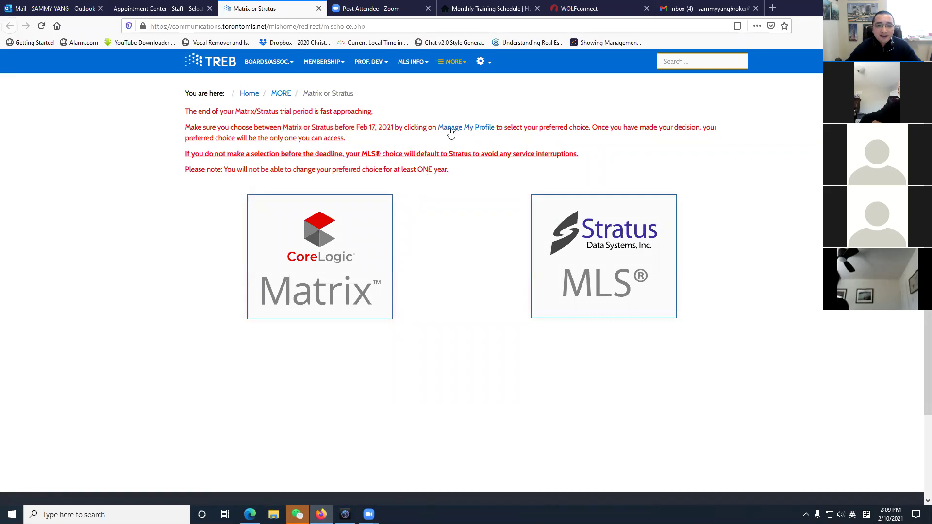
Change the MLS choice to Matrix with Client Portal, agree and update, then close the tab.
{"action": "left_click", "coordinate": [482, 127]}
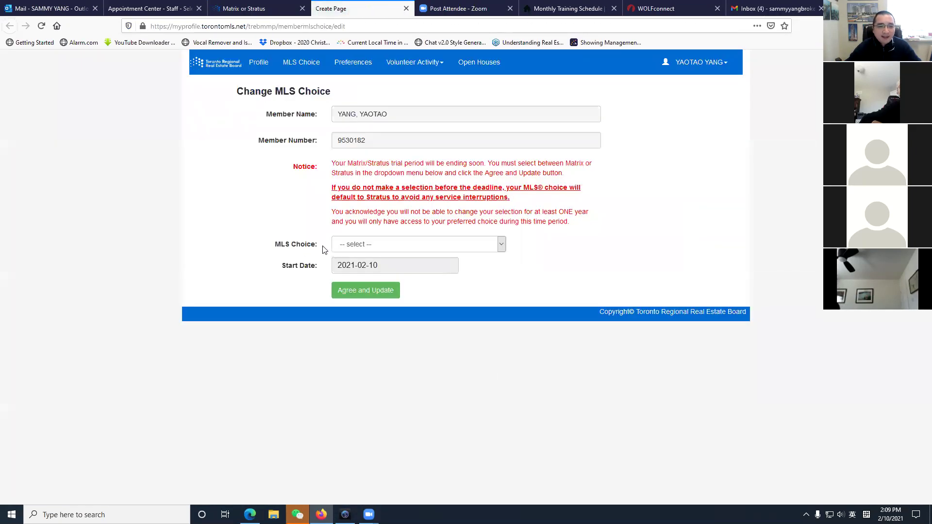
{"action": "left_click", "coordinate": [470, 246]}
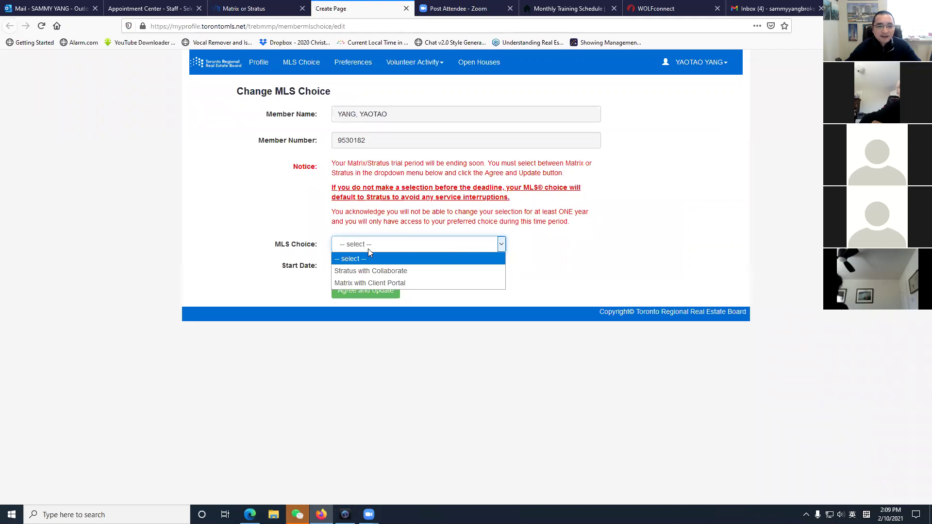
{"action": "left_click", "coordinate": [392, 284]}
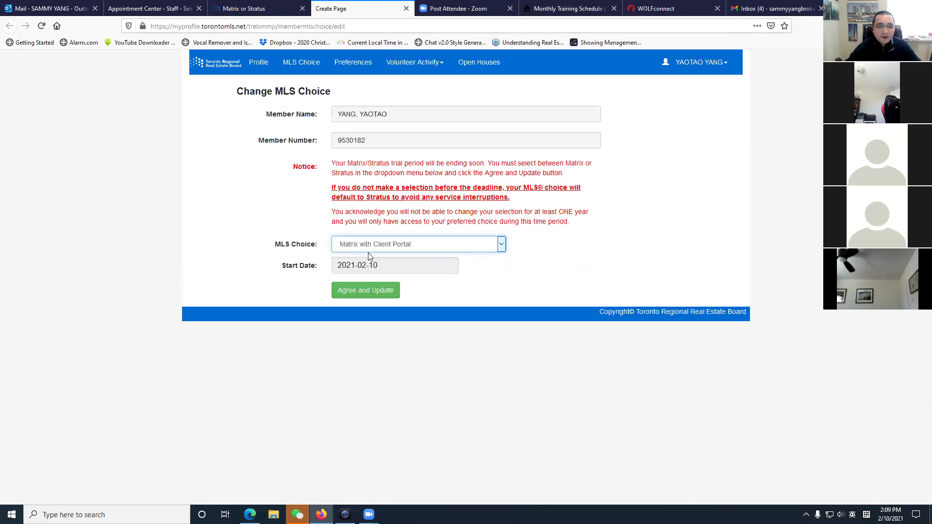
{"action": "left_click", "coordinate": [365, 295]}
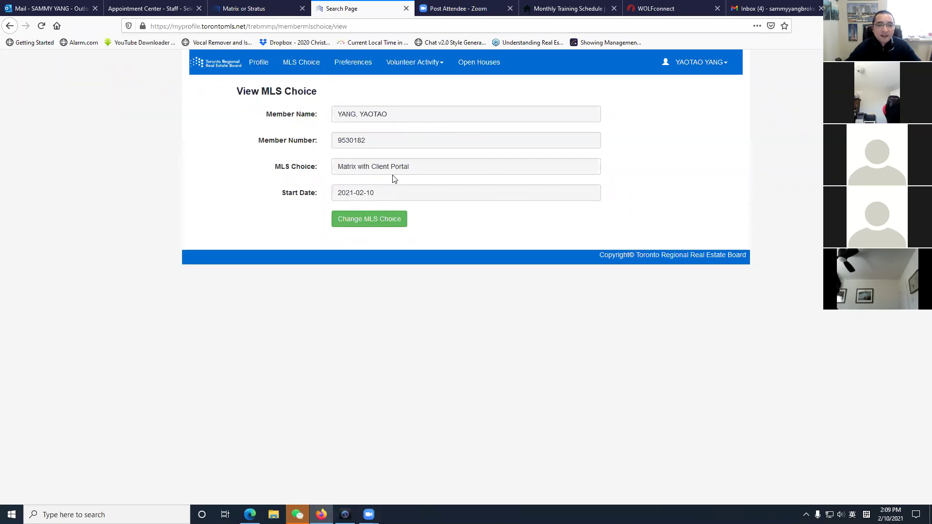
{"action": "left_click", "coordinate": [406, 10]}
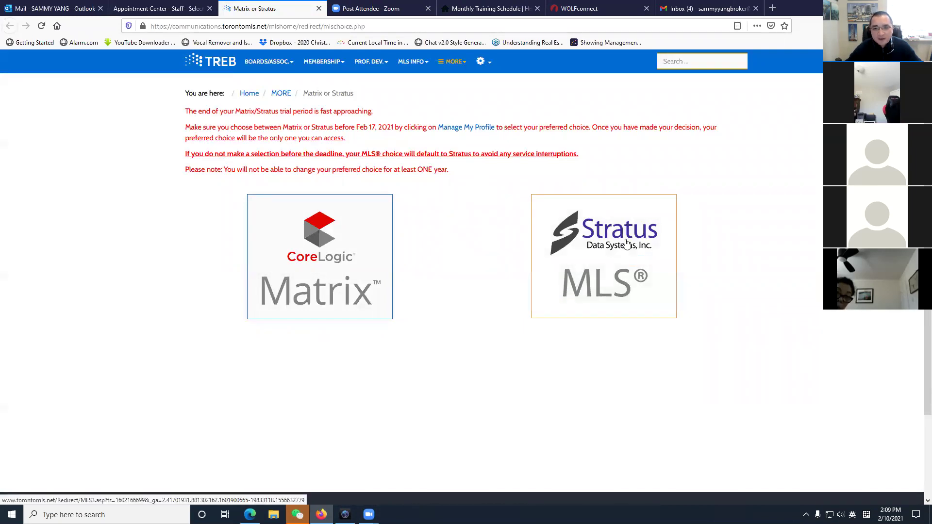
Launch CoreLogic Matrix from the choice page and bring up the My Matrix menu.
{"action": "left_click", "coordinate": [325, 304]}
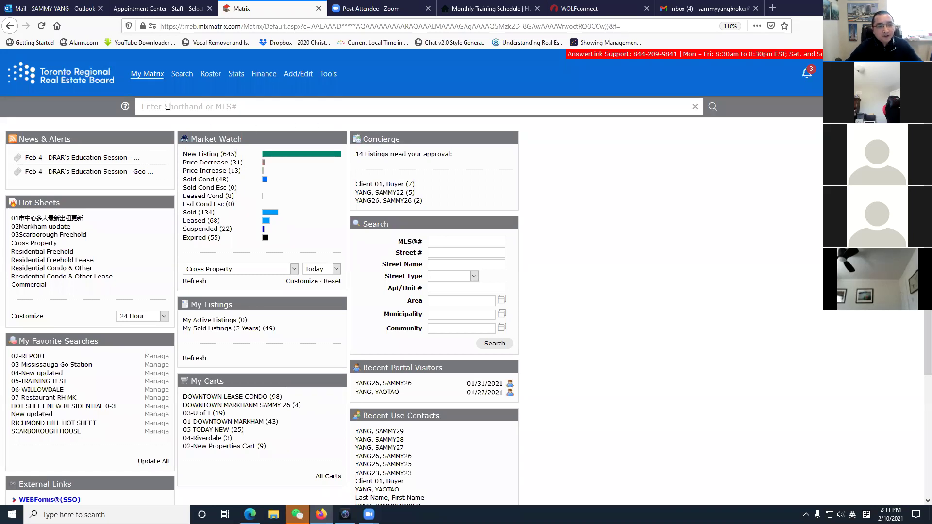
{"action": "mouse_move", "coordinate": [159, 77]}
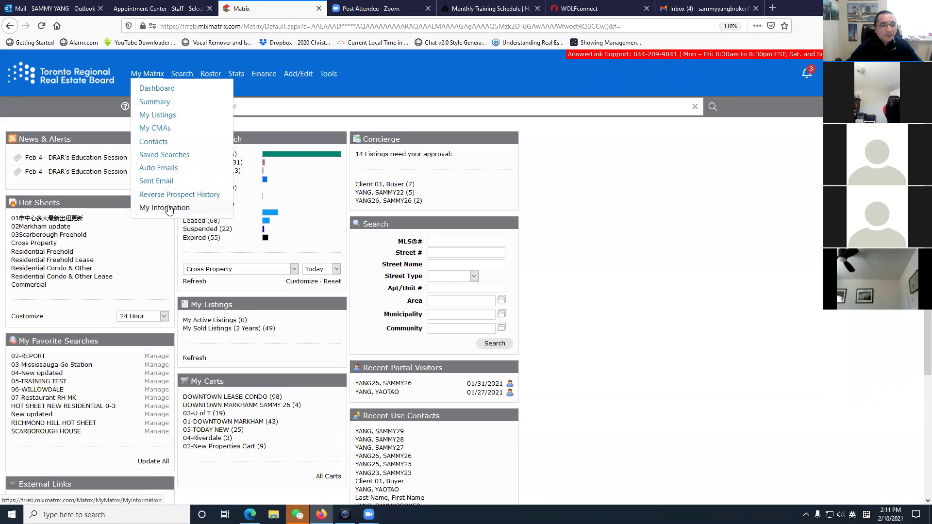
Open My Matrix > My Information and highlight the profile values from name to brokerage address.
{"action": "left_click", "coordinate": [168, 209]}
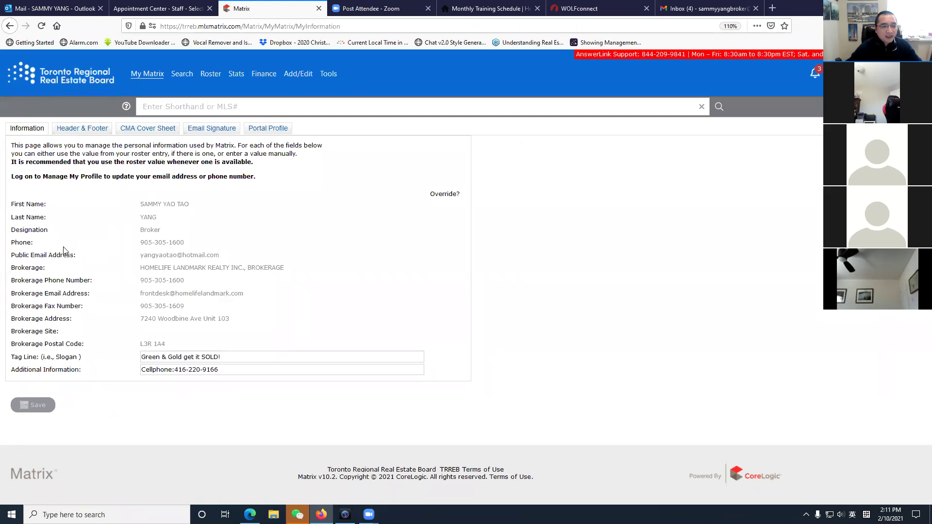
{"action": "left_click_drag", "start_coordinate": [148, 203], "coordinate": [231, 326]}
{"action": "left_click", "coordinate": [276, 307]}
Open Tools and look through the System Links list, highlighting the Manage my Profile link.
{"action": "left_click", "coordinate": [328, 76]}
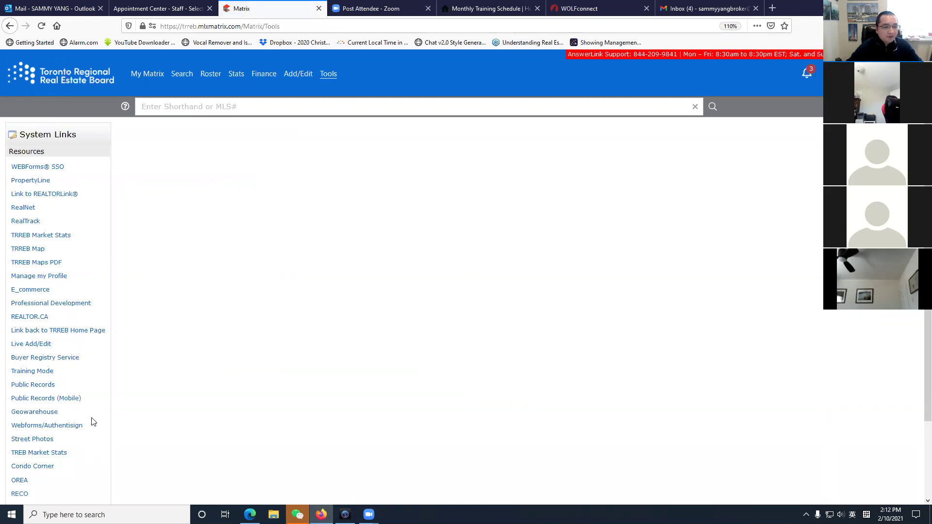
{"action": "scroll", "coordinate": [65, 427], "scroll_direction": "down", "scroll_amount": 1}
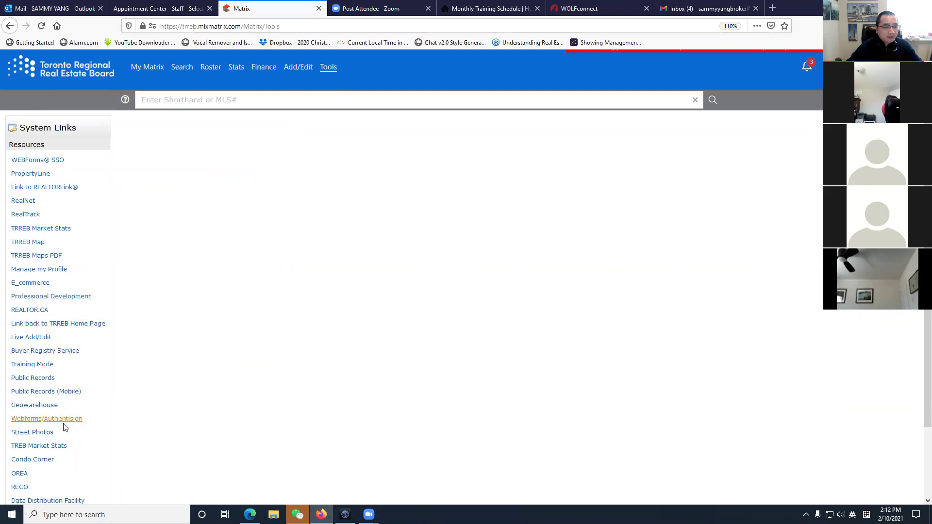
{"action": "scroll", "coordinate": [65, 428], "scroll_direction": "down", "scroll_amount": 2}
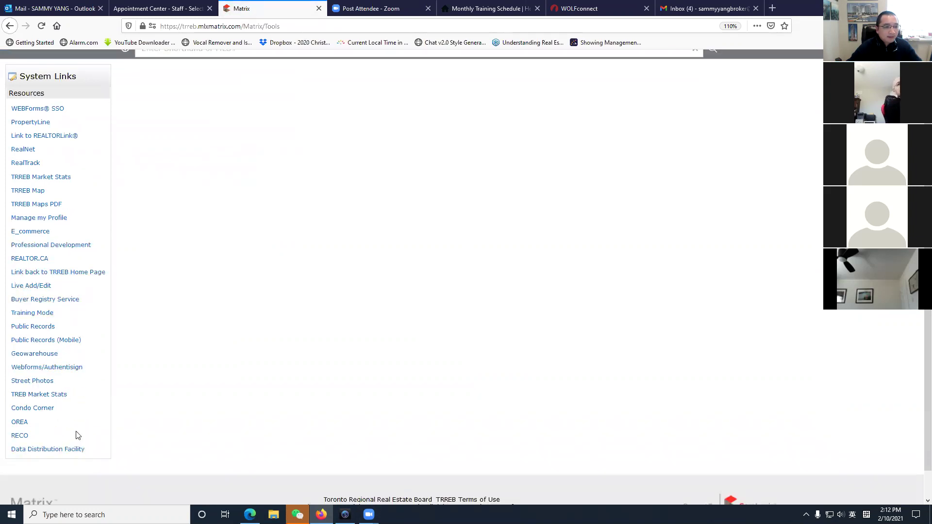
{"action": "left_click_drag", "start_coordinate": [70, 217], "coordinate": [10, 219]}
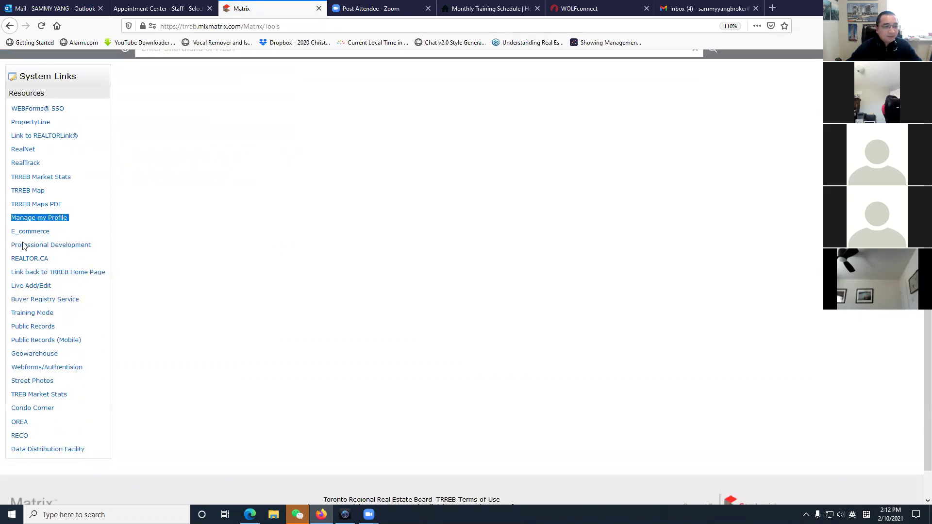
{"action": "scroll", "coordinate": [116, 276], "scroll_direction": "up", "scroll_amount": 2}
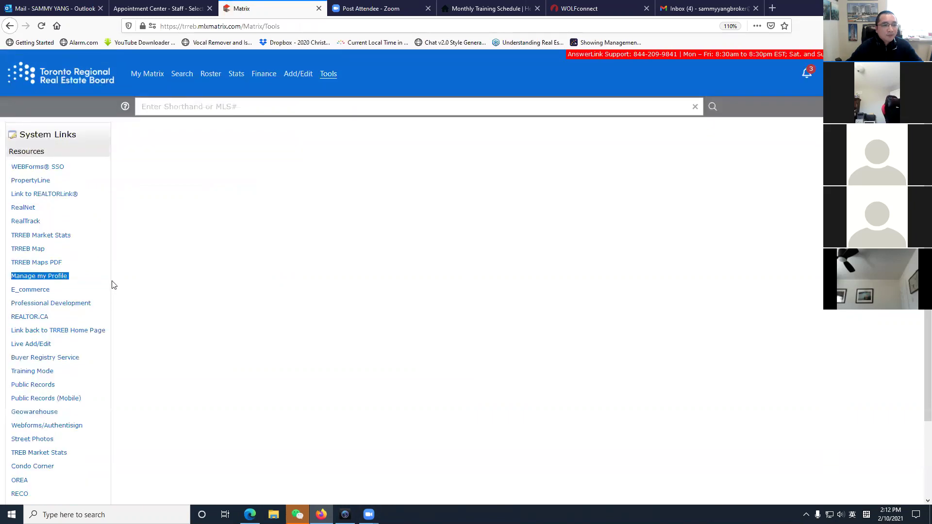
Open Manage my Profile from System Links and sign in with the member number and password.
{"action": "left_click", "coordinate": [44, 278]}
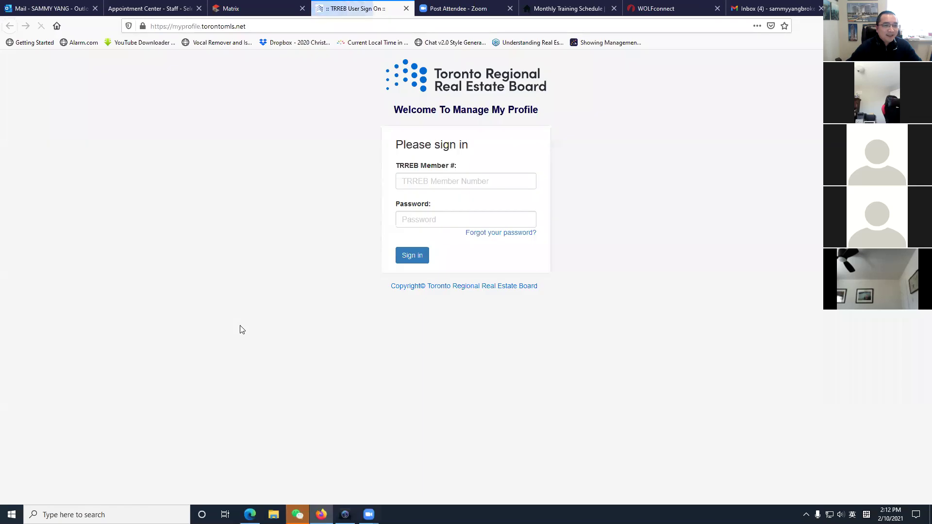
{"action": "left_click", "coordinate": [465, 188]}
{"action": "type", "text": "••"}
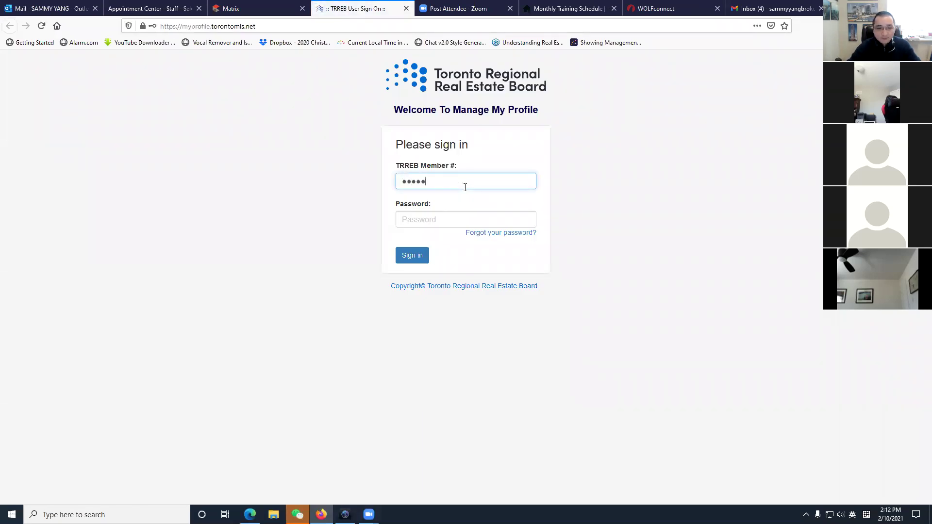
{"action": "key", "text": "Tab"}
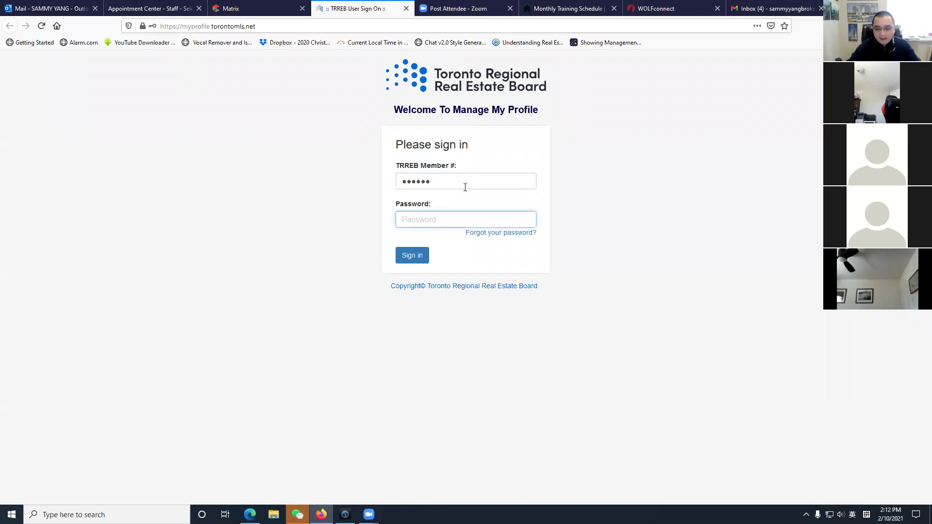
{"action": "type", "text": "••••"}
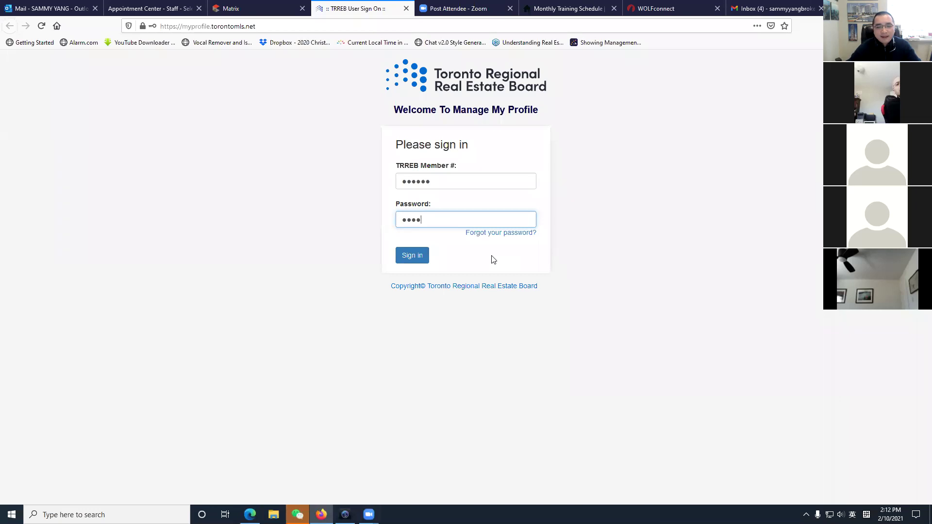
{"action": "left_click", "coordinate": [412, 255]}
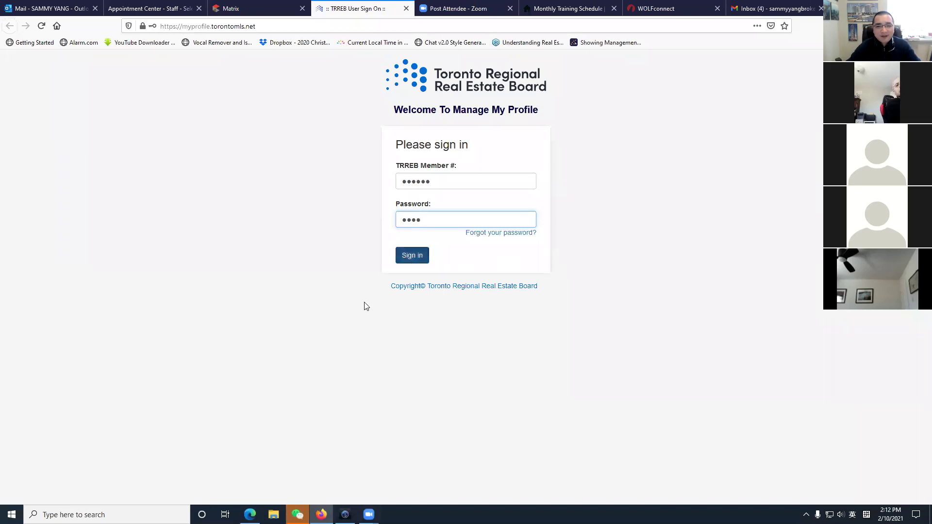
After the sign-in error, re-enter the member number and password and sign in again.
{"action": "left_click", "coordinate": [471, 192]}
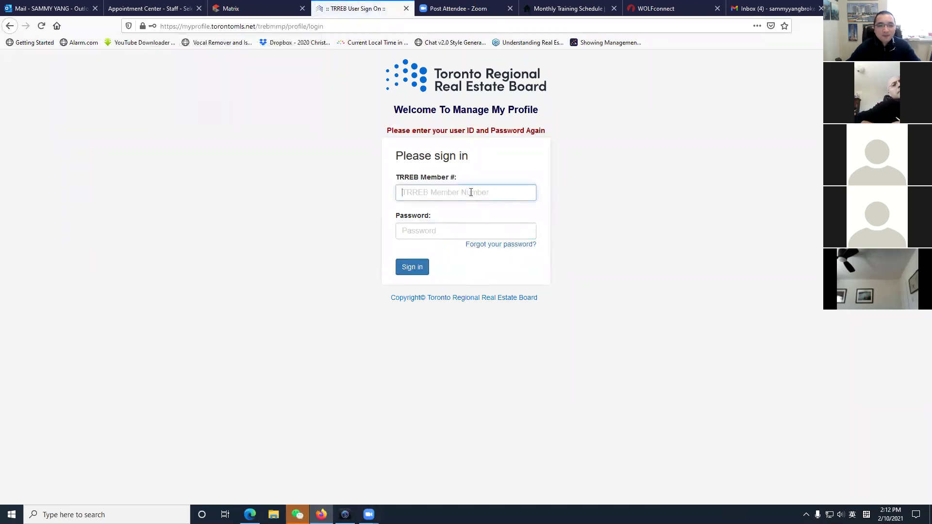
{"action": "type", "text": "•••••••"}
{"action": "key", "text": "Tab"}
{"action": "type", "text": "••••"}
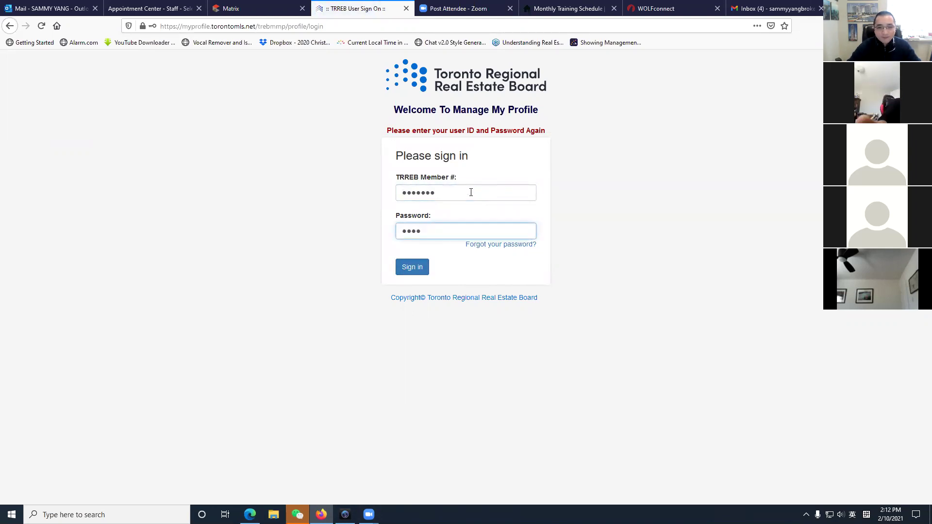
{"action": "left_click", "coordinate": [410, 269]}
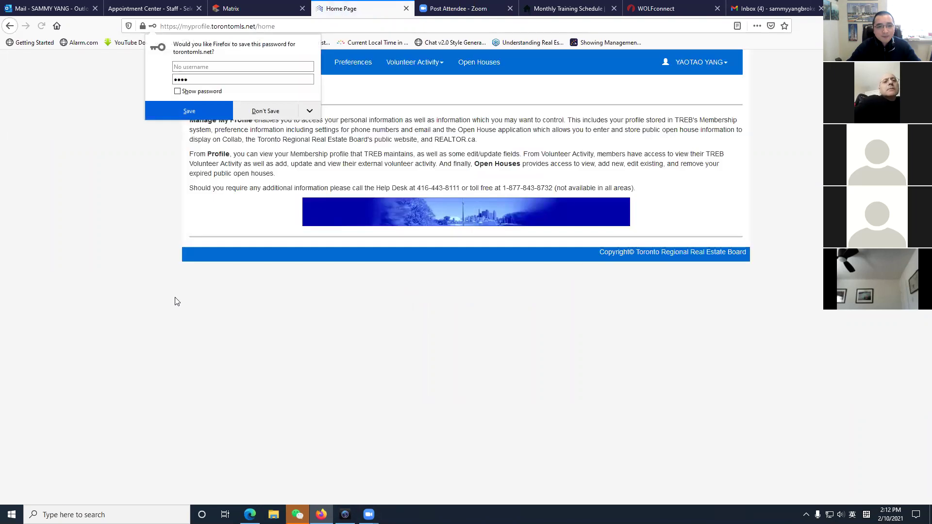
Dismiss the browser's save-password prompt and view the member Profile.
{"action": "left_click", "coordinate": [438, 203]}
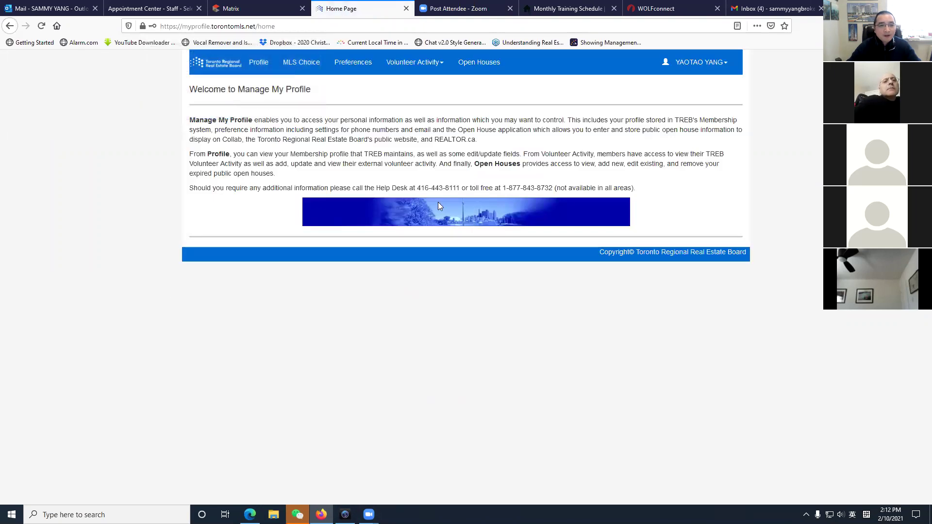
{"action": "left_click", "coordinate": [262, 71]}
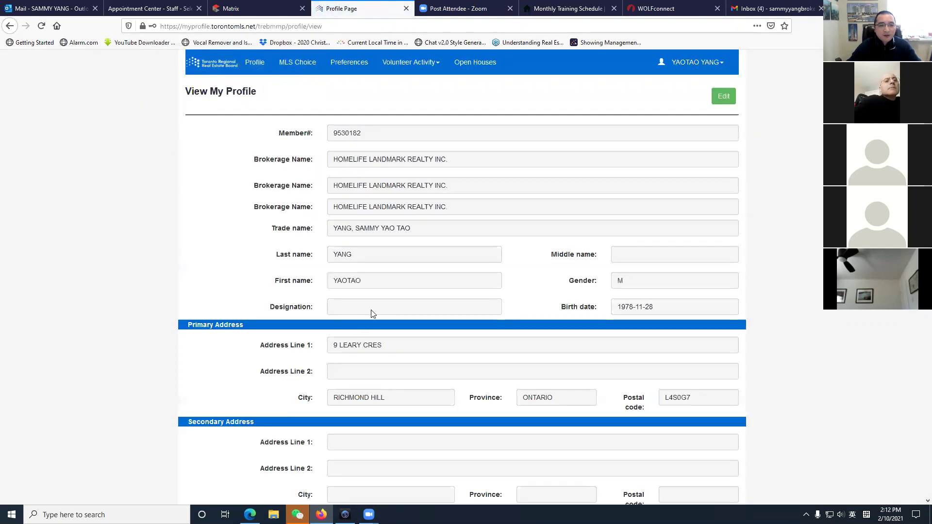
{"action": "scroll", "coordinate": [372, 313], "scroll_direction": "down", "scroll_amount": 3}
{"action": "scroll", "coordinate": [430, 312], "scroll_direction": "up", "scroll_amount": 3}
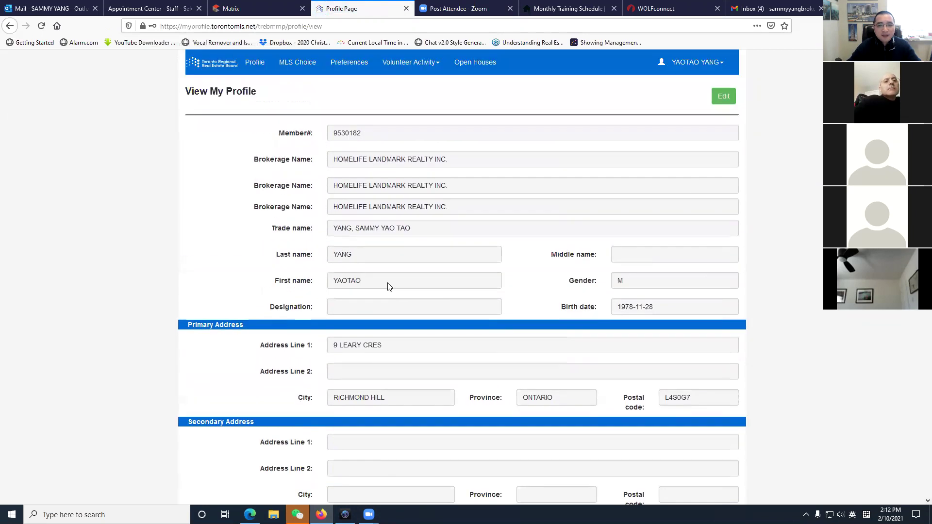
Put the profile in Edit mode, review its editable fields, and close the tab.
{"action": "left_click", "coordinate": [729, 100]}
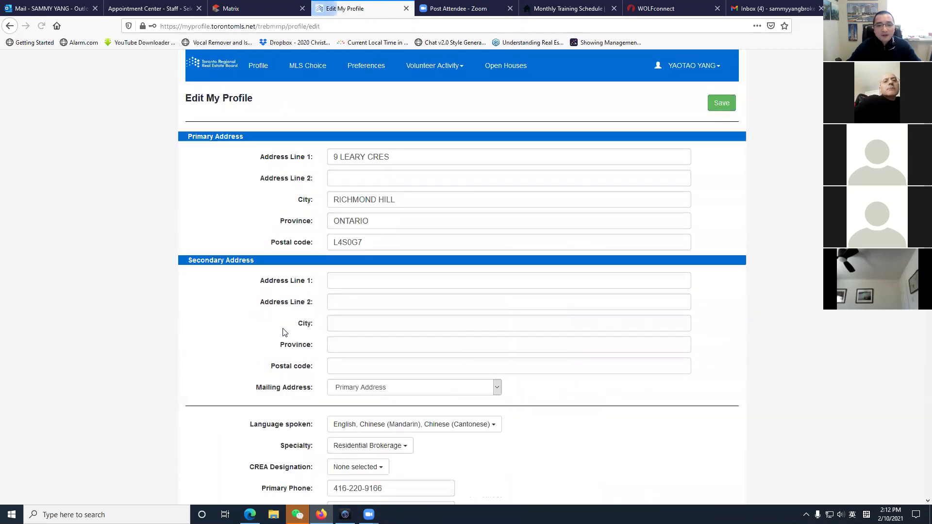
{"action": "scroll", "coordinate": [284, 333], "scroll_direction": "down", "scroll_amount": 10}
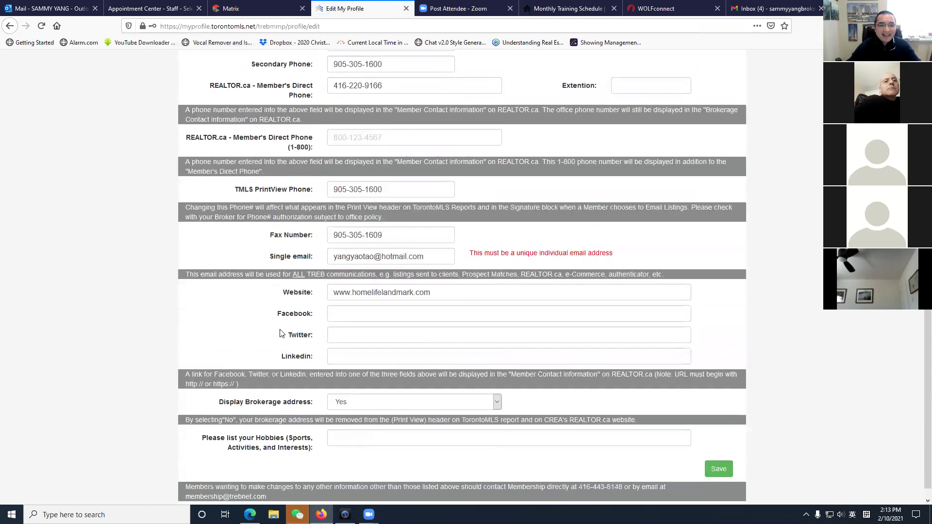
{"action": "scroll", "coordinate": [282, 334], "scroll_direction": "down", "scroll_amount": 1}
{"action": "scroll", "coordinate": [451, 315], "scroll_direction": "up", "scroll_amount": 6}
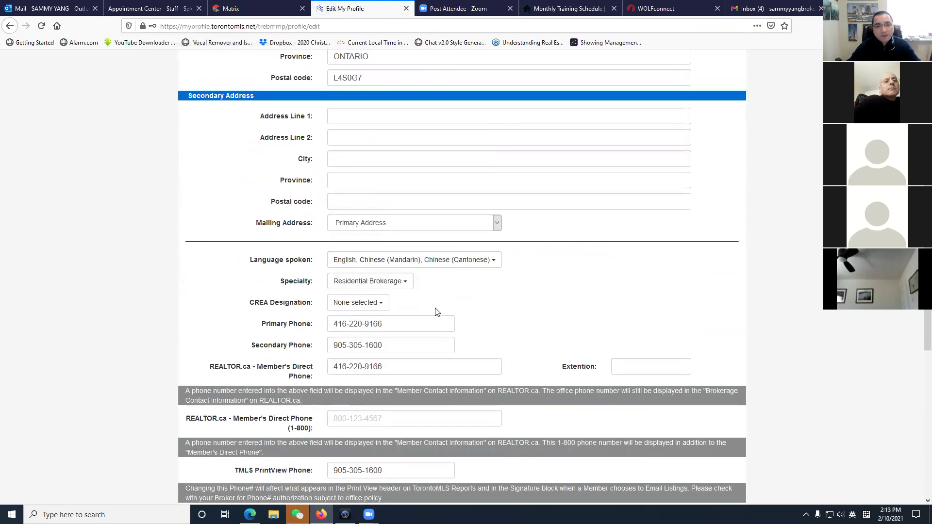
{"action": "scroll", "coordinate": [299, 143], "scroll_direction": "up", "scroll_amount": 2}
{"action": "scroll", "coordinate": [291, 161], "scroll_direction": "down", "scroll_amount": 5}
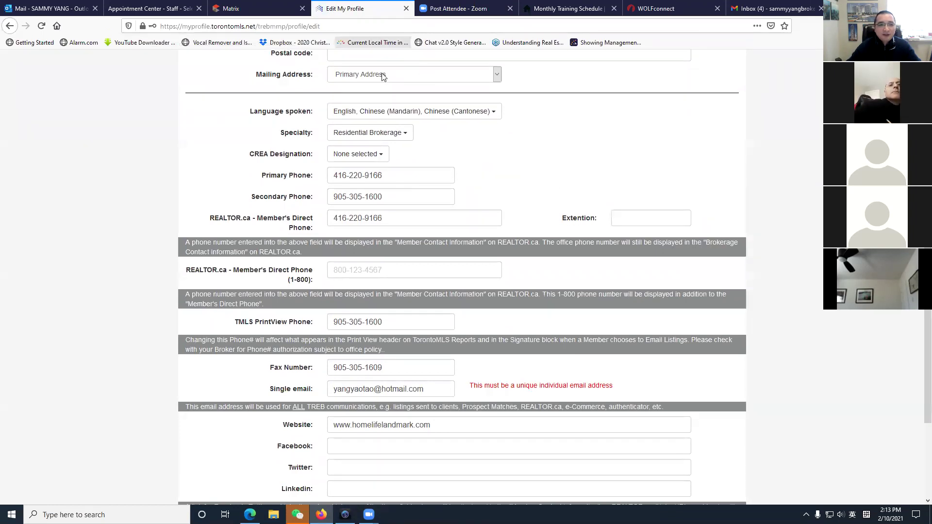
{"action": "left_click", "coordinate": [407, 9]}
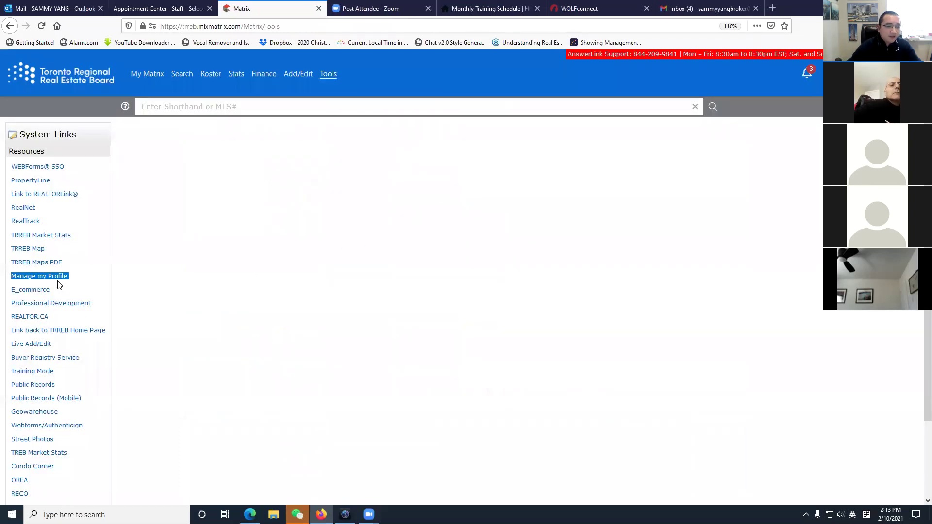
Reopen My Information and highlight the profile values from name to brokerage address.
{"action": "mouse_move", "coordinate": [150, 80]}
{"action": "left_click", "coordinate": [174, 208]}
{"action": "left_click_drag", "start_coordinate": [142, 204], "coordinate": [230, 318]}
{"action": "left_click", "coordinate": [399, 239]}
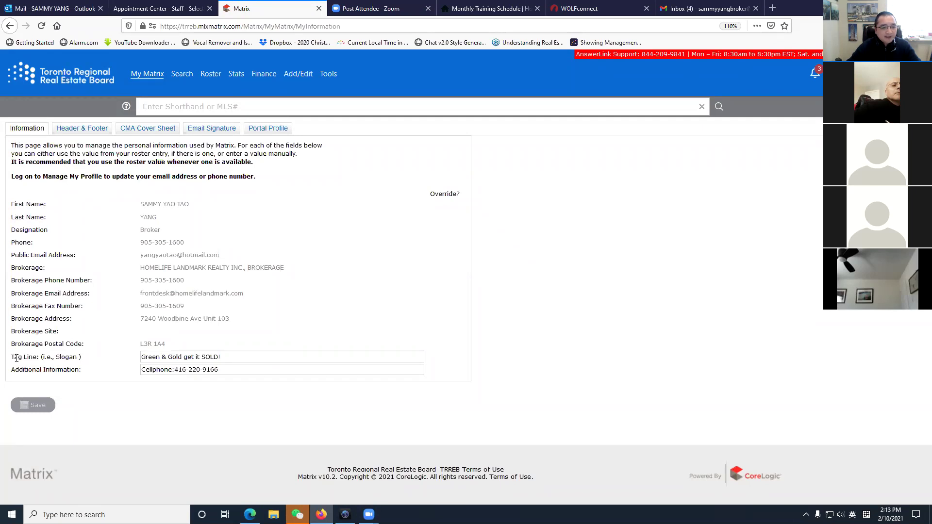
Highlight the Slogan label and cellphone entry, then go to Header & Footer settings.
{"action": "double_click", "coordinate": [59, 358]}
{"action": "left_click", "coordinate": [99, 366]}
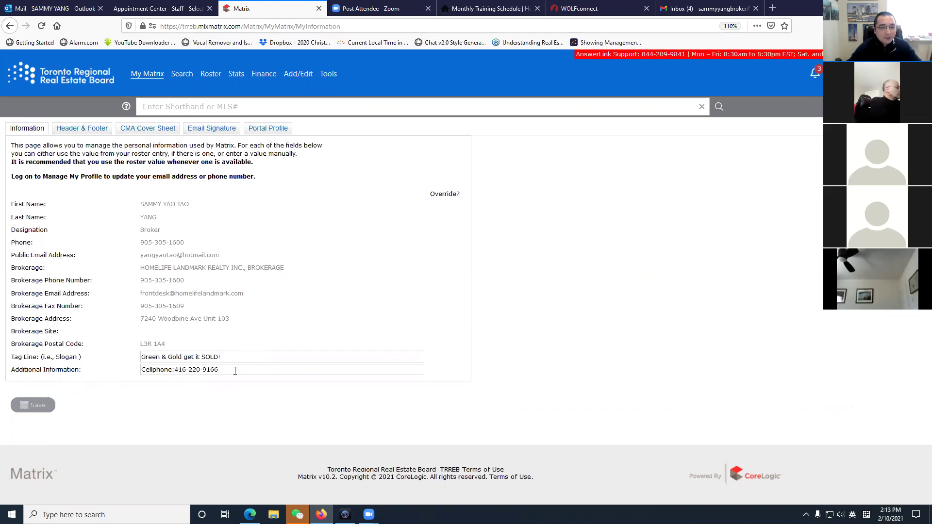
{"action": "left_click_drag", "start_coordinate": [235, 371], "coordinate": [140, 370]}
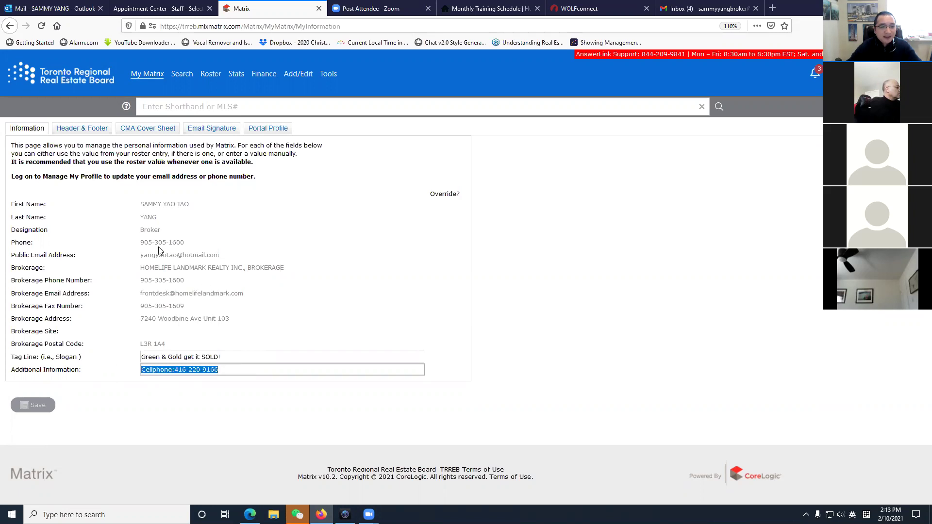
{"action": "left_click", "coordinate": [175, 284]}
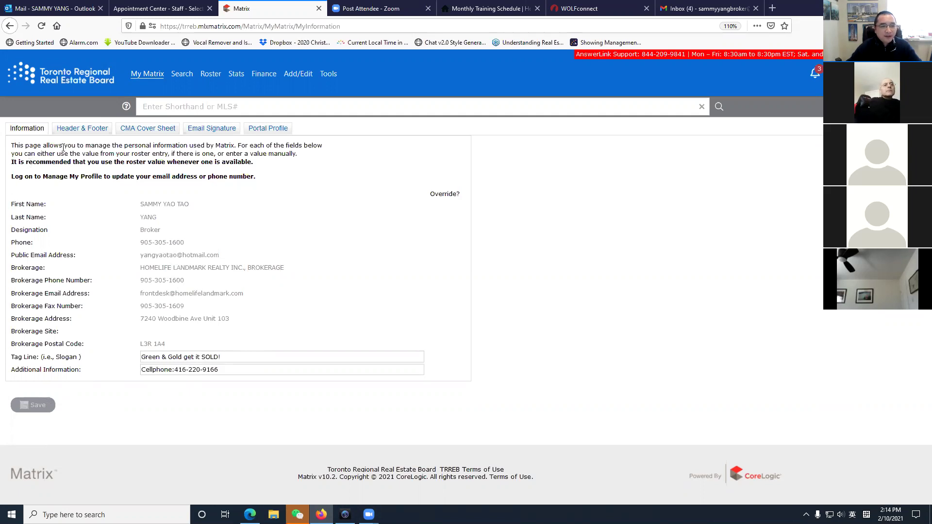
{"action": "left_click", "coordinate": [83, 129]}
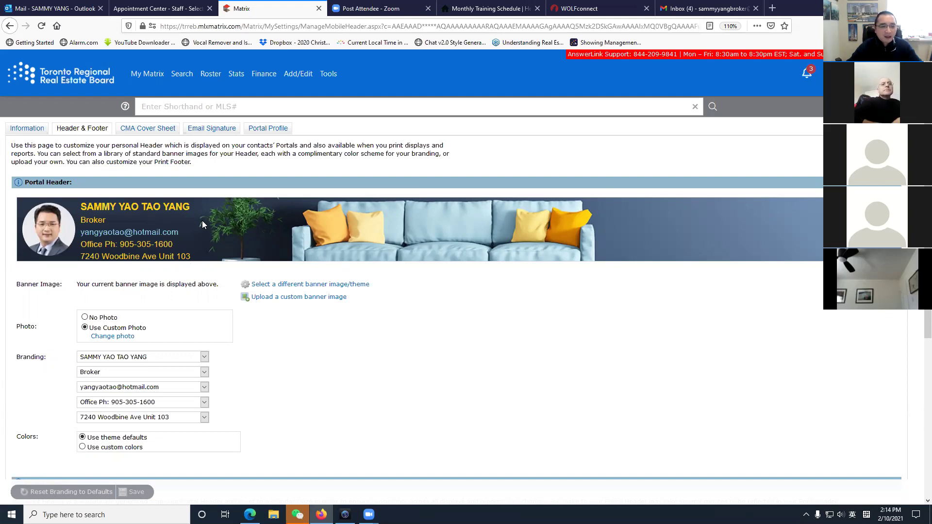
Switch the banner to No Photo and browse the banner template library.
{"action": "left_click", "coordinate": [85, 317]}
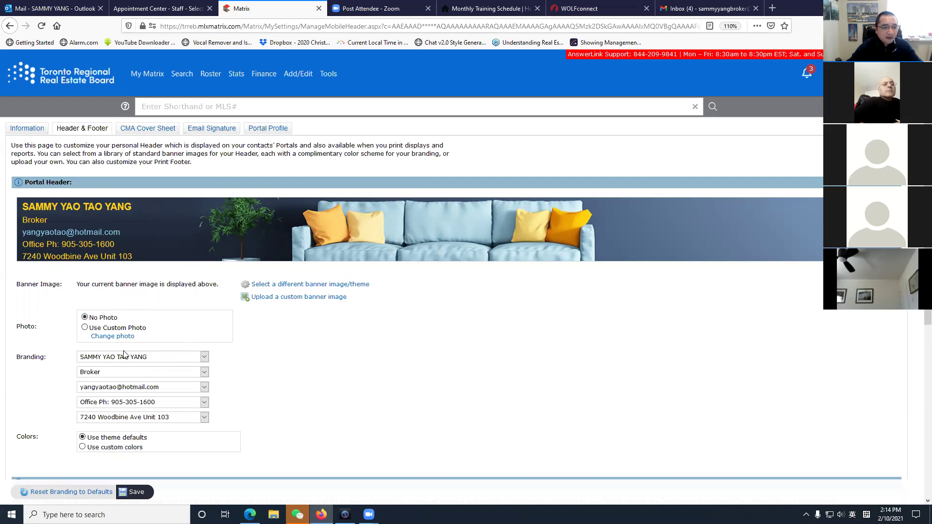
{"action": "left_click", "coordinate": [290, 285]}
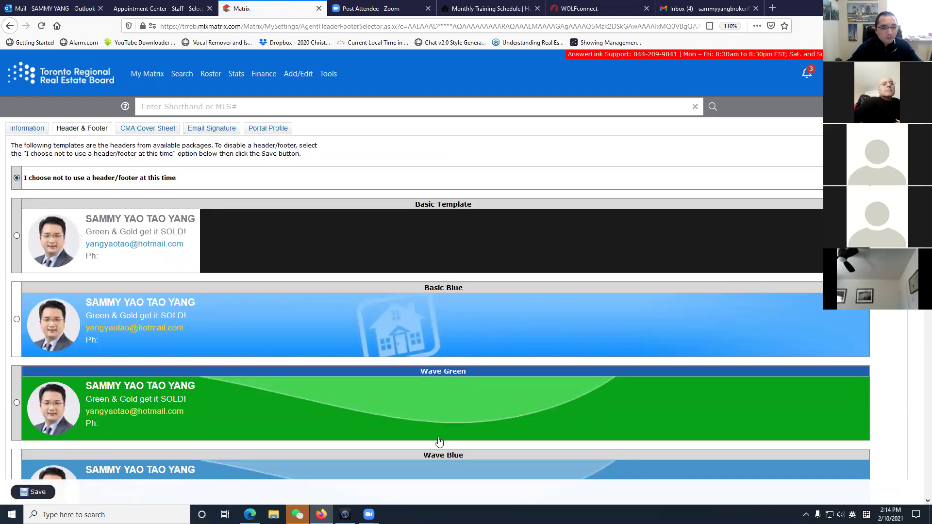
Scroll down the template page and save the current header/footer choice.
{"action": "scroll", "coordinate": [313, 409], "scroll_direction": "down", "scroll_amount": 5}
{"action": "scroll", "coordinate": [312, 409], "scroll_direction": "down", "scroll_amount": 20}
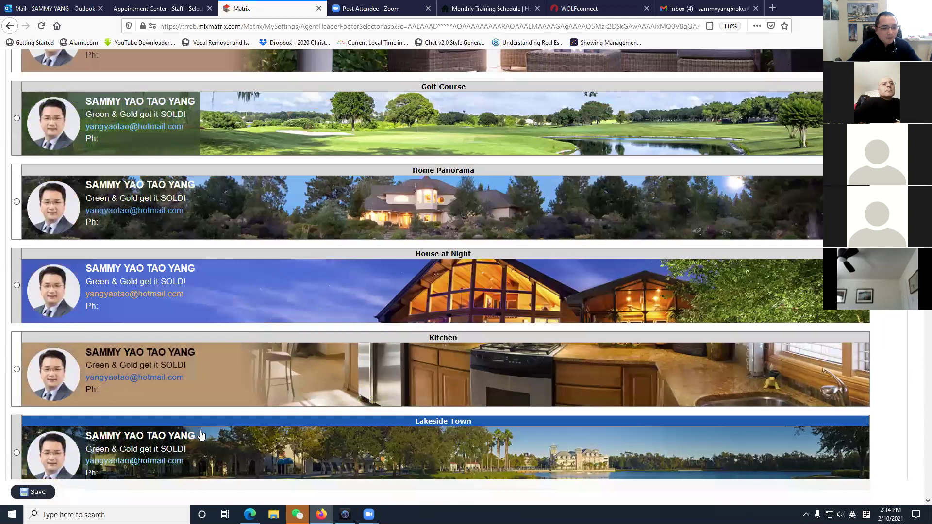
{"action": "scroll", "coordinate": [214, 430], "scroll_direction": "down", "scroll_amount": 10}
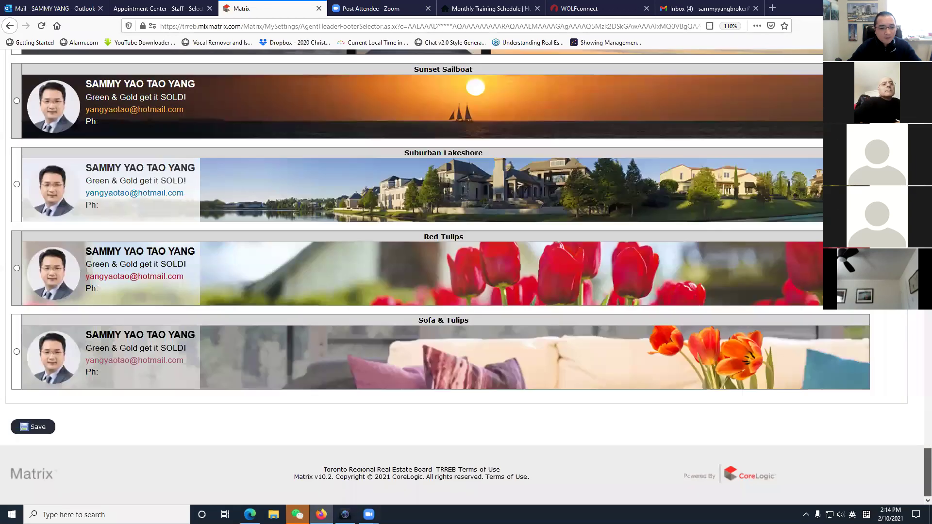
{"action": "left_click", "coordinate": [39, 430]}
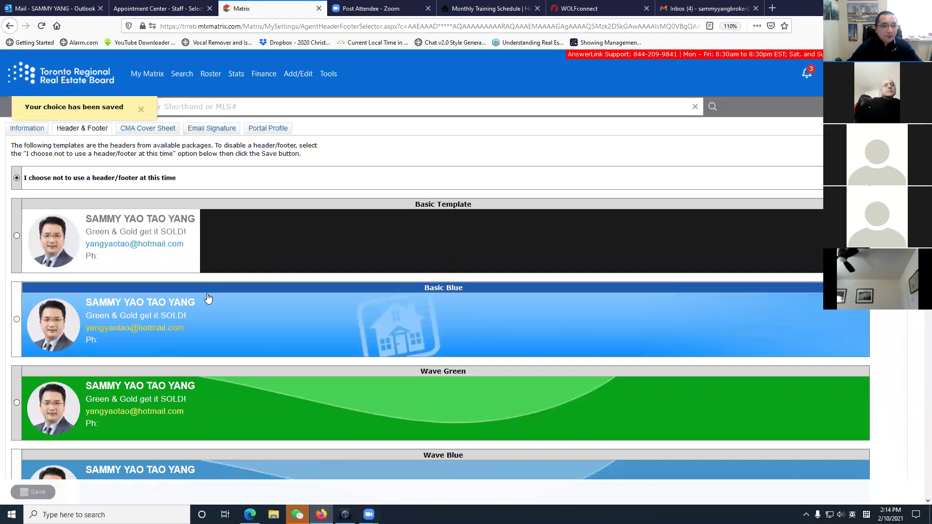
Select the Blue Sofa 2 banner template from the list.
{"action": "scroll", "coordinate": [271, 399], "scroll_direction": "down", "scroll_amount": 5}
{"action": "scroll", "coordinate": [271, 399], "scroll_direction": "down", "scroll_amount": 14}
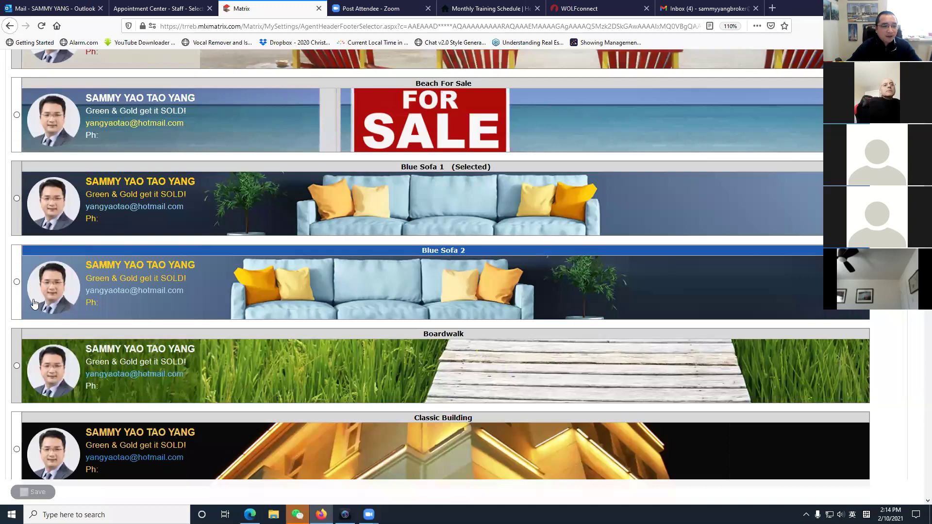
{"action": "left_click", "coordinate": [17, 282]}
{"action": "scroll", "coordinate": [286, 428], "scroll_direction": "down", "scroll_amount": 2}
{"action": "scroll", "coordinate": [311, 403], "scroll_direction": "down", "scroll_amount": 6}
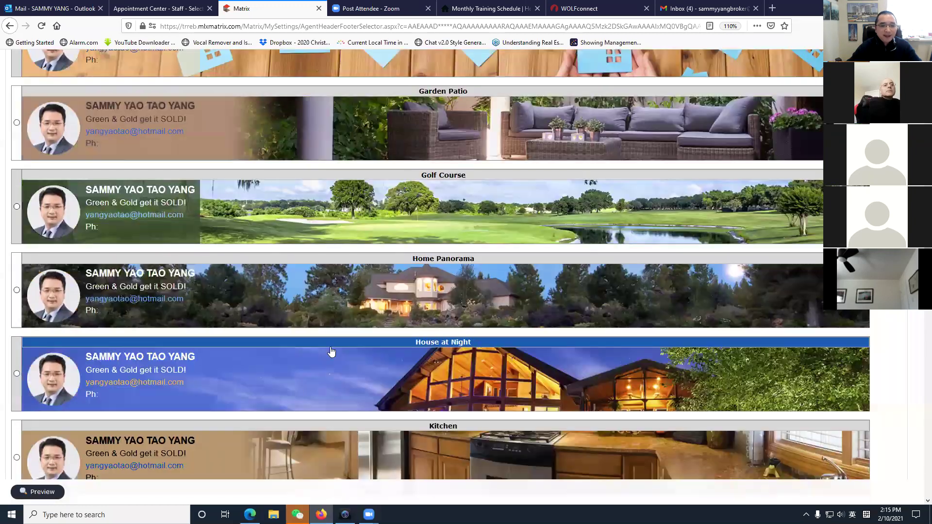
{"action": "scroll", "coordinate": [336, 381], "scroll_direction": "down", "scroll_amount": 4}
{"action": "scroll", "coordinate": [335, 383], "scroll_direction": "down", "scroll_amount": 4}
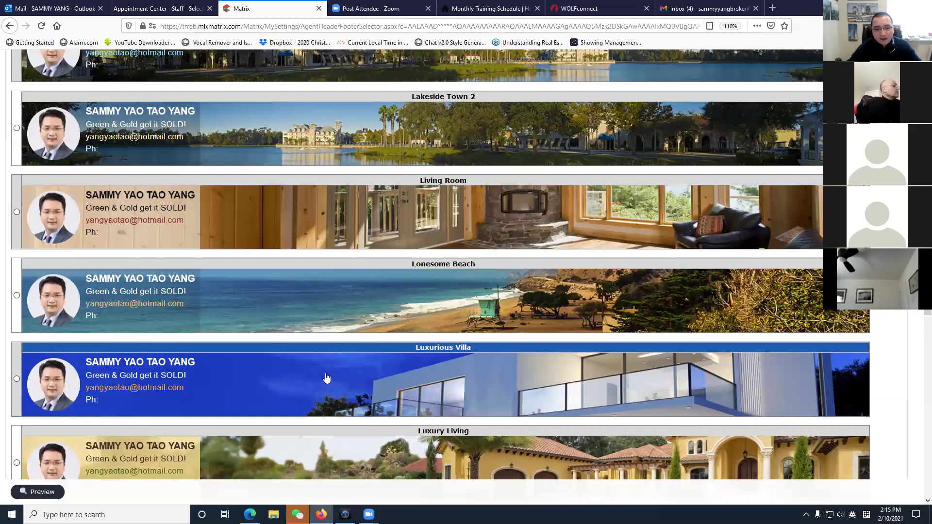
{"action": "scroll", "coordinate": [330, 379], "scroll_direction": "up", "scroll_amount": 3}
{"action": "scroll", "coordinate": [324, 376], "scroll_direction": "up", "scroll_amount": 5}
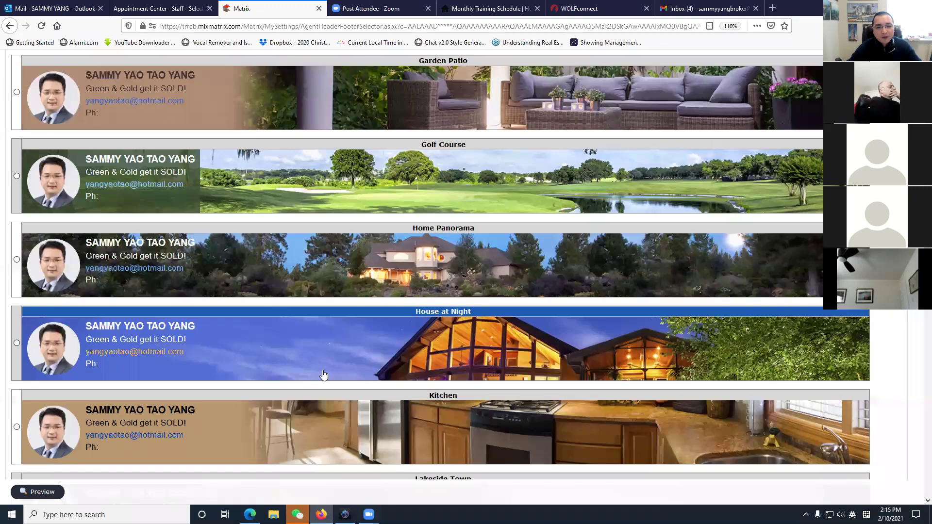
{"action": "scroll", "coordinate": [322, 374], "scroll_direction": "up", "scroll_amount": 10}
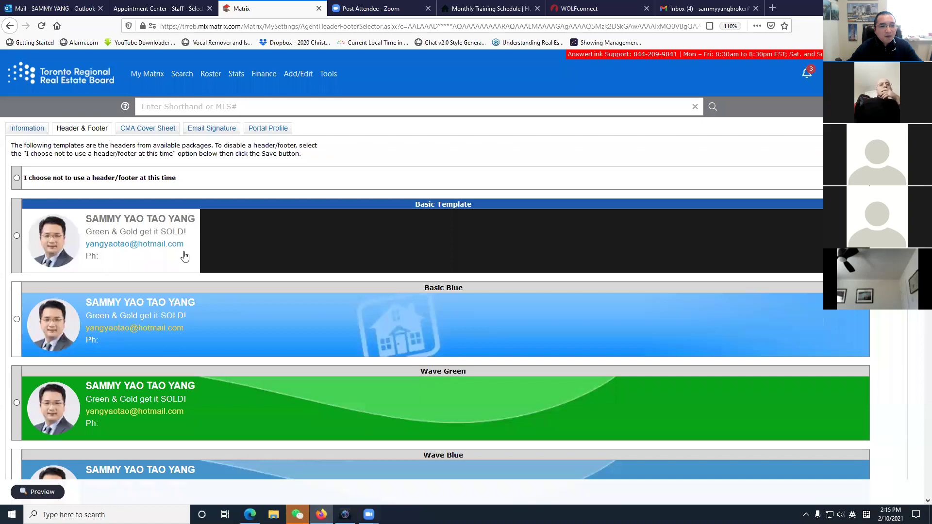
{"action": "scroll", "coordinate": [130, 400], "scroll_direction": "down", "scroll_amount": 3}
Preview the Blue Sofa 2 banner in the portal header settings.
{"action": "left_click", "coordinate": [54, 492]}
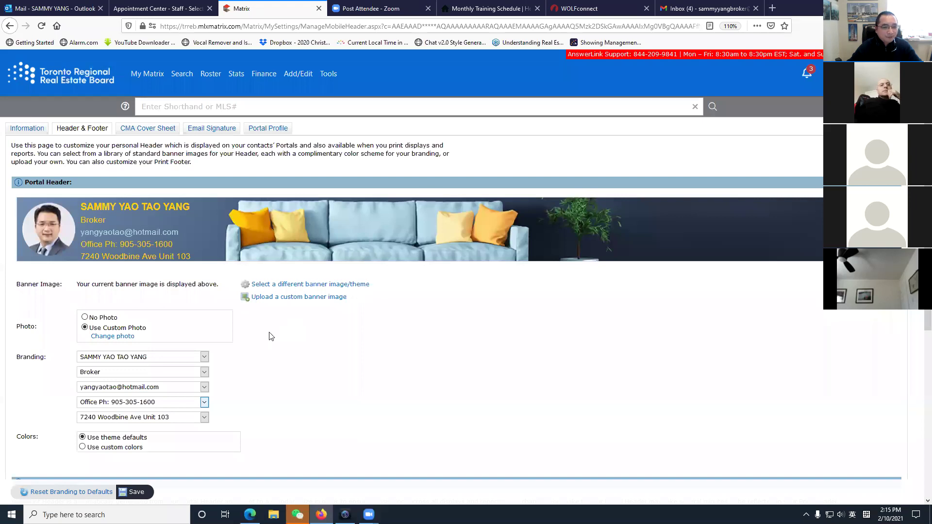
{"action": "scroll", "coordinate": [204, 291], "scroll_direction": "down", "scroll_amount": 3}
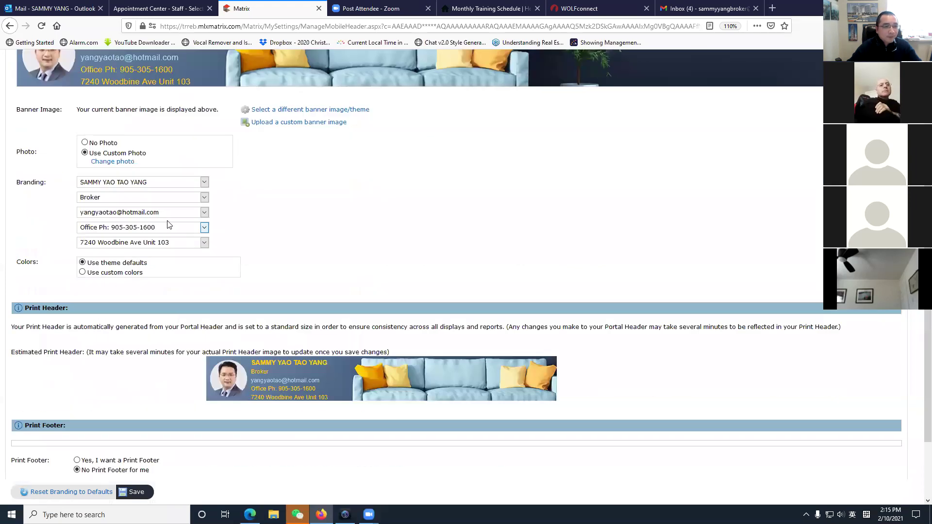
{"action": "scroll", "coordinate": [172, 221], "scroll_direction": "up", "scroll_amount": 2}
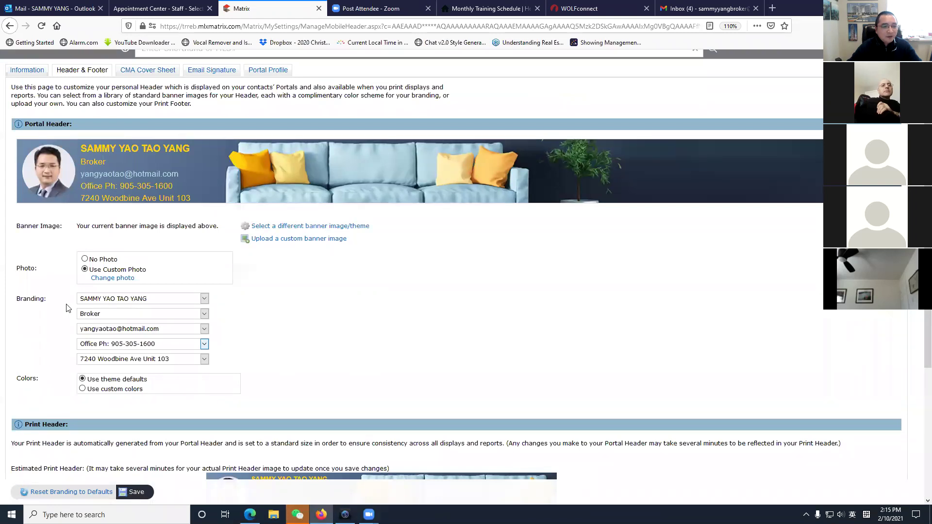
Check the name and designation line dropdowns, keeping the full name and Broker.
{"action": "left_click", "coordinate": [169, 299]}
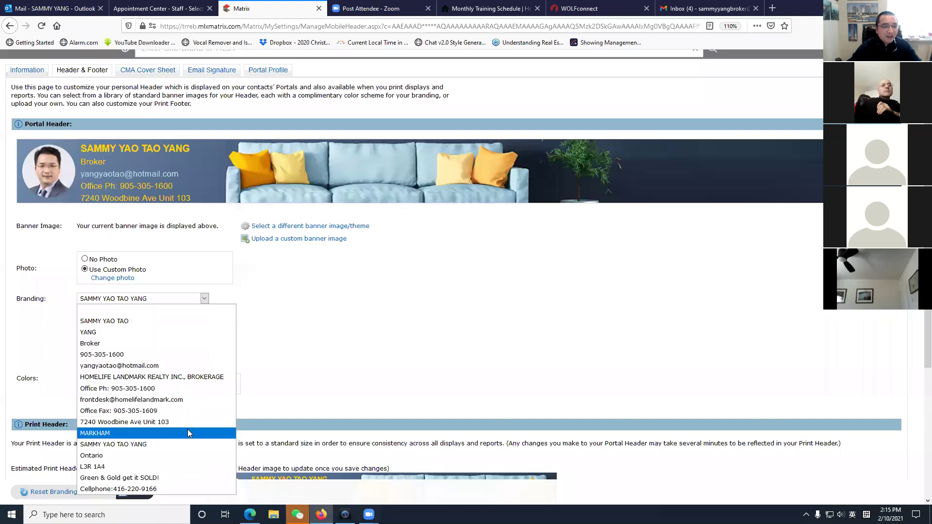
{"action": "left_click", "coordinate": [348, 341]}
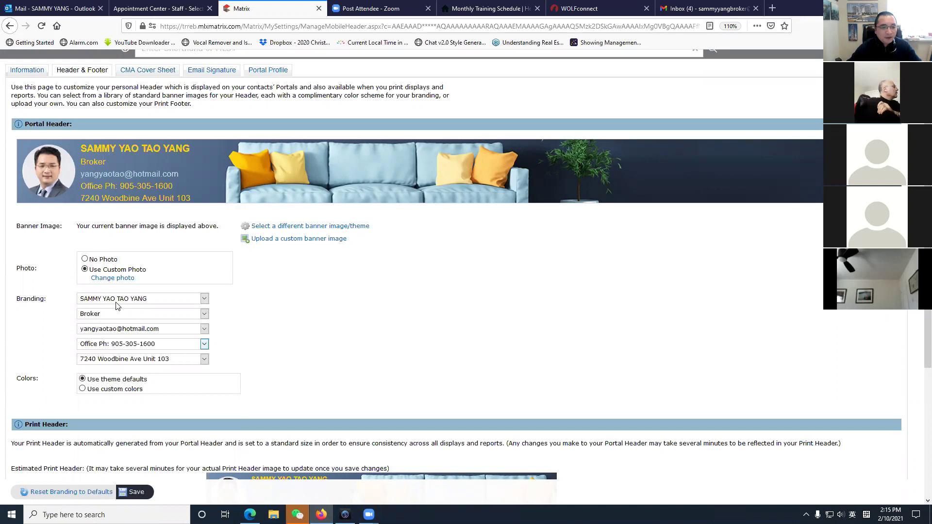
{"action": "left_click", "coordinate": [155, 302]}
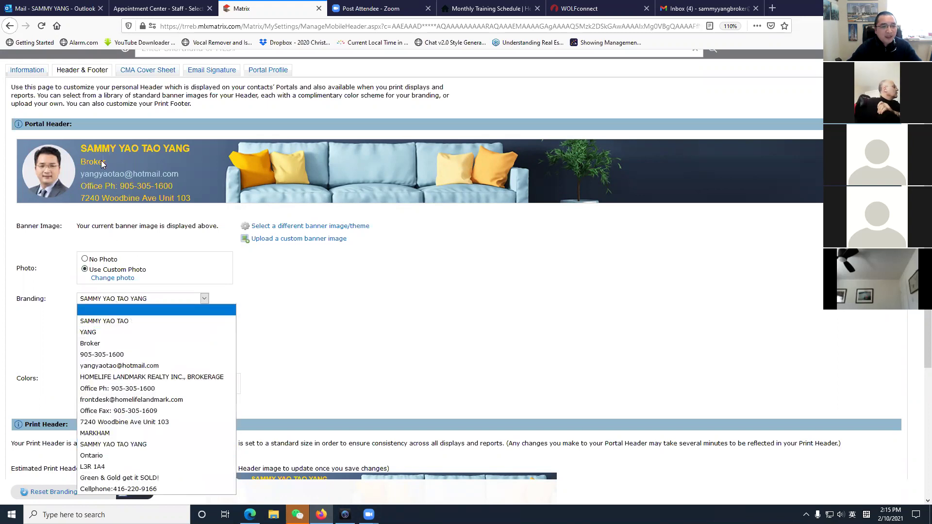
{"action": "left_click", "coordinate": [391, 313]}
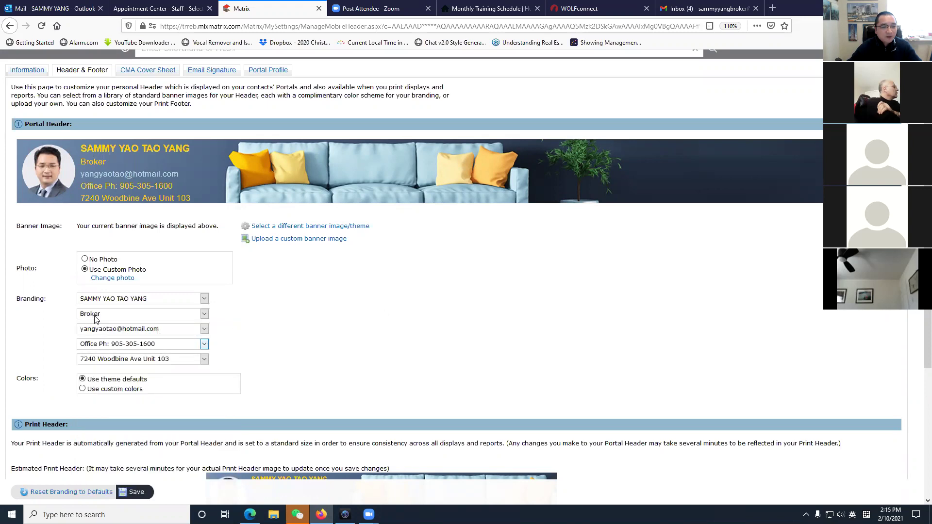
{"action": "left_click", "coordinate": [95, 317]}
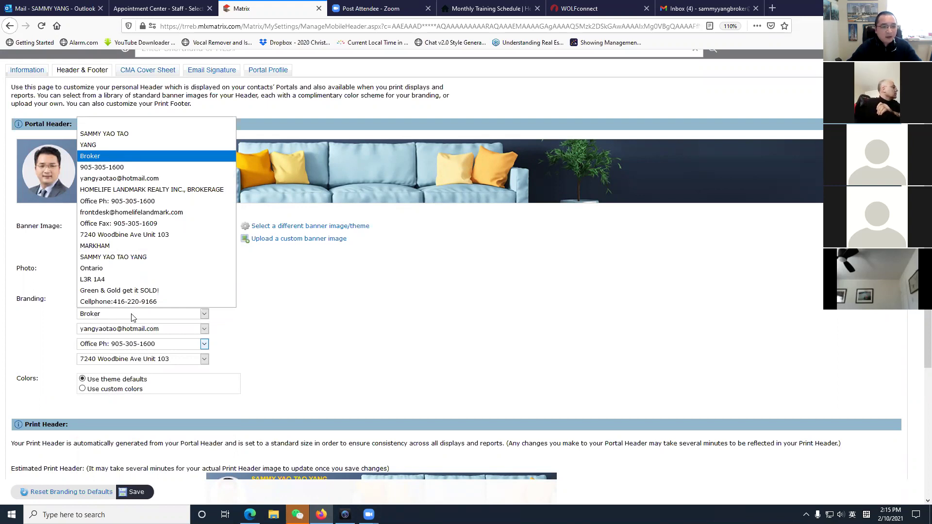
{"action": "left_click", "coordinate": [231, 322]}
{"action": "left_click", "coordinate": [203, 318]}
{"action": "left_click", "coordinate": [203, 317]}
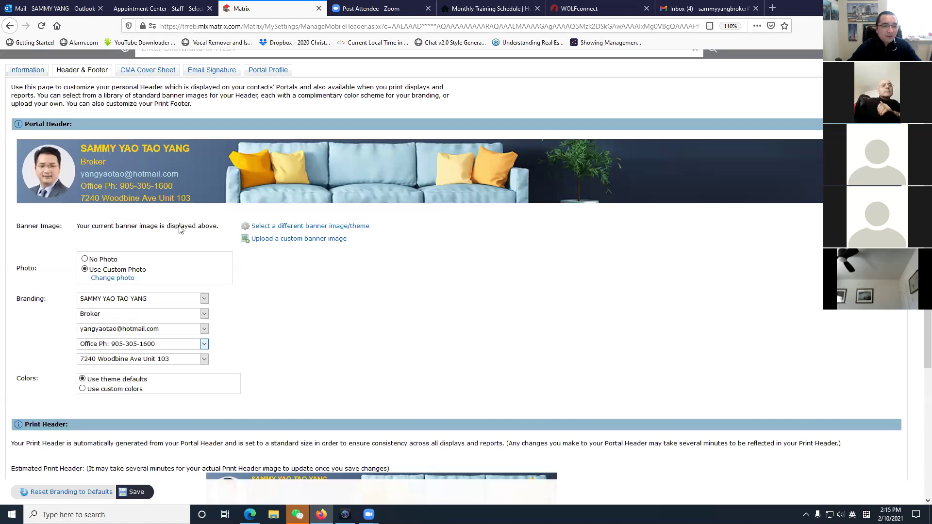
Change the fourth Branding dropdown from 'Office Ph' to the Cellphone entry for the banner's phone line.
{"action": "left_click", "coordinate": [181, 345]}
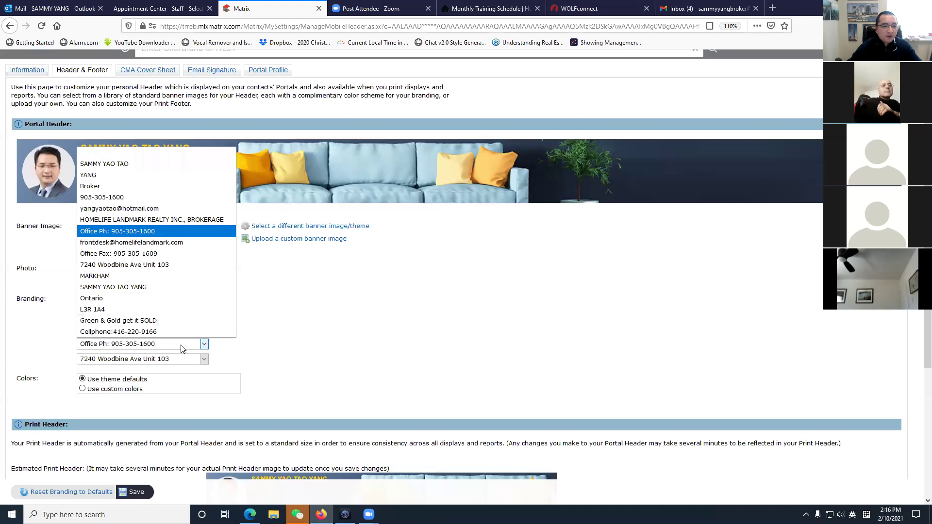
{"action": "left_click", "coordinate": [157, 332]}
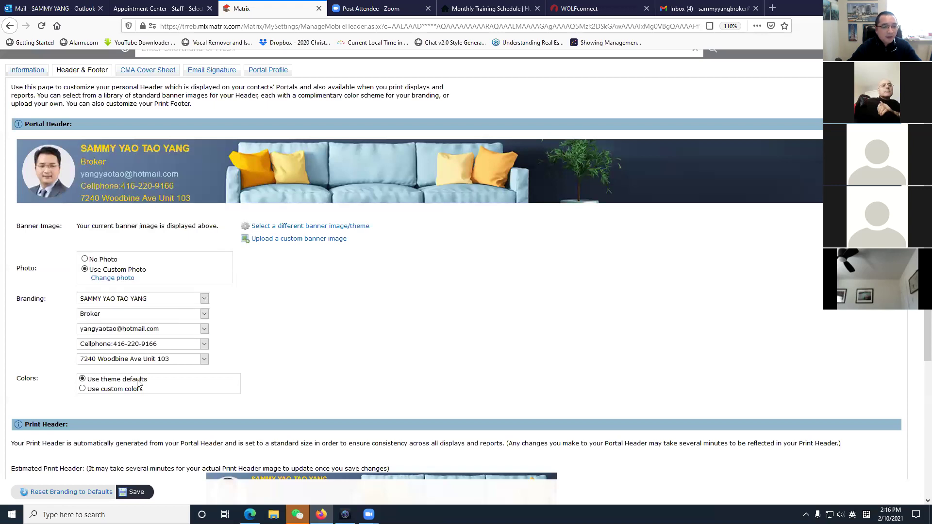
{"action": "left_click", "coordinate": [149, 360]}
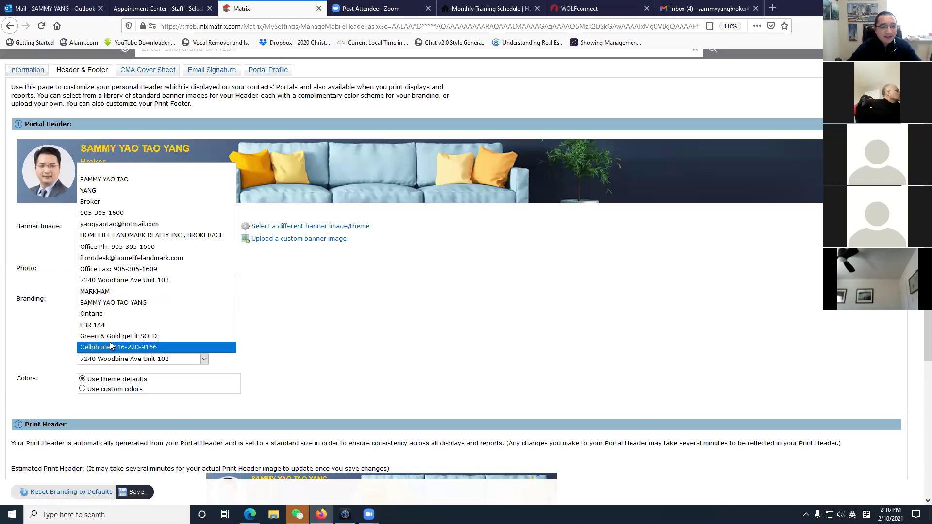
{"action": "left_click", "coordinate": [154, 348]}
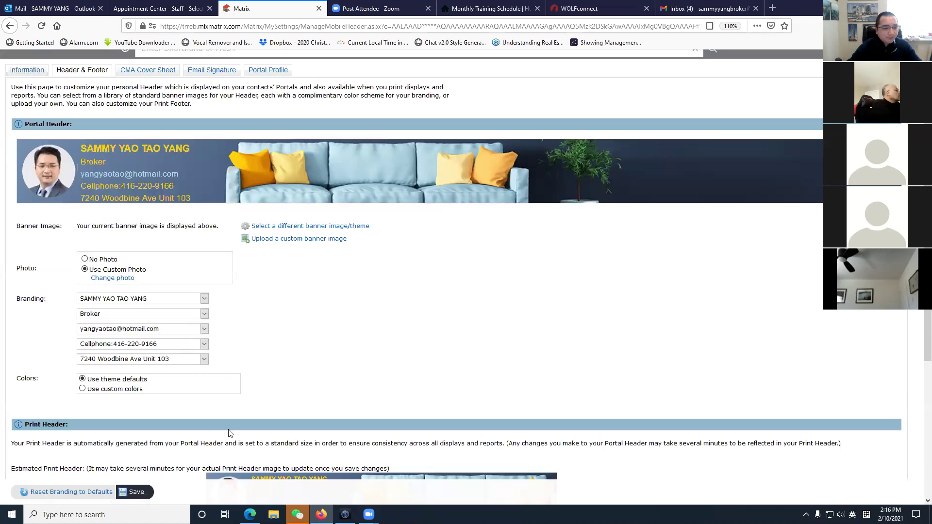
{"action": "scroll", "coordinate": [81, 411], "scroll_direction": "down", "scroll_amount": 2}
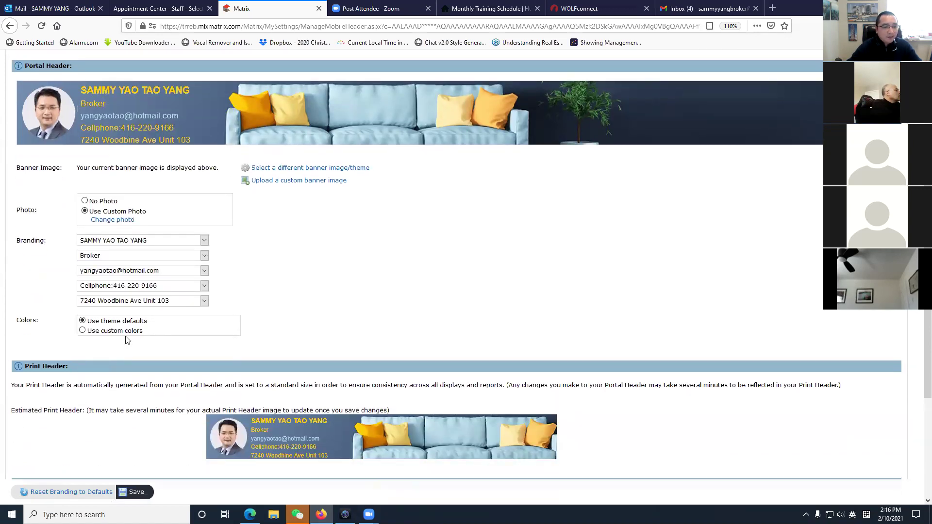
{"action": "left_click", "coordinate": [82, 331]}
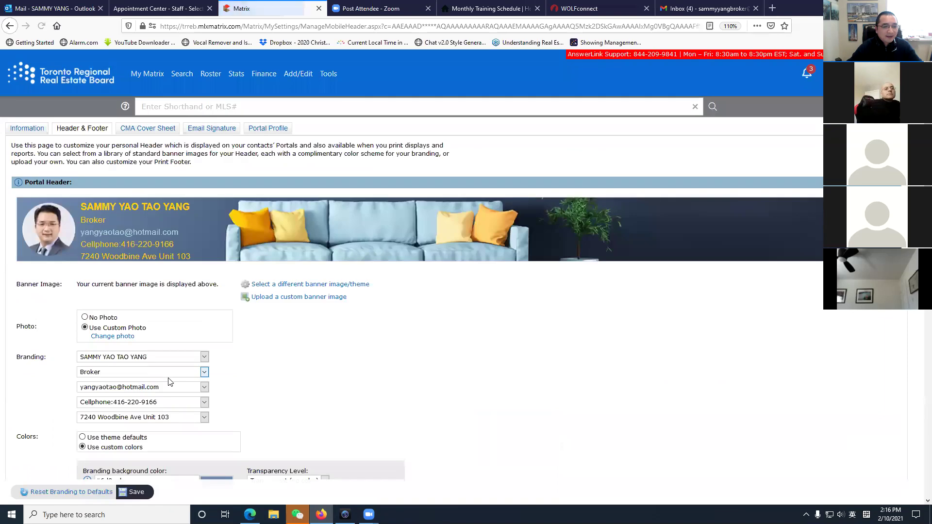
{"action": "scroll", "coordinate": [298, 381], "scroll_direction": "down", "scroll_amount": 5}
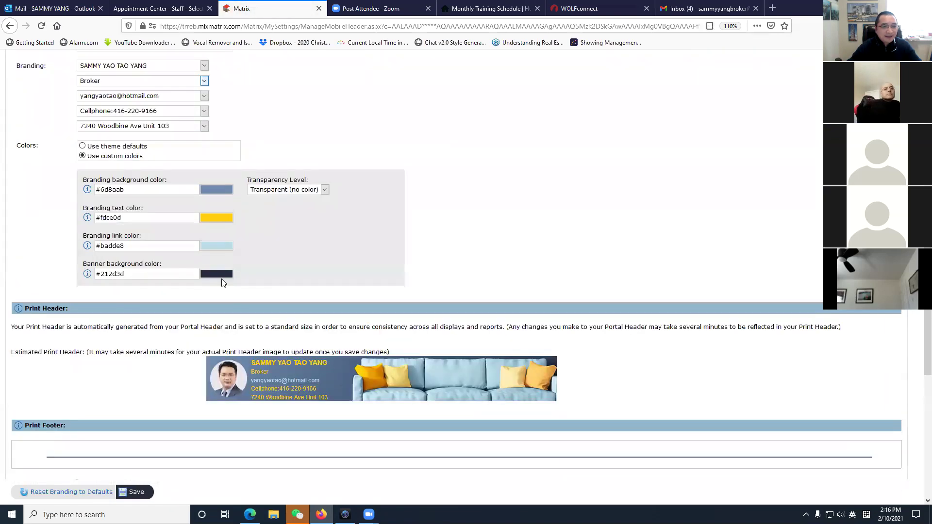
{"action": "left_click", "coordinate": [82, 146]}
{"action": "scroll", "coordinate": [234, 425], "scroll_direction": "down", "scroll_amount": 3}
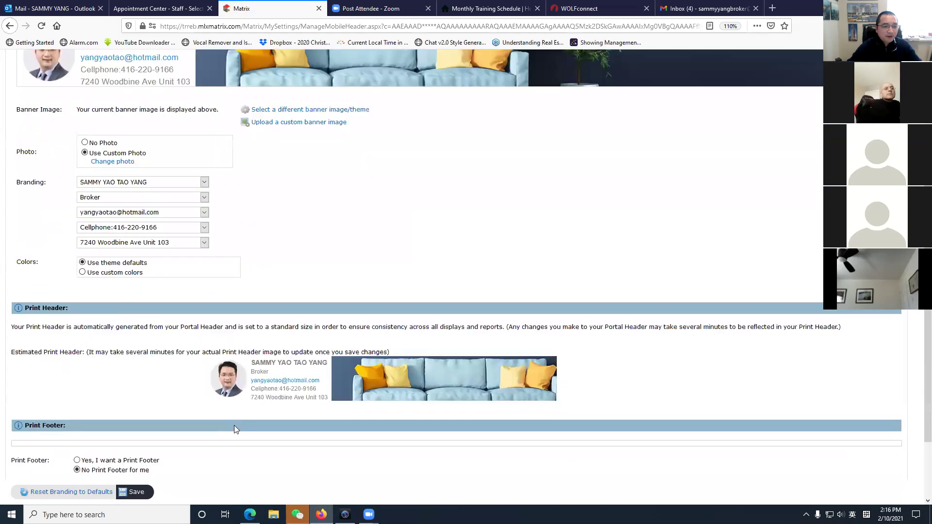
{"action": "scroll", "coordinate": [234, 425], "scroll_direction": "down", "scroll_amount": 2}
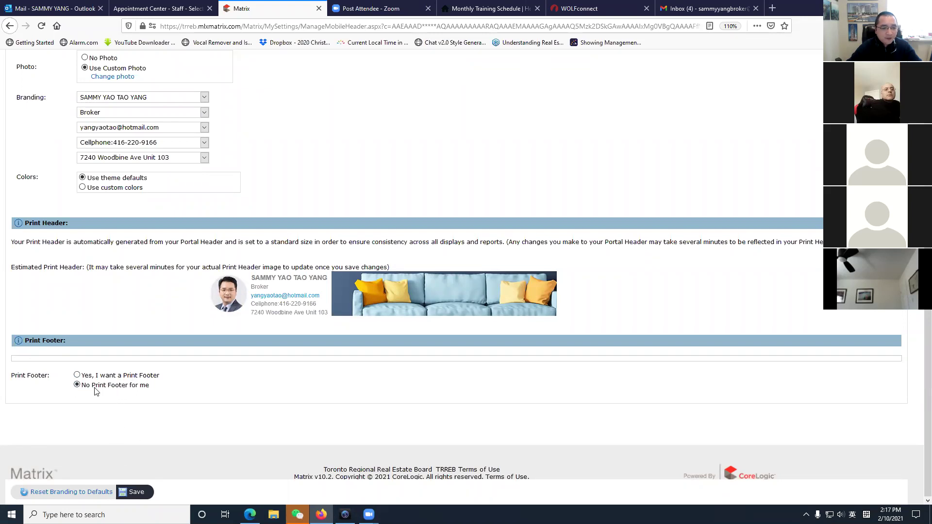
Save the header branding changes and bring up the CMA Cover Sheet settings with their override options.
{"action": "left_click", "coordinate": [137, 492]}
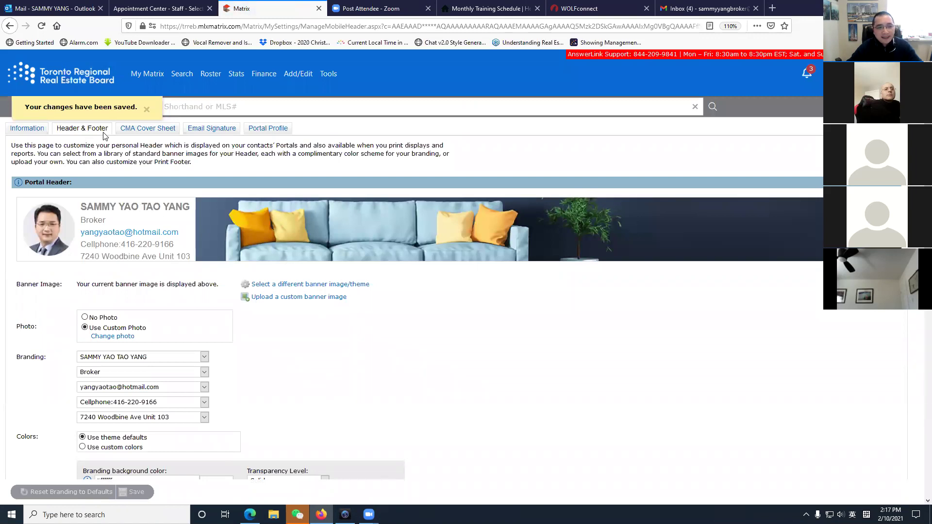
{"action": "left_click", "coordinate": [148, 129]}
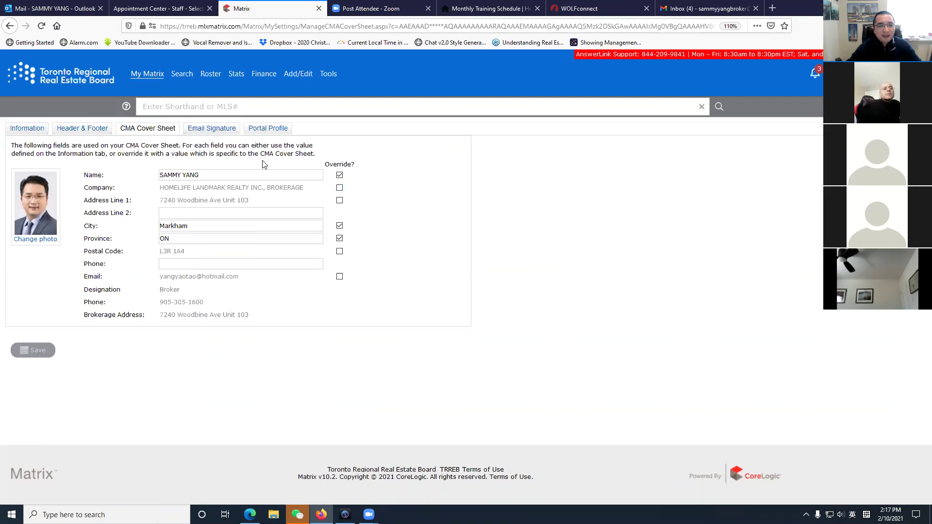
Review the existing email signature down to its 'Higher Standard Agents...Higher Results!' slogan.
{"action": "left_click", "coordinate": [215, 130]}
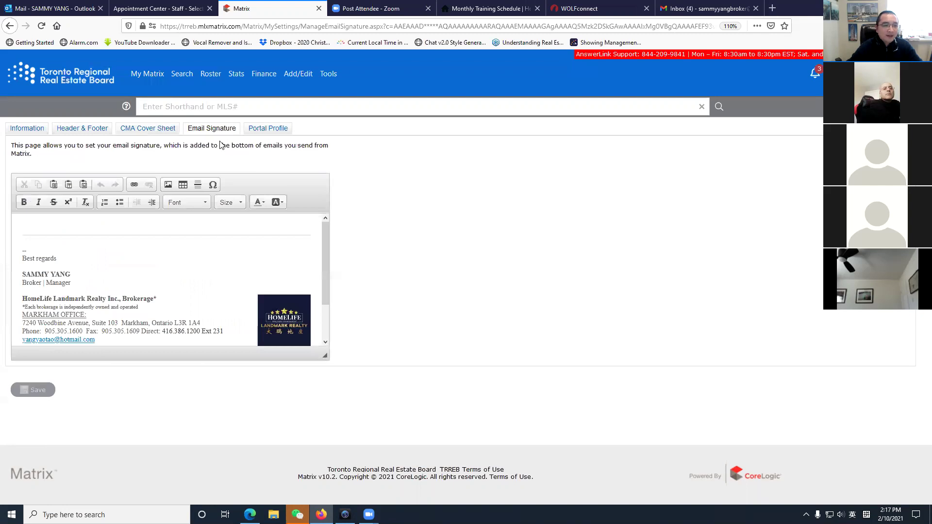
{"action": "scroll", "coordinate": [181, 320], "scroll_direction": "down", "scroll_amount": 2}
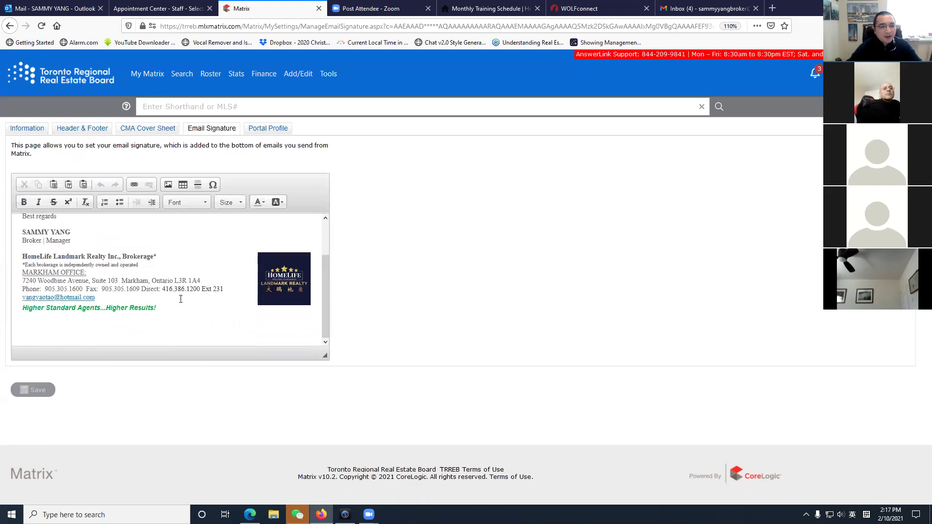
{"action": "scroll", "coordinate": [178, 298], "scroll_direction": "up", "scroll_amount": 2}
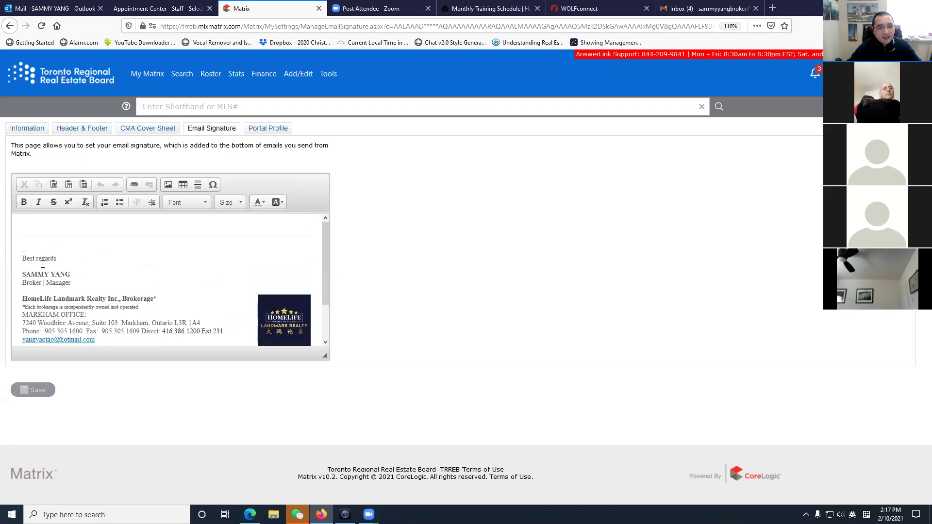
{"action": "scroll", "coordinate": [189, 331], "scroll_direction": "down", "scroll_amount": 2}
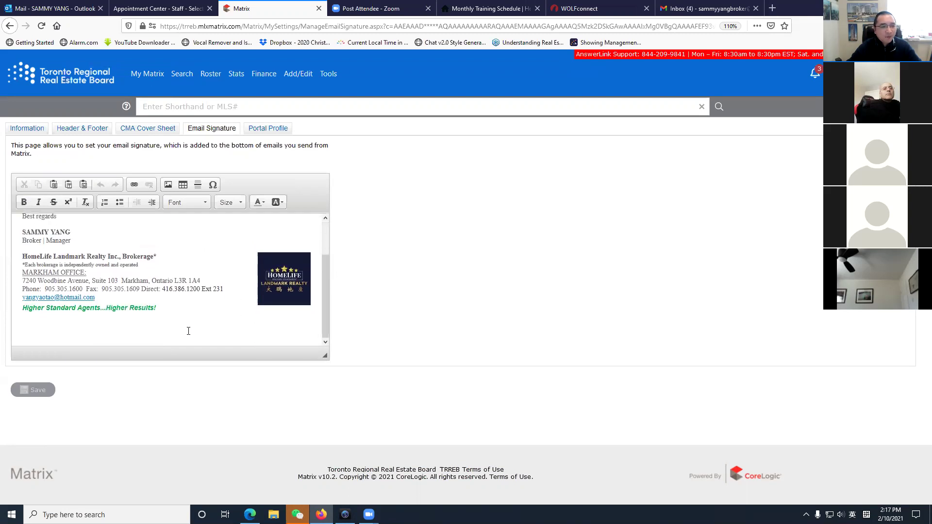
{"action": "scroll", "coordinate": [78, 298], "scroll_direction": "up", "scroll_amount": 2}
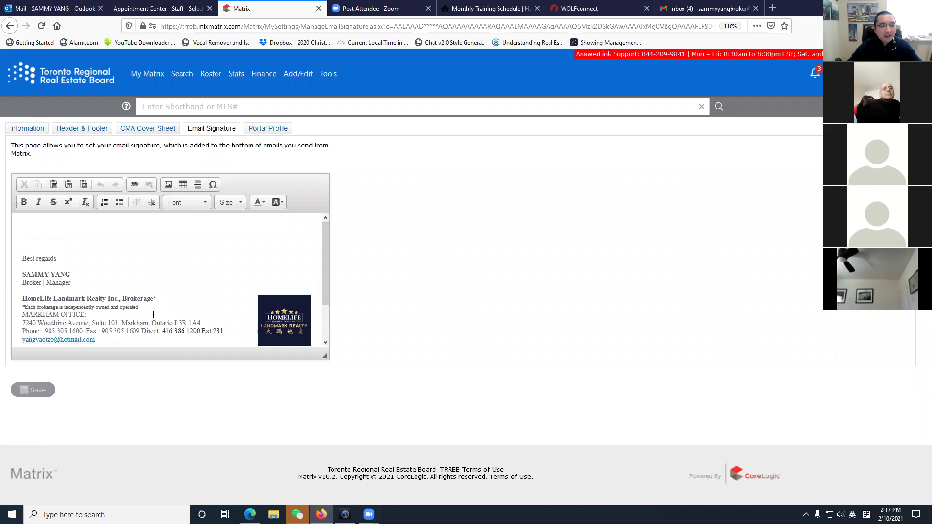
{"action": "scroll", "coordinate": [153, 315], "scroll_direction": "down", "scroll_amount": 2}
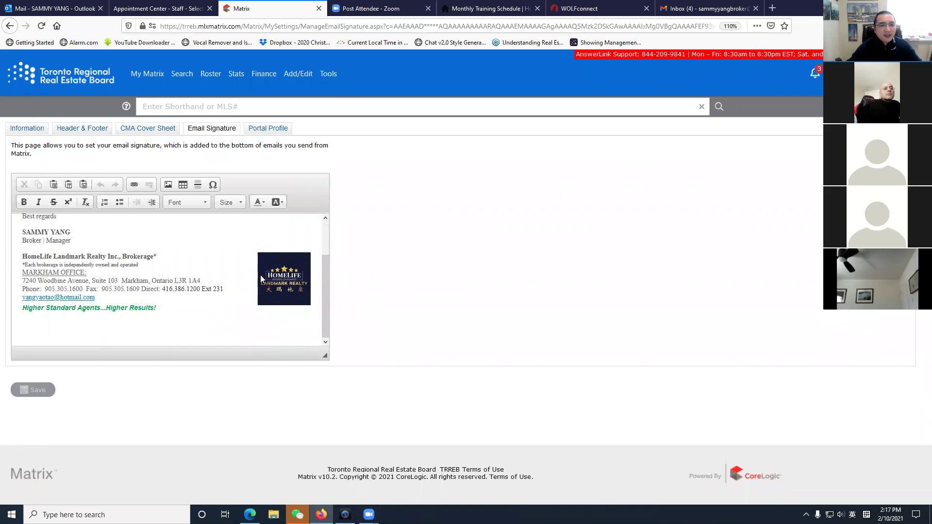
{"action": "left_click", "coordinate": [168, 185]}
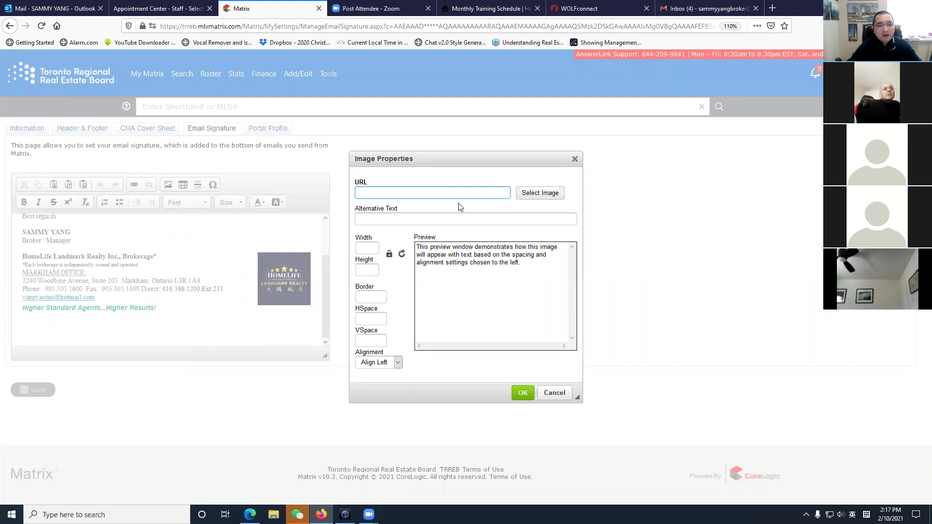
{"action": "left_click", "coordinate": [532, 196]}
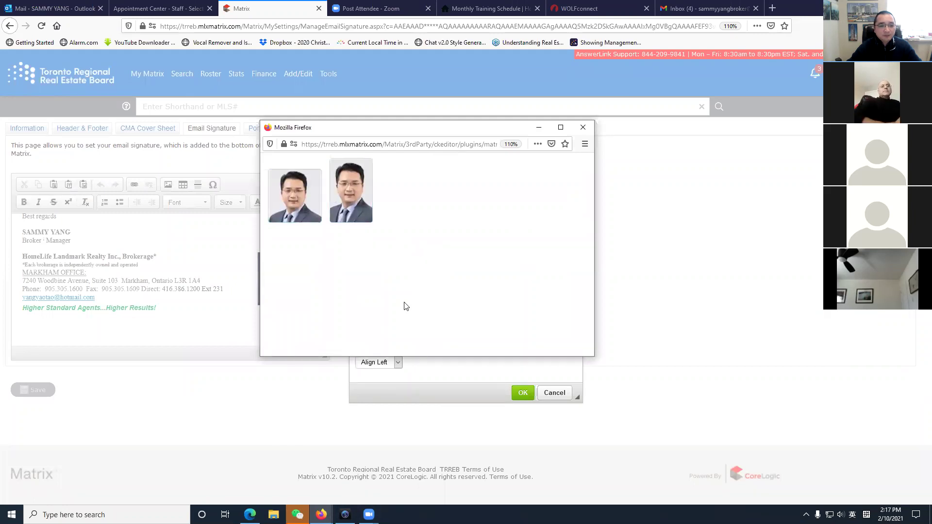
{"action": "left_click", "coordinate": [583, 127]}
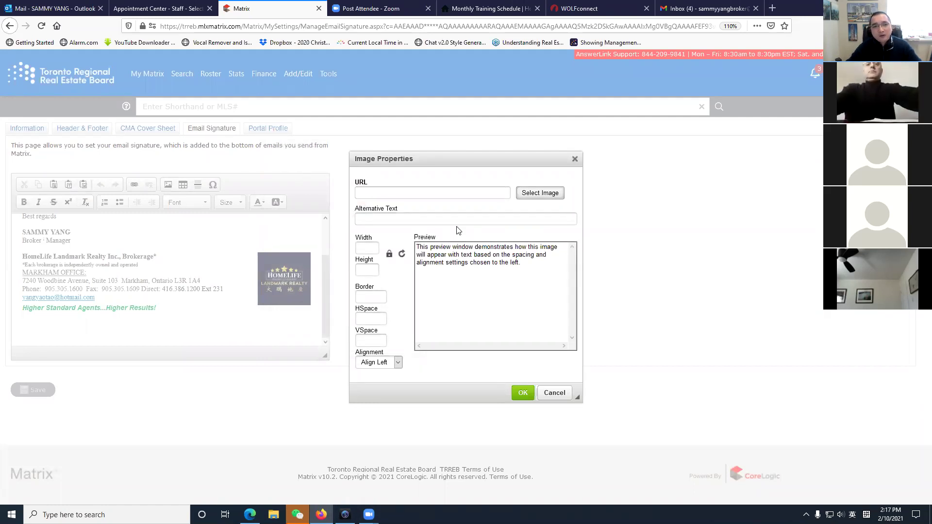
{"action": "left_click", "coordinate": [575, 159]}
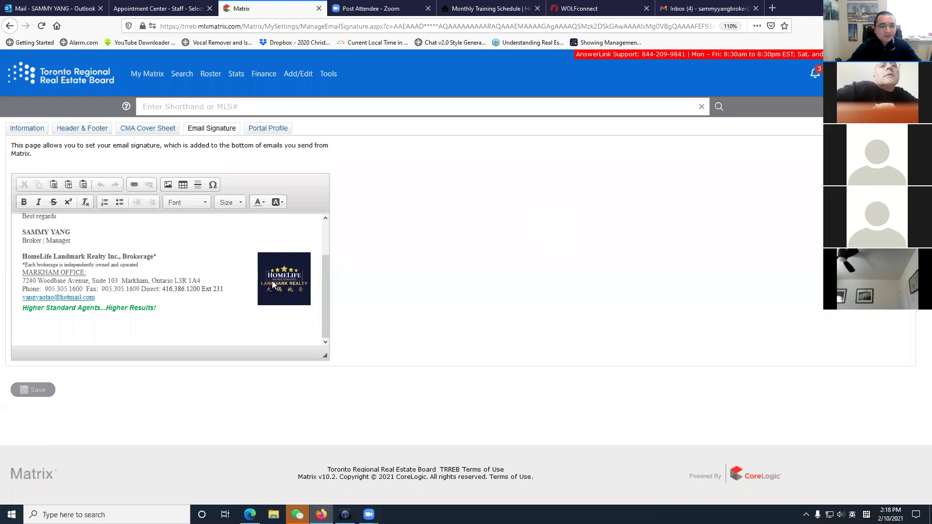
{"action": "scroll", "coordinate": [122, 291], "scroll_direction": "up", "scroll_amount": 2}
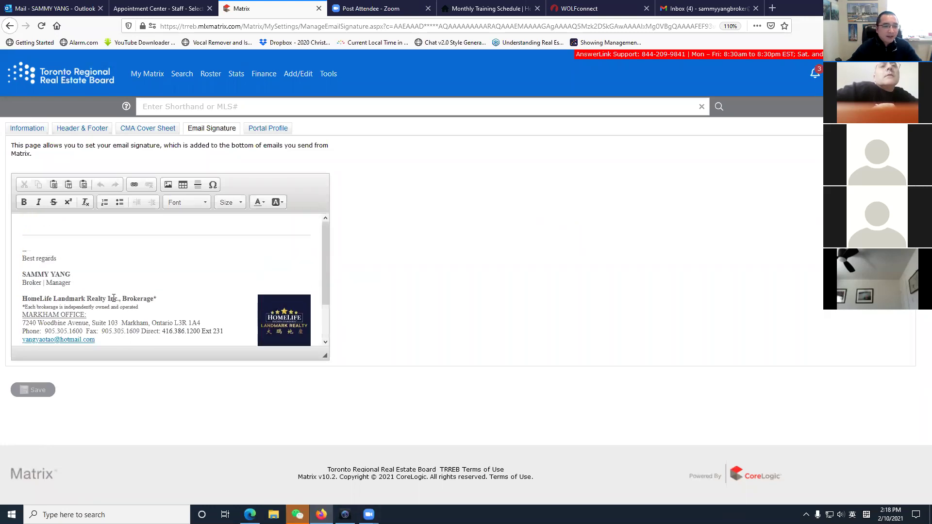
Go to the Portal Profile settings and expand the Photo section showing the current headshot.
{"action": "left_click", "coordinate": [268, 130]}
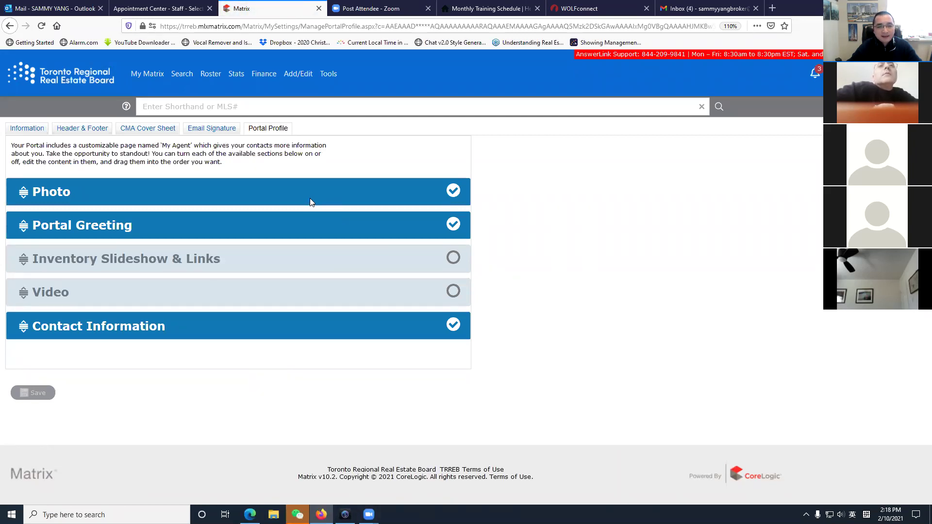
{"action": "left_click", "coordinate": [46, 194]}
{"action": "scroll", "coordinate": [339, 366], "scroll_direction": "down", "scroll_amount": 3}
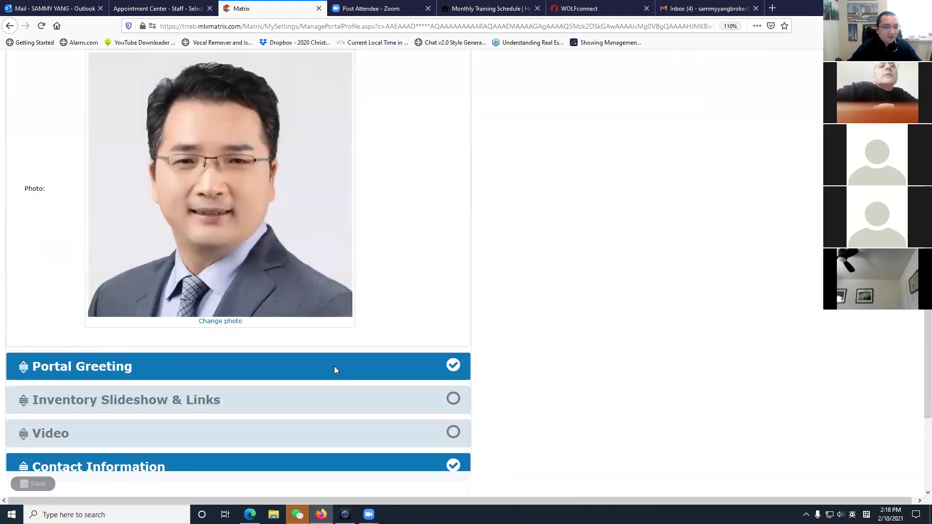
{"action": "scroll", "coordinate": [334, 366], "scroll_direction": "up", "scroll_amount": 3}
Toggle Photo off and back on, cancel the photo change, then collapse the Photo section.
{"action": "left_click", "coordinate": [450, 195]}
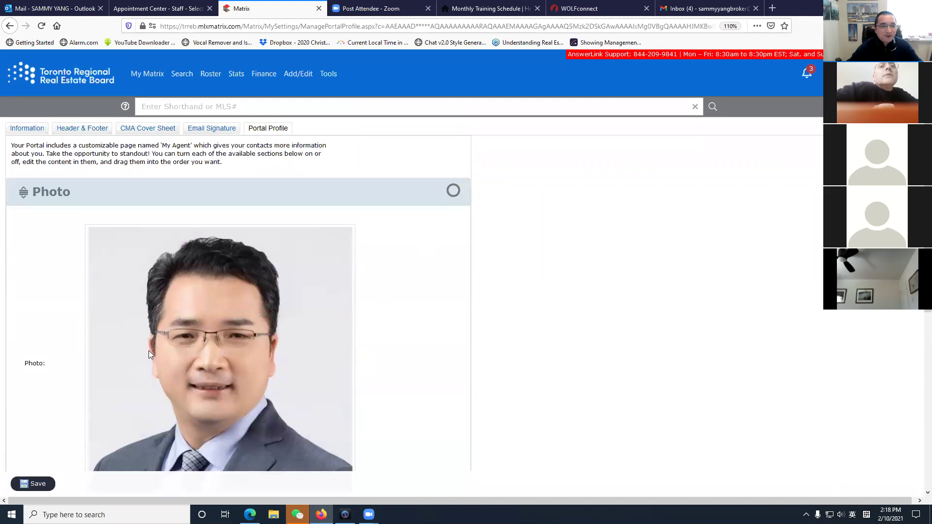
{"action": "left_click", "coordinate": [452, 192]}
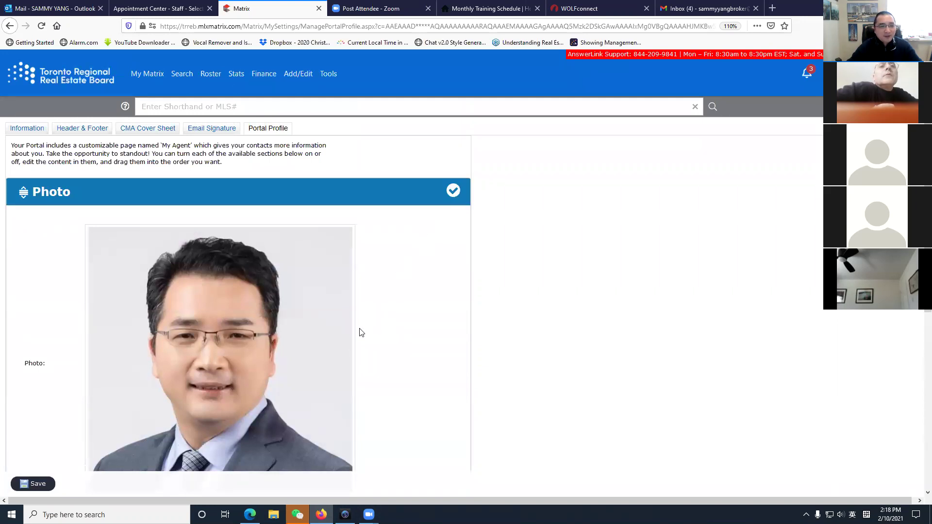
{"action": "scroll", "coordinate": [362, 333], "scroll_direction": "down", "scroll_amount": 4}
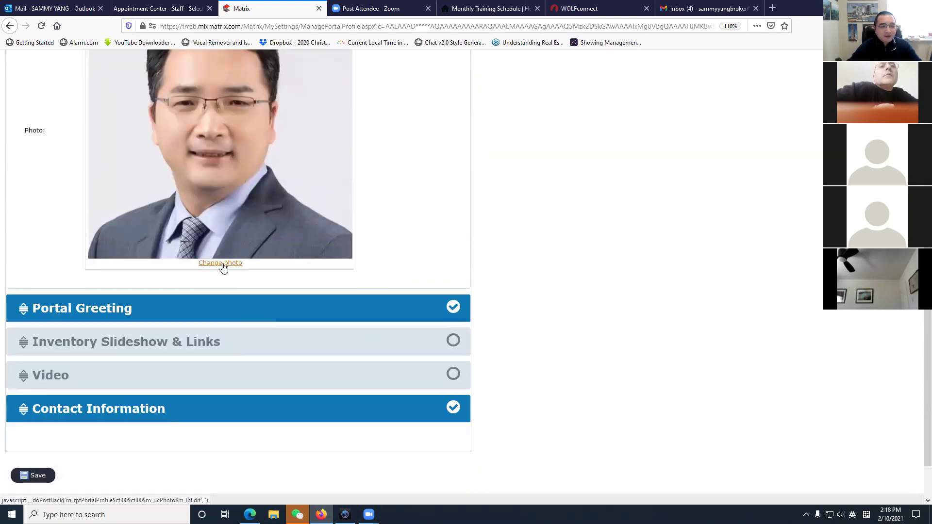
{"action": "left_click", "coordinate": [222, 263]}
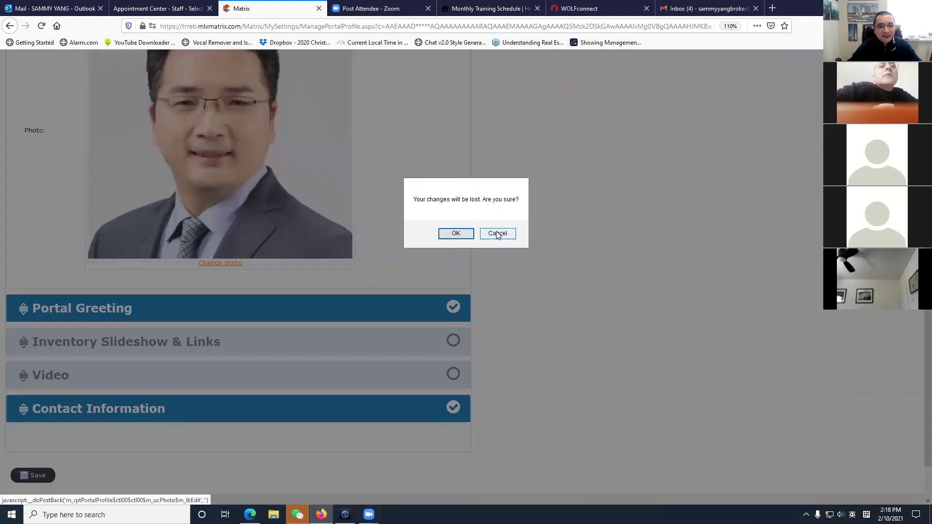
{"action": "left_click", "coordinate": [497, 233]}
{"action": "scroll", "coordinate": [233, 322], "scroll_direction": "up", "scroll_amount": 5}
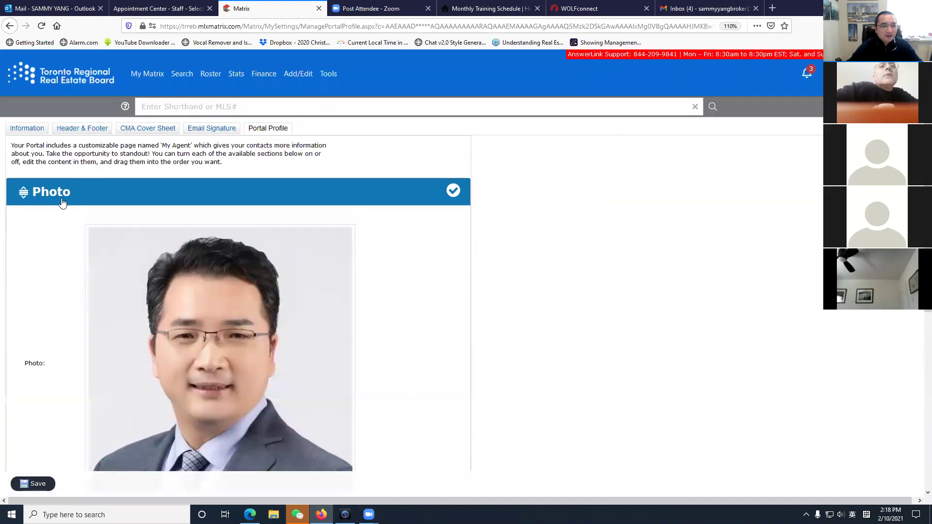
{"action": "left_click", "coordinate": [60, 195]}
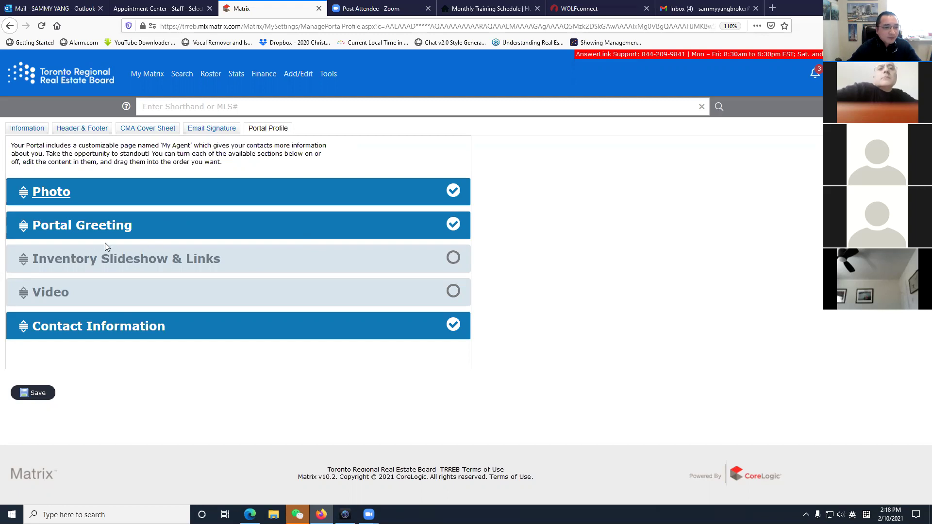
Expand Portal Greeting to reveal the title 'Hey, Good to see you here!' and the welcome text.
{"action": "left_click", "coordinate": [56, 234]}
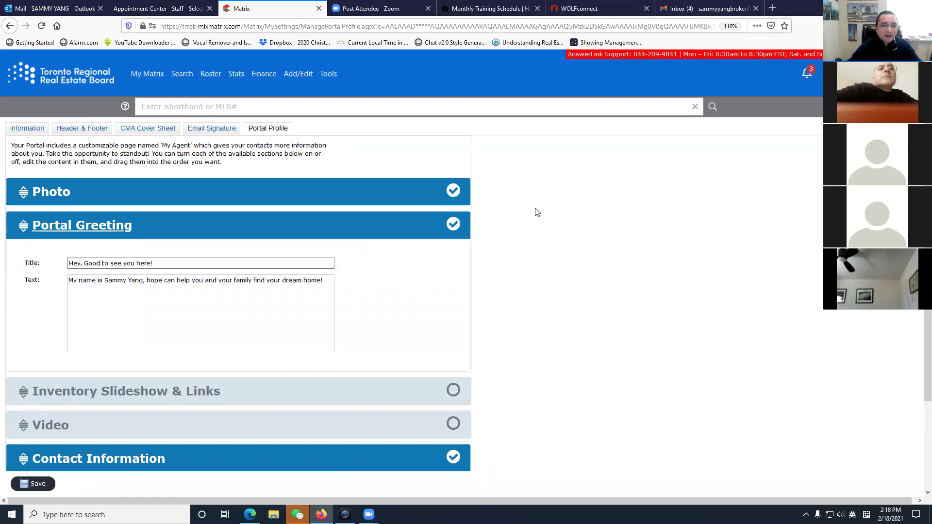
In Gmail, open the (no subject) listings email and follow View All Listings to the 25-property portal.
{"action": "left_click", "coordinate": [714, 9]}
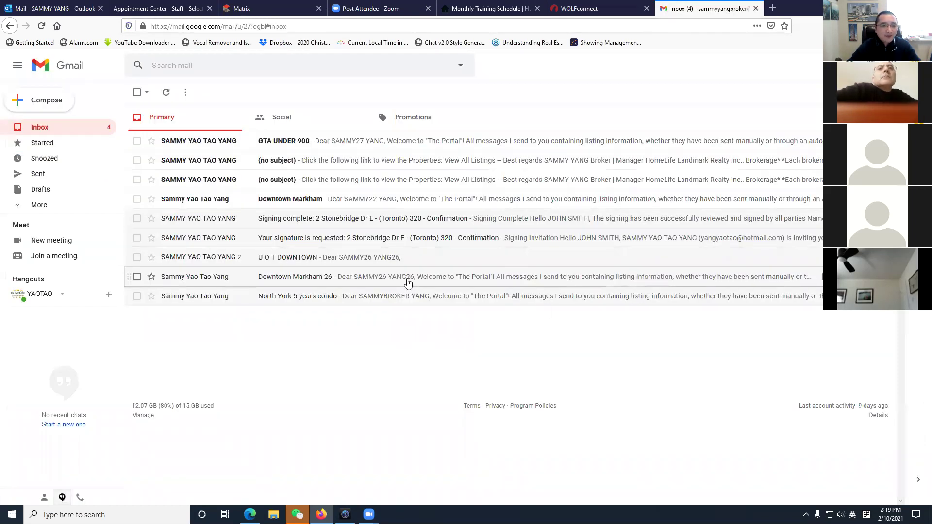
{"action": "left_click", "coordinate": [301, 238]}
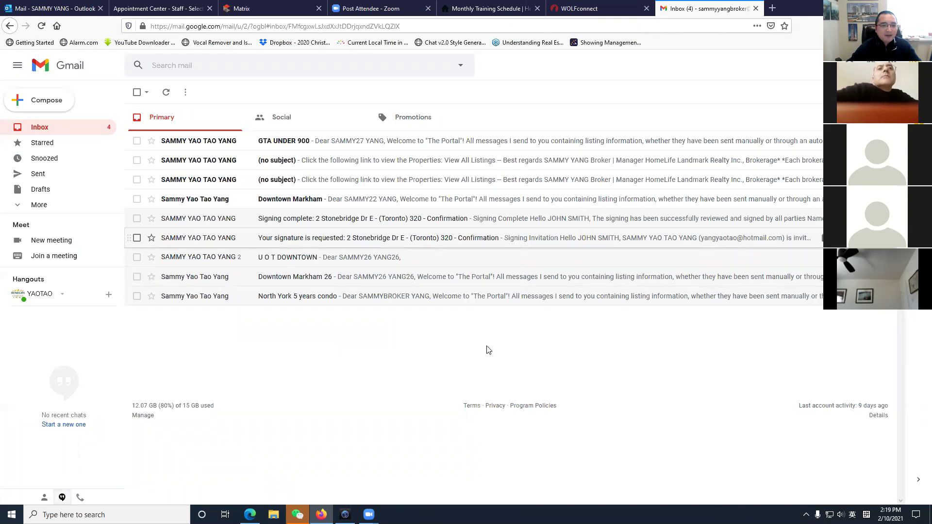
{"action": "left_click", "coordinate": [41, 128]}
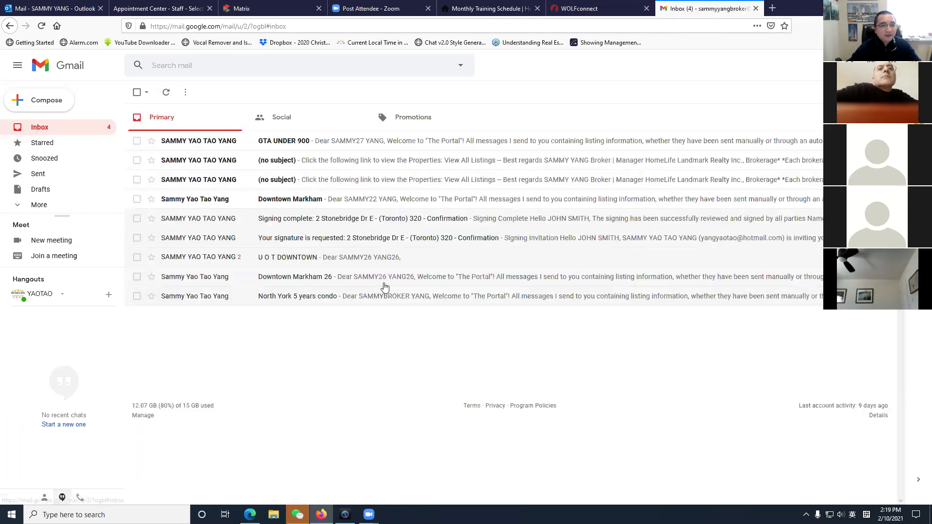
{"action": "left_click", "coordinate": [342, 180]}
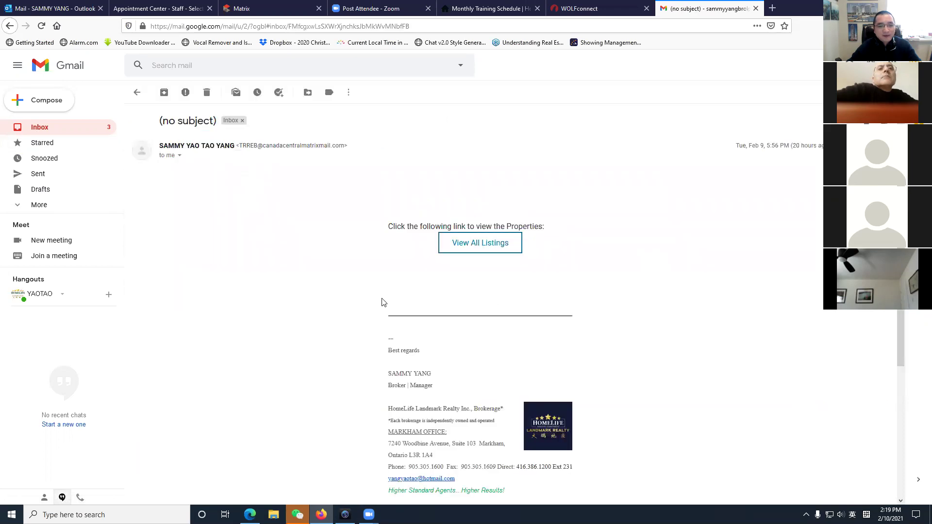
{"action": "left_click", "coordinate": [480, 245]}
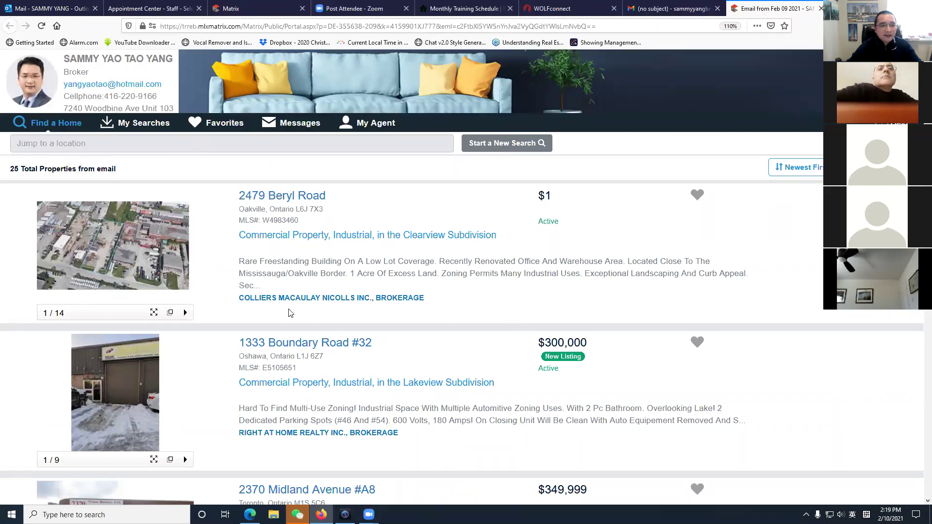
Switch the portal results through list and grid views to the map view of the 25 properties.
{"action": "scroll", "coordinate": [289, 312], "scroll_direction": "down", "scroll_amount": 3}
{"action": "scroll", "coordinate": [288, 313], "scroll_direction": "up", "scroll_amount": 3}
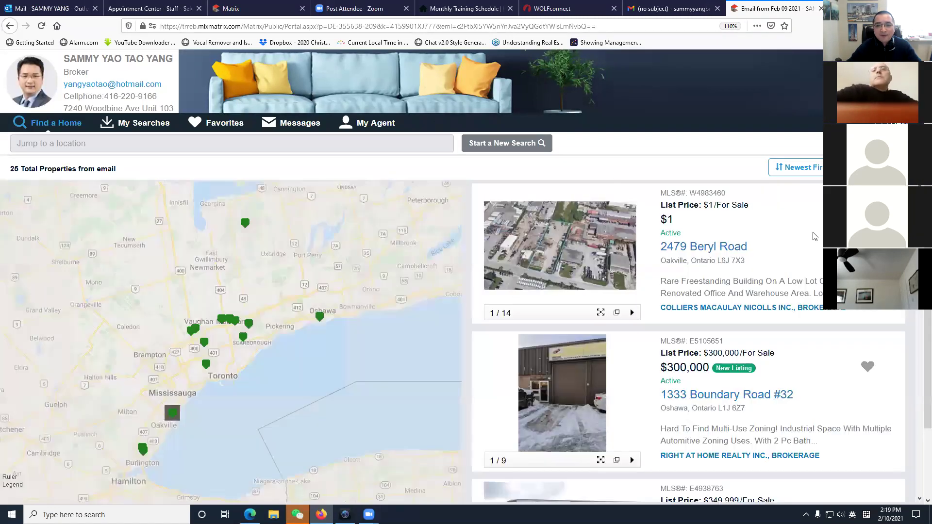
{"action": "left_click", "coordinate": [869, 167]}
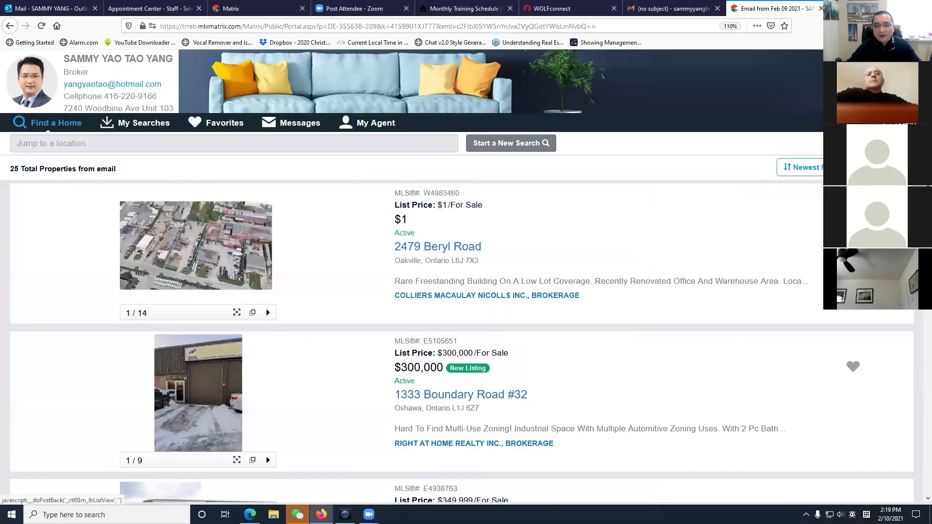
{"action": "left_click", "coordinate": [889, 167]}
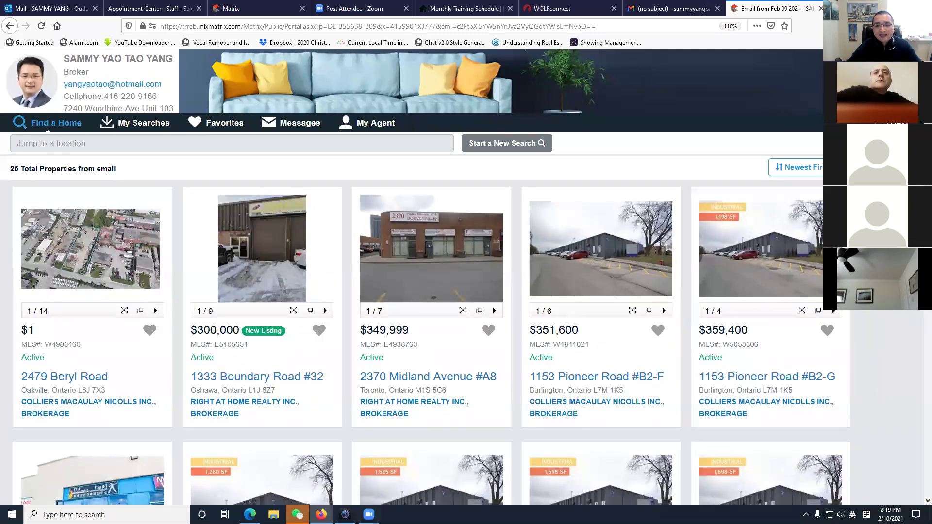
{"action": "left_click", "coordinate": [888, 167]}
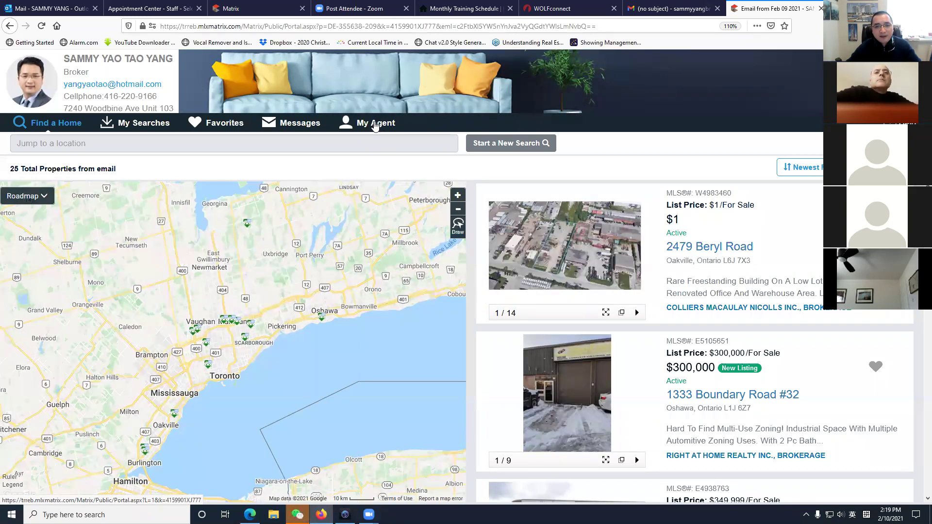
Compare the greeting on the portal's My Agent page, then return to Matrix's Portal Profile settings.
{"action": "left_click", "coordinate": [374, 124]}
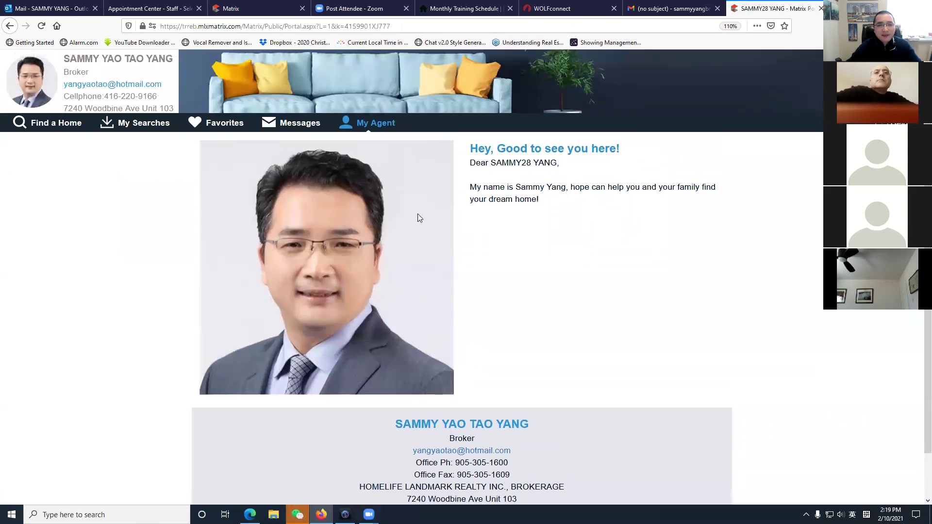
{"action": "left_click_drag", "start_coordinate": [470, 163], "coordinate": [555, 216]}
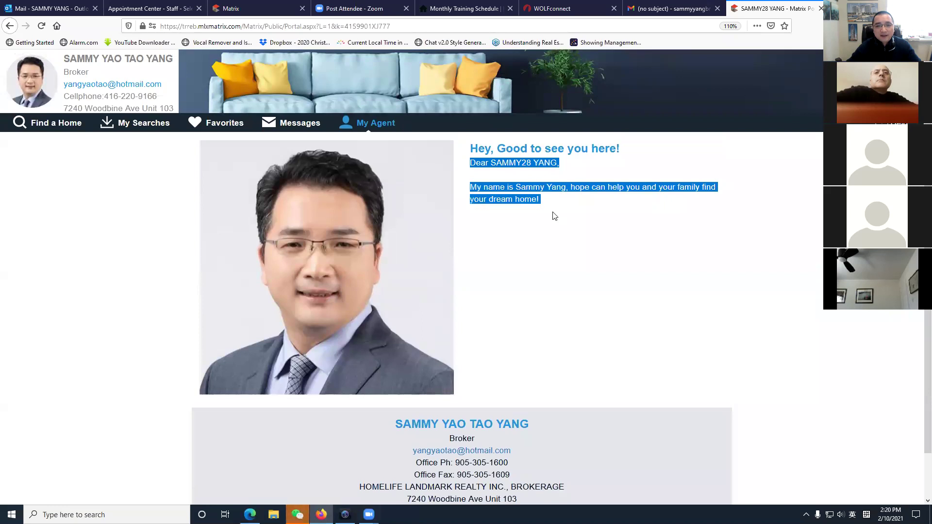
{"action": "left_click", "coordinate": [485, 149]}
{"action": "left_click_drag", "start_coordinate": [473, 148], "coordinate": [552, 212]}
{"action": "left_click", "coordinate": [552, 214]}
{"action": "left_click_drag", "start_coordinate": [475, 149], "coordinate": [549, 296]}
{"action": "left_click", "coordinate": [550, 296]}
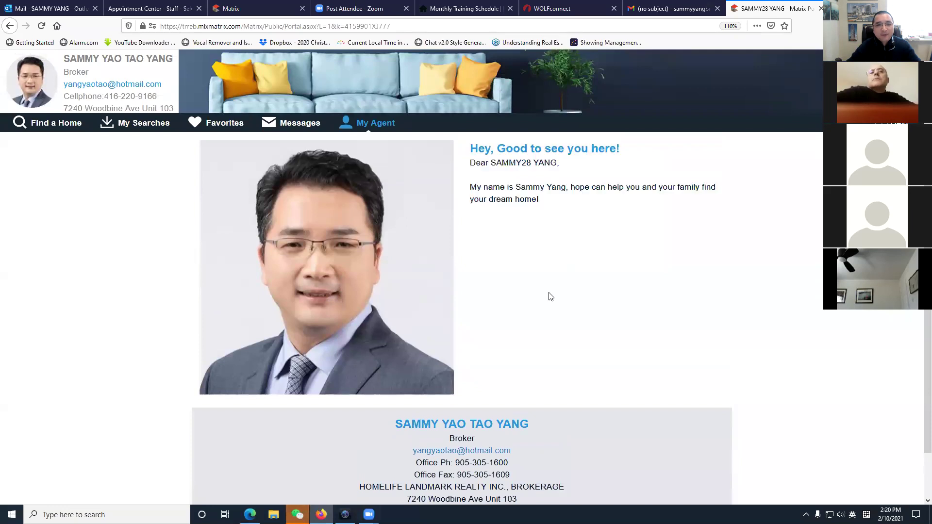
{"action": "left_click", "coordinate": [231, 9]}
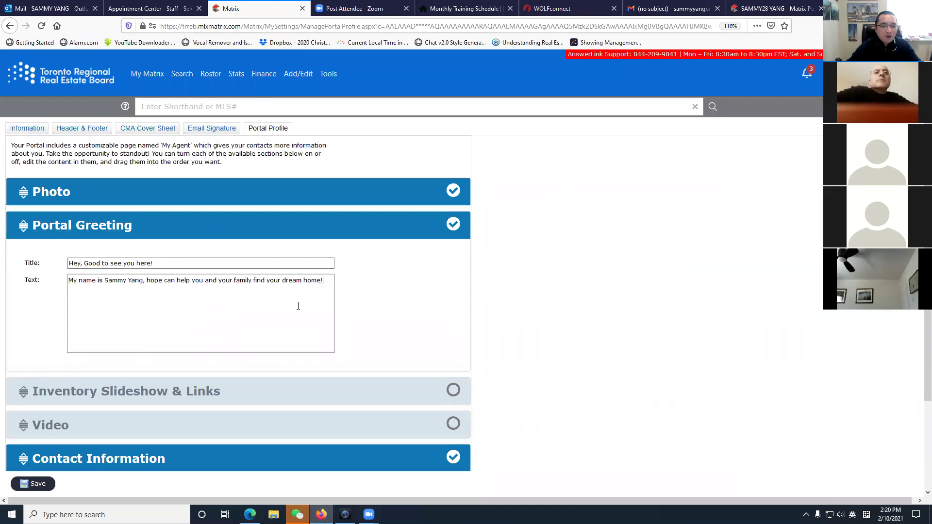
Collapse Portal Greeting, then expand and enable the Inventory Slideshow & Links section.
{"action": "left_click", "coordinate": [238, 333]}
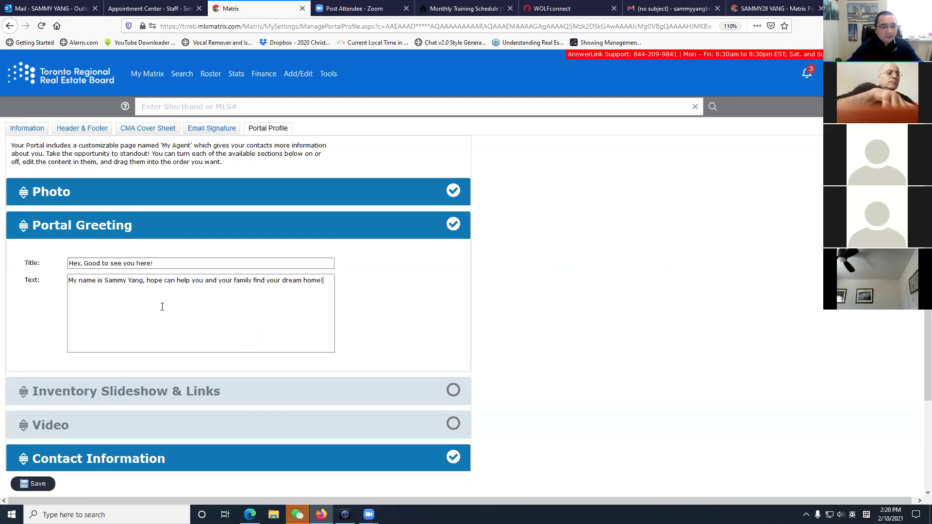
{"action": "scroll", "coordinate": [163, 306], "scroll_direction": "down", "scroll_amount": 2}
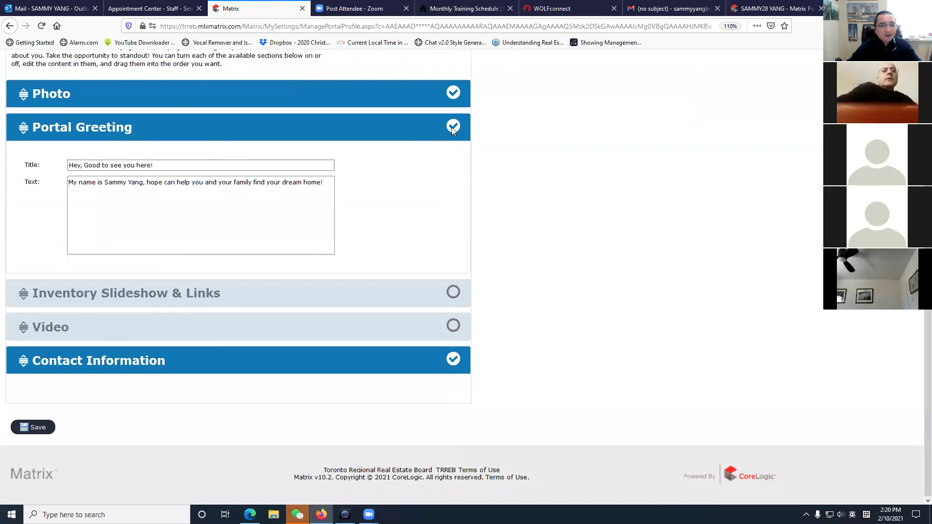
{"action": "left_click", "coordinate": [82, 127]}
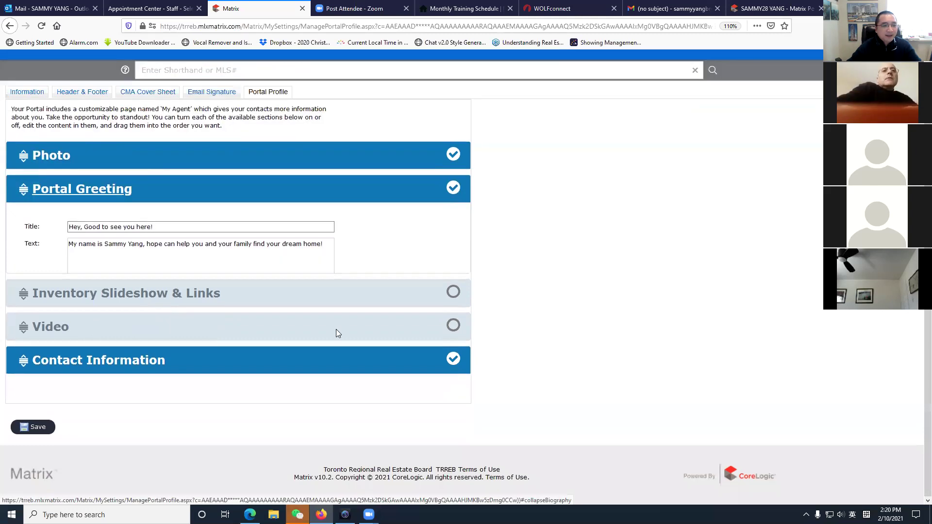
{"action": "left_click", "coordinate": [112, 262]}
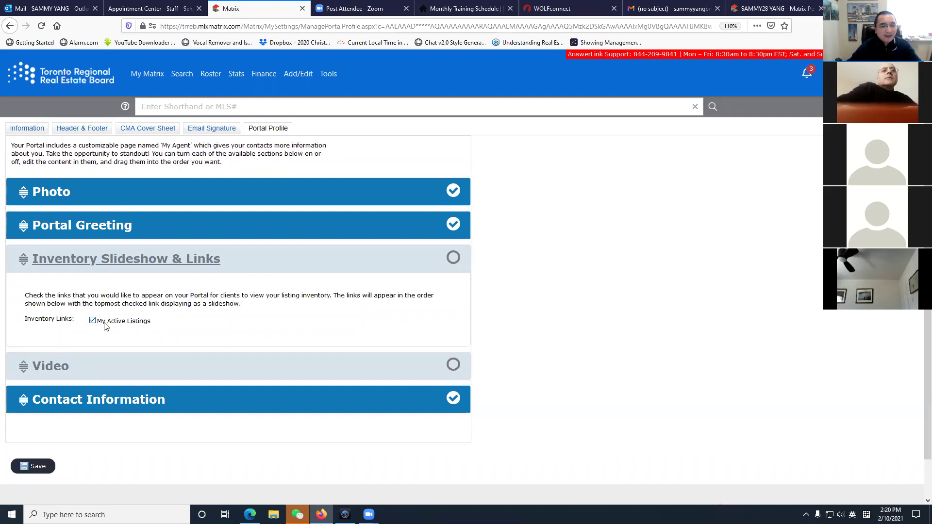
{"action": "left_click", "coordinate": [454, 258]}
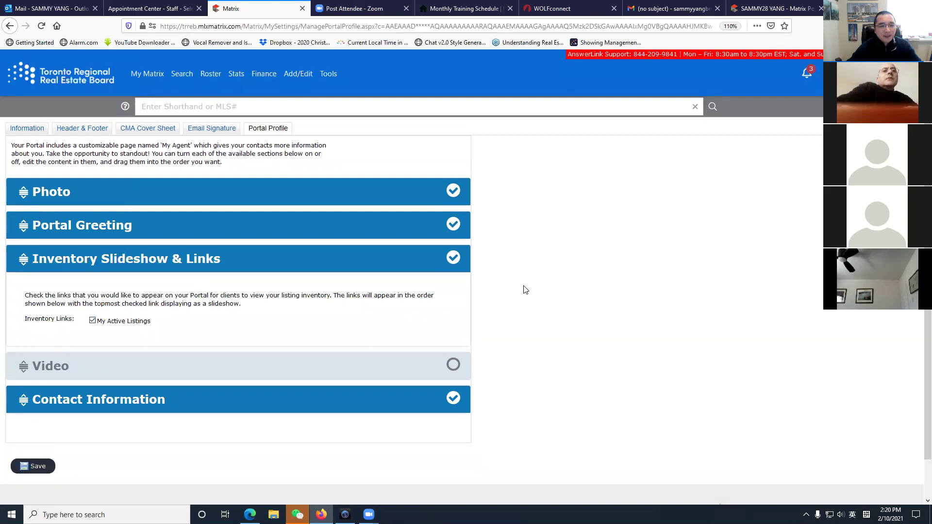
Check the client's My Agent portal page, then come back to the Portal Profile settings.
{"action": "left_click", "coordinate": [758, 14]}
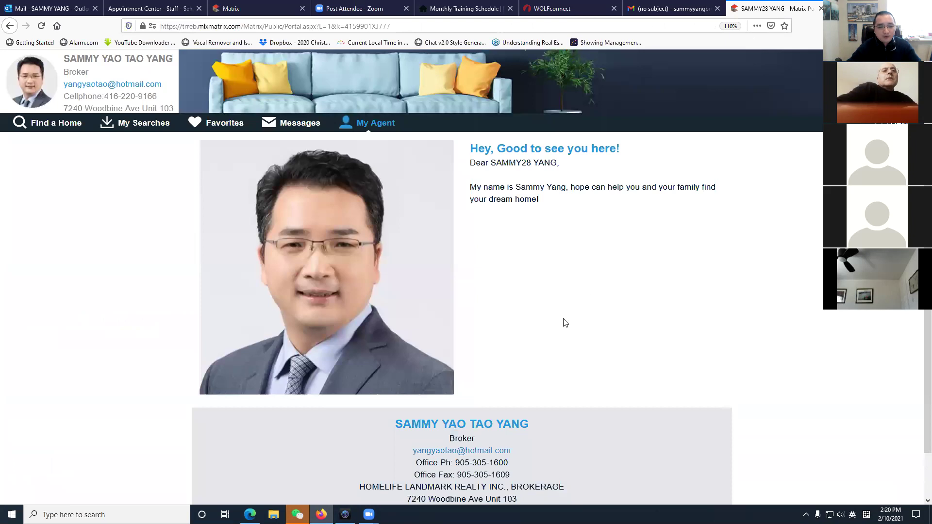
{"action": "scroll", "coordinate": [561, 322], "scroll_direction": "down", "scroll_amount": 2}
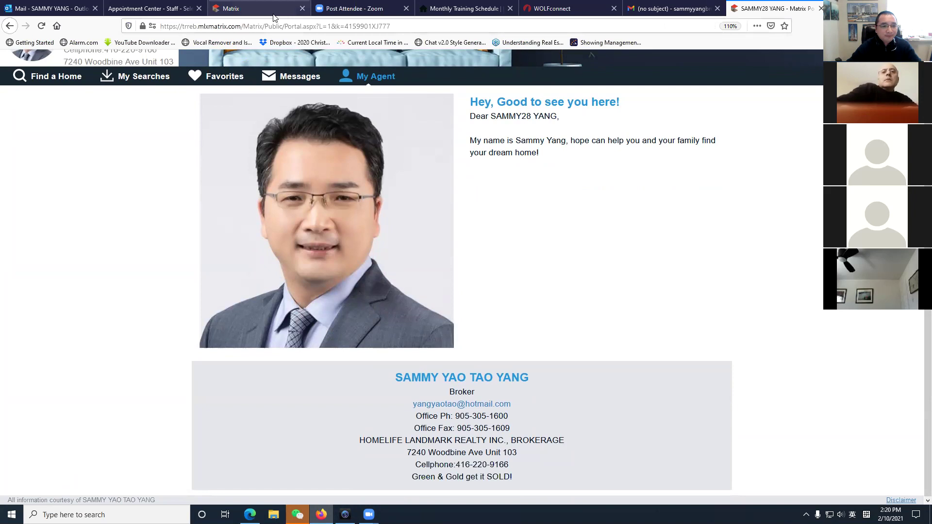
{"action": "left_click", "coordinate": [257, 9]}
{"action": "scroll", "coordinate": [243, 413], "scroll_direction": "down", "scroll_amount": 2}
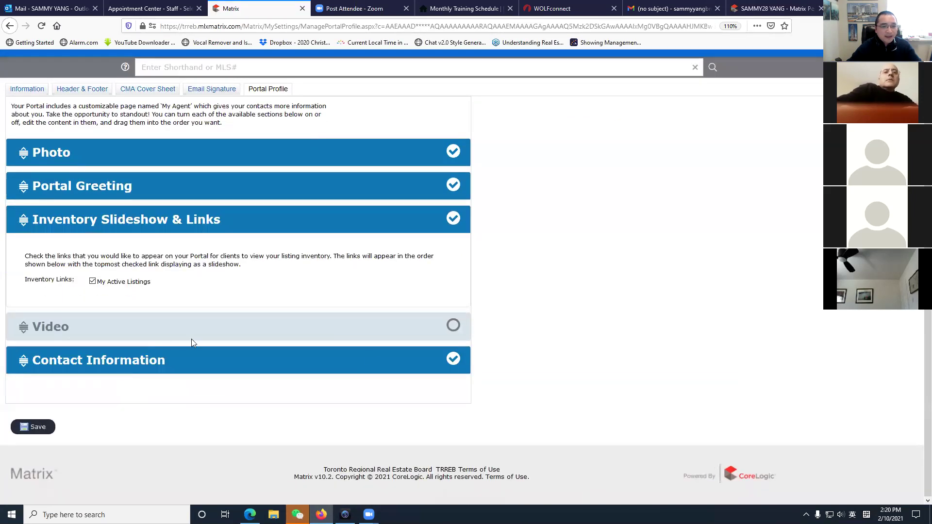
Expand and enable the Video section embedding the 'HomeLife Landmark Realty Office' YouTube video.
{"action": "left_click", "coordinate": [191, 335]}
{"action": "scroll", "coordinate": [245, 373], "scroll_direction": "down", "scroll_amount": 2}
{"action": "scroll", "coordinate": [245, 373], "scroll_direction": "down", "scroll_amount": 2}
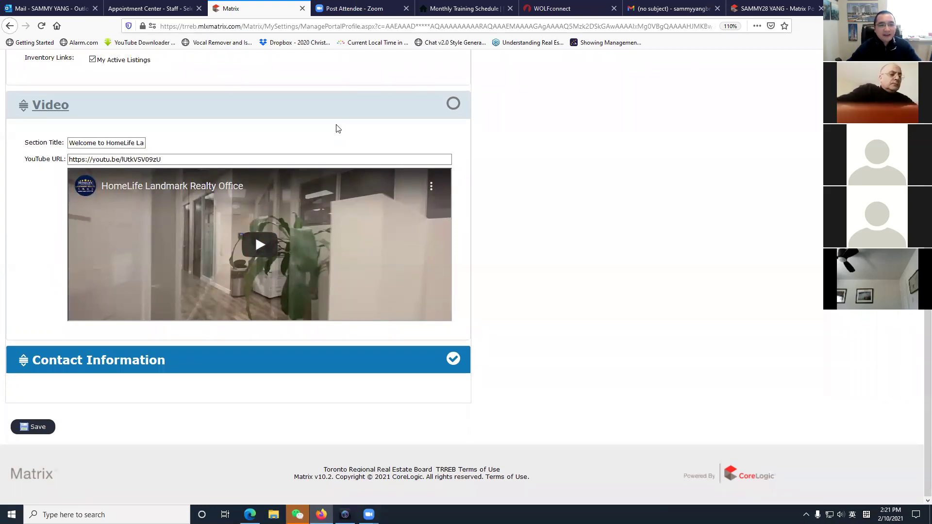
{"action": "left_click", "coordinate": [453, 104]}
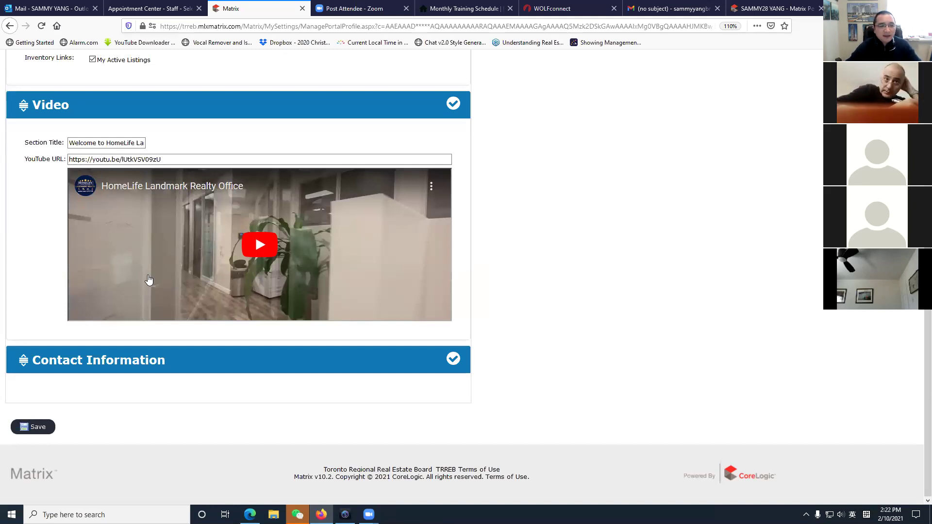
Play the embedded office video through to its end, then return to the client's My Agent portal page.
{"action": "left_click", "coordinate": [242, 254]}
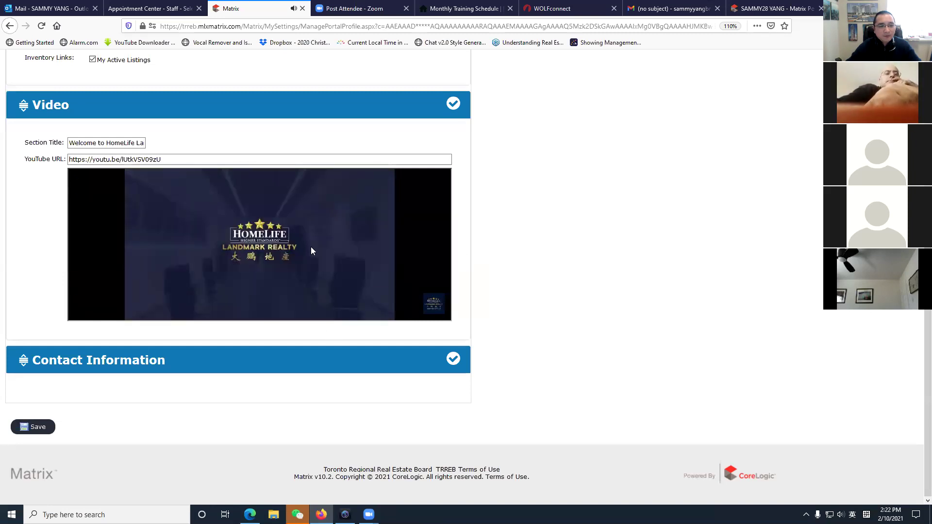
{"action": "key", "text": "End"}
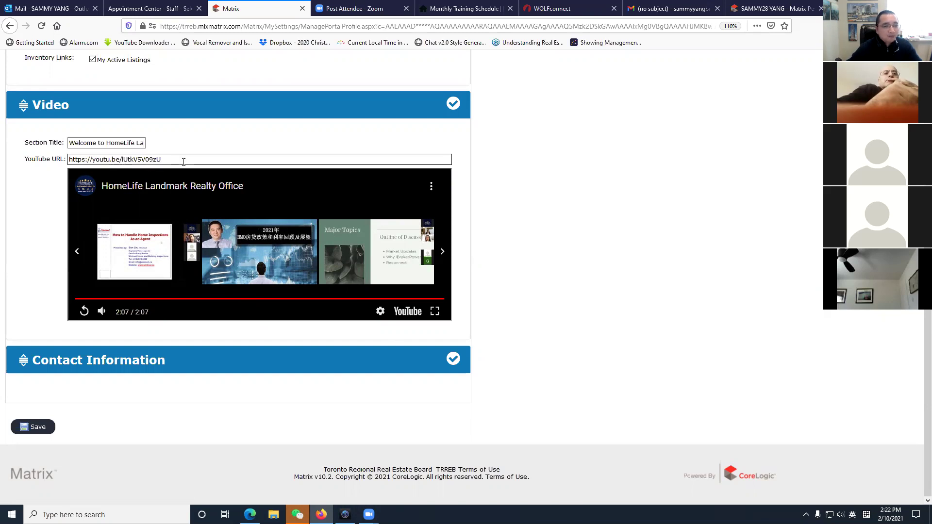
{"action": "left_click", "coordinate": [769, 10]}
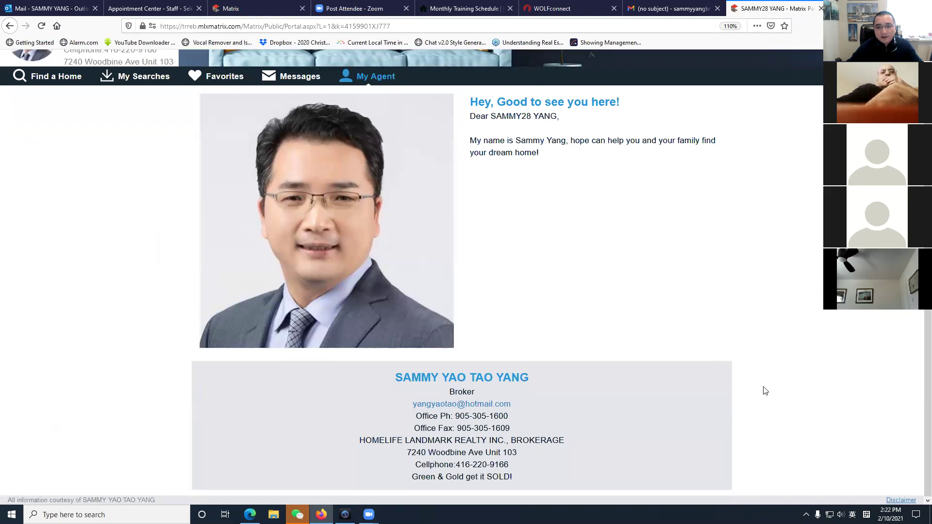
Check the client portal's Find a Home and My Agent pages.
{"action": "scroll", "coordinate": [765, 390], "scroll_direction": "up", "scroll_amount": 1}
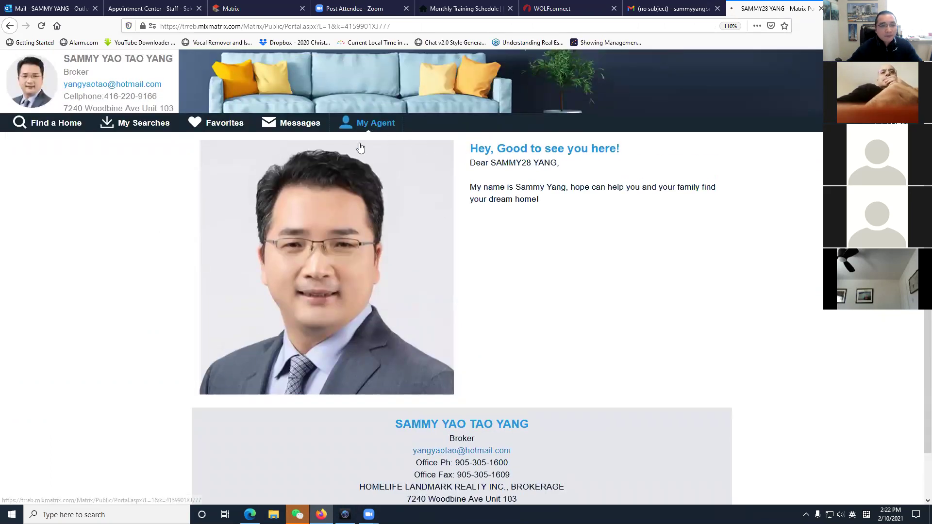
{"action": "left_click", "coordinate": [48, 128]}
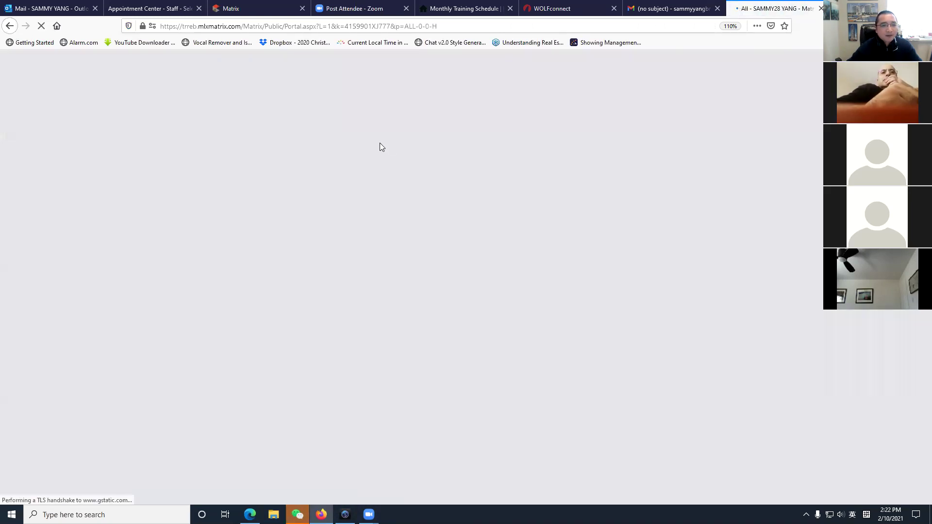
{"action": "left_click", "coordinate": [375, 127]}
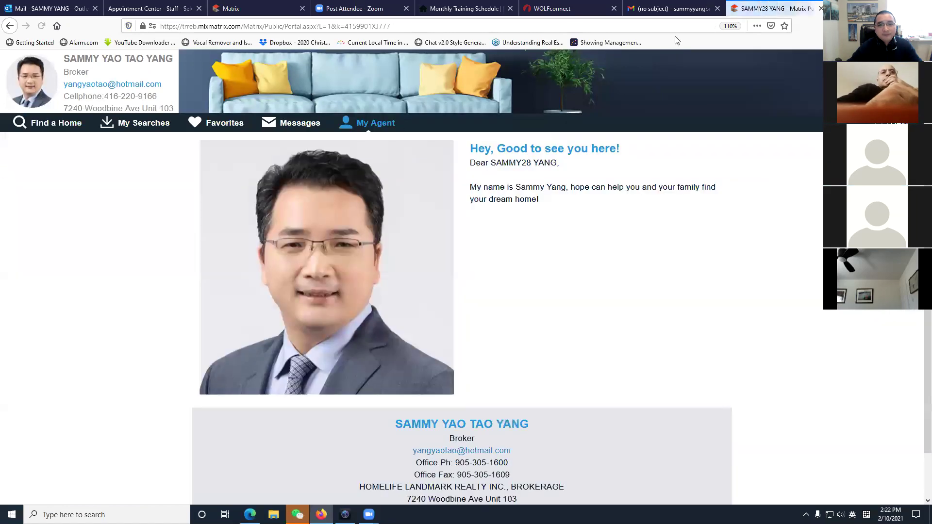
{"action": "scroll", "coordinate": [594, 350], "scroll_direction": "down", "scroll_amount": 1}
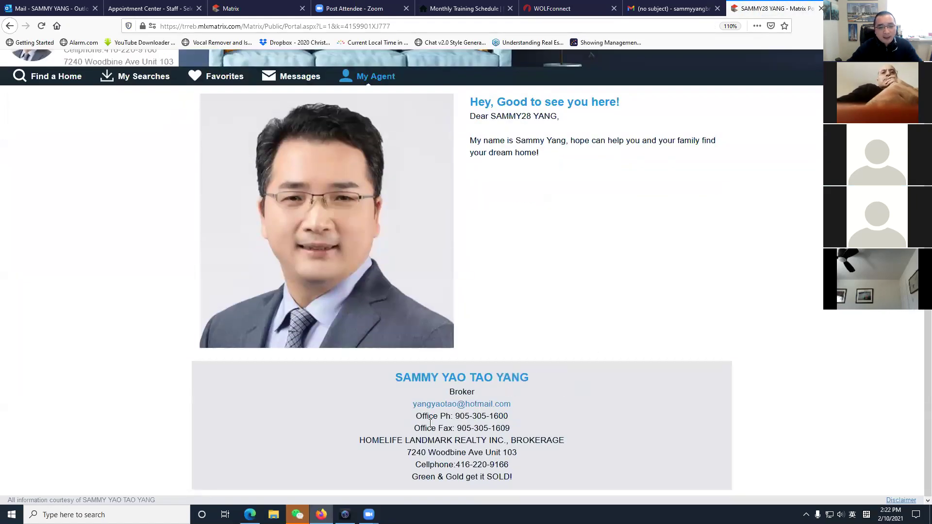
{"action": "scroll", "coordinate": [485, 242], "scroll_direction": "up", "scroll_amount": 1}
Save the Portal Profile settings in Matrix.
{"action": "left_click", "coordinate": [231, 8]}
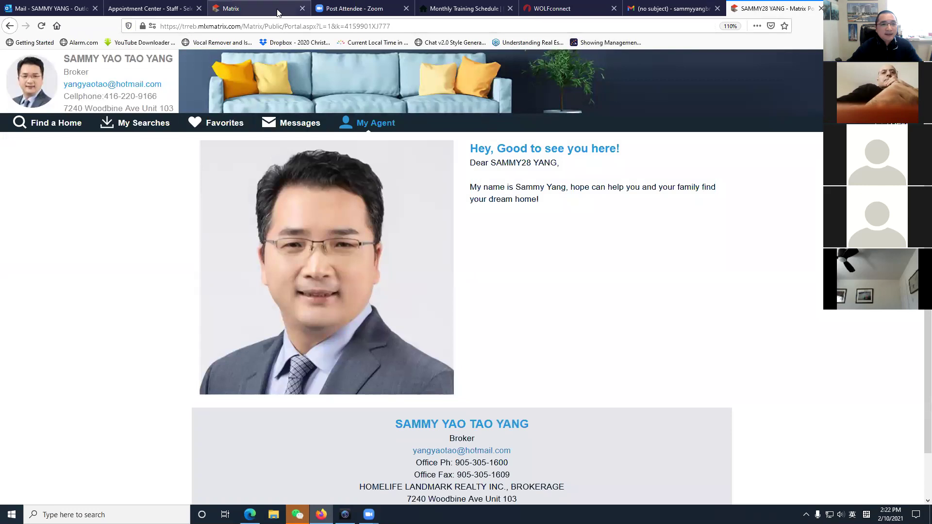
{"action": "scroll", "coordinate": [416, 334], "scroll_direction": "up", "scroll_amount": 4}
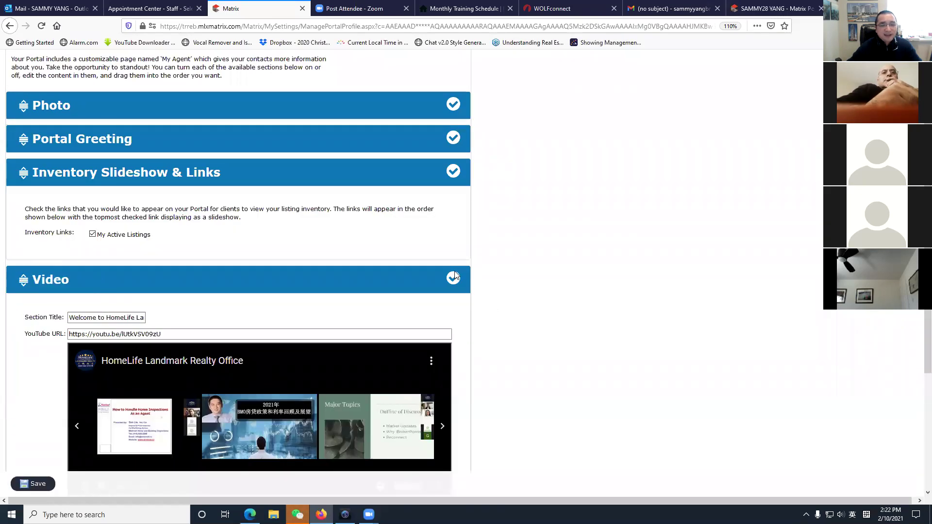
{"action": "scroll", "coordinate": [121, 301], "scroll_direction": "down", "scroll_amount": 4}
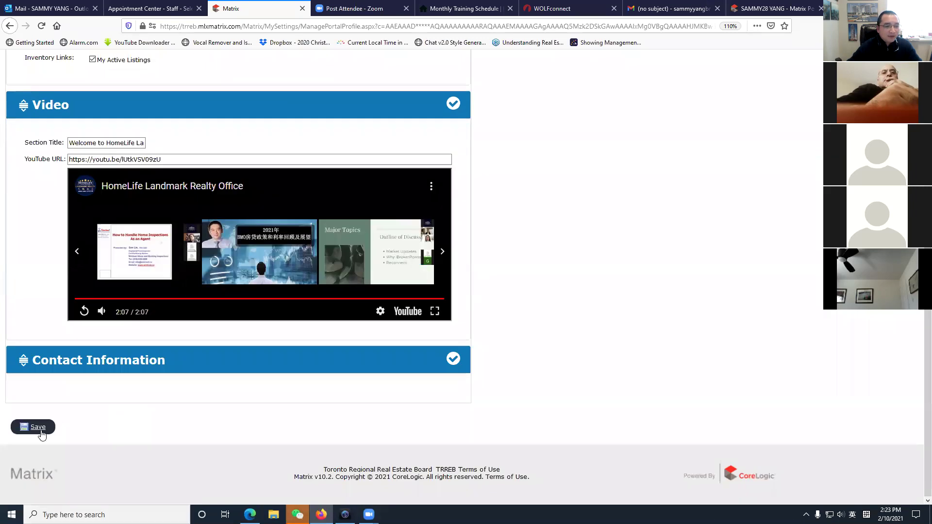
{"action": "left_click", "coordinate": [36, 428]}
Scroll the updated My Agent page to the View My Active Listings button and the office video.
{"action": "left_click", "coordinate": [772, 8]}
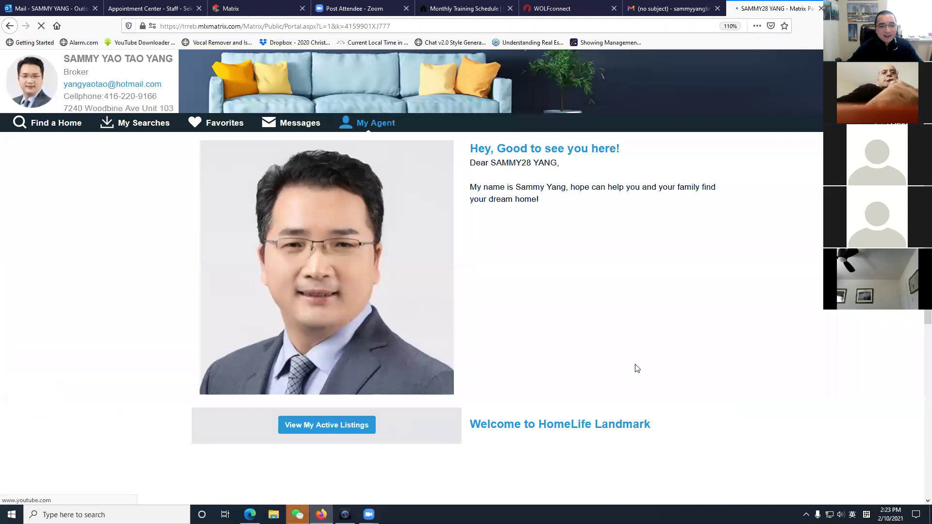
{"action": "scroll", "coordinate": [631, 369], "scroll_direction": "down", "scroll_amount": 5}
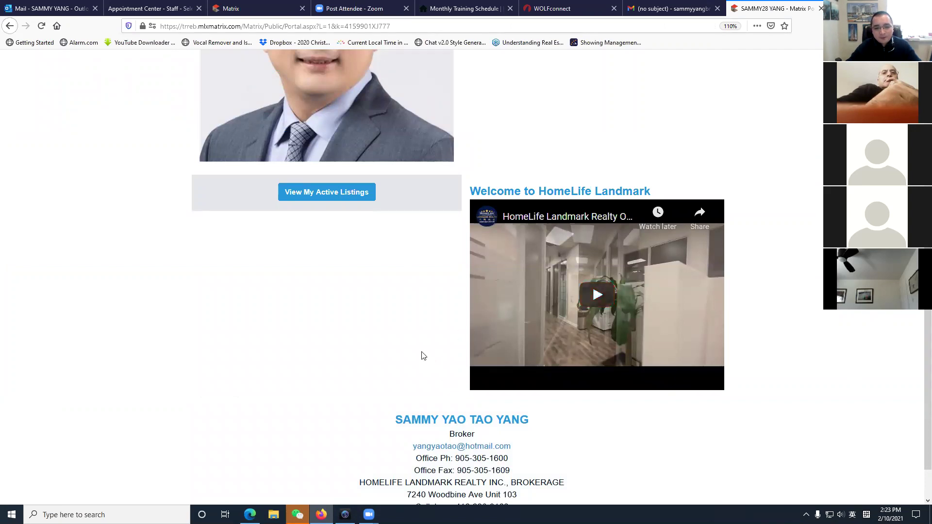
{"action": "scroll", "coordinate": [423, 356], "scroll_direction": "down", "scroll_amount": 2}
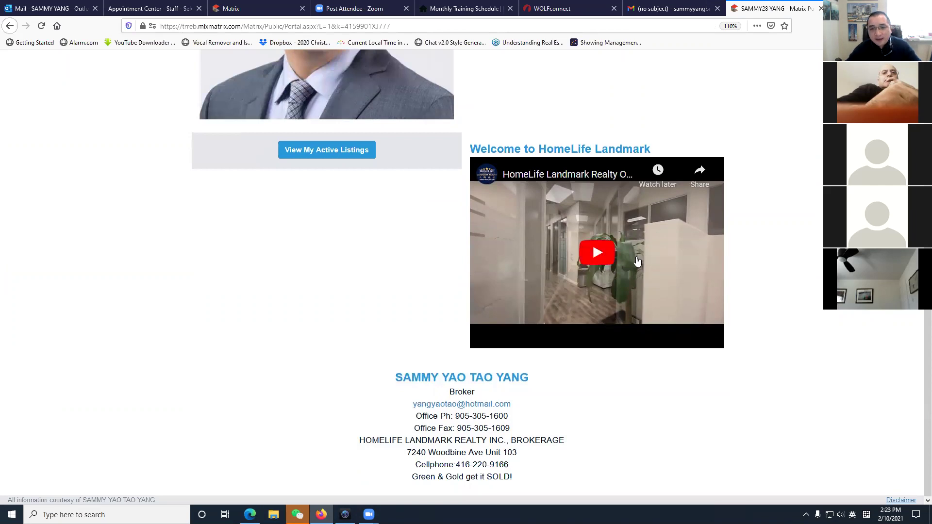
Review the Contact Information section values, save, and dismiss the no-changes message.
{"action": "left_click", "coordinate": [262, 9]}
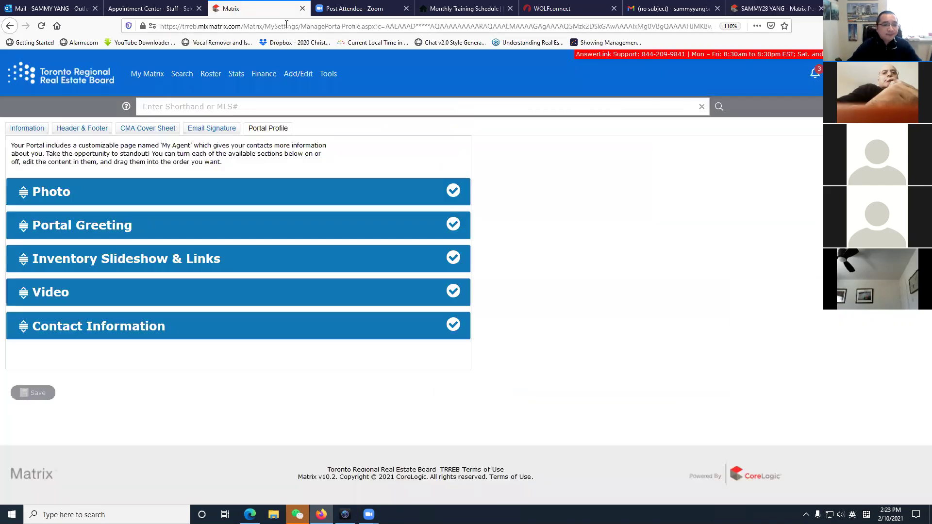
{"action": "left_click", "coordinate": [59, 328]}
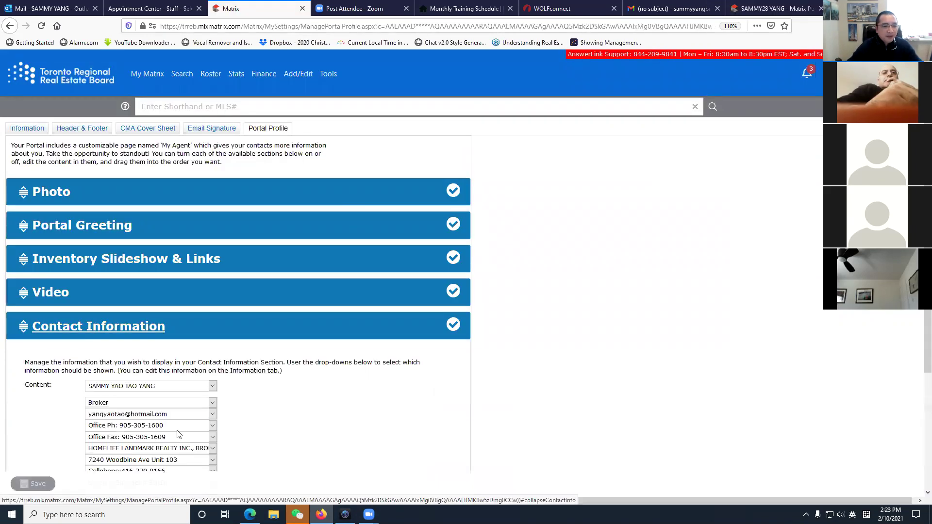
{"action": "scroll", "coordinate": [223, 430], "scroll_direction": "down", "scroll_amount": 1}
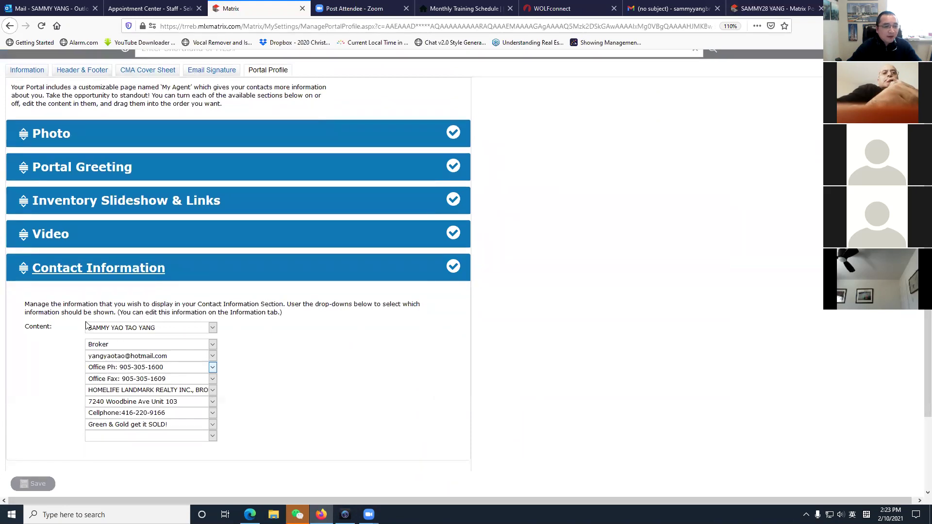
{"action": "left_click", "coordinate": [214, 329]}
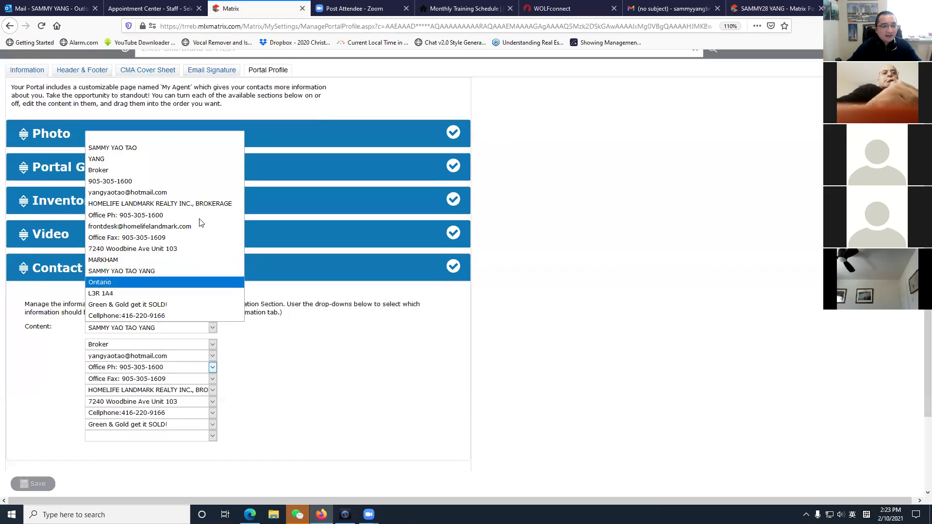
{"action": "left_click", "coordinate": [245, 365]}
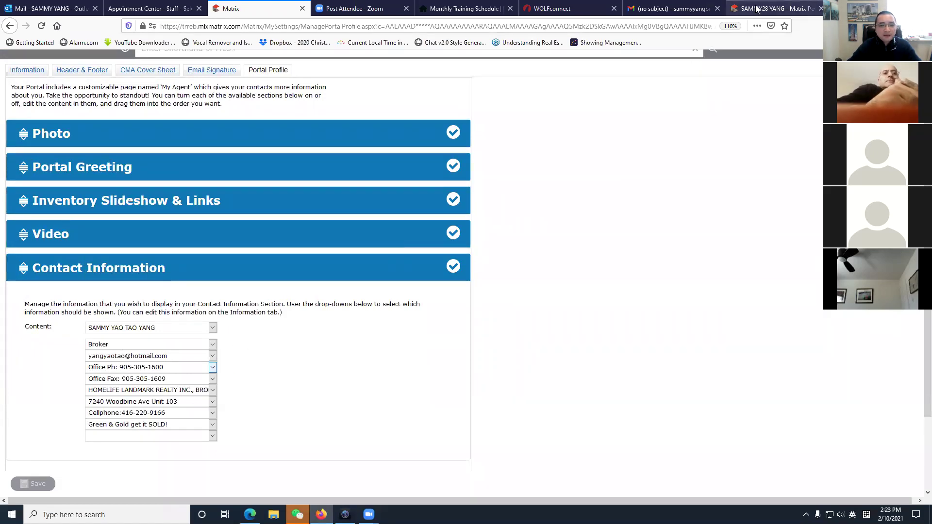
{"action": "left_click", "coordinate": [35, 485]}
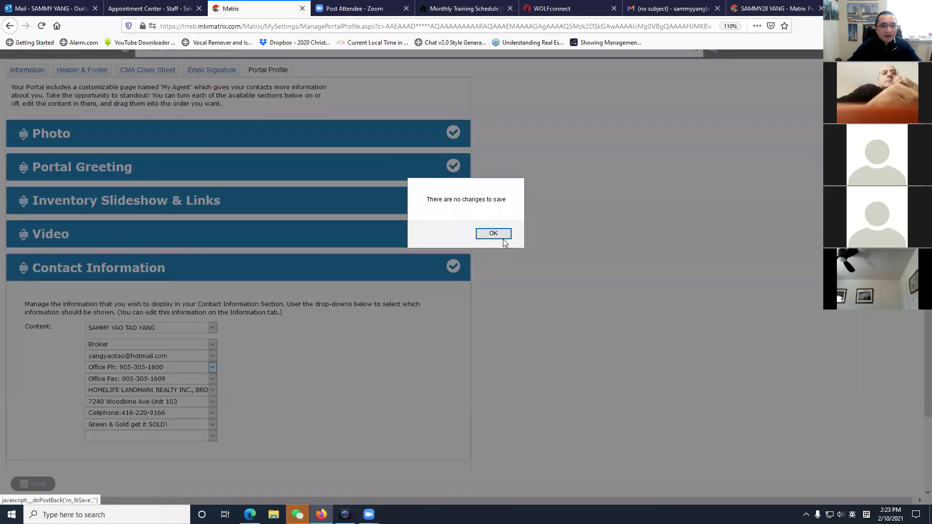
{"action": "left_click", "coordinate": [504, 239]}
Highlight the agent's contact details block on the client portal page.
{"action": "left_click", "coordinate": [774, 8]}
{"action": "left_click_drag", "start_coordinate": [390, 383], "coordinate": [548, 483]}
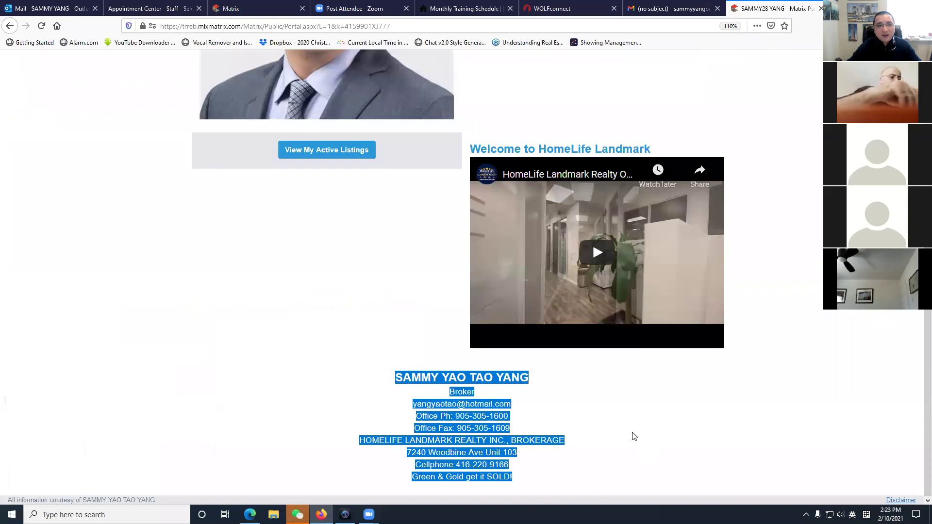
{"action": "scroll", "coordinate": [312, 188], "scroll_direction": "up", "scroll_amount": 5}
{"action": "scroll", "coordinate": [561, 311], "scroll_direction": "down", "scroll_amount": 5}
{"action": "left_click", "coordinate": [396, 392]}
{"action": "left_click_drag", "start_coordinate": [403, 378], "coordinate": [582, 472]}
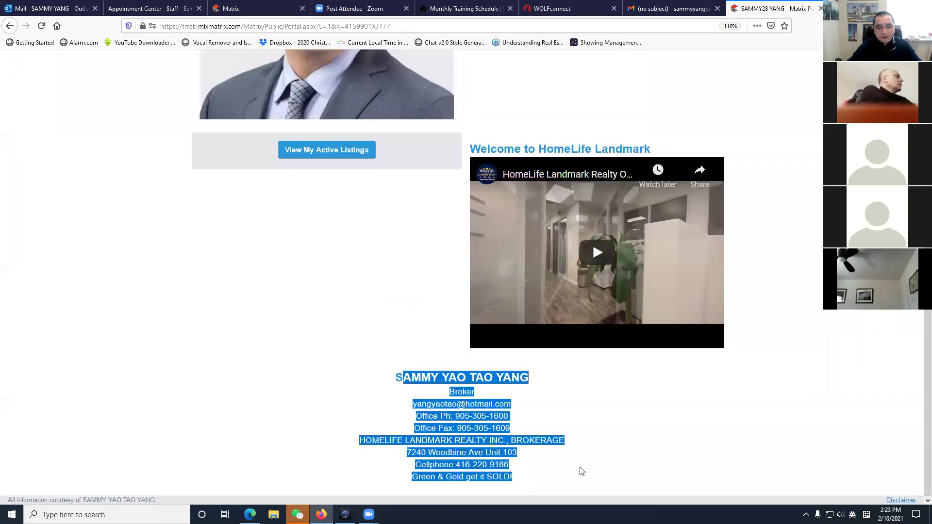
{"action": "left_click", "coordinate": [582, 471]}
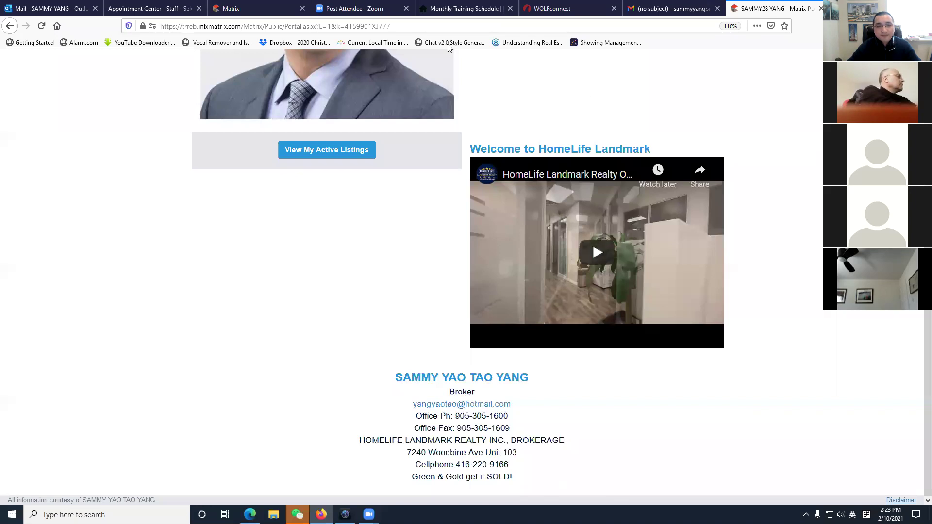
Save the Portal Profile again, dismiss the no-changes message, and go to My Matrix.
{"action": "left_click", "coordinate": [244, 9]}
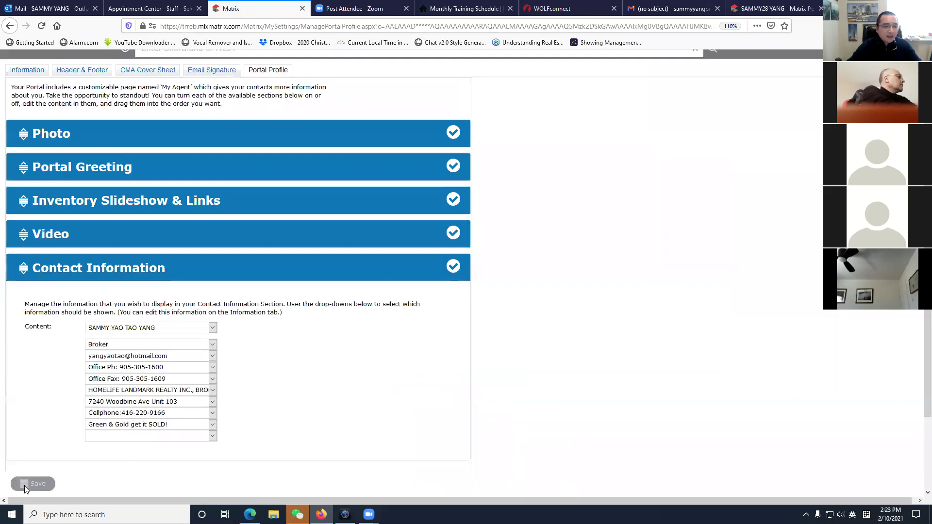
{"action": "left_click", "coordinate": [29, 484]}
{"action": "left_click", "coordinate": [494, 237]}
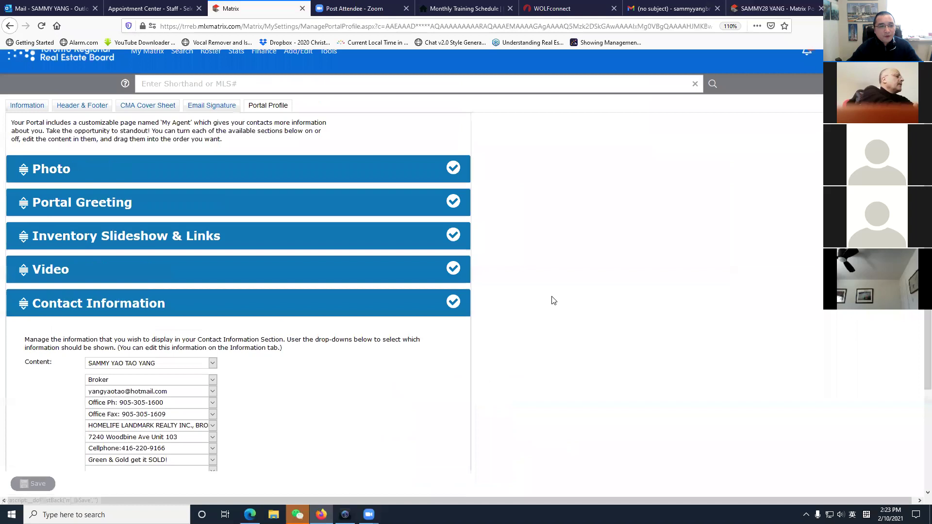
{"action": "mouse_move", "coordinate": [140, 77]}
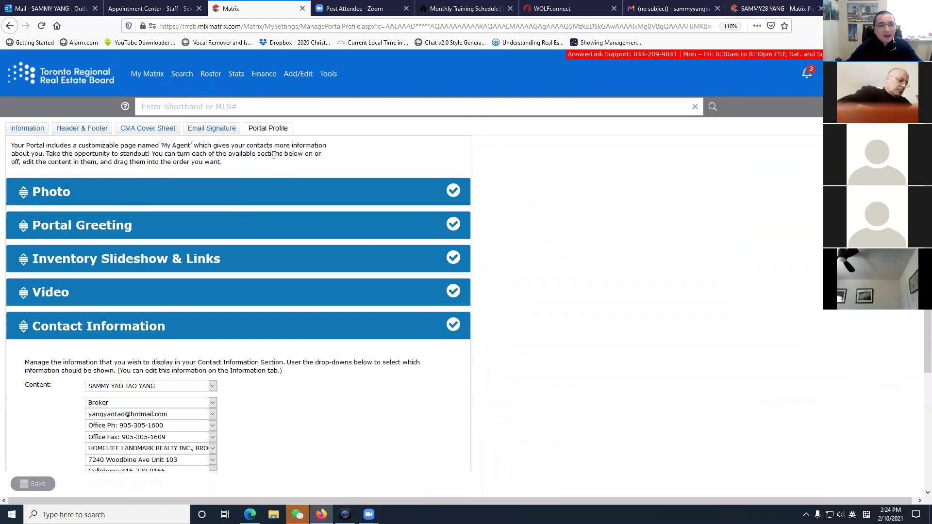
{"action": "left_click", "coordinate": [62, 83]}
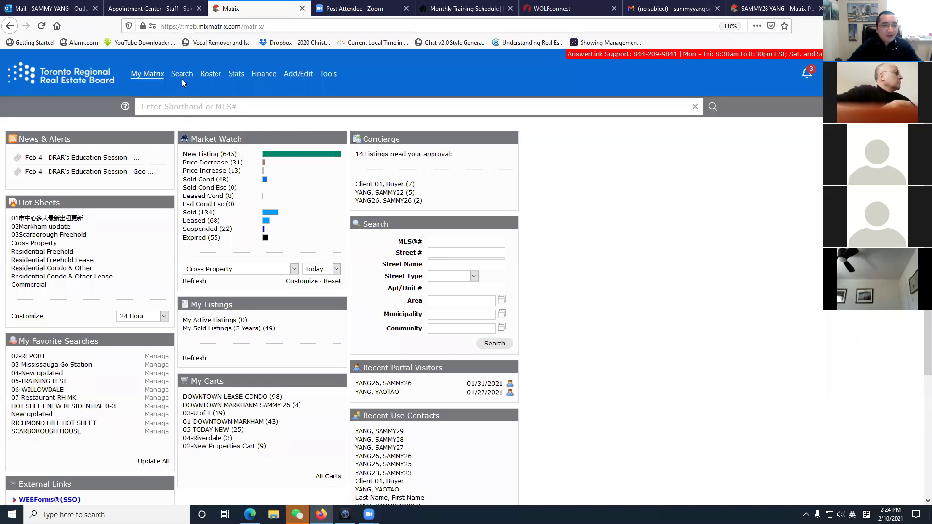
{"action": "mouse_move", "coordinate": [184, 81]}
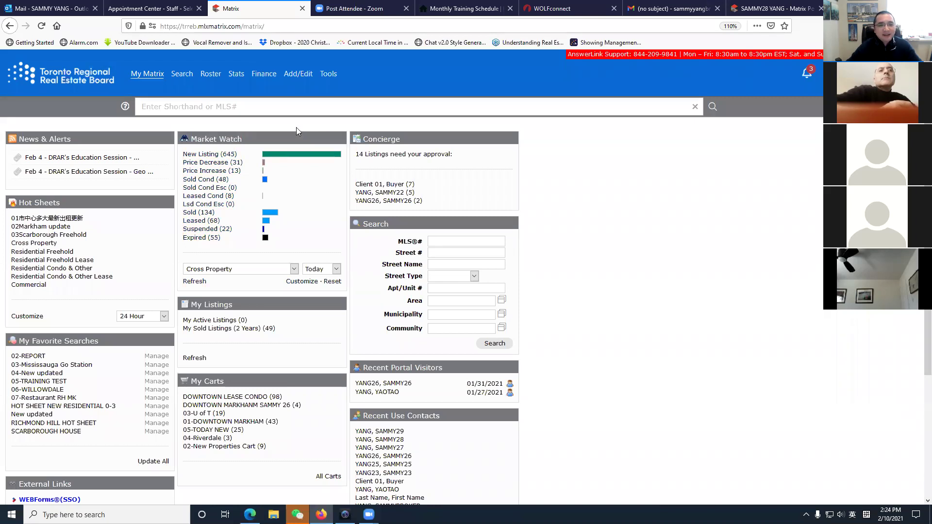
{"action": "left_click", "coordinate": [241, 108]}
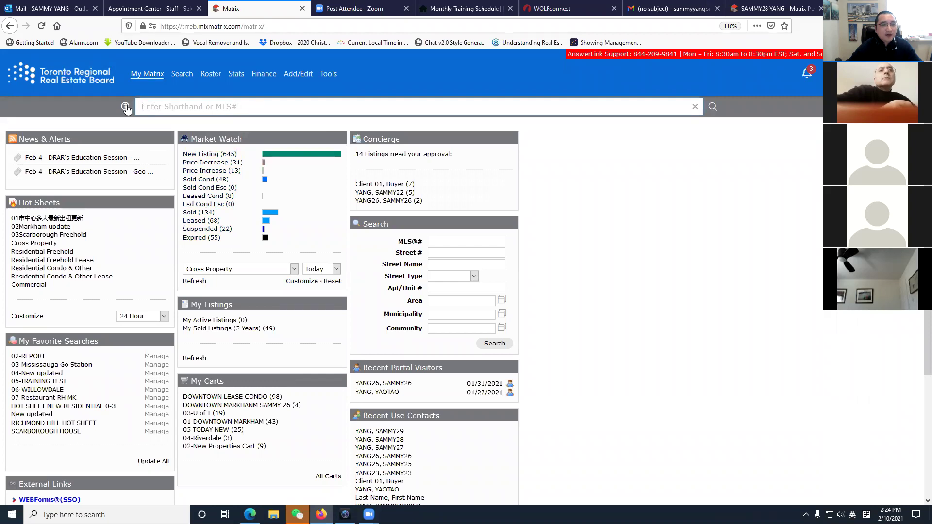
{"action": "left_click", "coordinate": [76, 90]}
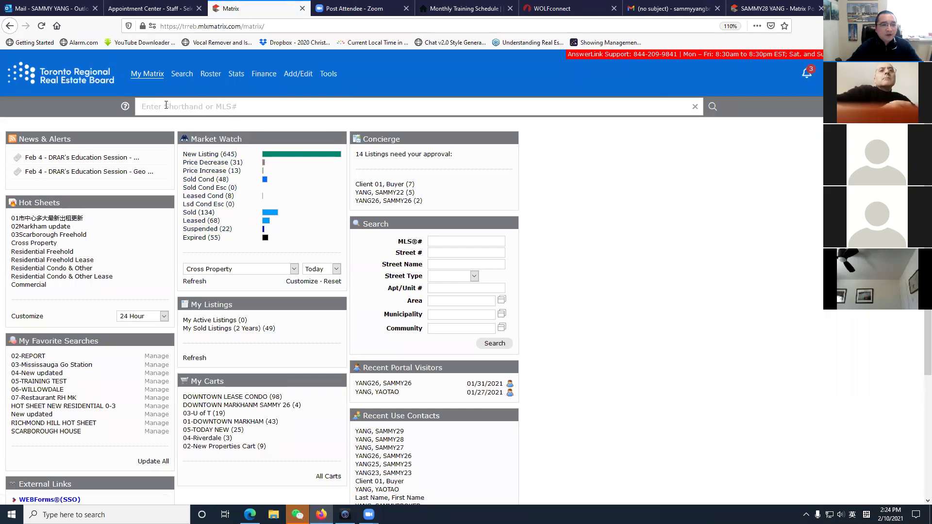
{"action": "left_click", "coordinate": [166, 106]}
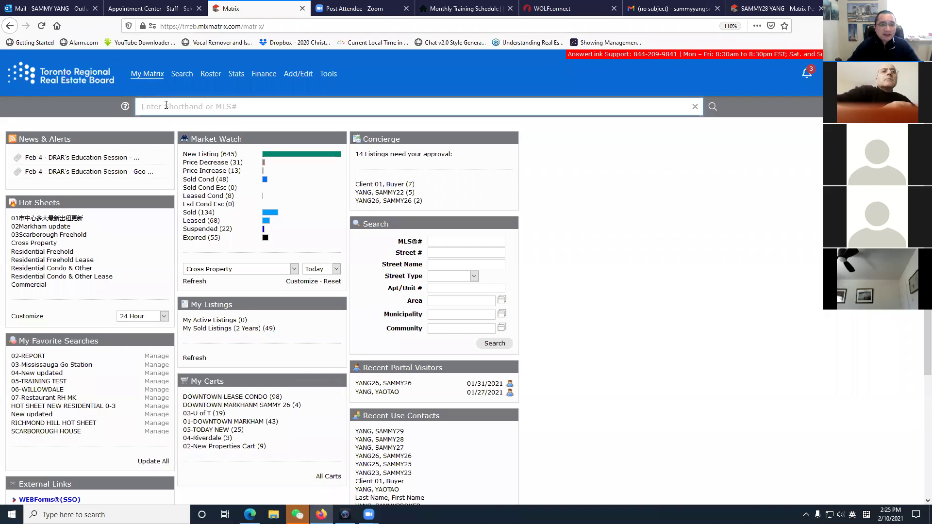
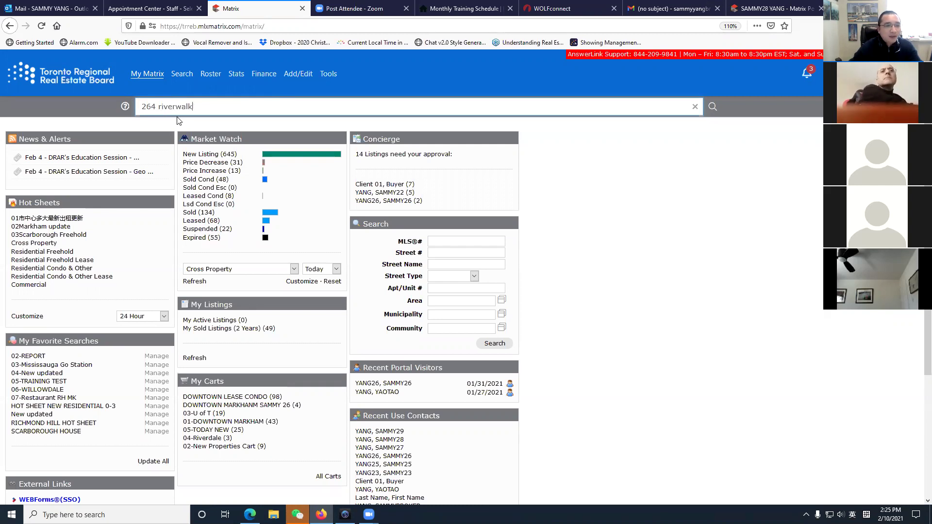
{"action": "left_click", "coordinate": [254, 98]}
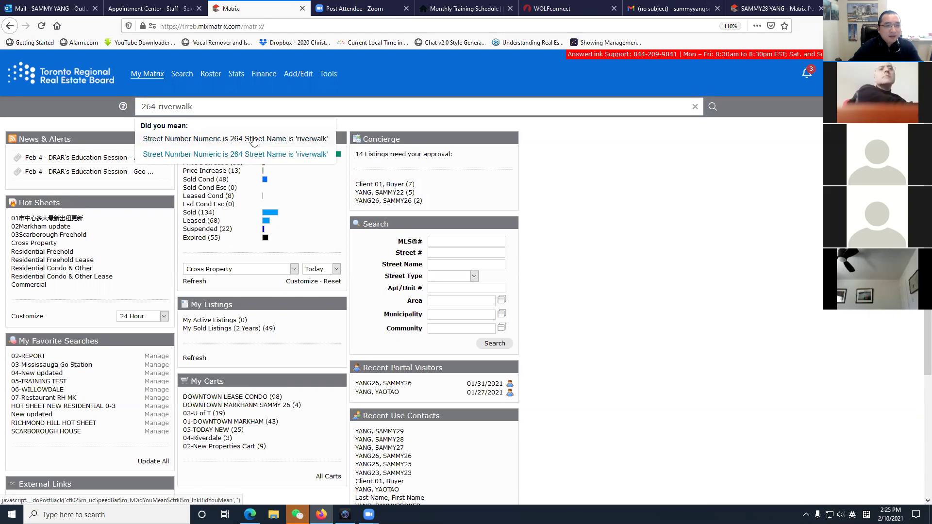
{"action": "left_click", "coordinate": [248, 141]}
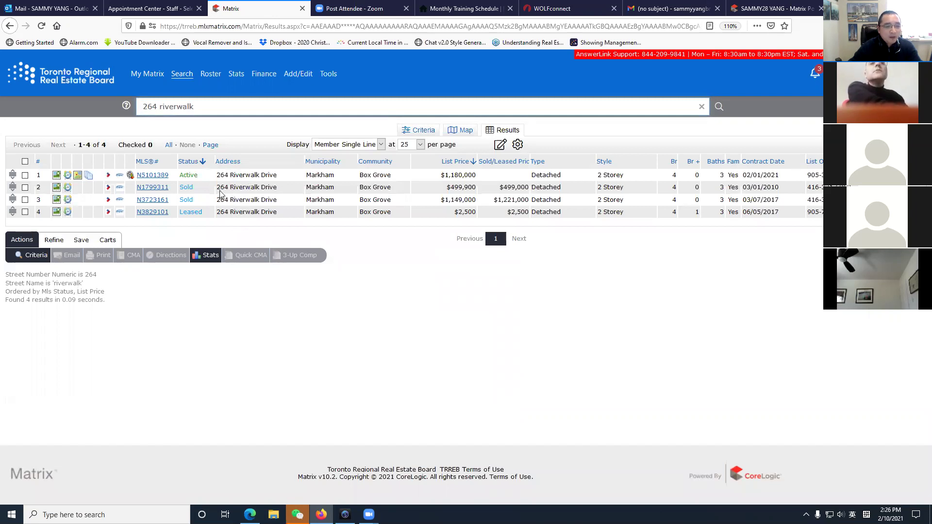
Open active listing N5101389 and view its main photo and thumbnail grid.
{"action": "left_click", "coordinate": [152, 177]}
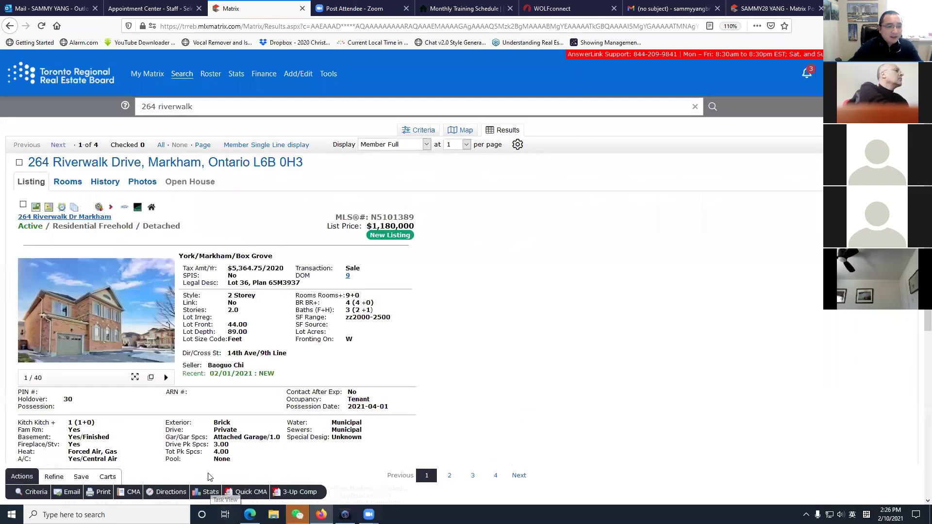
{"action": "scroll", "coordinate": [319, 237], "scroll_direction": "down", "scroll_amount": 3}
{"action": "scroll", "coordinate": [319, 237], "scroll_direction": "up", "scroll_amount": 3}
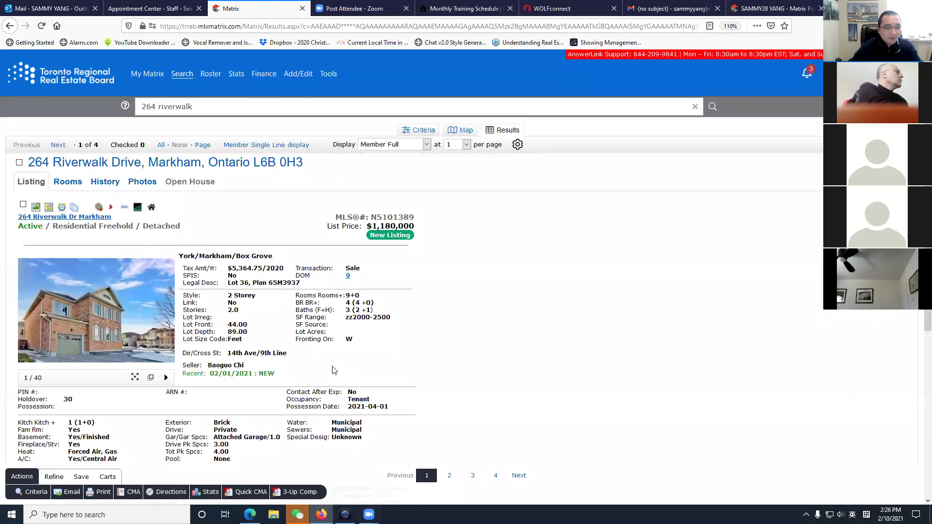
{"action": "scroll", "coordinate": [314, 377], "scroll_direction": "down", "scroll_amount": 3}
{"action": "left_click", "coordinate": [96, 194]}
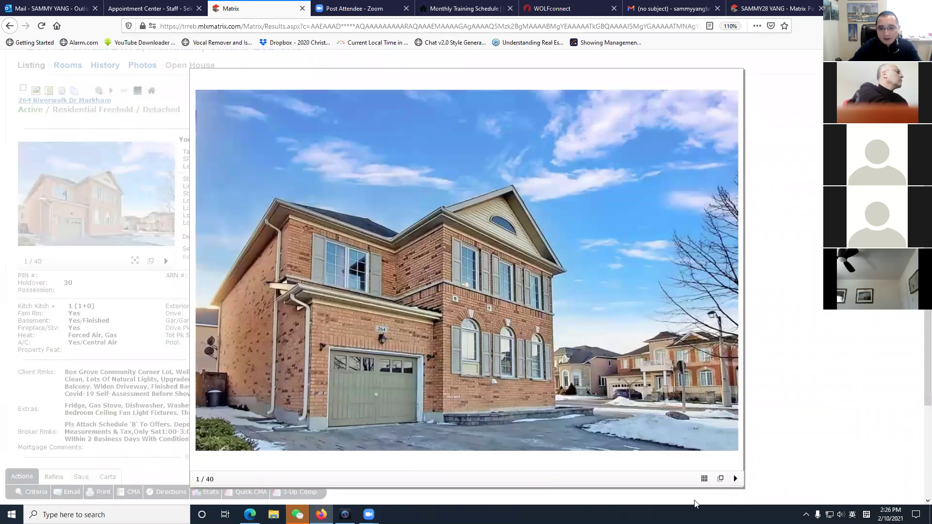
{"action": "left_click", "coordinate": [704, 479]}
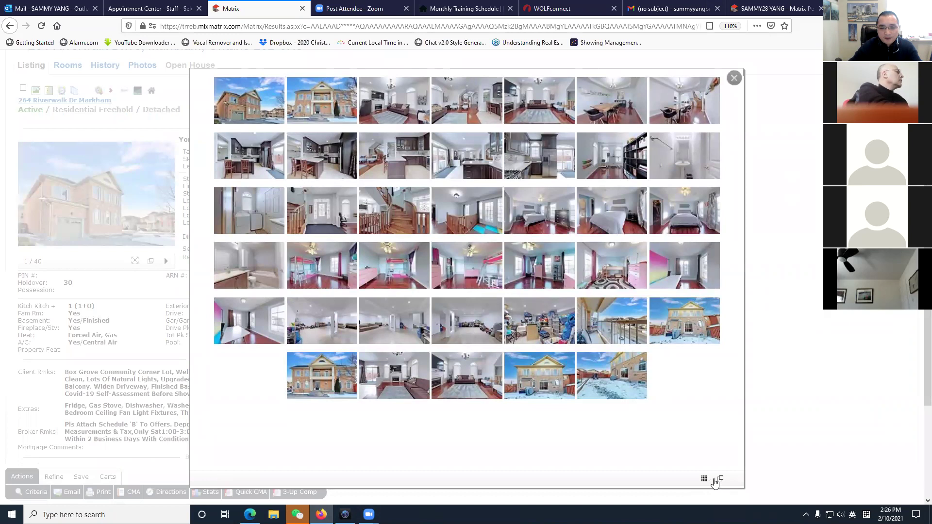
{"action": "left_click", "coordinate": [734, 78]}
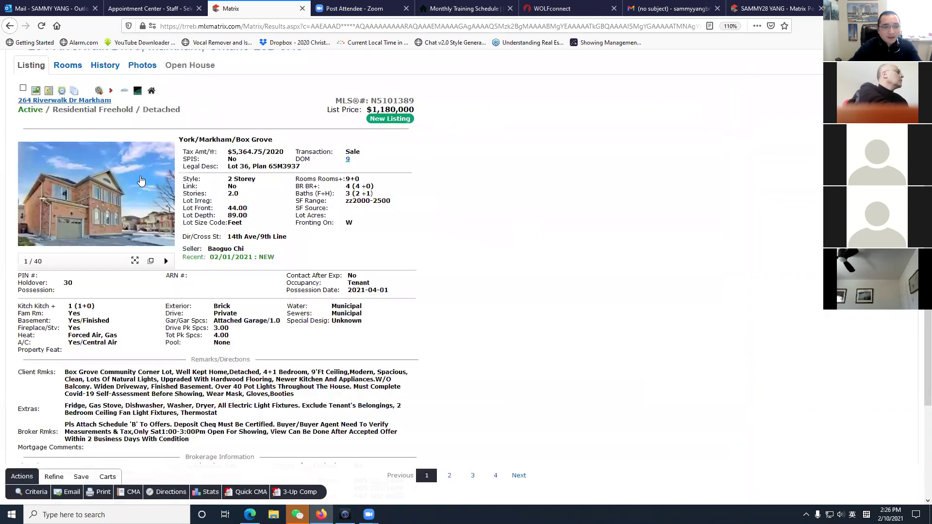
Step through the photos, run the slideshow, and view photo 35 of the house's back.
{"action": "left_click", "coordinate": [140, 179]}
{"action": "left_click", "coordinate": [734, 279]}
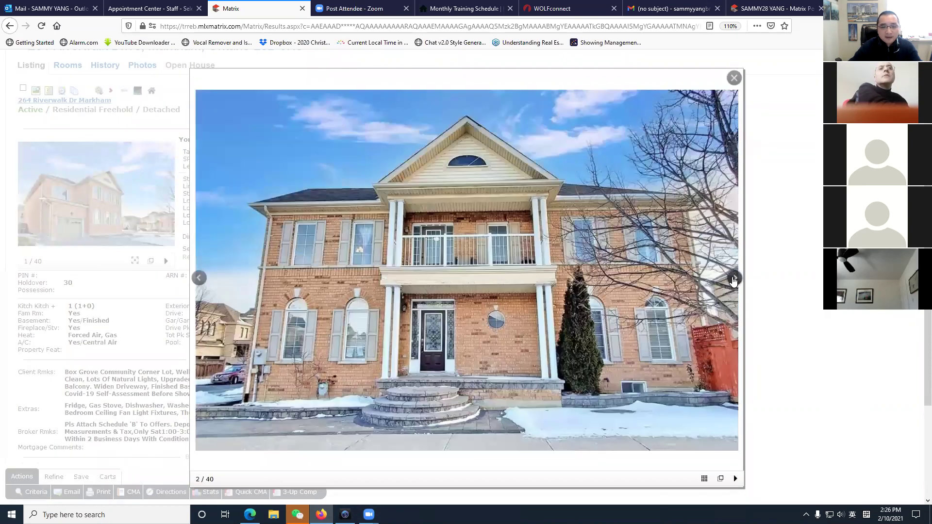
{"action": "left_click", "coordinate": [734, 279]}
{"action": "left_click", "coordinate": [735, 278]}
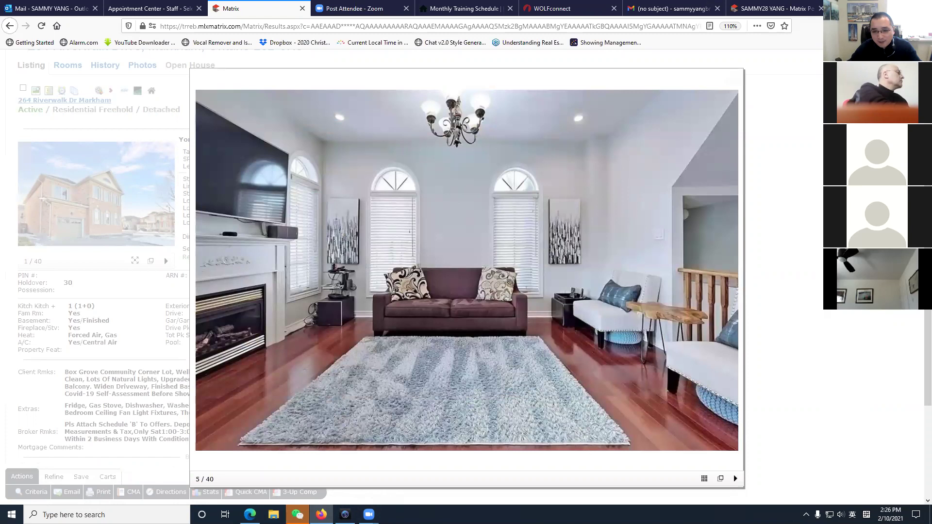
{"action": "left_click", "coordinate": [735, 481]}
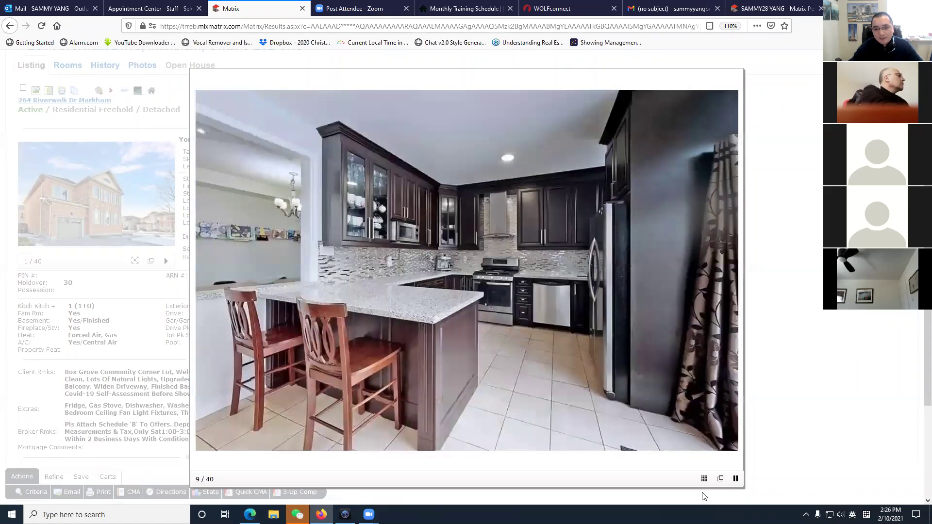
{"action": "left_click", "coordinate": [704, 479]}
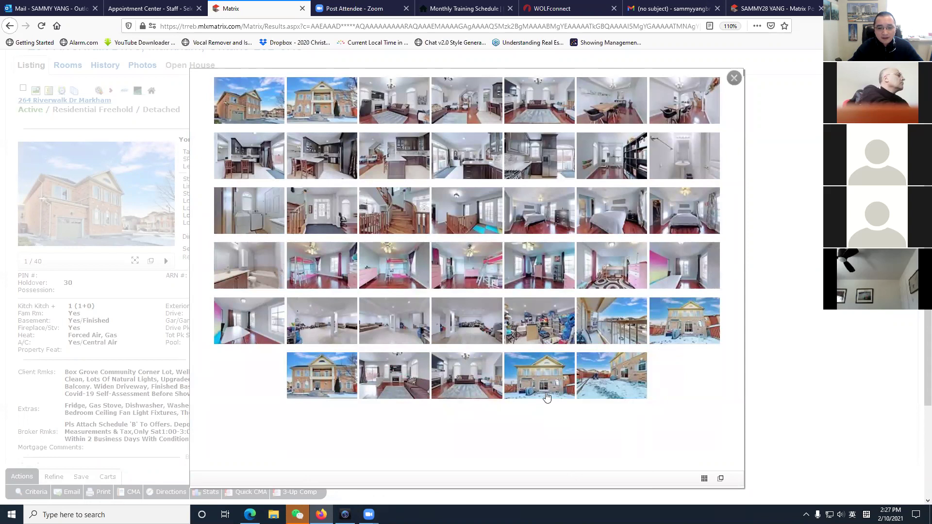
{"action": "left_click", "coordinate": [673, 330]}
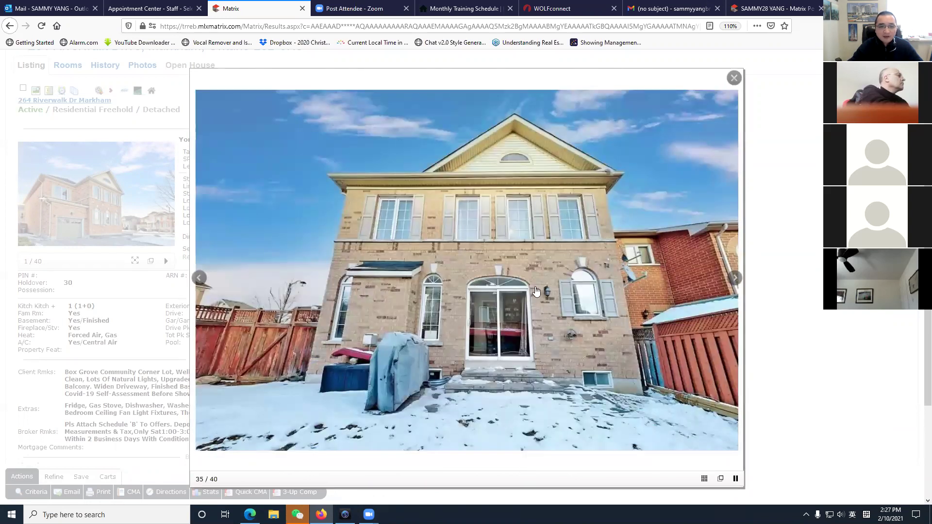
{"action": "key", "text": "Escape"}
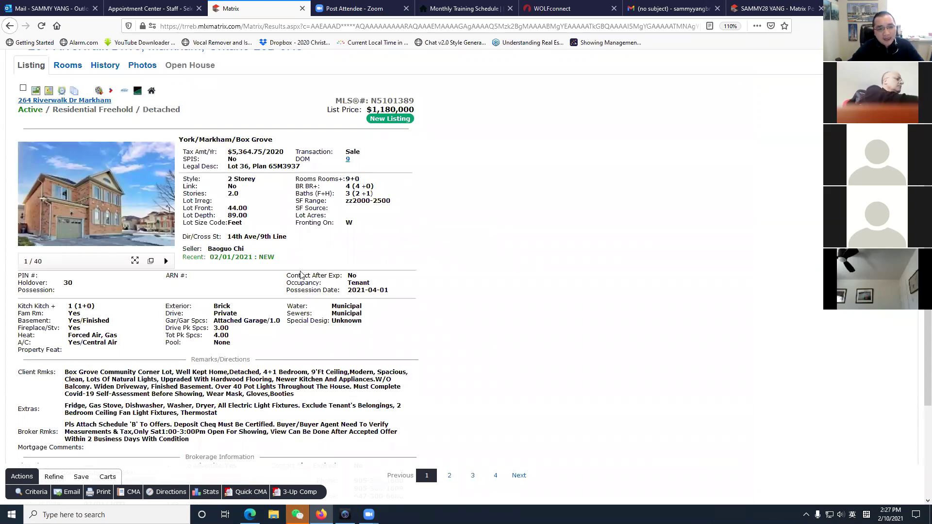
Highlight the listing's salesperson and phone rows.
{"action": "scroll", "coordinate": [301, 275], "scroll_direction": "down", "scroll_amount": 3}
{"action": "left_click", "coordinate": [97, 348]}
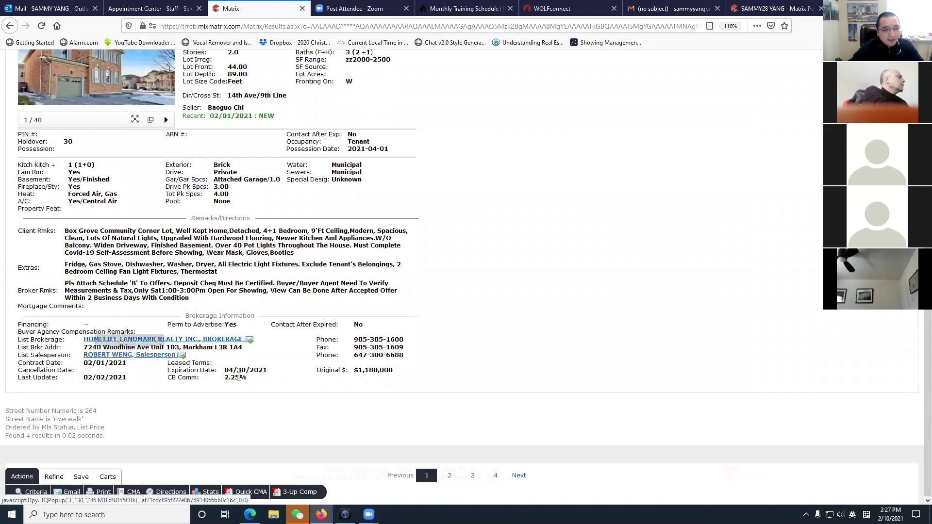
{"action": "left_click_drag", "start_coordinate": [320, 355], "coordinate": [408, 357]}
{"action": "left_click", "coordinate": [443, 390]}
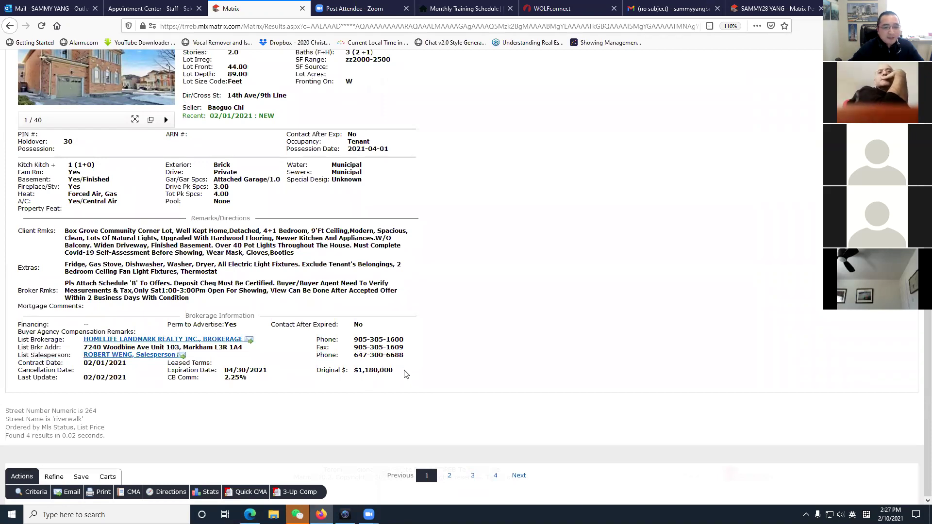
Scroll back through the listing and go to the My Matrix home dashboard.
{"action": "scroll", "coordinate": [406, 374], "scroll_direction": "up", "scroll_amount": 10}
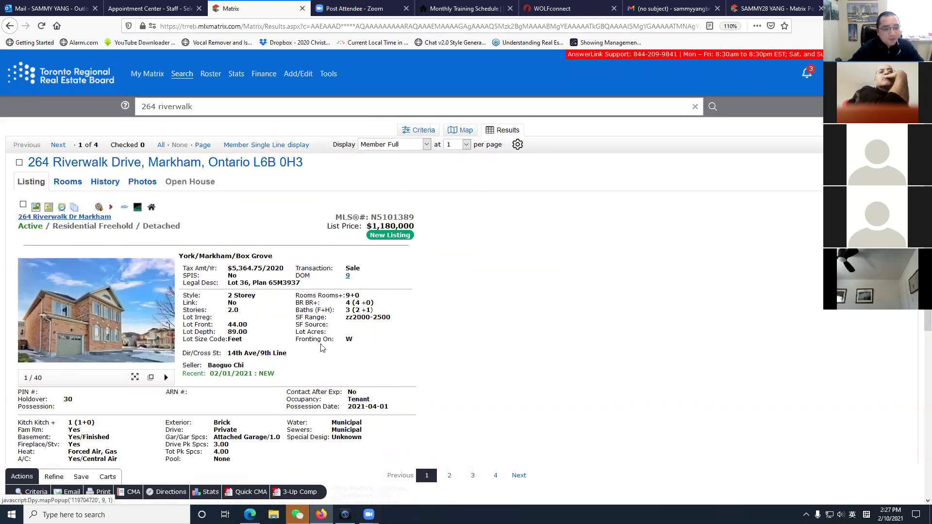
{"action": "scroll", "coordinate": [320, 348], "scroll_direction": "down", "scroll_amount": 2}
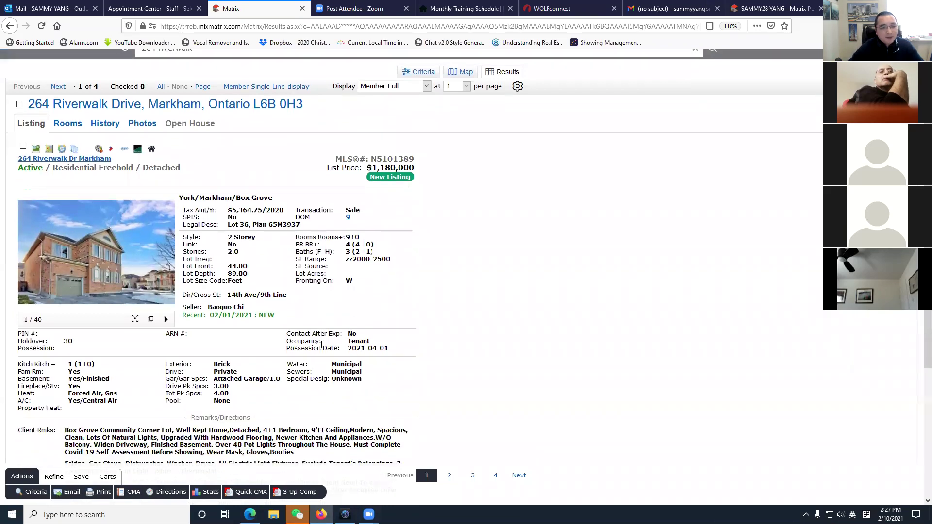
{"action": "scroll", "coordinate": [339, 327], "scroll_direction": "down", "scroll_amount": 2}
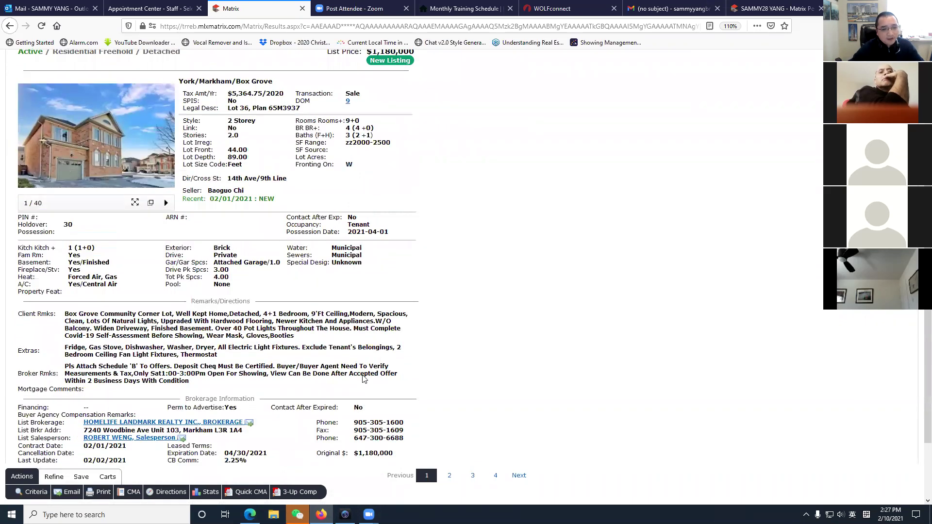
{"action": "scroll", "coordinate": [358, 369], "scroll_direction": "up", "scroll_amount": 4}
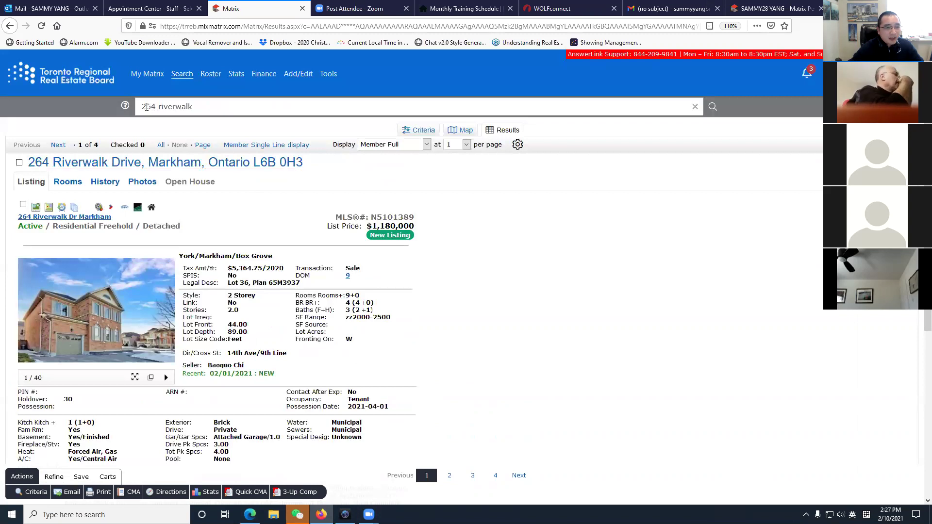
{"action": "left_click", "coordinate": [89, 82]}
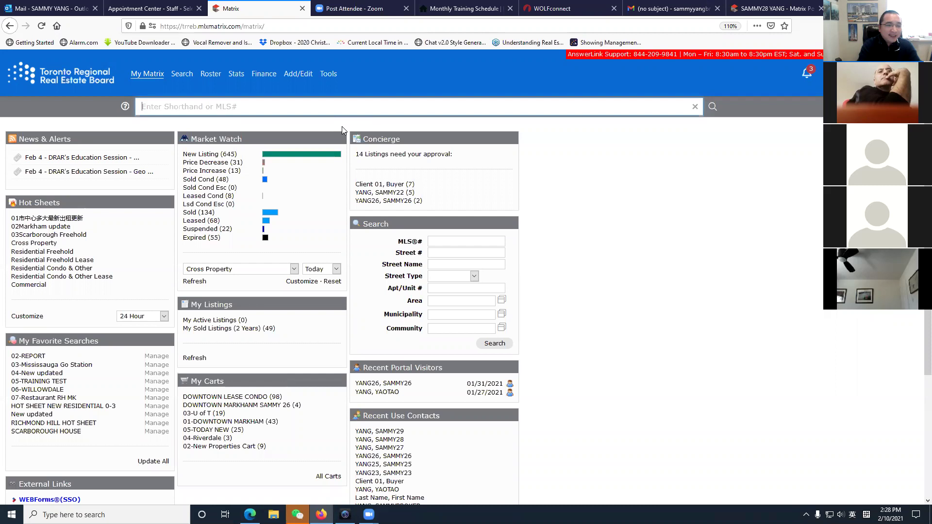
{"action": "type", "text": "ag"}
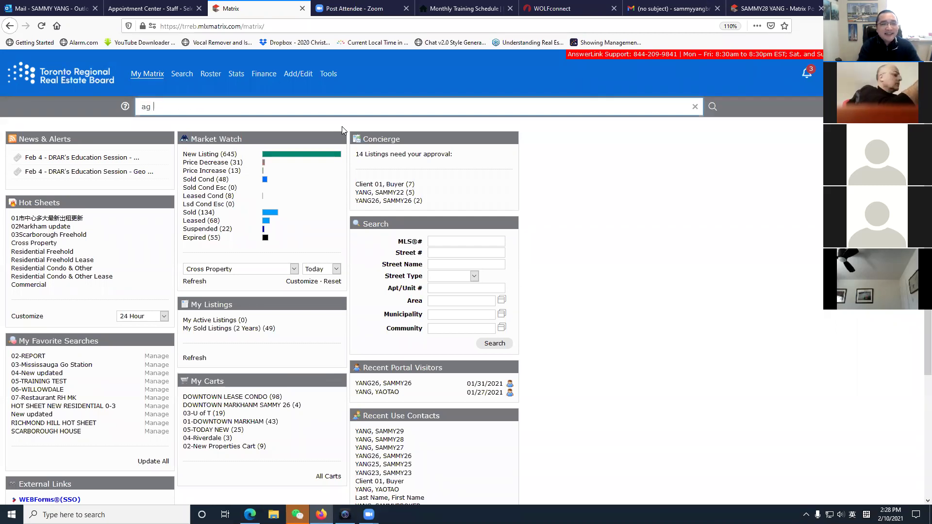
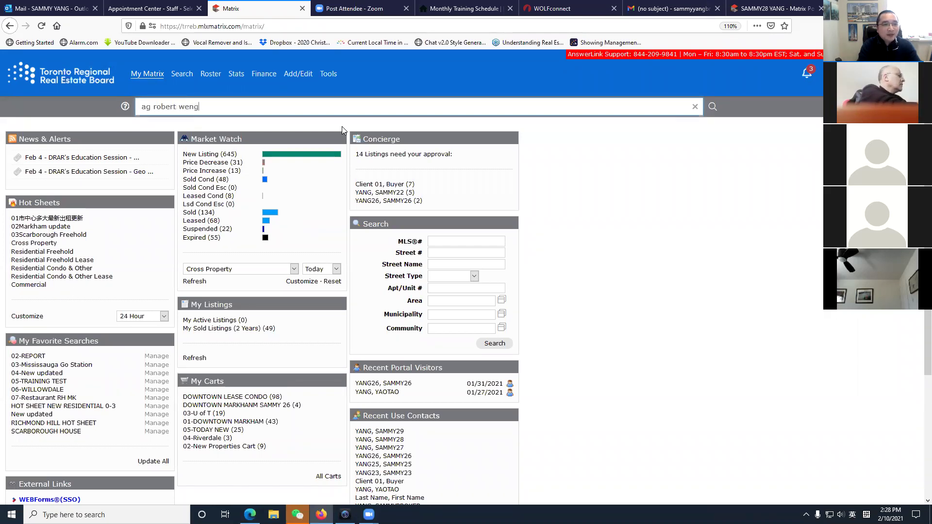
{"action": "key", "text": "Return"}
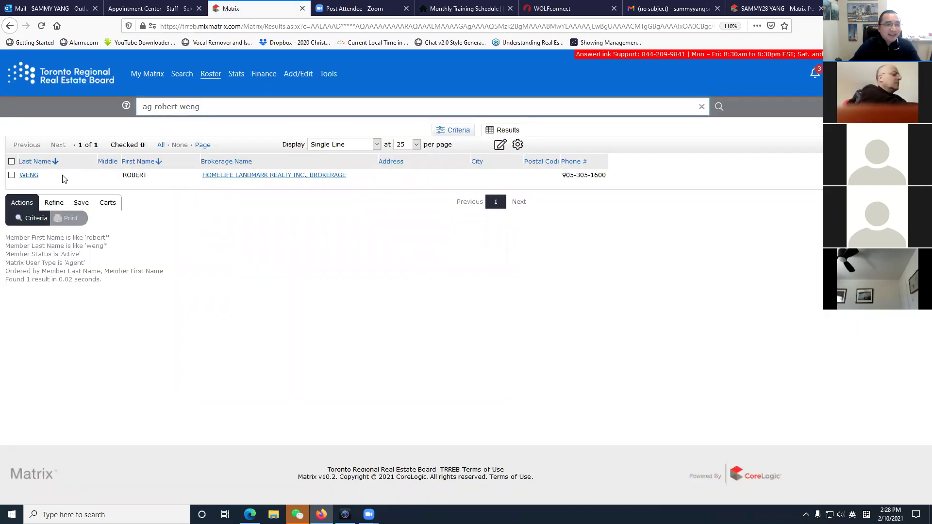
{"action": "left_click", "coordinate": [29, 176]}
{"action": "left_click", "coordinate": [169, 174]}
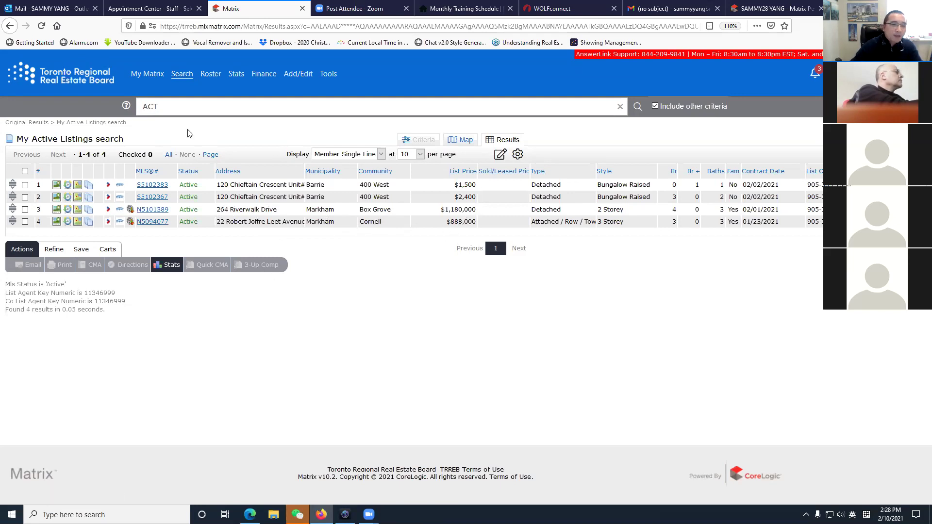
{"action": "left_click", "coordinate": [86, 86]}
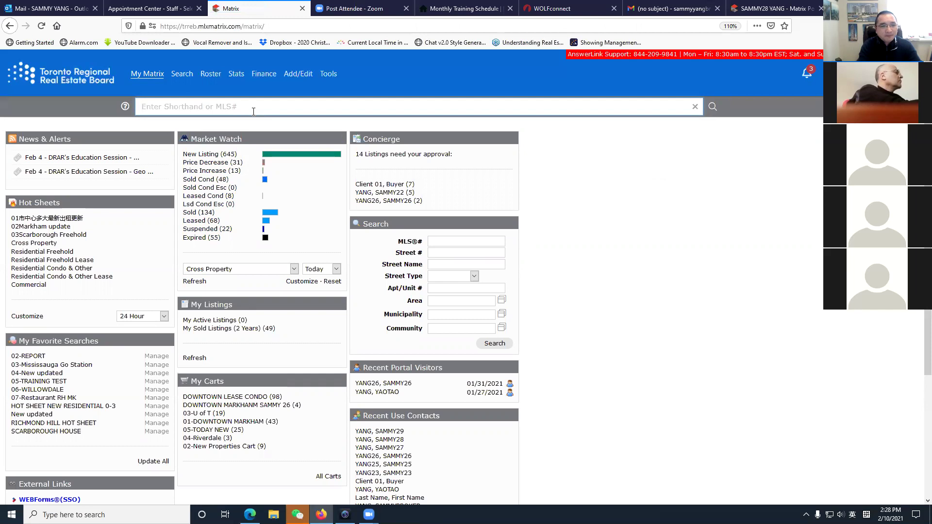
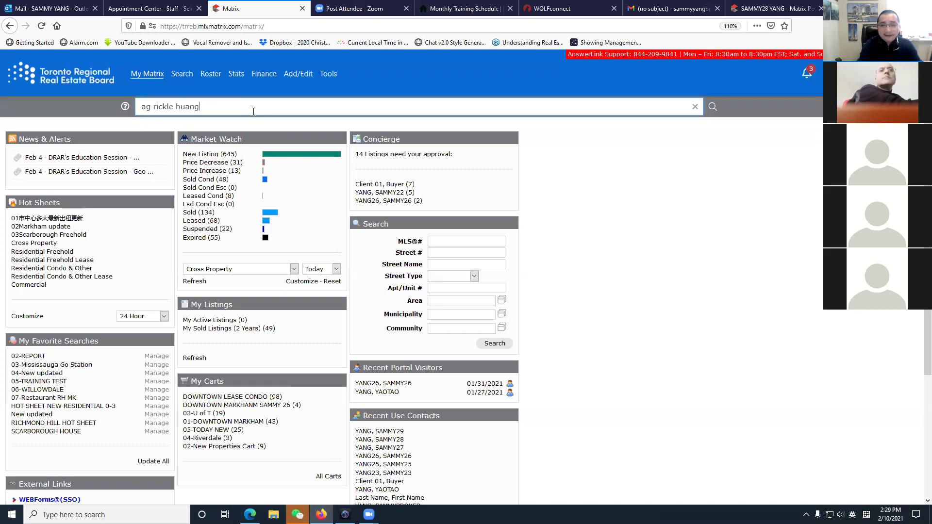
Search the roster for the agent by name and open his full contact card.
{"action": "key", "text": "Return"}
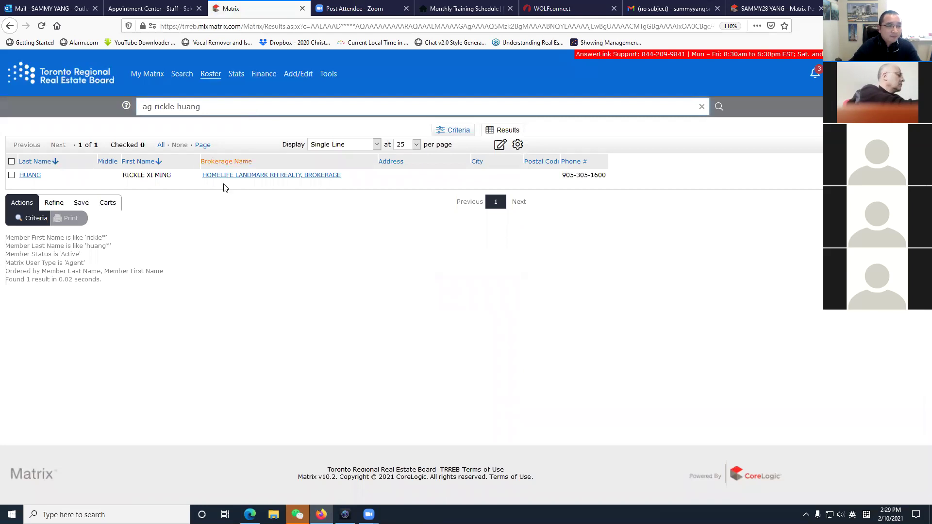
{"action": "left_click", "coordinate": [29, 175]}
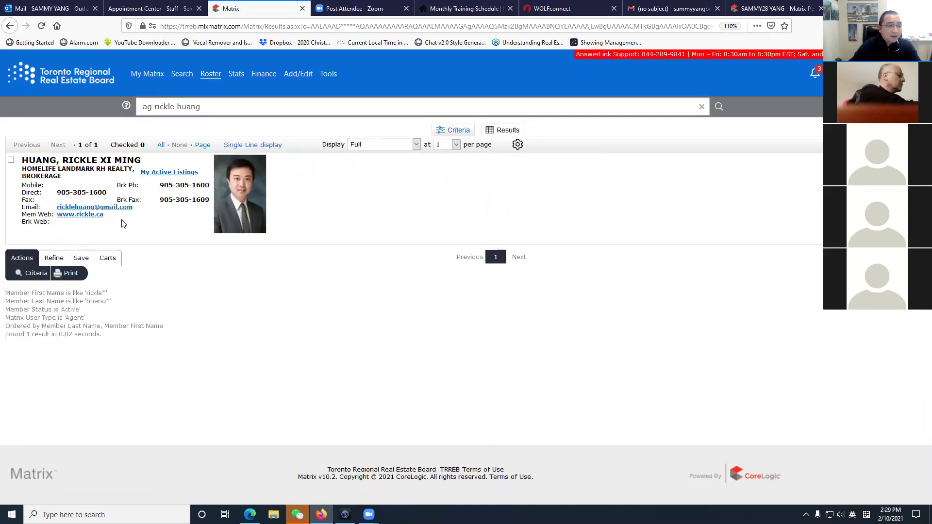
Open the agent's Mem Web website link in a new tab.
{"action": "left_click_drag", "start_coordinate": [121, 226], "coordinate": [63, 214]}
{"action": "left_click", "coordinate": [158, 228]}
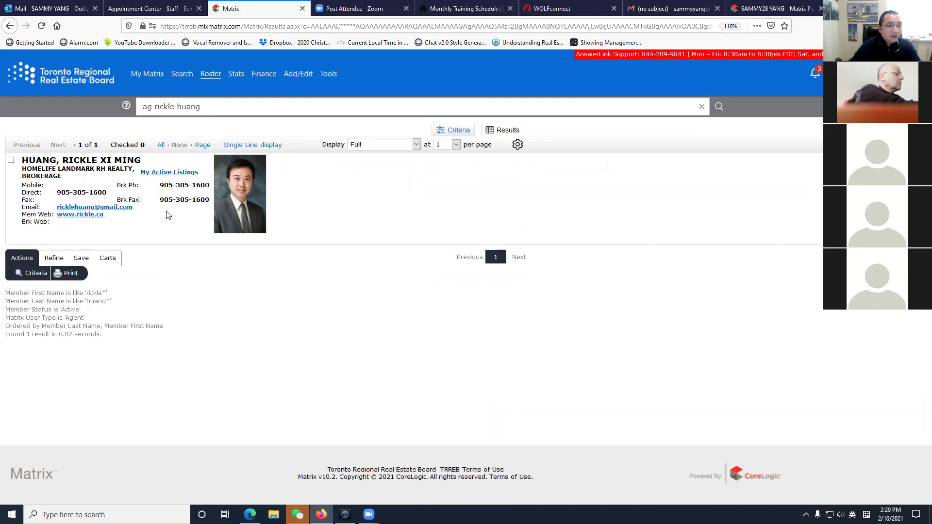
{"action": "left_click", "coordinate": [83, 219]}
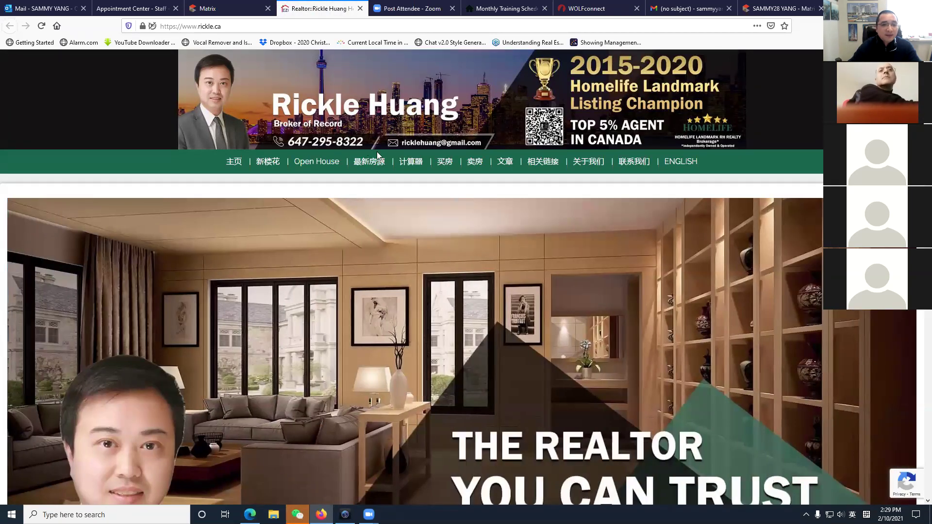
Close the agent's website tab, clear the quick-search text, and return to the home dashboard.
{"action": "mouse_move", "coordinate": [418, 152]}
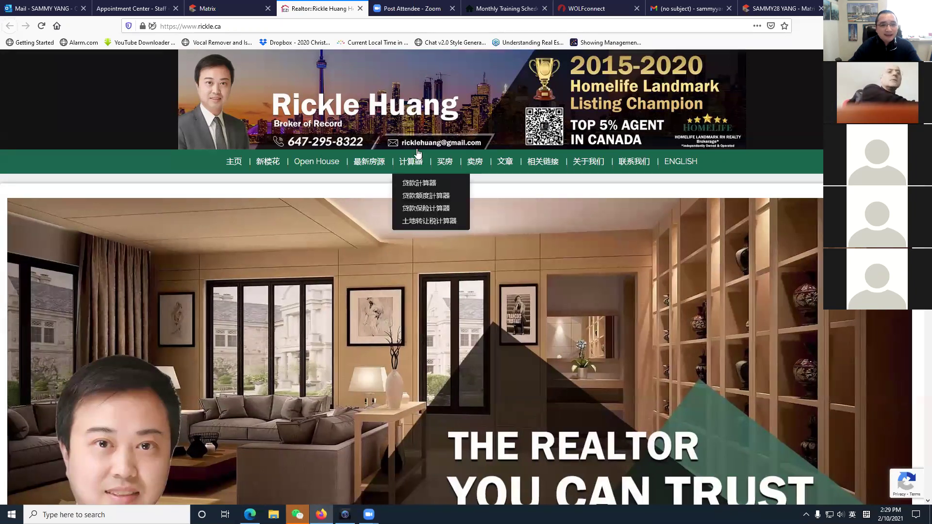
{"action": "key", "text": "ctrl+w"}
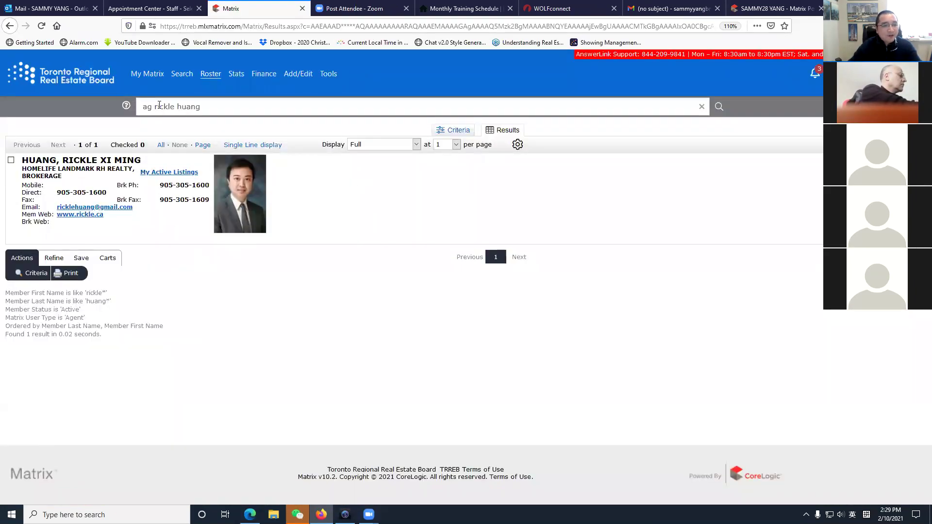
{"action": "left_click_drag", "start_coordinate": [213, 108], "coordinate": [5, 89]}
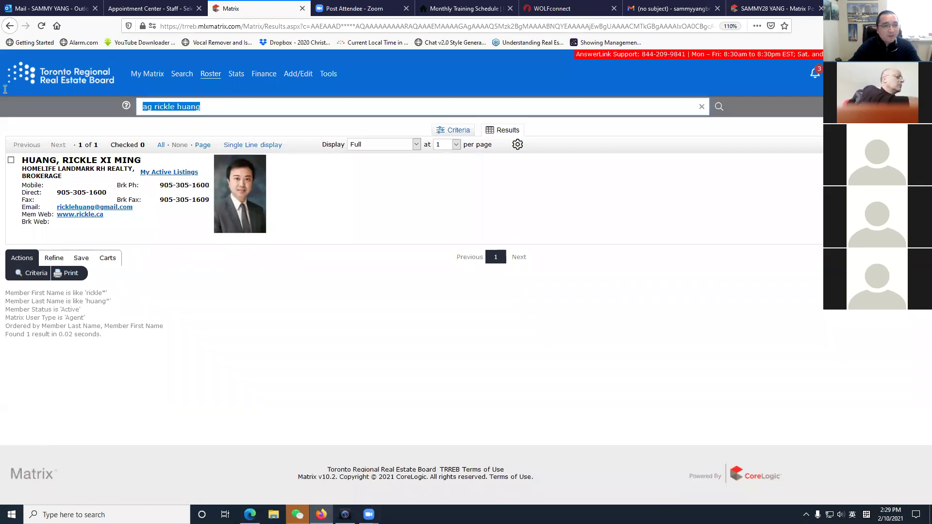
{"action": "key", "text": "BackSpace"}
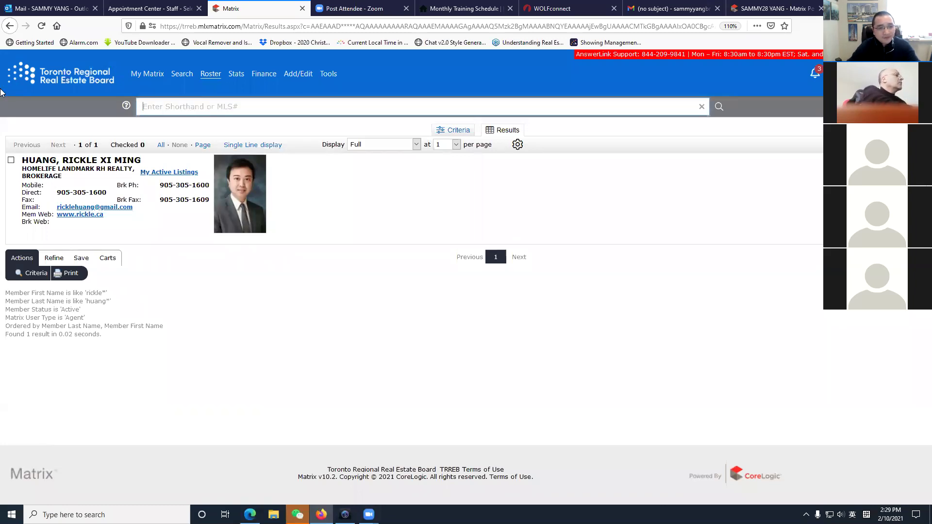
{"action": "left_click", "coordinate": [59, 81]}
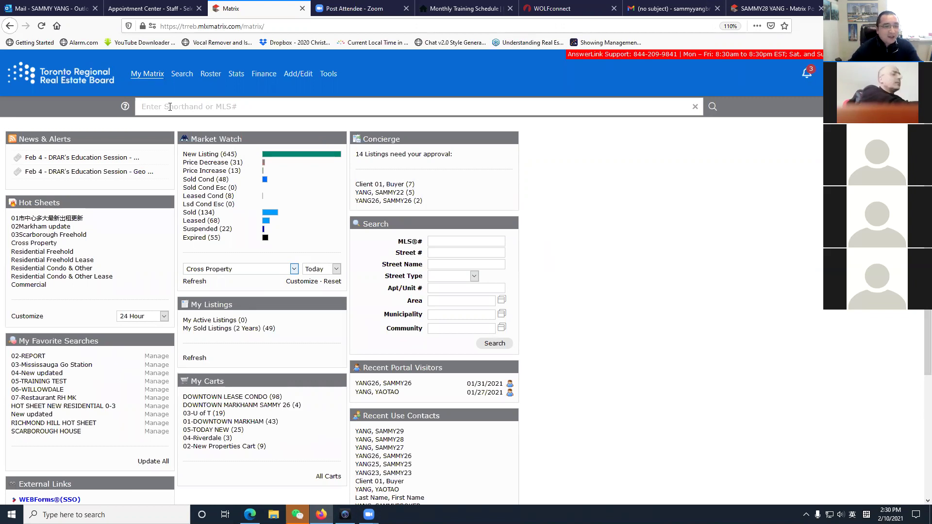
{"action": "left_click", "coordinate": [148, 108]}
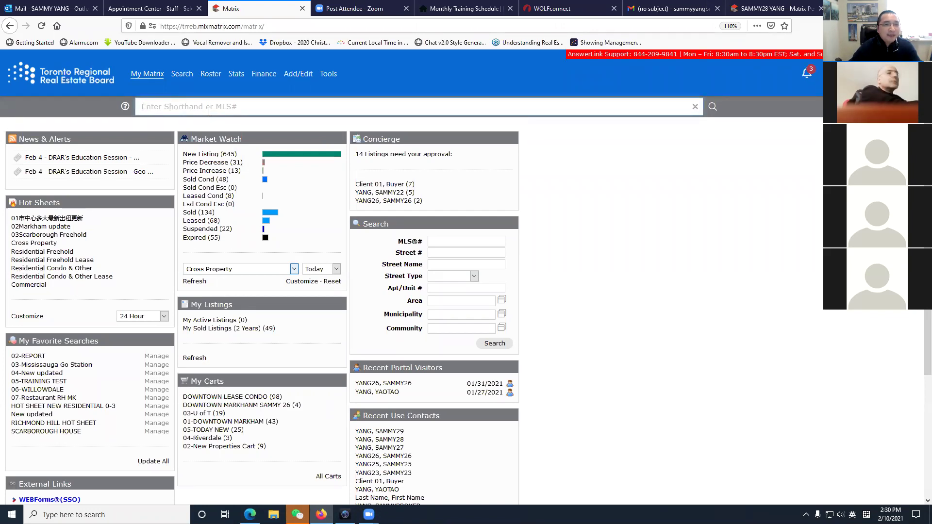
{"action": "type", "text": "act"}
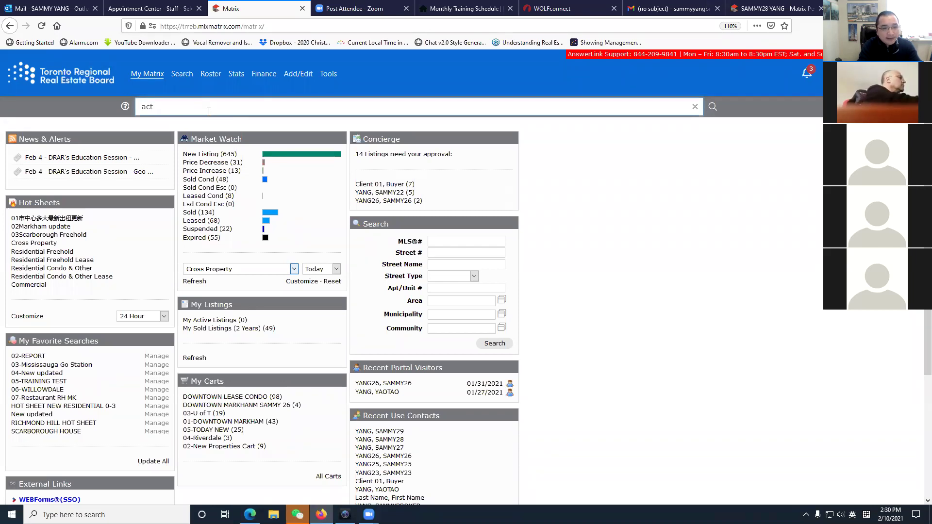
{"action": "type", "text": "$800"}
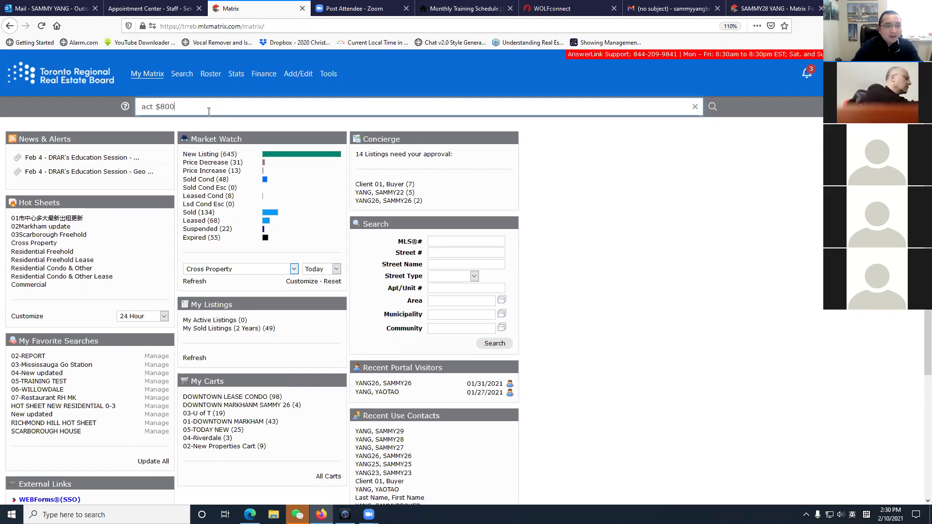
{"action": "type", "text": "000-"}
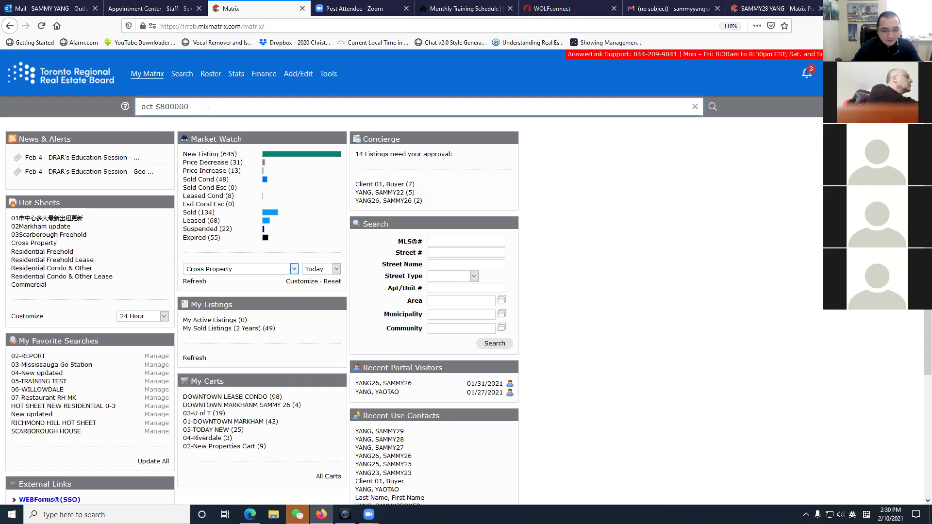
{"action": "type", "text": "900000"}
{"action": "left_click", "coordinate": [687, 266]}
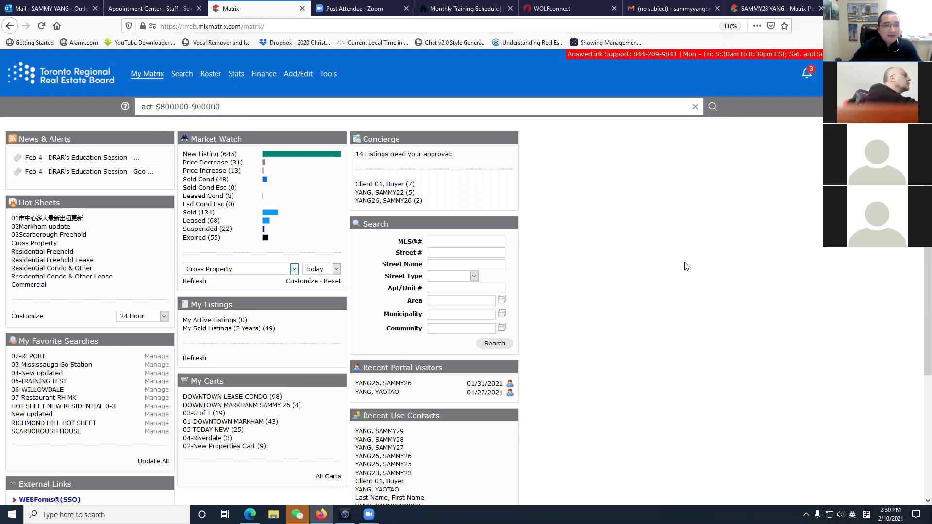
{"action": "left_click", "coordinate": [360, 107]}
{"action": "key", "text": "Return"}
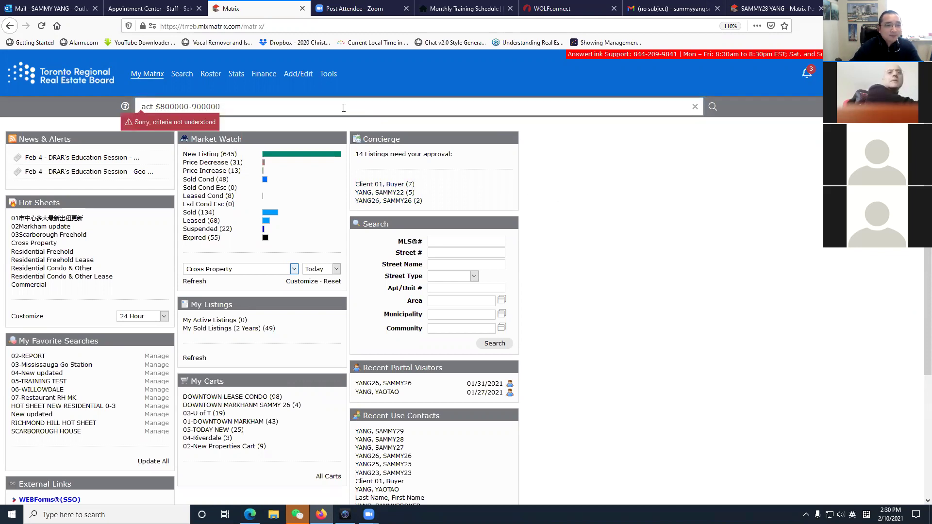
Correct the search to 'act $800-900' and rerun it.
{"action": "left_click", "coordinate": [316, 105]}
{"action": "left_click", "coordinate": [616, 193]}
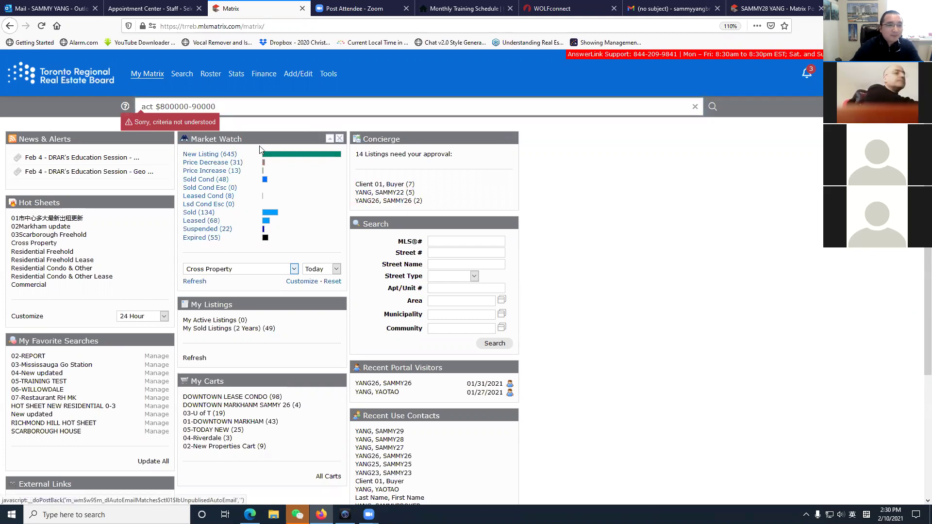
{"action": "left_click_drag", "start_coordinate": [189, 107], "coordinate": [175, 106]}
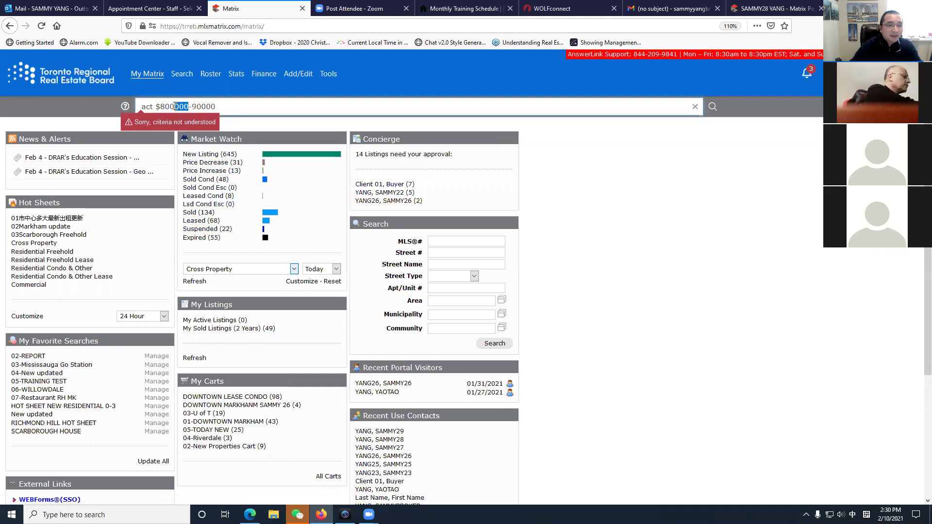
{"action": "key", "text": "BackSpace"}
{"action": "key", "text": "shift"}
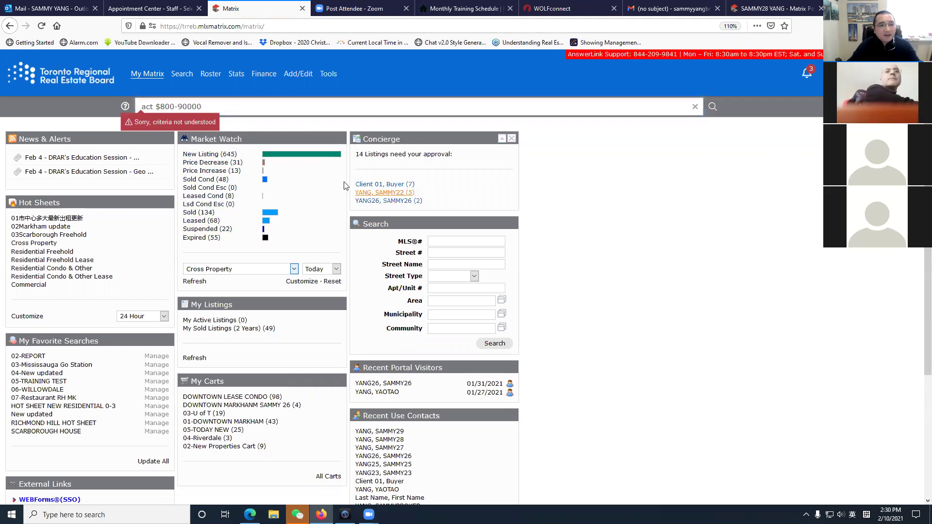
{"action": "key", "text": "BackSpace"}
{"action": "key", "text": "BackSpace"}
{"action": "key", "text": "shift"}
{"action": "key", "text": "shift"}
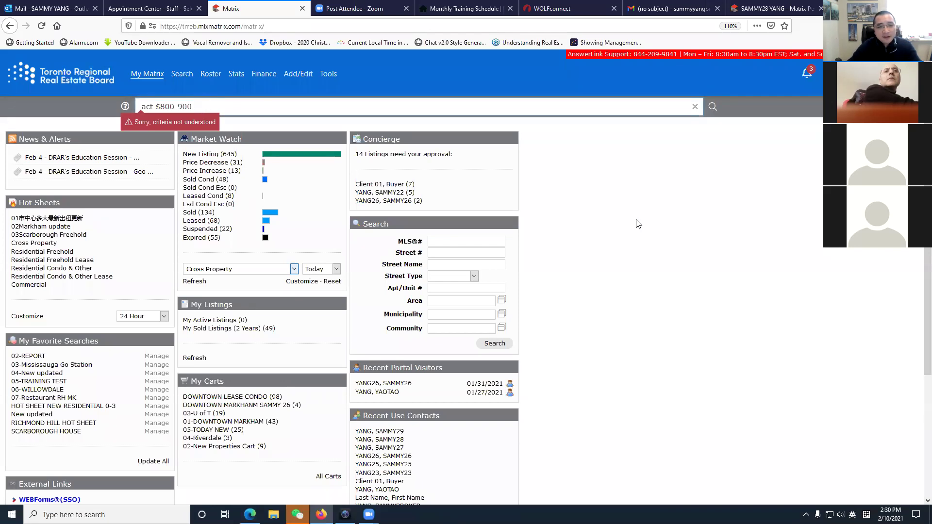
{"action": "left_click", "coordinate": [484, 110]}
{"action": "key", "text": "Return"}
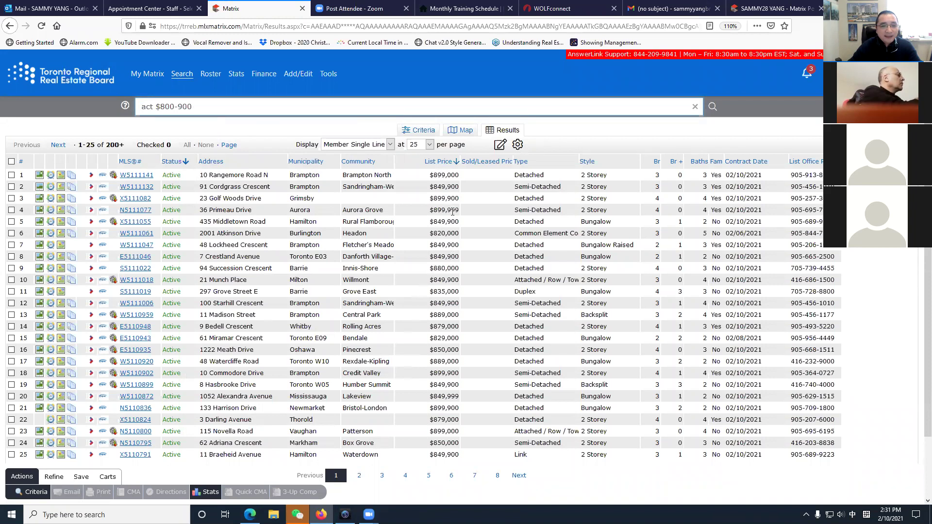
Show 100 results per page.
{"action": "scroll", "coordinate": [338, 469], "scroll_direction": "down", "scroll_amount": 3}
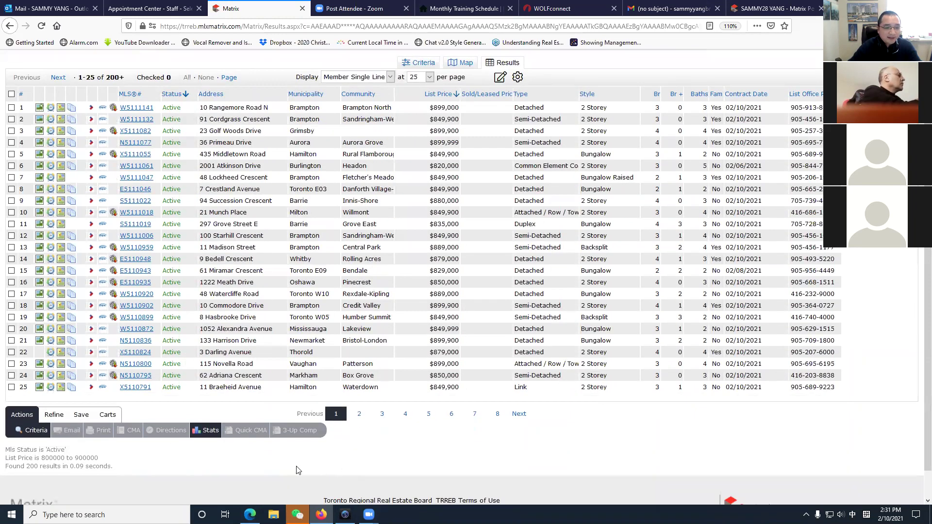
{"action": "scroll", "coordinate": [379, 244], "scroll_direction": "up", "scroll_amount": 3}
{"action": "left_click", "coordinate": [424, 146]}
{"action": "left_click", "coordinate": [418, 189]}
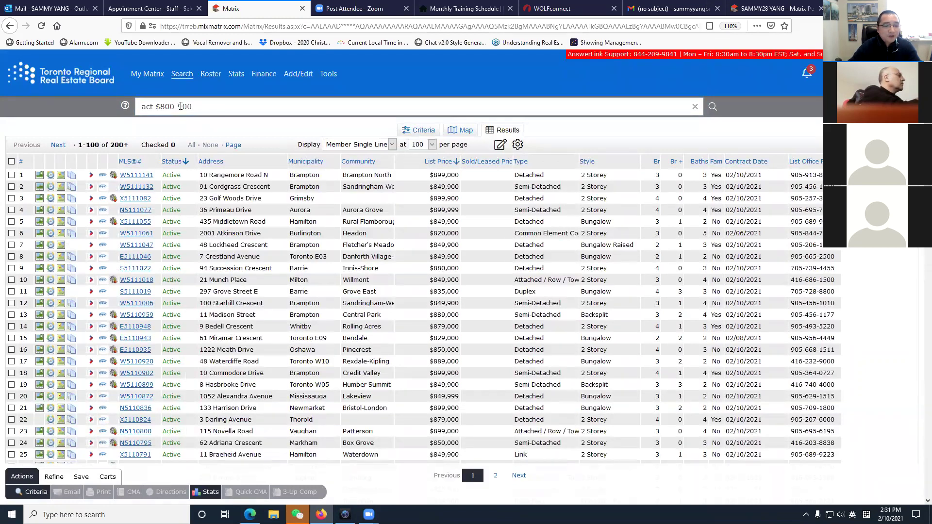
Rerun the active price search capped at $820,000, then at $815,000.
{"action": "left_click_drag", "start_coordinate": [181, 106], "coordinate": [199, 109]}
{"action": "type", "text": "8"}
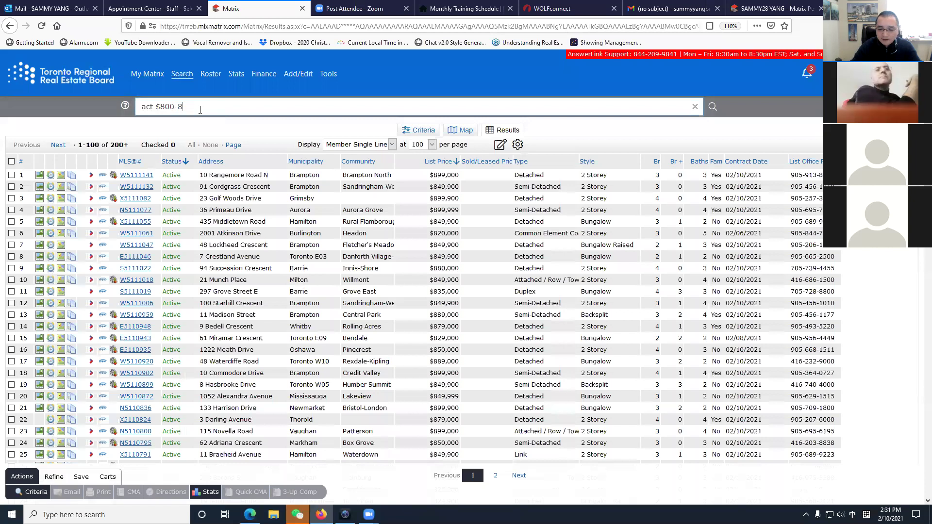
{"action": "type", "text": "20"}
{"action": "key", "text": "shift"}
{"action": "key", "text": "Return"}
{"action": "scroll", "coordinate": [372, 275], "scroll_direction": "down", "scroll_amount": 2}
{"action": "scroll", "coordinate": [372, 275], "scroll_direction": "up", "scroll_amount": 2}
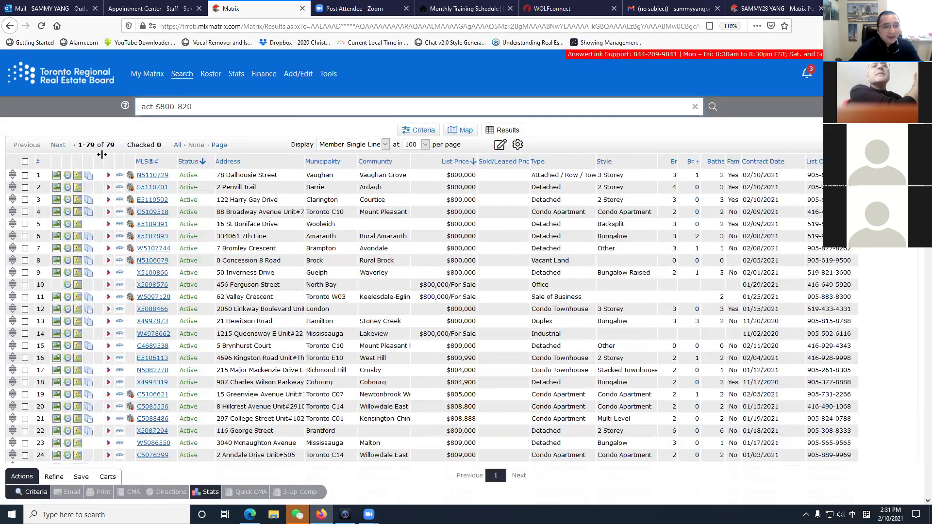
{"action": "left_click_drag", "start_coordinate": [185, 106], "coordinate": [217, 109]}
{"action": "type", "text": "15"}
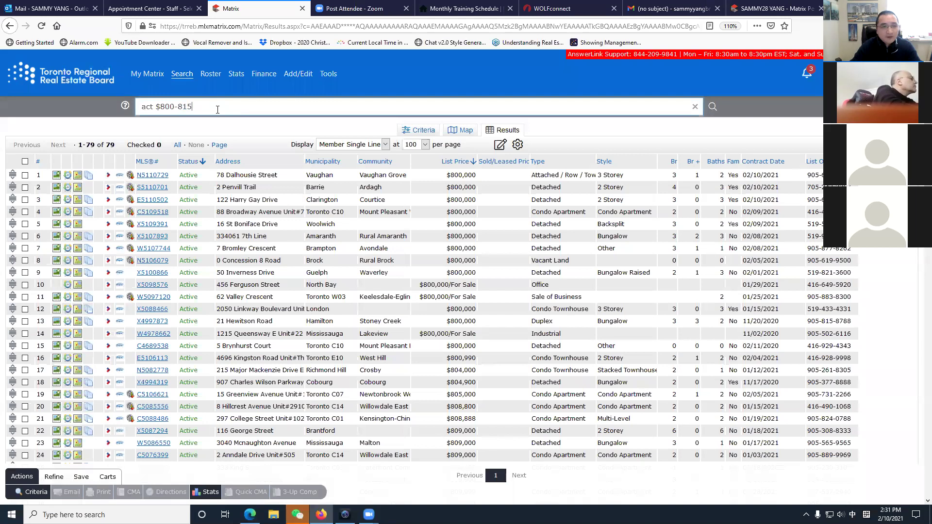
{"action": "key", "text": "Return"}
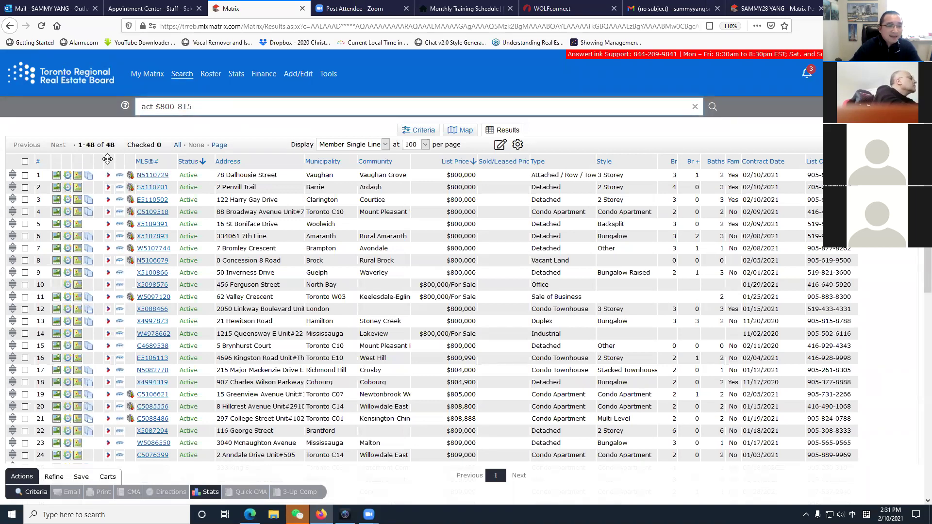
Cap the search at $810,000 for 37 results, then change the text to 'act $800-'.
{"action": "left_click_drag", "start_coordinate": [182, 106], "coordinate": [218, 108]}
{"action": "type", "text": "10"}
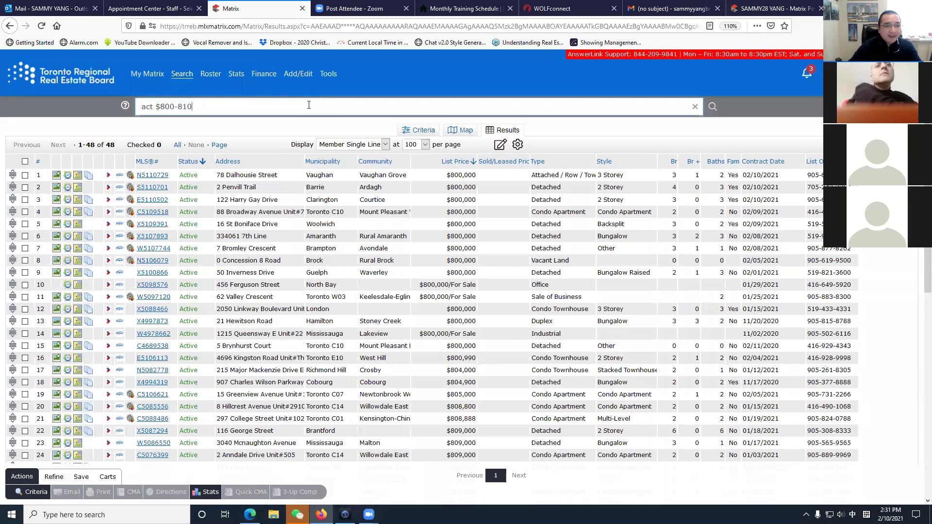
{"action": "key", "text": "Return"}
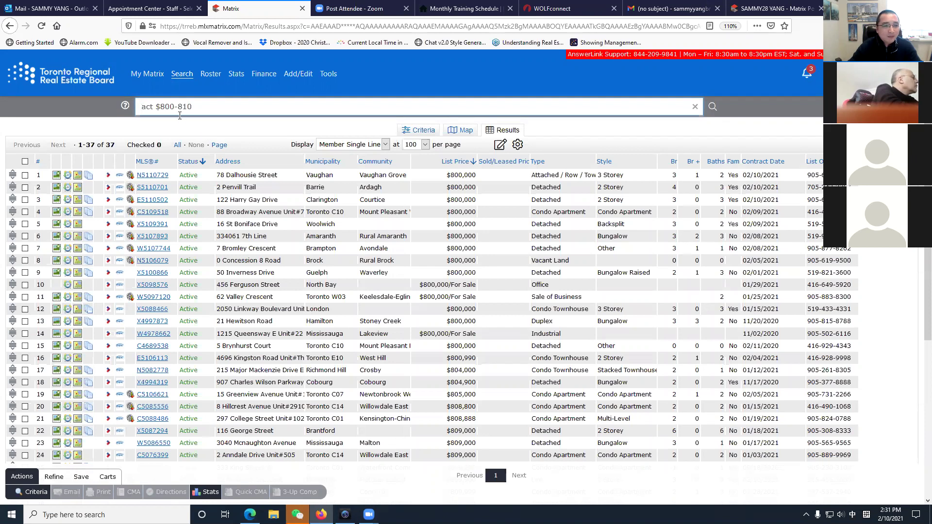
{"action": "left_click_drag", "start_coordinate": [174, 106], "coordinate": [261, 104]}
{"action": "type", "text": "-"}
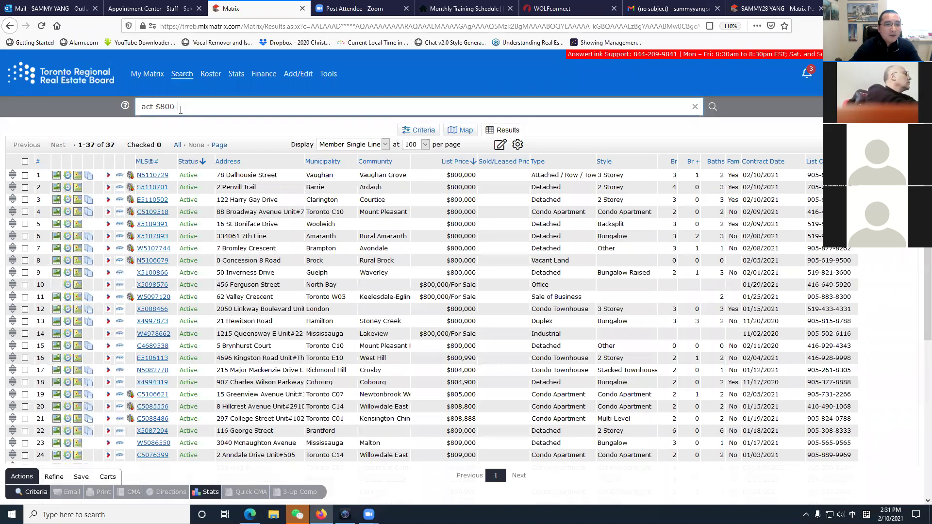
Run the open-ended 'act $800-' search, then rerun it as 'act $700-720'.
{"action": "key", "text": "Return"}
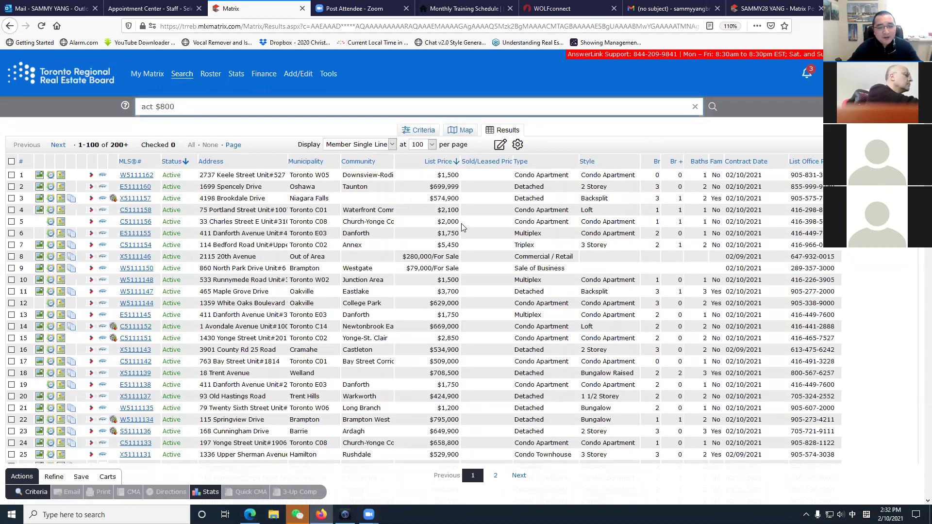
{"action": "left_click", "coordinate": [242, 106]}
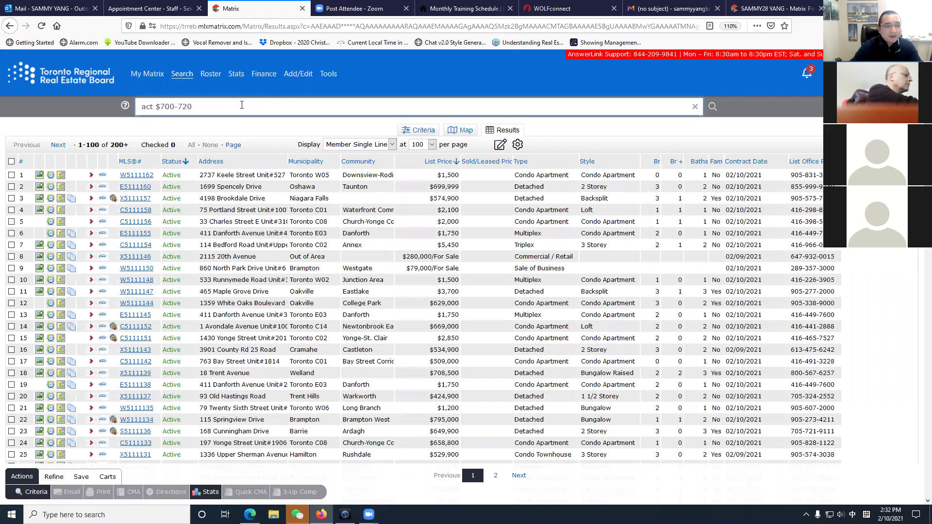
{"action": "key", "text": "Return"}
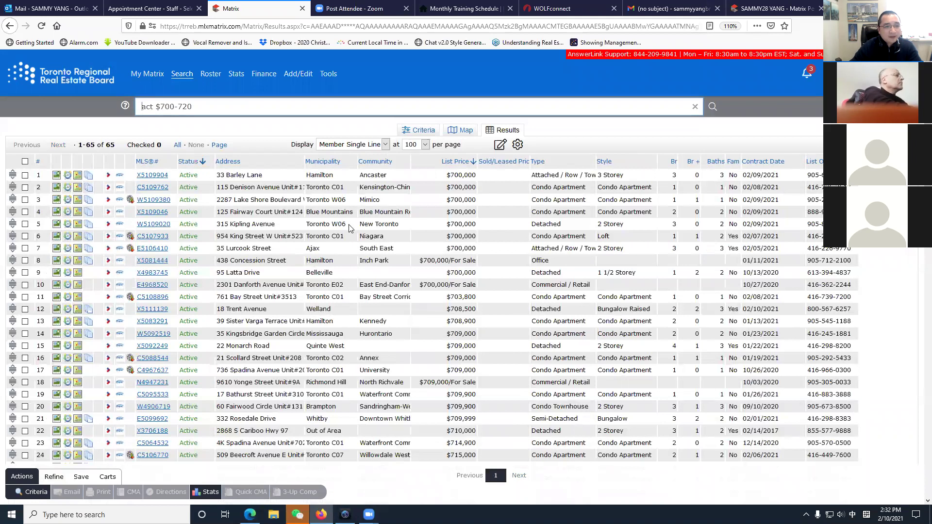
Sort the $700,000–$720,000 results by Municipality.
{"action": "left_click", "coordinate": [328, 163]}
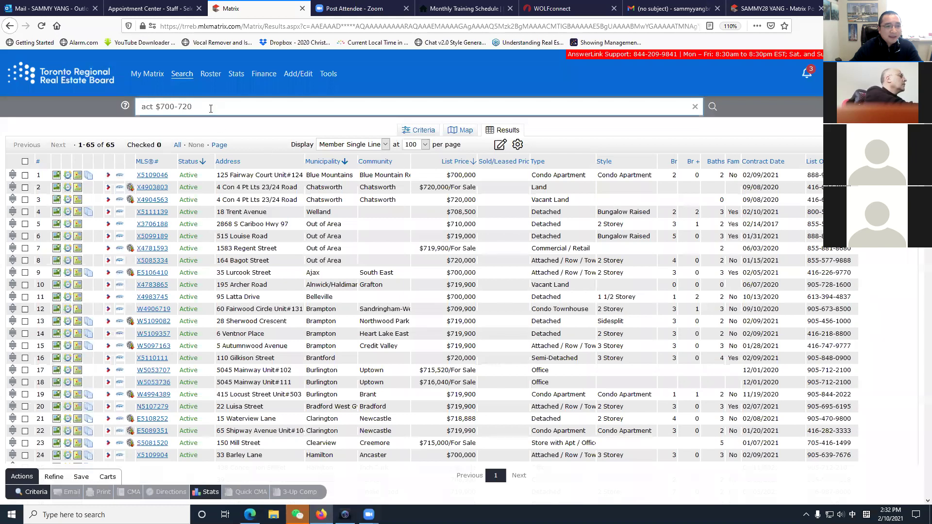
{"action": "left_click_drag", "start_coordinate": [211, 108], "coordinate": [49, 108]}
{"action": "left_click", "coordinate": [155, 126]}
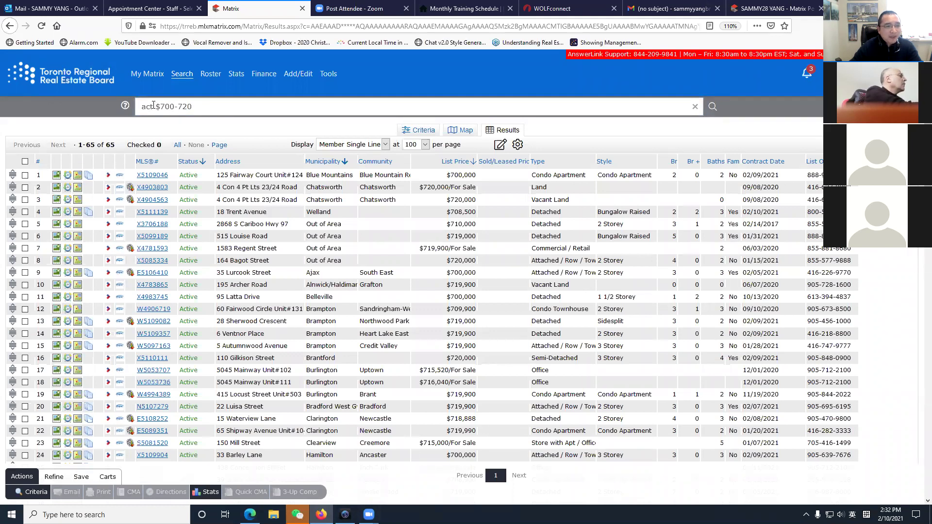
Replace the 'act' status code with 'sc' in English input and rerun the search.
{"action": "left_click", "coordinate": [153, 105]}
{"action": "key", "text": "Home"}
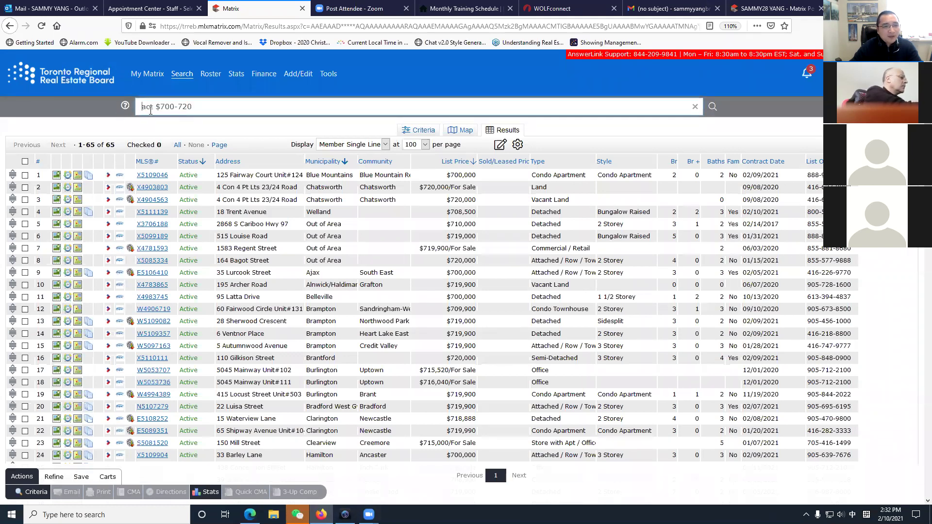
{"action": "key", "text": "BackSpace"}
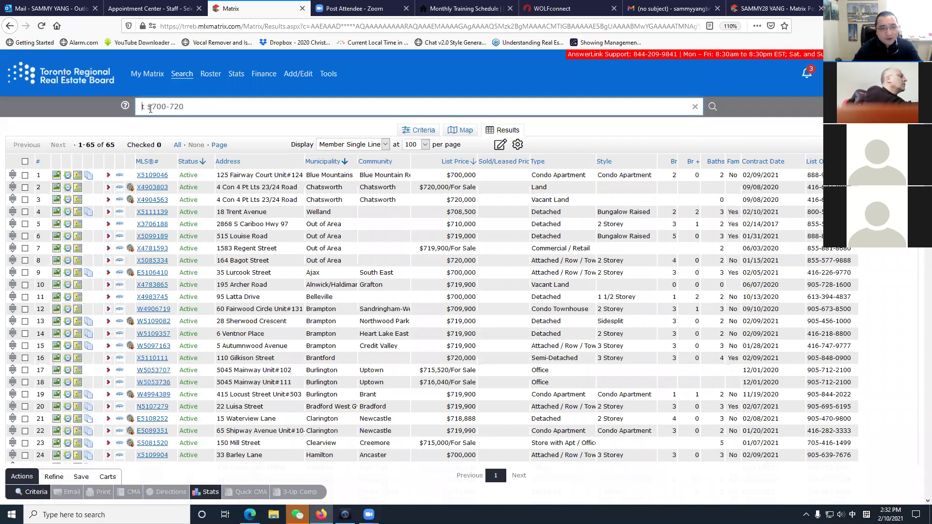
{"action": "type", "text": "sc"}
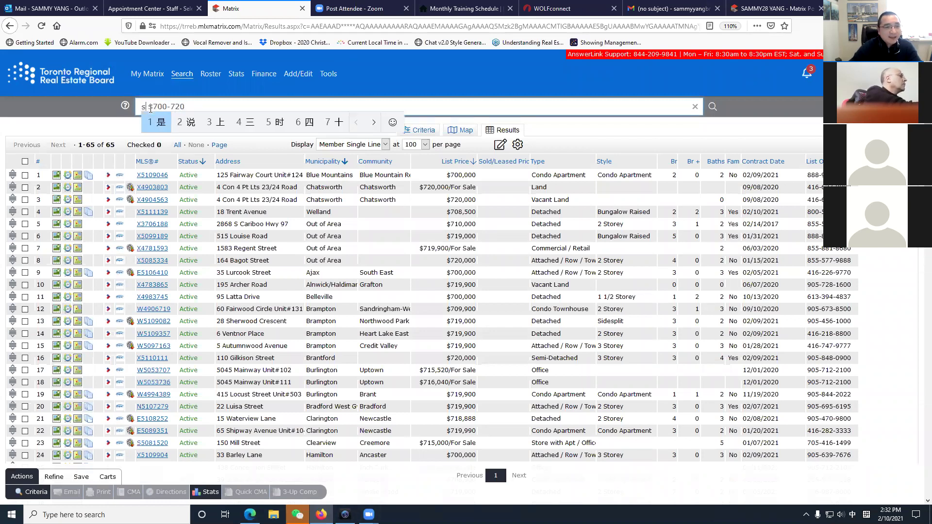
{"action": "key", "text": "BackSpace"}
{"action": "key", "text": "BackSpace"}
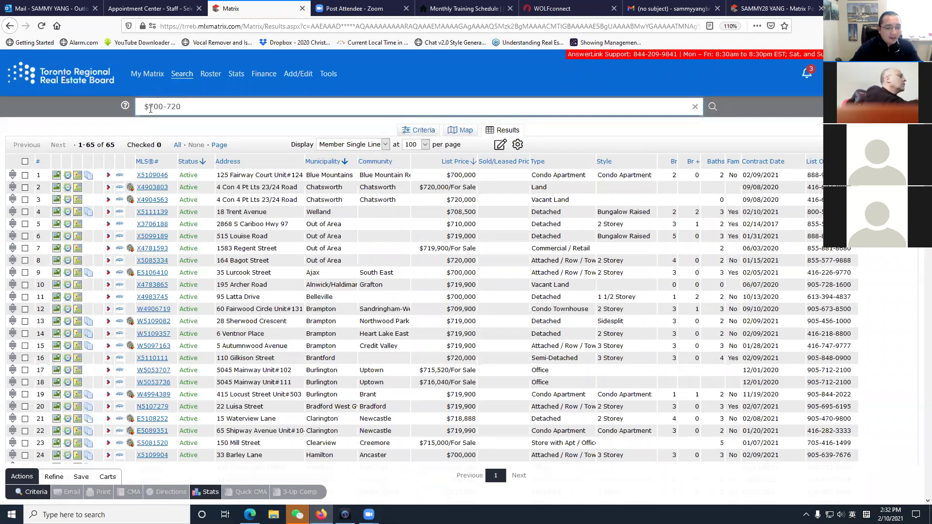
{"action": "key", "text": "alt+shift"}
{"action": "type", "text": "sc"}
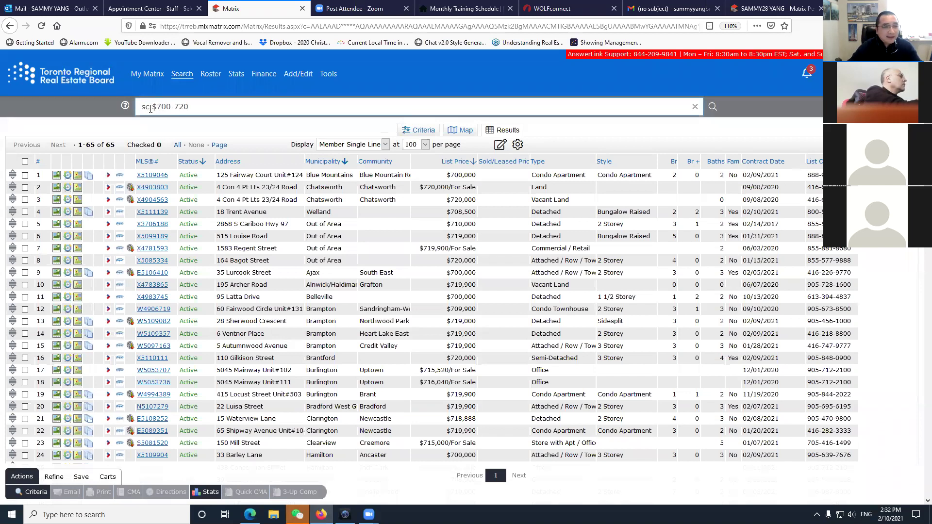
{"action": "key", "text": "Return"}
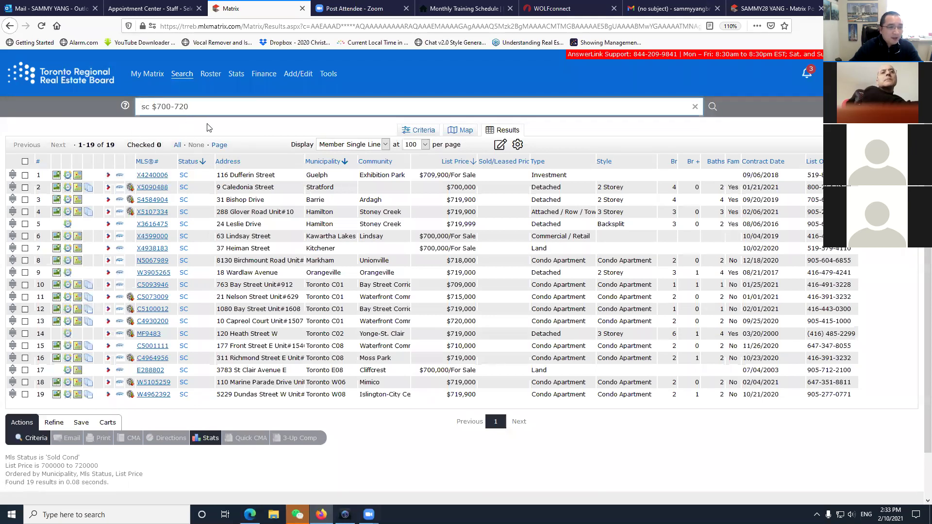
Rerun the $700–720 search for Sold (sld), then Expired (exp) listings.
{"action": "left_click_drag", "start_coordinate": [141, 108], "coordinate": [122, 107]}
{"action": "key", "text": "BackSpace"}
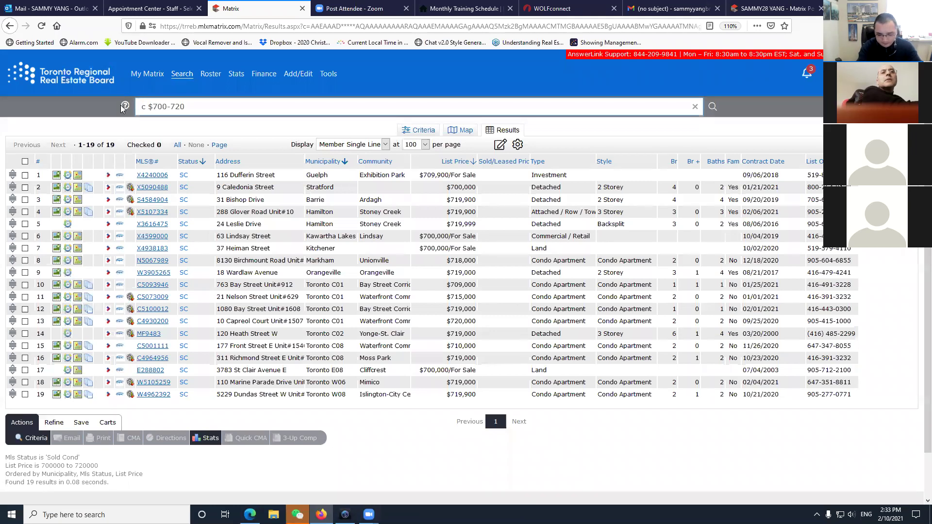
{"action": "key", "text": "Delete"}
{"action": "key", "text": "Delete"}
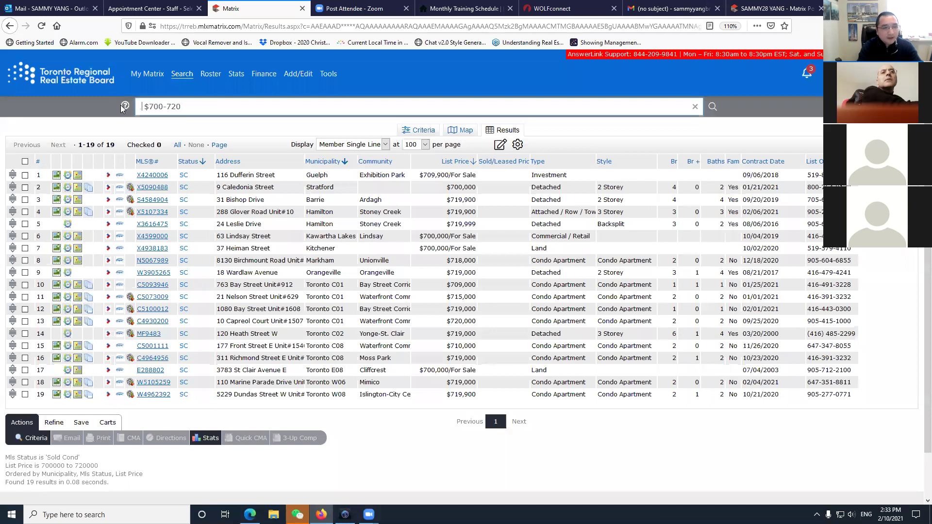
{"action": "type", "text": "sld"}
{"action": "key", "text": "Return"}
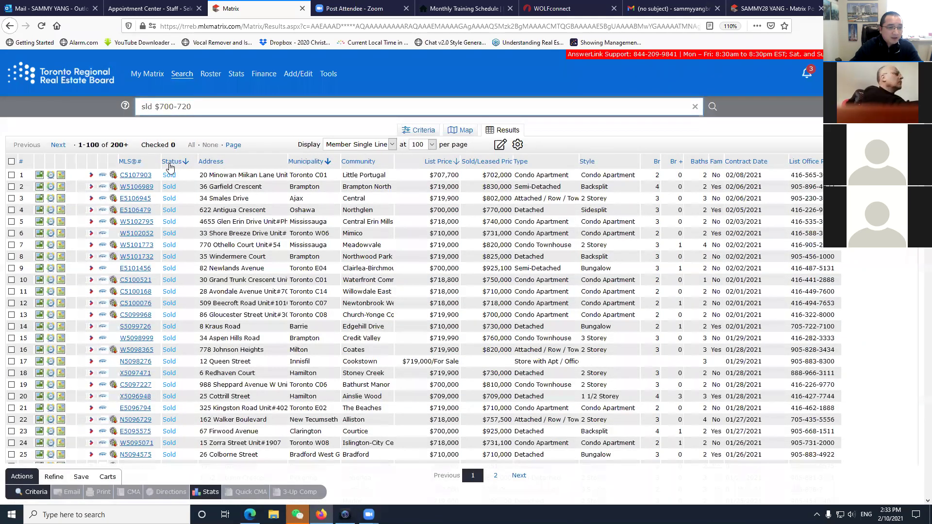
{"action": "double_click", "coordinate": [147, 106]}
{"action": "type", "text": "ext"}
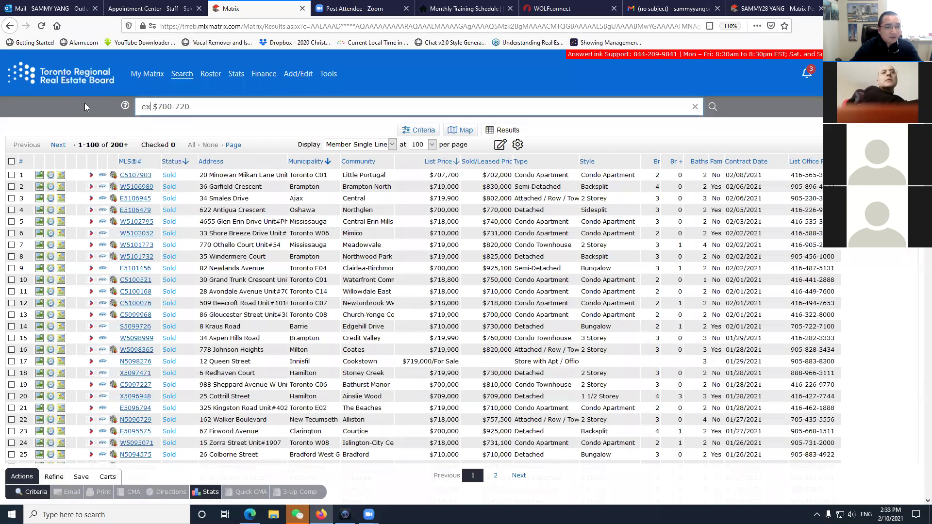
{"action": "key", "text": "BackSpace"}
{"action": "type", "text": "p"}
{"action": "key", "text": "Return"}
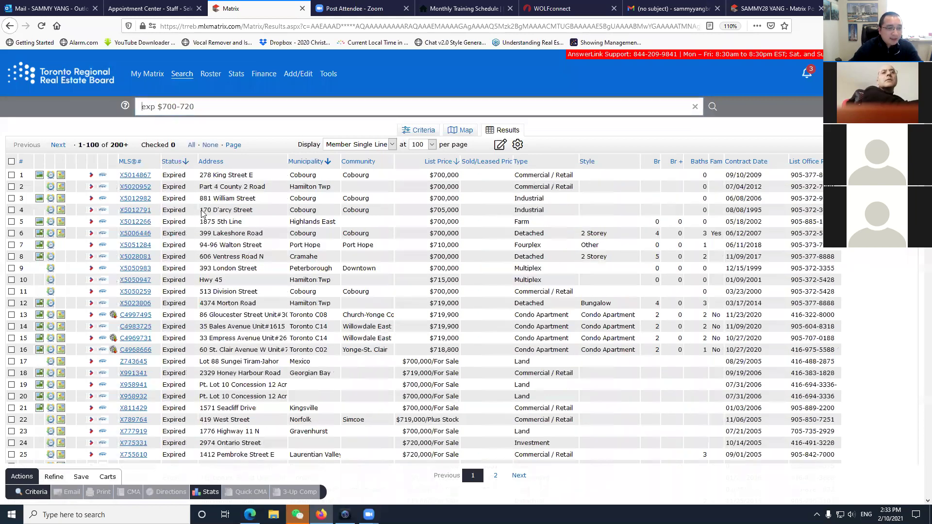
Rerun the same price search for SU, then TER listings.
{"action": "double_click", "coordinate": [148, 107]}
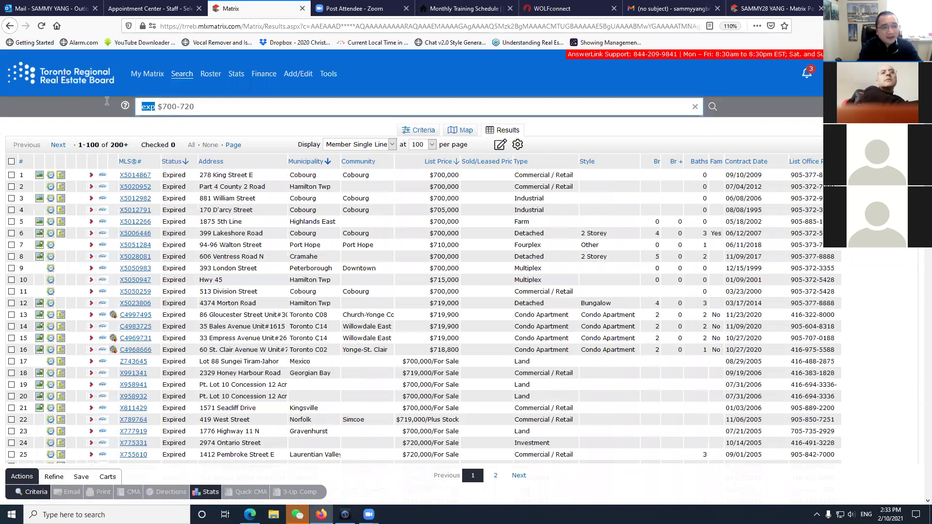
{"action": "type", "text": "su"}
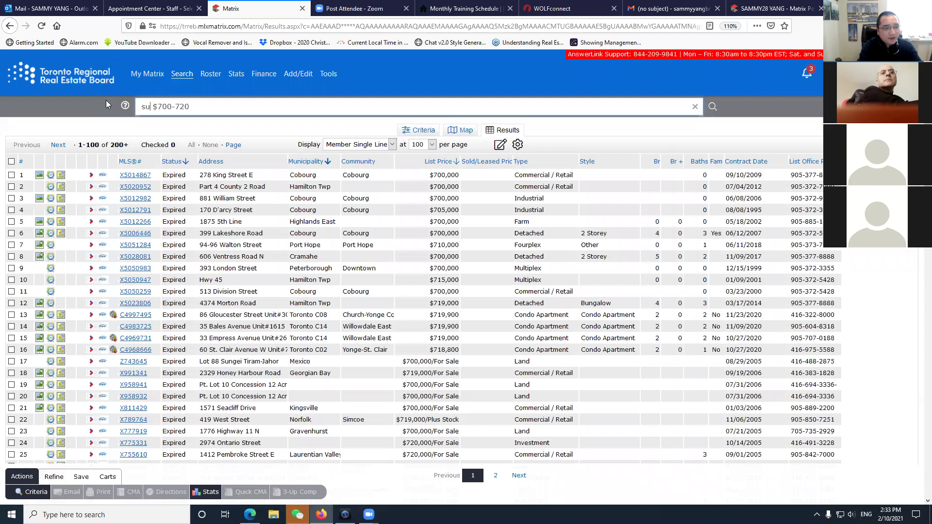
{"action": "key", "text": "Return"}
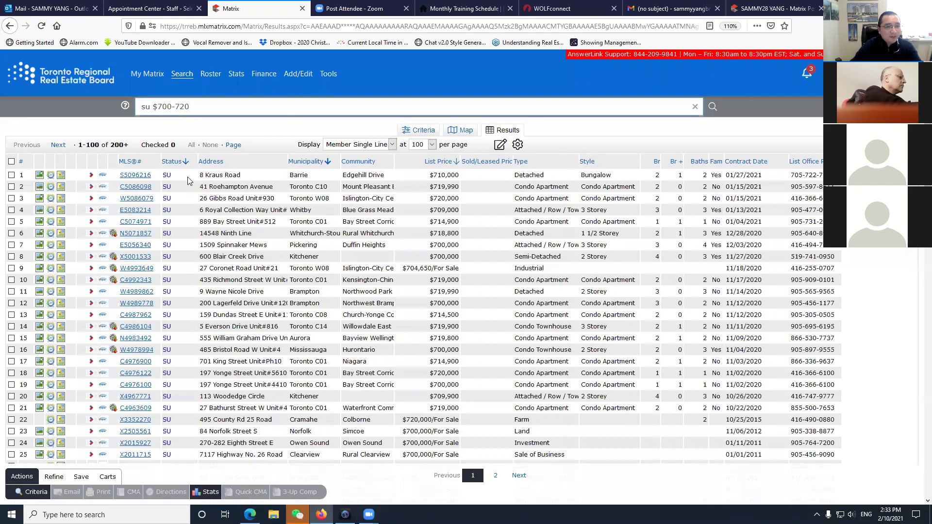
{"action": "left_click_drag", "start_coordinate": [152, 106], "coordinate": [92, 103]}
{"action": "type", "text": "ter"}
{"action": "key", "text": "Return"}
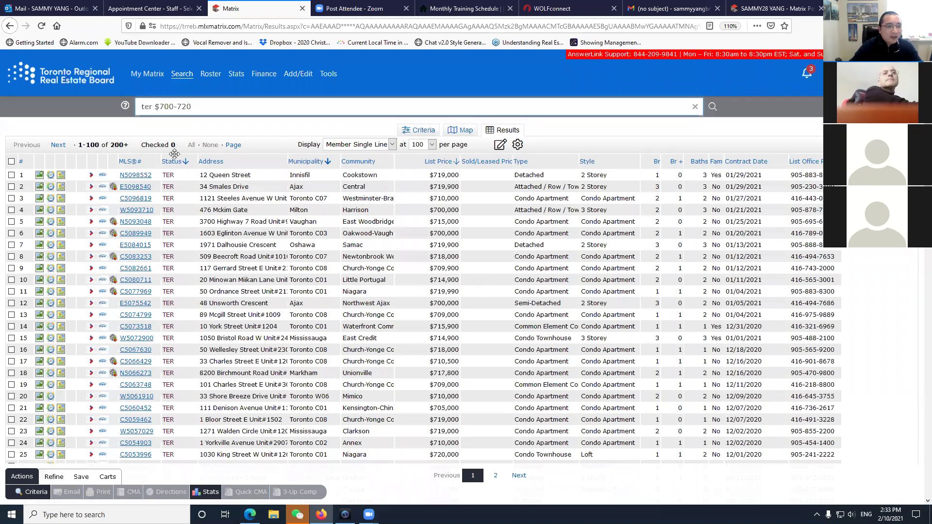
Return to the My Matrix home page.
{"action": "triple_click", "coordinate": [174, 114]}
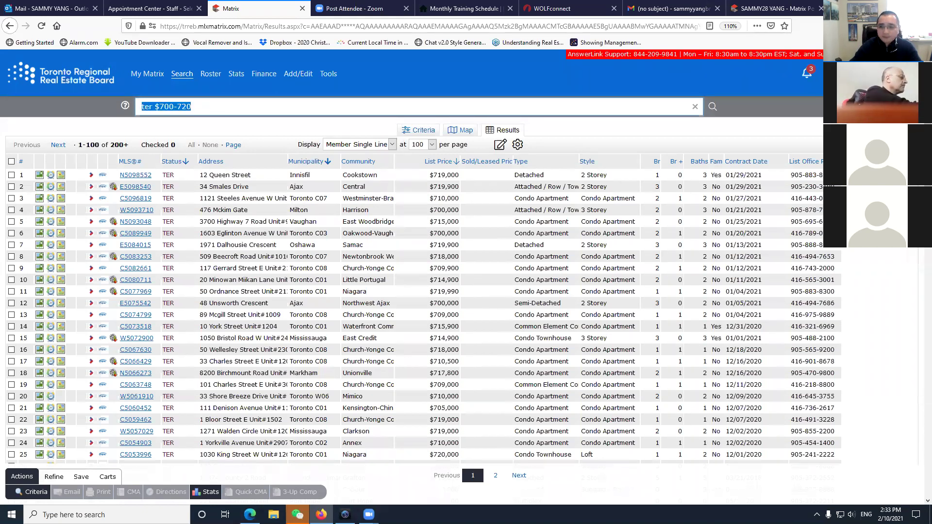
{"action": "left_click", "coordinate": [680, 262]}
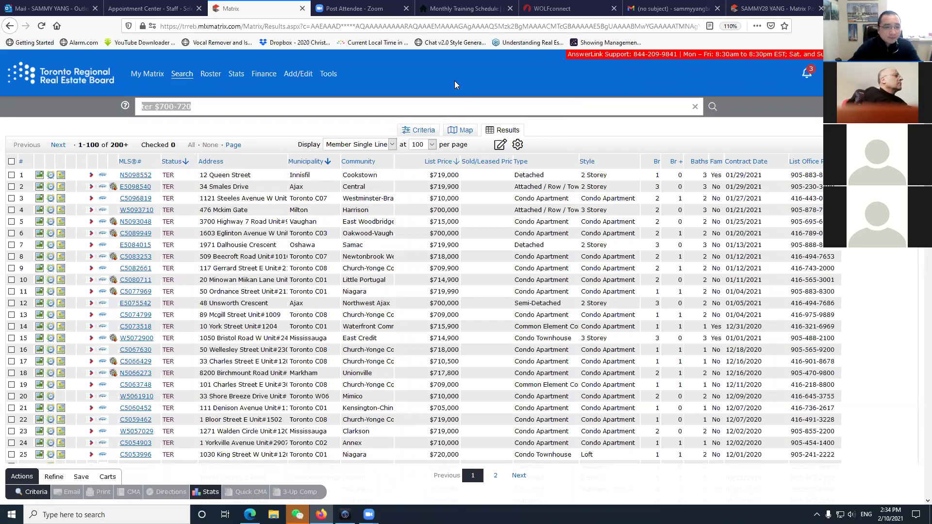
{"action": "left_click", "coordinate": [113, 89]}
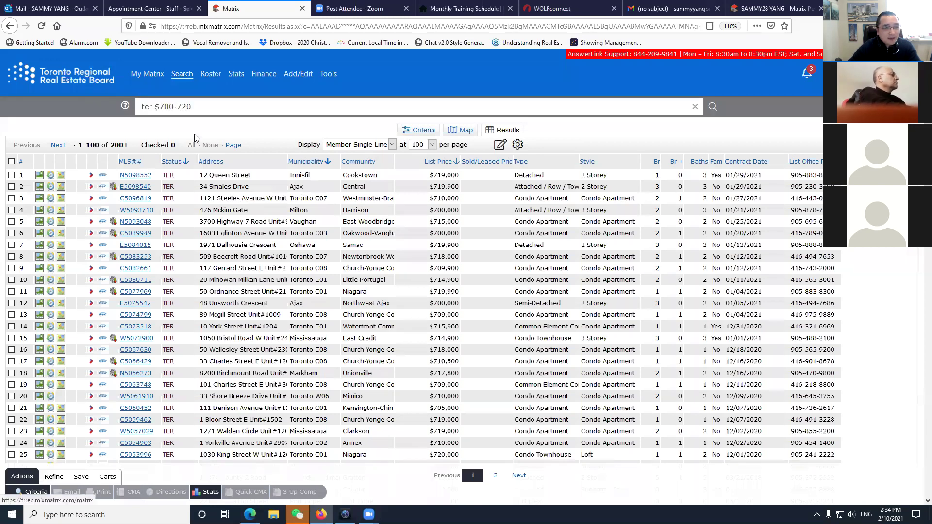
{"action": "left_click", "coordinate": [165, 106]}
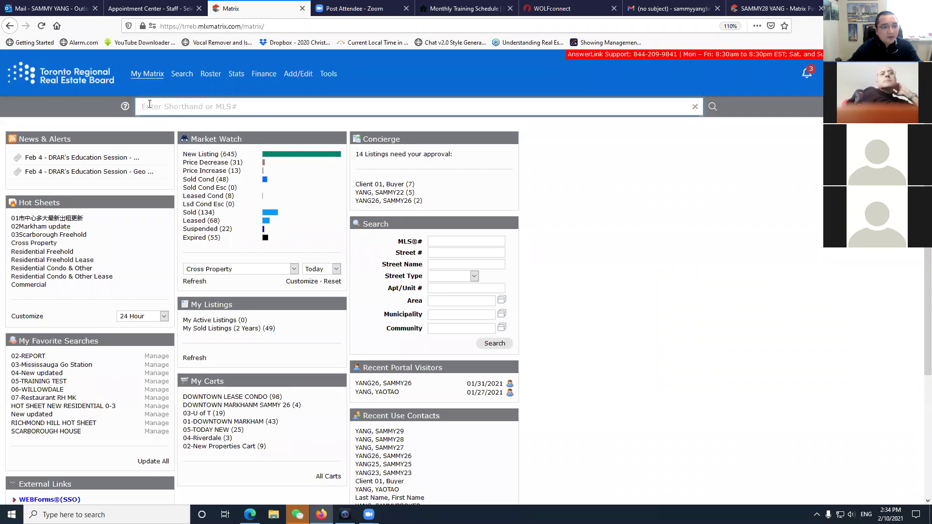
{"action": "left_click", "coordinate": [182, 74]}
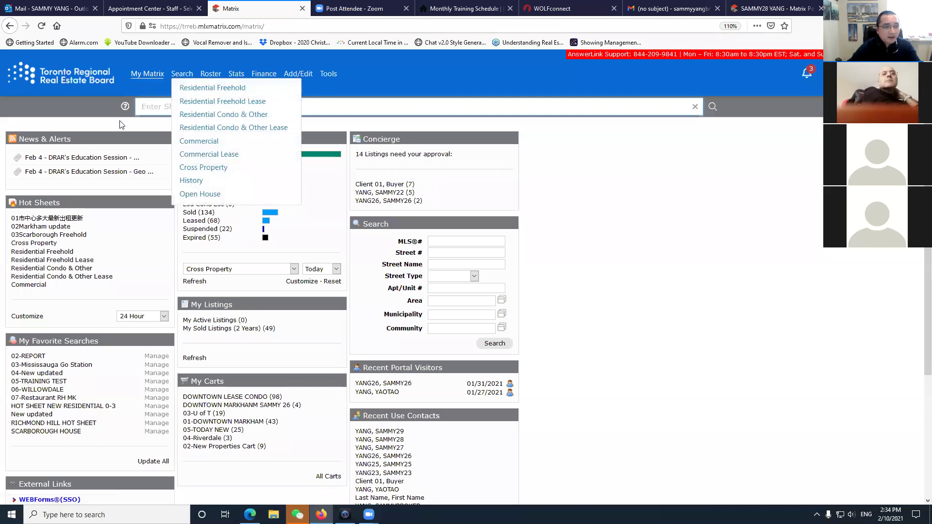
{"action": "left_click", "coordinate": [170, 104]}
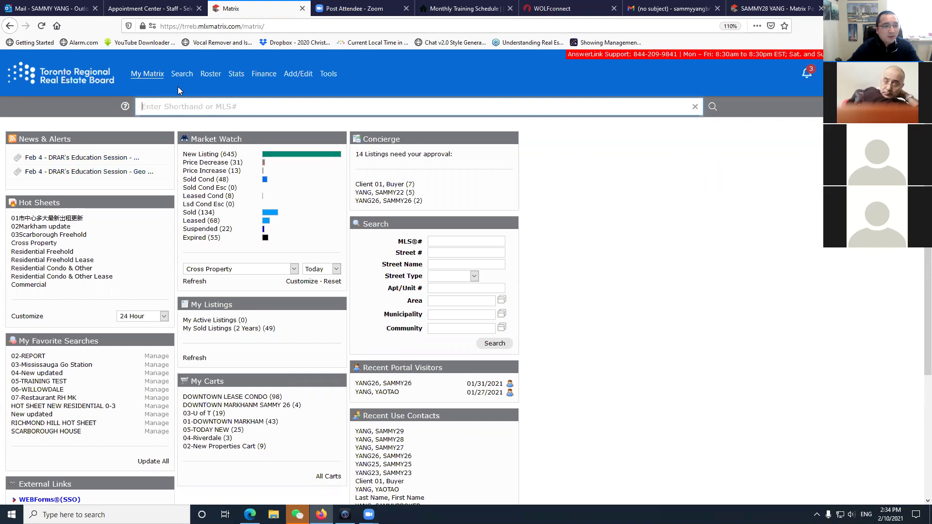
Open the Residential Freehold map search and jump to Unionville.
{"action": "mouse_move", "coordinate": [180, 77]}
{"action": "left_click", "coordinate": [199, 93]}
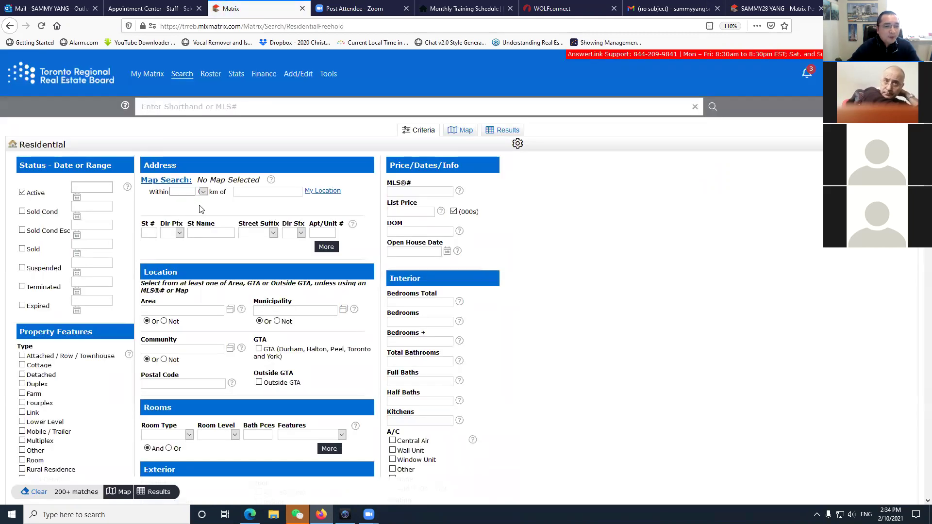
{"action": "left_click", "coordinate": [165, 181]}
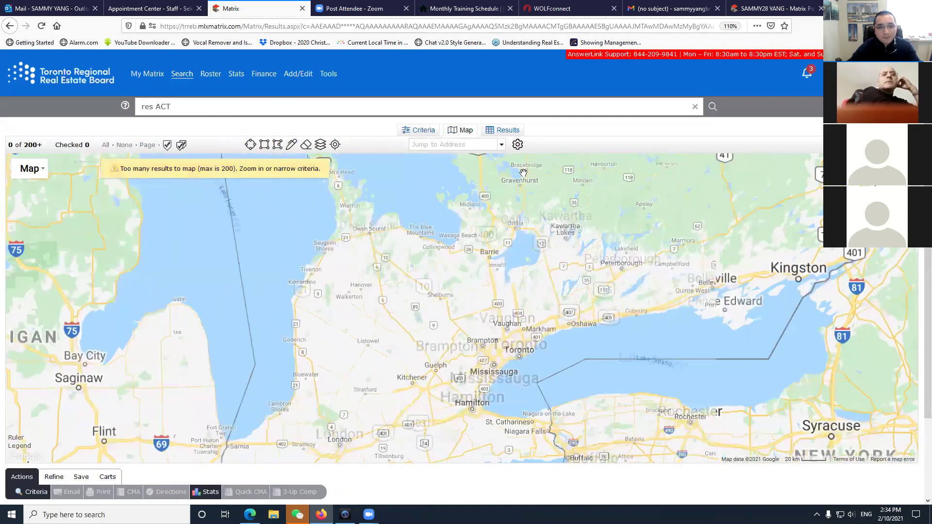
{"action": "left_click", "coordinate": [481, 150]}
{"action": "type", "text": "unionvill"}
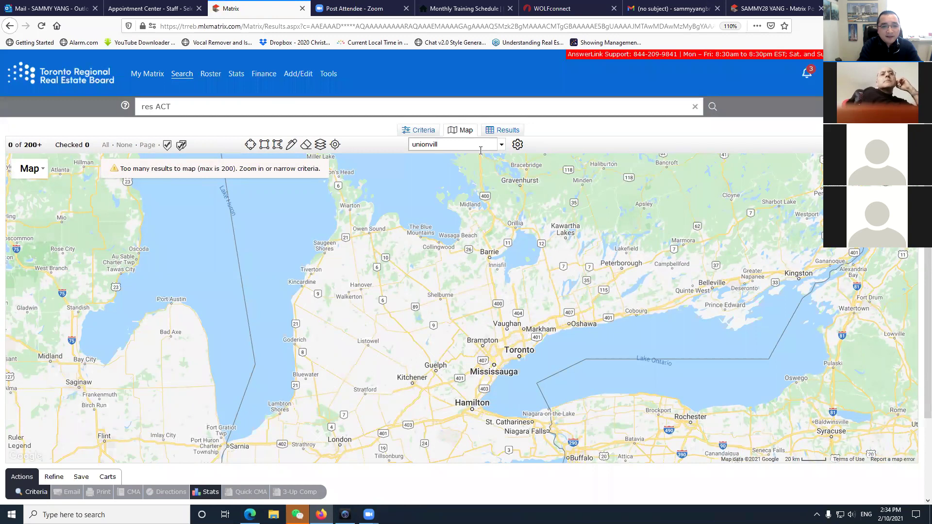
{"action": "key", "text": "Return"}
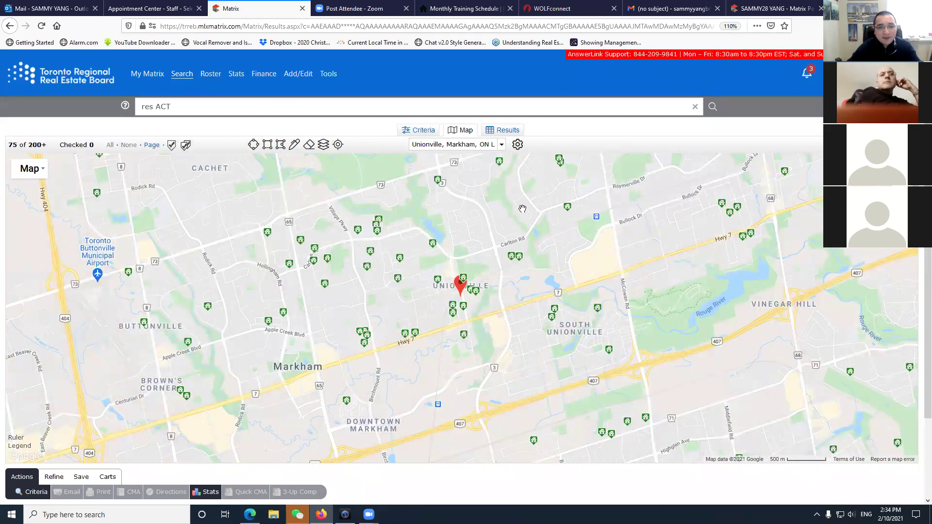
Draw a radius circle of about 0.75 km around the Unionville pin.
{"action": "scroll", "coordinate": [481, 315], "scroll_direction": "up", "scroll_amount": 1}
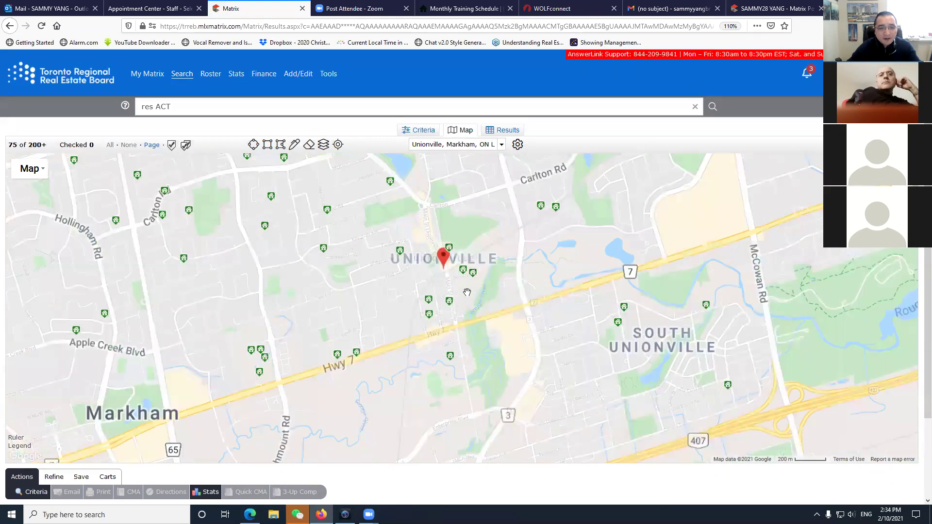
{"action": "left_click_drag", "start_coordinate": [477, 306], "coordinate": [467, 293]}
{"action": "left_click_drag", "start_coordinate": [385, 165], "coordinate": [365, 212]}
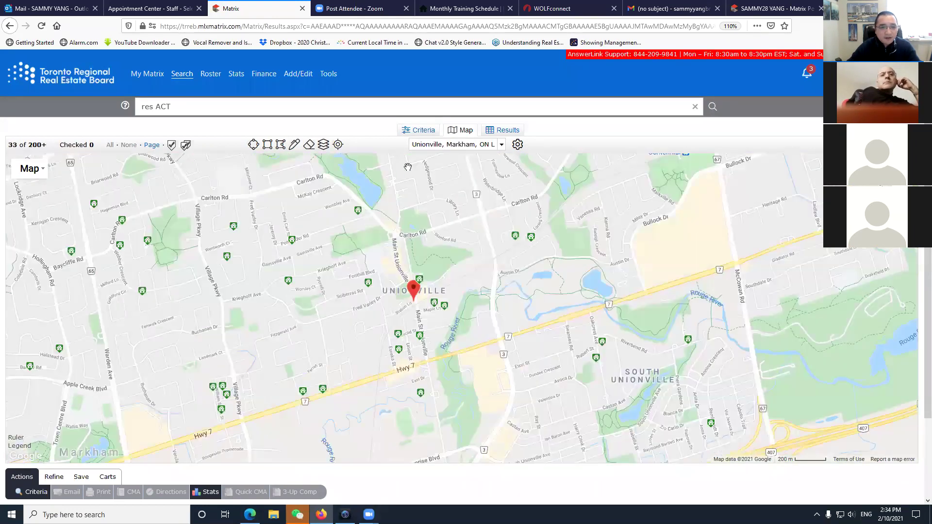
{"action": "left_click", "coordinate": [253, 144]}
{"action": "left_click_drag", "start_coordinate": [410, 305], "coordinate": [500, 329]}
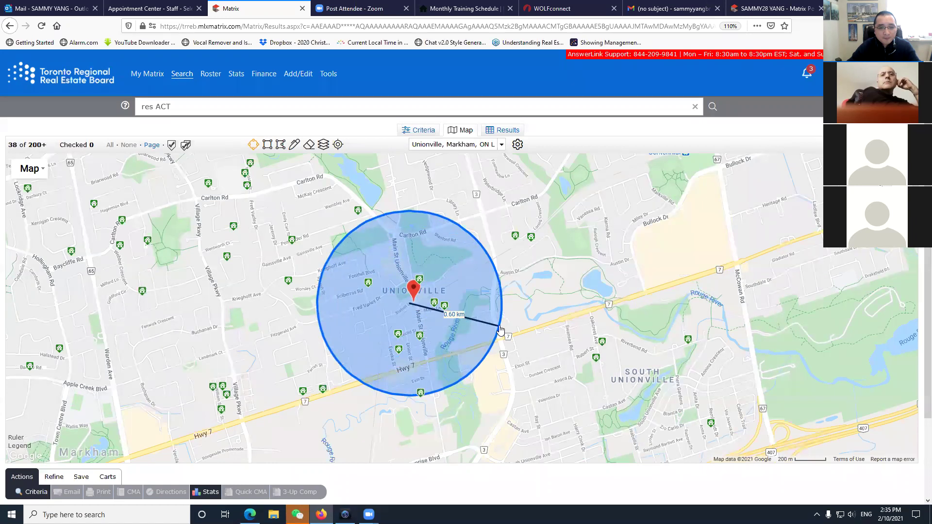
{"action": "left_click_drag", "start_coordinate": [500, 329], "coordinate": [561, 351]}
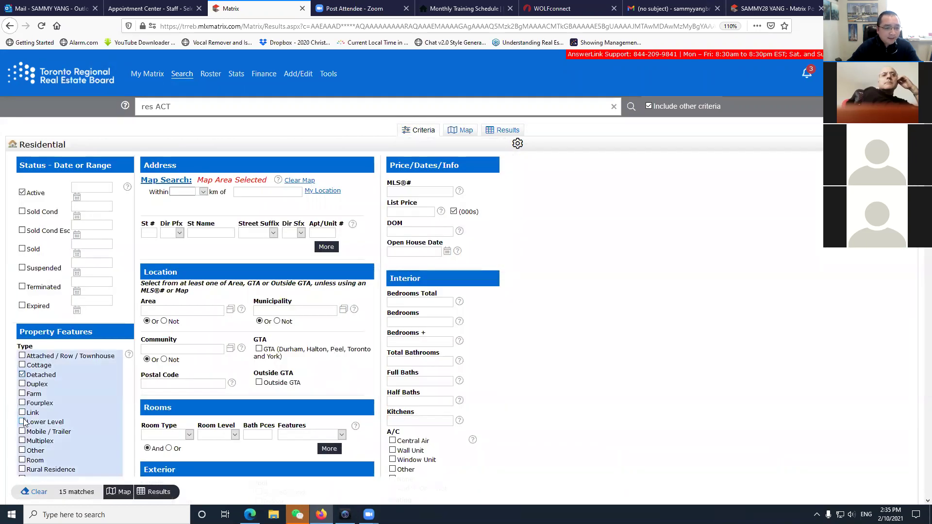
Filter to 2 Storey style with 2 garage parking spaces and show the 8 results.
{"action": "scroll", "coordinate": [24, 417], "scroll_direction": "down", "scroll_amount": 5}
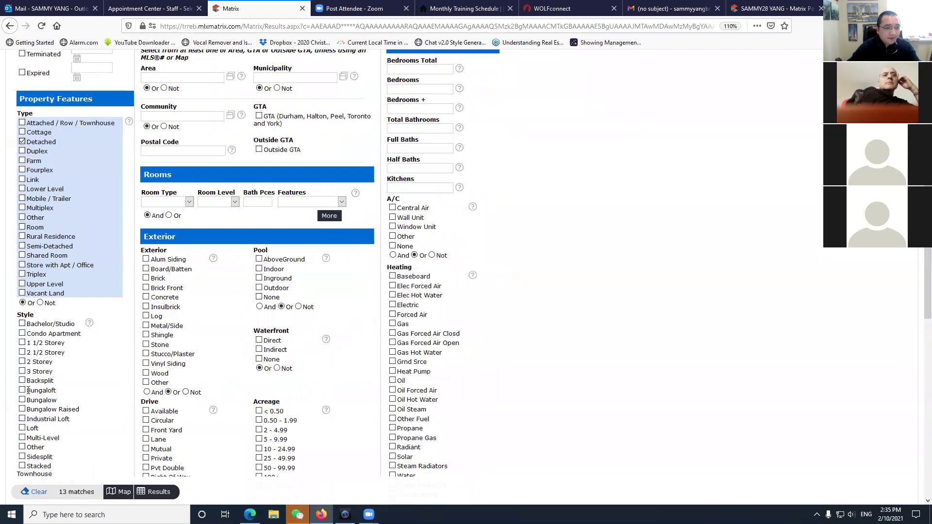
{"action": "left_click", "coordinate": [22, 362]}
{"action": "scroll", "coordinate": [208, 424], "scroll_direction": "down", "scroll_amount": 10}
{"action": "left_click", "coordinate": [164, 314]}
{"action": "type", "text": "2"}
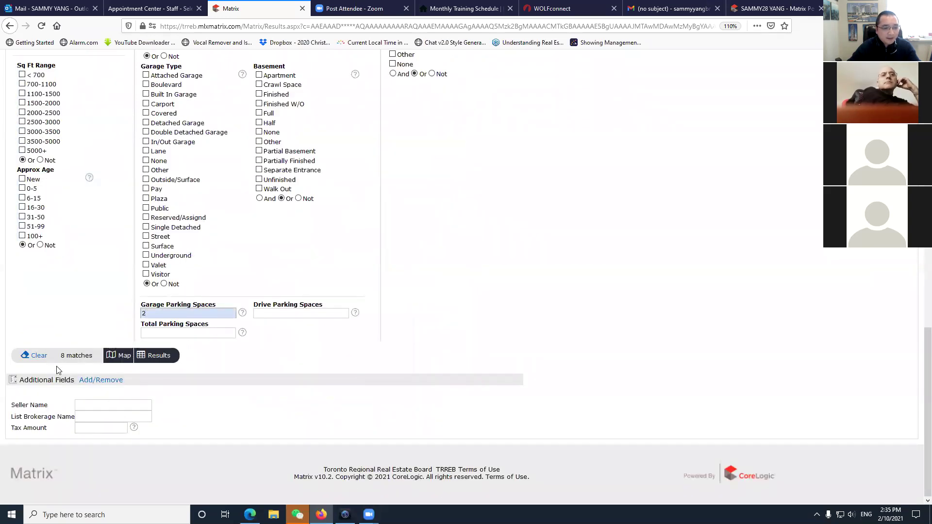
{"action": "left_click", "coordinate": [155, 356]}
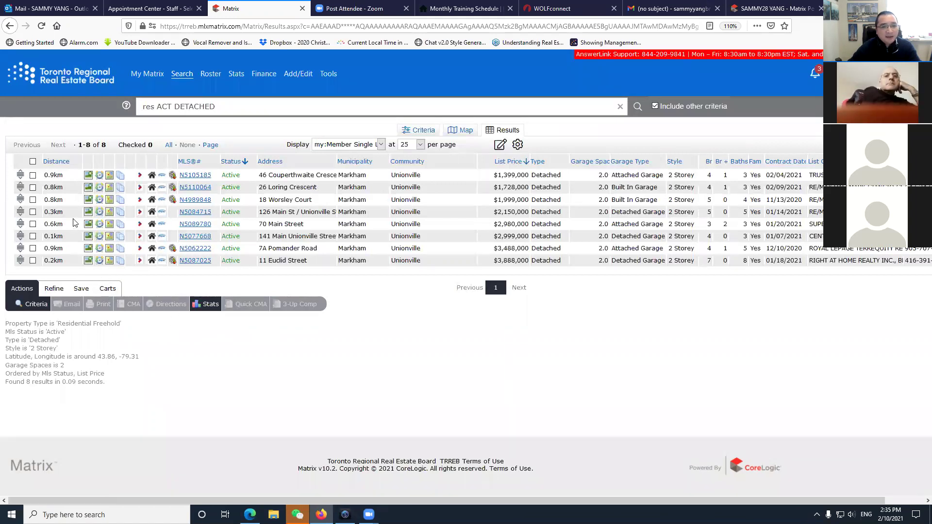
Check all 8 listings and start a new speed bar shortcut from the Save options.
{"action": "left_click", "coordinate": [32, 161]}
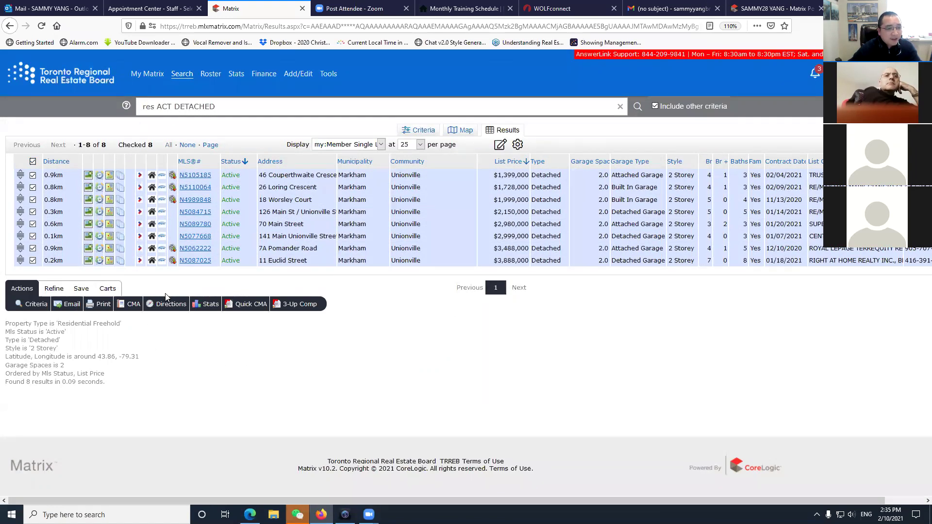
{"action": "left_click", "coordinate": [108, 289]}
{"action": "left_click", "coordinate": [81, 288]}
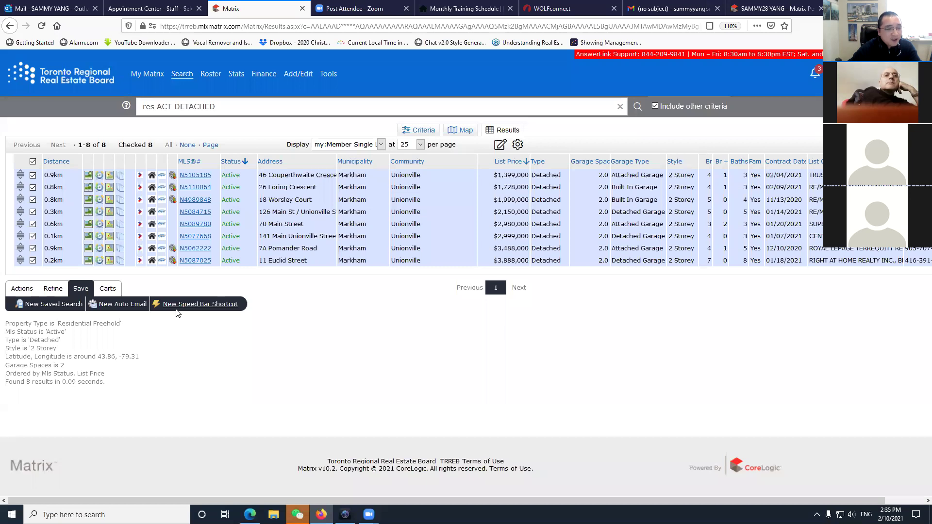
{"action": "left_click", "coordinate": [214, 305]}
Name the shortcut '/unionville', save it, and go back to My Matrix home.
{"action": "left_click", "coordinate": [155, 164]}
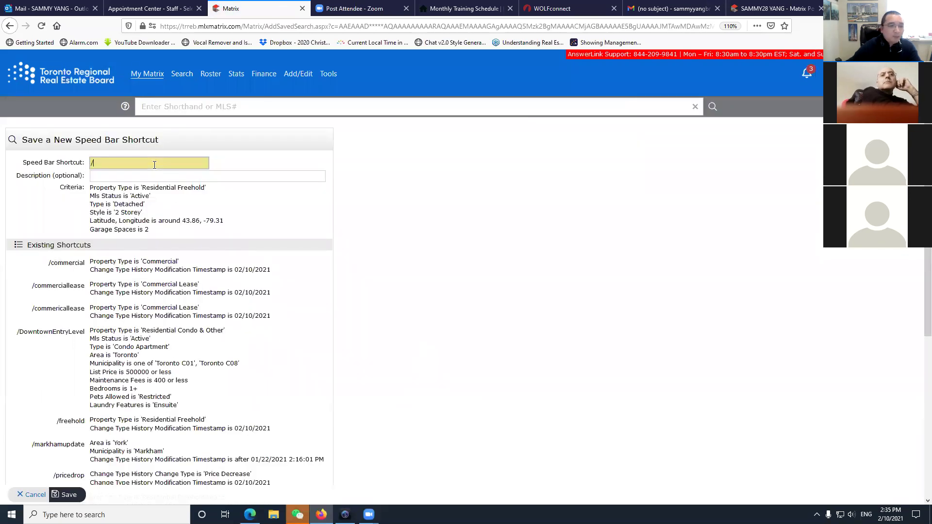
{"action": "type", "text": "unionville"}
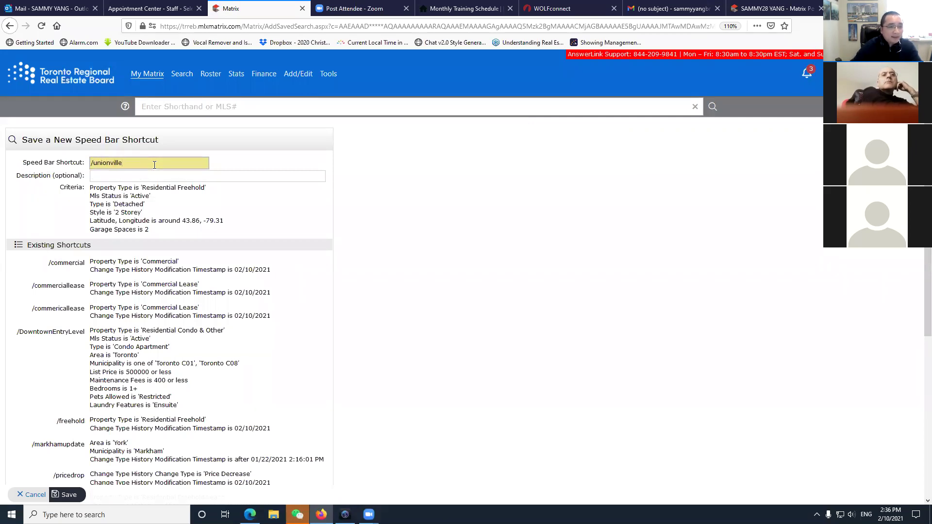
{"action": "scroll", "coordinate": [52, 416], "scroll_direction": "down", "scroll_amount": 3}
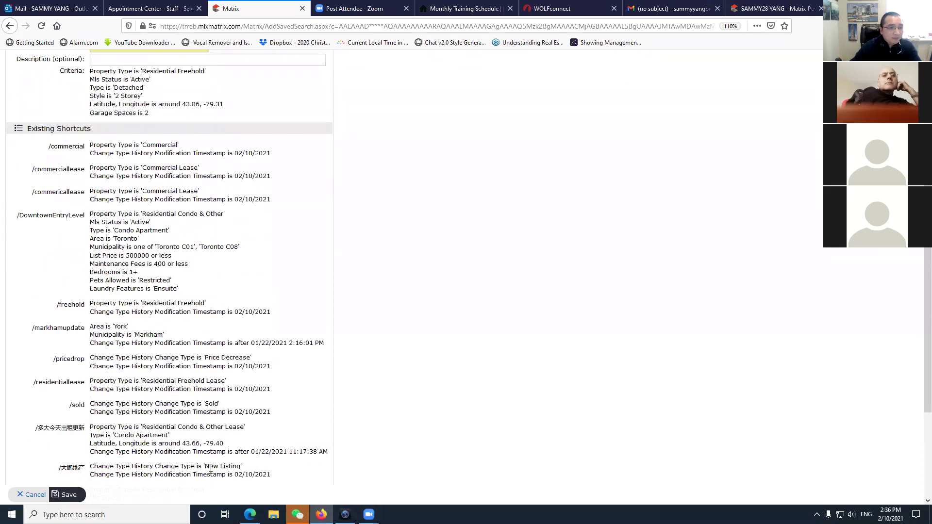
{"action": "left_click", "coordinate": [66, 495]}
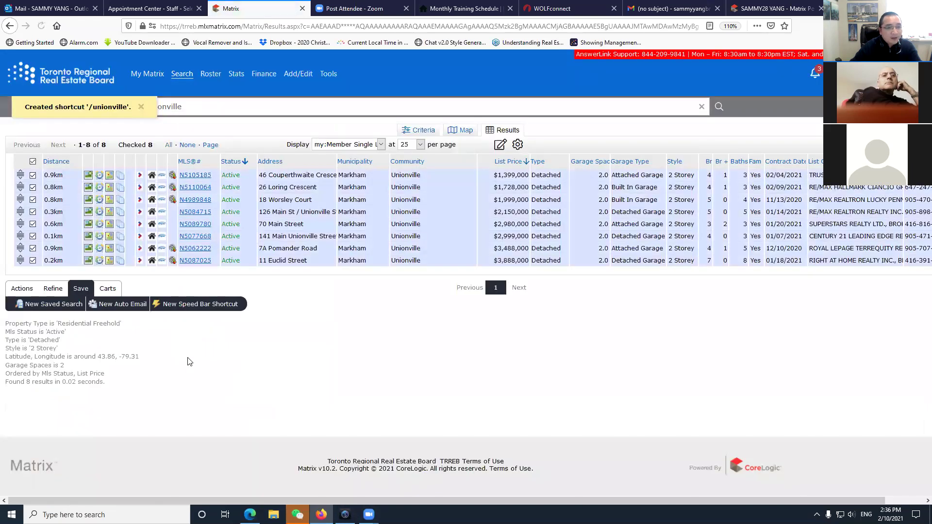
{"action": "left_click", "coordinate": [71, 73]}
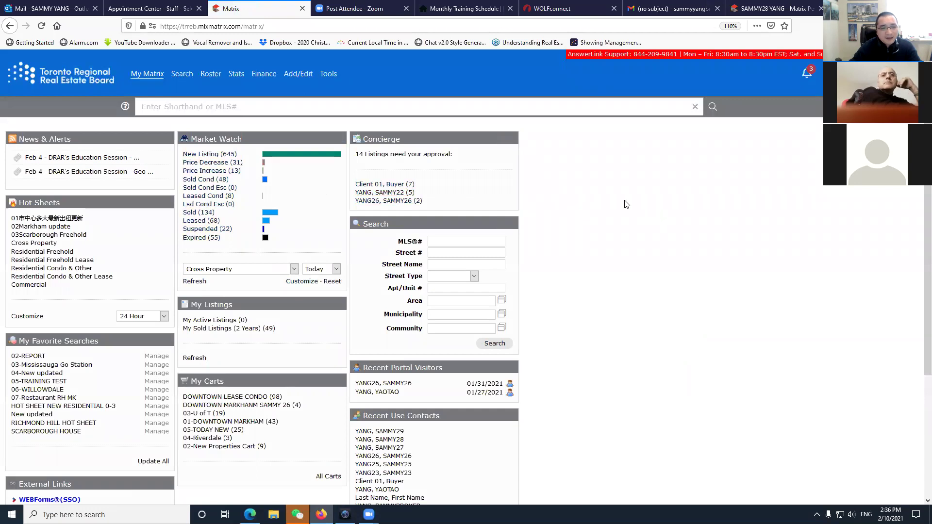
Run the /unionville shortcut from the speed bar and confirm its 8 listings.
{"action": "left_click", "coordinate": [260, 107]}
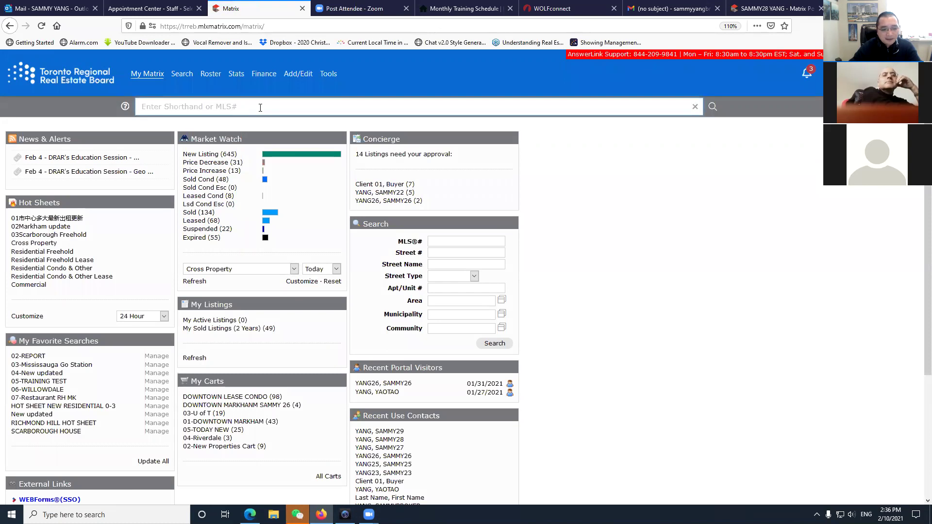
{"action": "type", "text": "/"}
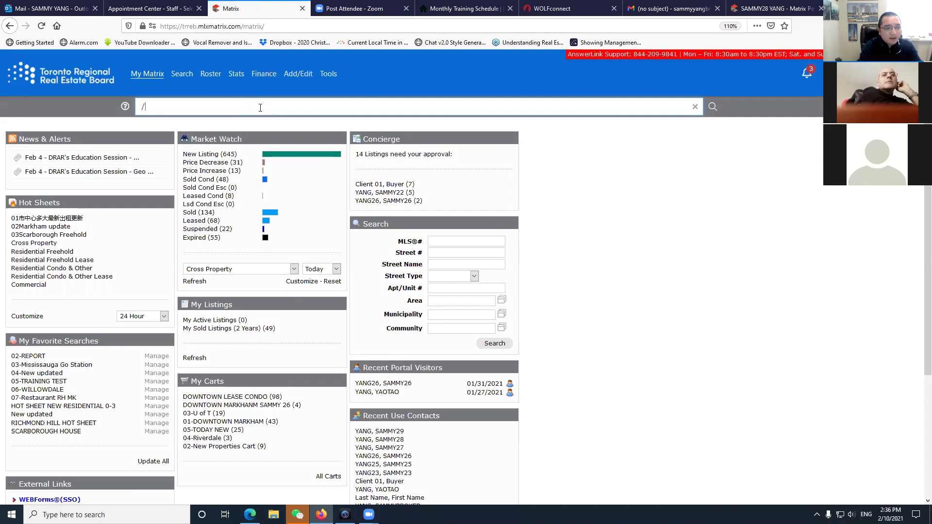
{"action": "type", "text": "unionville"}
{"action": "key", "text": "Return"}
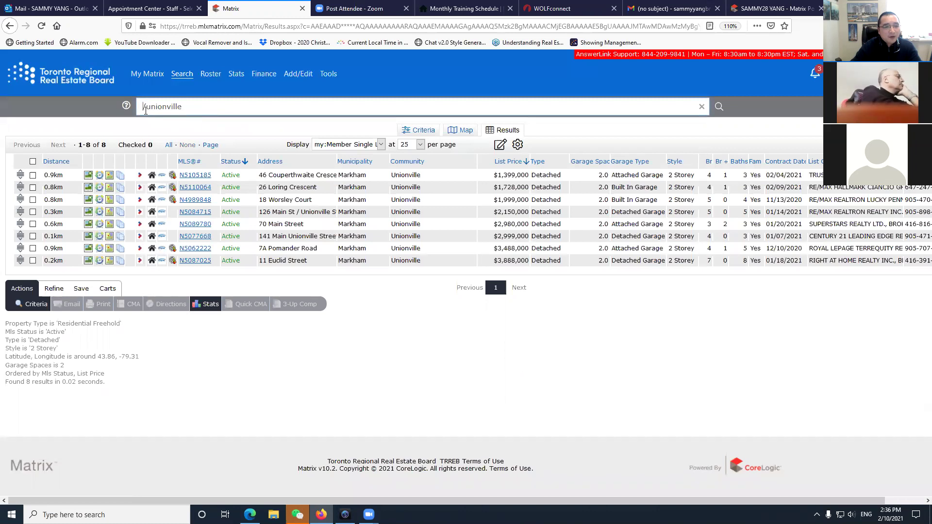
{"action": "left_click", "coordinate": [80, 290]}
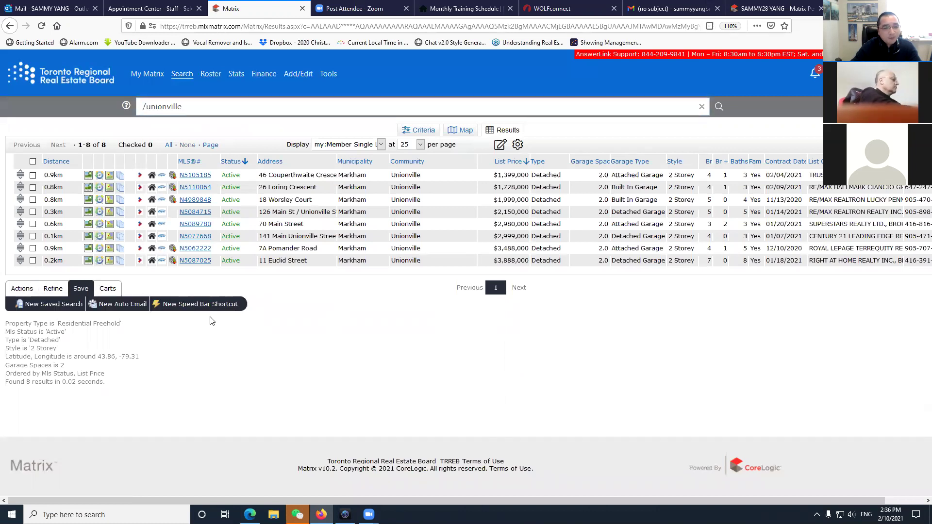
Clear the speed bar, view Speed Bar Help, and return to the My Matrix home page.
{"action": "left_click_drag", "start_coordinate": [198, 106], "coordinate": [61, 105]}
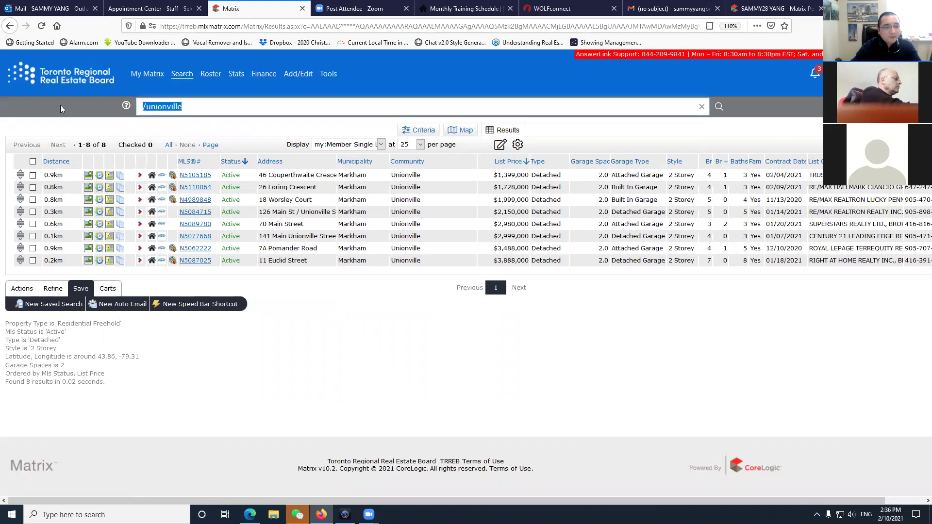
{"action": "key", "text": "BackSpace"}
{"action": "left_click", "coordinate": [126, 107]}
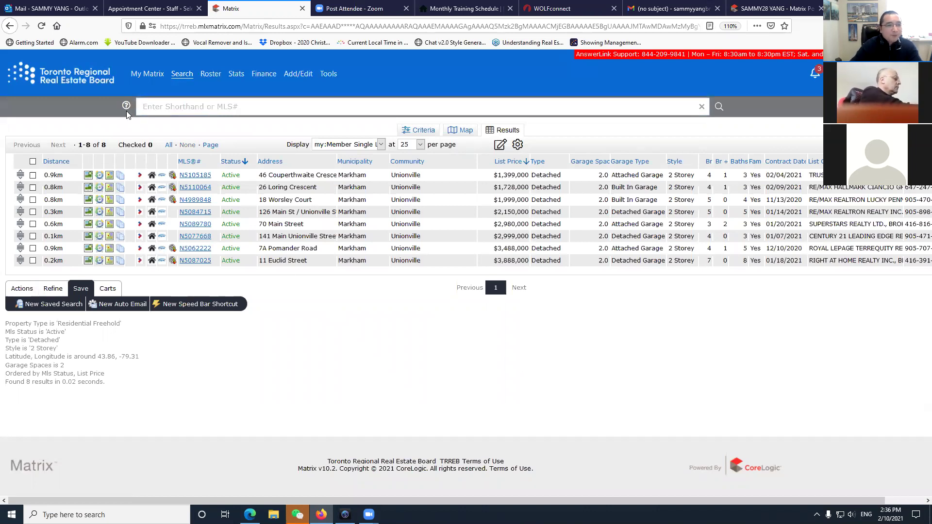
{"action": "left_click", "coordinate": [225, 20]}
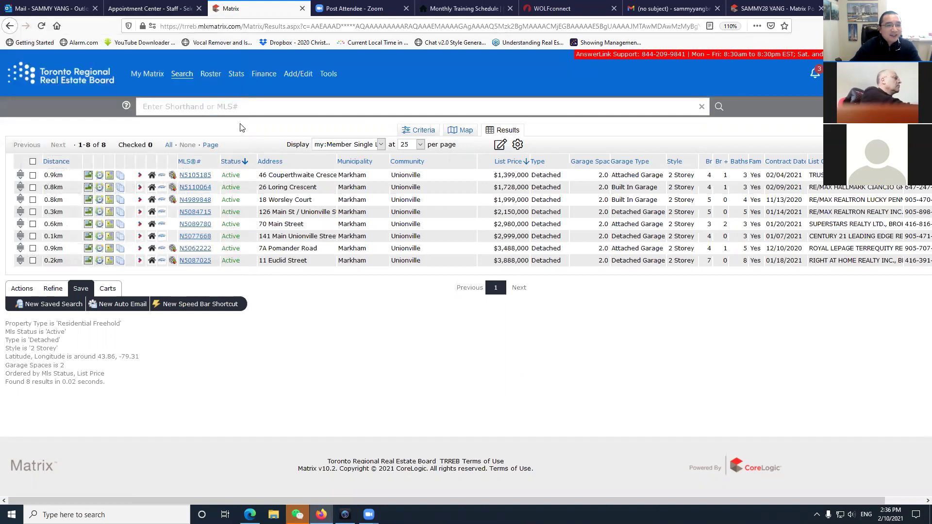
{"action": "left_click", "coordinate": [66, 79]}
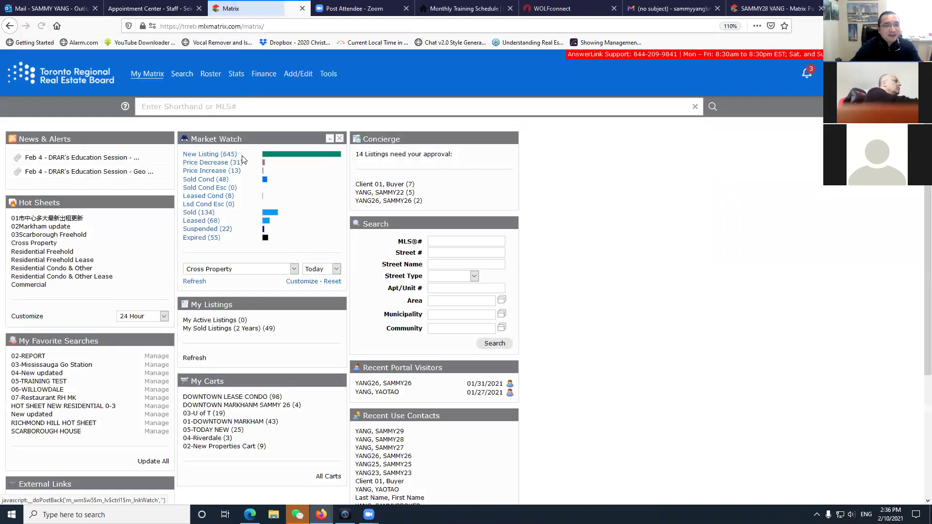
{"action": "left_click", "coordinate": [154, 107]}
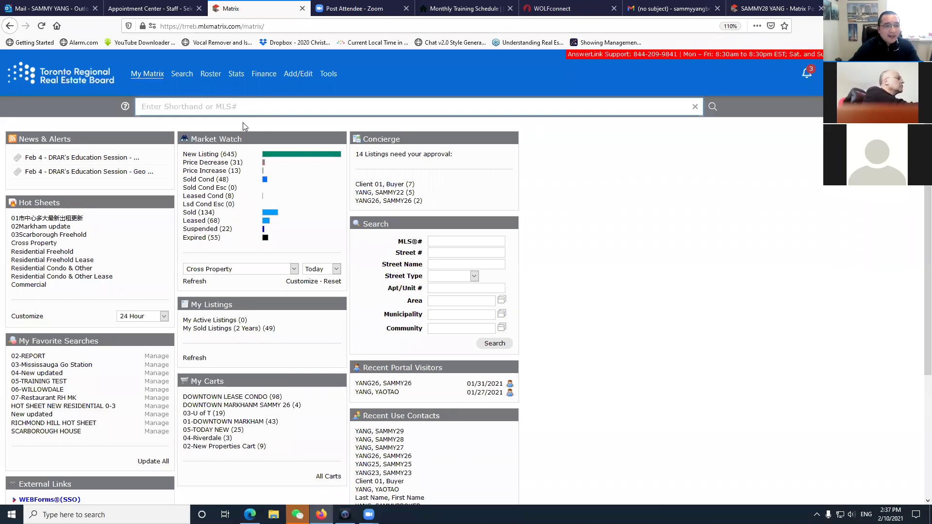
{"action": "mouse_move", "coordinate": [182, 79]}
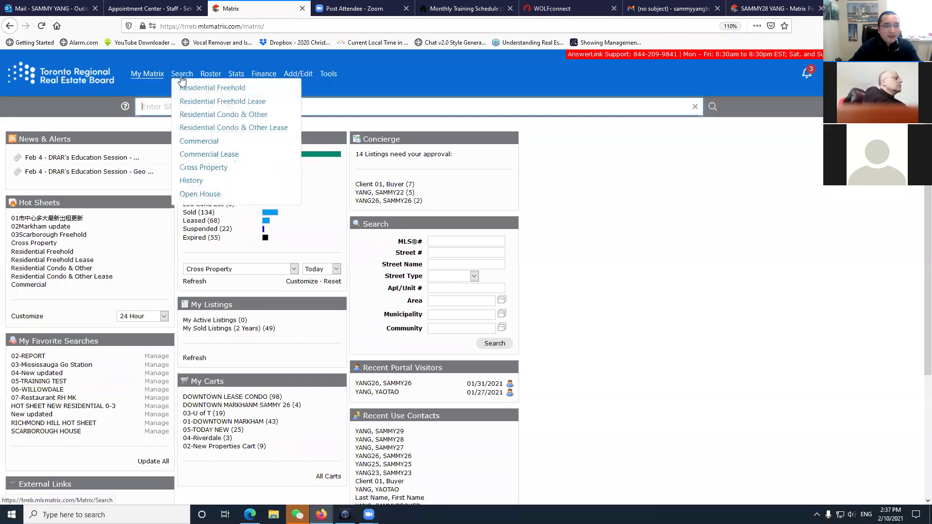
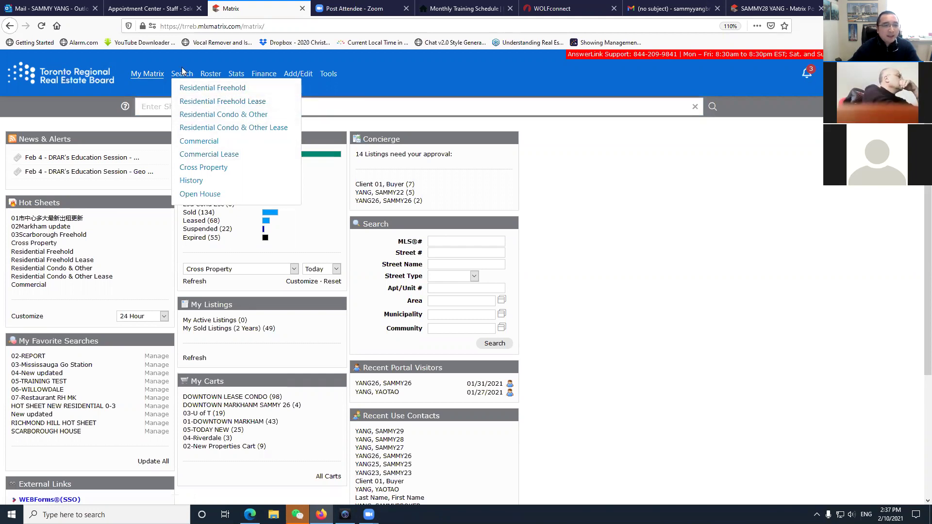
Open the Residential Freehold search form and scroll down through its criteria.
{"action": "left_click", "coordinate": [187, 88]}
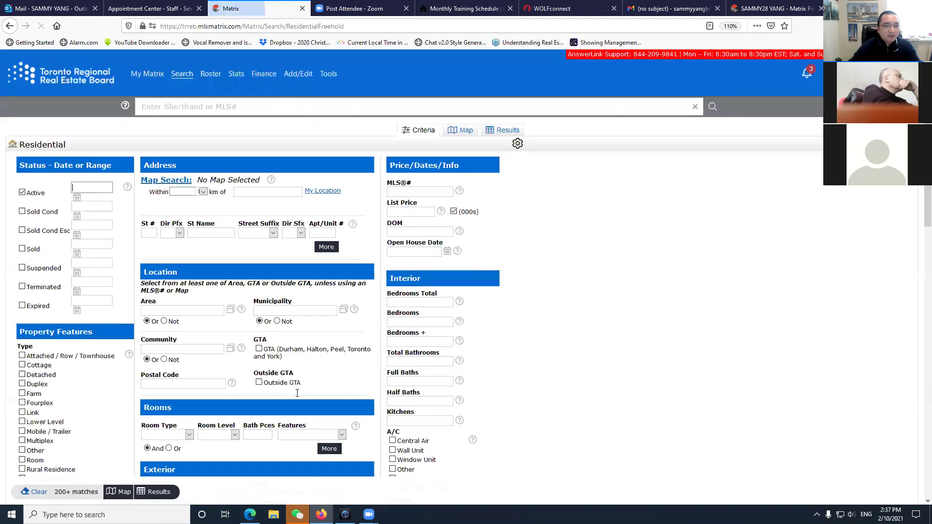
{"action": "scroll", "coordinate": [110, 295], "scroll_direction": "down", "scroll_amount": 2}
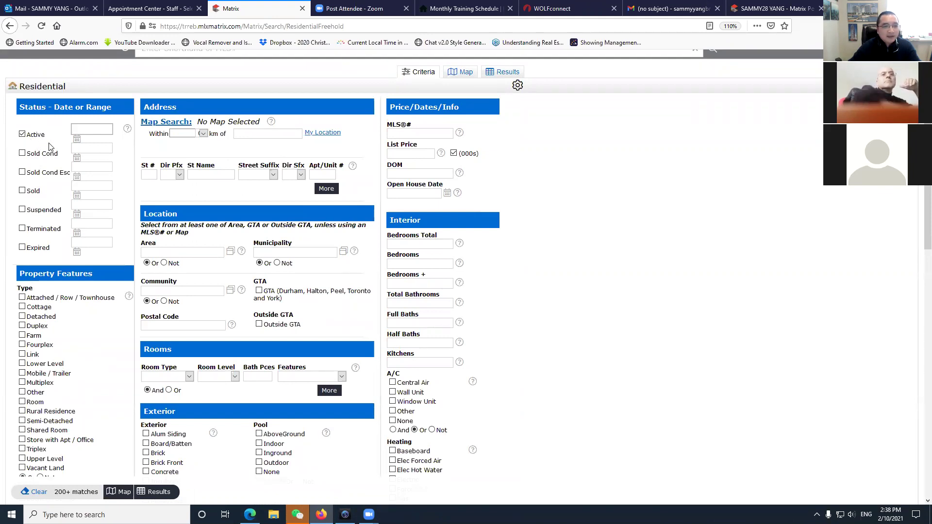
{"action": "scroll", "coordinate": [43, 145], "scroll_direction": "down", "scroll_amount": 3}
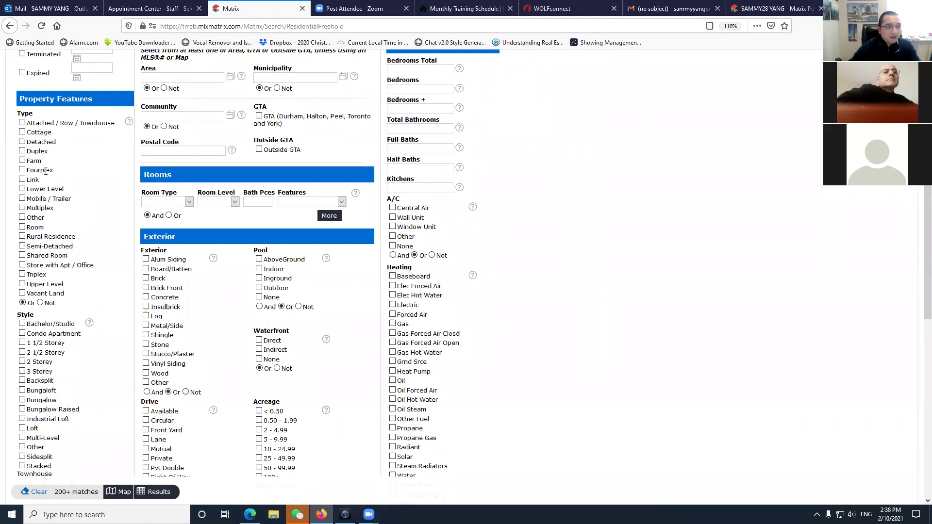
Try the Detached, Attached / Row / Townhouse and Semi-Detached property type checkboxes.
{"action": "left_click", "coordinate": [21, 141]}
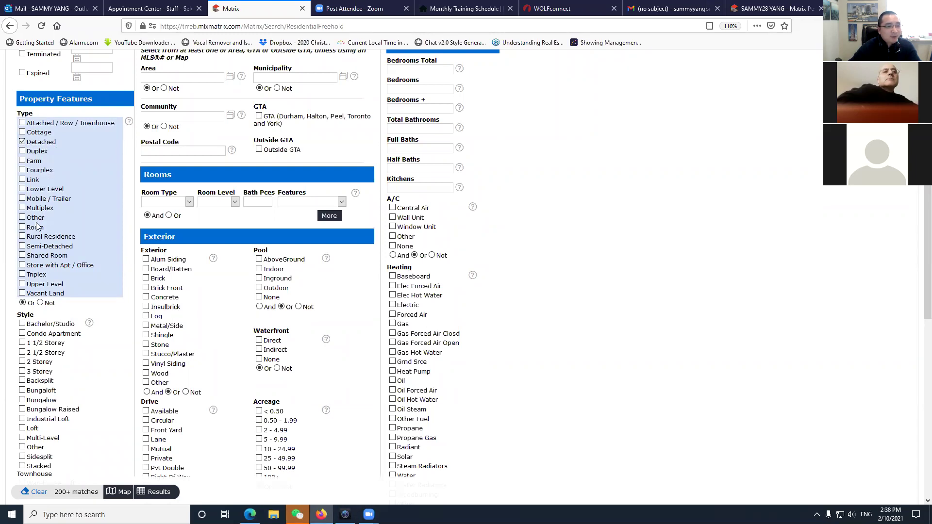
{"action": "left_click", "coordinate": [22, 141]}
{"action": "left_click", "coordinate": [22, 122]}
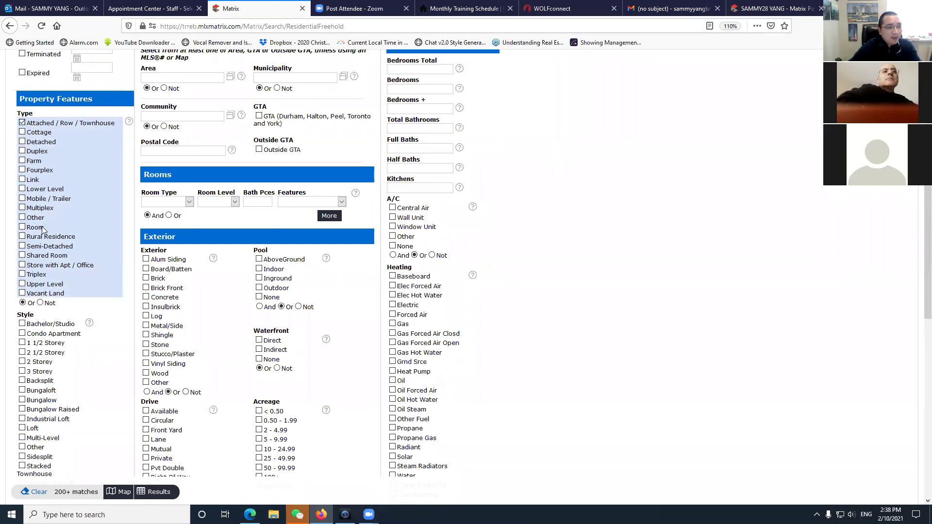
{"action": "left_click", "coordinate": [22, 124]}
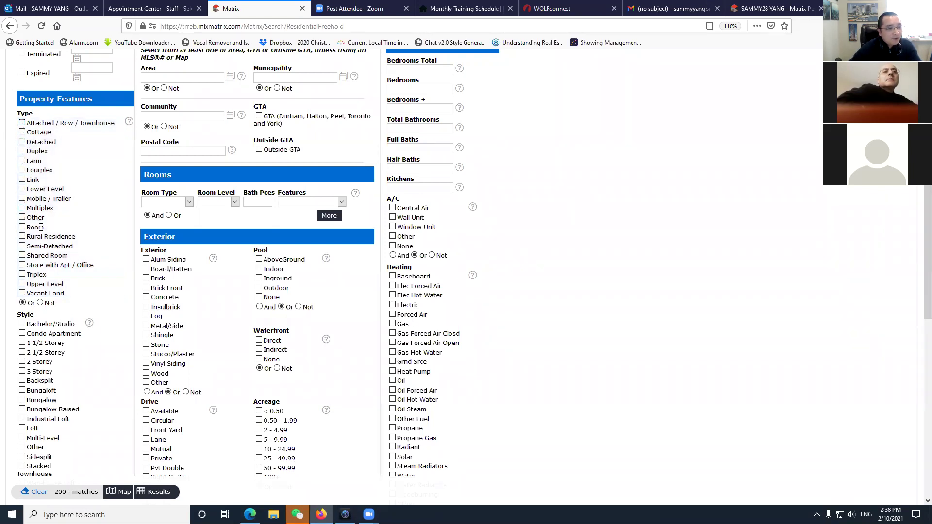
{"action": "left_click", "coordinate": [22, 247]}
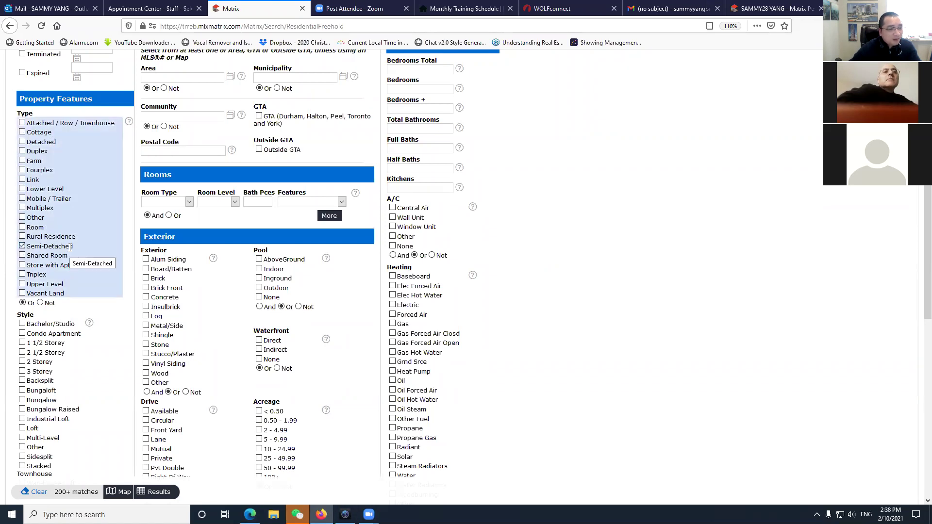
{"action": "left_click", "coordinate": [21, 246]}
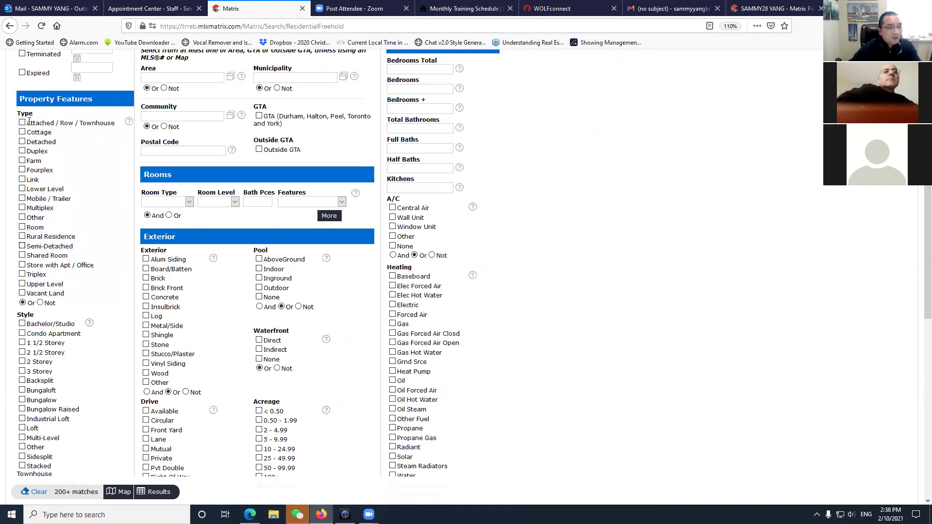
{"action": "left_click", "coordinate": [21, 123]}
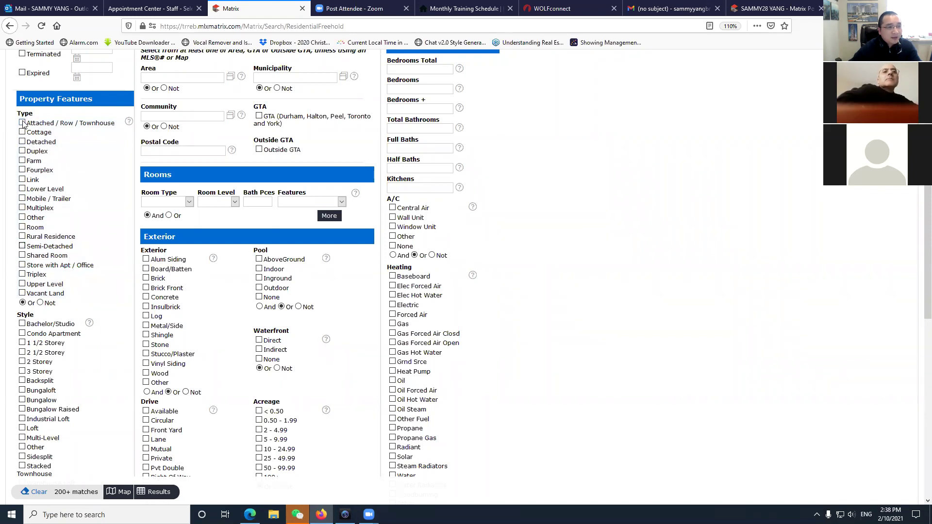
Leave only Detached checked under Type, keeping the include (Or) option selected.
{"action": "left_click", "coordinate": [22, 142]}
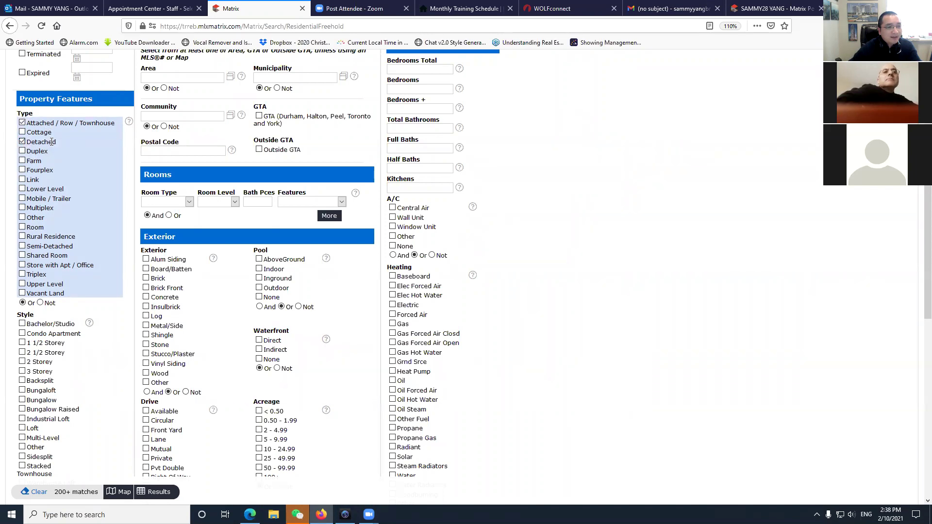
{"action": "left_click", "coordinate": [22, 179]}
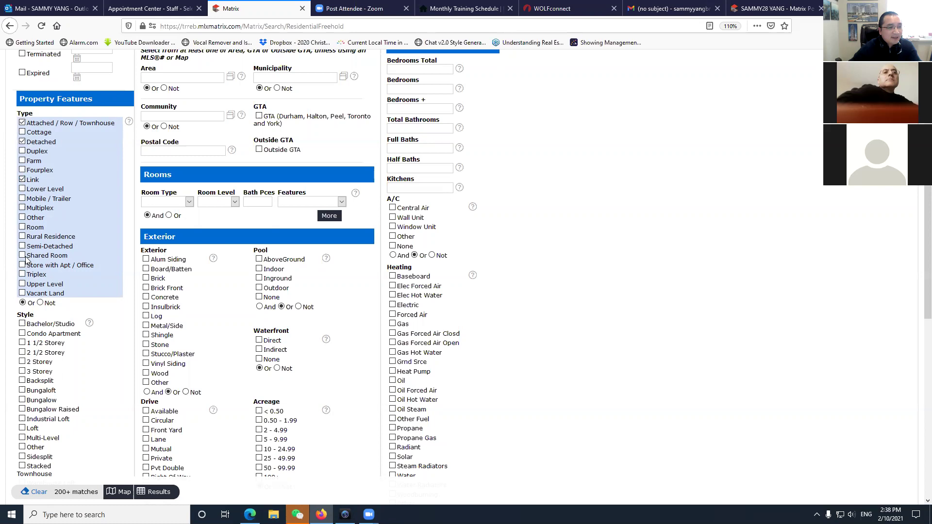
{"action": "left_click", "coordinate": [22, 247]}
{"action": "left_click", "coordinate": [22, 246]}
{"action": "left_click", "coordinate": [22, 180]}
{"action": "left_click", "coordinate": [38, 124]}
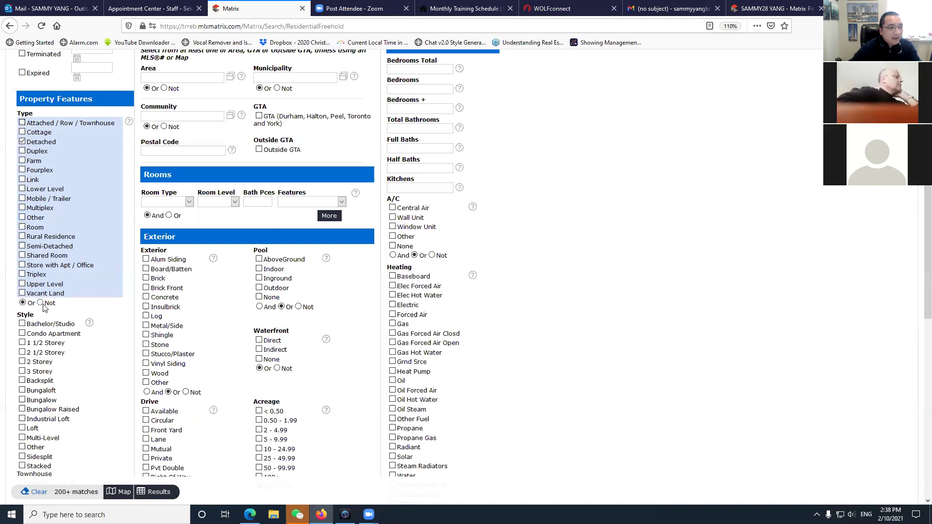
{"action": "left_click", "coordinate": [41, 303]}
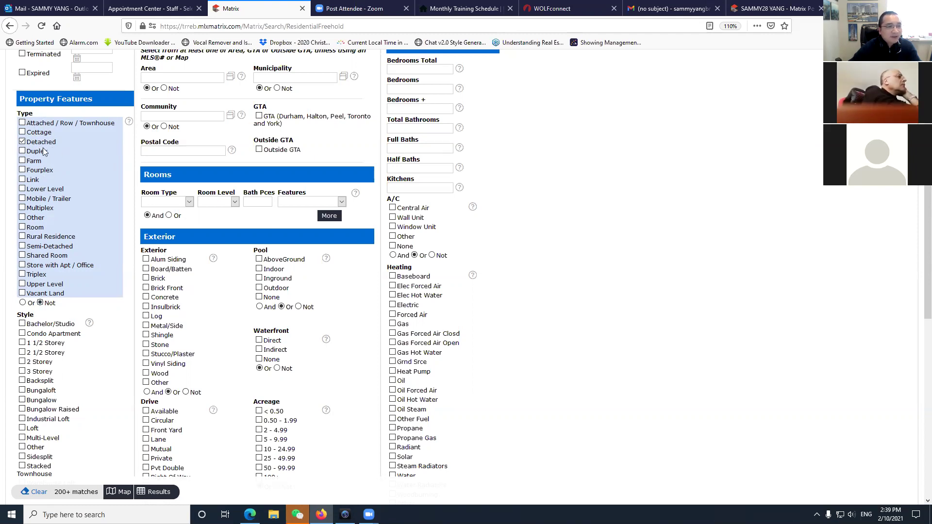
{"action": "left_click", "coordinate": [22, 302]}
Check 2 Storey under Style and scroll through the criteria form.
{"action": "left_click", "coordinate": [22, 362]}
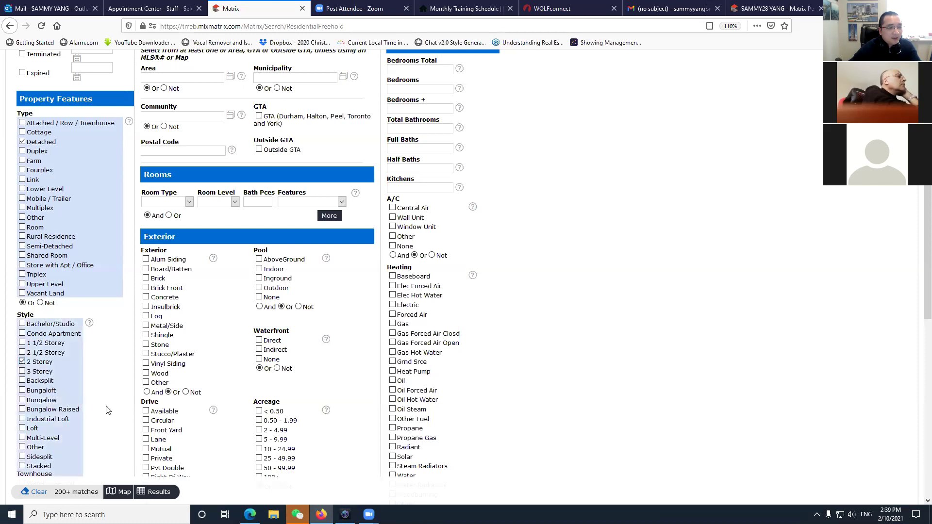
{"action": "scroll", "coordinate": [105, 405], "scroll_direction": "down", "scroll_amount": 2}
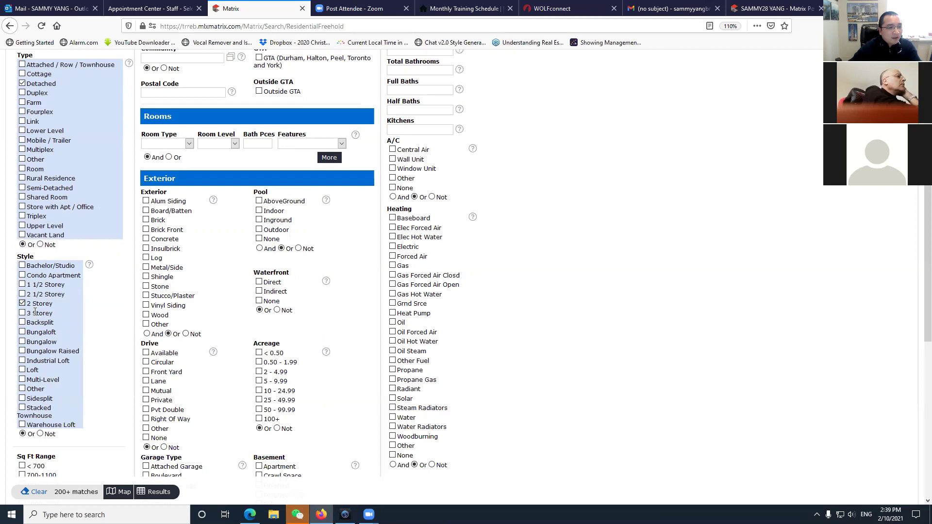
{"action": "scroll", "coordinate": [67, 344], "scroll_direction": "down", "scroll_amount": 3}
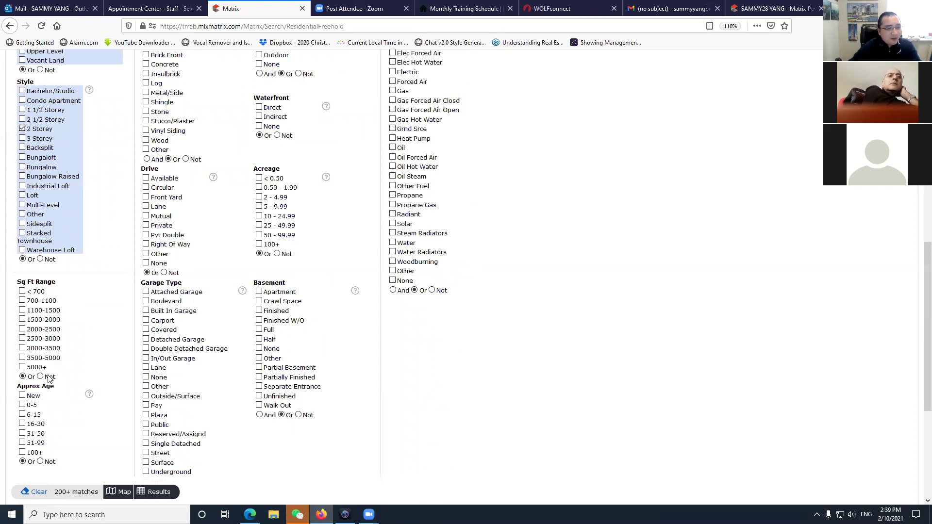
{"action": "scroll", "coordinate": [46, 414], "scroll_direction": "up", "scroll_amount": 7}
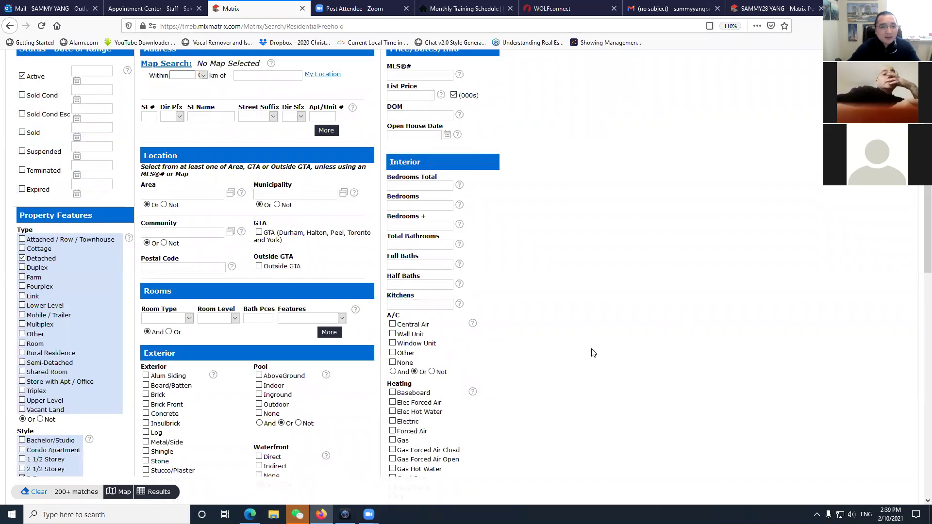
{"action": "scroll", "coordinate": [591, 348], "scroll_direction": "up", "scroll_amount": 3}
{"action": "scroll", "coordinate": [73, 297], "scroll_direction": "down", "scroll_amount": 3}
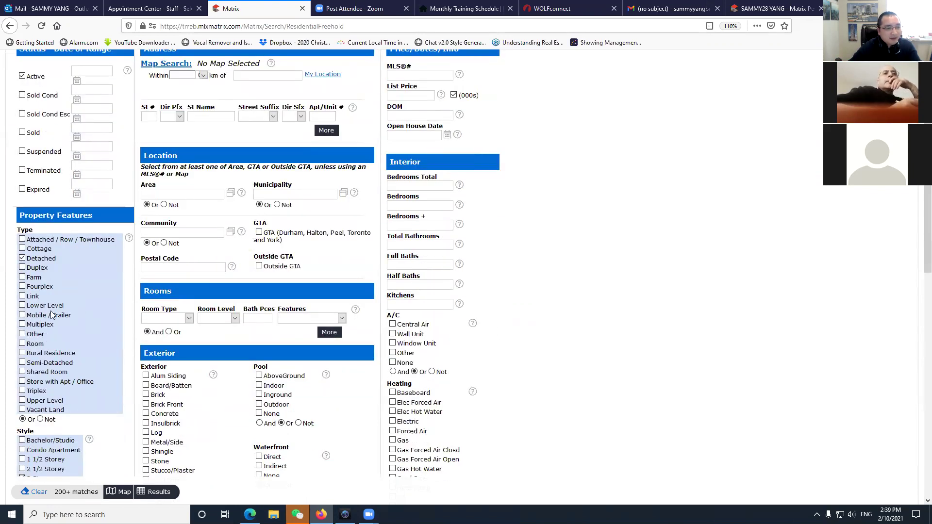
{"action": "scroll", "coordinate": [57, 268], "scroll_direction": "down", "scroll_amount": 2}
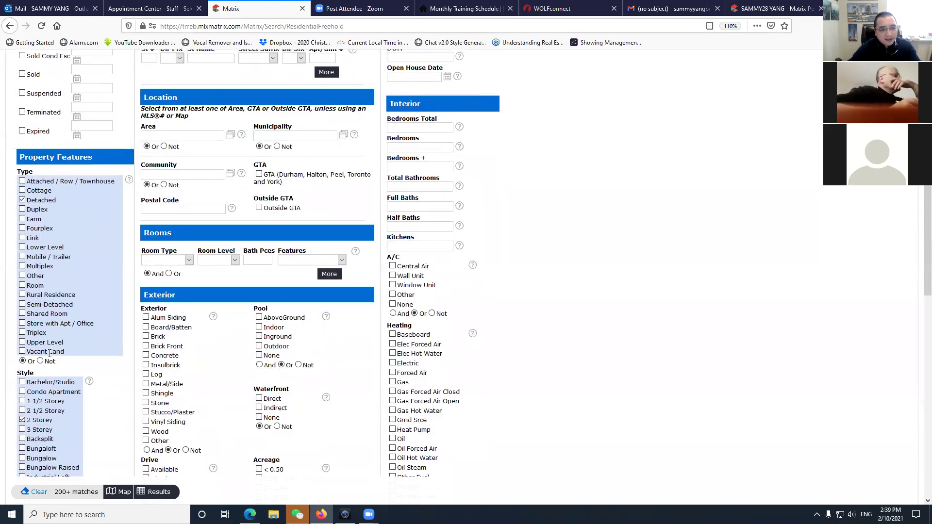
{"action": "scroll", "coordinate": [243, 340], "scroll_direction": "up", "scroll_amount": 5}
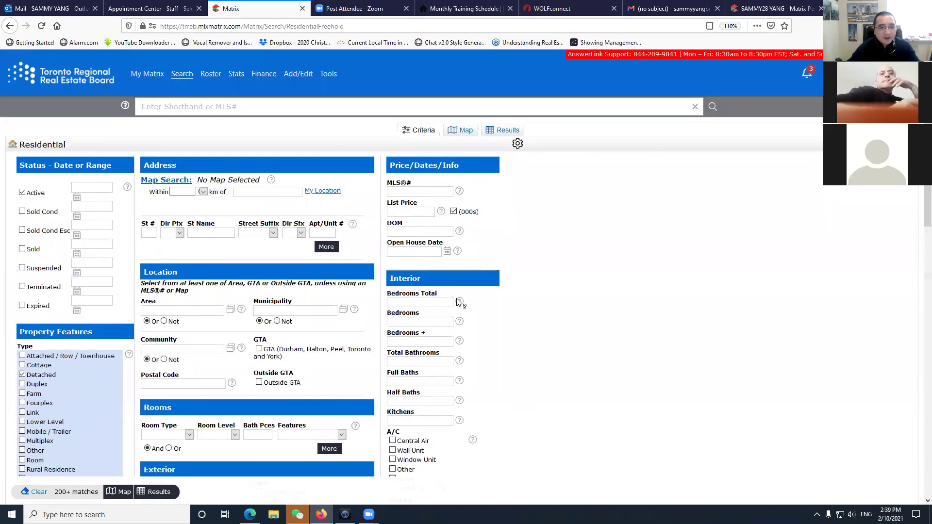
Enter 1500- in the List Price field for a $1.5M minimum.
{"action": "left_click", "coordinate": [420, 212]}
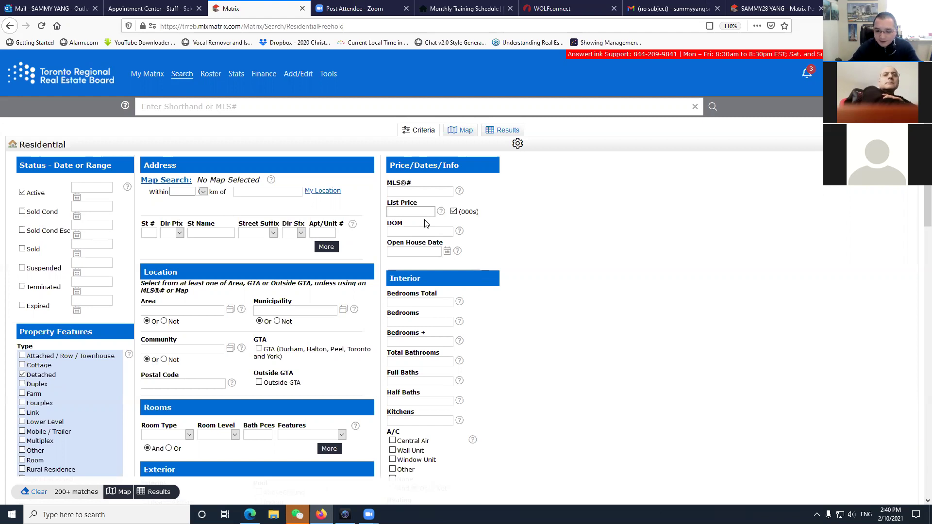
{"action": "type", "text": "1"}
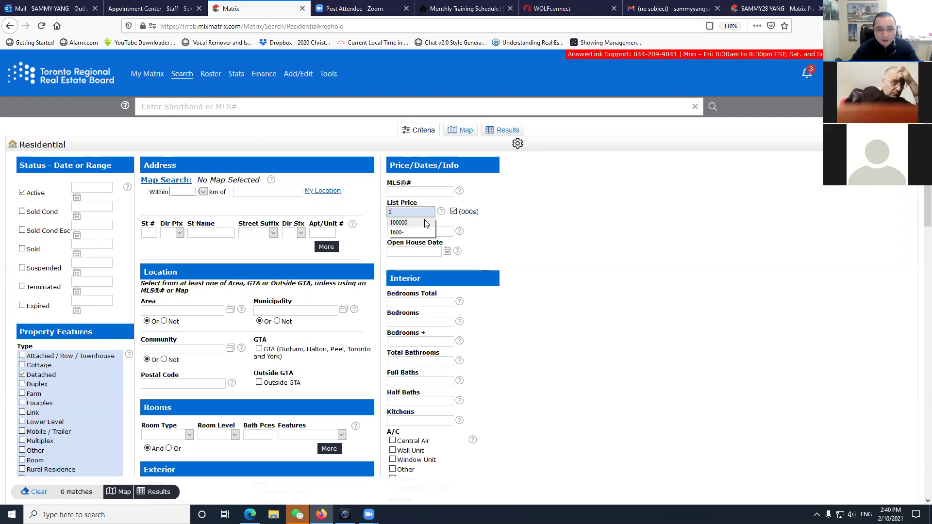
{"action": "type", "text": "500"}
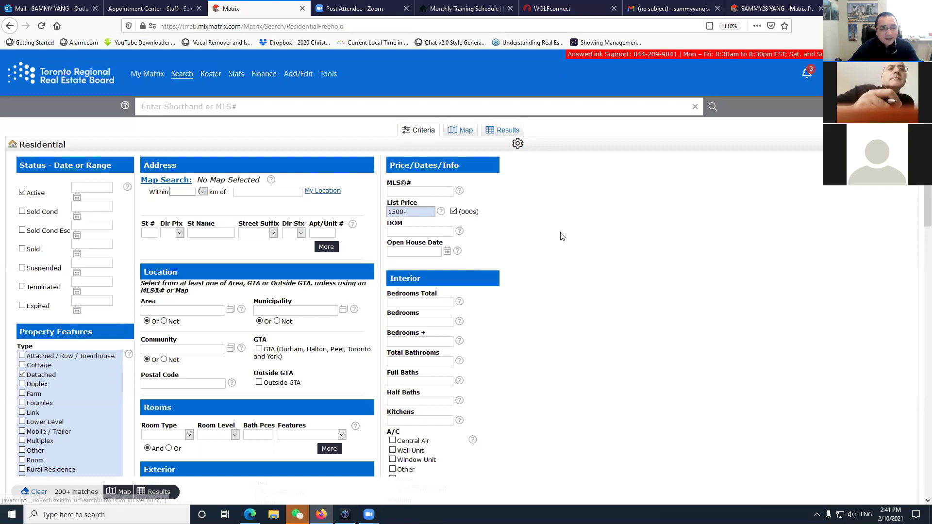
{"action": "type", "text": "-"}
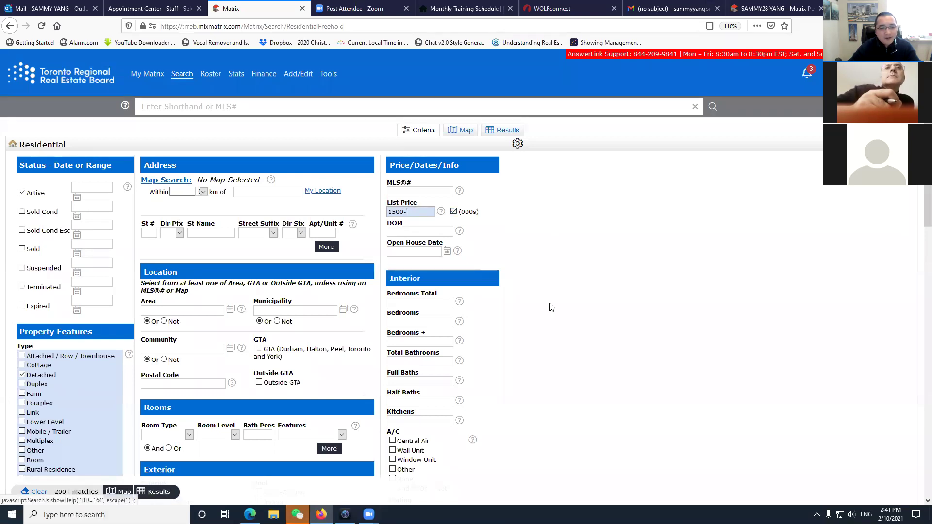
{"action": "scroll", "coordinate": [550, 304], "scroll_direction": "down", "scroll_amount": 2}
Set Bedrooms to 4 and Total Bathrooms to 3 in the criteria.
{"action": "left_click", "coordinate": [427, 207]}
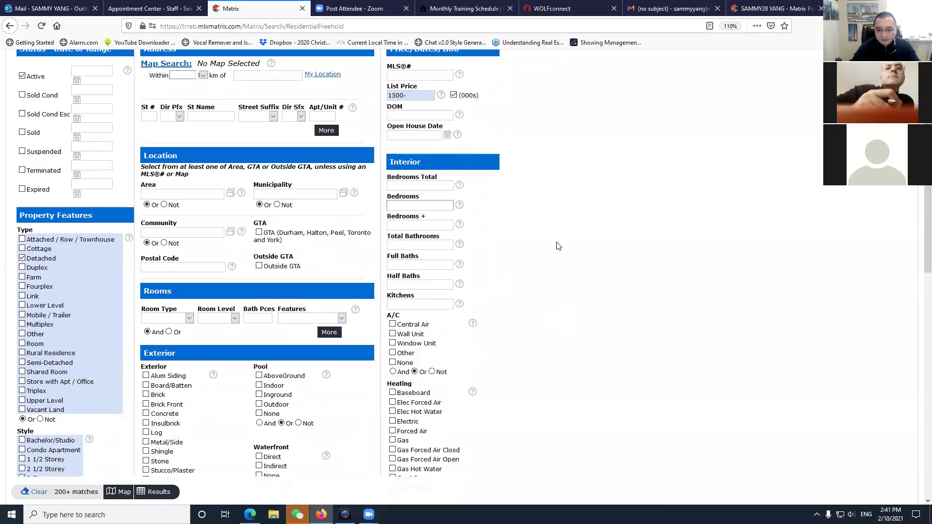
{"action": "type", "text": "4+"}
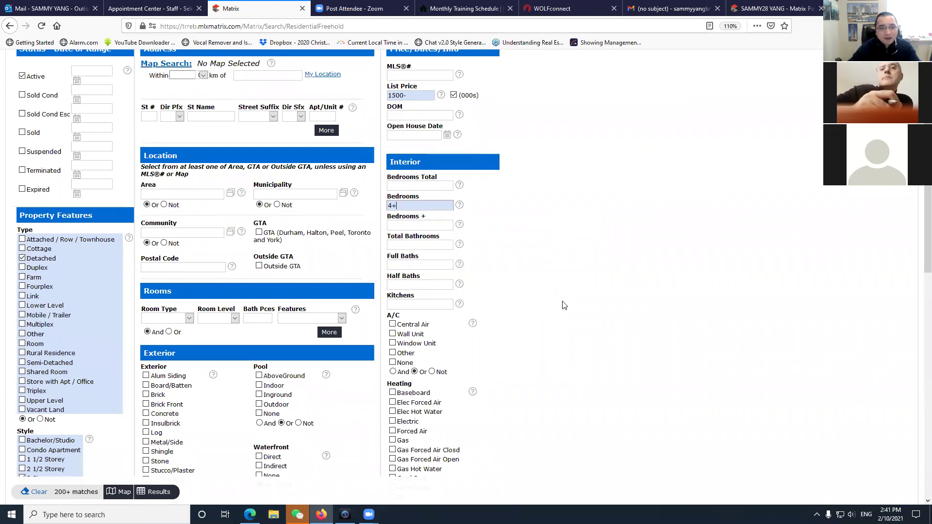
{"action": "left_click", "coordinate": [424, 244]}
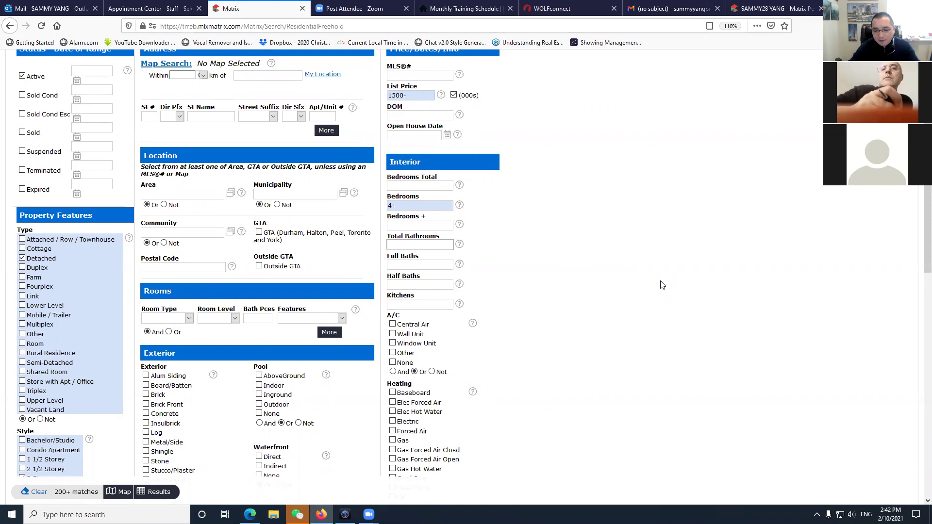
{"action": "type", "text": "3+"}
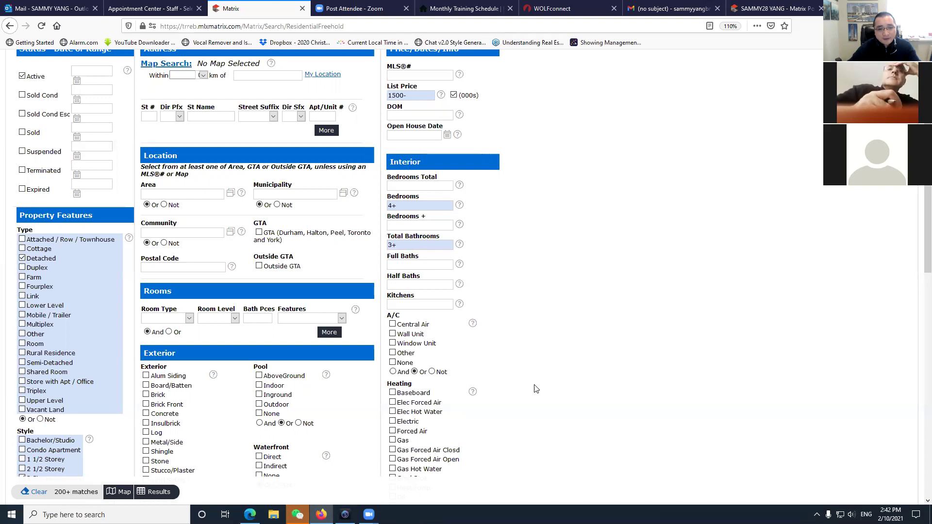
{"action": "scroll", "coordinate": [528, 403], "scroll_direction": "down", "scroll_amount": 3}
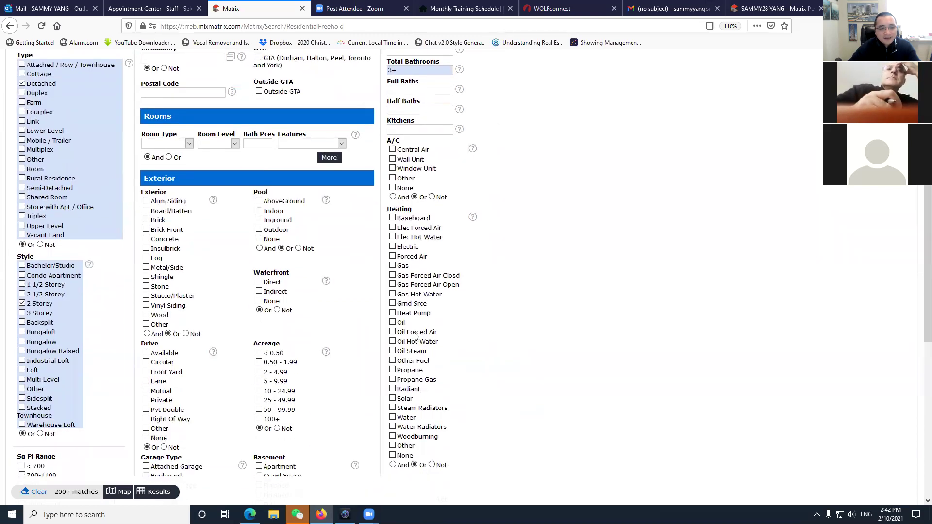
{"action": "scroll", "coordinate": [306, 367], "scroll_direction": "up", "scroll_amount": 5}
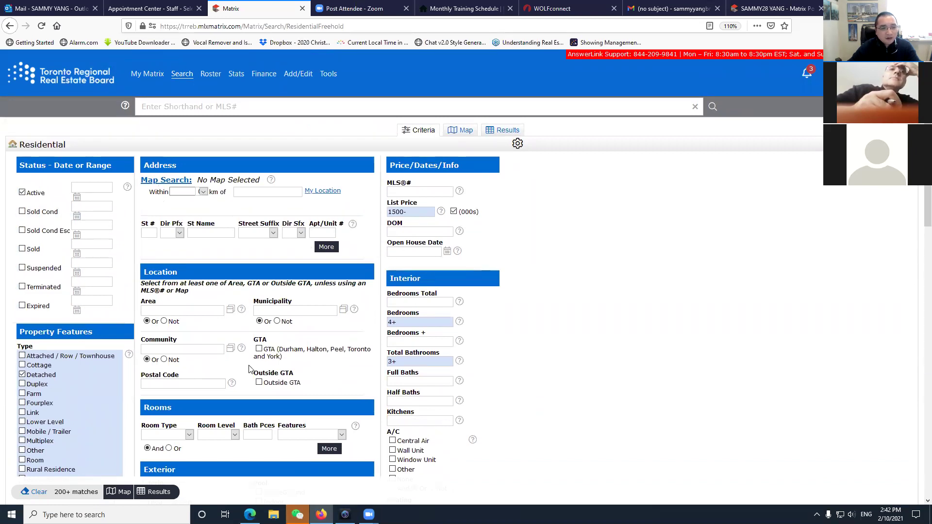
{"action": "scroll", "coordinate": [250, 368], "scroll_direction": "down", "scroll_amount": 1}
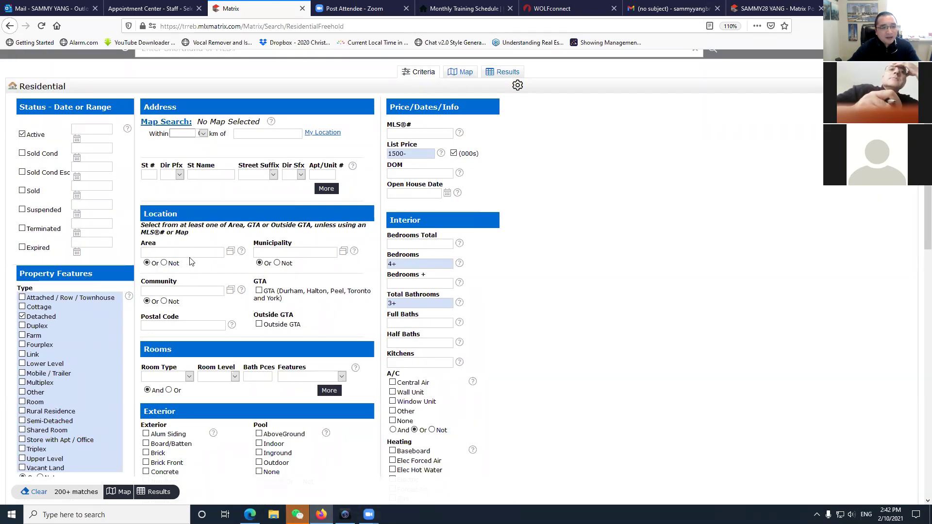
Open the Area value lookup list, then cancel it, leaving Area blank.
{"action": "left_click", "coordinate": [231, 251]}
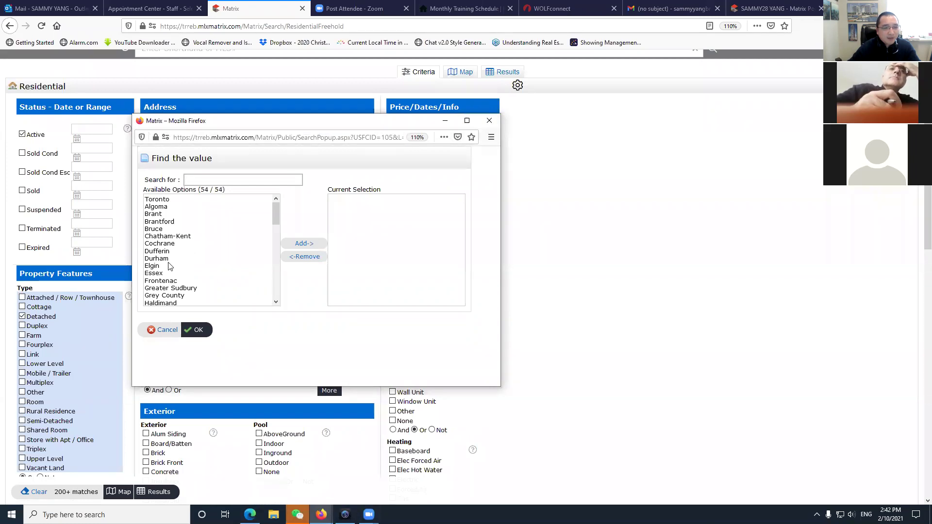
{"action": "scroll", "coordinate": [170, 267], "scroll_direction": "down", "scroll_amount": 10}
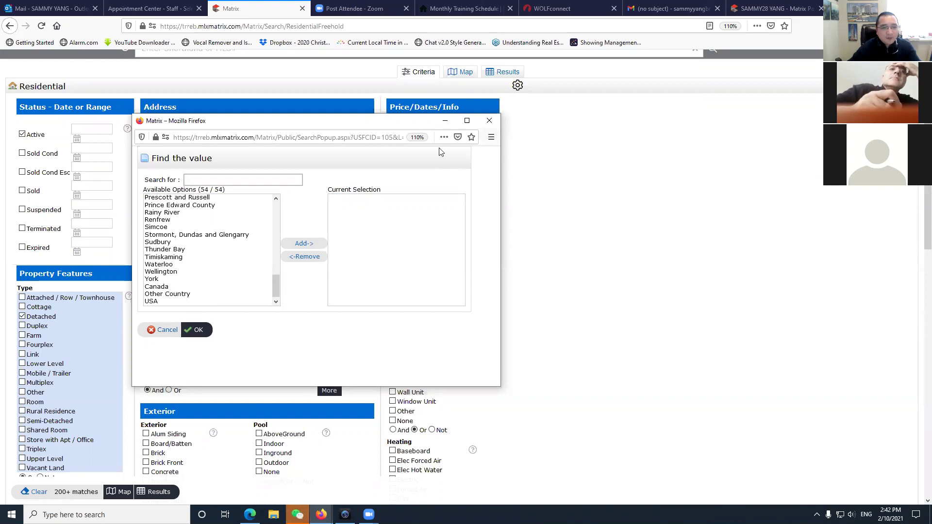
{"action": "left_click", "coordinate": [480, 118]}
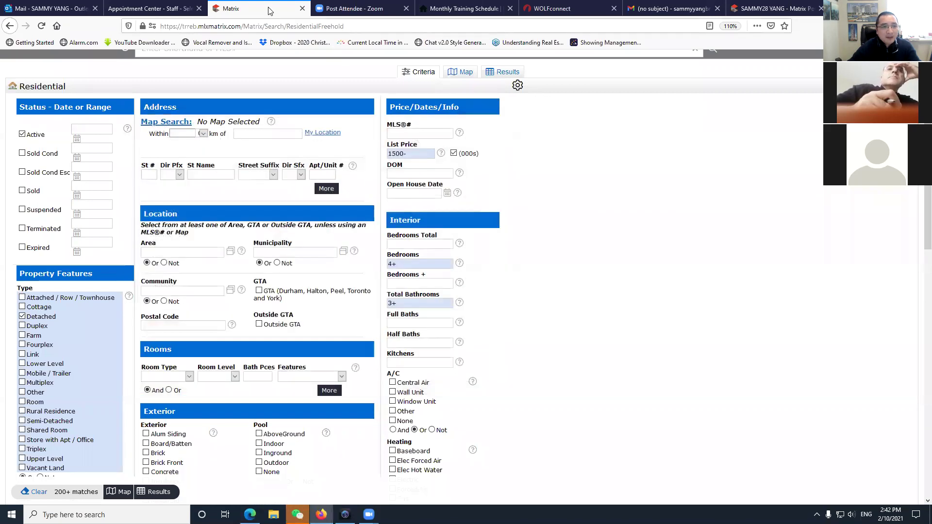
{"action": "right_click", "coordinate": [270, 9]}
Duplicate the Matrix tab and open the Tools page of system links.
{"action": "left_click", "coordinate": [302, 47]}
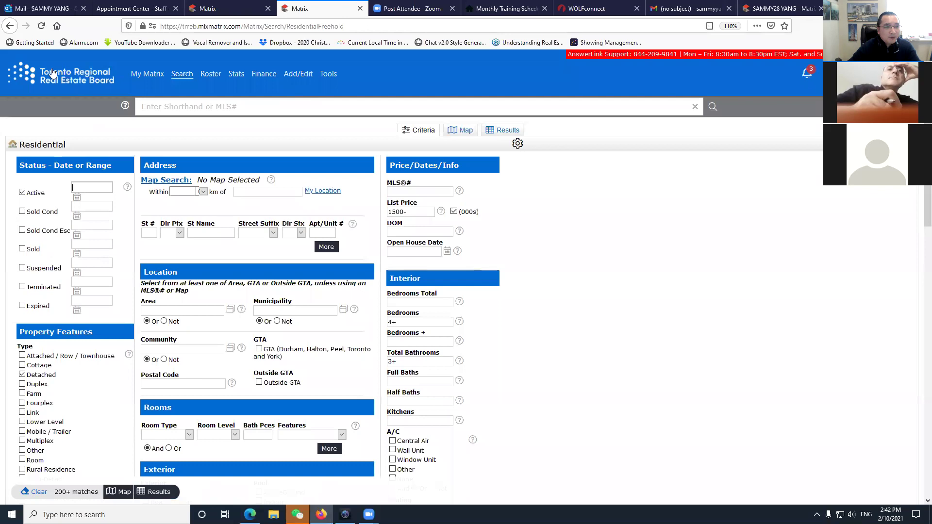
{"action": "scroll", "coordinate": [111, 344], "scroll_direction": "down", "scroll_amount": 3}
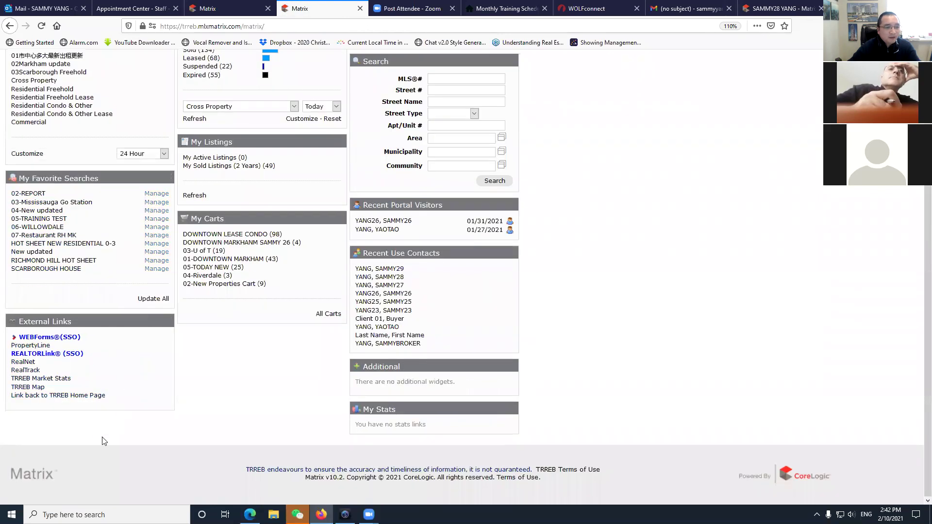
{"action": "scroll", "coordinate": [78, 425], "scroll_direction": "up", "scroll_amount": 3}
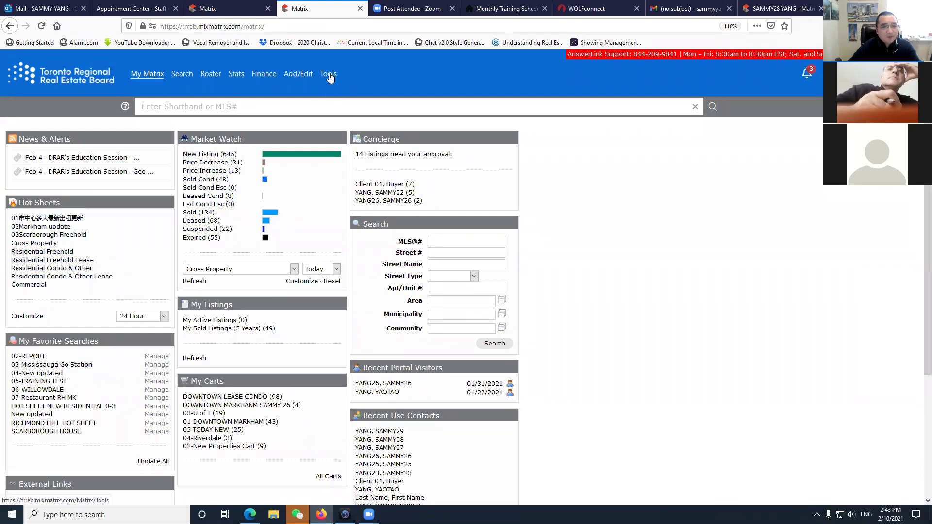
{"action": "left_click", "coordinate": [329, 78]}
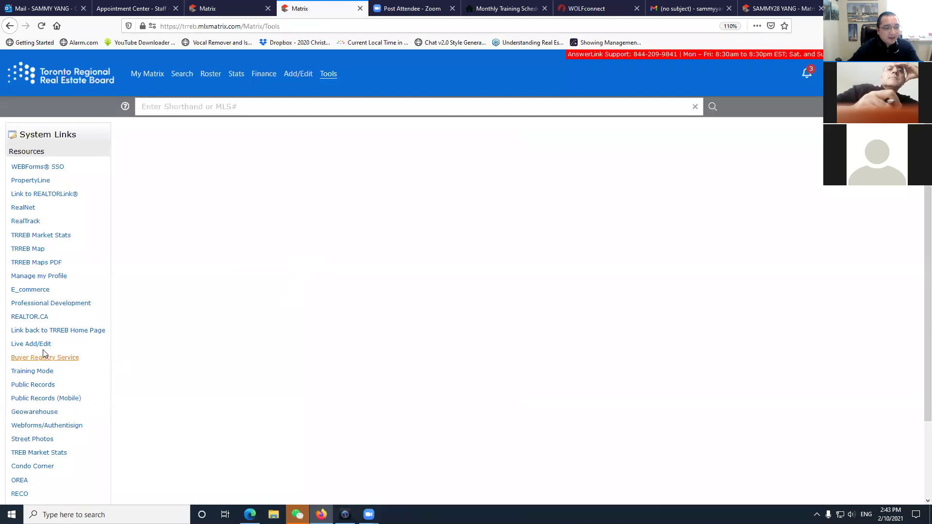
Open the TREB Community Map and turn on the Area and Municipalities layers.
{"action": "left_click", "coordinate": [29, 249]}
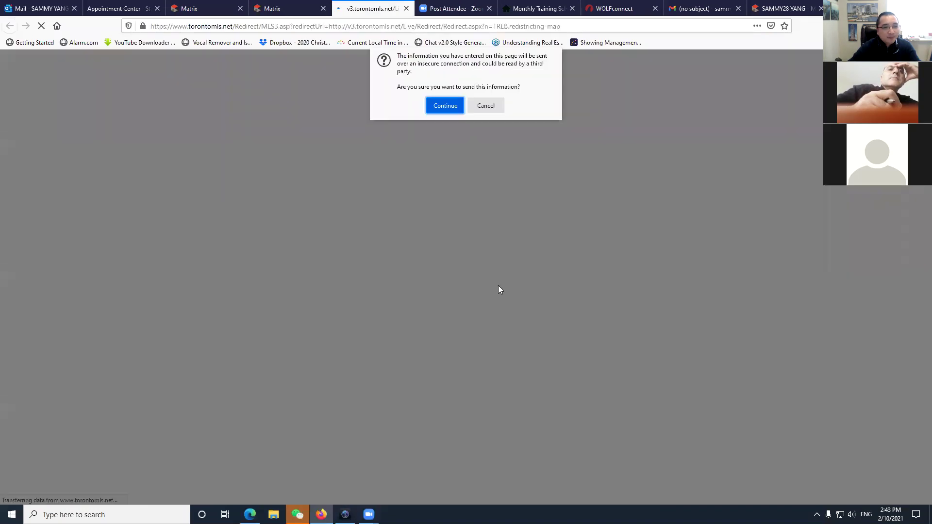
{"action": "key", "text": "Return"}
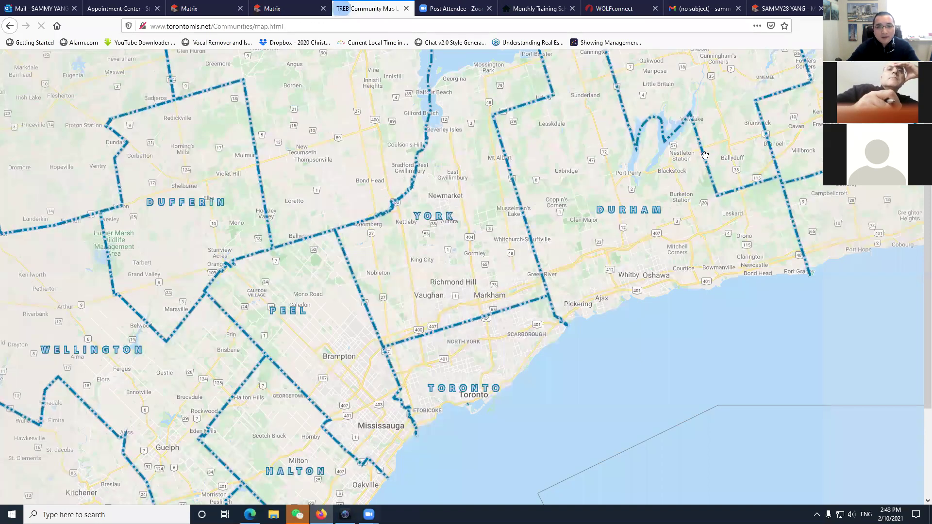
{"action": "left_click", "coordinate": [741, 87]}
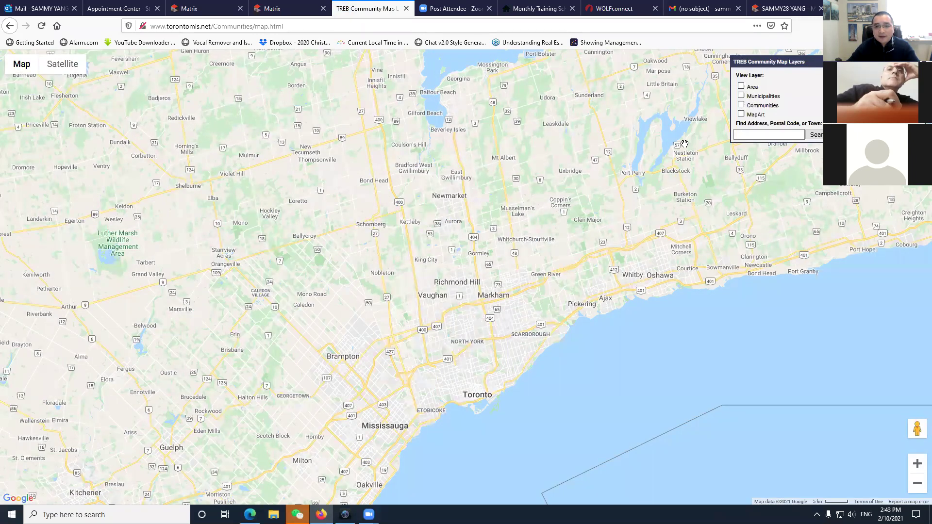
{"action": "scroll", "coordinate": [478, 264], "scroll_direction": "down", "scroll_amount": 1}
{"action": "scroll", "coordinate": [483, 261], "scroll_direction": "up", "scroll_amount": 1}
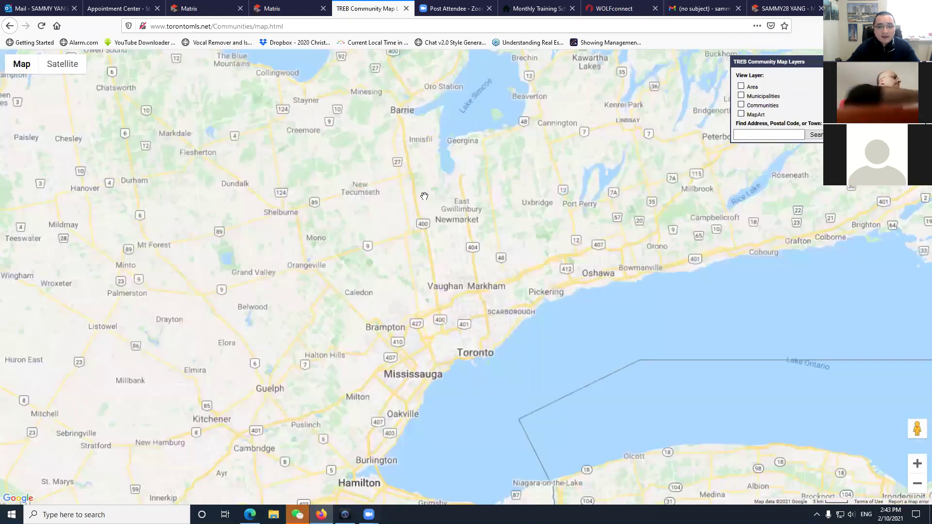
{"action": "left_click", "coordinate": [741, 87]}
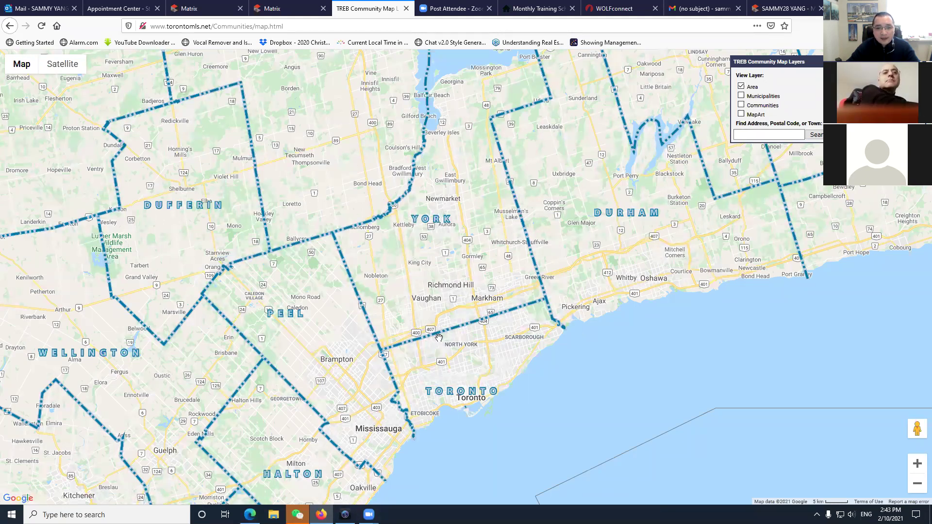
{"action": "left_click", "coordinate": [742, 96]}
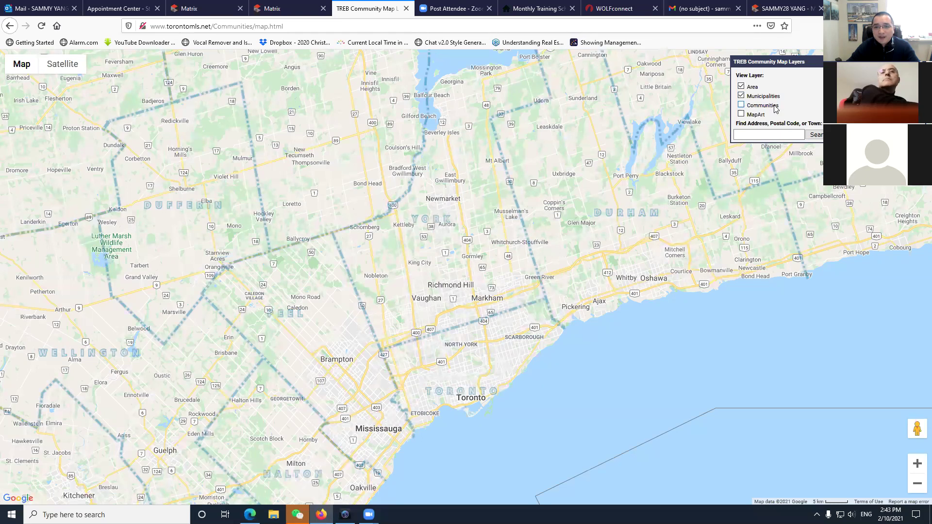
{"action": "scroll", "coordinate": [477, 348], "scroll_direction": "up", "scroll_amount": 1}
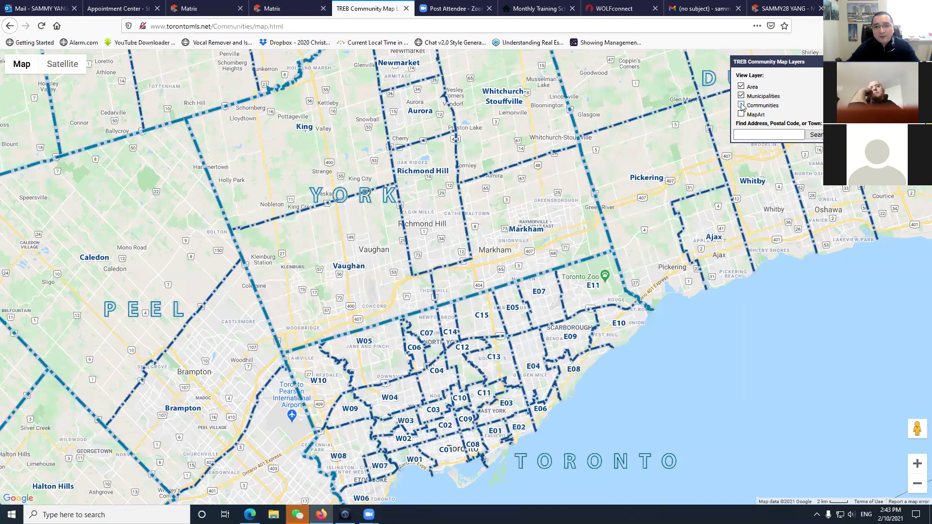
Zoom and pan to northern Markham around Berczy Village, Wismer Commons and Raymerville.
{"action": "left_click", "coordinate": [741, 105]}
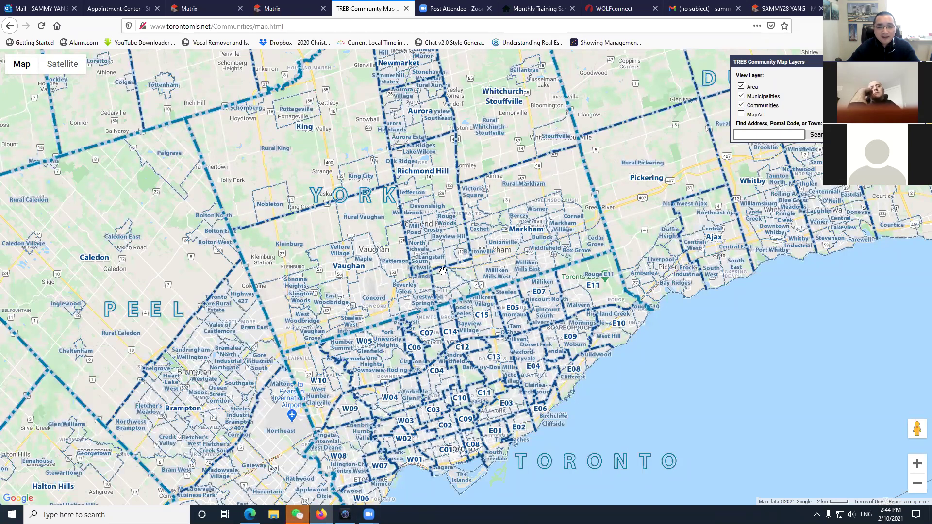
{"action": "scroll", "coordinate": [454, 262], "scroll_direction": "up", "scroll_amount": 1}
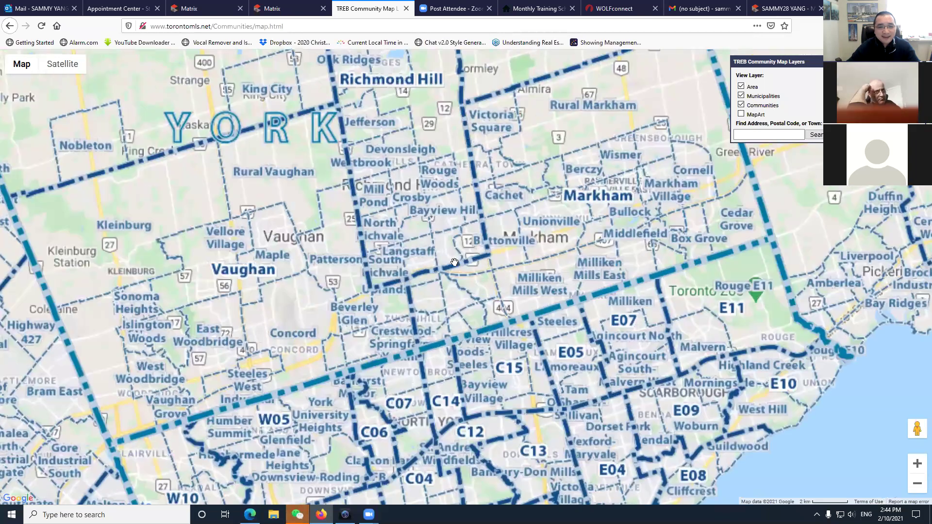
{"action": "left_click", "coordinate": [742, 105]}
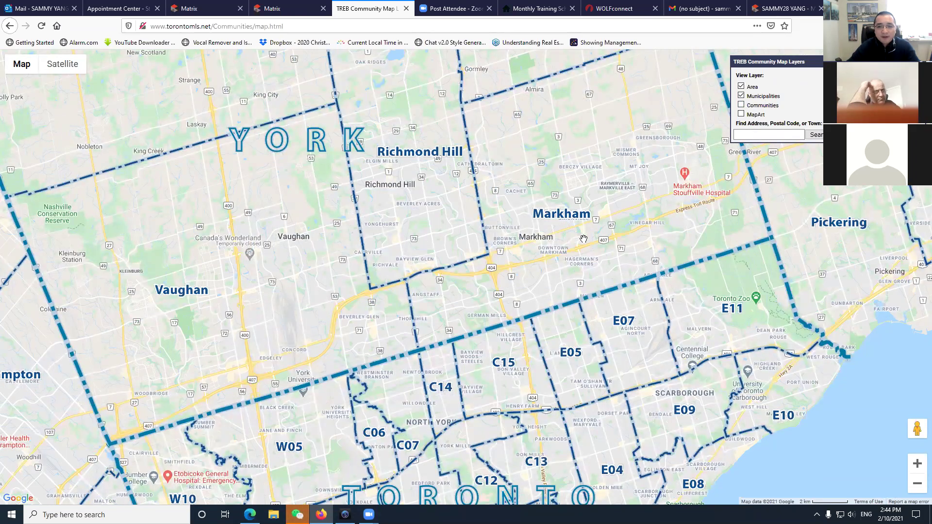
{"action": "left_click_drag", "start_coordinate": [578, 239], "coordinate": [517, 240]}
{"action": "scroll", "coordinate": [500, 235], "scroll_direction": "up", "scroll_amount": 2}
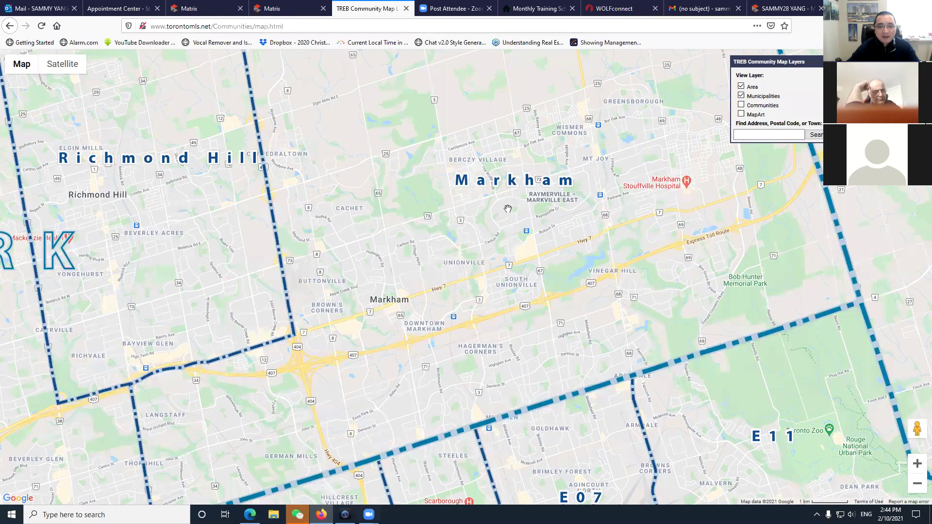
{"action": "scroll", "coordinate": [507, 209], "scroll_direction": "up", "scroll_amount": 1}
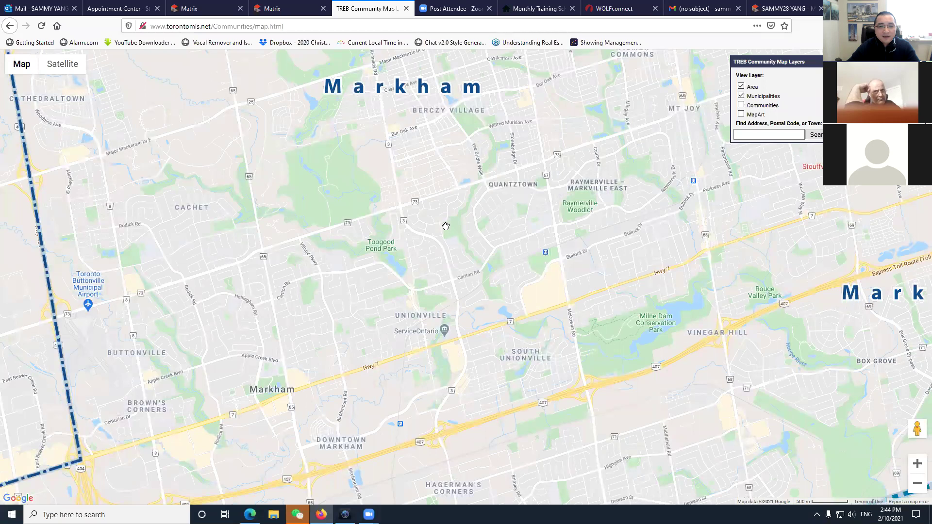
{"action": "left_click_drag", "start_coordinate": [437, 242], "coordinate": [414, 276]}
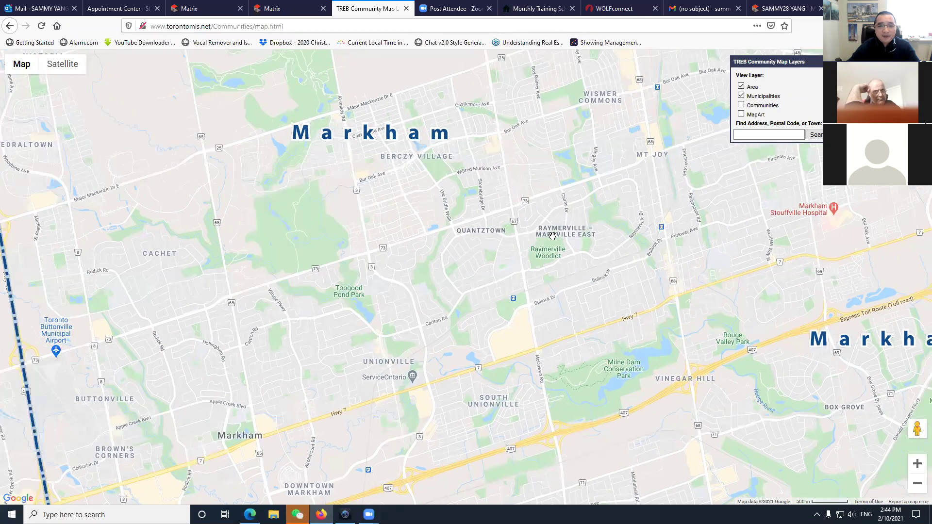
{"action": "left_click_drag", "start_coordinate": [549, 236], "coordinate": [470, 274]}
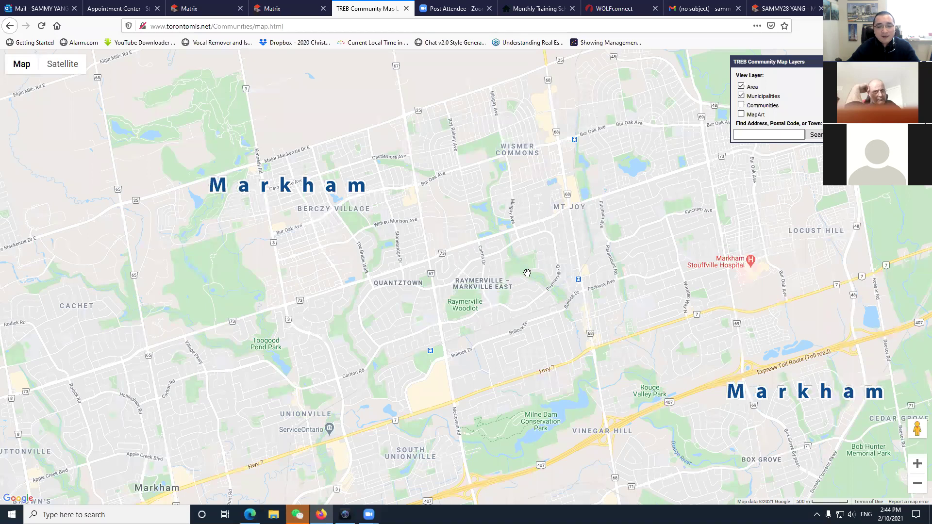
{"action": "scroll", "coordinate": [448, 266], "scroll_direction": "down", "scroll_amount": 1}
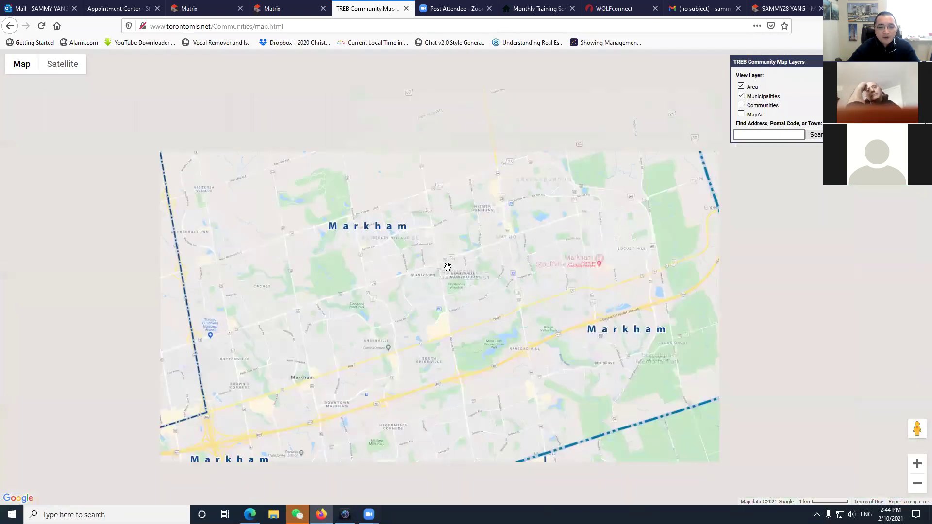
{"action": "scroll", "coordinate": [488, 261], "scroll_direction": "up", "scroll_amount": 1}
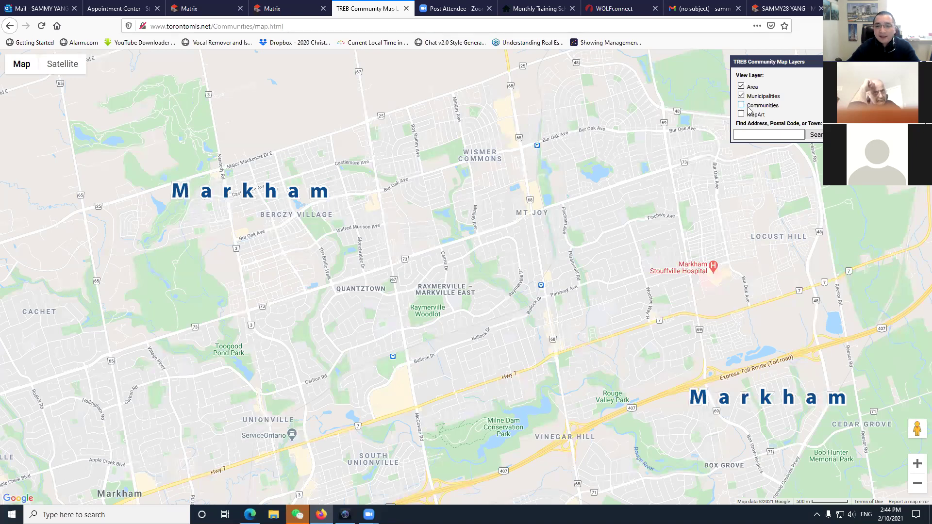
Turn on the Communities layer and centre the map on Wismer, Berczy and Greensborough.
{"action": "left_click", "coordinate": [741, 105]}
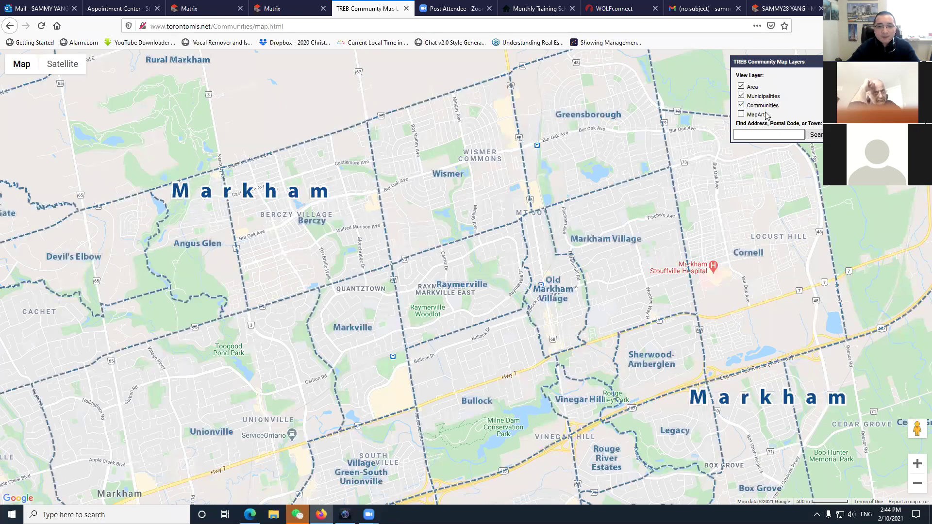
{"action": "scroll", "coordinate": [366, 226], "scroll_direction": "up", "scroll_amount": 2}
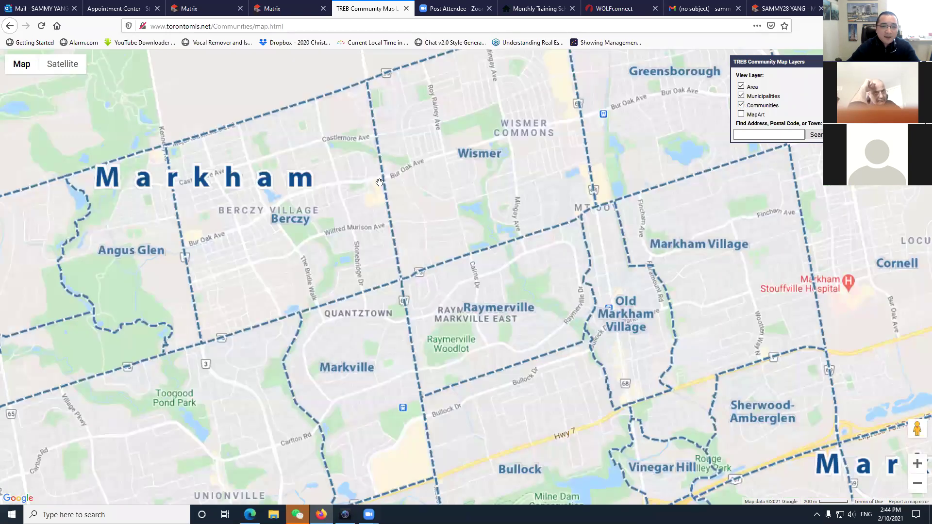
{"action": "left_click_drag", "start_coordinate": [509, 131], "coordinate": [515, 256]}
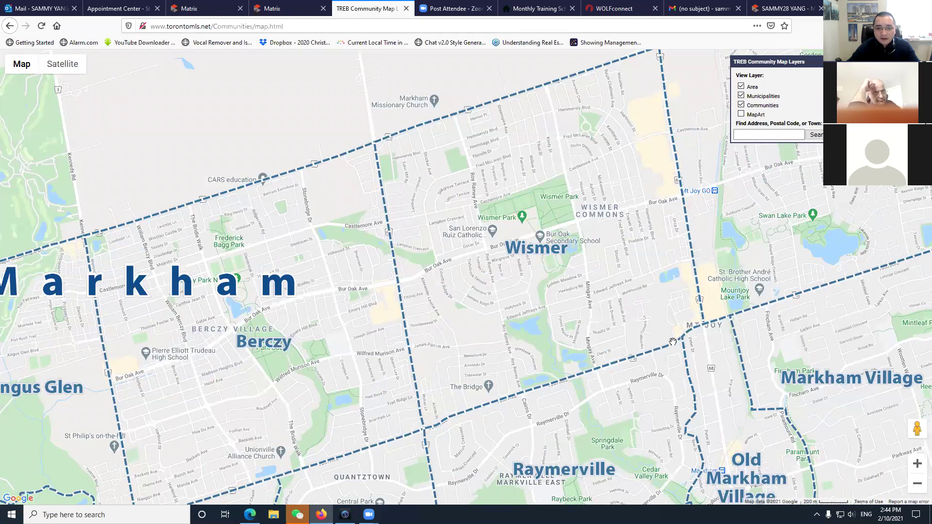
{"action": "left_click_drag", "start_coordinate": [637, 223], "coordinate": [407, 277]}
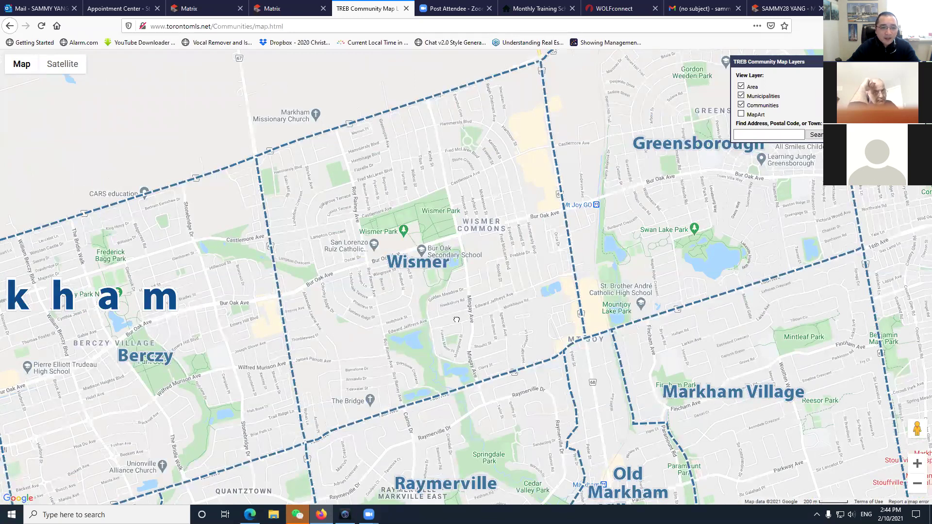
{"action": "left_click_drag", "start_coordinate": [407, 325], "coordinate": [495, 296]}
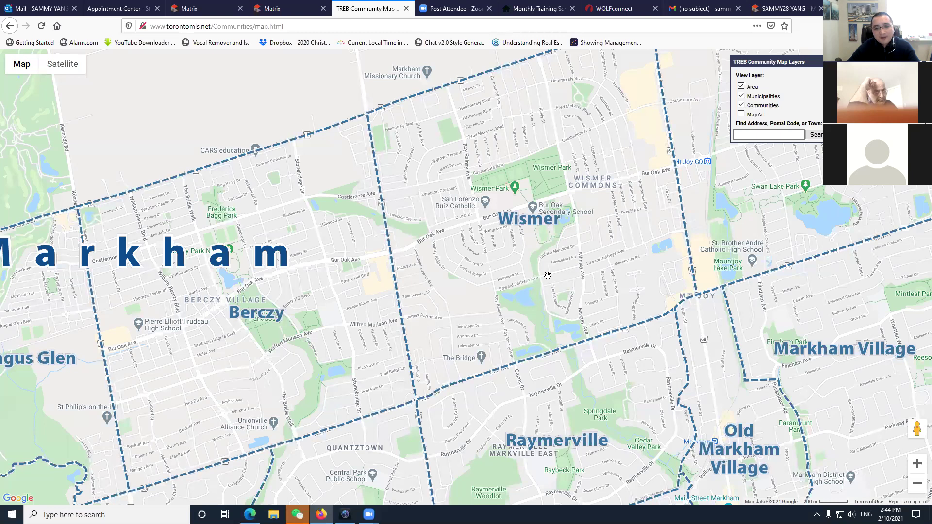
{"action": "scroll", "coordinate": [548, 276], "scroll_direction": "down", "scroll_amount": 1}
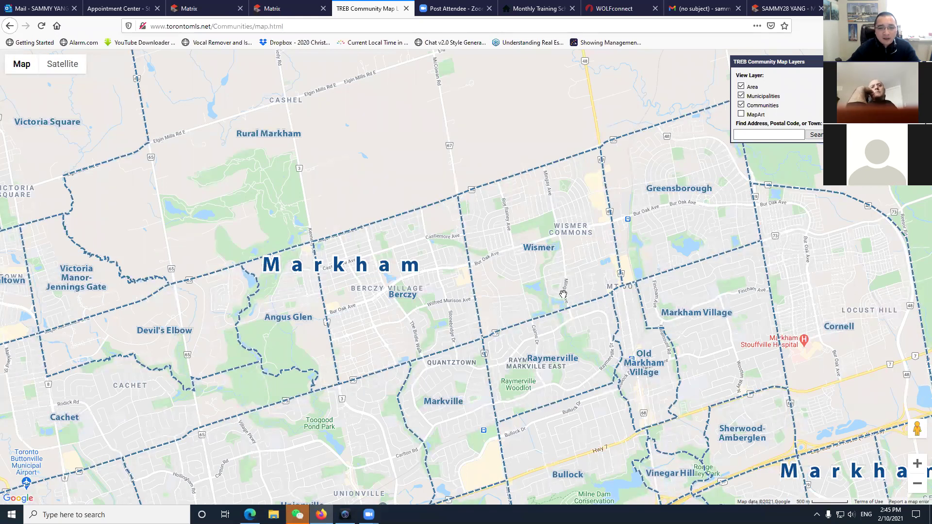
Close the extra Matrix tools tab and return to the residential search form.
{"action": "left_click", "coordinate": [285, 10]}
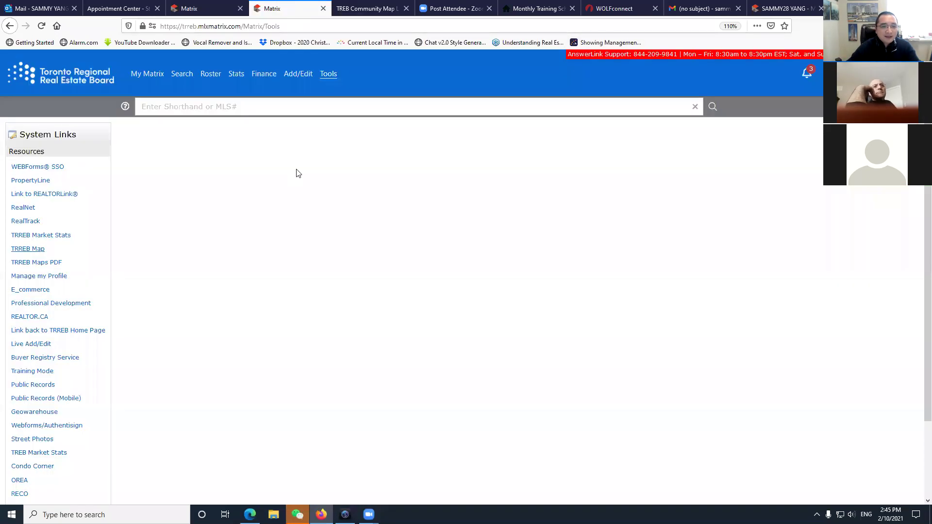
{"action": "left_click", "coordinate": [209, 8]}
{"action": "left_click", "coordinate": [289, 15]}
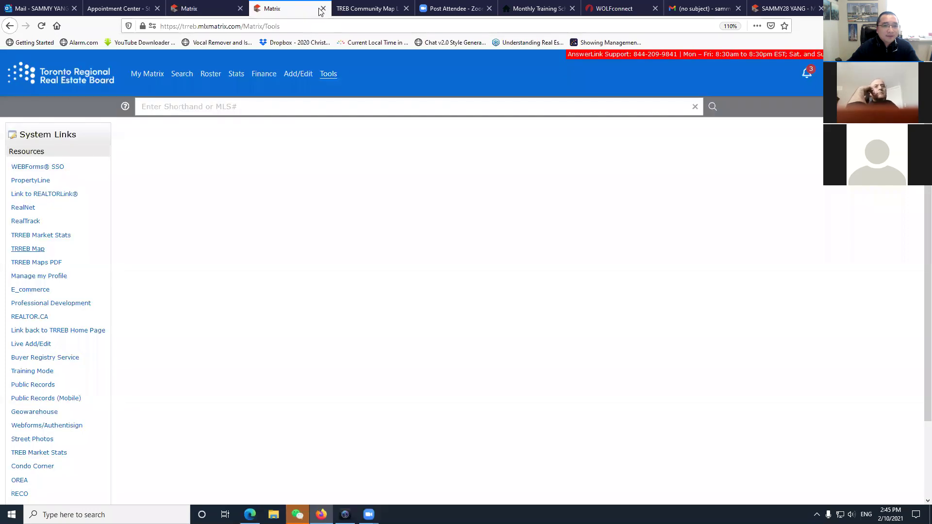
{"action": "left_click", "coordinate": [323, 8]}
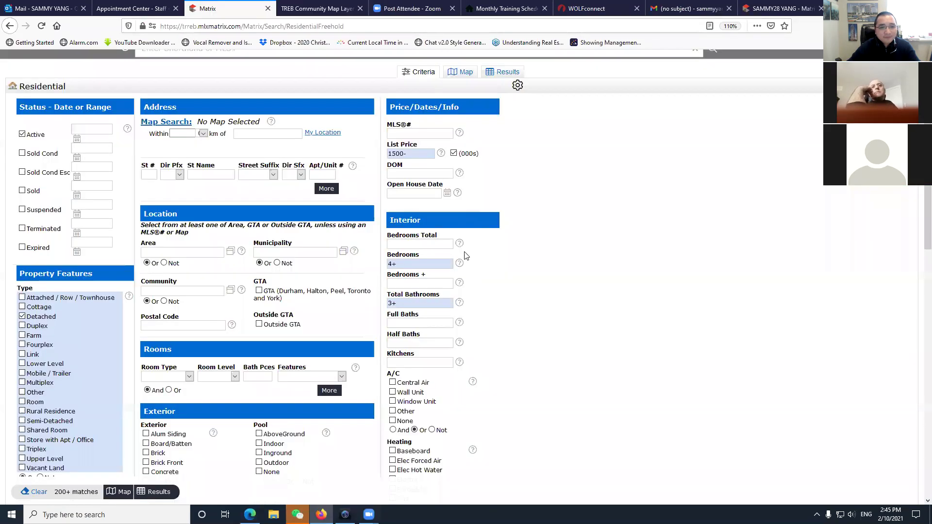
{"action": "left_click", "coordinate": [209, 9]}
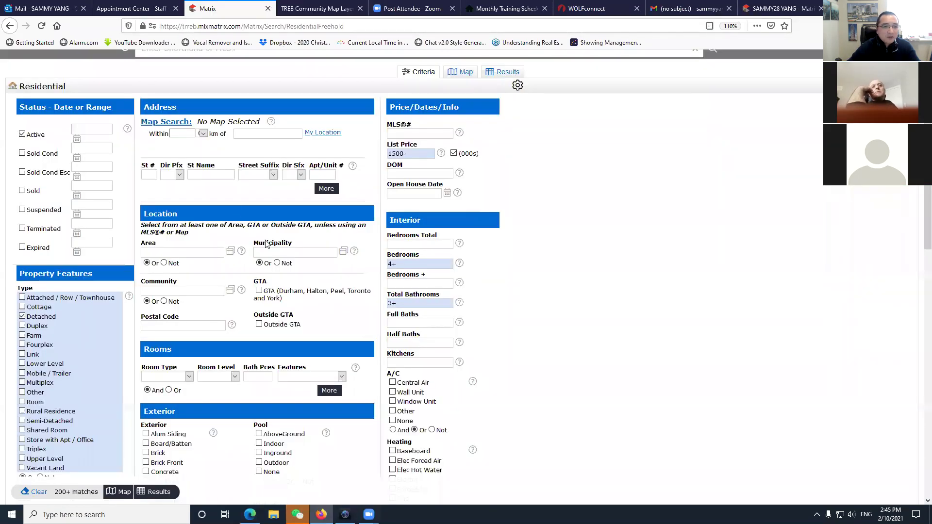
Choose York from the Area value lookup list and confirm it.
{"action": "left_click", "coordinate": [183, 253]}
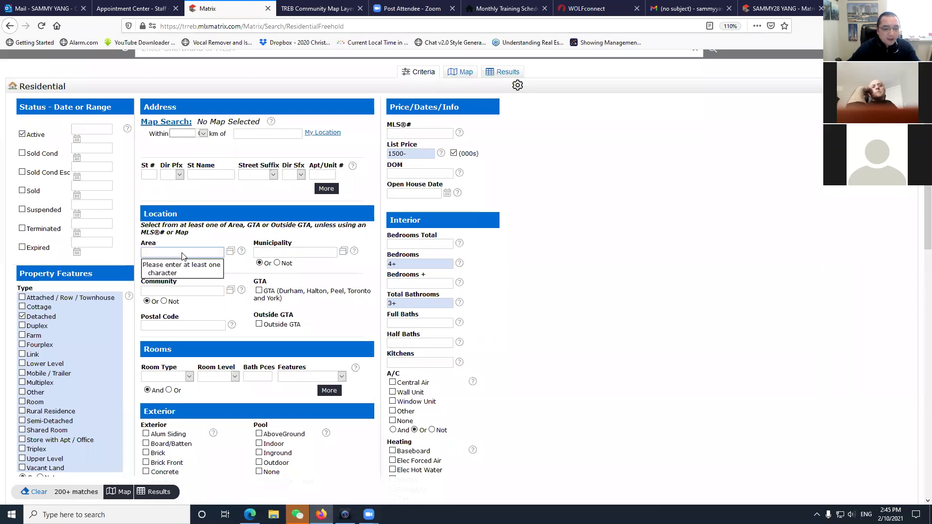
{"action": "type", "text": "y"}
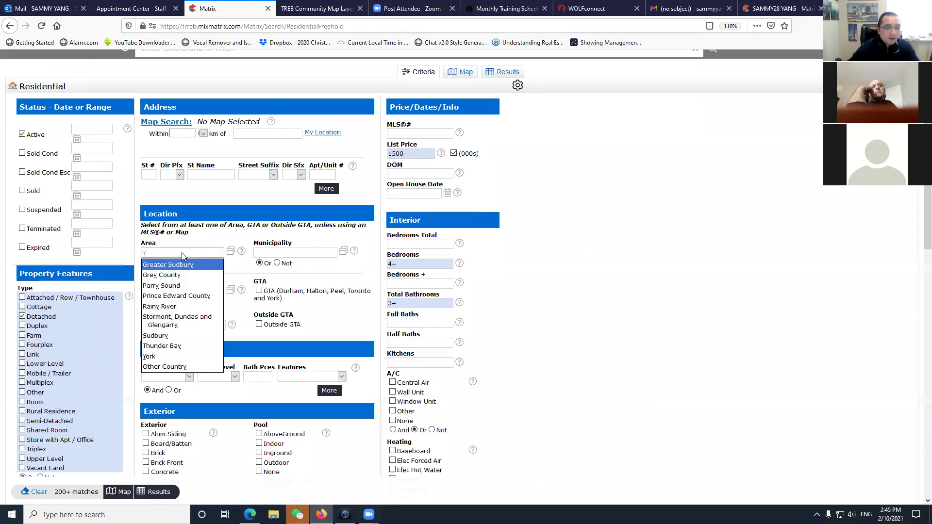
{"action": "key", "text": "BackSpace"}
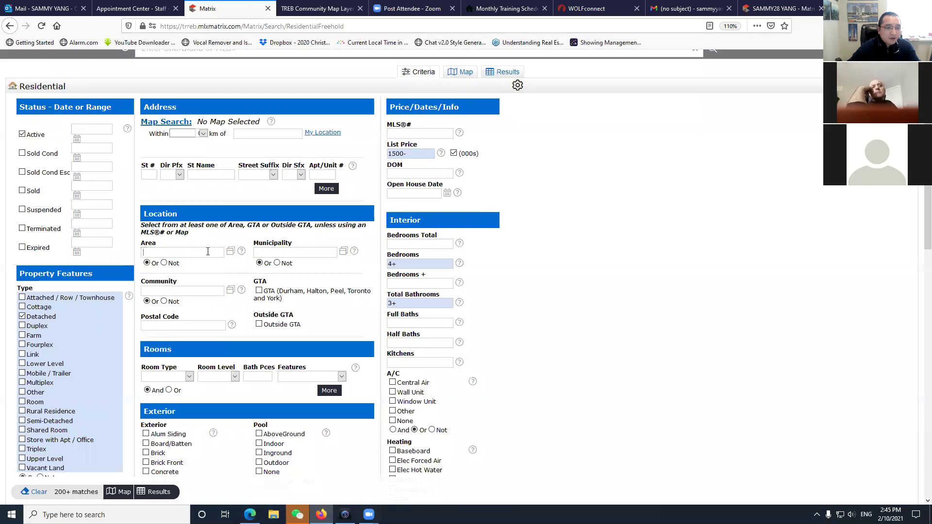
{"action": "left_click", "coordinate": [231, 256]}
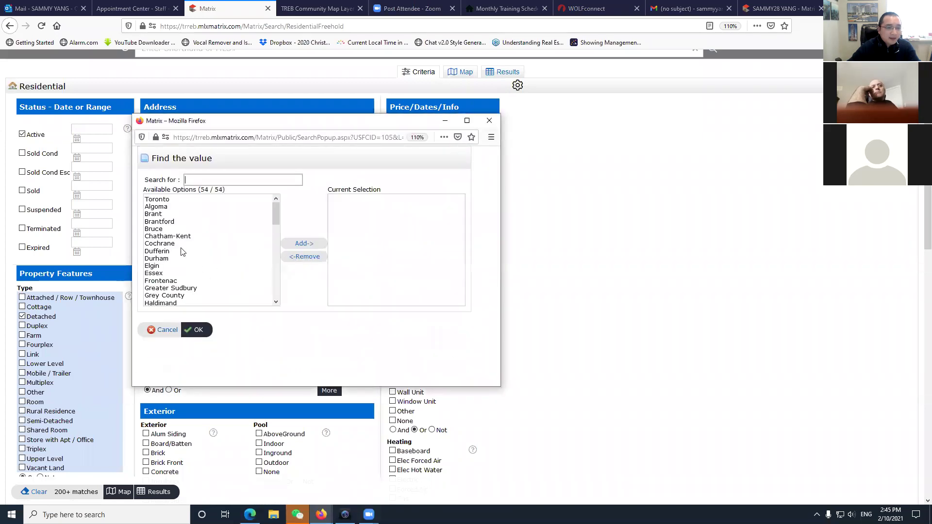
{"action": "scroll", "coordinate": [184, 263], "scroll_direction": "down", "scroll_amount": 10}
{"action": "left_click", "coordinate": [160, 280]}
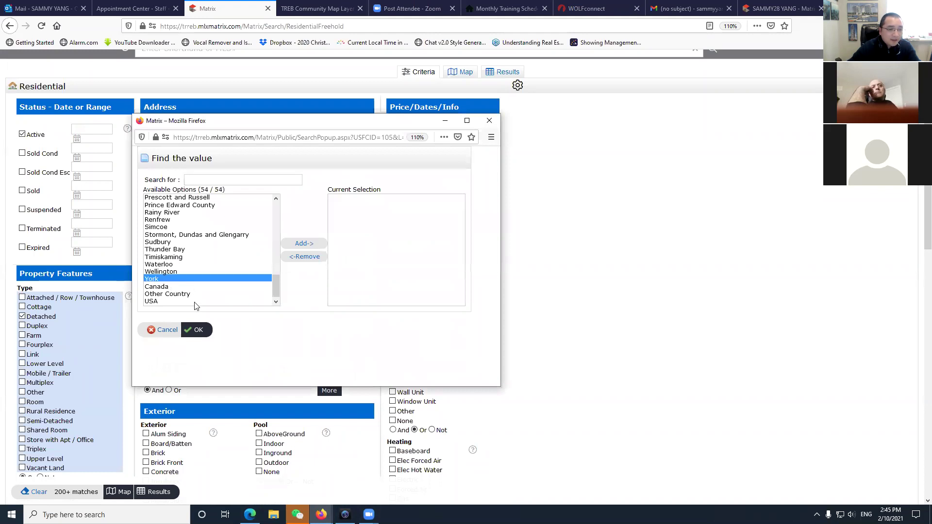
{"action": "left_click", "coordinate": [304, 245]}
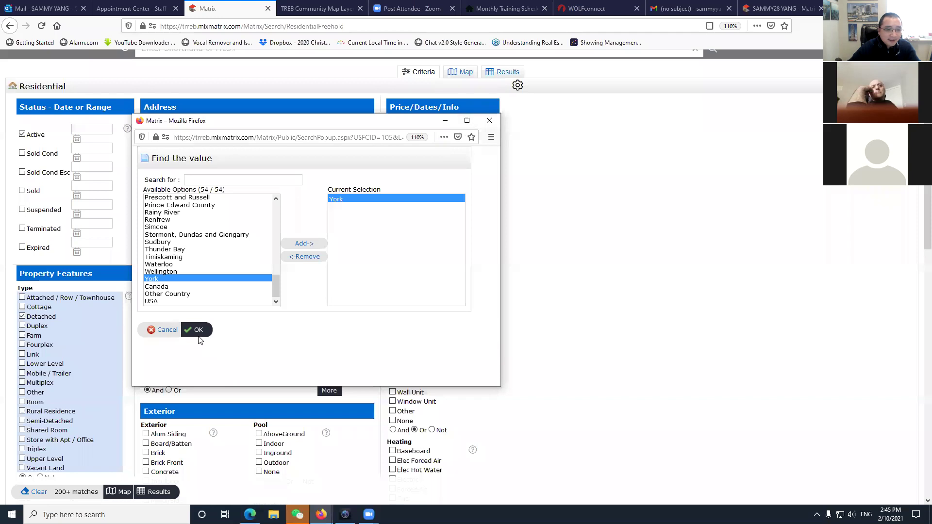
{"action": "left_click", "coordinate": [196, 330]}
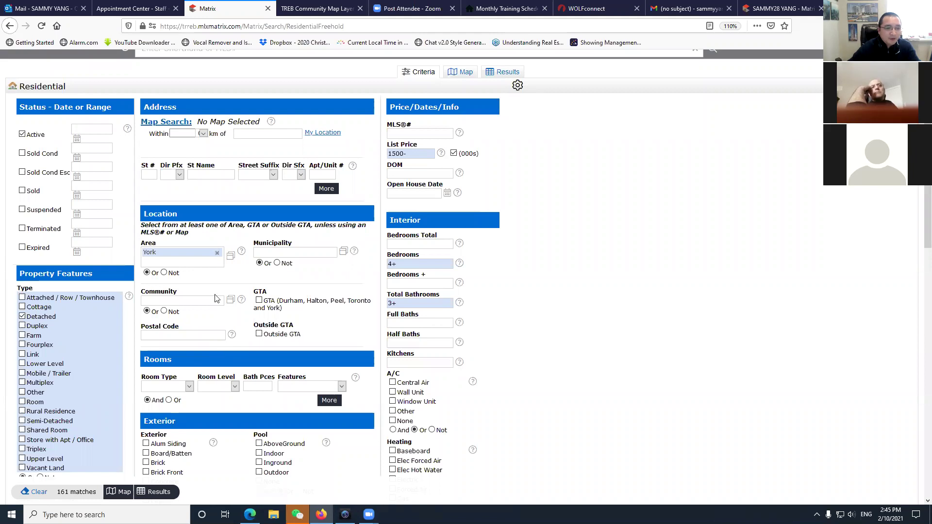
Re-enter York as the search area through autocomplete.
{"action": "left_click", "coordinate": [217, 256]}
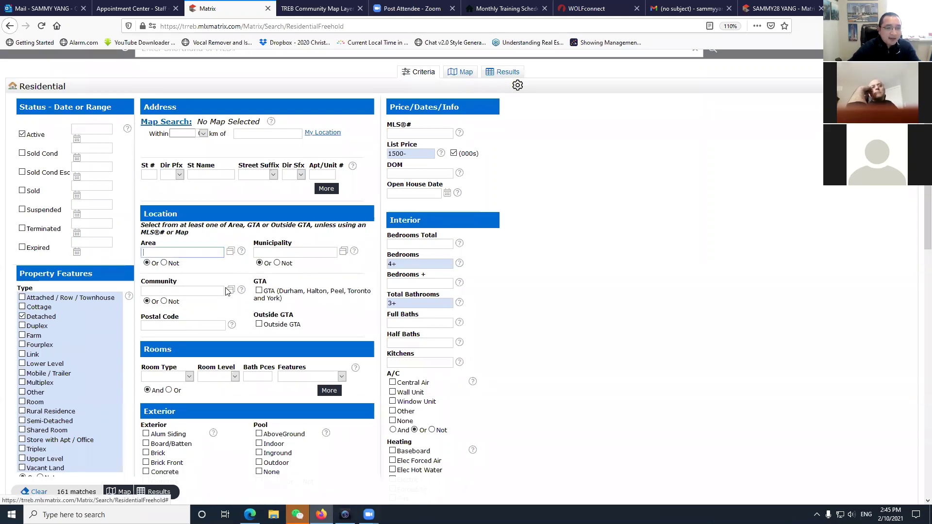
{"action": "left_click", "coordinate": [188, 253]}
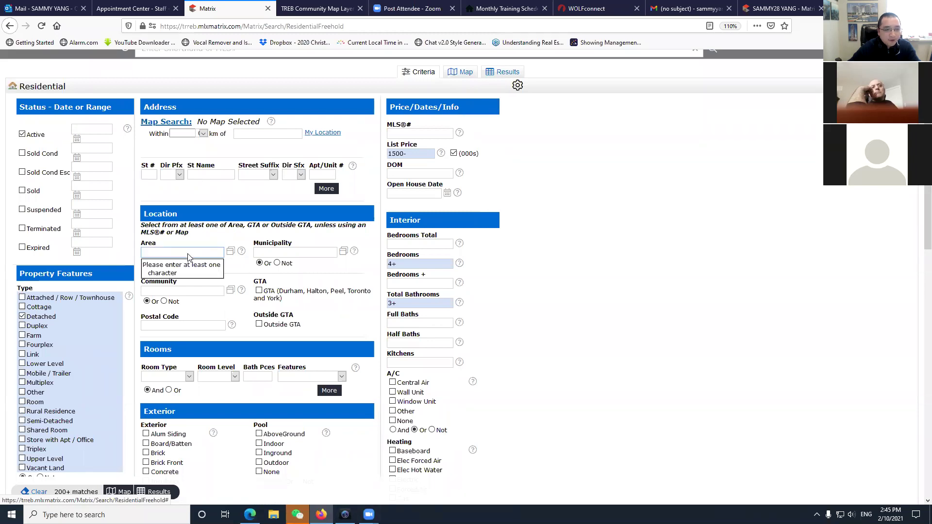
{"action": "type", "text": "y"}
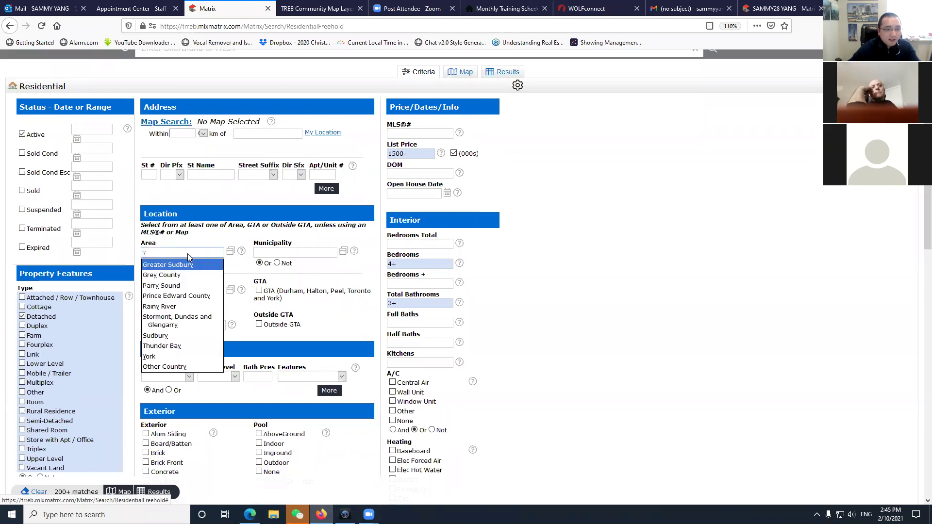
{"action": "left_click", "coordinate": [154, 358]}
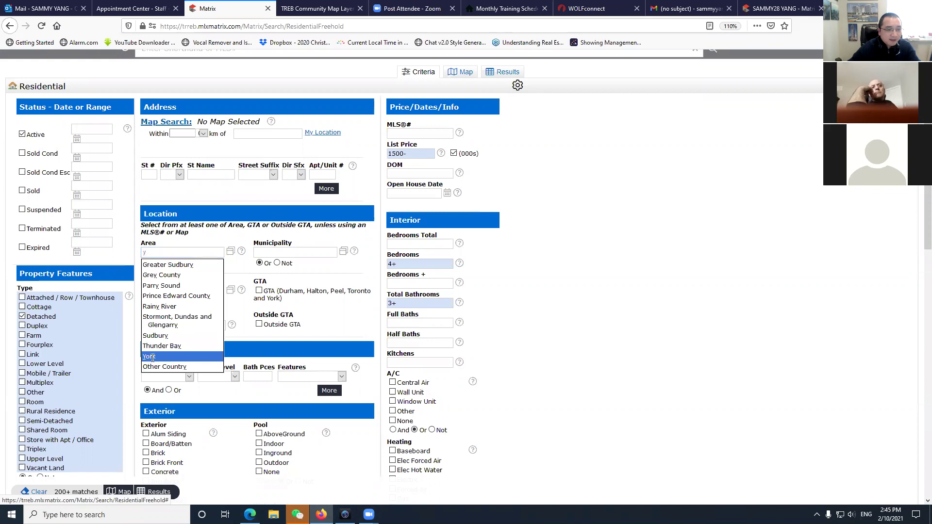
Set the Municipality to Markham and the Community to Wismer, leaving 35 matches.
{"action": "left_click", "coordinate": [291, 254]}
{"action": "type", "text": "m"}
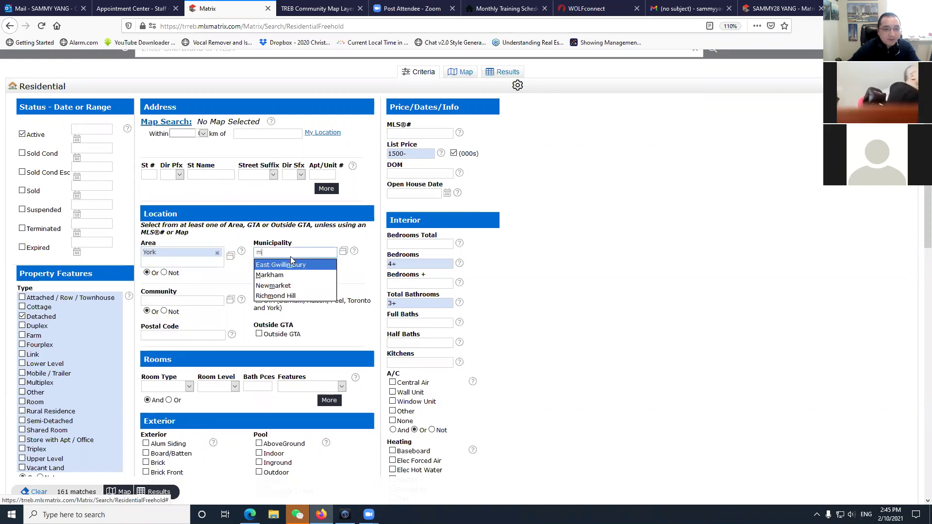
{"action": "left_click", "coordinate": [272, 275]}
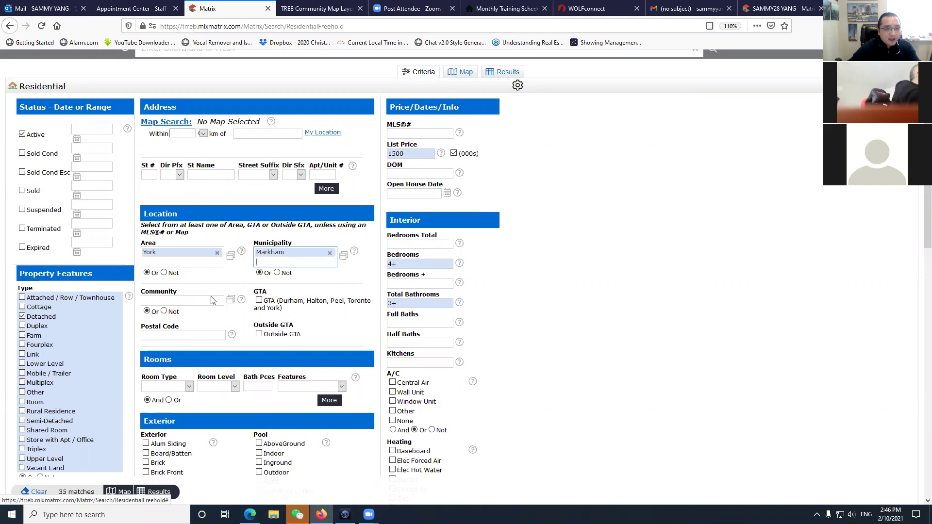
{"action": "left_click", "coordinate": [188, 301]}
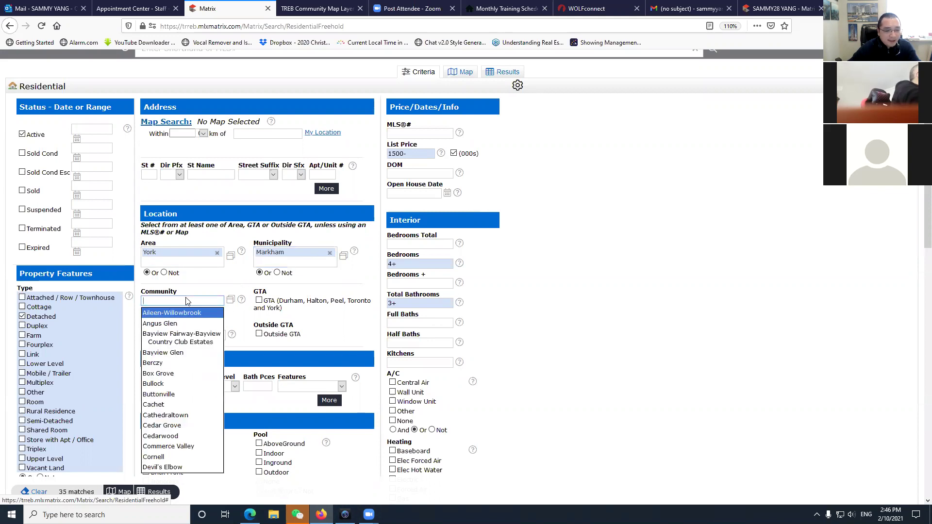
{"action": "type", "text": "w"}
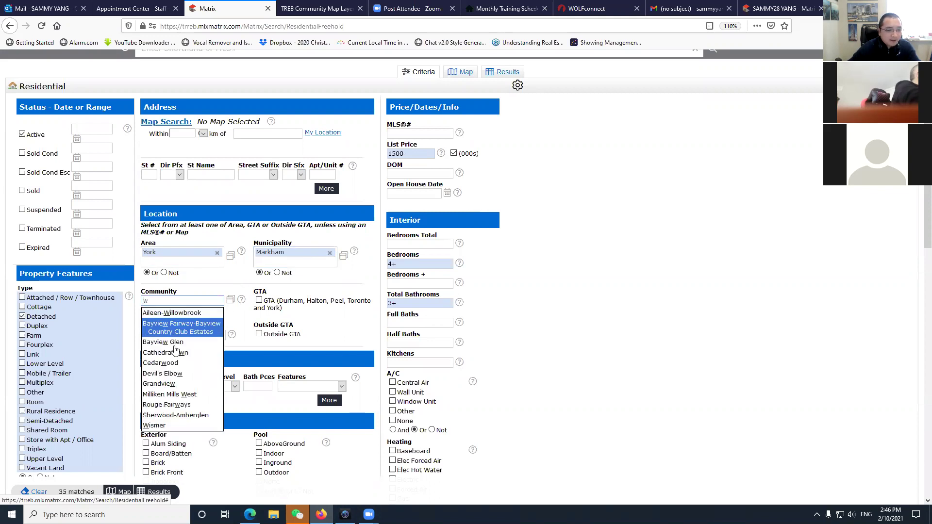
{"action": "left_click", "coordinate": [217, 424]}
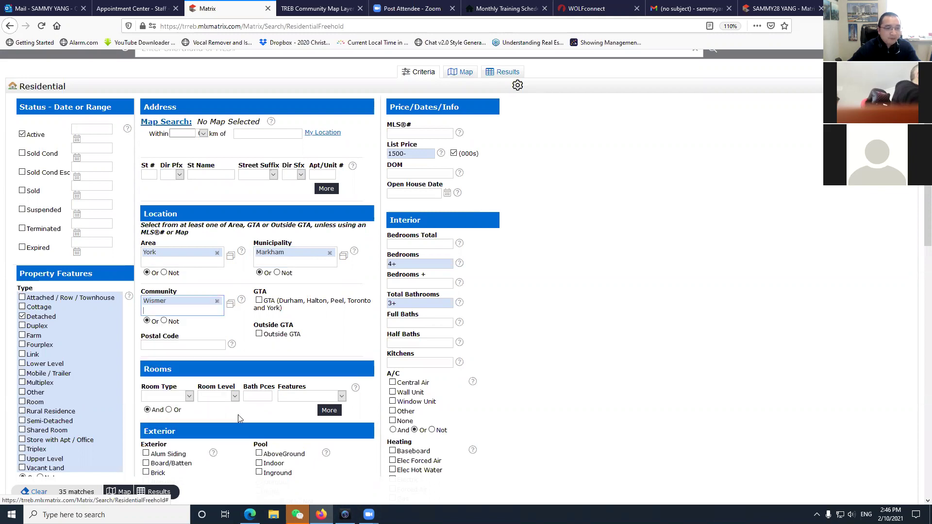
{"action": "scroll", "coordinate": [73, 495], "scroll_direction": "down", "scroll_amount": 3}
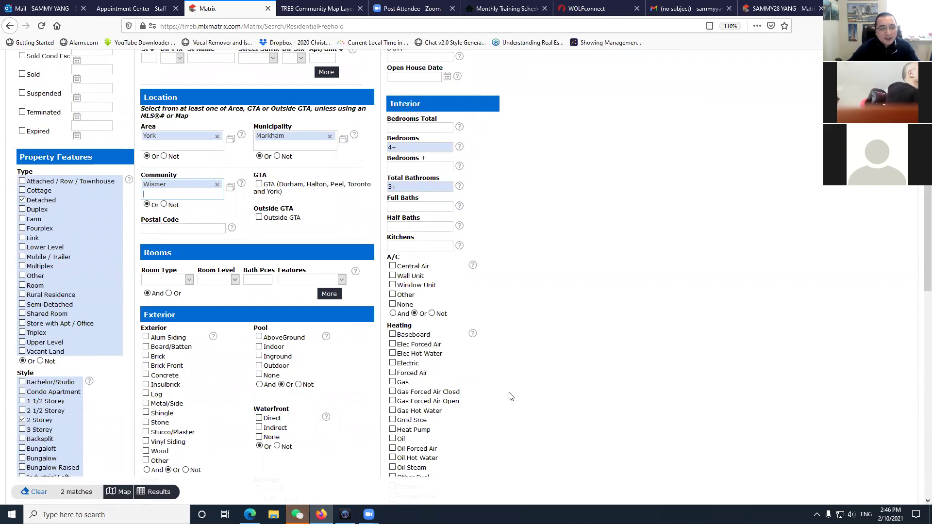
{"action": "scroll", "coordinate": [409, 265], "scroll_direction": "up", "scroll_amount": 3}
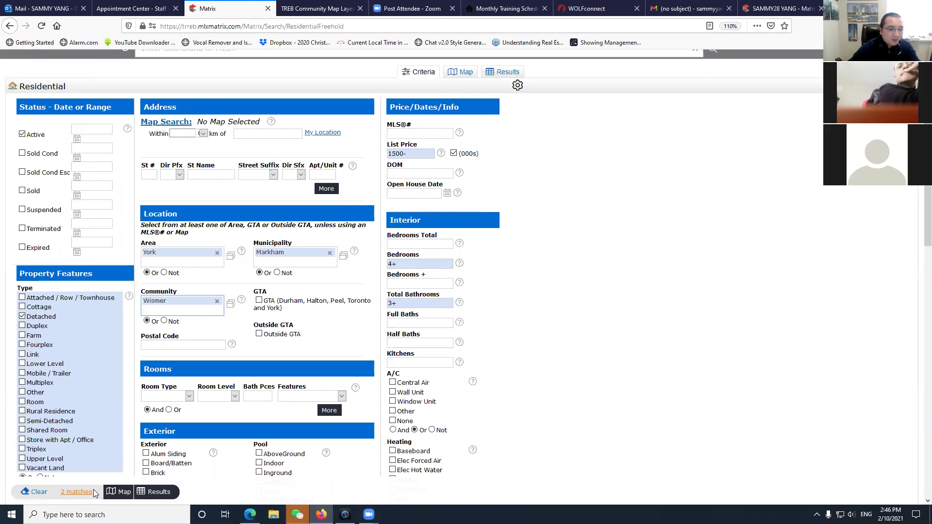
{"action": "left_click", "coordinate": [394, 153]}
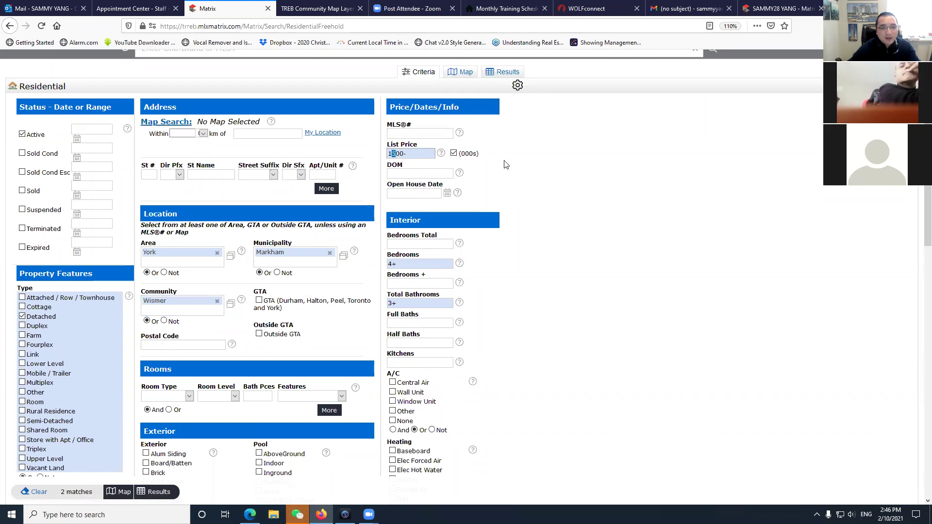
Apply the 1600- minimum list price, cutting the Wismer matches to 5.
{"action": "left_click", "coordinate": [564, 209]}
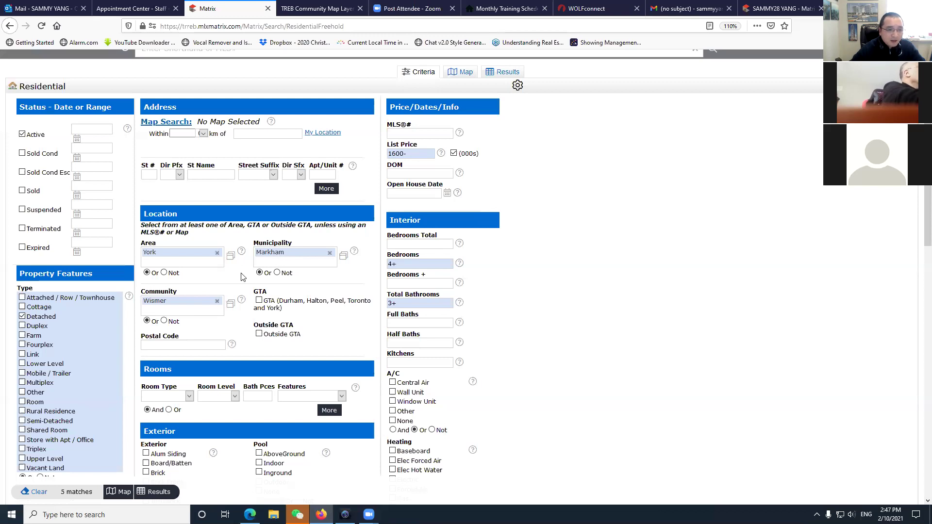
{"action": "scroll", "coordinate": [238, 277], "scroll_direction": "up", "scroll_amount": 2}
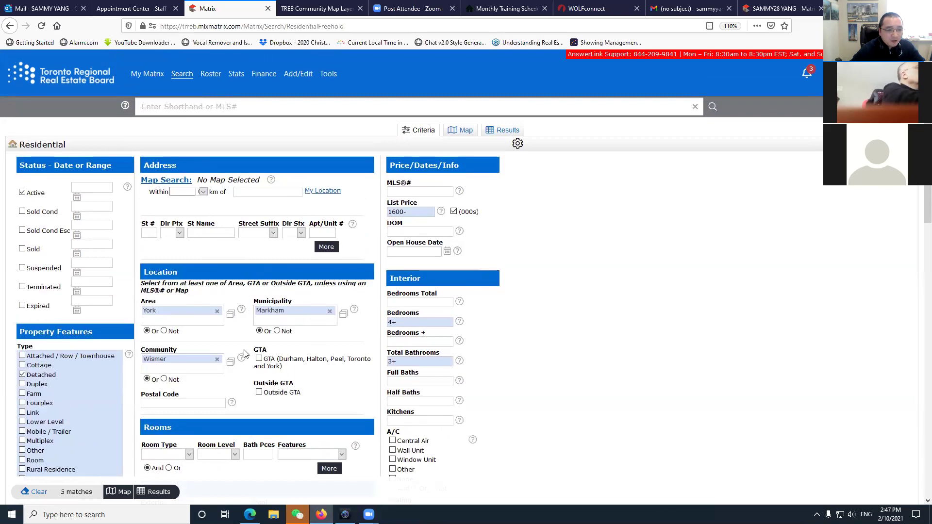
Remove the Wismer, Markham and York location filters and view the 200+ results on the map.
{"action": "left_click", "coordinate": [217, 360]}
{"action": "left_click", "coordinate": [330, 312]}
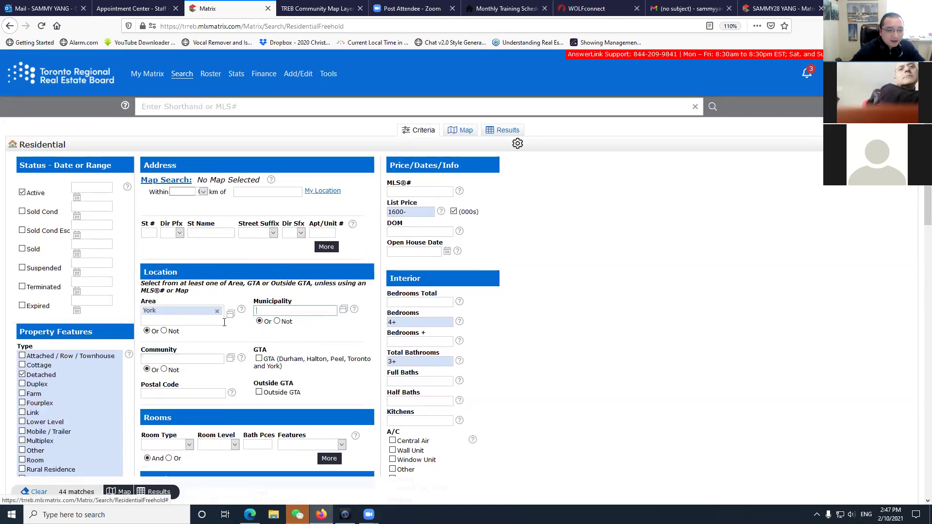
{"action": "left_click", "coordinate": [217, 311]}
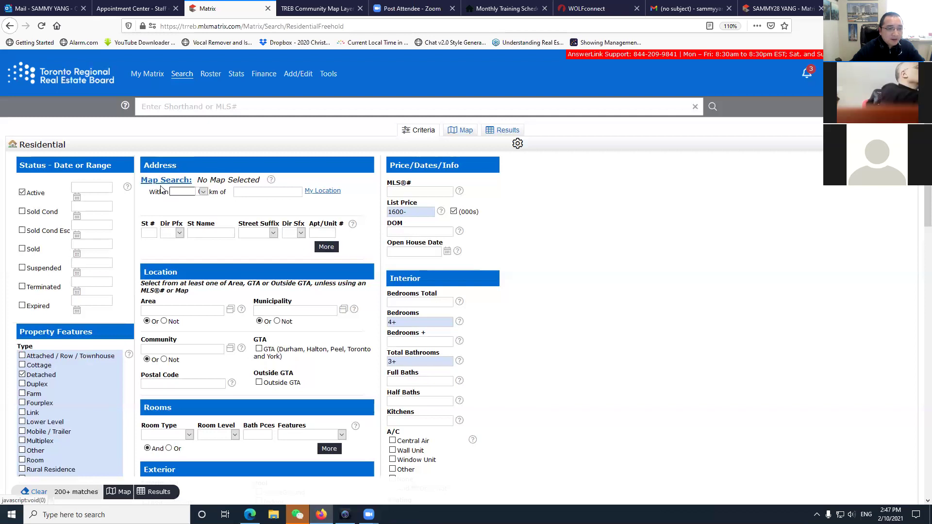
{"action": "left_click", "coordinate": [174, 182]}
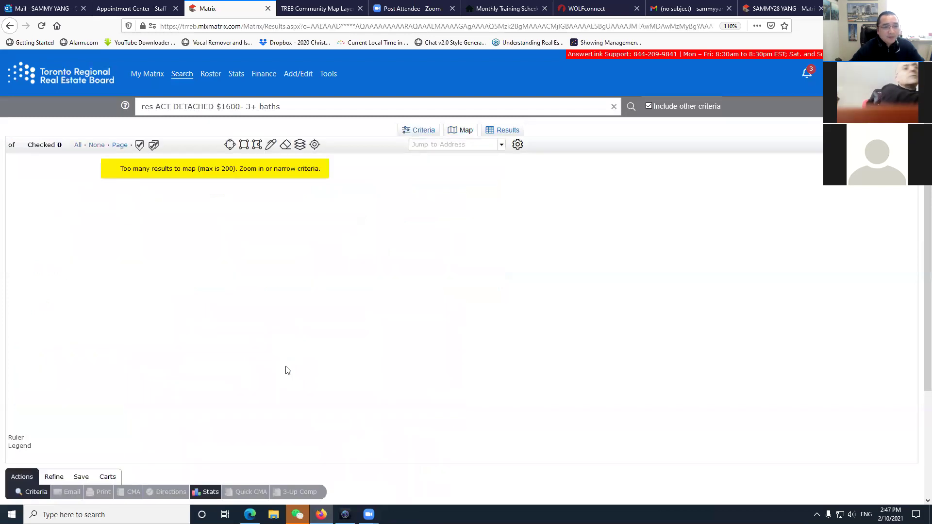
Jump the map to Wismer and draw a rectangle around Wismer Commons, leaving 3 listings.
{"action": "left_click", "coordinate": [464, 145]}
{"action": "type", "text": "wismer"}
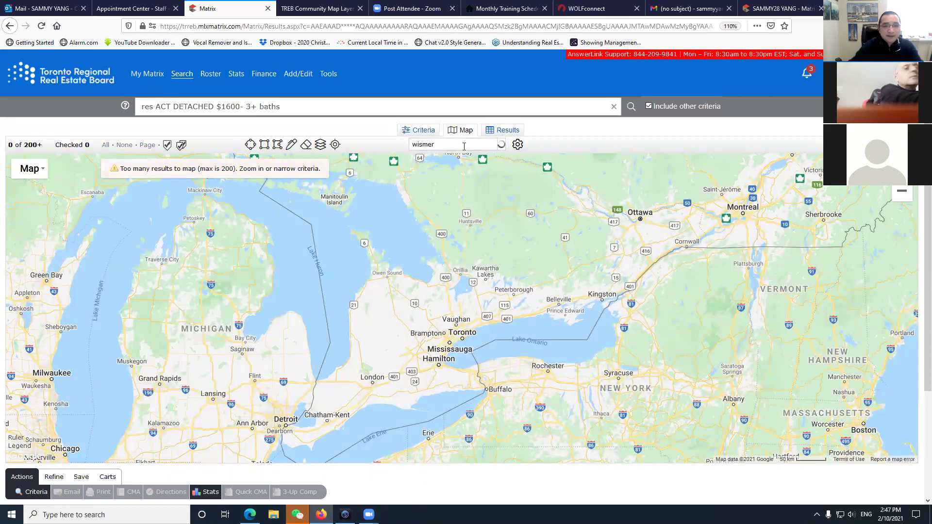
{"action": "key", "text": "Return"}
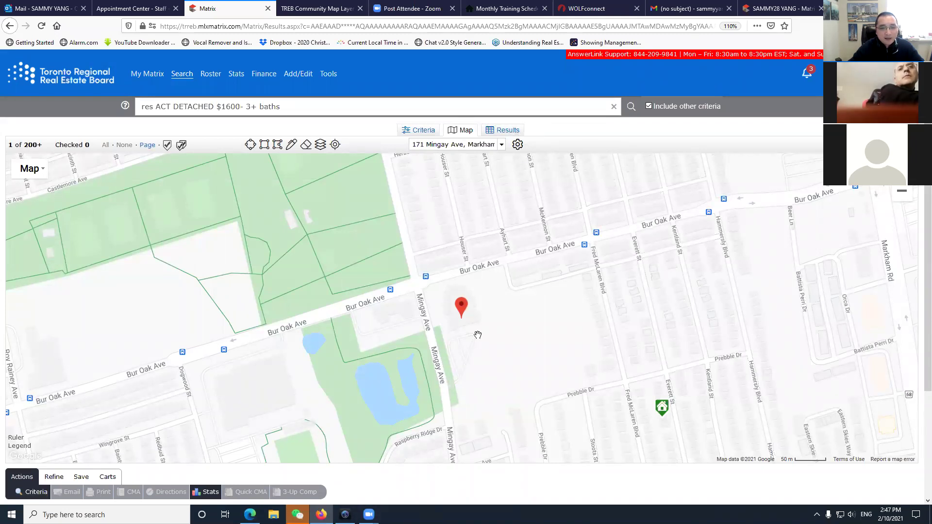
{"action": "scroll", "coordinate": [473, 352], "scroll_direction": "down", "scroll_amount": 2}
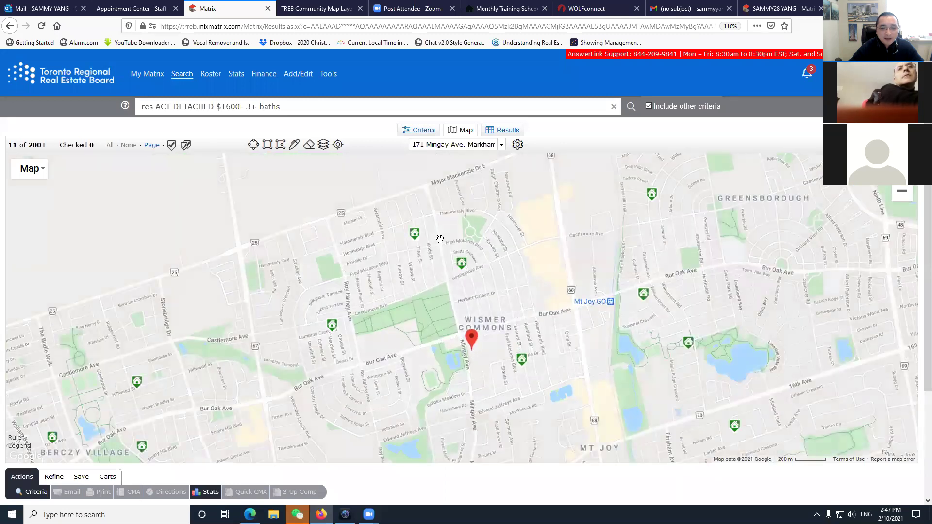
{"action": "left_click_drag", "start_coordinate": [486, 406], "coordinate": [502, 392]}
{"action": "scroll", "coordinate": [503, 398], "scroll_direction": "down", "scroll_amount": 1}
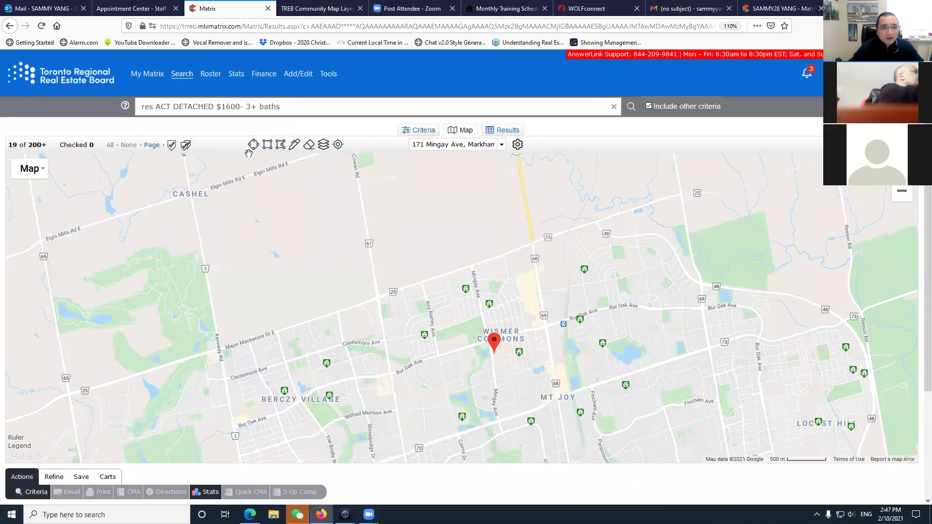
{"action": "left_click", "coordinate": [267, 146]}
{"action": "left_click_drag", "start_coordinate": [377, 295], "coordinate": [571, 415]}
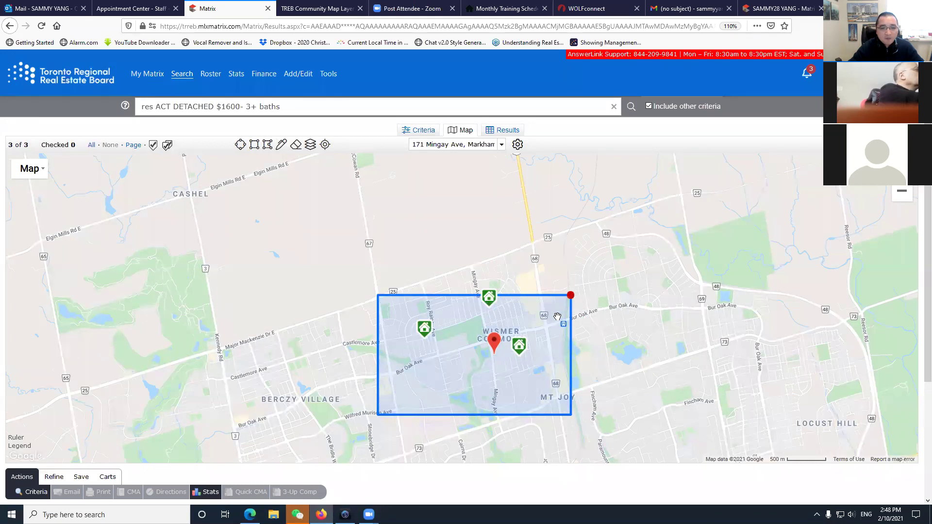
Delete the rectangle and outline Wismer Commons with a four-corner polygon instead.
{"action": "left_click", "coordinate": [570, 295]}
{"action": "left_click", "coordinate": [543, 267]}
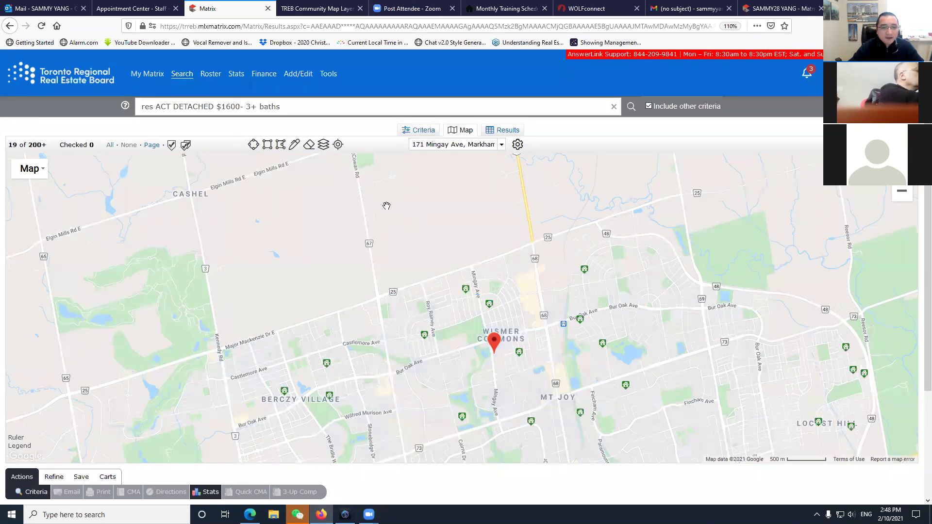
{"action": "left_click", "coordinate": [281, 147]}
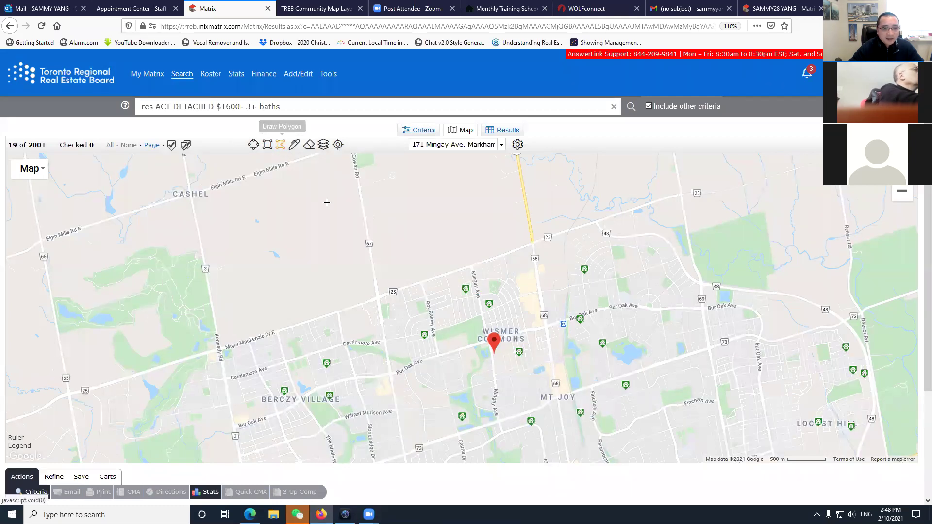
{"action": "left_click", "coordinate": [376, 299]}
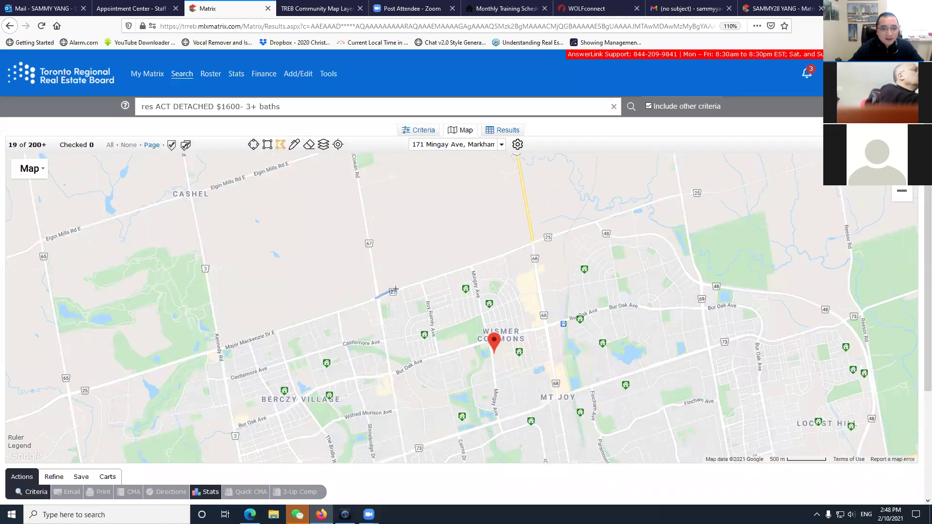
{"action": "left_click", "coordinate": [531, 246]}
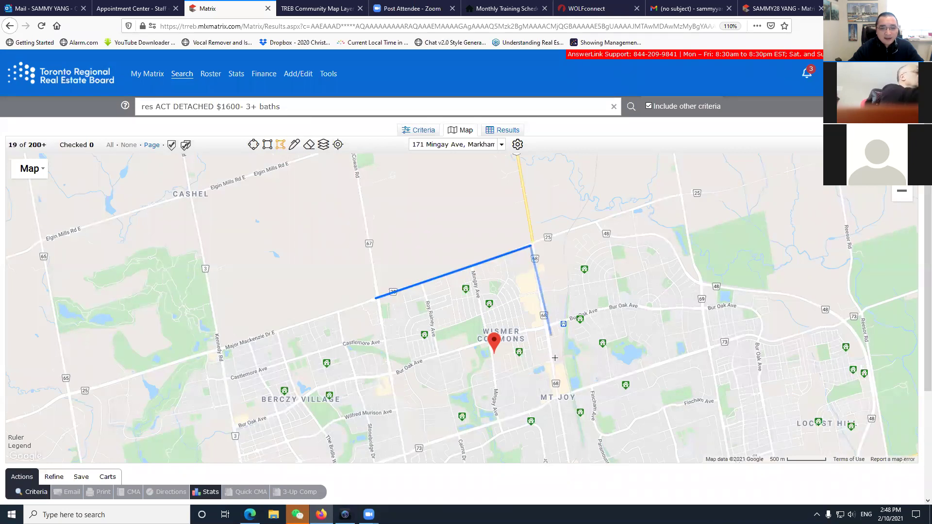
{"action": "left_click", "coordinate": [558, 397]}
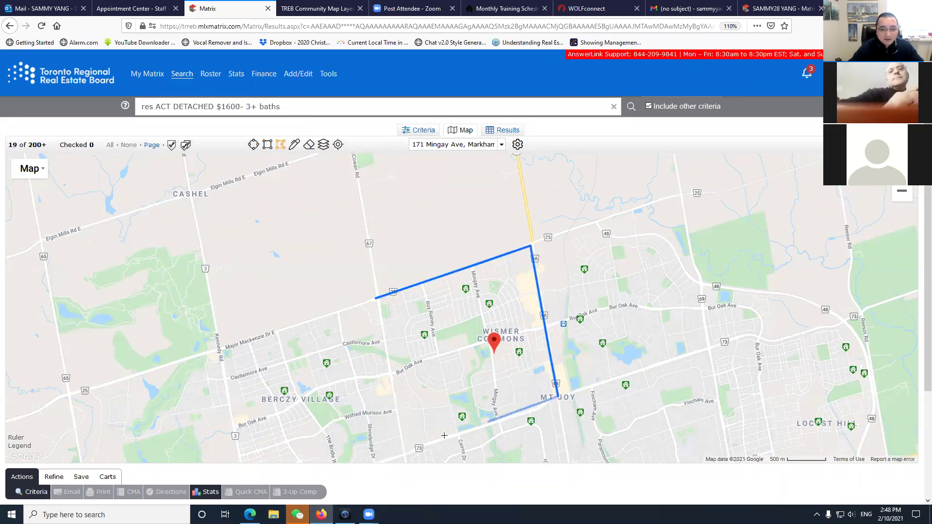
{"action": "left_click", "coordinate": [404, 454]}
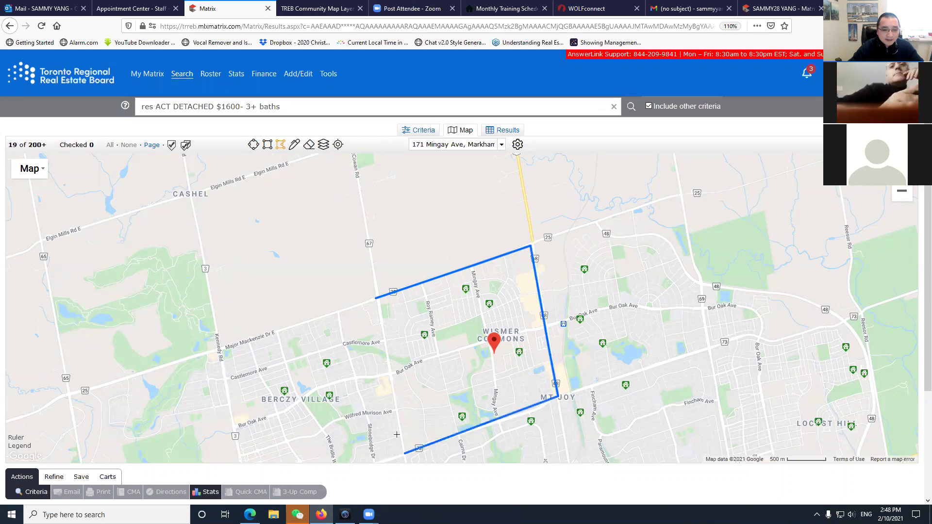
{"action": "left_click", "coordinate": [376, 298]}
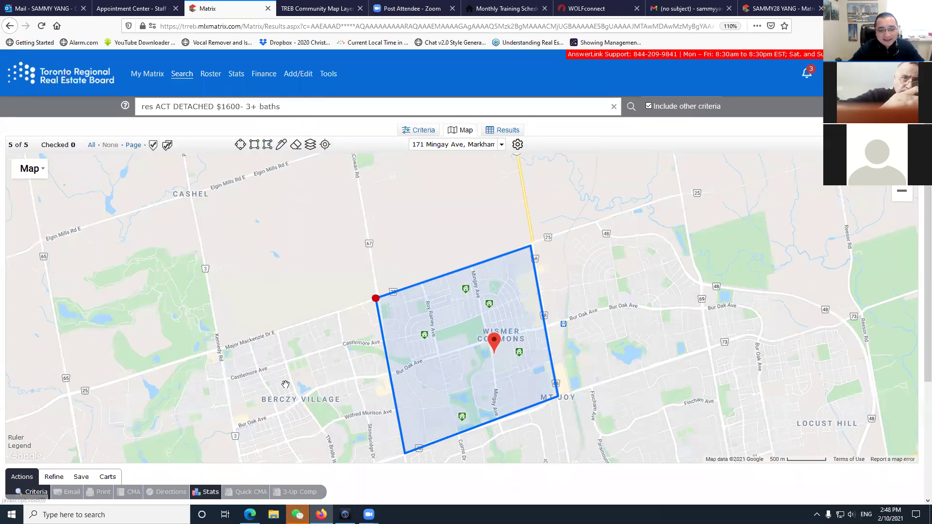
Delete the drawn polygon so the map search has no location limit.
{"action": "left_click", "coordinate": [384, 298]}
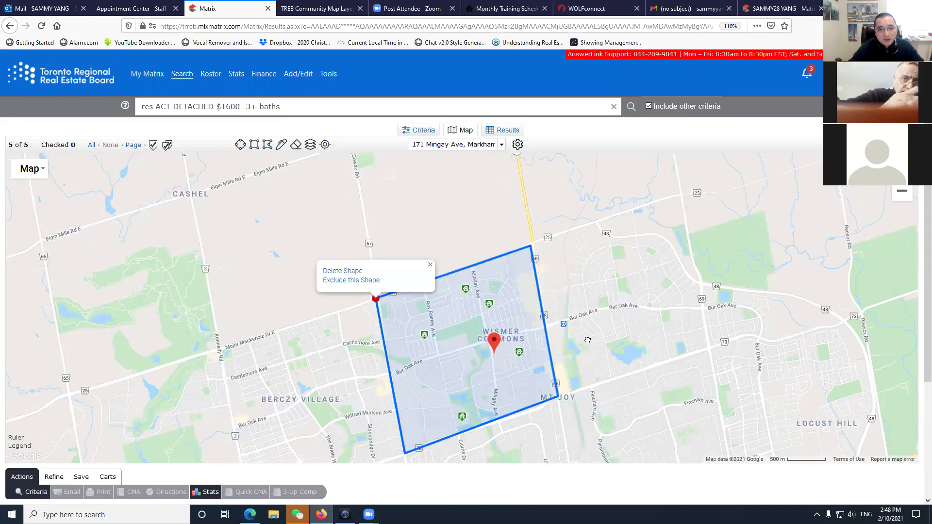
{"action": "left_click_drag", "start_coordinate": [576, 341], "coordinate": [550, 322]}
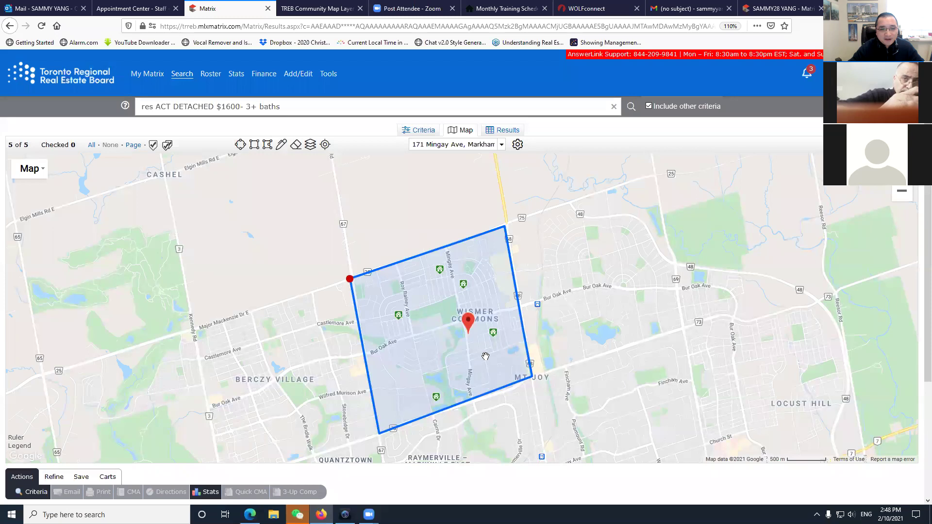
{"action": "left_click", "coordinate": [350, 279]}
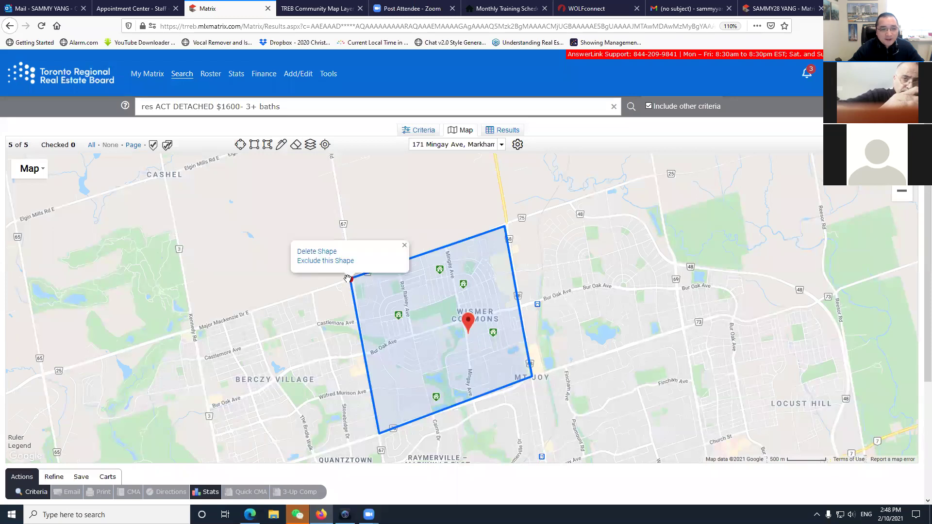
{"action": "left_click", "coordinate": [352, 285]}
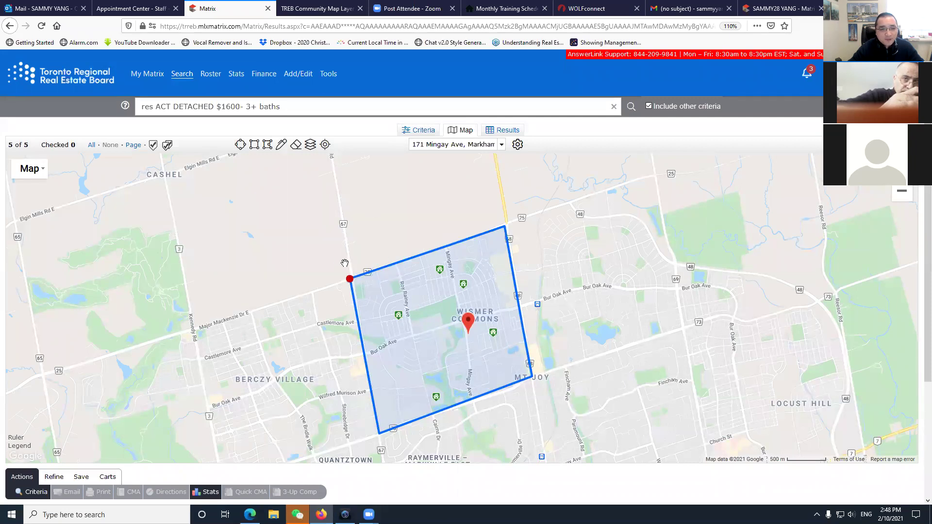
{"action": "left_click", "coordinate": [349, 280]}
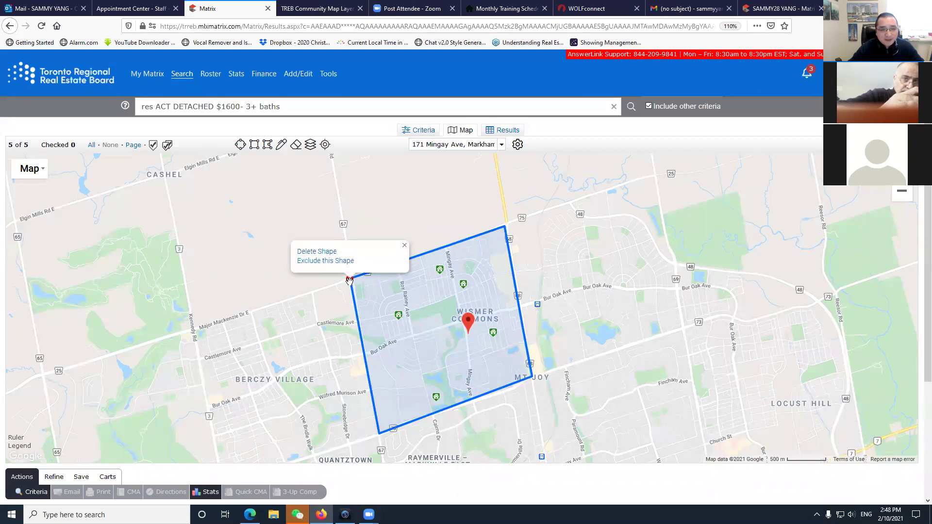
{"action": "left_click", "coordinate": [314, 251]}
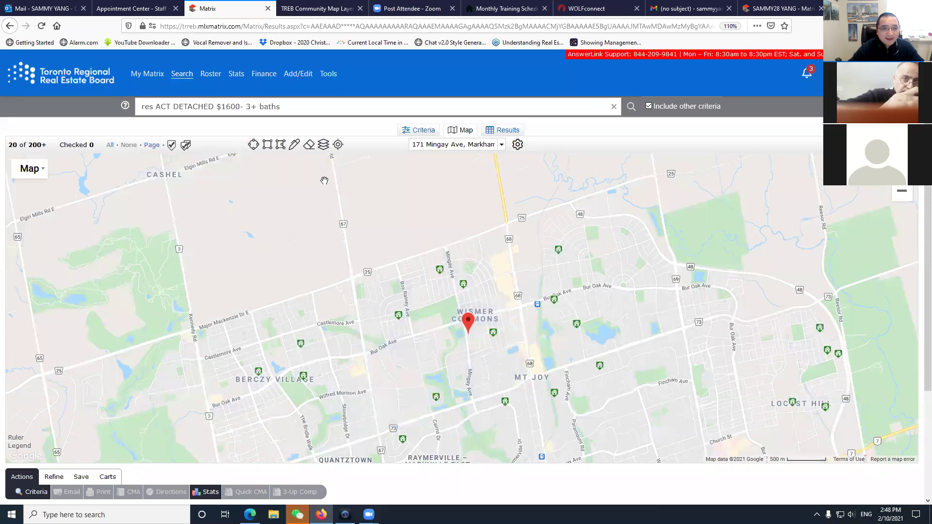
Trace a freehand boundary around Wismer Commons, deleting and redrawing the misshapen first attempt.
{"action": "left_click", "coordinate": [294, 146]}
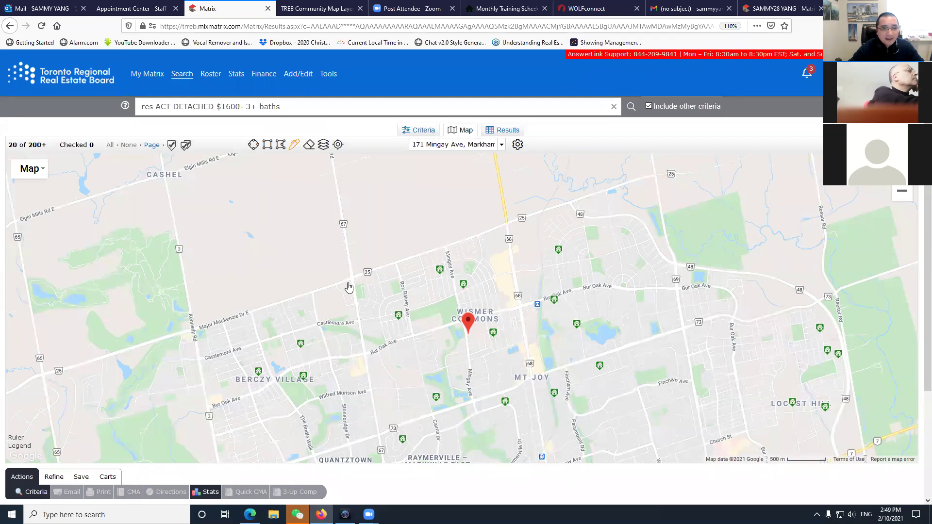
{"action": "mouse_move", "coordinate": [352, 282]}
{"action": "left_mouse_down"}
{"action": "mouse_move", "coordinate": [508, 231]}
{"action": "mouse_move", "coordinate": [527, 382]}
{"action": "mouse_move", "coordinate": [410, 428]}
{"action": "mouse_move", "coordinate": [384, 428]}
{"action": "mouse_move", "coordinate": [379, 329]}
{"action": "mouse_move", "coordinate": [354, 231]}
{"action": "left_mouse_up"}
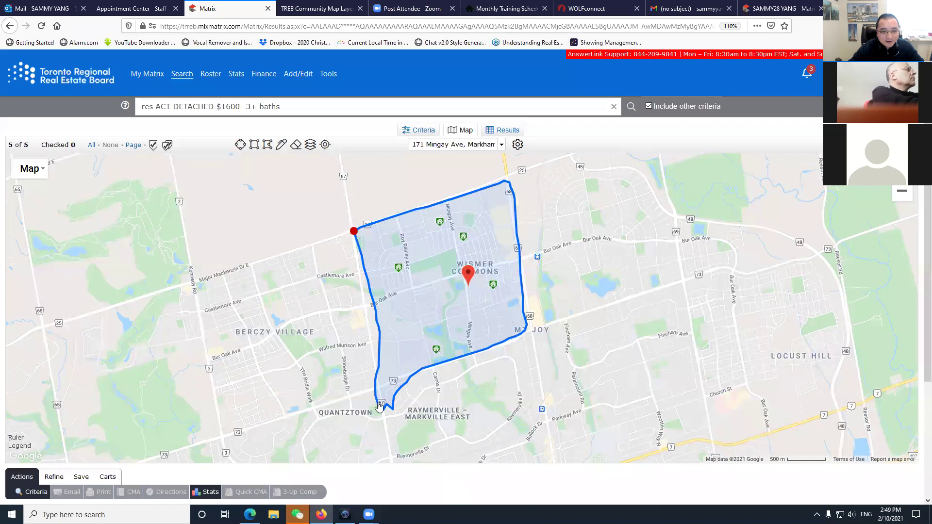
{"action": "left_click_drag", "start_coordinate": [378, 406], "coordinate": [391, 370]}
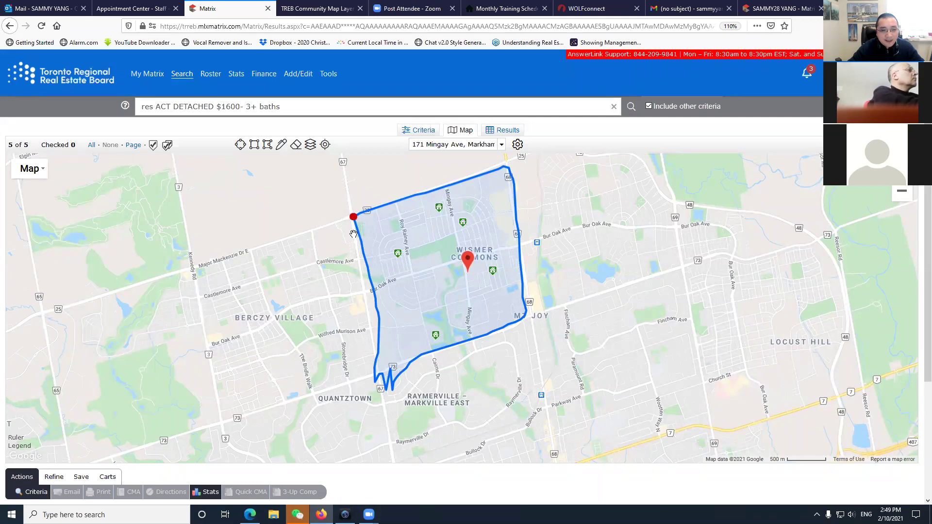
{"action": "left_click", "coordinate": [354, 217]}
{"action": "left_click", "coordinate": [318, 196]}
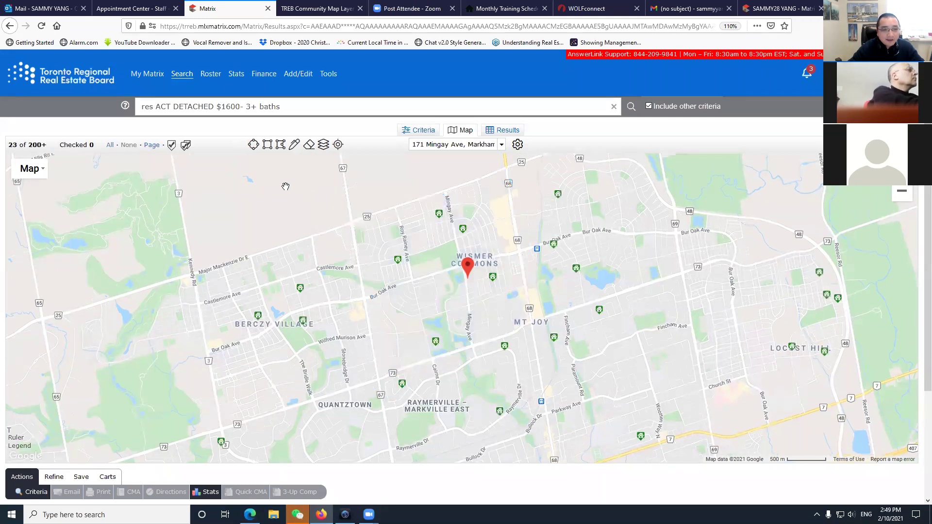
{"action": "left_click", "coordinate": [295, 144]}
{"action": "mouse_move", "coordinate": [352, 224]}
{"action": "left_mouse_down"}
{"action": "mouse_move", "coordinate": [378, 369]}
{"action": "mouse_move", "coordinate": [518, 329]}
{"action": "mouse_move", "coordinate": [518, 260]}
{"action": "mouse_move", "coordinate": [502, 178]}
{"action": "mouse_move", "coordinate": [381, 206]}
{"action": "mouse_move", "coordinate": [351, 224]}
{"action": "left_mouse_up"}
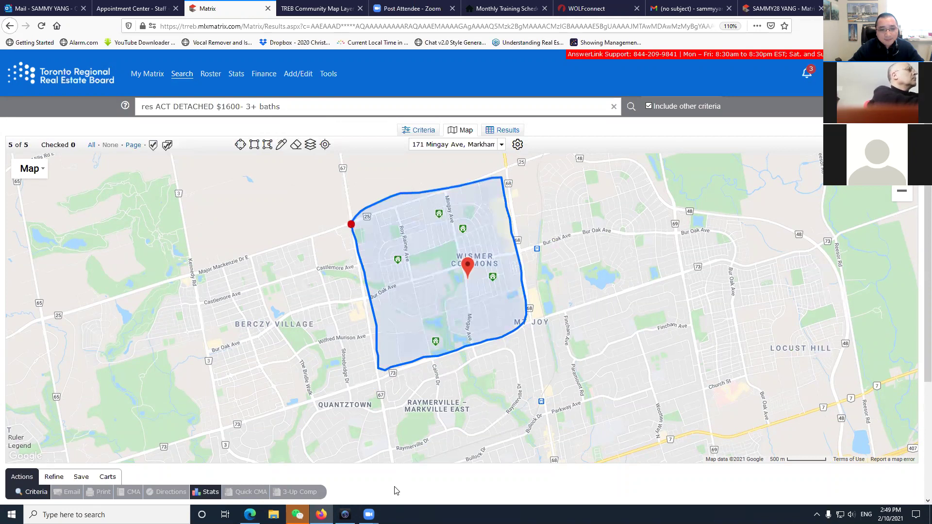
Review the criteria and list the 5 Wismer matches, priced $999,000 to $1,590,000.
{"action": "left_click", "coordinate": [423, 131]}
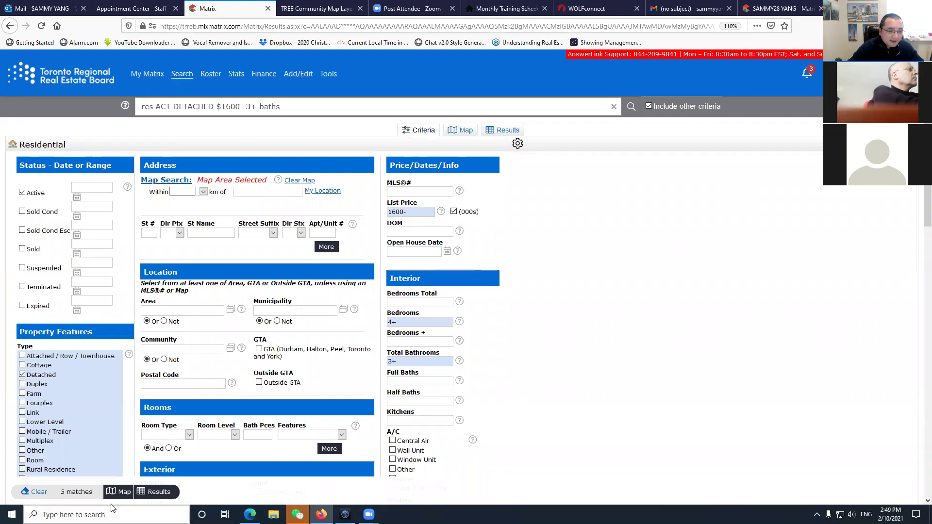
{"action": "left_click", "coordinate": [81, 493]}
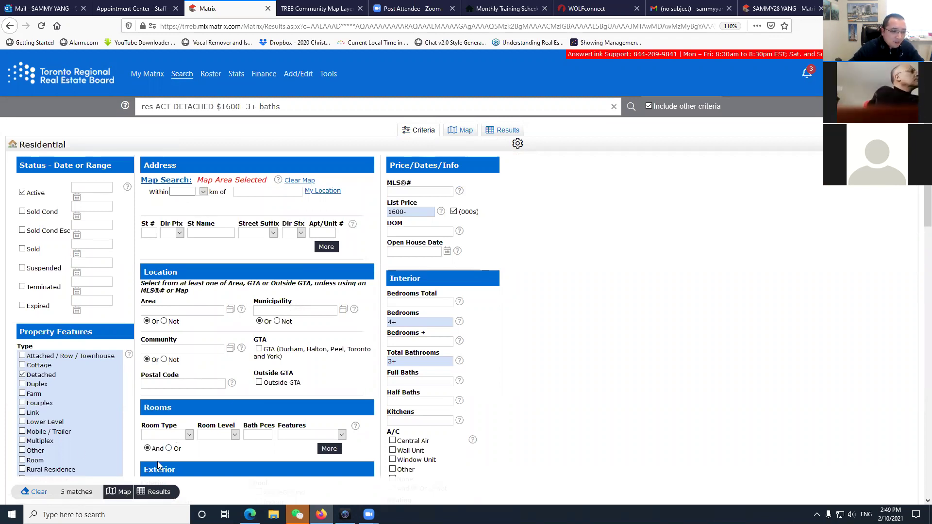
{"action": "left_click", "coordinate": [155, 492]}
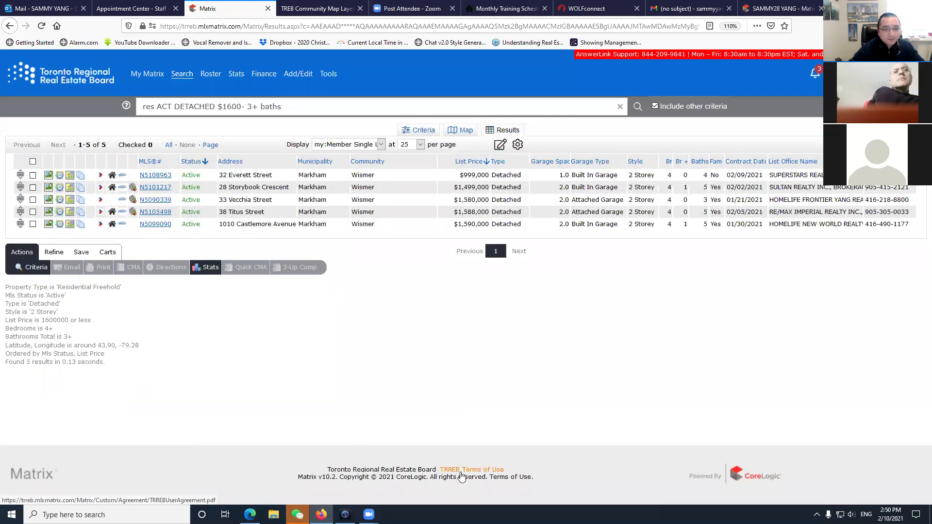
{"action": "left_click", "coordinate": [156, 176]}
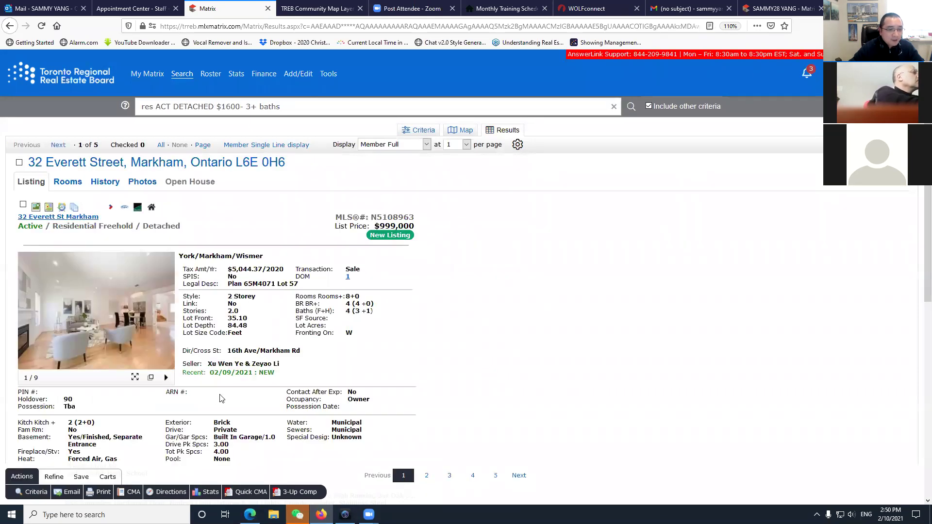
{"action": "scroll", "coordinate": [221, 398], "scroll_direction": "down", "scroll_amount": 1}
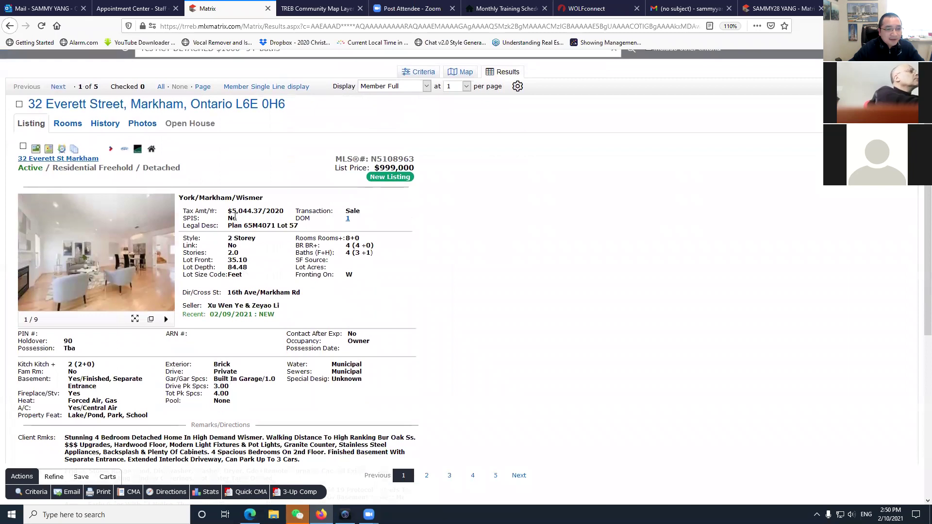
{"action": "left_click_drag", "start_coordinate": [375, 168], "coordinate": [415, 169]}
{"action": "left_click", "coordinate": [414, 281]}
{"action": "left_click_drag", "start_coordinate": [228, 293], "coordinate": [305, 295]}
{"action": "left_click", "coordinate": [304, 324]}
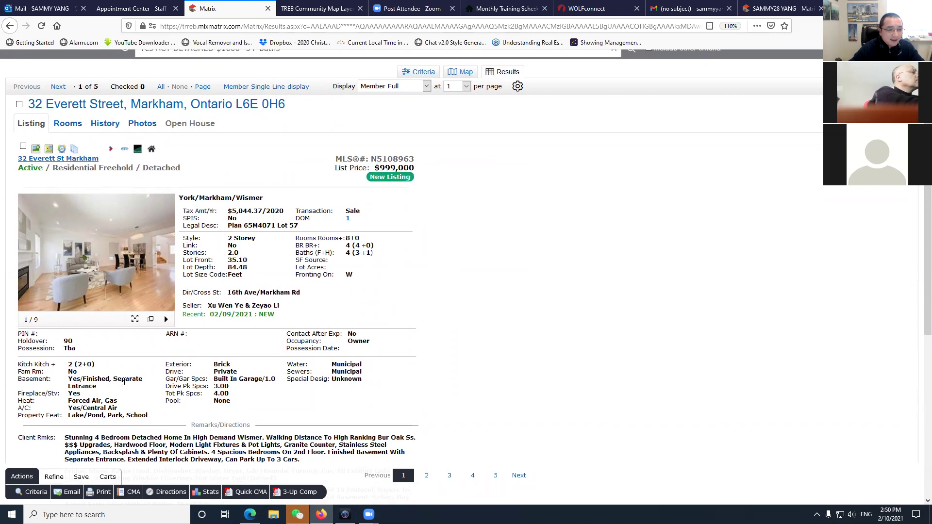
{"action": "scroll", "coordinate": [303, 332], "scroll_direction": "down", "scroll_amount": 2}
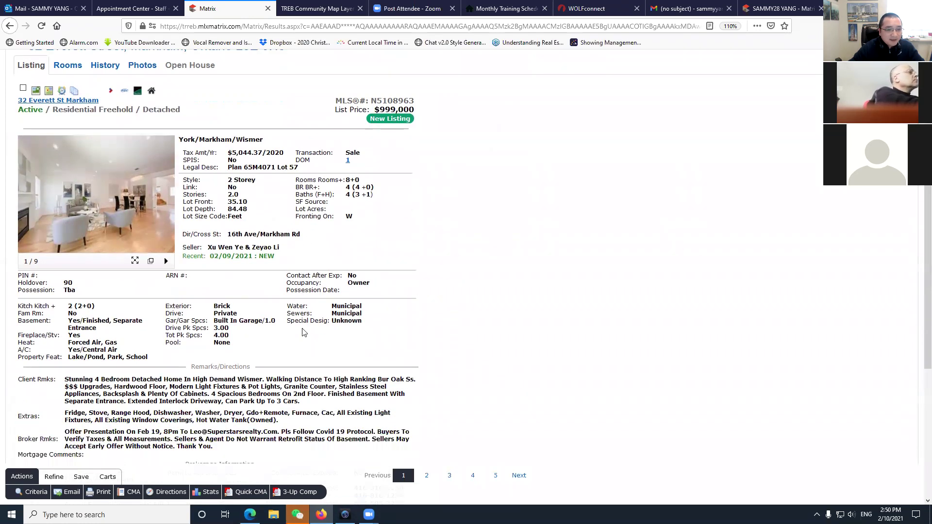
{"action": "left_click_drag", "start_coordinate": [226, 214], "coordinate": [195, 201]}
{"action": "left_click", "coordinate": [245, 339]}
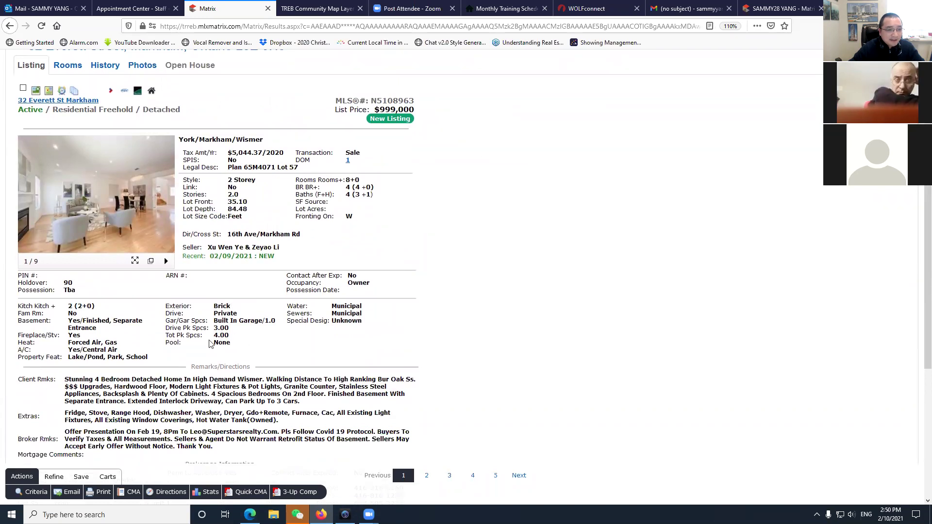
{"action": "scroll", "coordinate": [121, 300], "scroll_direction": "down", "scroll_amount": 2}
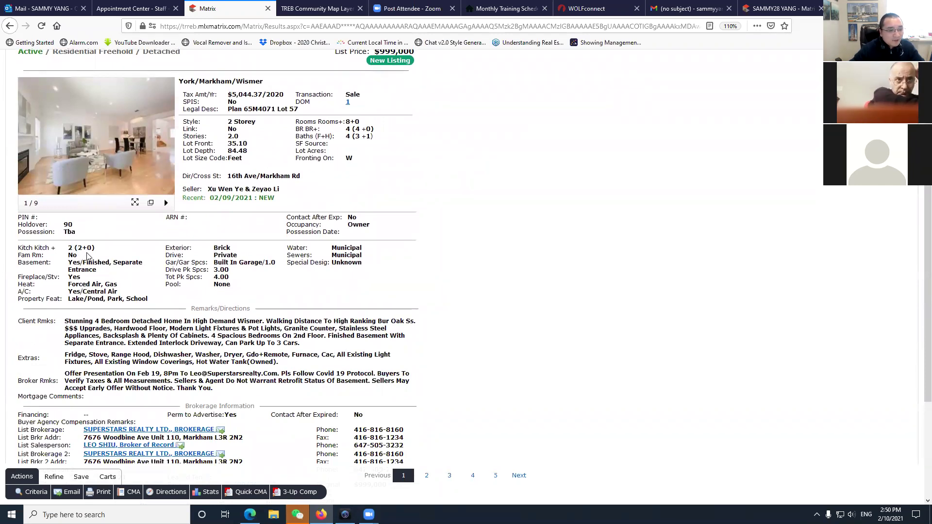
{"action": "left_click_drag", "start_coordinate": [69, 263], "coordinate": [134, 272]}
{"action": "left_click", "coordinate": [140, 274]}
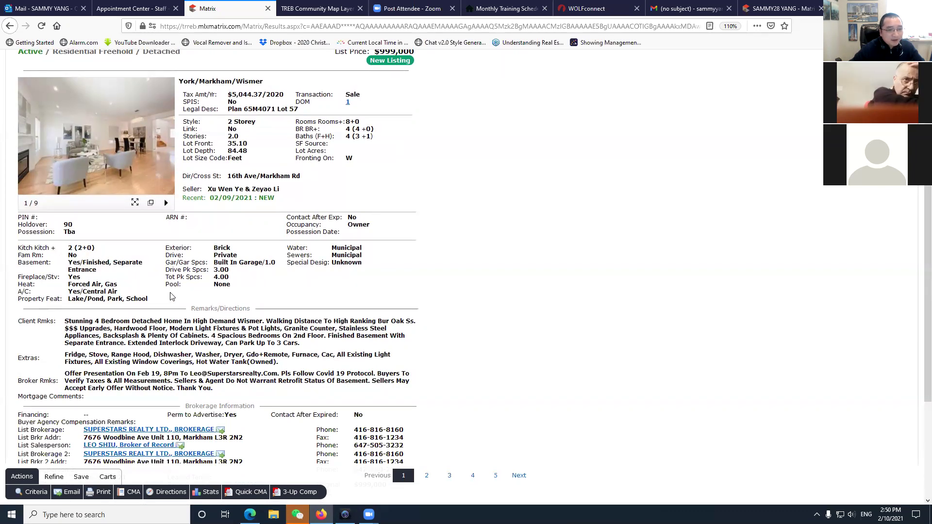
{"action": "scroll", "coordinate": [110, 302], "scroll_direction": "down", "scroll_amount": 2}
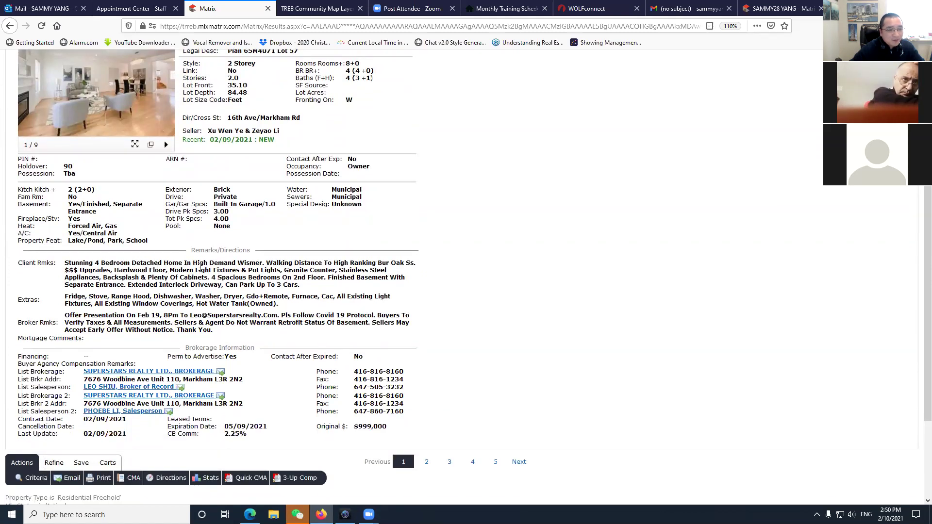
{"action": "left_click_drag", "start_coordinate": [301, 285], "coordinate": [66, 265]}
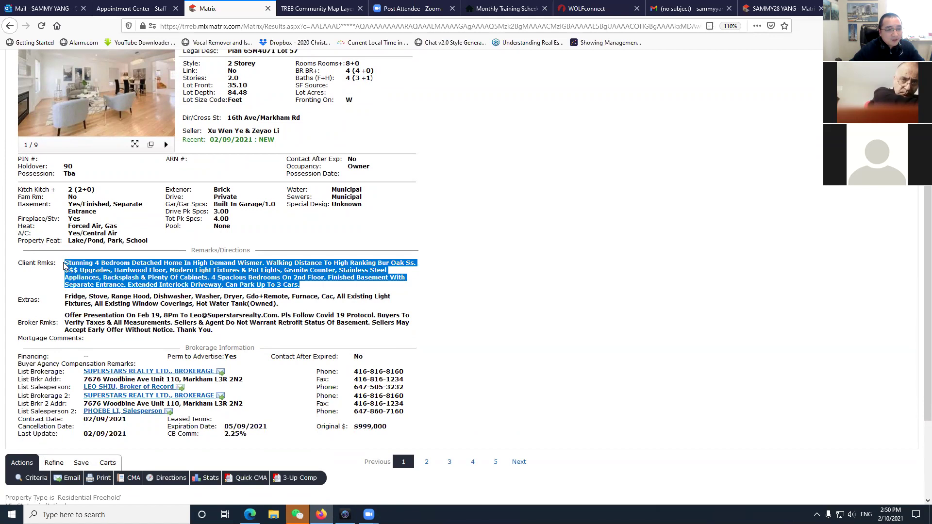
{"action": "left_click", "coordinate": [95, 278]}
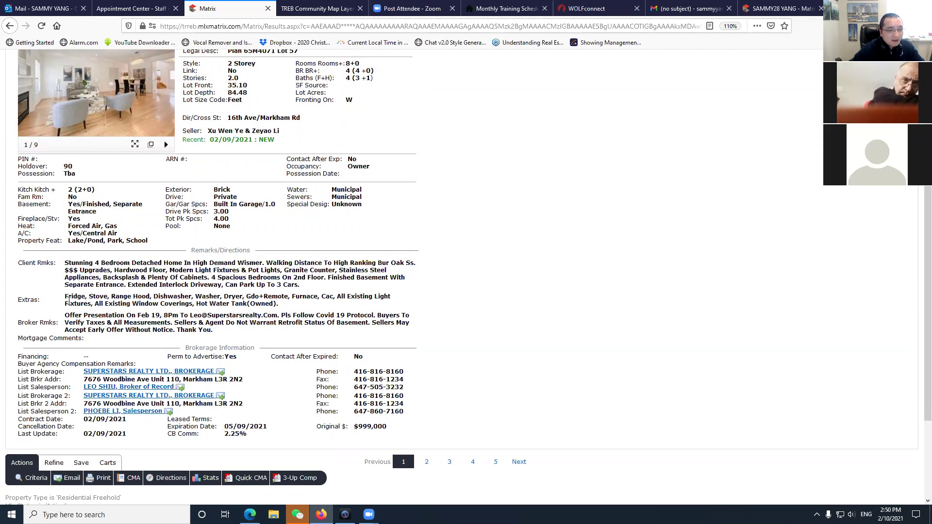
{"action": "left_click_drag", "start_coordinate": [391, 297], "coordinate": [279, 304]}
{"action": "left_click", "coordinate": [289, 308]}
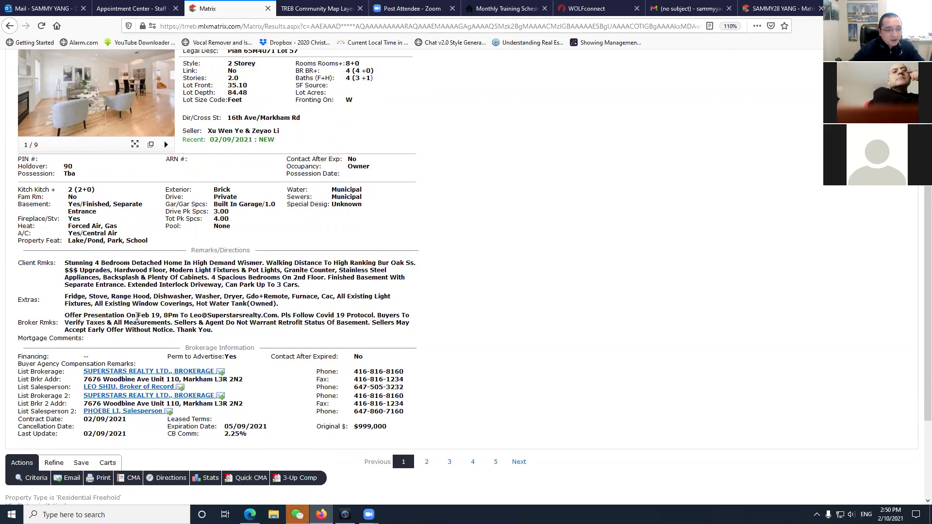
{"action": "left_click_drag", "start_coordinate": [130, 316], "coordinate": [208, 316]}
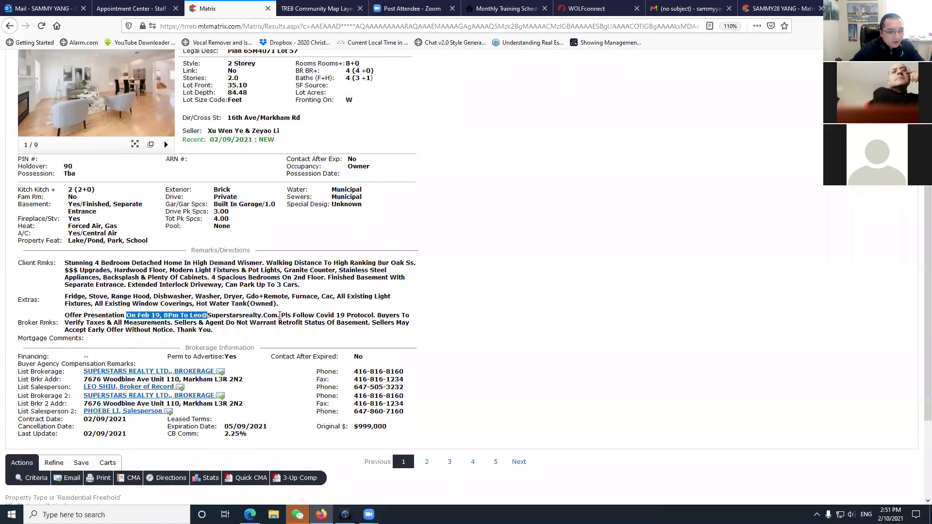
{"action": "left_click", "coordinate": [238, 325]}
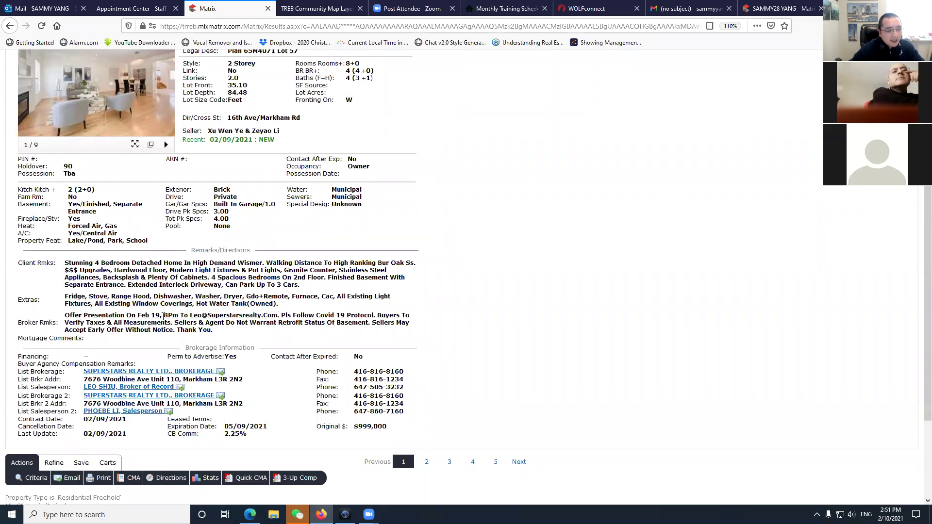
{"action": "scroll", "coordinate": [313, 389], "scroll_direction": "down", "scroll_amount": 1}
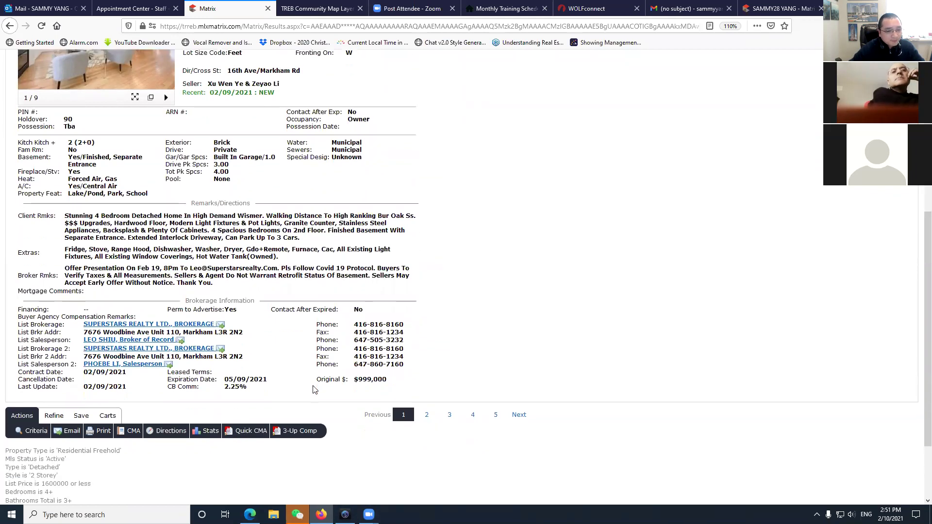
{"action": "scroll", "coordinate": [310, 387], "scroll_direction": "up", "scroll_amount": 3}
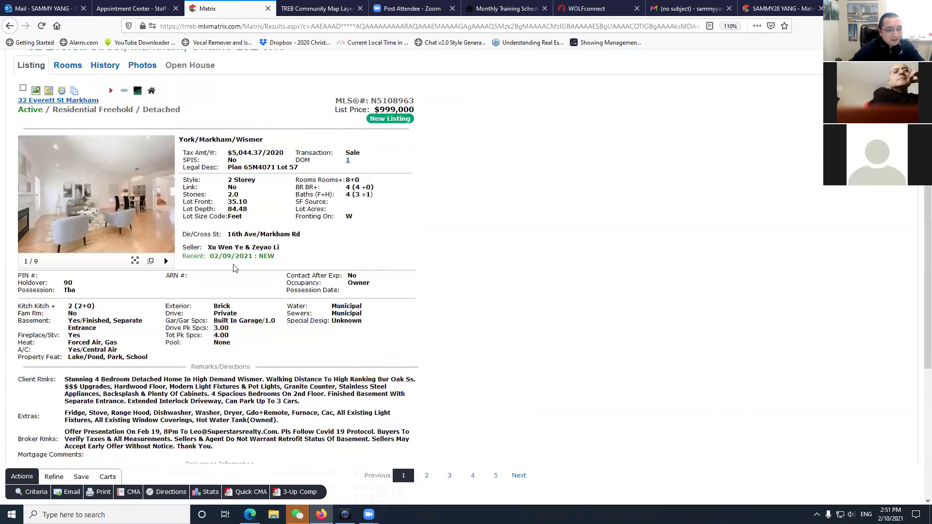
{"action": "scroll", "coordinate": [233, 269], "scroll_direction": "down", "scroll_amount": 2}
{"action": "scroll", "coordinate": [217, 323], "scroll_direction": "up", "scroll_amount": 4}
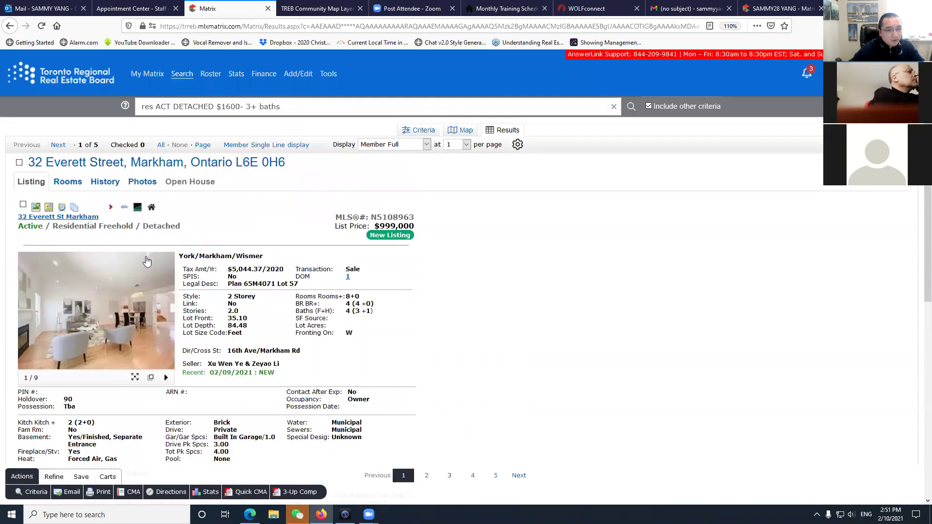
{"action": "scroll", "coordinate": [147, 262], "scroll_direction": "down", "scroll_amount": 4}
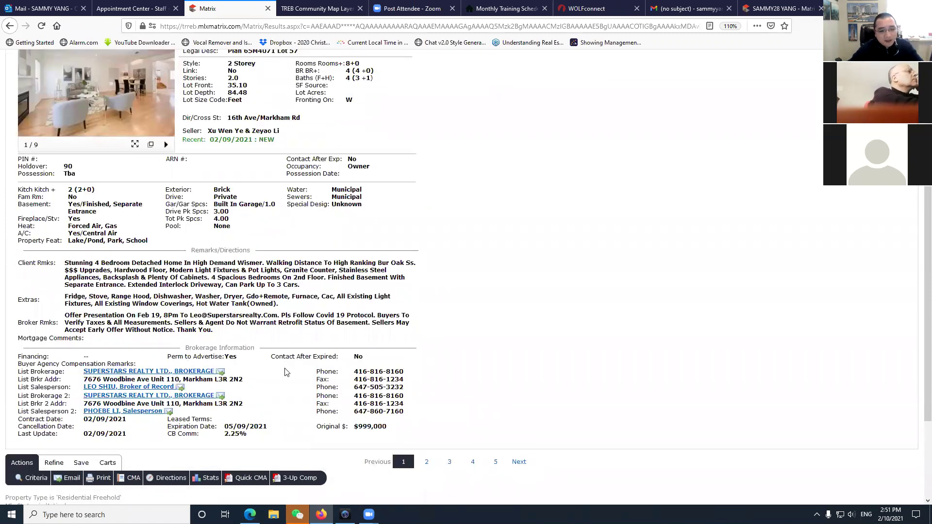
{"action": "scroll", "coordinate": [283, 372], "scroll_direction": "up", "scroll_amount": 3}
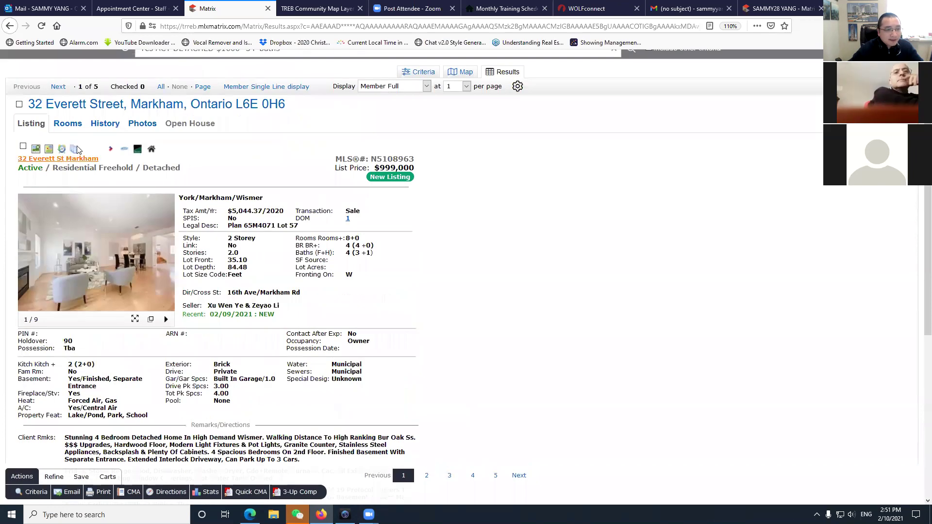
{"action": "left_click", "coordinate": [65, 126]}
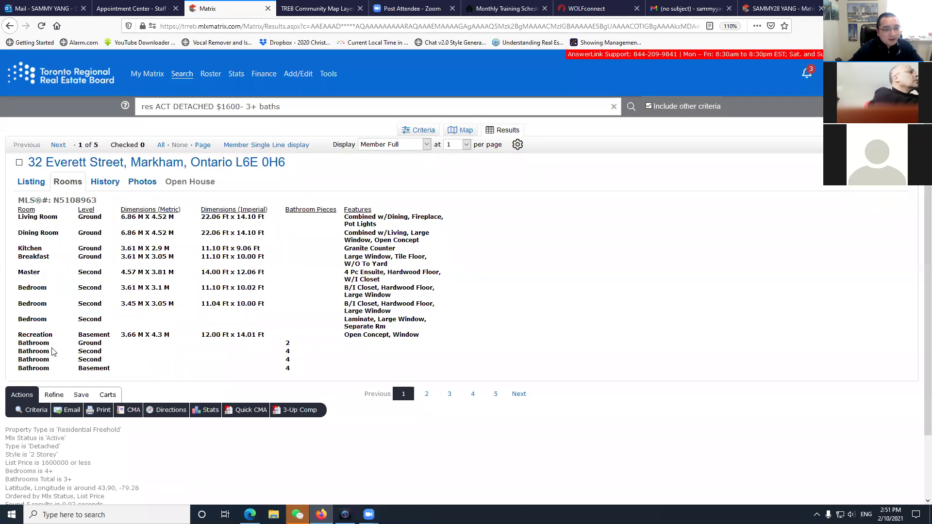
{"action": "scroll", "coordinate": [54, 351], "scroll_direction": "down", "scroll_amount": 2}
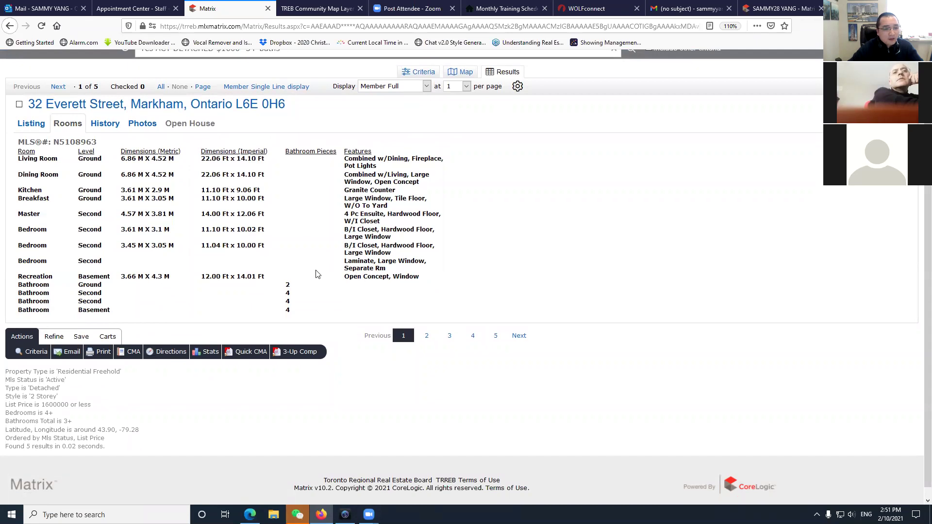
{"action": "scroll", "coordinate": [317, 272], "scroll_direction": "up", "scroll_amount": 2}
{"action": "left_click", "coordinate": [109, 186]}
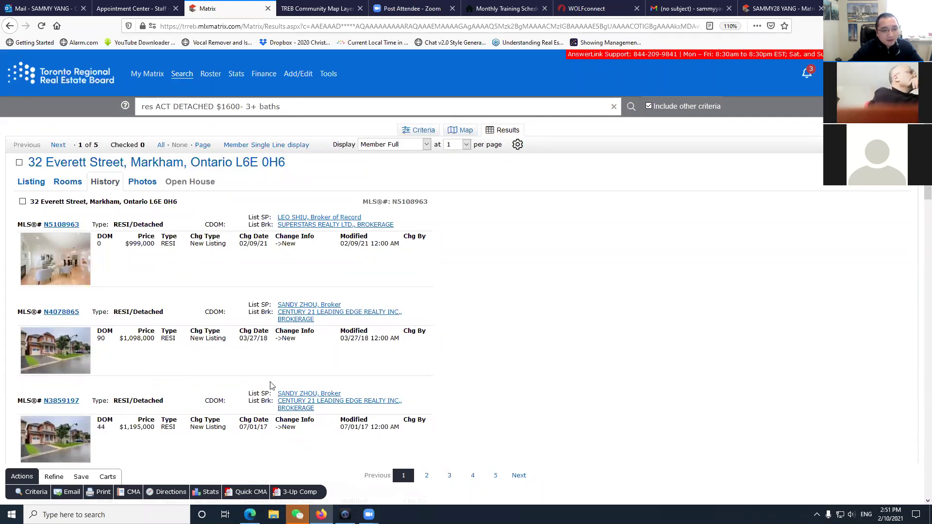
{"action": "scroll", "coordinate": [271, 386], "scroll_direction": "down", "scroll_amount": 10}
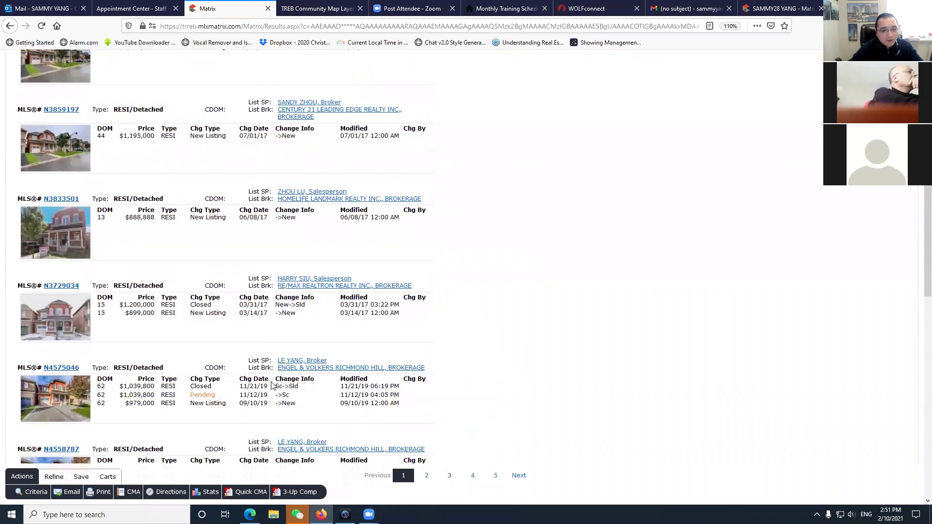
{"action": "scroll", "coordinate": [272, 382], "scroll_direction": "down", "scroll_amount": 6}
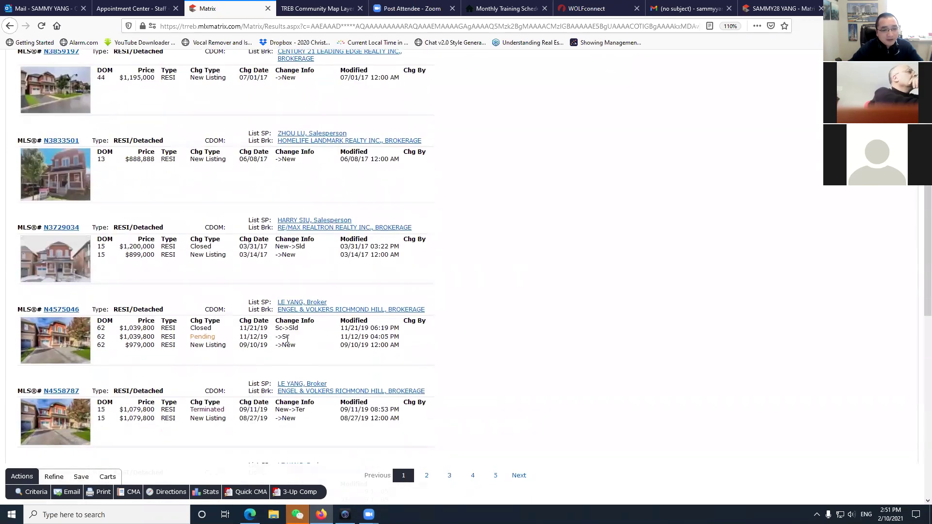
{"action": "scroll", "coordinate": [317, 387], "scroll_direction": "down", "scroll_amount": 4}
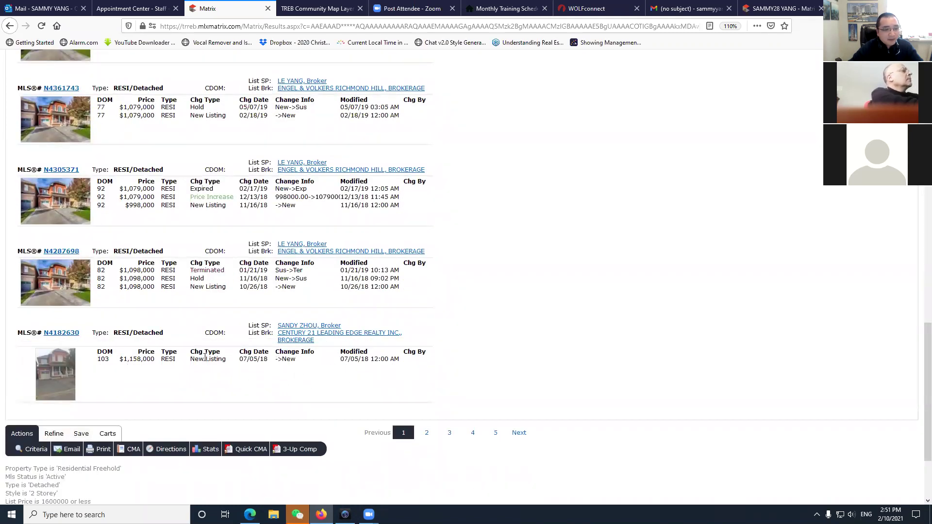
{"action": "scroll", "coordinate": [205, 358], "scroll_direction": "up", "scroll_amount": 15}
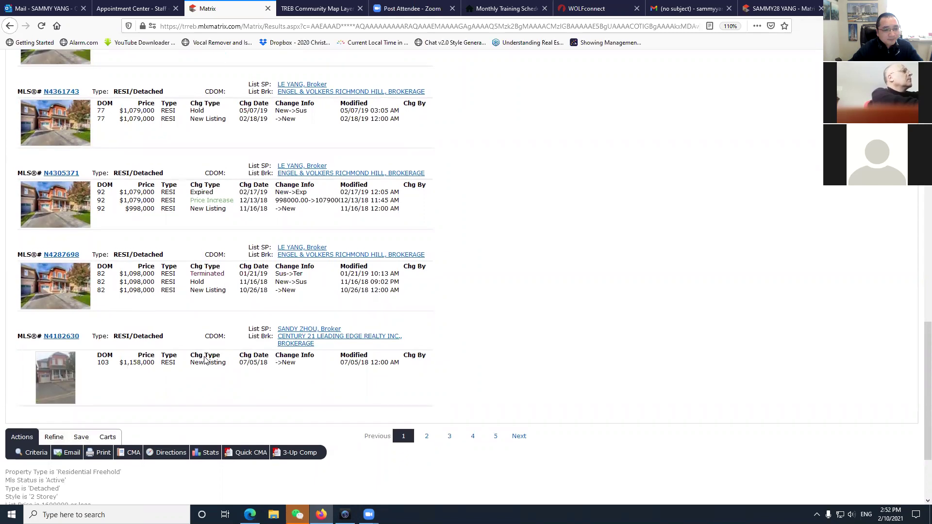
{"action": "scroll", "coordinate": [204, 359], "scroll_direction": "down", "scroll_amount": 15}
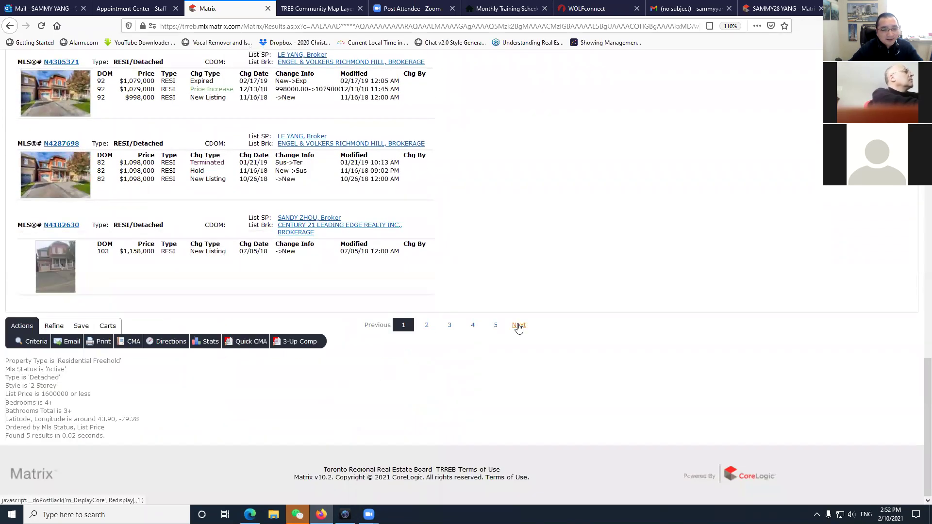
{"action": "scroll", "coordinate": [118, 328], "scroll_direction": "up", "scroll_amount": 15}
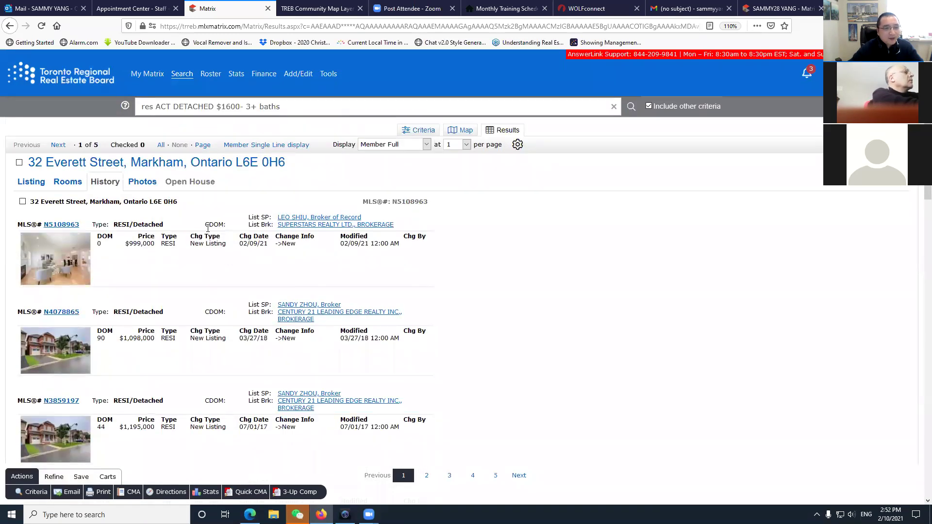
{"action": "scroll", "coordinate": [219, 361], "scroll_direction": "down", "scroll_amount": 2}
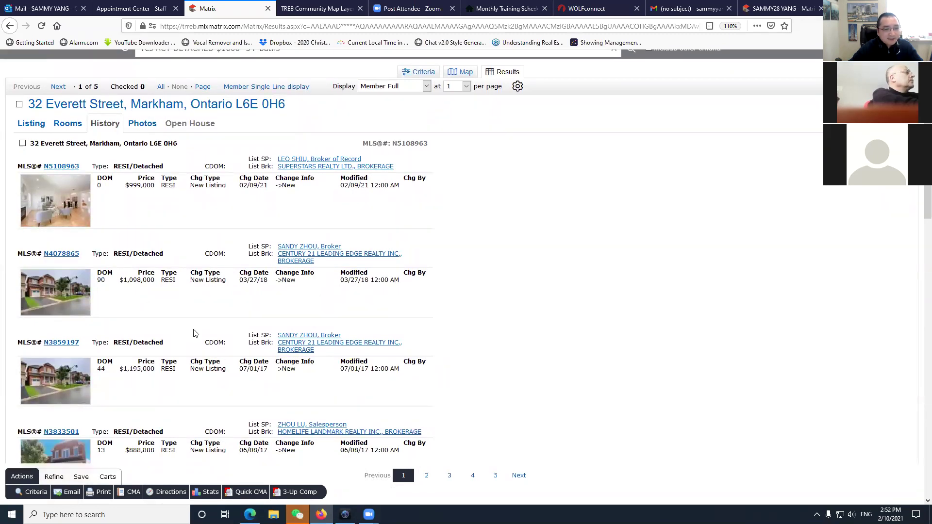
{"action": "scroll", "coordinate": [195, 333], "scroll_direction": "down", "scroll_amount": 2}
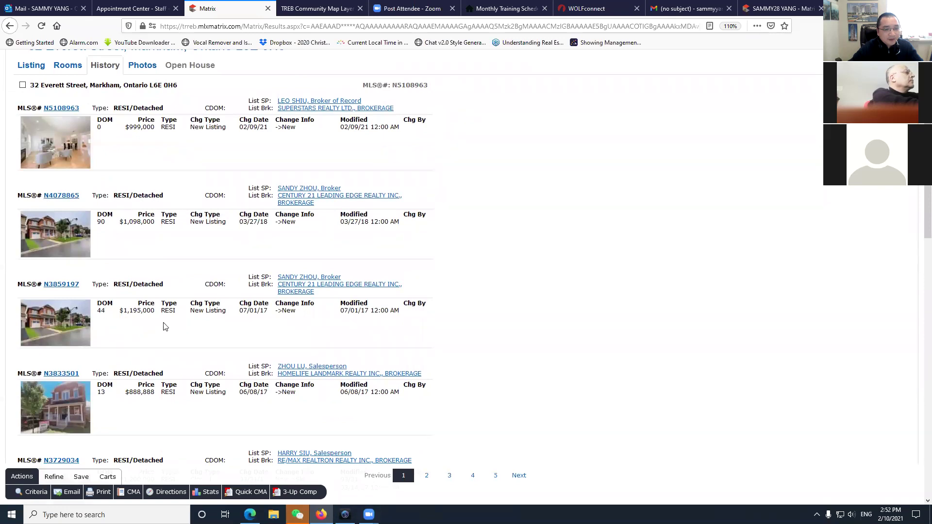
{"action": "left_click_drag", "start_coordinate": [249, 315], "coordinate": [214, 375]}
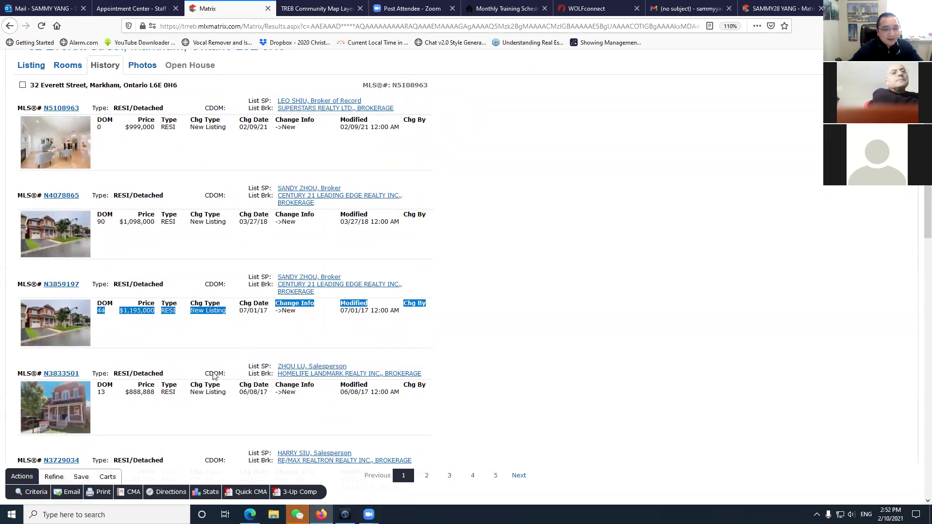
{"action": "scroll", "coordinate": [237, 409], "scroll_direction": "down", "scroll_amount": 5}
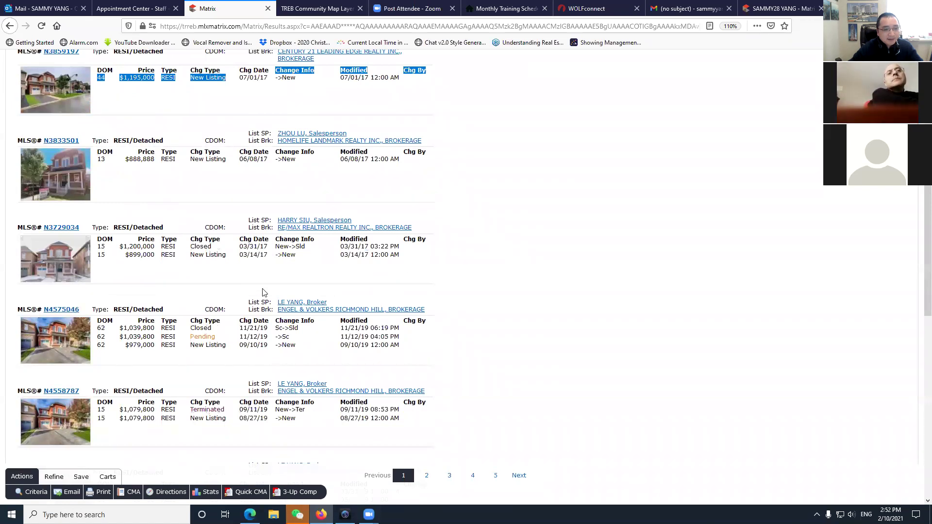
{"action": "left_click", "coordinate": [266, 346]}
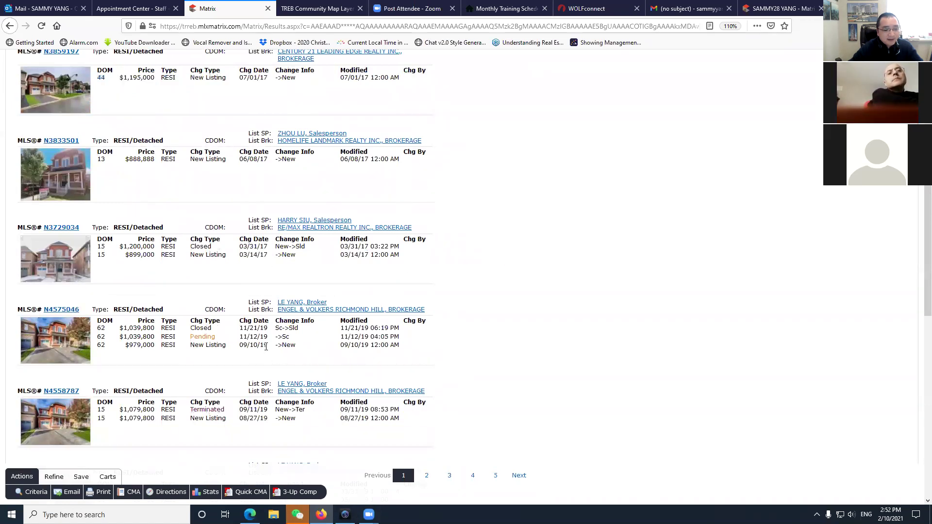
{"action": "scroll", "coordinate": [245, 437], "scroll_direction": "down", "scroll_amount": 10}
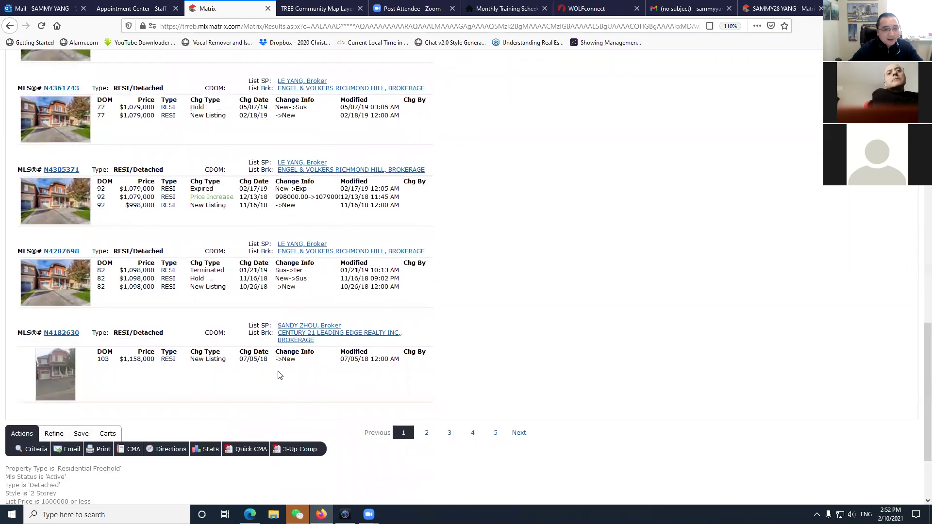
{"action": "left_click", "coordinate": [494, 434]}
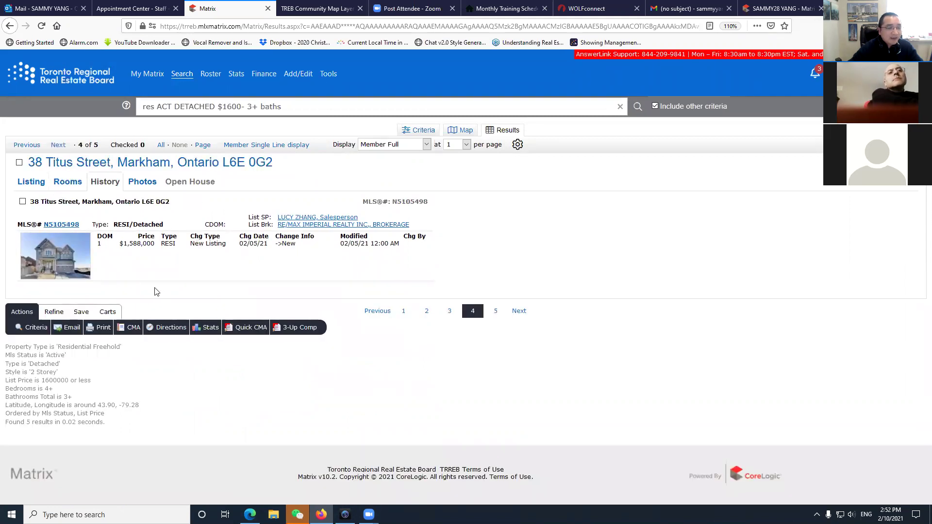
{"action": "left_click", "coordinate": [143, 182]}
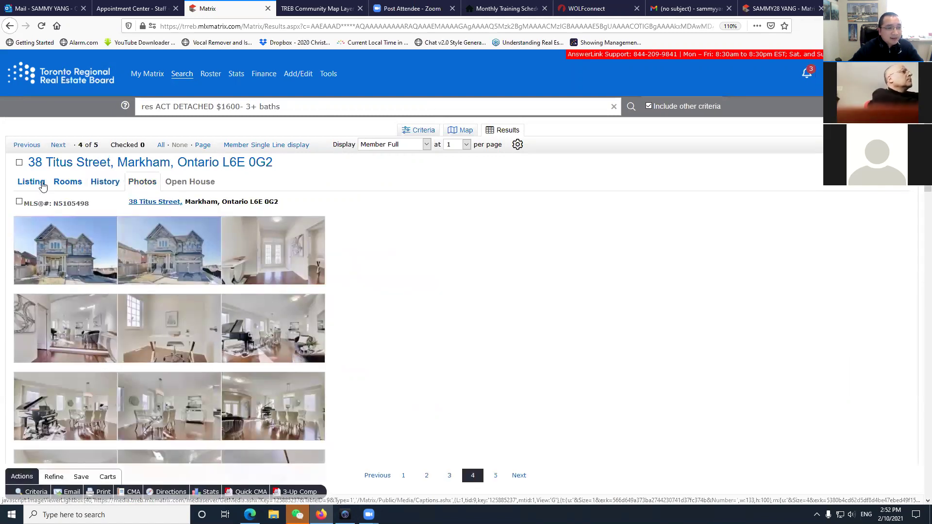
{"action": "left_click", "coordinate": [266, 145]}
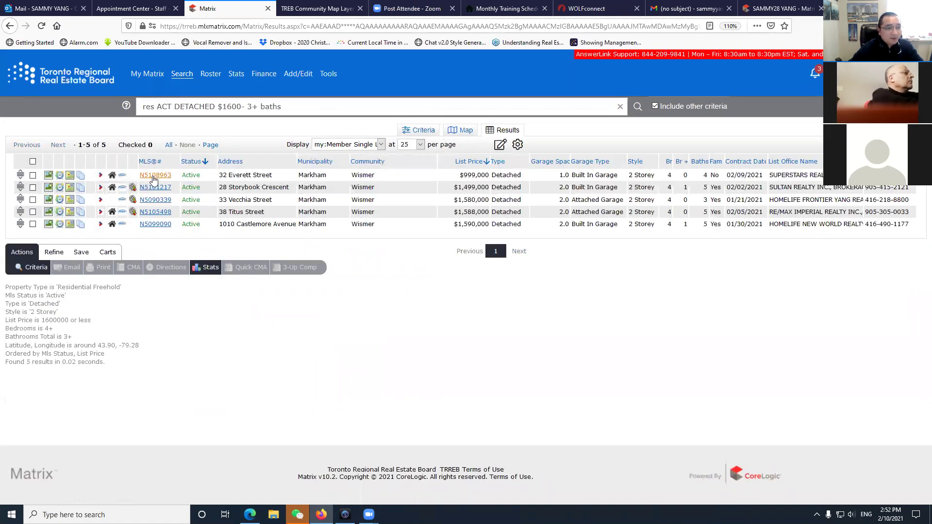
{"action": "left_click", "coordinate": [154, 175]}
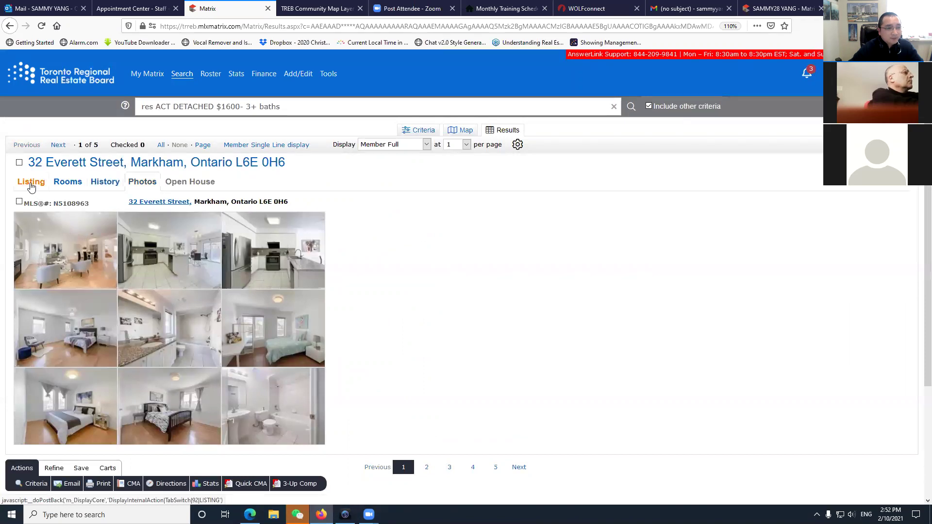
{"action": "left_click", "coordinate": [32, 182]}
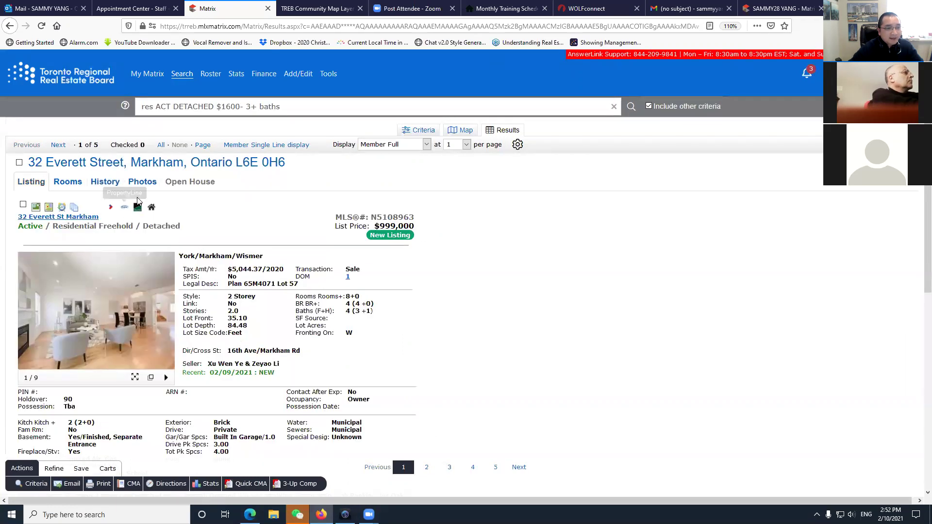
{"action": "left_click", "coordinate": [141, 183]}
{"action": "scroll", "coordinate": [212, 355], "scroll_direction": "down", "scroll_amount": 3}
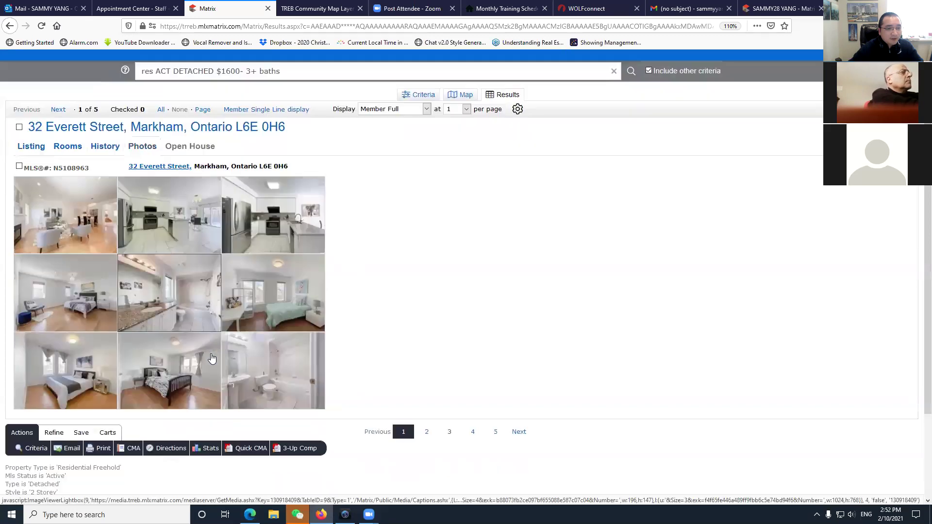
{"action": "scroll", "coordinate": [233, 375], "scroll_direction": "up", "scroll_amount": 2}
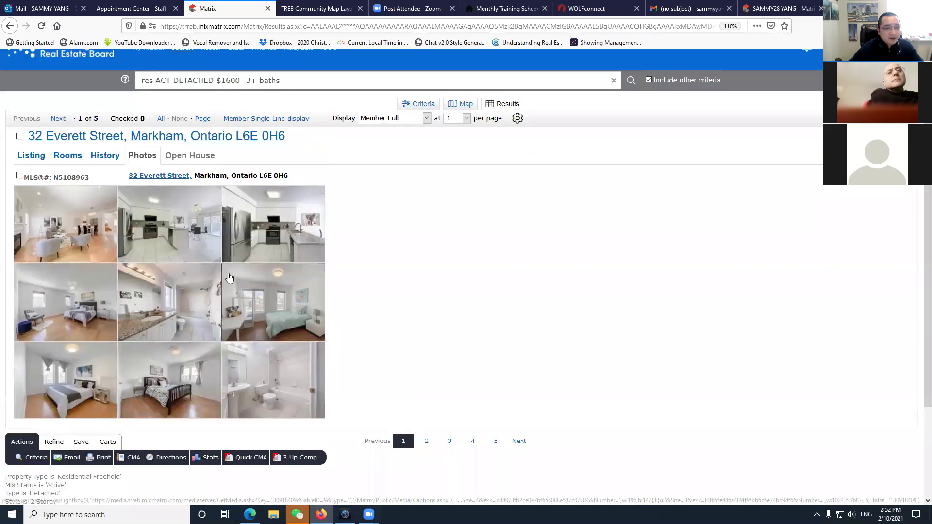
{"action": "scroll", "coordinate": [263, 352], "scroll_direction": "up", "scroll_amount": 1}
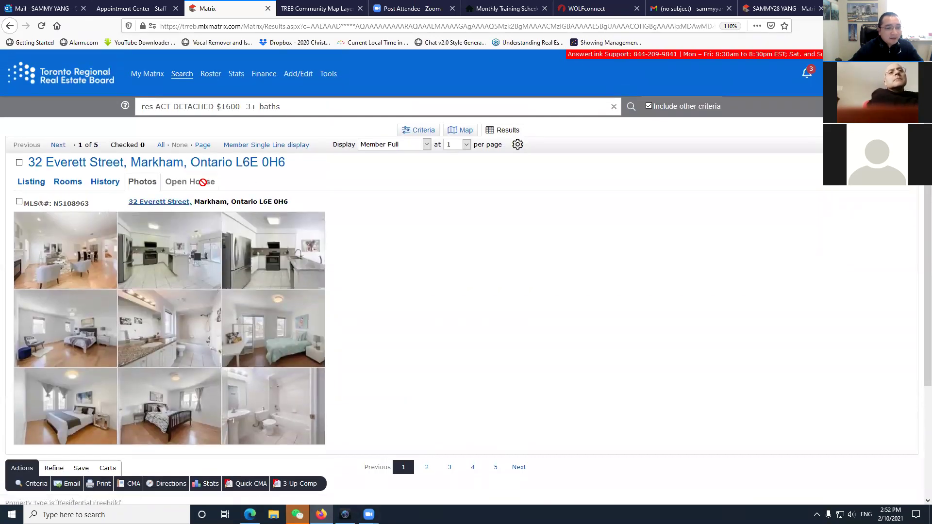
{"action": "left_click", "coordinate": [31, 183]}
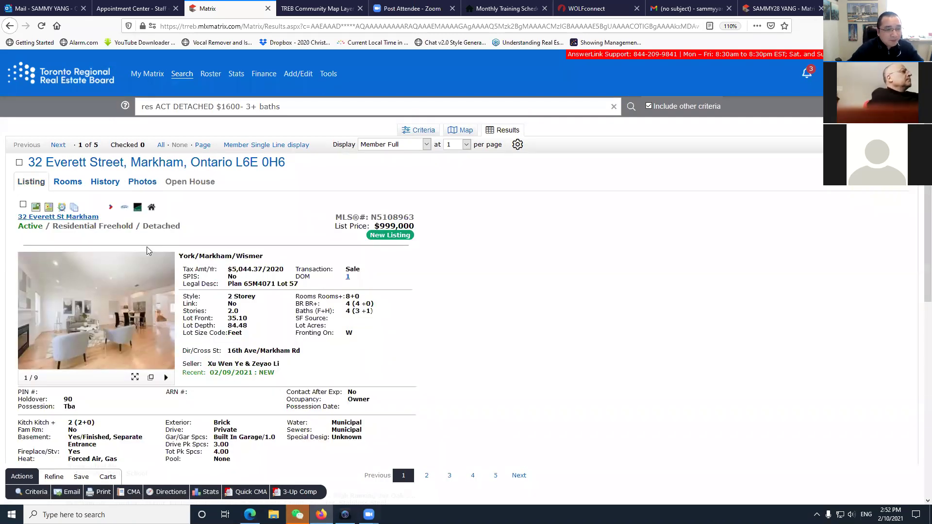
{"action": "left_click", "coordinate": [152, 209]}
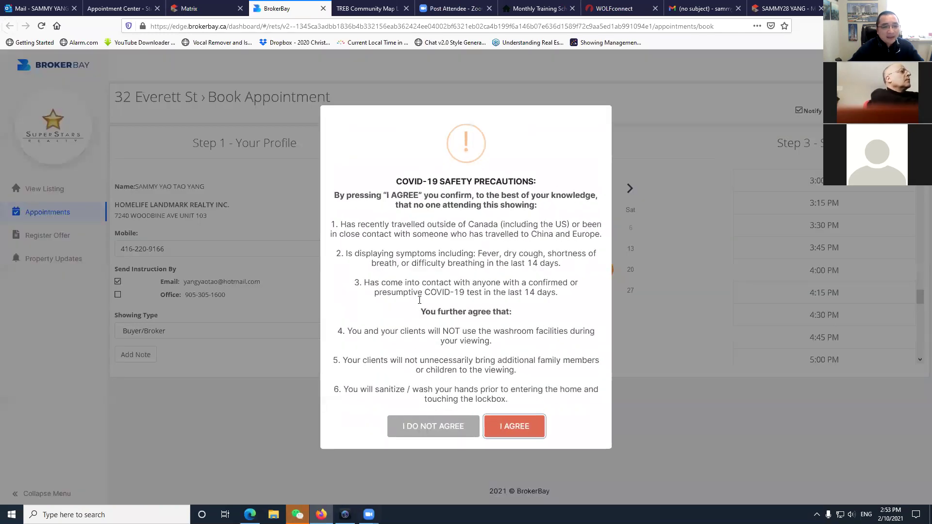
{"action": "left_click", "coordinate": [456, 430]}
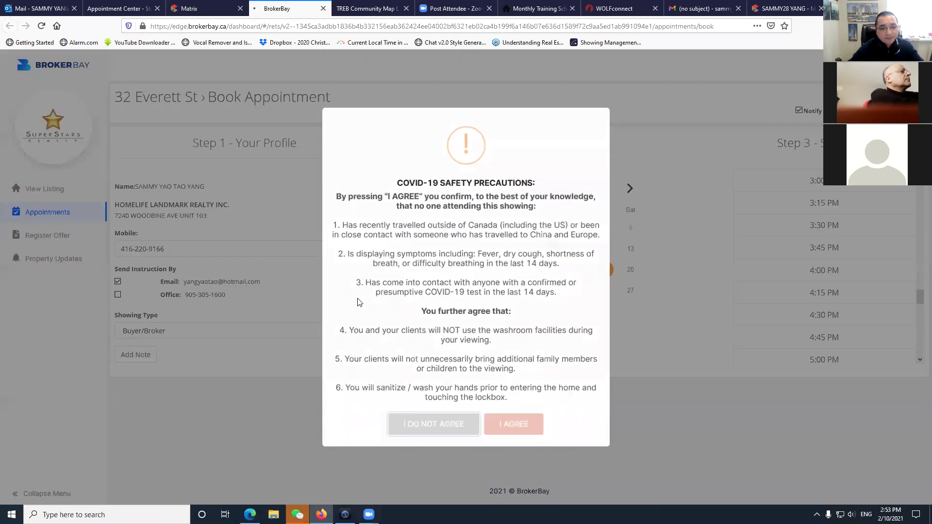
{"action": "key", "text": "ctrl+w"}
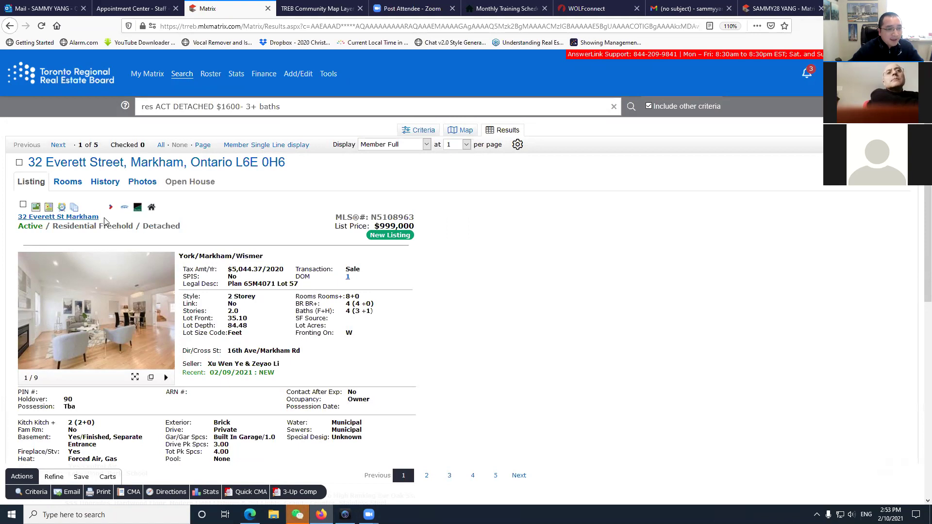
{"action": "left_click", "coordinate": [36, 209]}
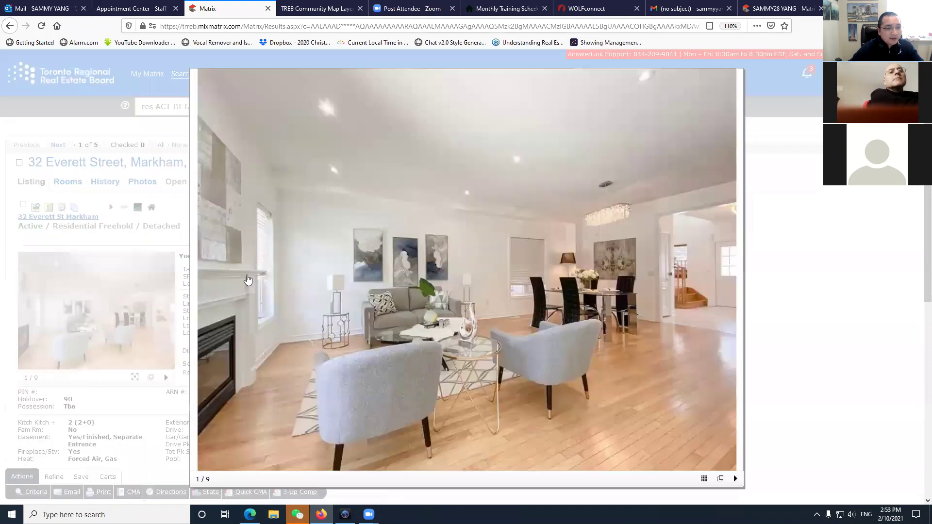
{"action": "left_click", "coordinate": [705, 479]}
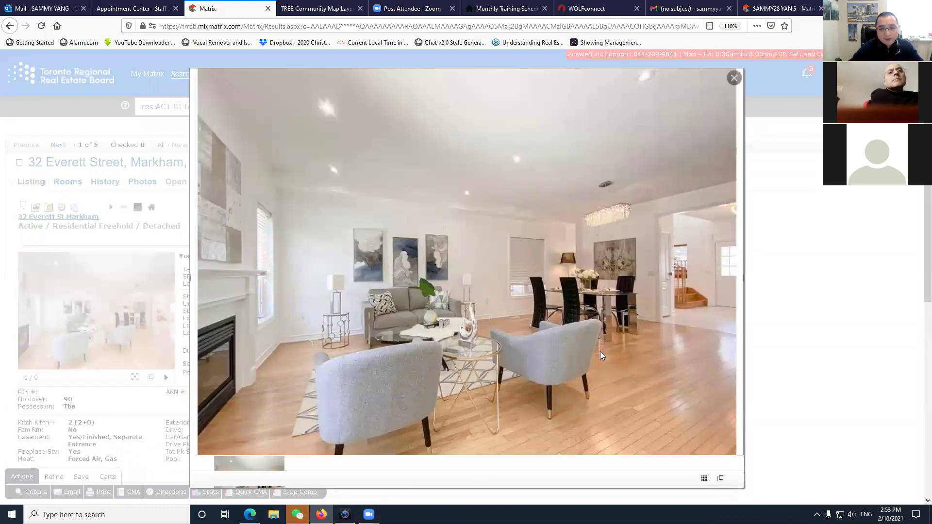
{"action": "scroll", "coordinate": [510, 311], "scroll_direction": "down", "scroll_amount": 5}
{"action": "scroll", "coordinate": [558, 345], "scroll_direction": "up", "scroll_amount": 5}
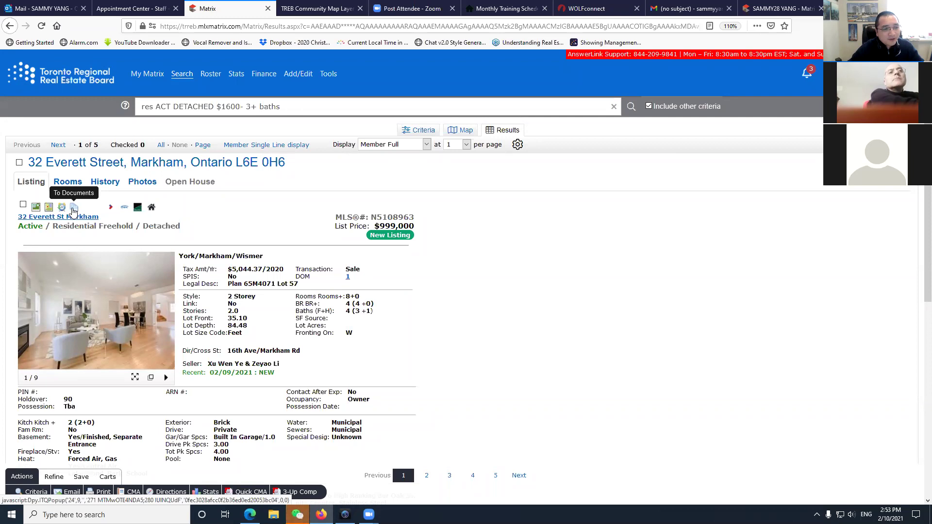
{"action": "left_click", "coordinate": [74, 211]}
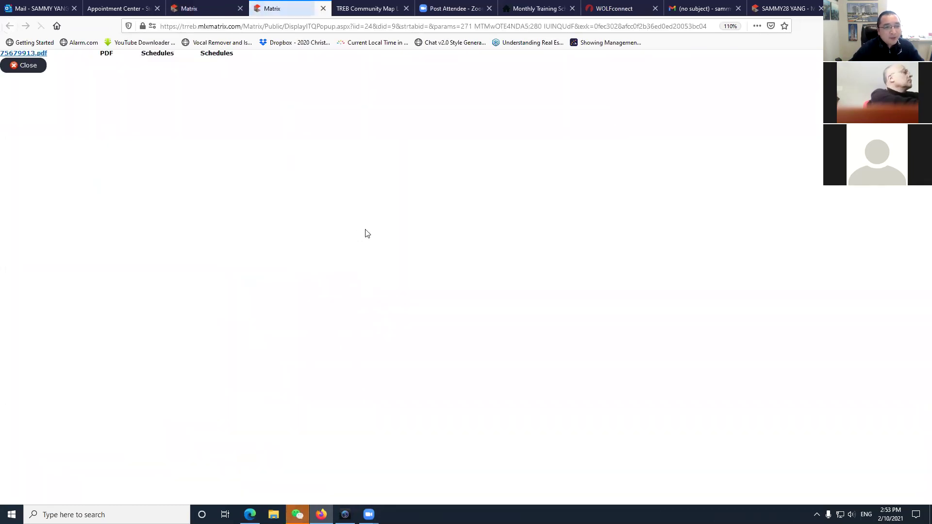
{"action": "left_click", "coordinate": [41, 55]}
{"action": "left_click", "coordinate": [501, 325]}
{"action": "scroll", "coordinate": [504, 333], "scroll_direction": "down", "scroll_amount": 4}
{"action": "scroll", "coordinate": [406, 251], "scroll_direction": "up", "scroll_amount": 4}
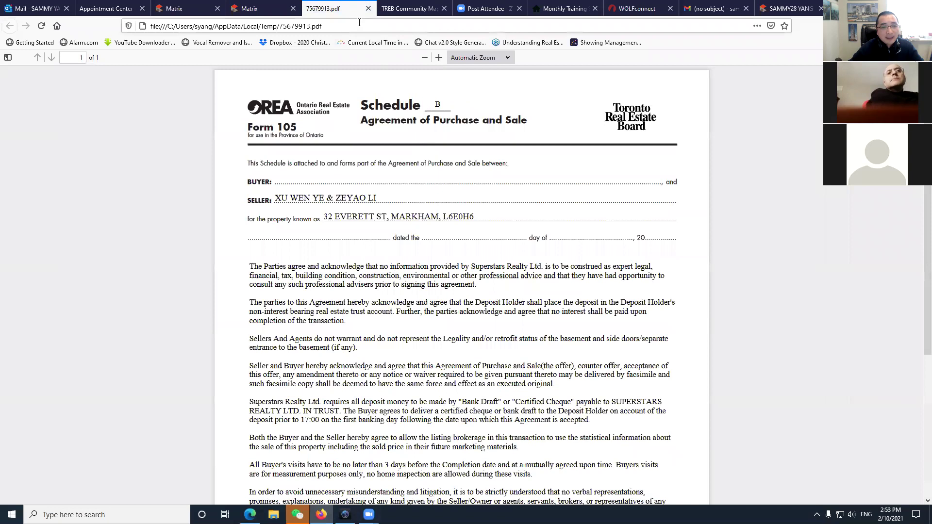
{"action": "left_click", "coordinate": [368, 9]}
{"action": "left_click", "coordinate": [216, 10]}
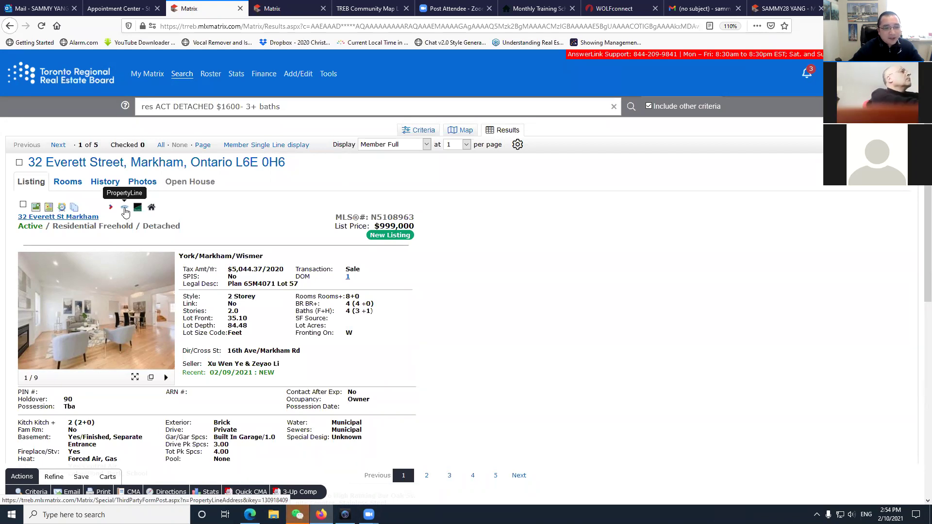
{"action": "left_click", "coordinate": [125, 210]}
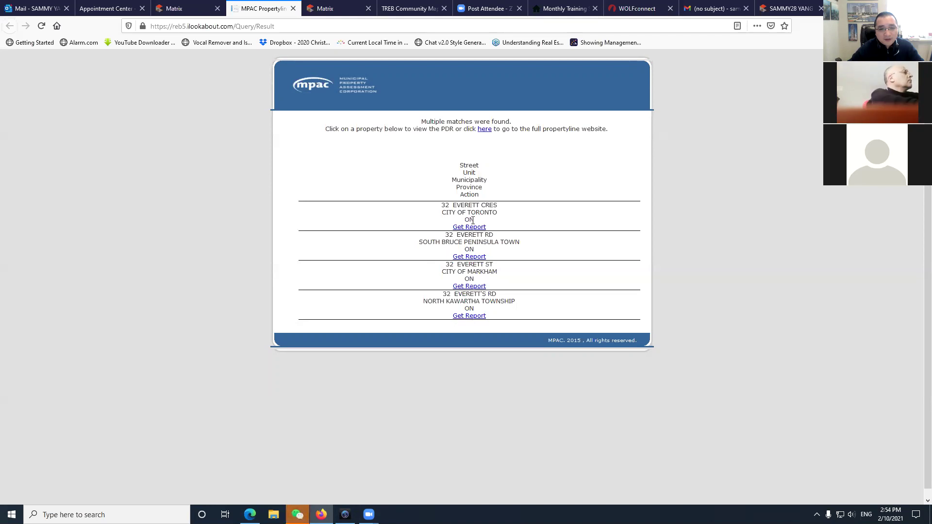
{"action": "left_click_drag", "start_coordinate": [440, 219], "coordinate": [501, 216]}
{"action": "left_click", "coordinate": [478, 245]}
{"action": "left_click_drag", "start_coordinate": [422, 250], "coordinate": [517, 255]}
{"action": "left_click", "coordinate": [525, 249]}
{"action": "left_click_drag", "start_coordinate": [442, 273], "coordinate": [501, 273]}
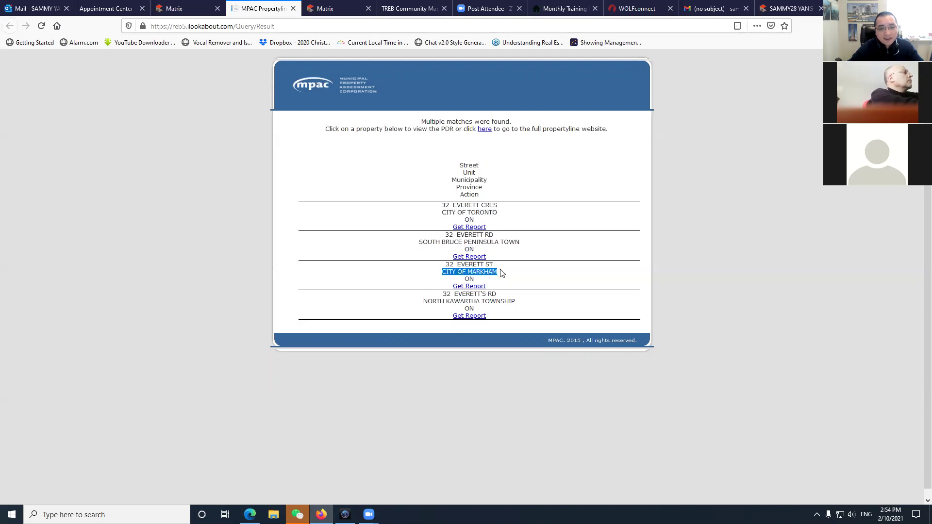
{"action": "left_click", "coordinate": [472, 280]}
{"action": "left_click", "coordinate": [467, 288]}
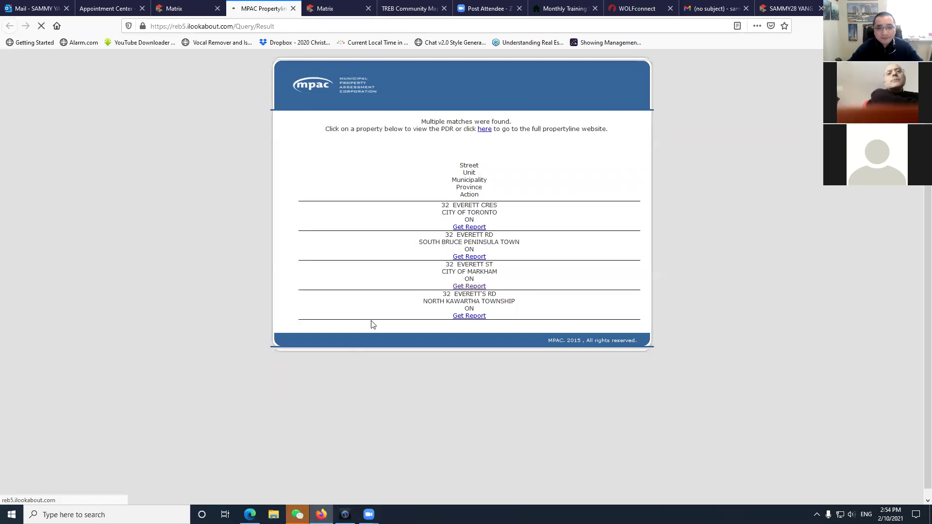
{"action": "left_click", "coordinate": [369, 515]}
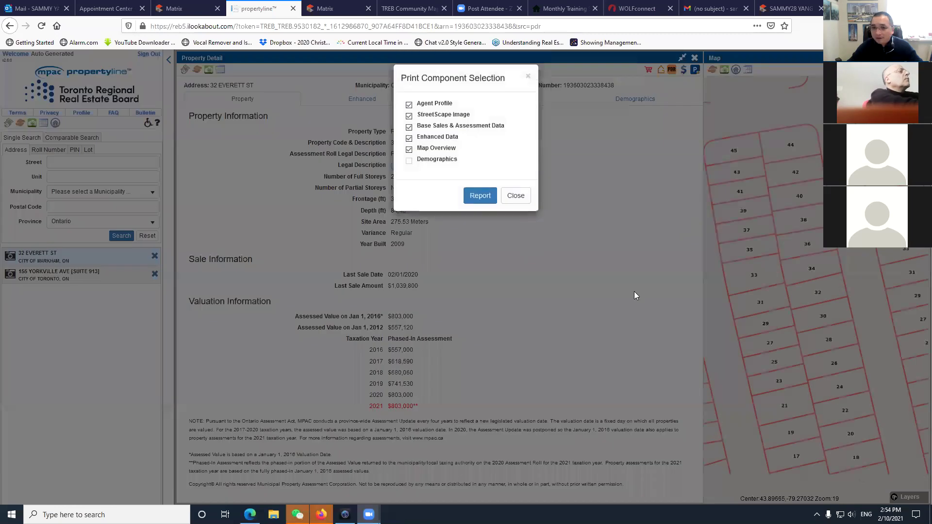
Dismiss the print options and decline the location prompt, briefly glancing at the MLS listing.
{"action": "left_click", "coordinate": [516, 196]}
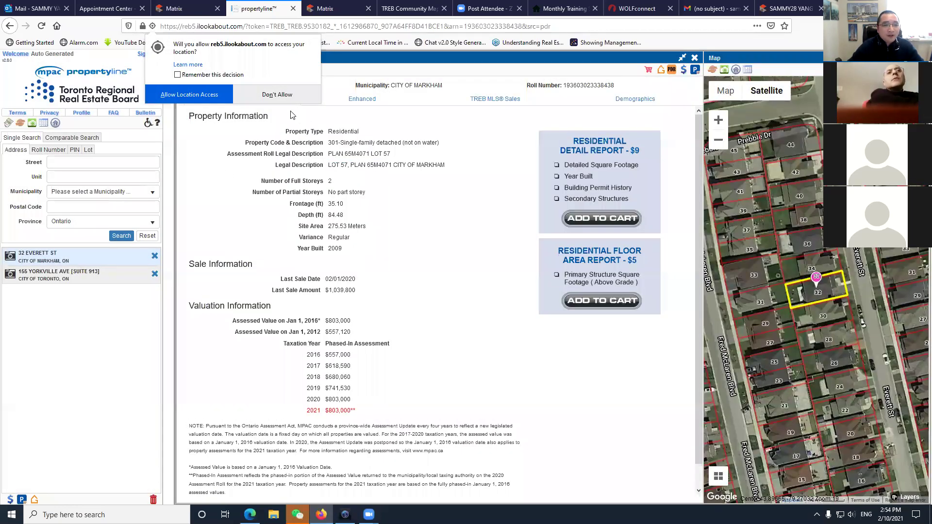
{"action": "left_click", "coordinate": [279, 95]}
{"action": "key", "text": "ctrl+shift+Tab"}
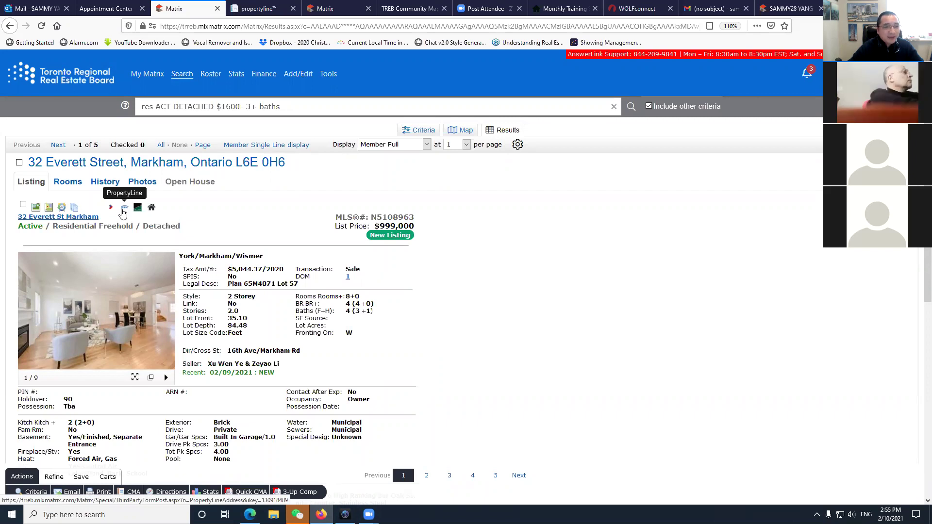
{"action": "left_click", "coordinate": [259, 9]}
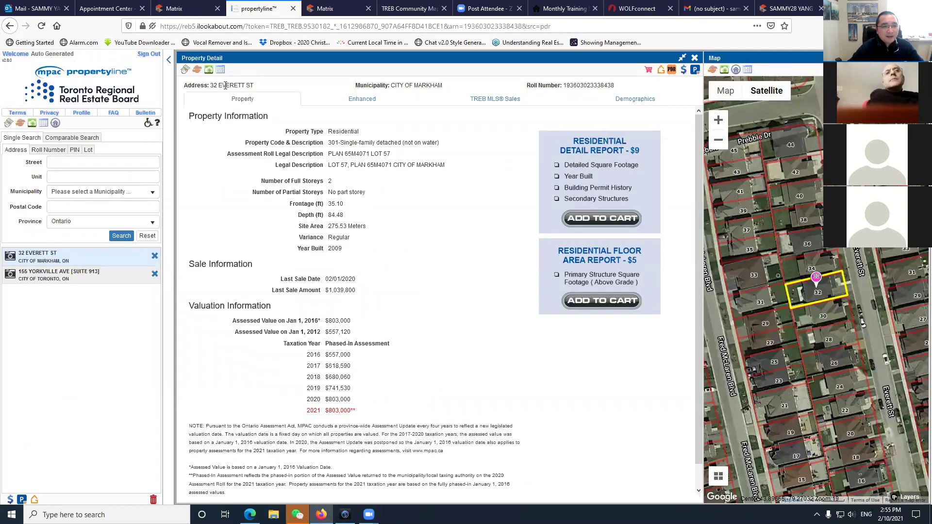
{"action": "left_click_drag", "start_coordinate": [214, 86], "coordinate": [256, 86]}
{"action": "left_click", "coordinate": [267, 87]}
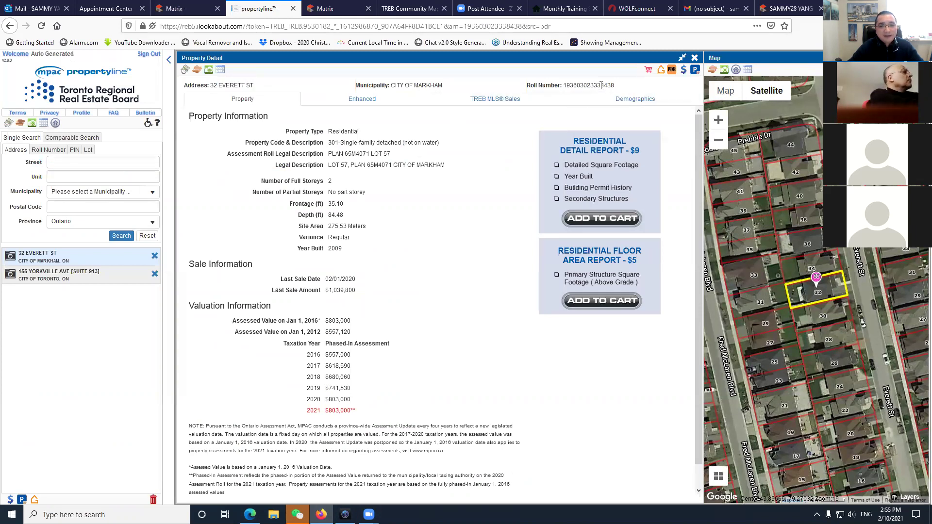
{"action": "left_click_drag", "start_coordinate": [327, 133], "coordinate": [372, 142]}
{"action": "left_click", "coordinate": [336, 144]}
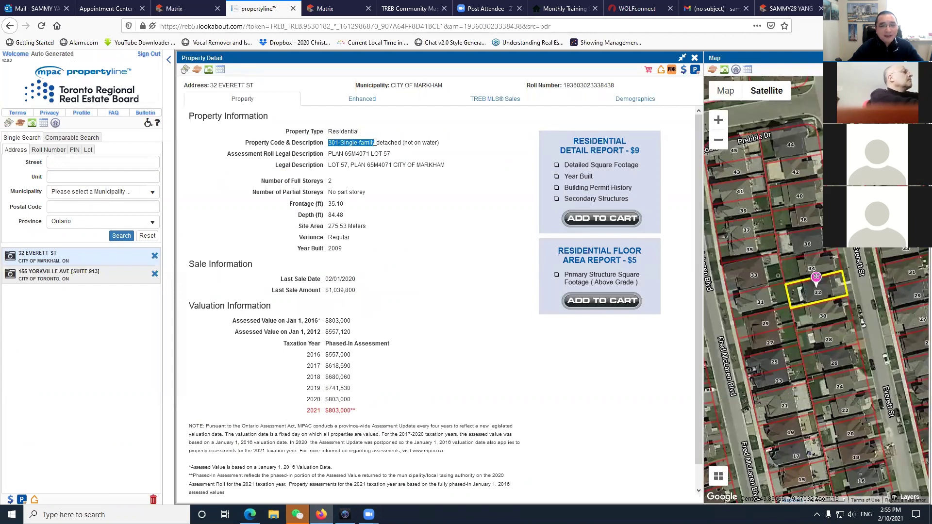
{"action": "left_click", "coordinate": [393, 189]}
{"action": "scroll", "coordinate": [831, 304], "scroll_direction": "up", "scroll_amount": 1}
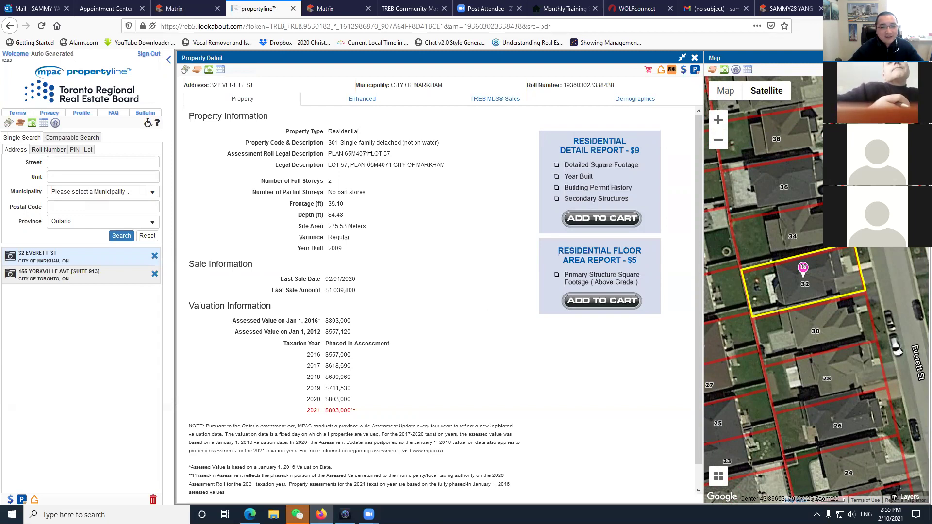
{"action": "left_click_drag", "start_coordinate": [329, 143], "coordinate": [437, 142]}
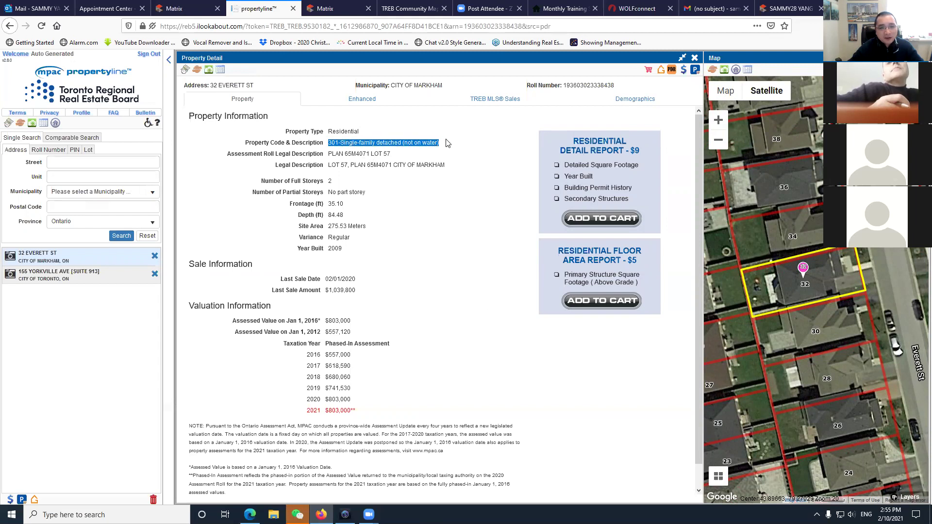
{"action": "left_click", "coordinate": [362, 166]}
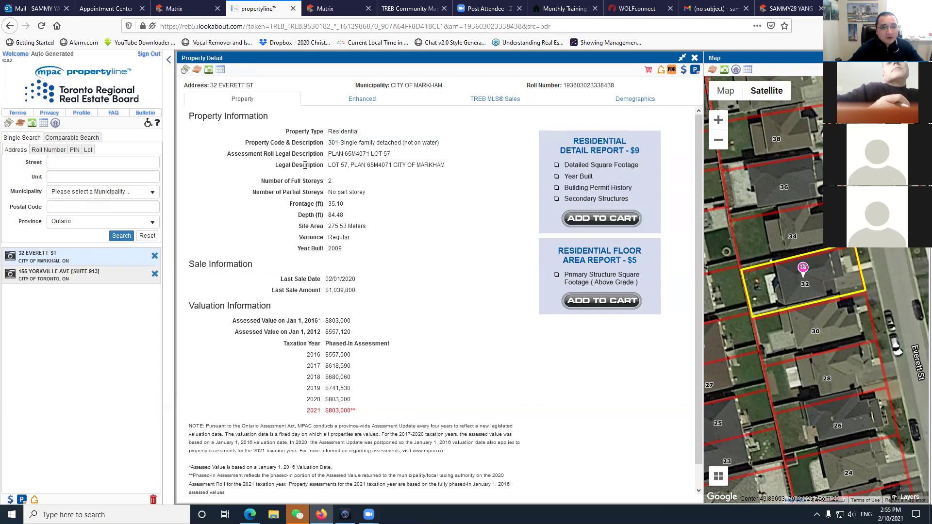
{"action": "left_click_drag", "start_coordinate": [341, 154], "coordinate": [413, 155]}
{"action": "left_click", "coordinate": [375, 166]}
{"action": "left_click_drag", "start_coordinate": [302, 252], "coordinate": [345, 256]}
{"action": "left_click", "coordinate": [348, 257]}
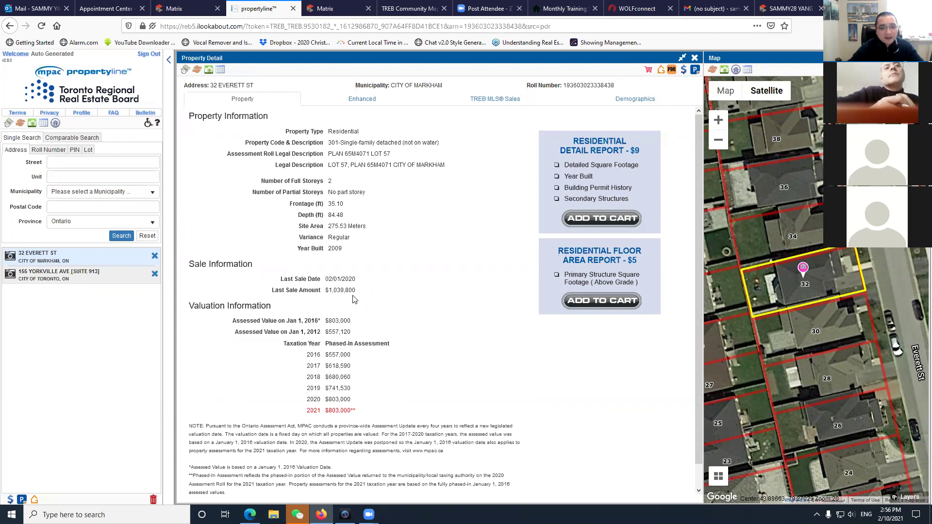
{"action": "left_click_drag", "start_coordinate": [353, 290], "coordinate": [324, 290]}
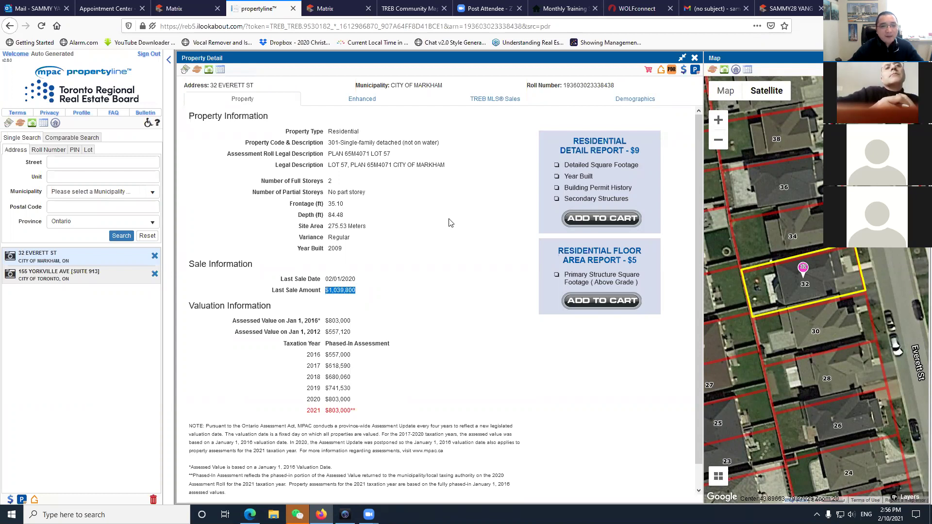
{"action": "left_click", "coordinate": [185, 8]}
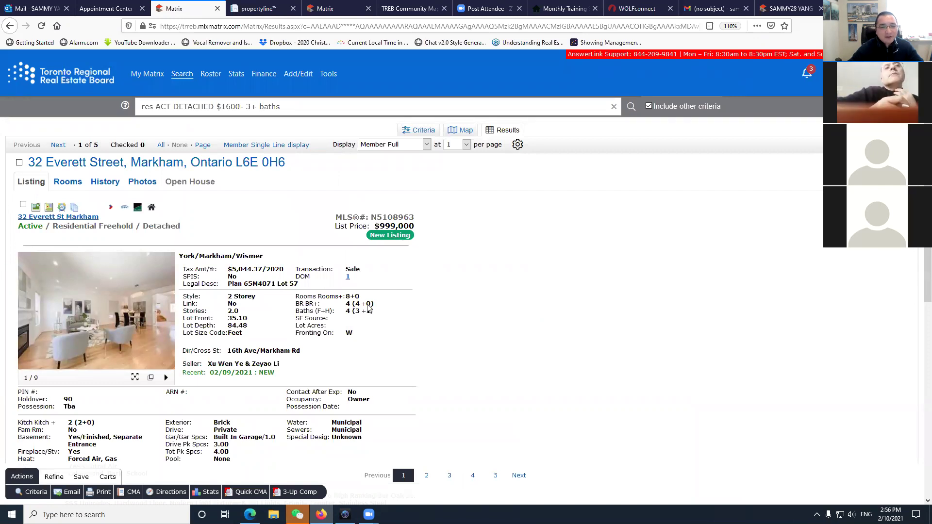
Highlight the Feb 19 offer presentation date in the broker remarks, then return to Propertyline.
{"action": "scroll", "coordinate": [329, 347], "scroll_direction": "down", "scroll_amount": 8}
{"action": "left_click_drag", "start_coordinate": [134, 180], "coordinate": [215, 180]}
{"action": "scroll", "coordinate": [423, 246], "scroll_direction": "up", "scroll_amount": 3}
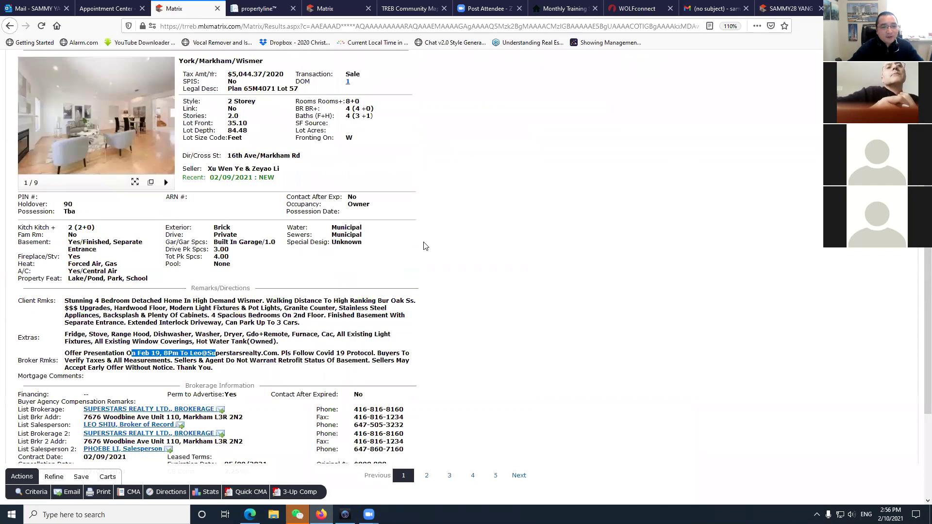
{"action": "scroll", "coordinate": [424, 246], "scroll_direction": "up", "scroll_amount": 3}
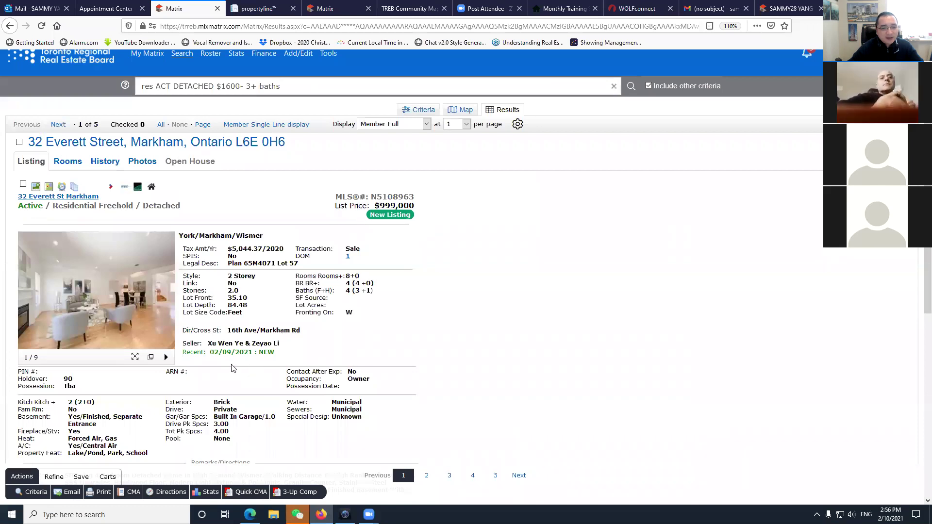
{"action": "scroll", "coordinate": [231, 364], "scroll_direction": "down", "scroll_amount": 4}
{"action": "scroll", "coordinate": [231, 362], "scroll_direction": "up", "scroll_amount": 5}
{"action": "key", "text": "ctrl+Tab"}
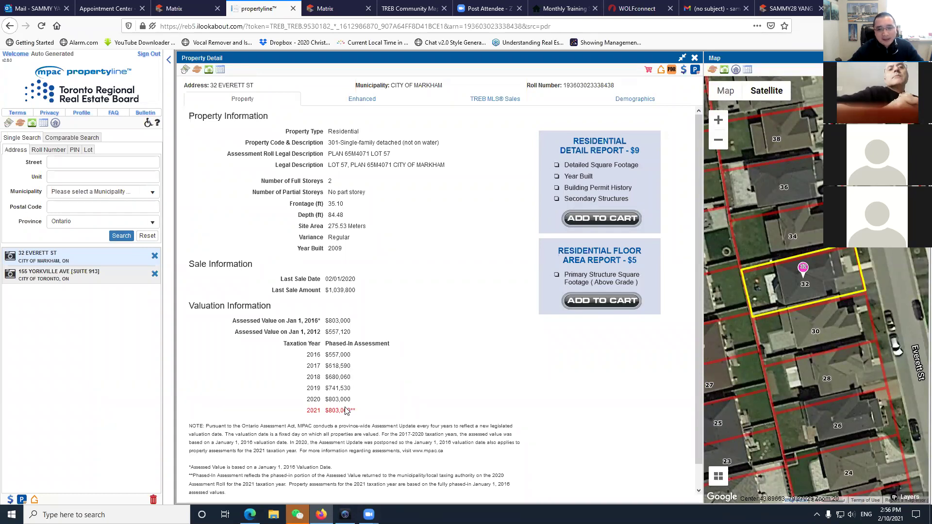
Review enhanced details (3 baths, 1 half bath, 1-space attached garage) and enlarge the satellite map.
{"action": "left_click", "coordinate": [361, 99]}
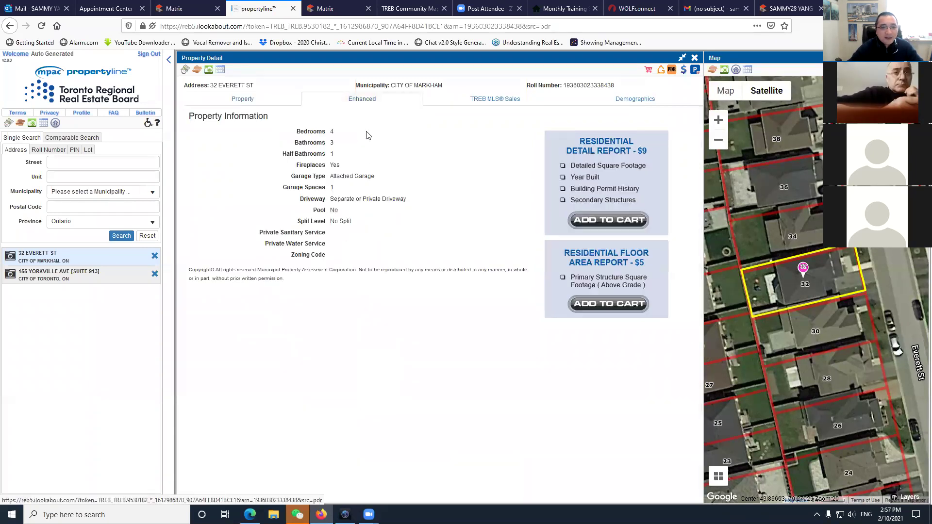
{"action": "double_click", "coordinate": [332, 142]}
{"action": "double_click", "coordinate": [338, 153]}
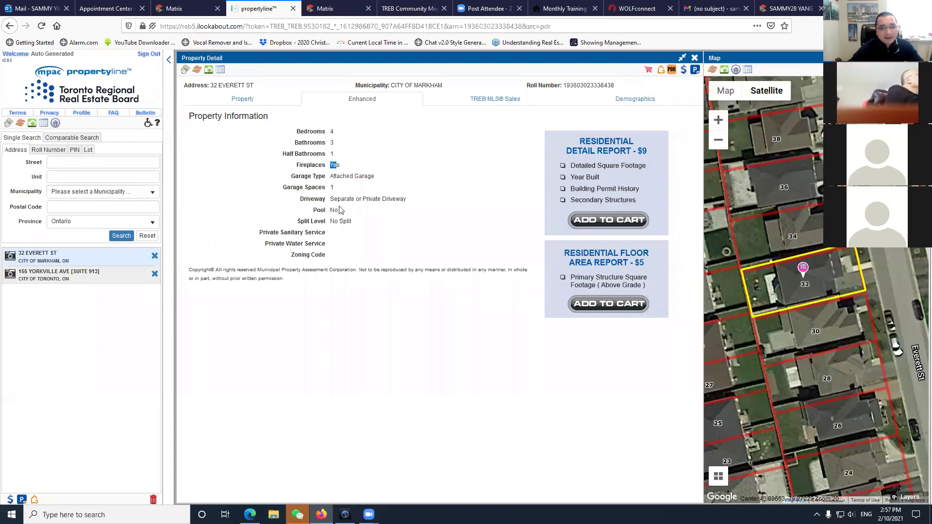
{"action": "left_click_drag", "start_coordinate": [375, 177], "coordinate": [338, 193]}
{"action": "double_click", "coordinate": [332, 187]}
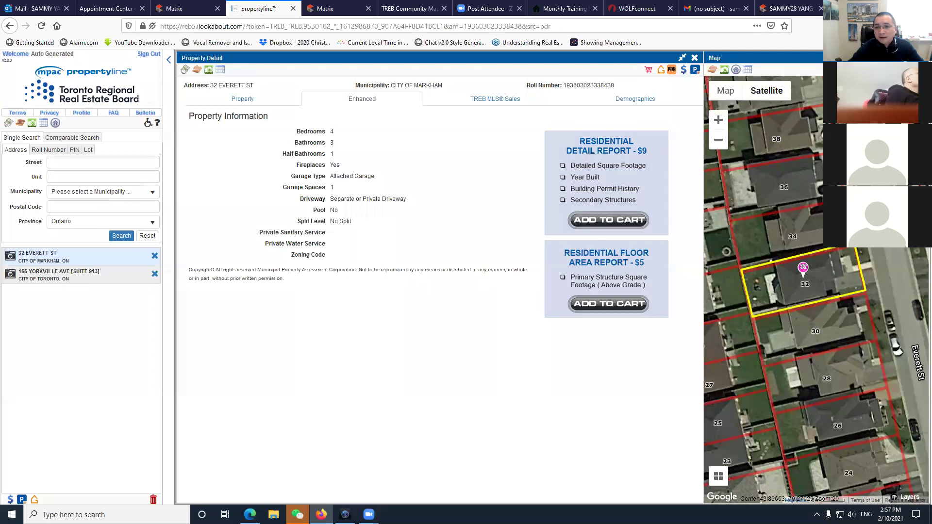
{"action": "left_click", "coordinate": [777, 316]}
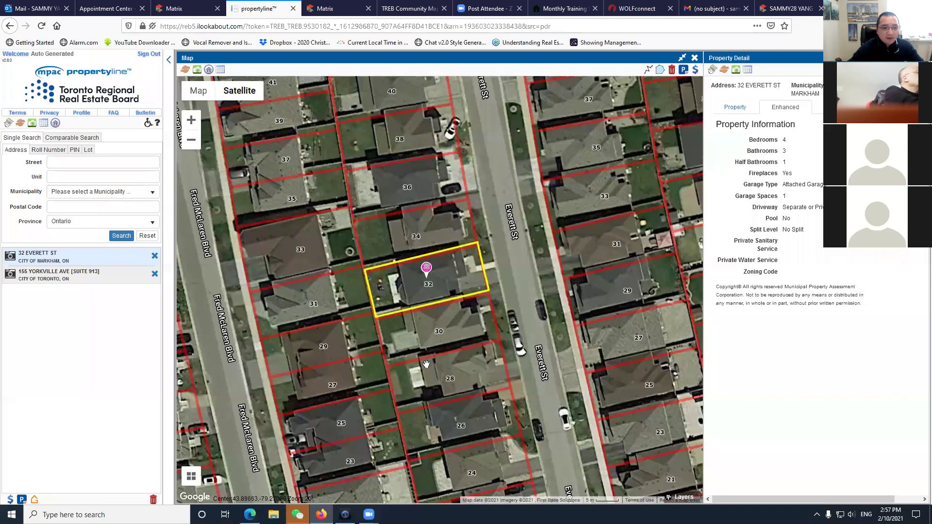
{"action": "mouse_move", "coordinate": [233, 97]}
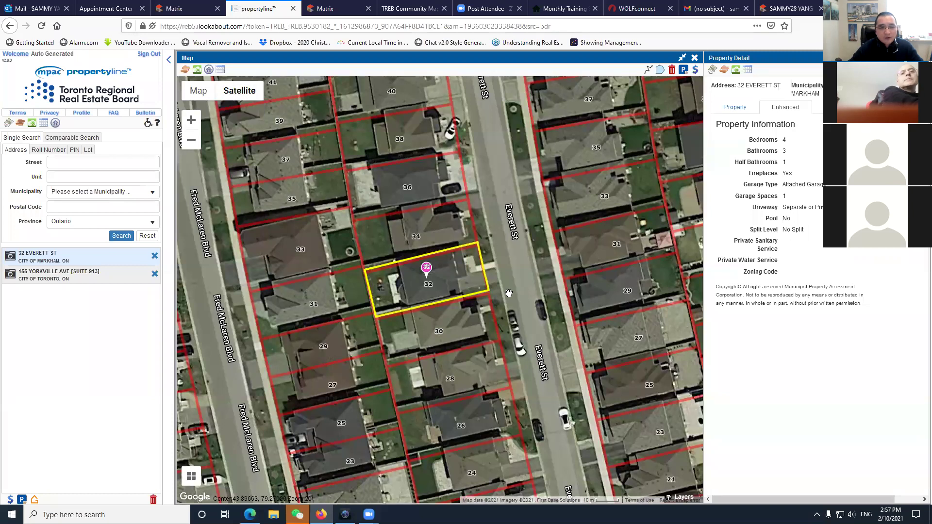
{"action": "scroll", "coordinate": [509, 293], "scroll_direction": "down", "scroll_amount": 2}
{"action": "scroll", "coordinate": [508, 293], "scroll_direction": "up", "scroll_amount": 3}
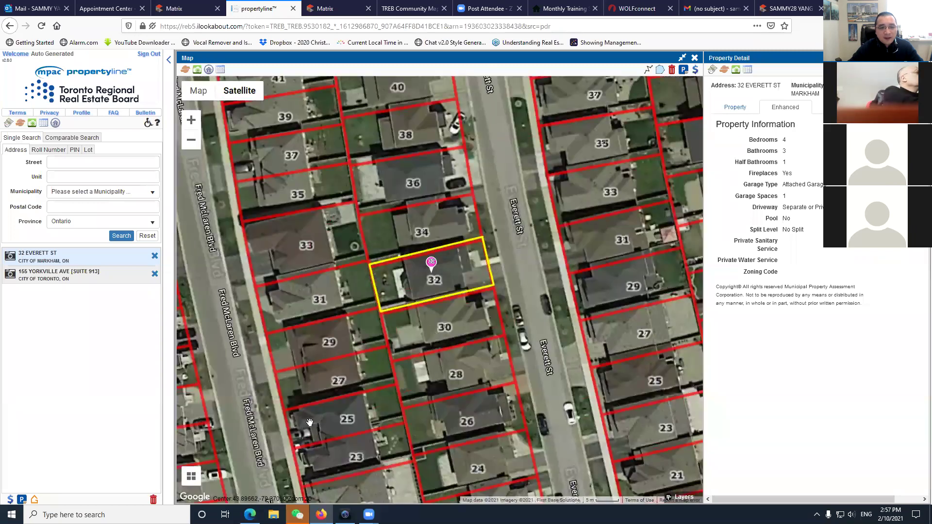
{"action": "left_click", "coordinate": [190, 478]}
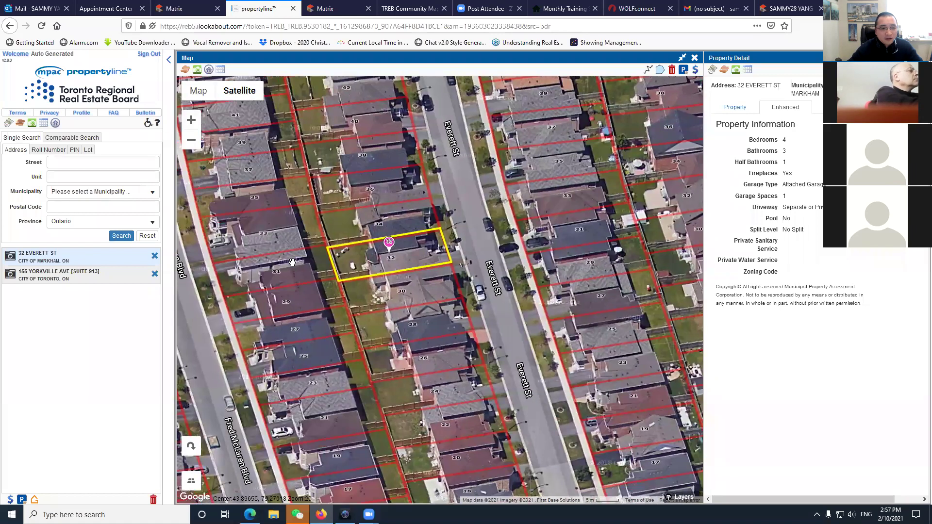
{"action": "left_click", "coordinate": [194, 447]}
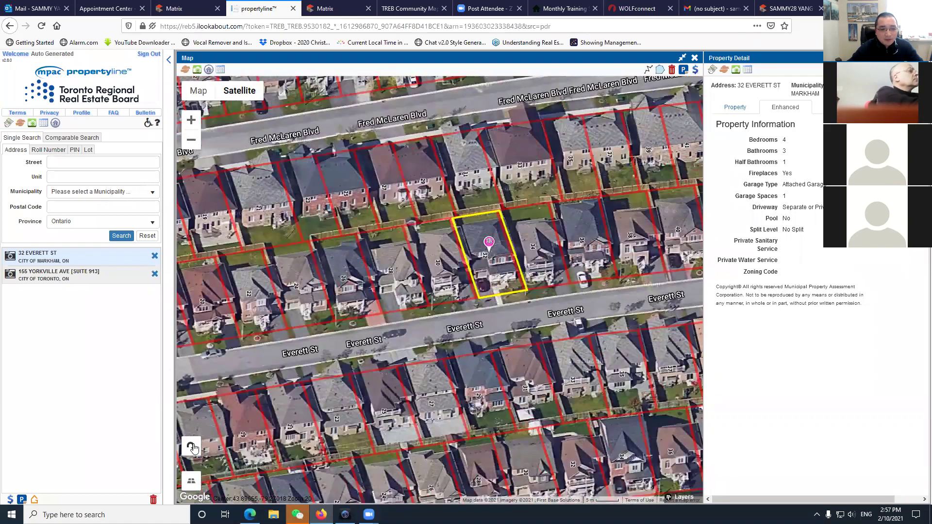
{"action": "scroll", "coordinate": [466, 300], "scroll_direction": "up", "scroll_amount": 1}
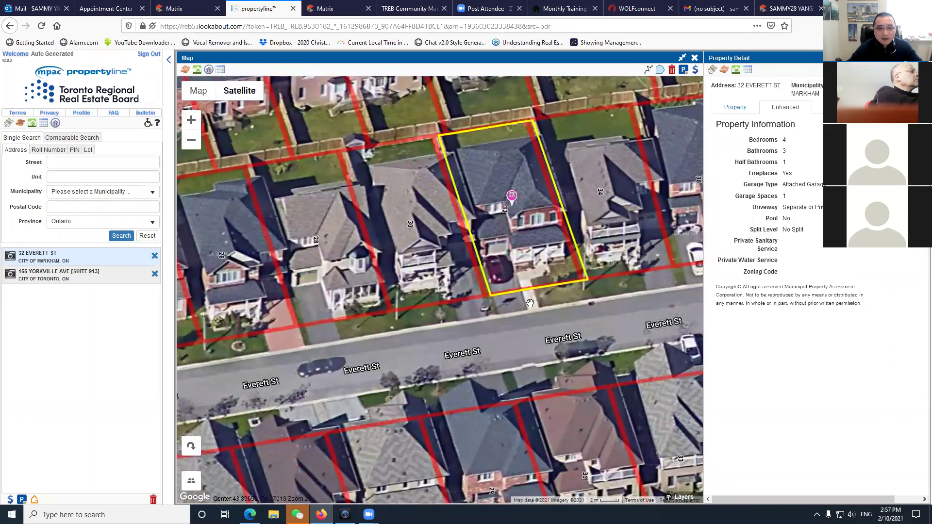
{"action": "left_click_drag", "start_coordinate": [465, 319], "coordinate": [434, 328]}
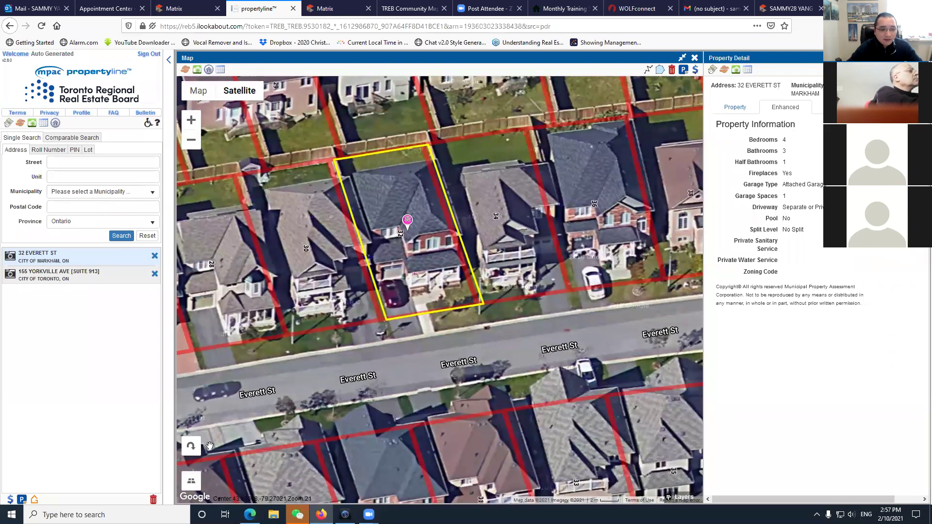
{"action": "left_click", "coordinate": [192, 446]}
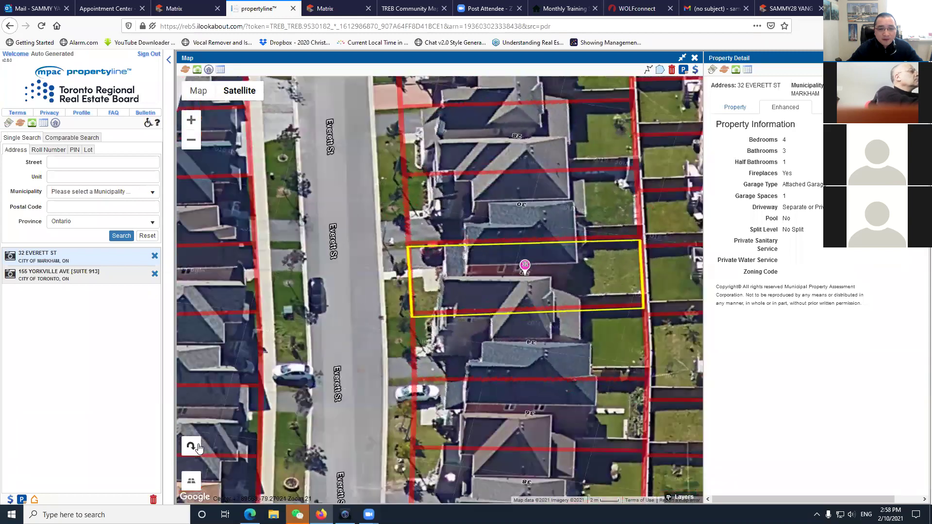
{"action": "left_click", "coordinate": [194, 447]}
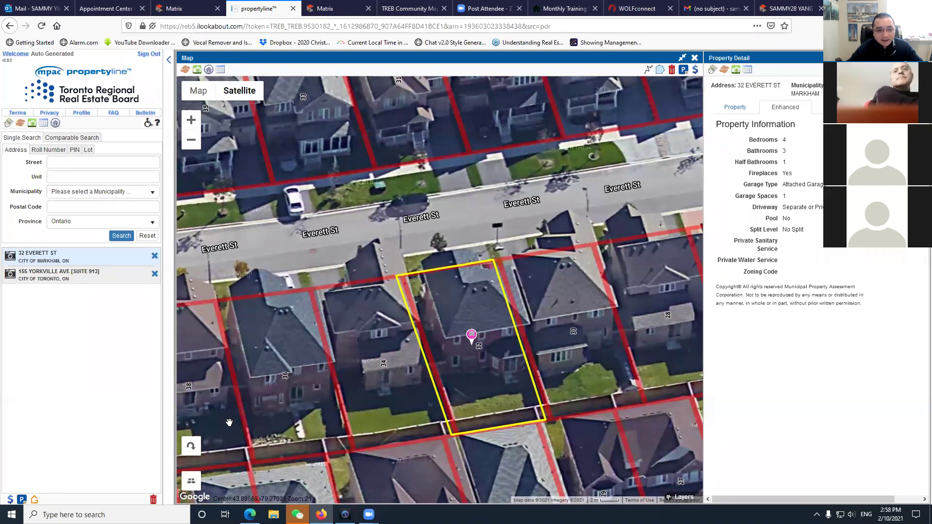
{"action": "left_click", "coordinate": [191, 448]}
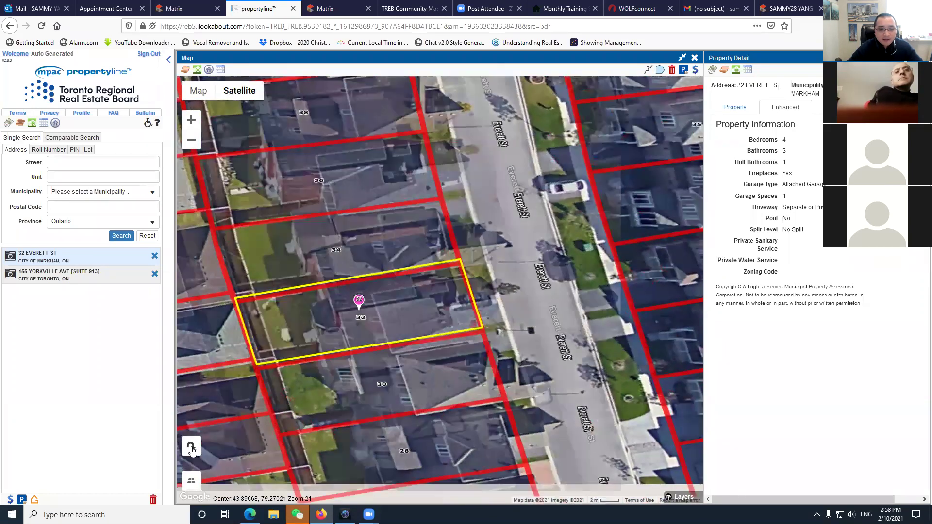
{"action": "left_click", "coordinate": [191, 448]}
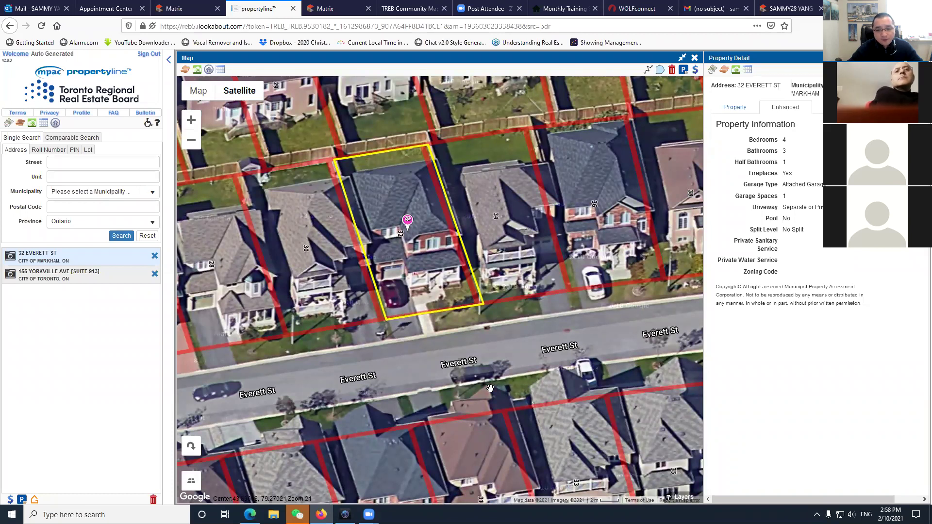
View the parcel on the plain street map, zoomed out, then go back to the Matrix listing.
{"action": "left_click", "coordinate": [199, 91]}
{"action": "scroll", "coordinate": [489, 390], "scroll_direction": "down", "scroll_amount": 2}
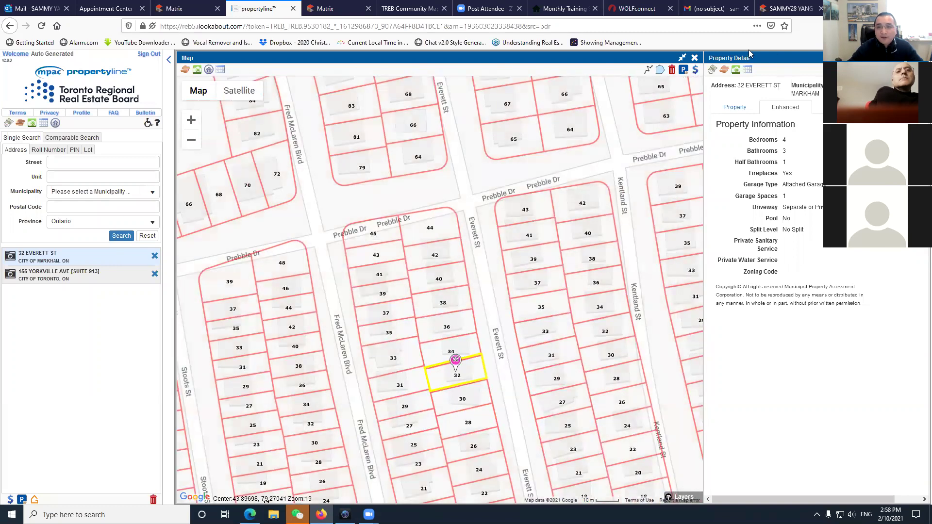
{"action": "left_click", "coordinate": [187, 8]}
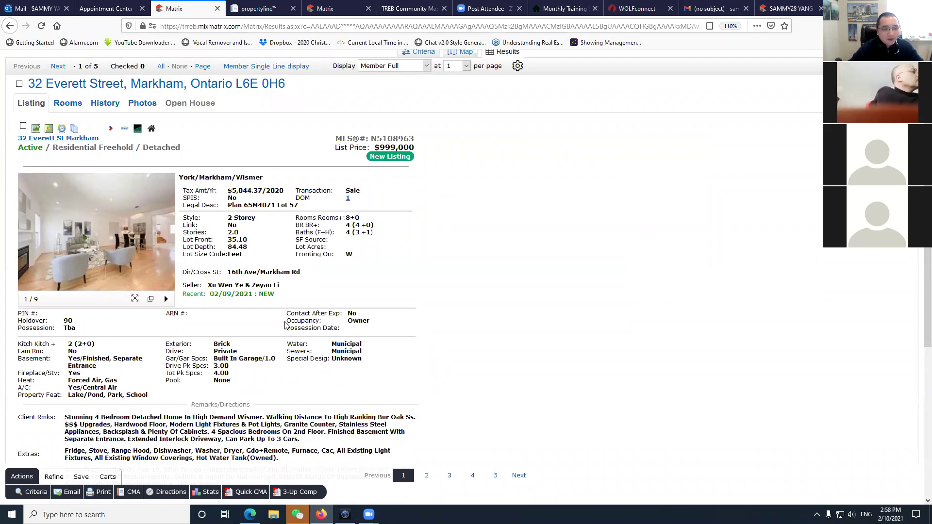
Display the five Wismer detached results in the Member Single Line table.
{"action": "scroll", "coordinate": [275, 319], "scroll_direction": "down", "scroll_amount": 5}
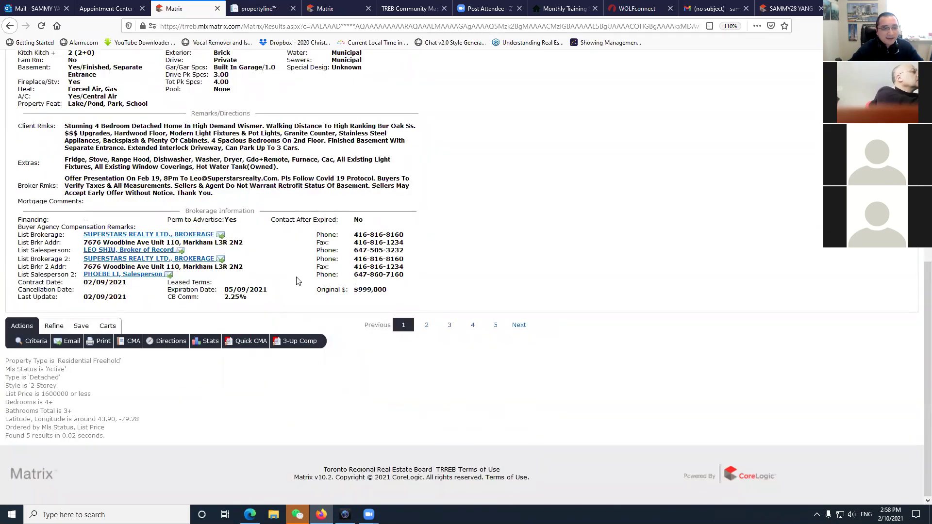
{"action": "scroll", "coordinate": [298, 281], "scroll_direction": "up", "scroll_amount": 6}
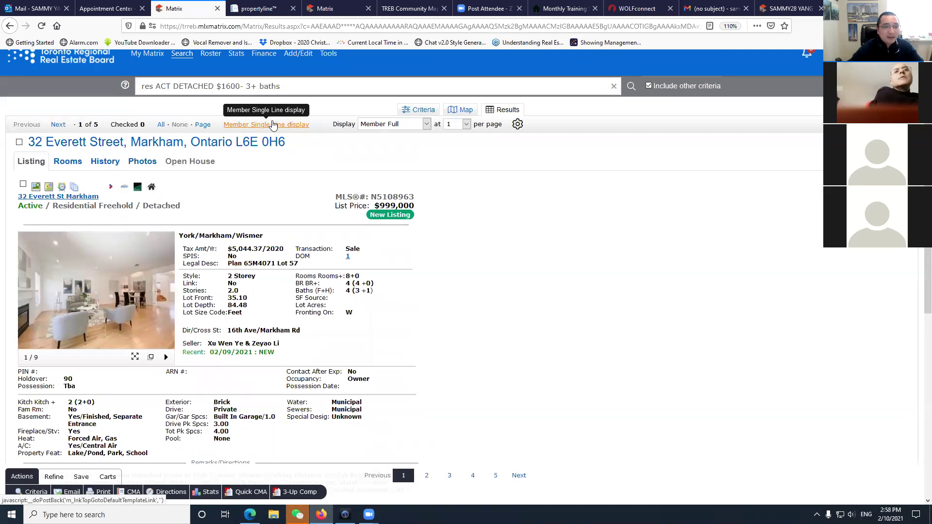
{"action": "left_click", "coordinate": [273, 125]}
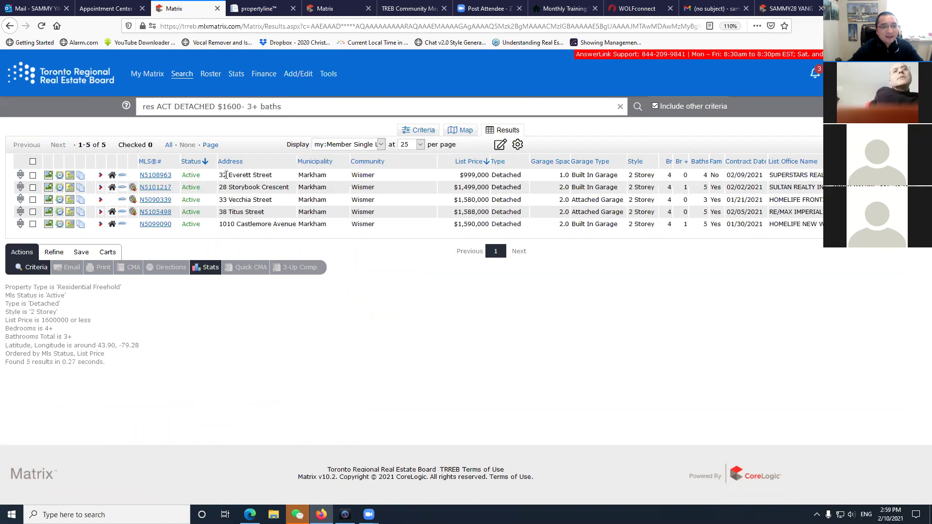
{"action": "left_click", "coordinate": [155, 187]}
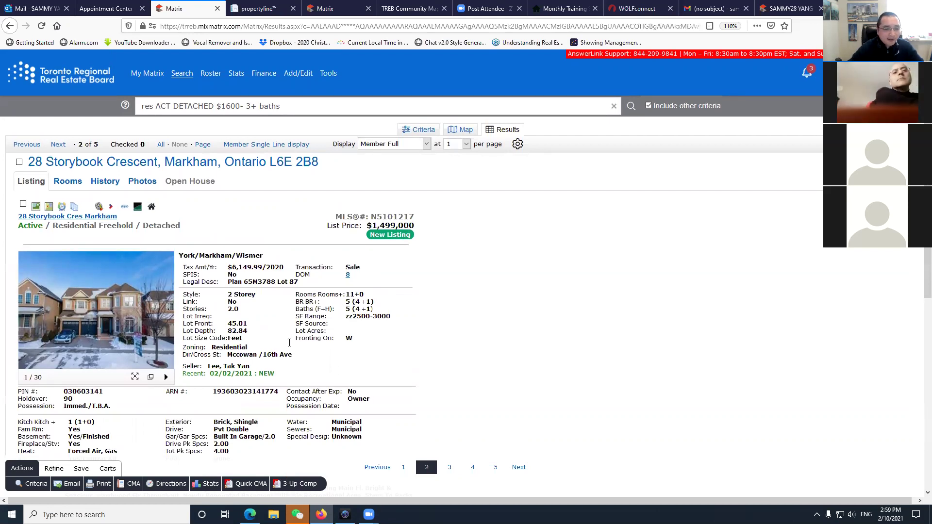
{"action": "scroll", "coordinate": [267, 335], "scroll_direction": "down", "scroll_amount": 7}
{"action": "scroll", "coordinate": [86, 327], "scroll_direction": "up", "scroll_amount": 3}
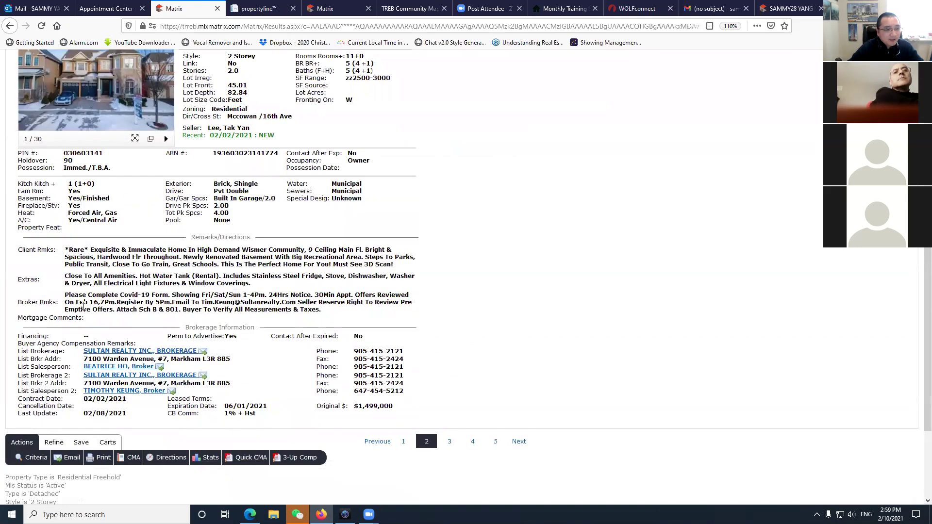
{"action": "left_click_drag", "start_coordinate": [82, 303], "coordinate": [101, 304]}
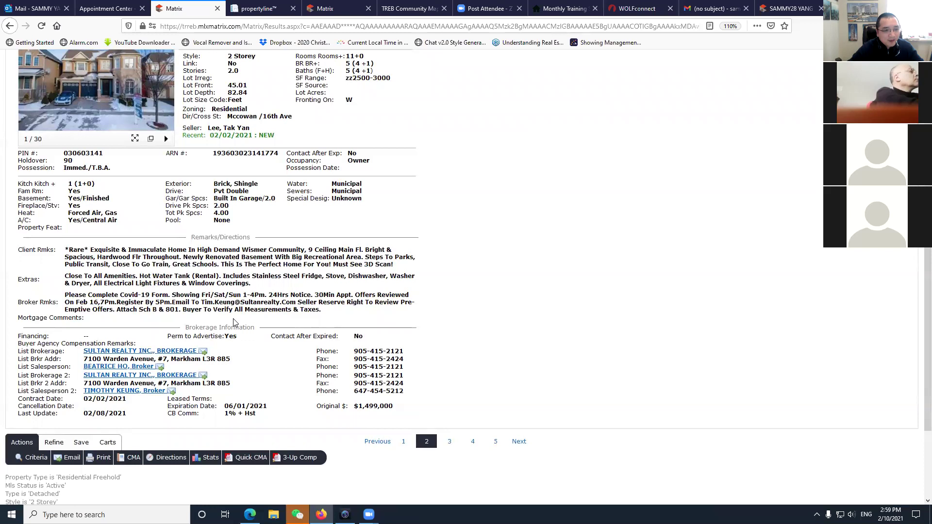
{"action": "scroll", "coordinate": [234, 322], "scroll_direction": "up", "scroll_amount": 6}
Browse the 30-photo grid, view the backyard photo, then advance to the next result.
{"action": "left_click", "coordinate": [147, 308]}
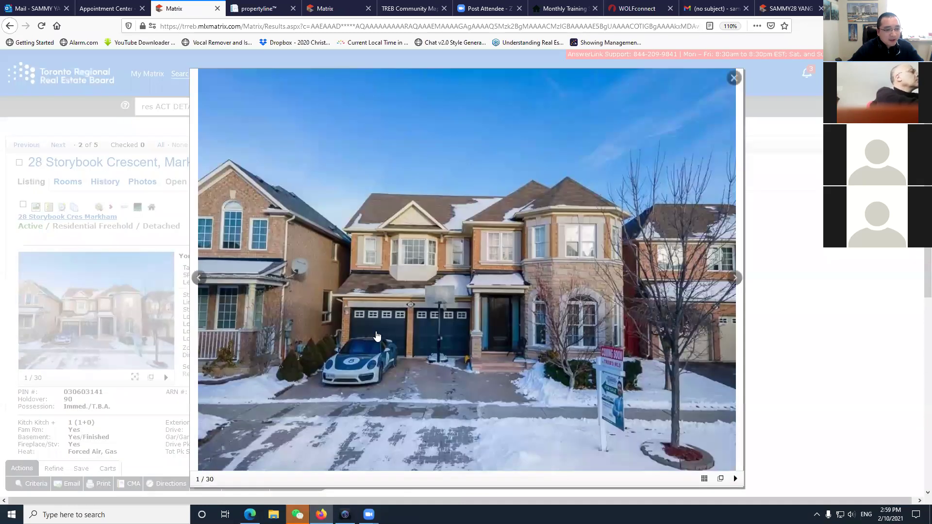
{"action": "left_click", "coordinate": [704, 478]}
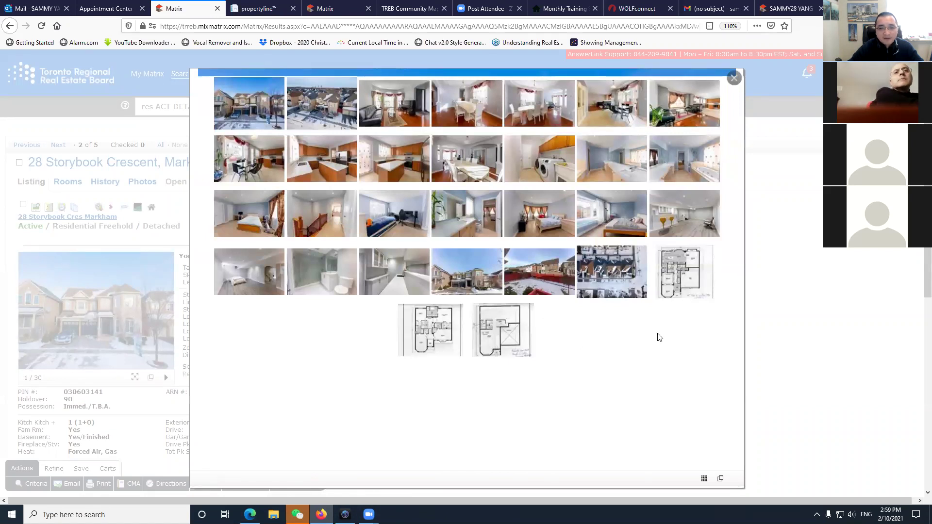
{"action": "left_click", "coordinate": [546, 287]}
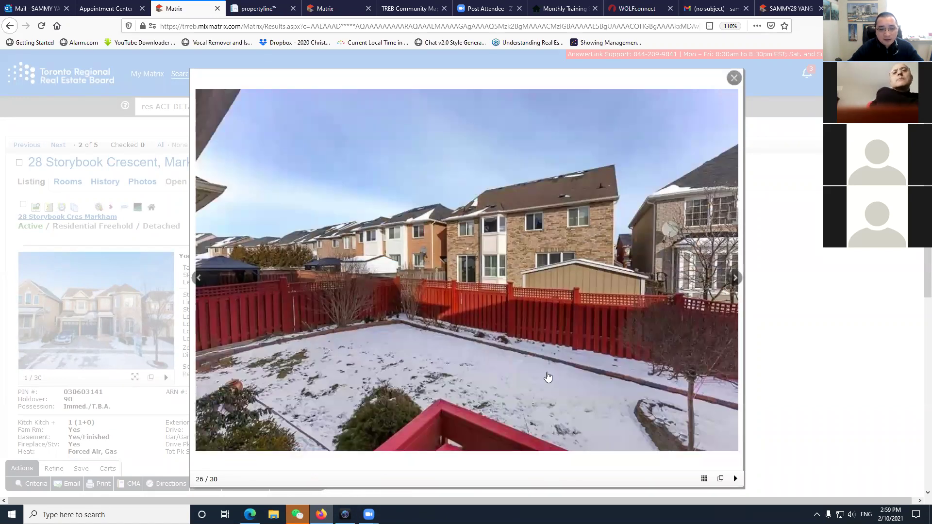
{"action": "left_click", "coordinate": [733, 77]}
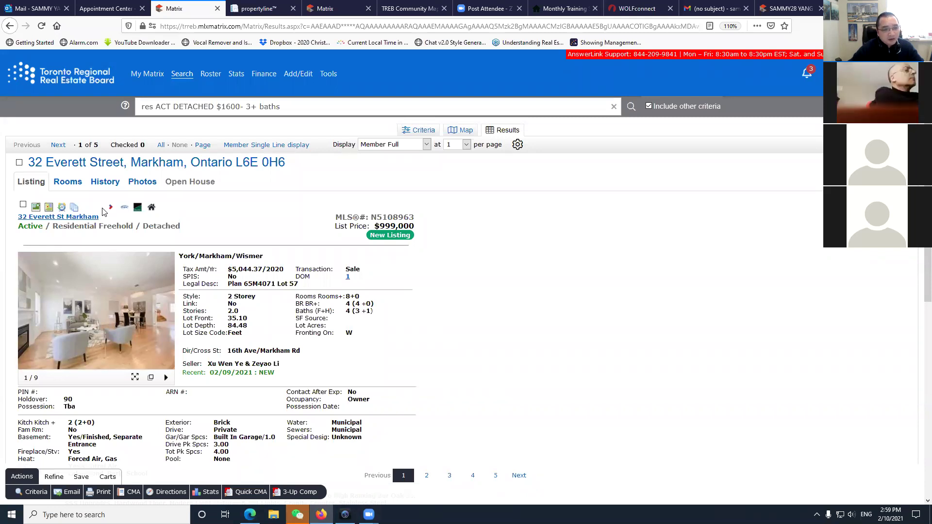
{"action": "left_click", "coordinate": [58, 145]}
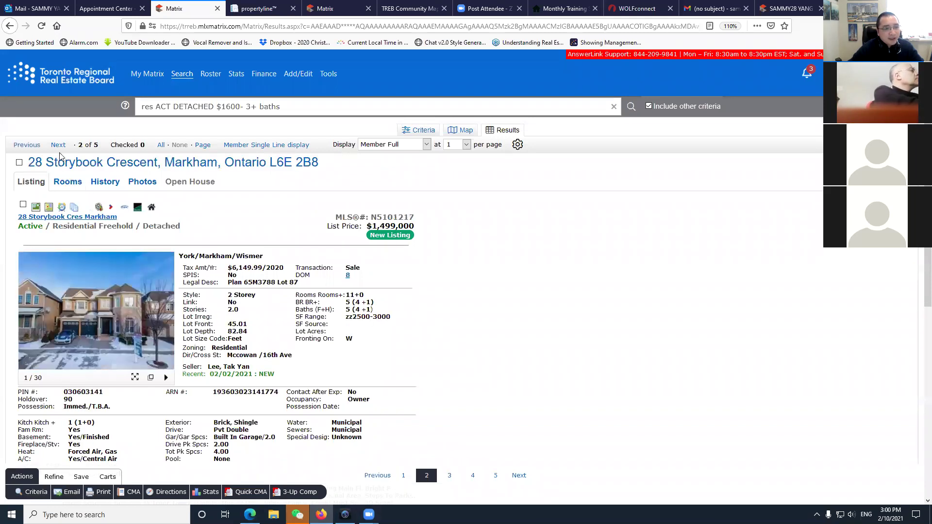
{"action": "left_click", "coordinate": [99, 209]}
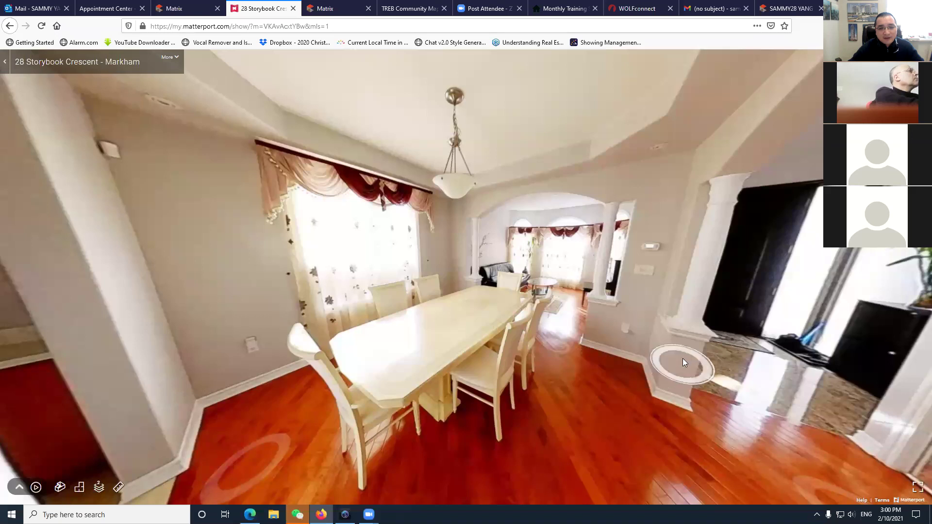
{"action": "left_click", "coordinate": [683, 359]}
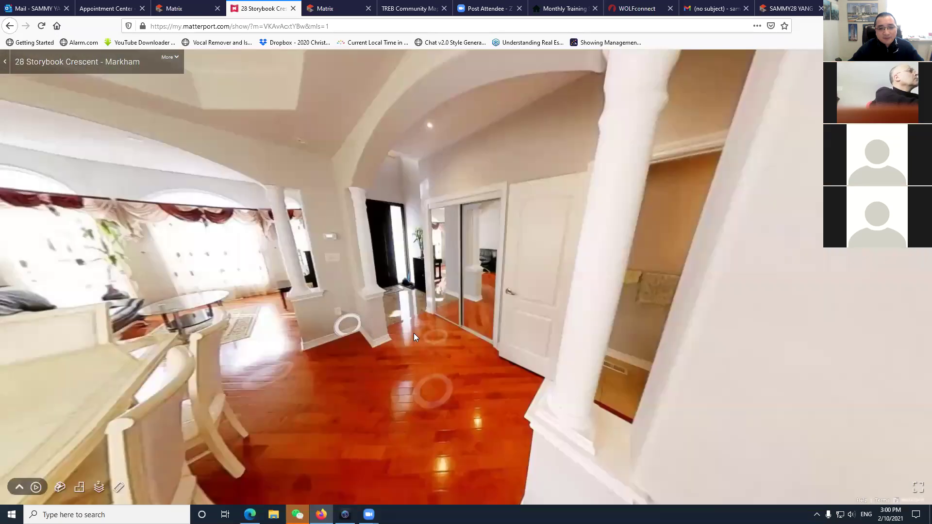
{"action": "left_click", "coordinate": [407, 326]}
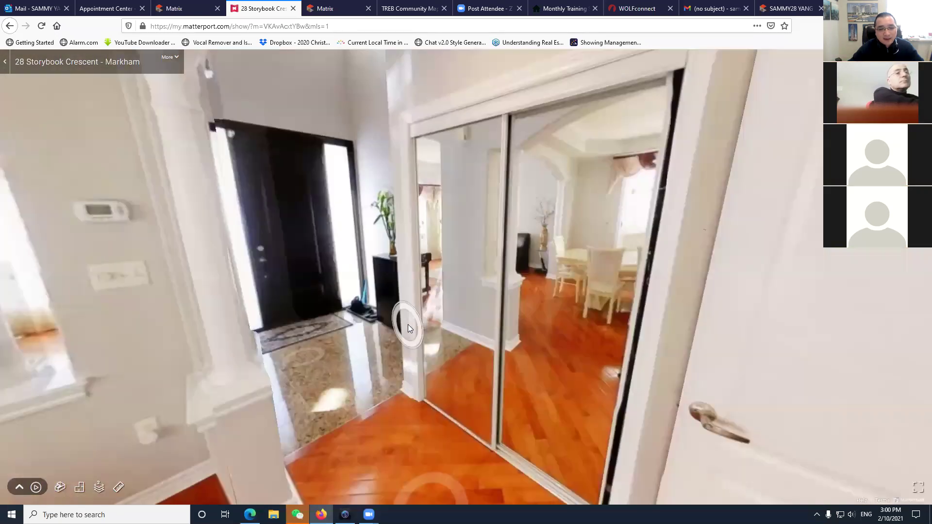
{"action": "left_click", "coordinate": [306, 342]}
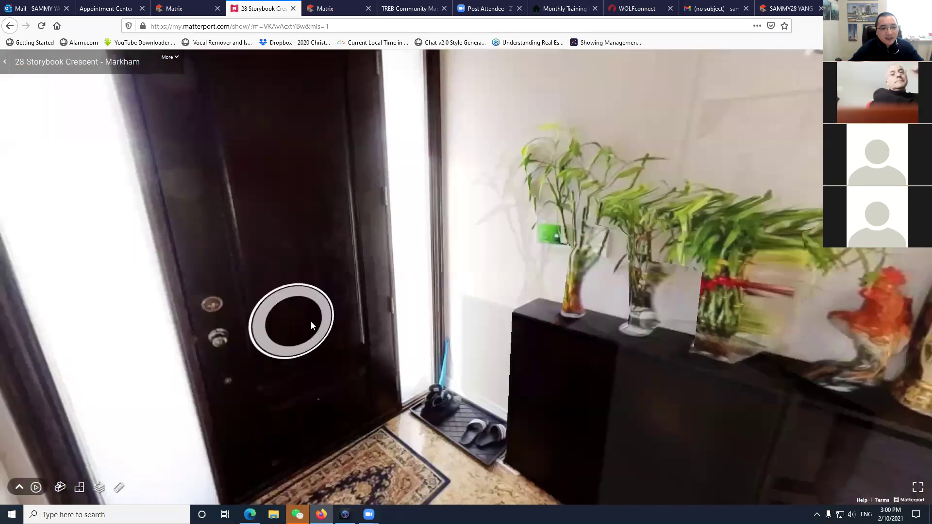
{"action": "left_click", "coordinate": [225, 264]}
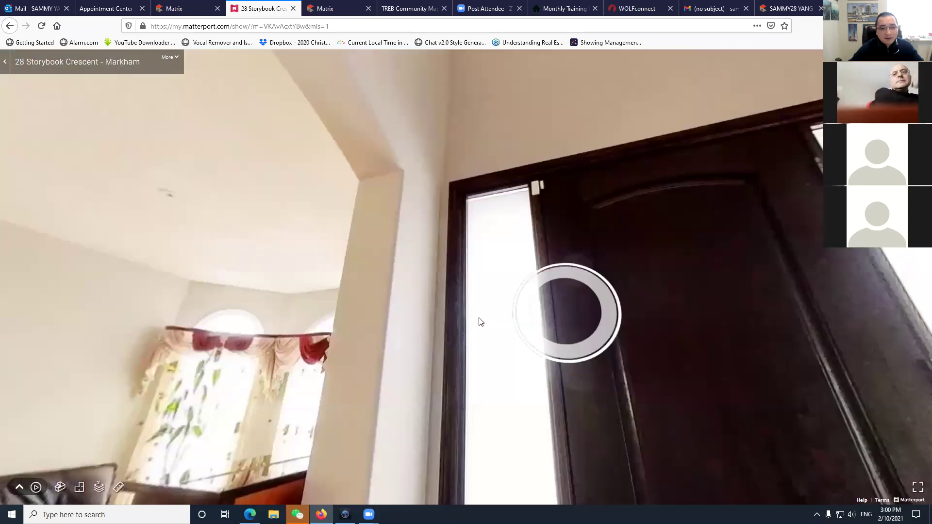
{"action": "left_click_drag", "start_coordinate": [480, 321], "coordinate": [249, 350]}
{"action": "left_click", "coordinate": [248, 350]}
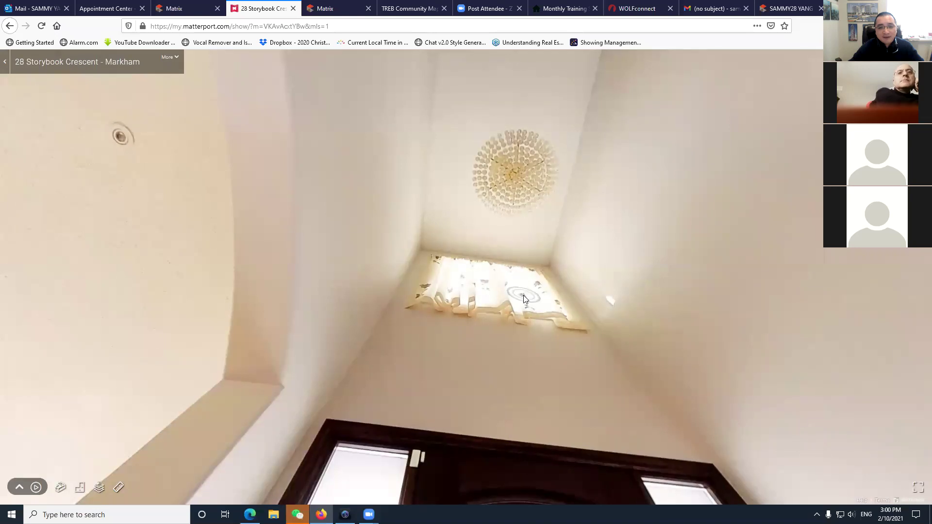
Look around the foyer at the front door, its sidelights and the chandelier.
{"action": "left_click_drag", "start_coordinate": [524, 246], "coordinate": [523, 299]}
{"action": "left_click", "coordinate": [523, 298]}
{"action": "left_click", "coordinate": [511, 249]}
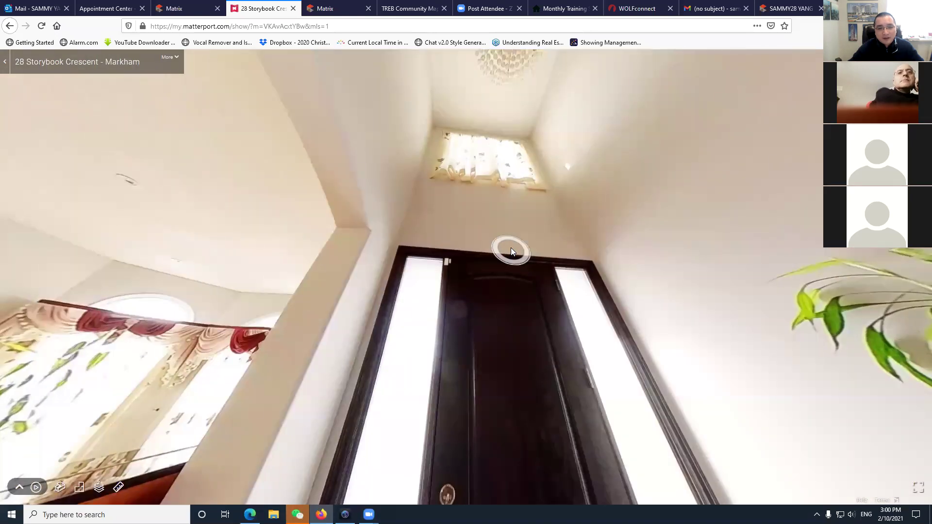
{"action": "left_click", "coordinate": [513, 308]}
{"action": "left_click", "coordinate": [510, 342]}
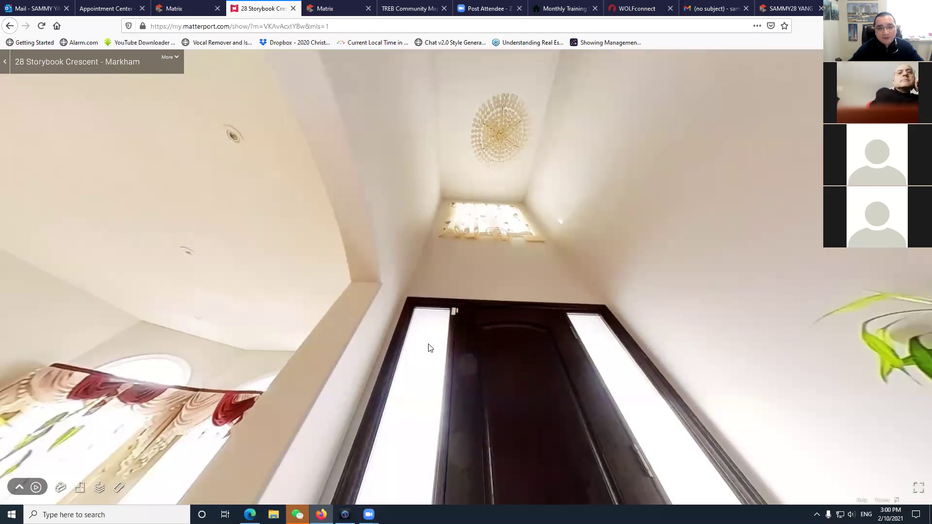
{"action": "left_click", "coordinate": [418, 377]}
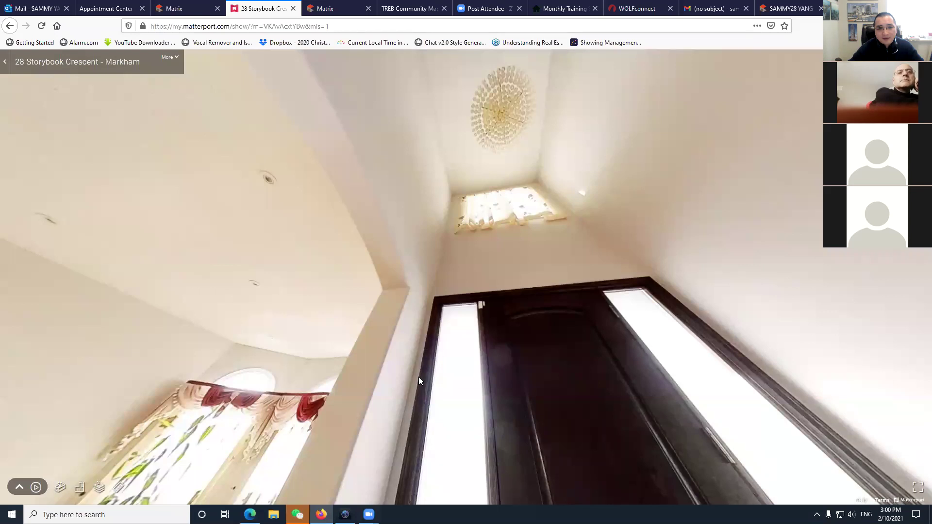
{"action": "left_click", "coordinate": [425, 336]}
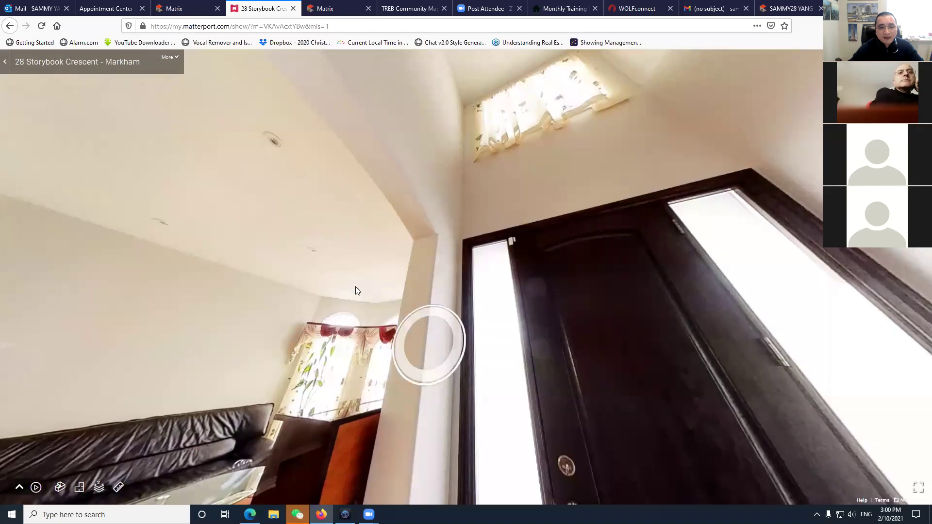
Walk through the living room past the sofa, windows and piano to the dining table.
{"action": "left_click", "coordinate": [424, 346]}
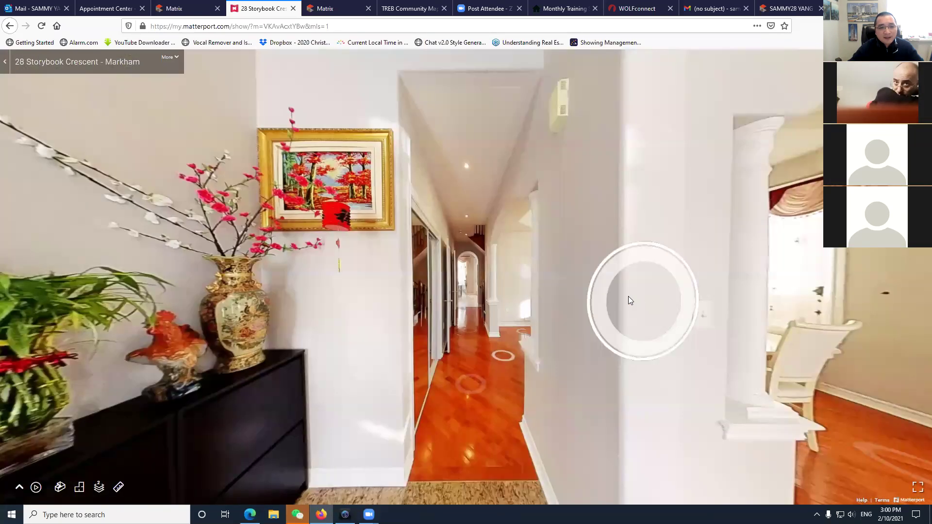
{"action": "left_click", "coordinate": [383, 324]}
{"action": "left_click", "coordinate": [569, 356]}
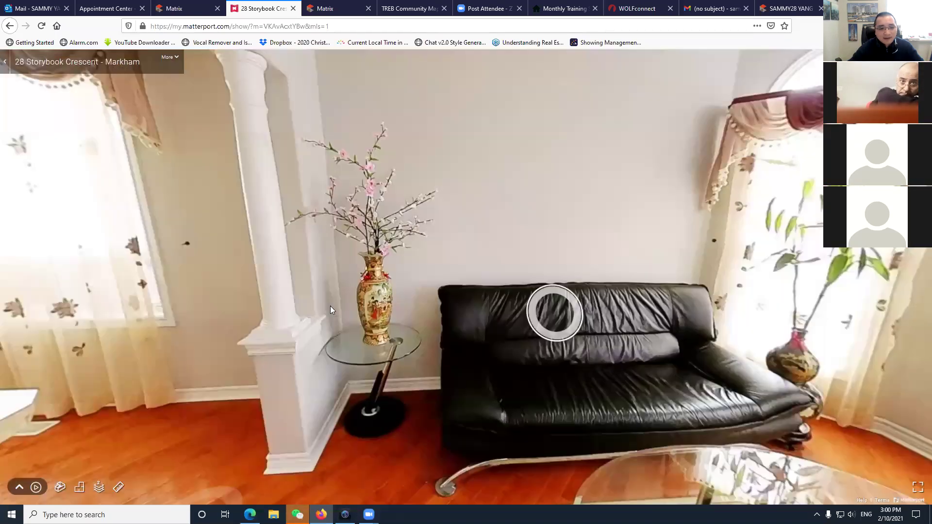
{"action": "left_click_drag", "start_coordinate": [330, 305], "coordinate": [210, 337]}
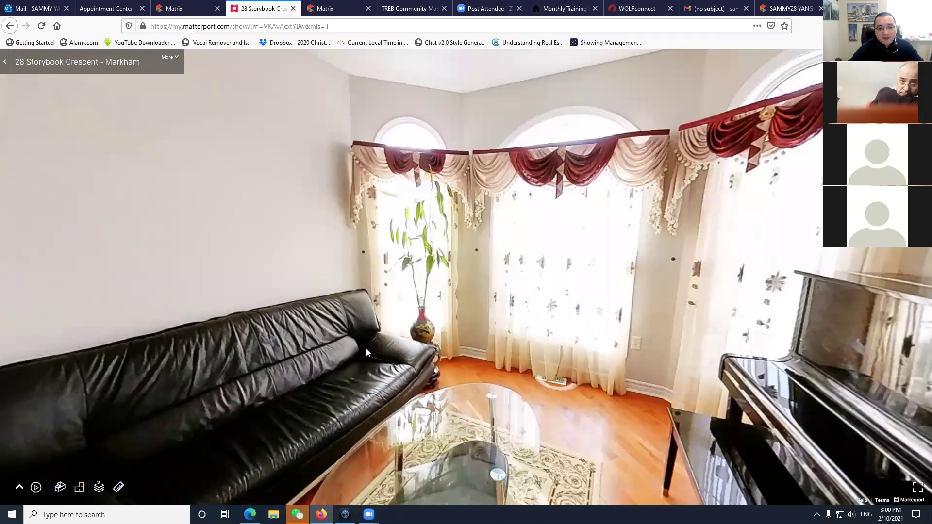
{"action": "left_click", "coordinate": [366, 349]}
{"action": "left_click", "coordinate": [646, 352]}
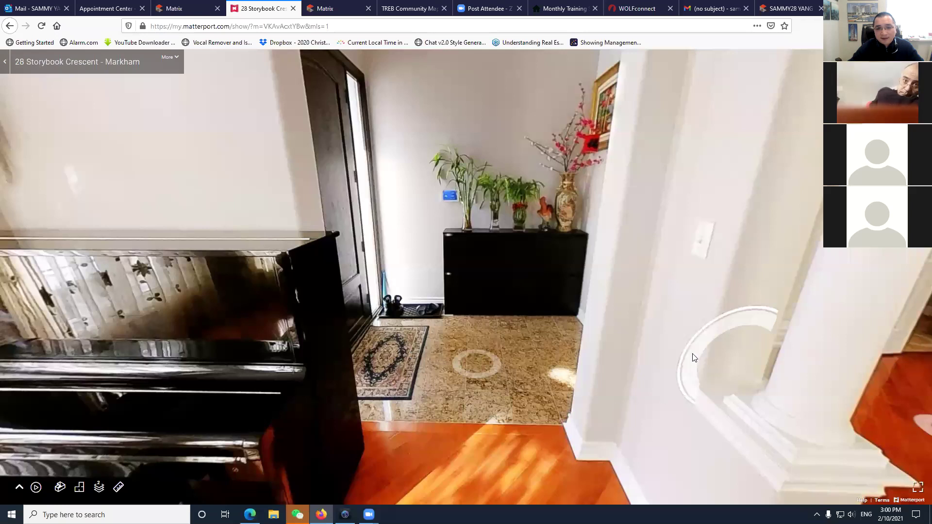
{"action": "left_click", "coordinate": [655, 354]}
{"action": "left_click", "coordinate": [667, 331]}
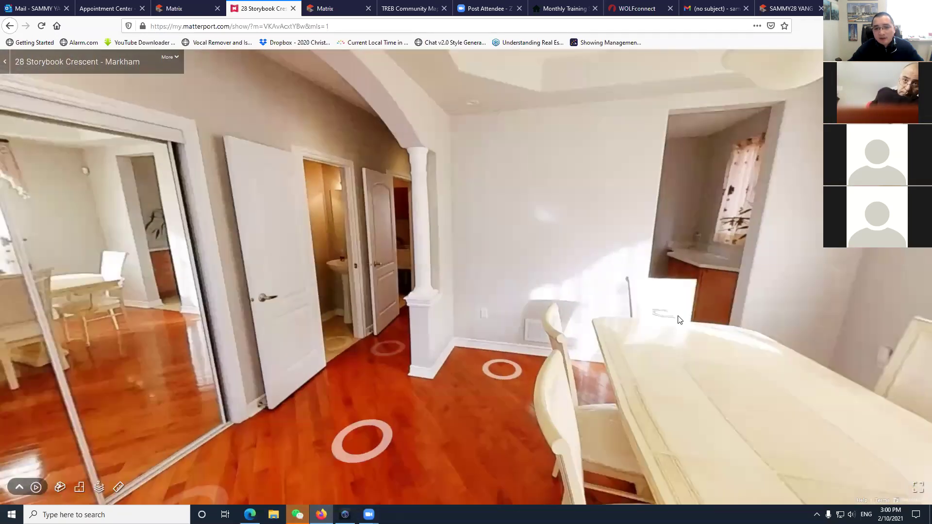
Walk down the hallway into the kitchen and look around from stove to sink.
{"action": "left_click", "coordinate": [691, 307]}
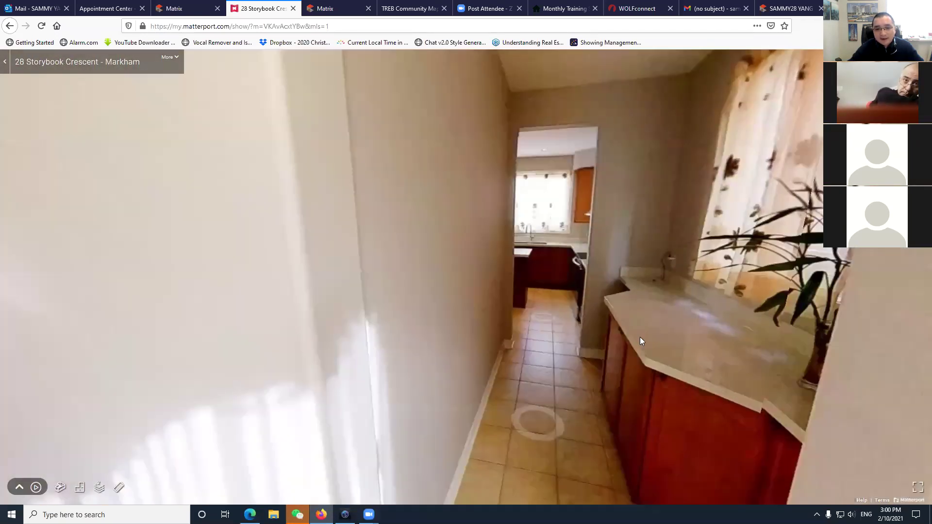
{"action": "left_click", "coordinate": [551, 401]}
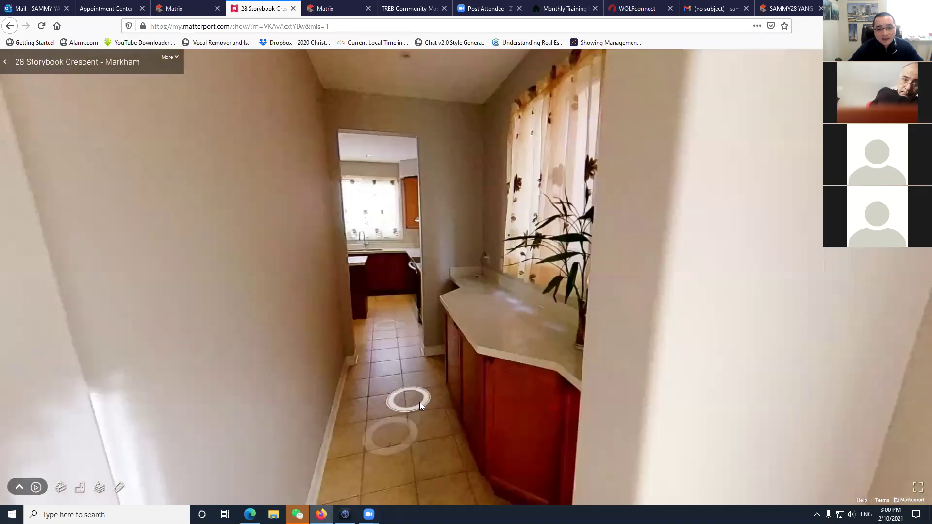
{"action": "left_click", "coordinate": [423, 360]}
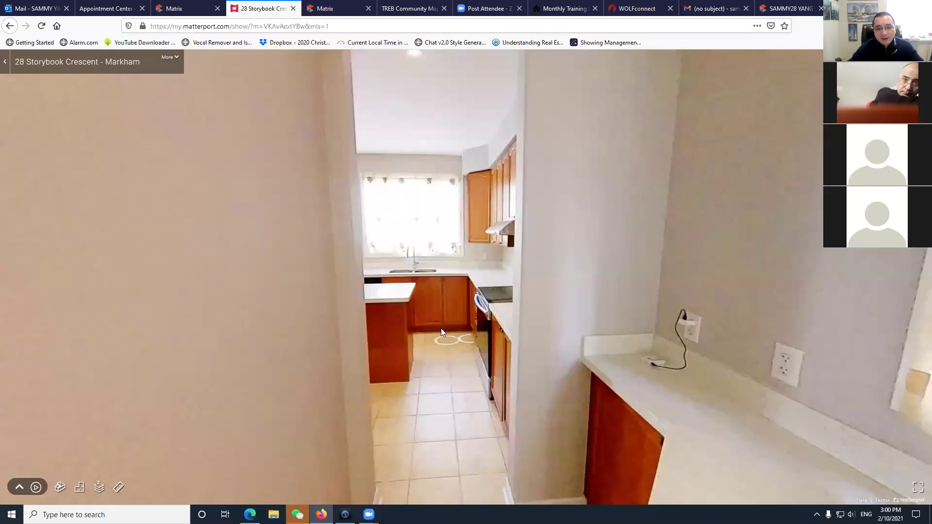
{"action": "left_click", "coordinate": [446, 350]}
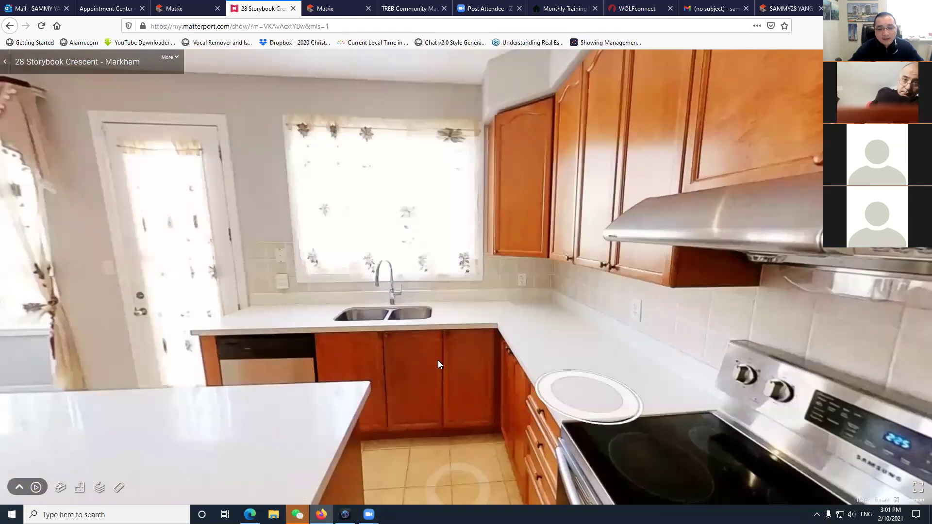
{"action": "left_click_drag", "start_coordinate": [438, 360], "coordinate": [739, 388]}
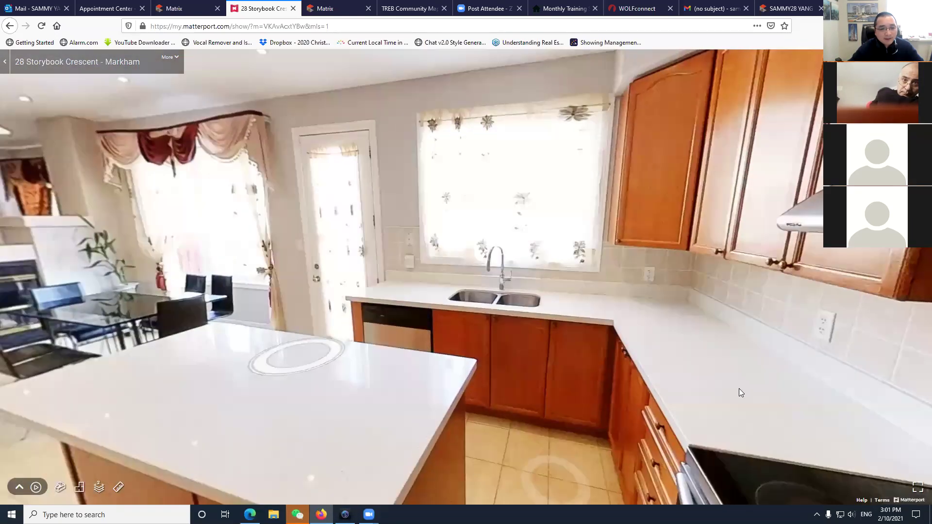
Move past the fridge into the dining area, viewing the back door, table and fireplace.
{"action": "left_click", "coordinate": [584, 323]}
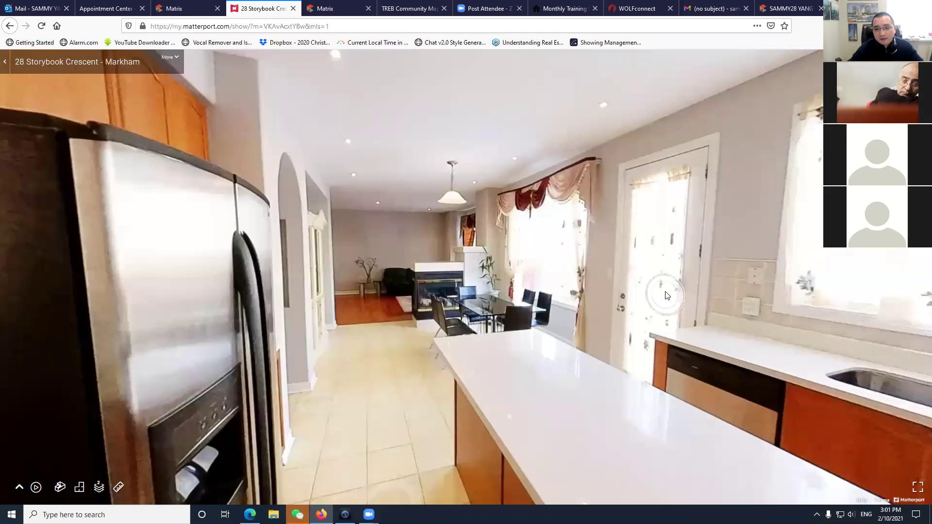
{"action": "left_click", "coordinate": [674, 358]}
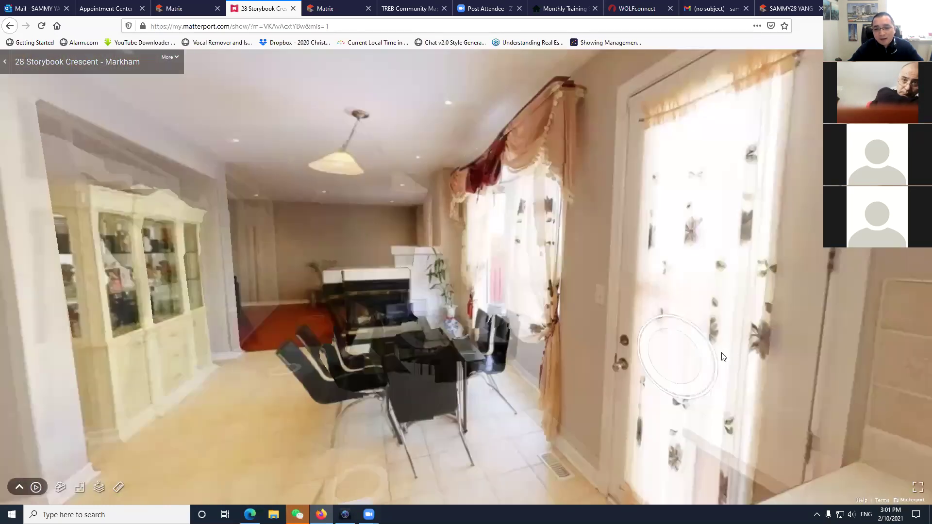
{"action": "left_click_drag", "start_coordinate": [674, 355], "coordinate": [479, 347]}
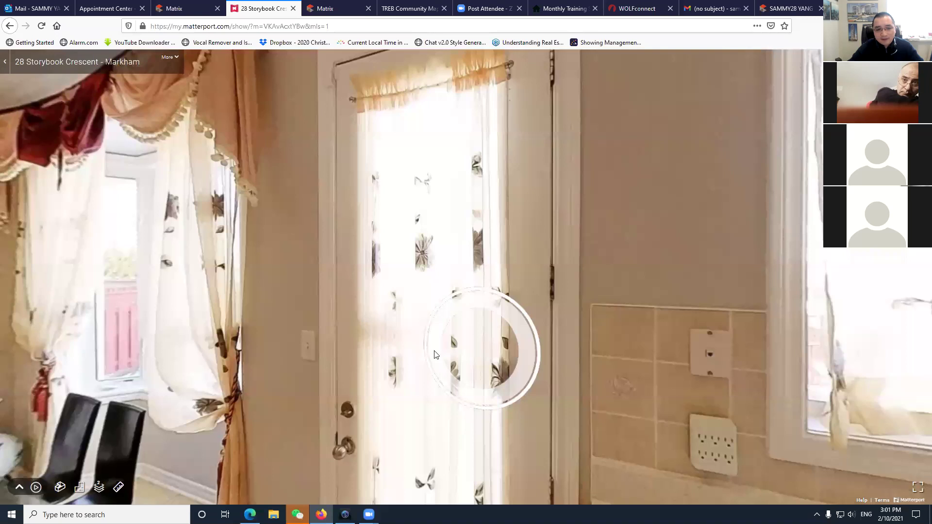
{"action": "left_click_drag", "start_coordinate": [408, 336], "coordinate": [407, 431]}
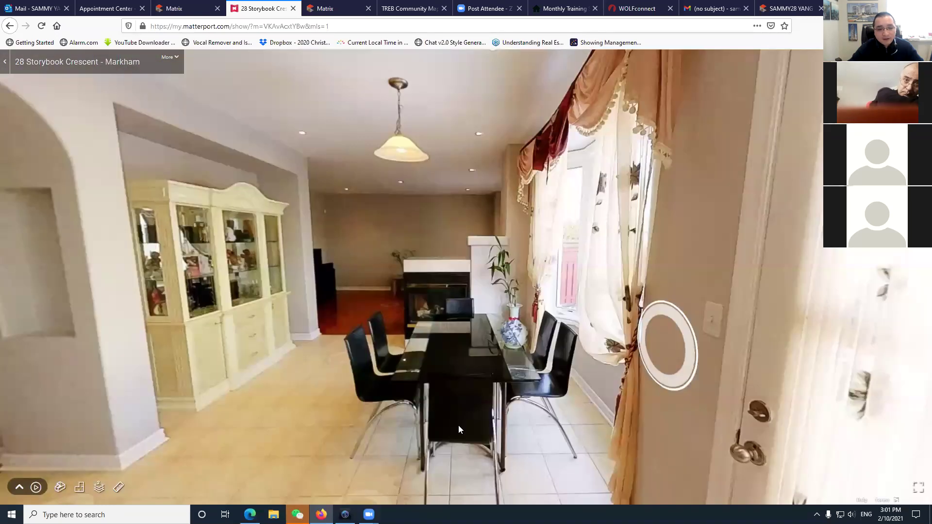
{"action": "left_click", "coordinate": [458, 426]}
{"action": "left_click", "coordinate": [457, 388]}
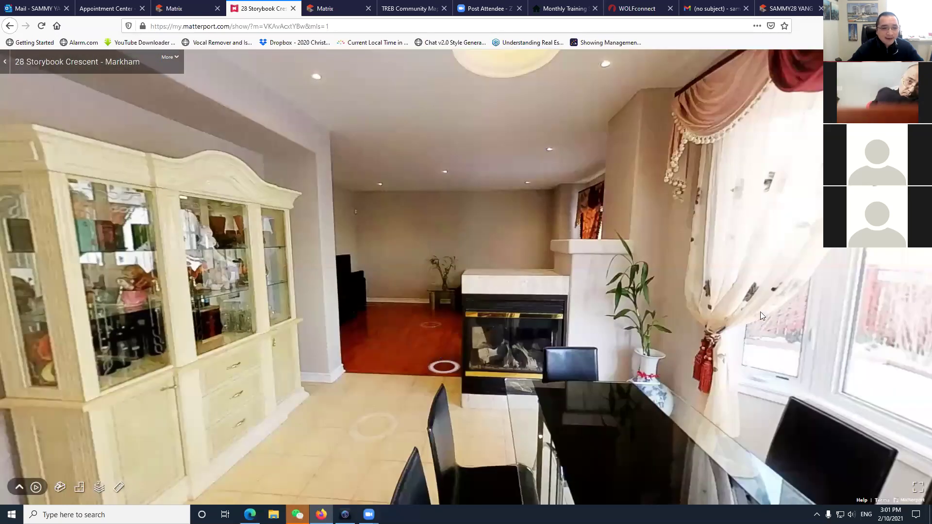
Step into the living room to view the china cabinet, black sofa, window and TV corner.
{"action": "left_click", "coordinate": [760, 312]}
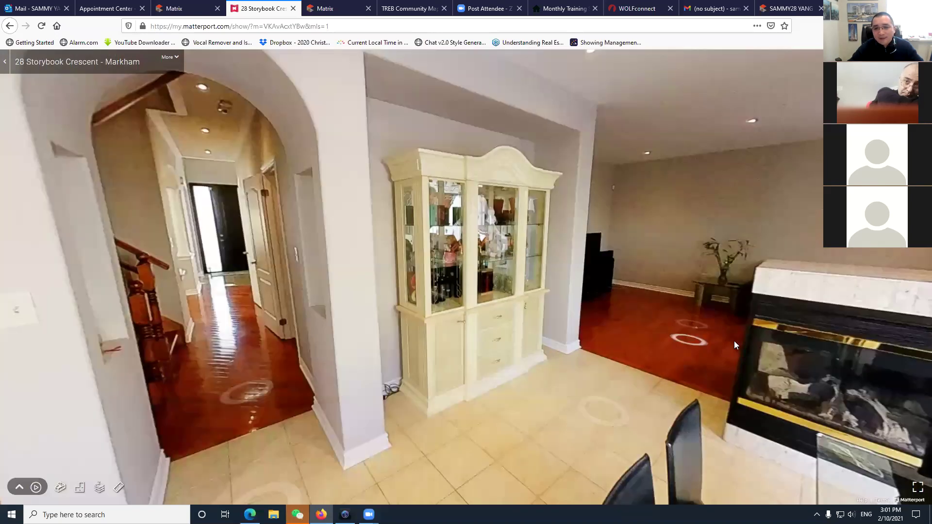
{"action": "left_click", "coordinate": [734, 342]}
{"action": "left_click", "coordinate": [517, 338]}
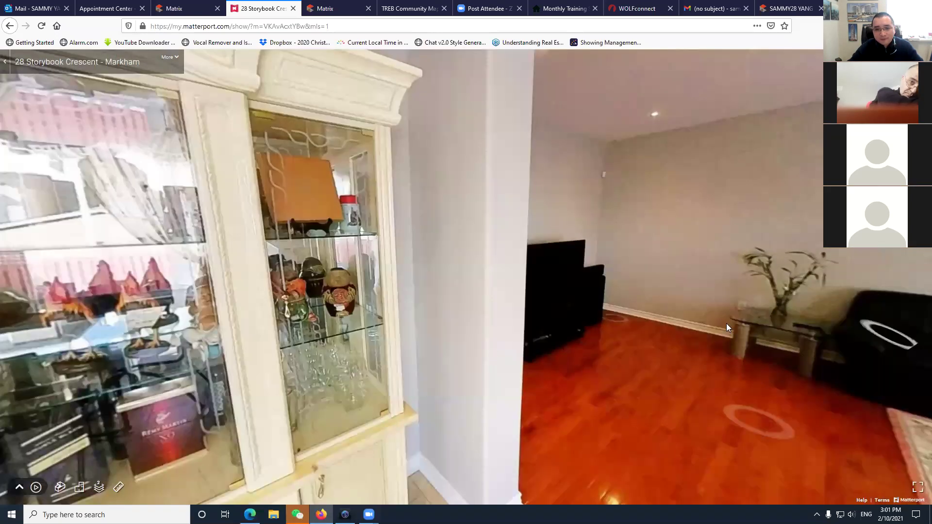
{"action": "left_click", "coordinate": [479, 334]}
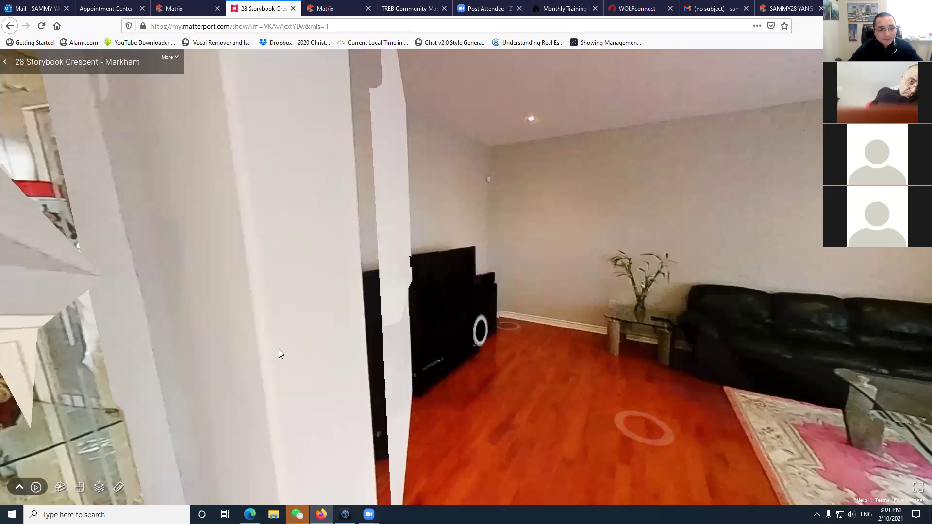
{"action": "left_click", "coordinate": [279, 354]}
{"action": "left_click_drag", "start_coordinate": [283, 354], "coordinate": [518, 393]}
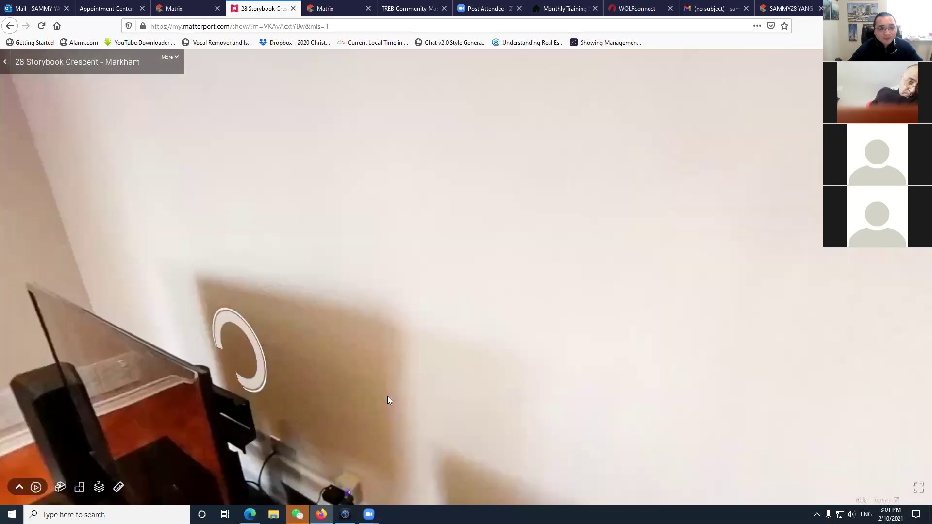
{"action": "left_click", "coordinate": [520, 386]}
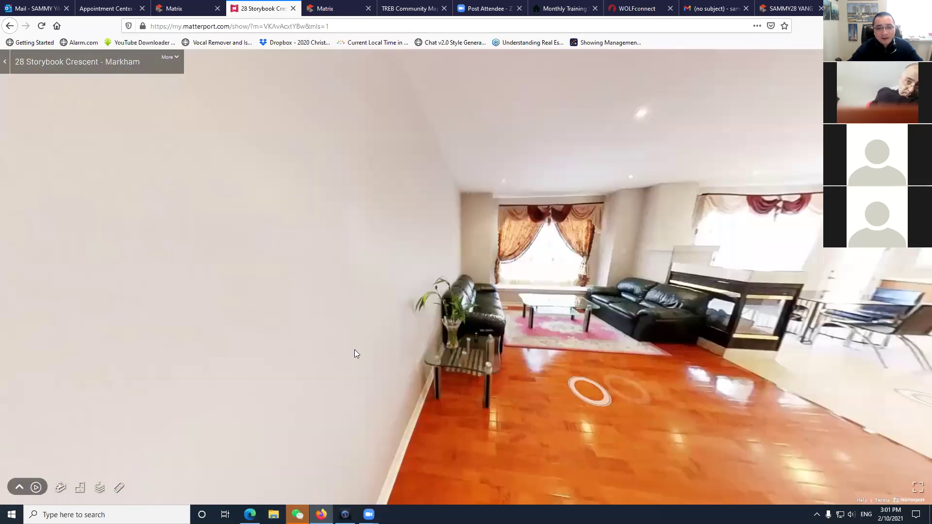
Head back past the china cabinet and calendar niche toward the kitchen and hallway.
{"action": "left_click", "coordinate": [429, 343]}
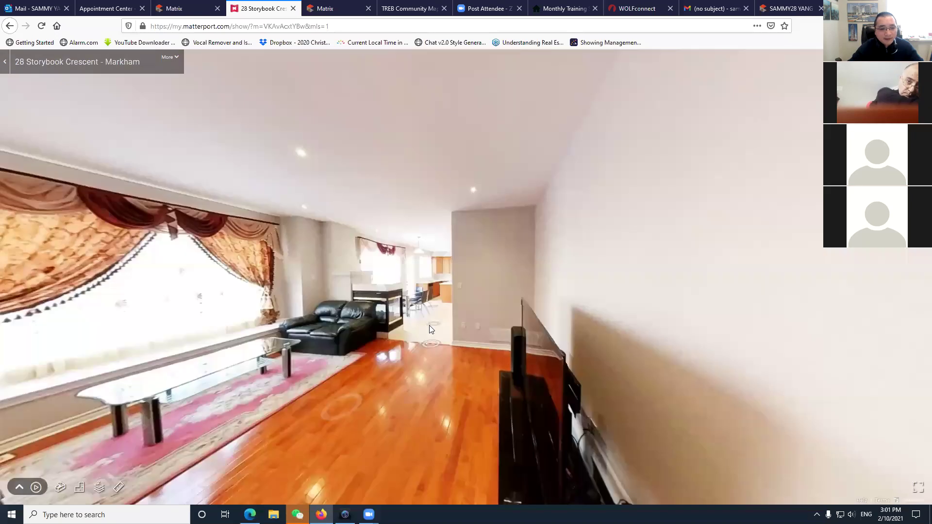
{"action": "left_click", "coordinate": [429, 325]}
{"action": "left_click_drag", "start_coordinate": [399, 365], "coordinate": [257, 358]}
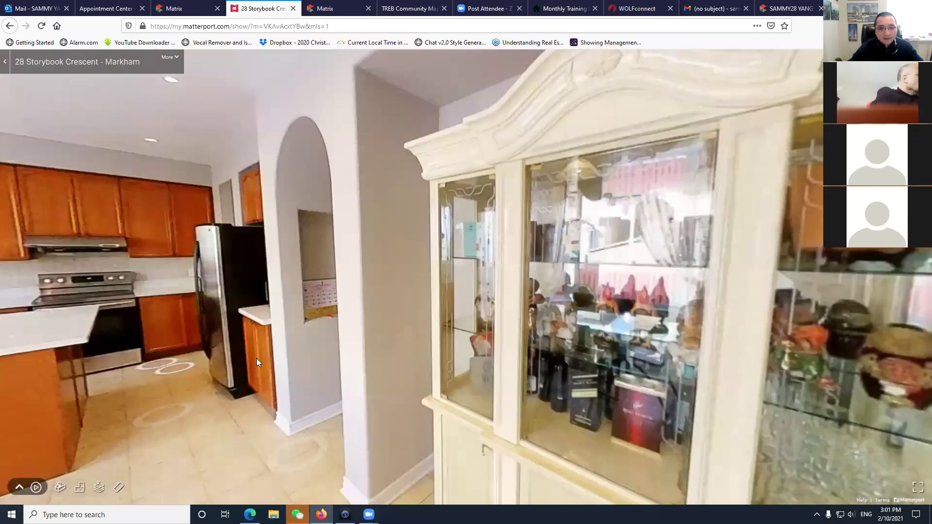
{"action": "left_click", "coordinate": [257, 358]}
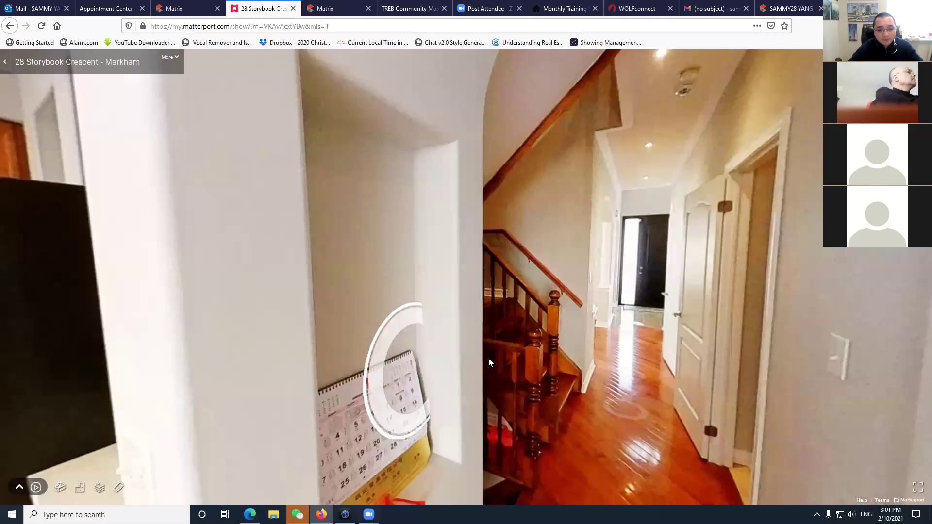
{"action": "left_click", "coordinate": [488, 358]}
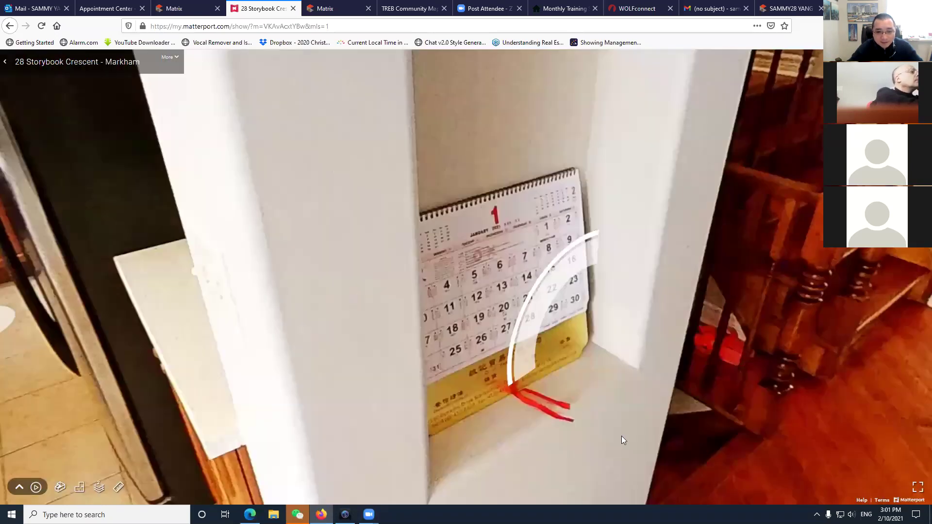
{"action": "left_click", "coordinate": [622, 436]}
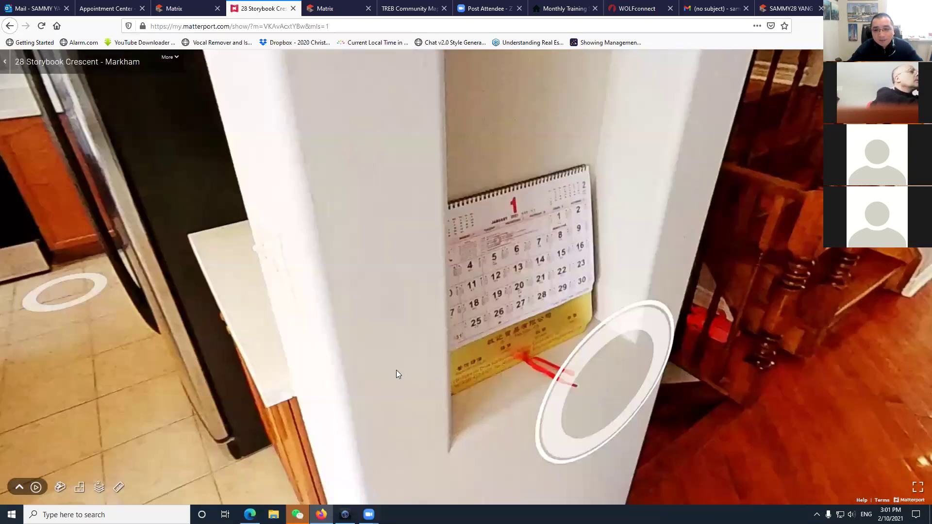
{"action": "left_click", "coordinate": [436, 328]}
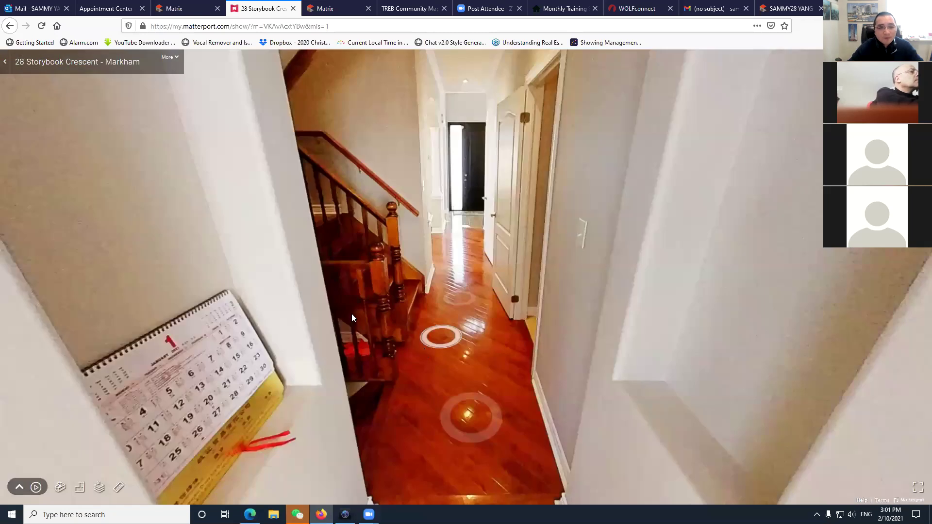
Reach the front staircase and expand the tour title to show the full address.
{"action": "left_click", "coordinate": [351, 314]}
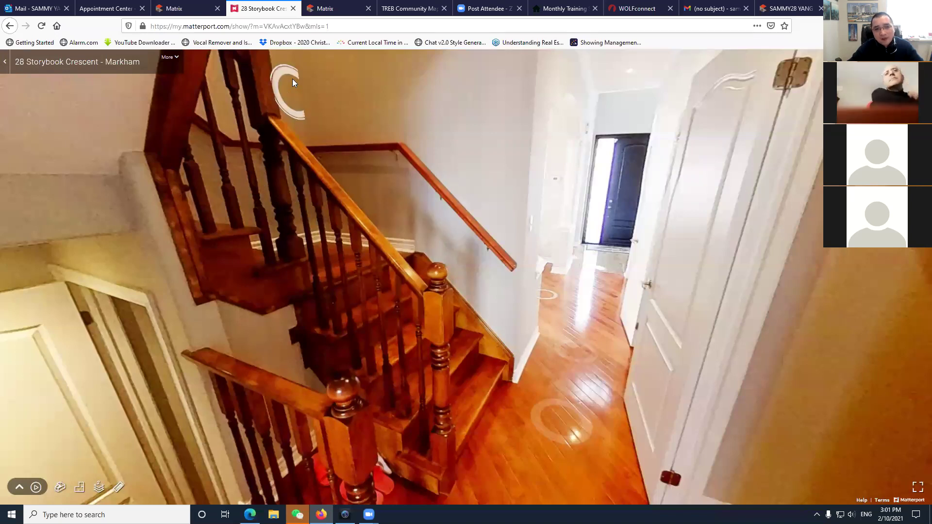
{"action": "left_click", "coordinate": [452, 286]}
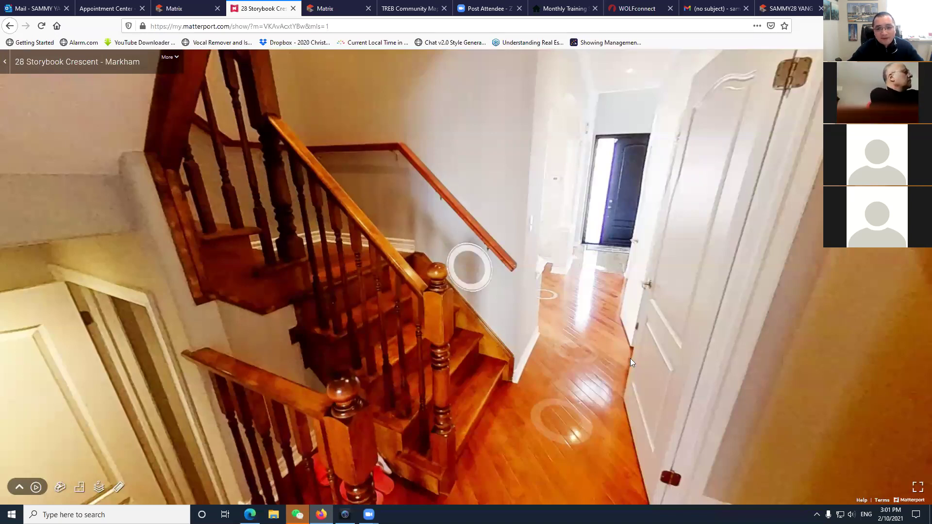
{"action": "left_click", "coordinate": [897, 470]}
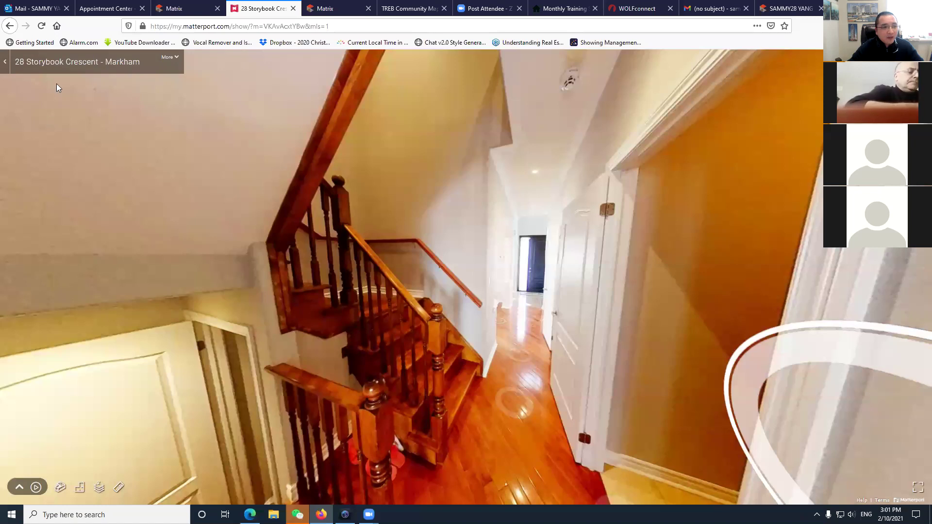
{"action": "left_click", "coordinate": [22, 72]}
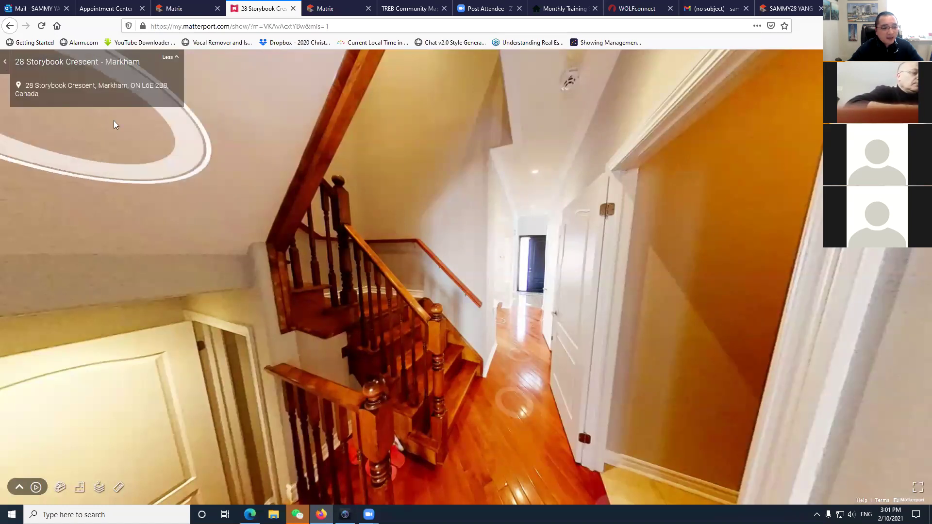
{"action": "left_click", "coordinate": [60, 488]}
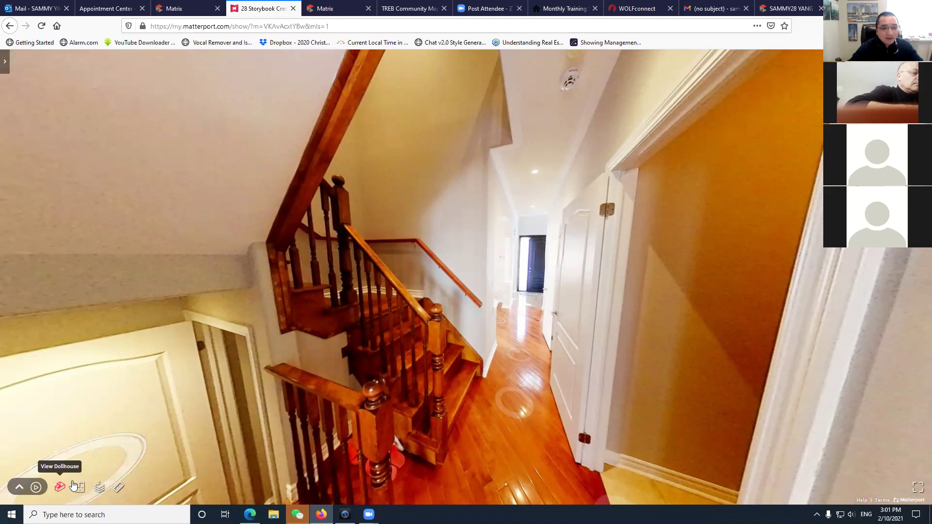
Rotate the dollhouse model, then show a single floor as a top-down floor plan.
{"action": "left_click", "coordinate": [348, 317]}
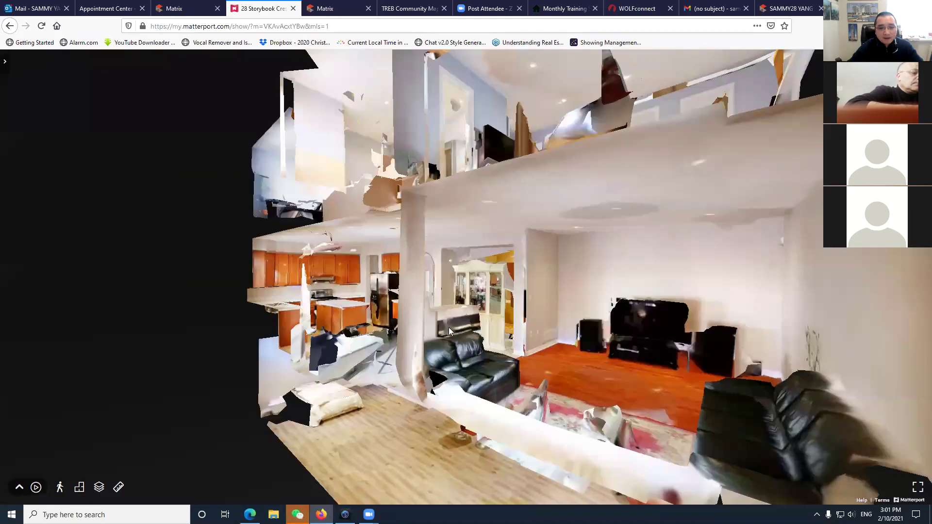
{"action": "scroll", "coordinate": [445, 331], "scroll_direction": "down", "scroll_amount": 3}
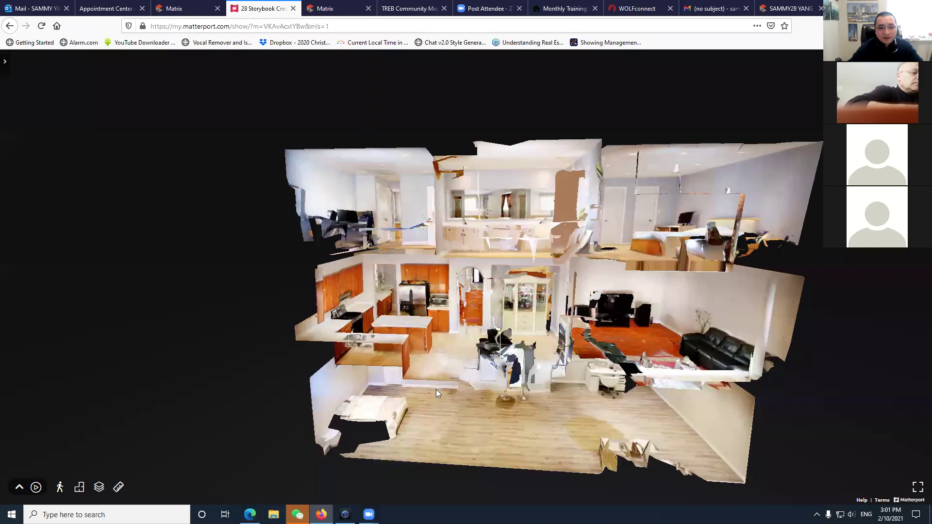
{"action": "scroll", "coordinate": [436, 389], "scroll_direction": "down", "scroll_amount": 2}
{"action": "left_click_drag", "start_coordinate": [445, 367], "coordinate": [202, 410]}
{"action": "left_click", "coordinate": [78, 488]}
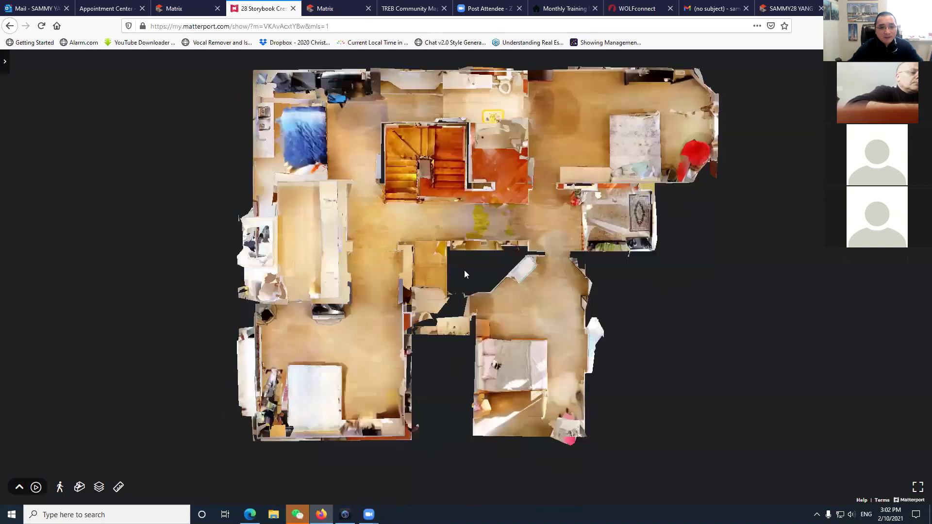
{"action": "left_click", "coordinate": [101, 488]}
{"action": "left_click", "coordinate": [115, 467]}
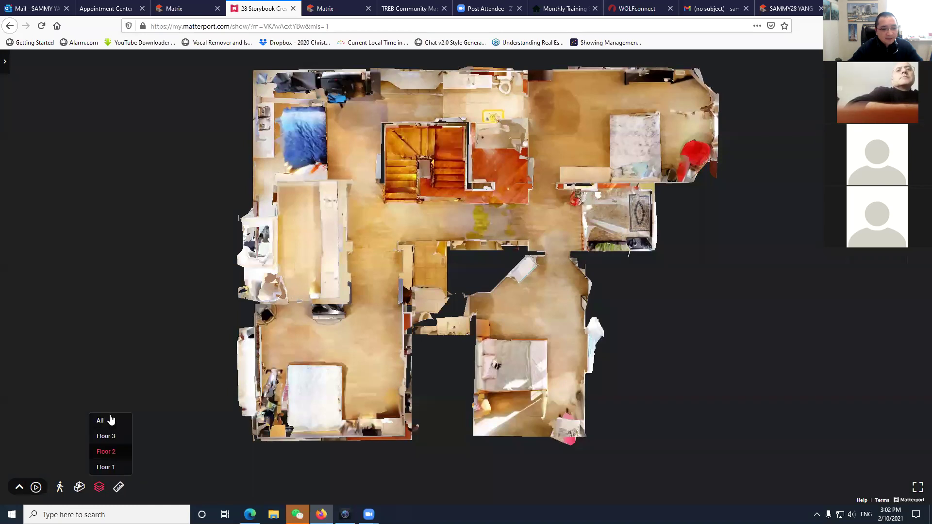
Measure the bedroom wall at 3.62 m, adjust it to 3.29 m, then delete the line.
{"action": "left_click", "coordinate": [120, 490]}
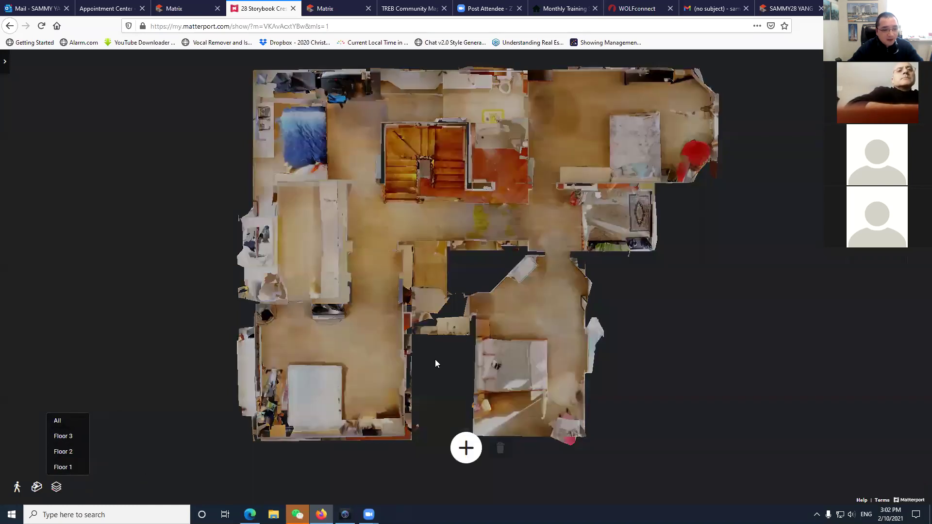
{"action": "left_click", "coordinate": [466, 449]}
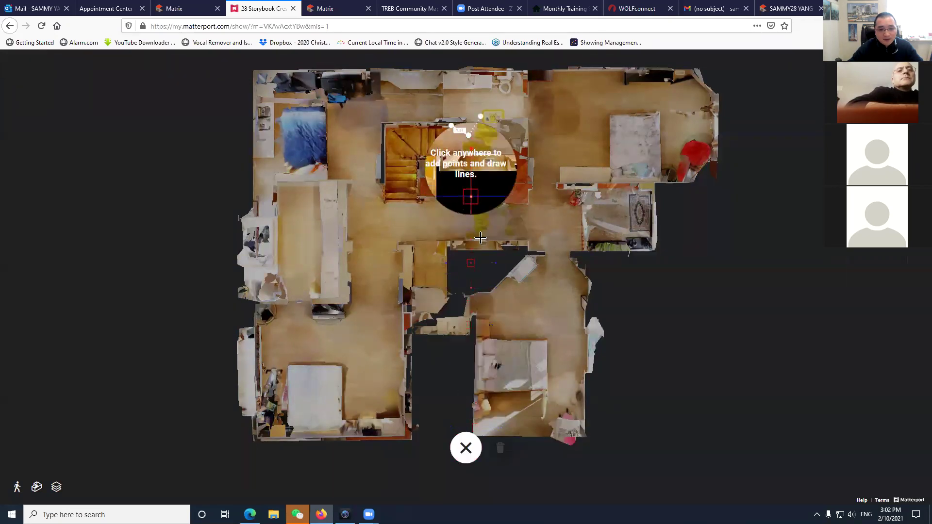
{"action": "left_click", "coordinate": [316, 198]}
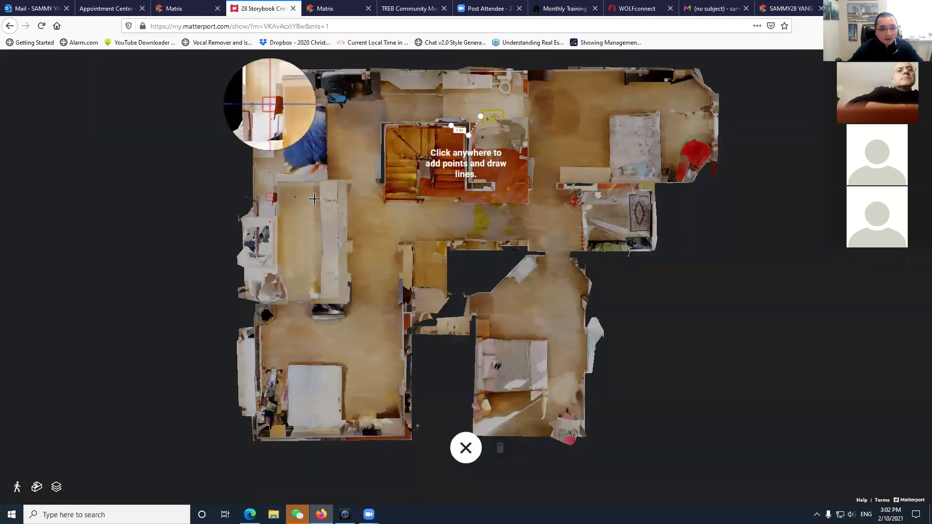
{"action": "left_click", "coordinate": [270, 197]}
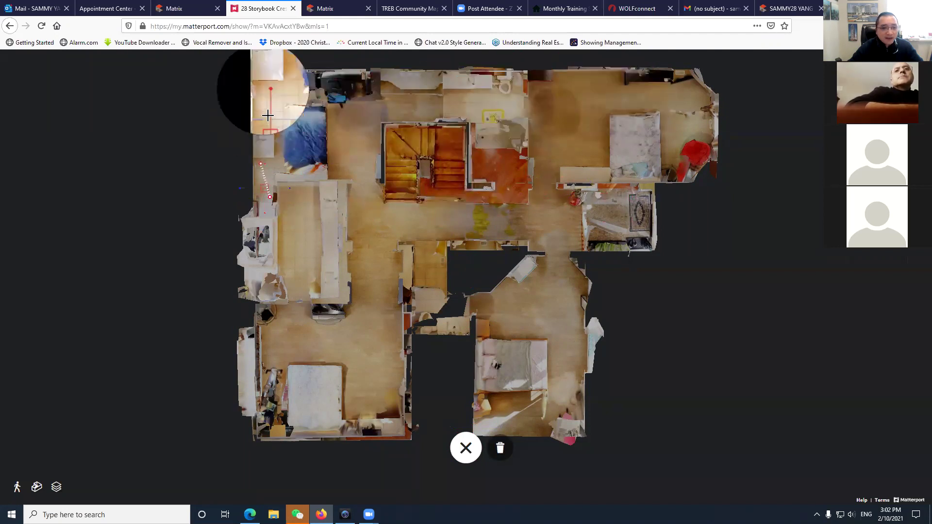
{"action": "left_click", "coordinate": [266, 80]}
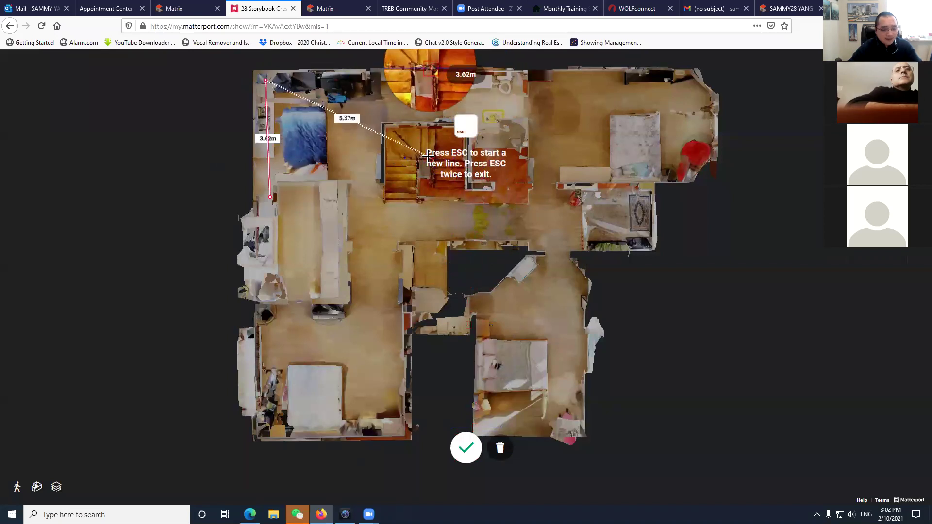
{"action": "key", "text": "Escape"}
{"action": "left_click_drag", "start_coordinate": [266, 82], "coordinate": [309, 98]}
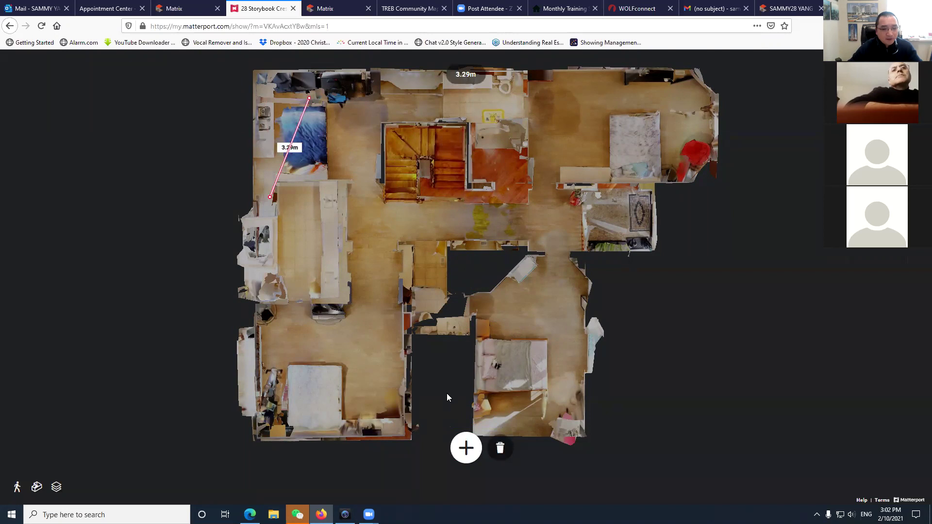
{"action": "key", "text": "Delete"}
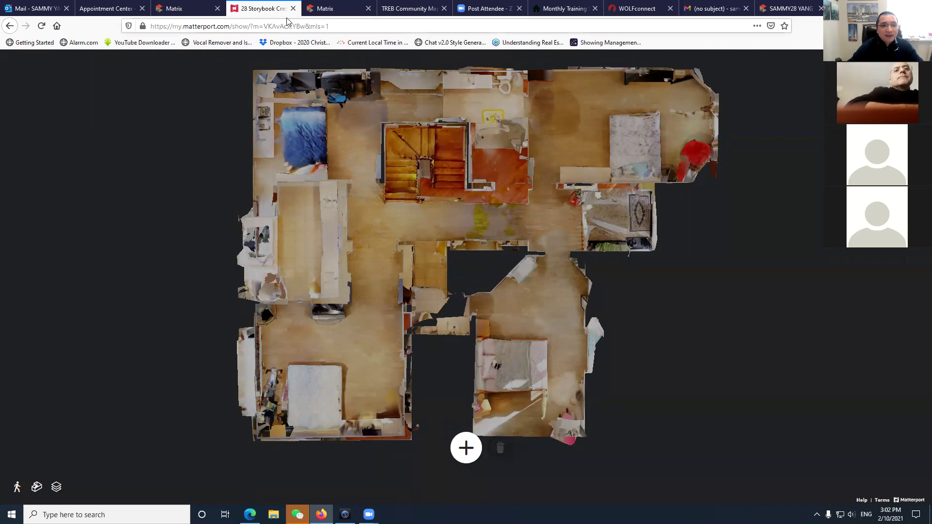
{"action": "left_click", "coordinate": [294, 8]}
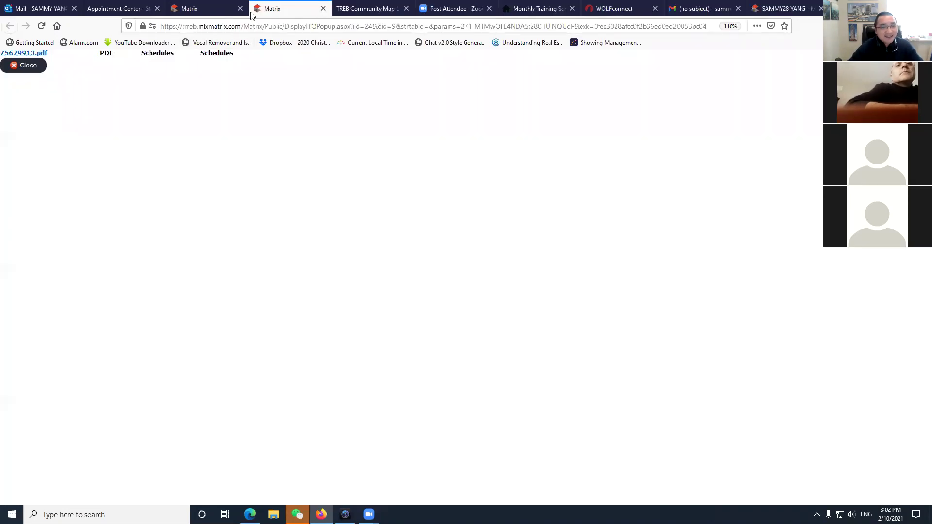
{"action": "left_click", "coordinate": [323, 8]}
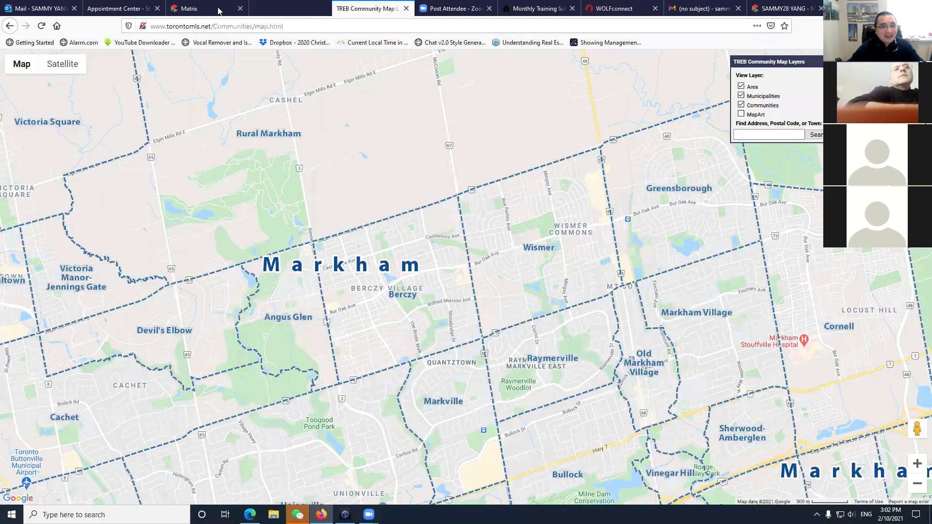
{"action": "left_click", "coordinate": [218, 9]}
{"action": "scroll", "coordinate": [197, 345], "scroll_direction": "down", "scroll_amount": 1}
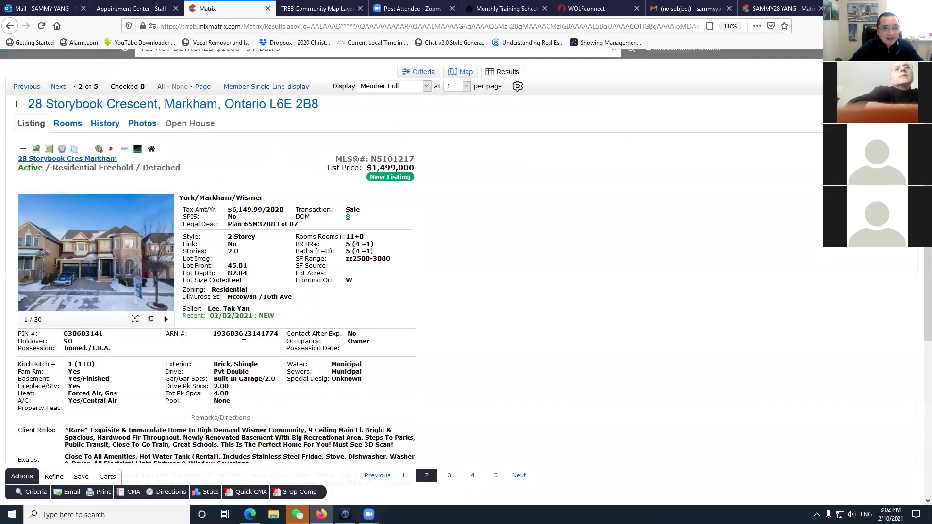
{"action": "scroll", "coordinate": [244, 336], "scroll_direction": "down", "scroll_amount": 5}
{"action": "scroll", "coordinate": [243, 321], "scroll_direction": "up", "scroll_amount": 6}
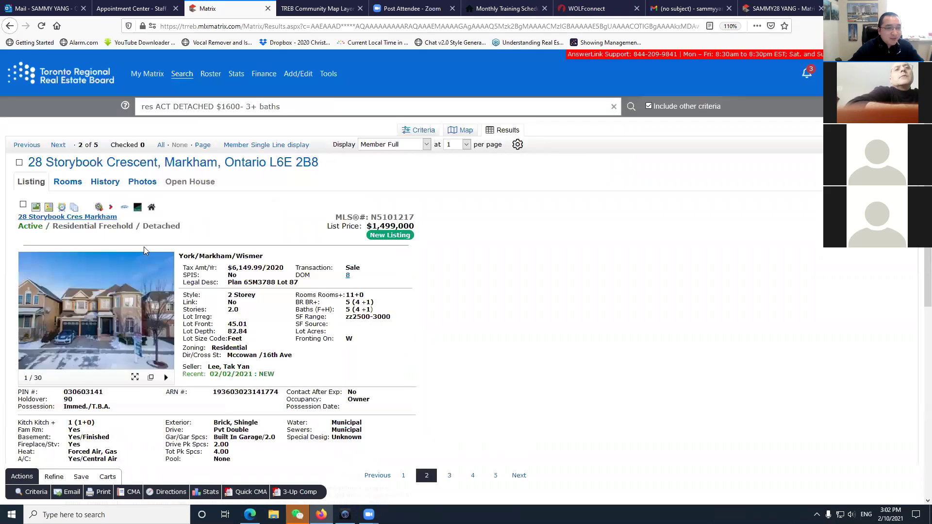
{"action": "left_click", "coordinate": [23, 206]}
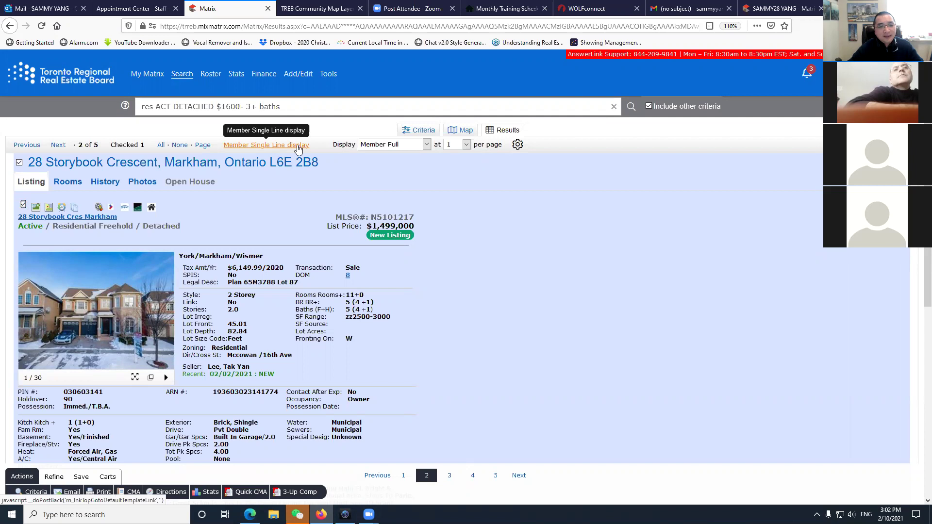
{"action": "left_click", "coordinate": [58, 145]}
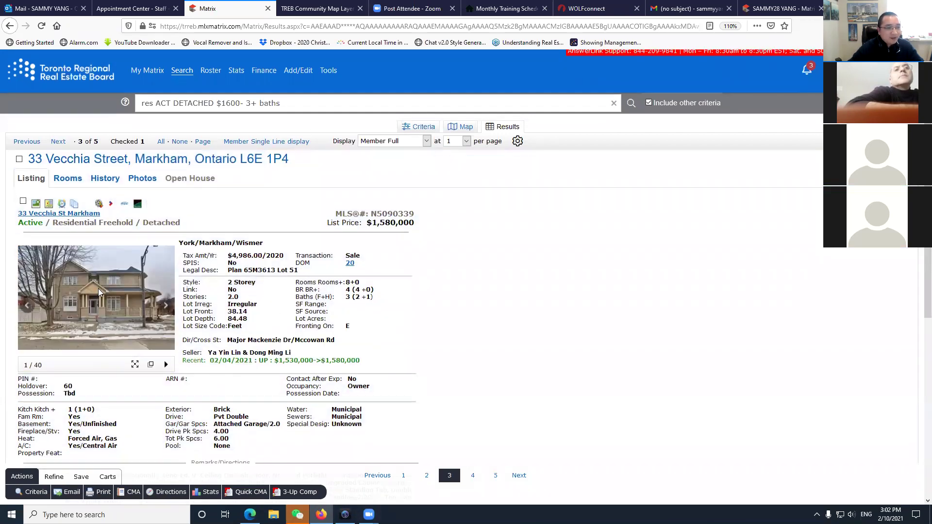
{"action": "scroll", "coordinate": [249, 306], "scroll_direction": "down", "scroll_amount": 2}
{"action": "left_click", "coordinate": [137, 229]}
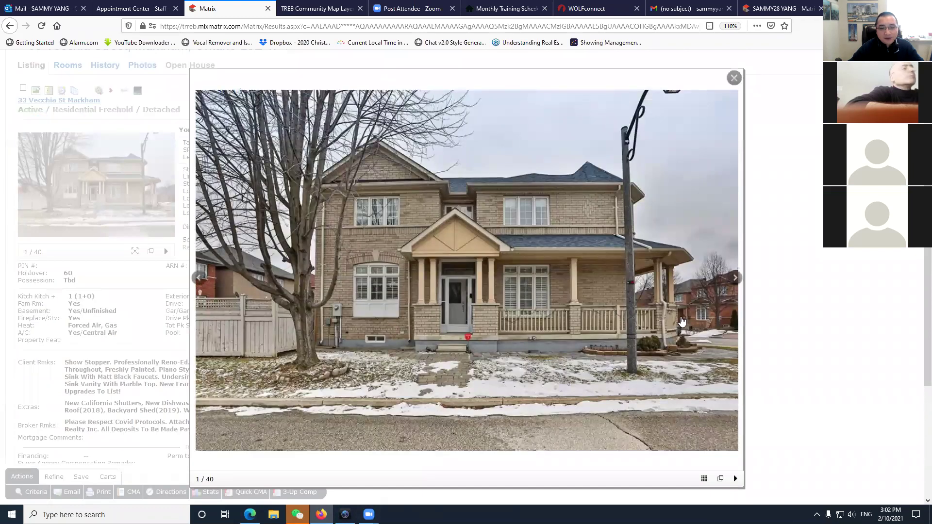
{"action": "left_click", "coordinate": [732, 282]}
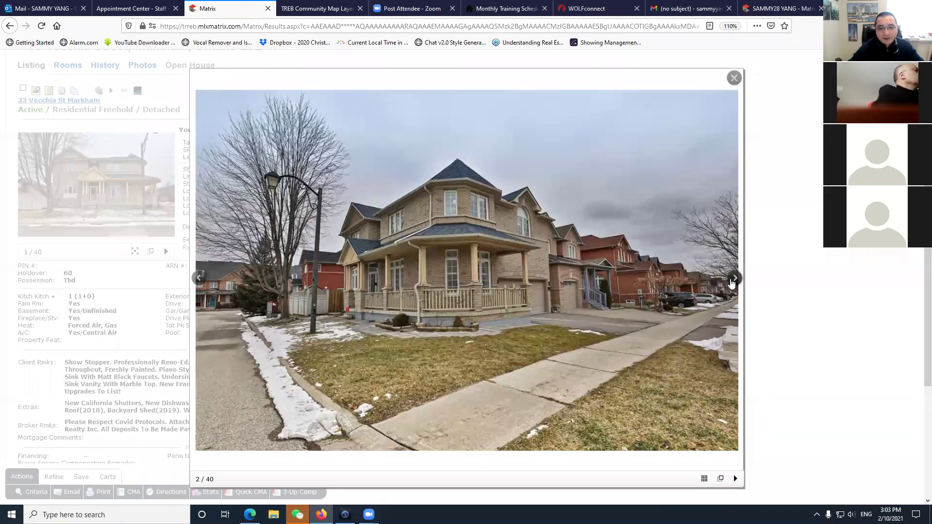
{"action": "left_click", "coordinate": [732, 283]}
{"action": "left_click", "coordinate": [732, 283]}
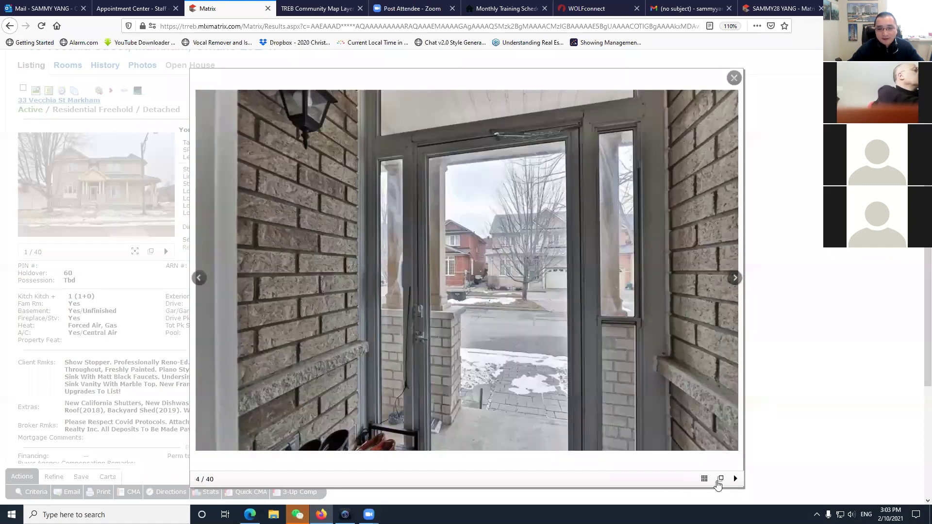
{"action": "left_click", "coordinate": [703, 479]}
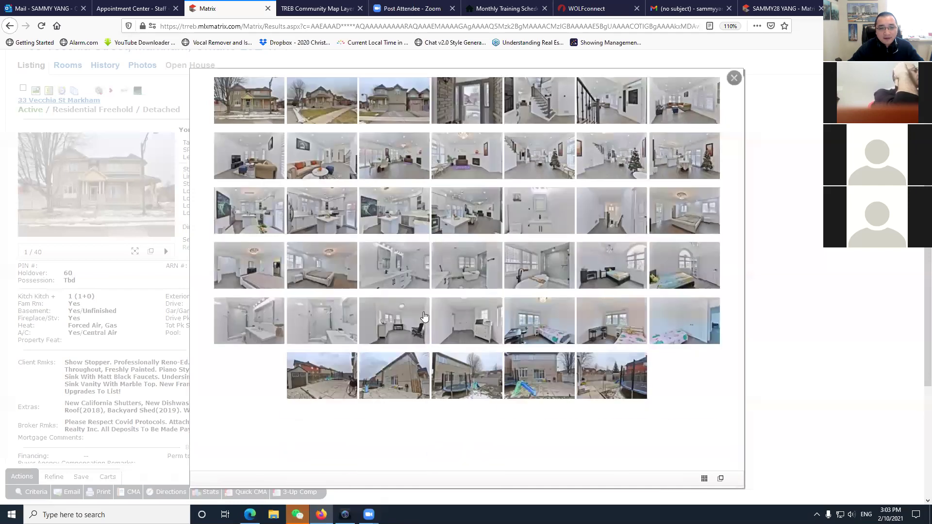
{"action": "scroll", "coordinate": [469, 317], "scroll_direction": "down", "scroll_amount": 3}
{"action": "scroll", "coordinate": [581, 258], "scroll_direction": "up", "scroll_amount": 3}
{"action": "scroll", "coordinate": [519, 374], "scroll_direction": "down", "scroll_amount": 3}
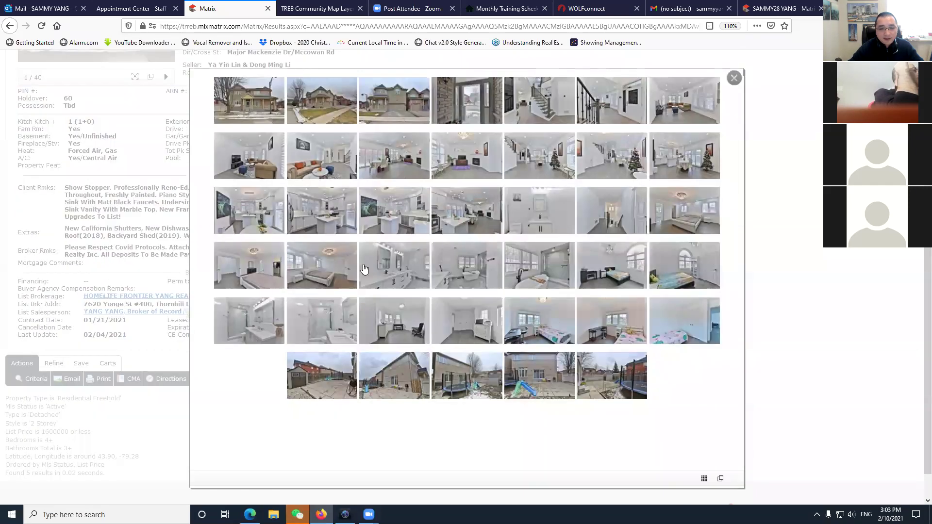
{"action": "left_click", "coordinate": [734, 78]}
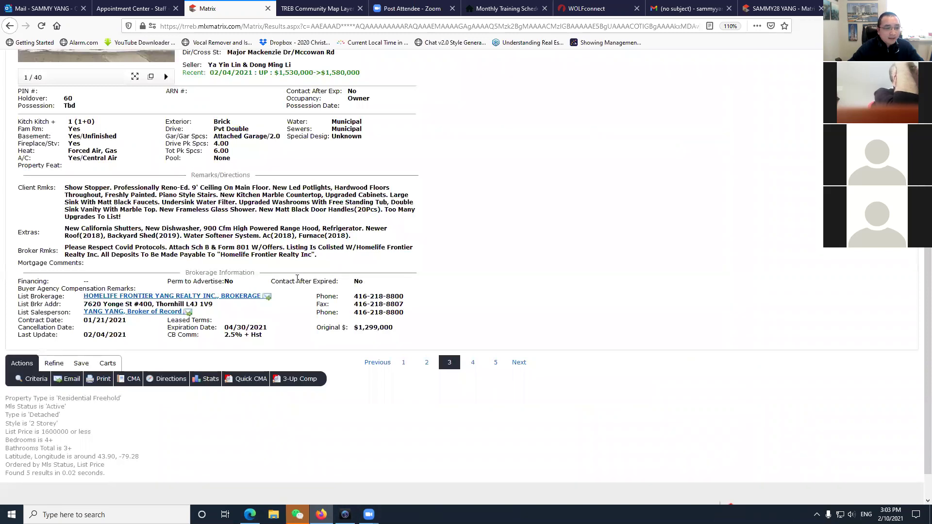
{"action": "scroll", "coordinate": [297, 278], "scroll_direction": "up", "scroll_amount": 4}
{"action": "scroll", "coordinate": [243, 200], "scroll_direction": "up", "scroll_amount": 1}
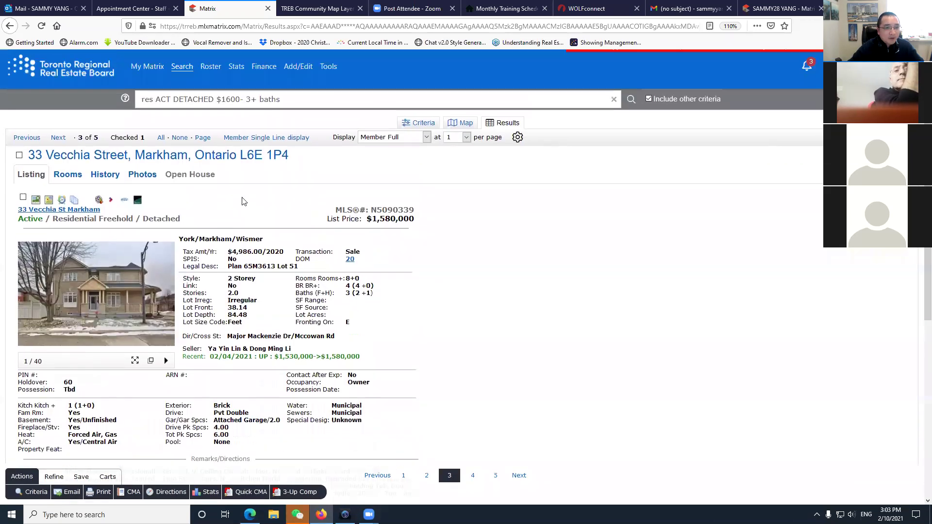
{"action": "left_click", "coordinate": [122, 212]}
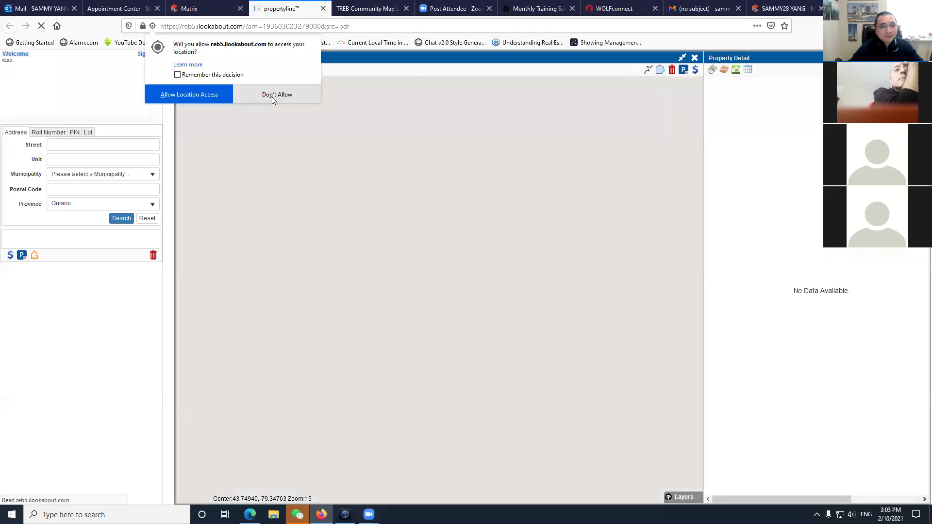
{"action": "left_click", "coordinate": [274, 94]}
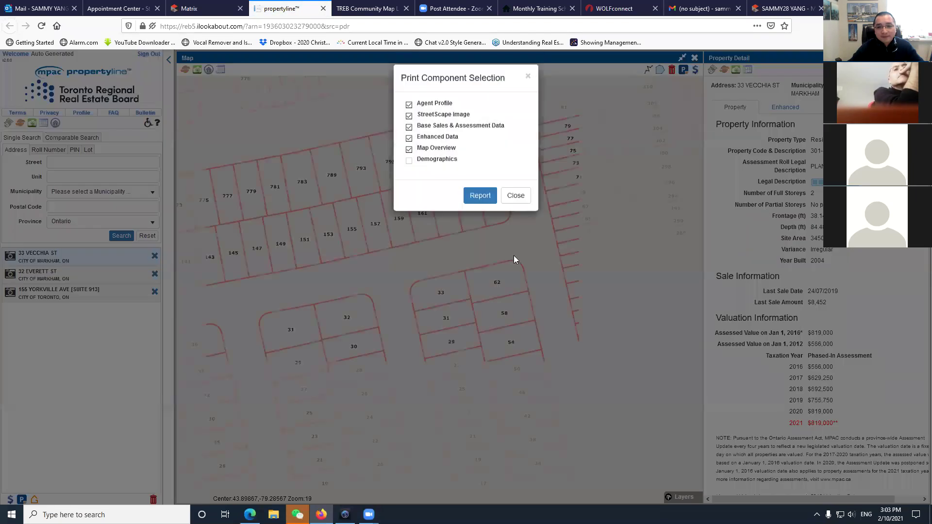
{"action": "left_click", "coordinate": [516, 196]}
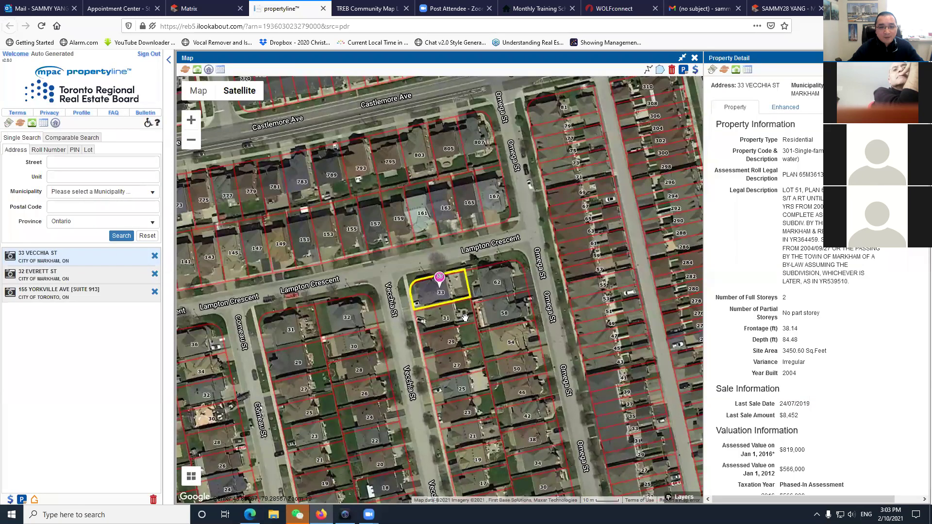
{"action": "scroll", "coordinate": [464, 317], "scroll_direction": "down", "scroll_amount": 1}
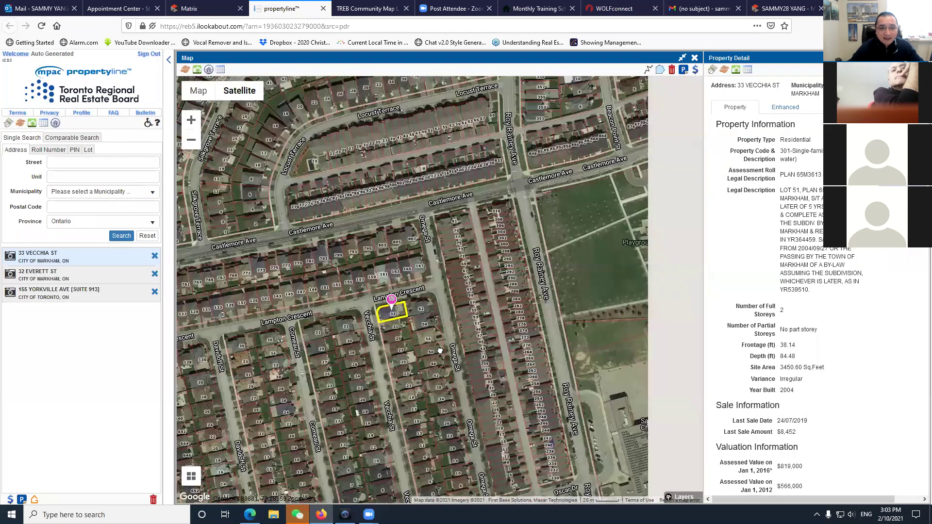
{"action": "left_click_drag", "start_coordinate": [654, 310], "coordinate": [582, 280]}
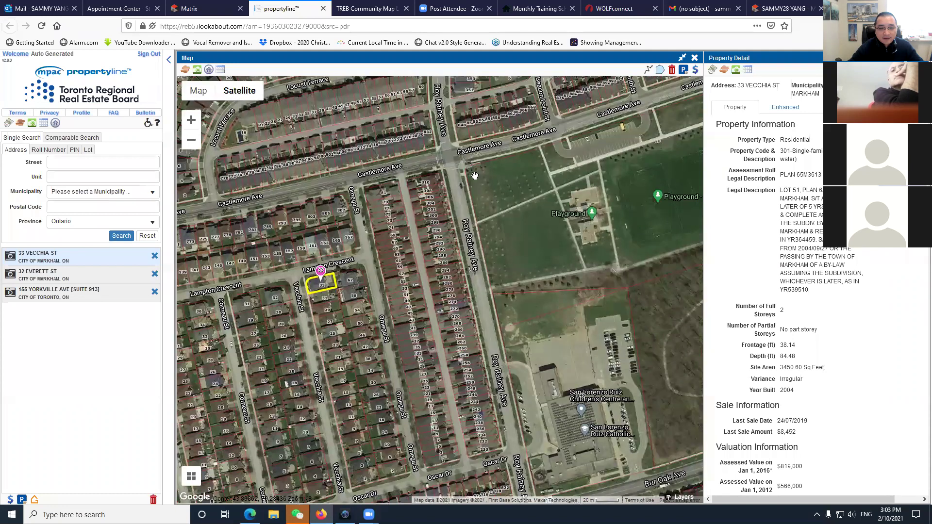
{"action": "scroll", "coordinate": [574, 344], "scroll_direction": "down", "scroll_amount": 1}
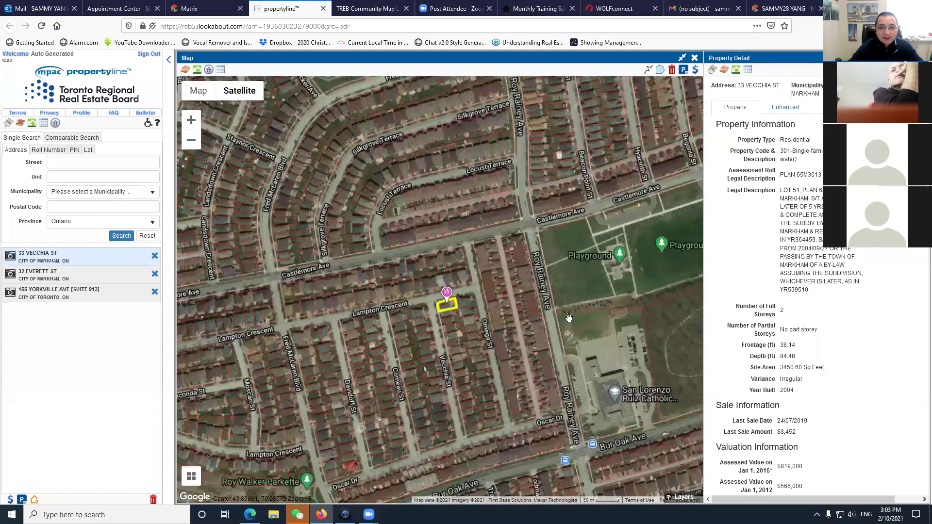
{"action": "scroll", "coordinate": [449, 320], "scroll_direction": "up", "scroll_amount": 1}
Expand the property details and highlight the 2004 build year, last sale date and $8,452 amount.
{"action": "left_click", "coordinate": [445, 282]}
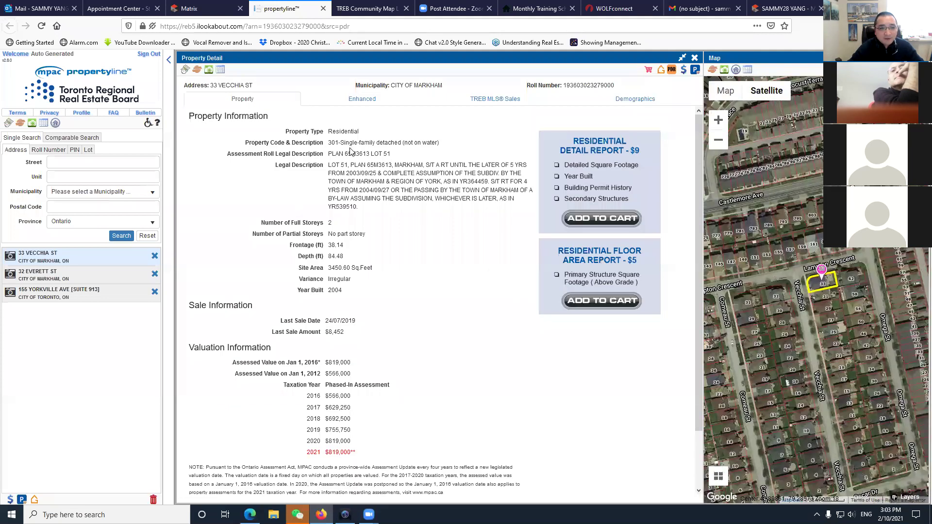
{"action": "double_click", "coordinate": [335, 290]}
{"action": "left_click", "coordinate": [398, 322]}
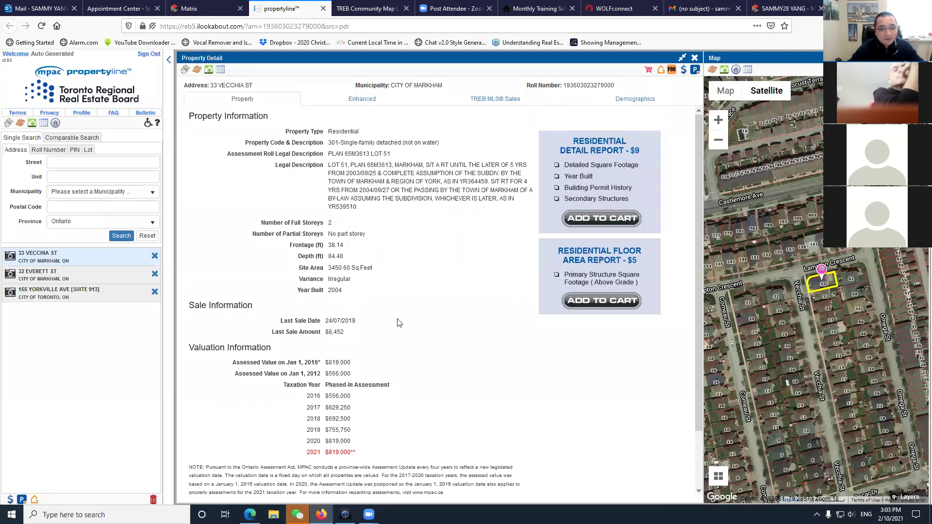
{"action": "left_click_drag", "start_coordinate": [360, 322], "coordinate": [330, 320]}
{"action": "left_click", "coordinate": [358, 339]}
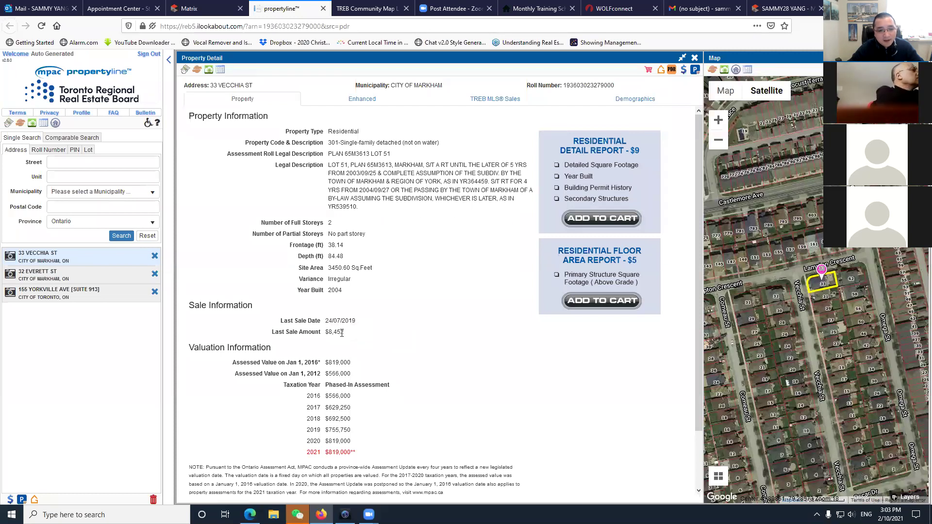
{"action": "left_click_drag", "start_coordinate": [328, 334], "coordinate": [344, 338]}
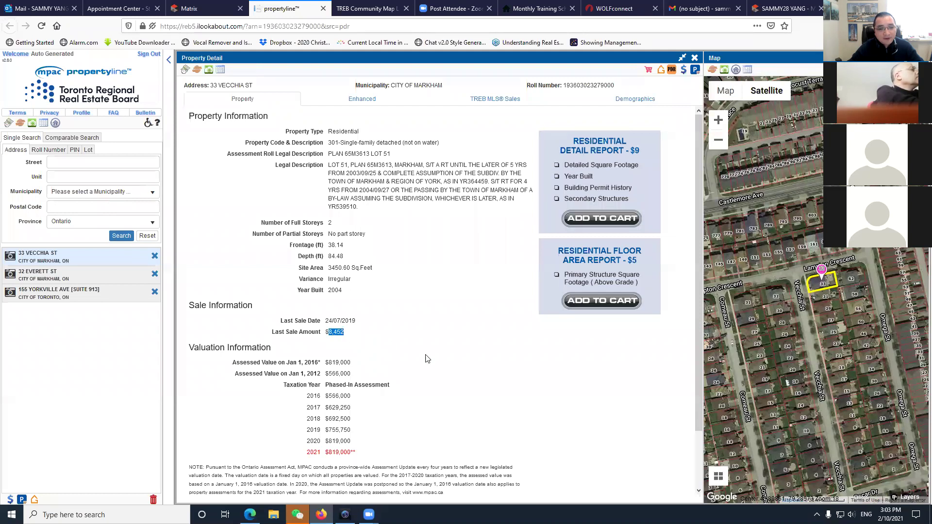
{"action": "left_click", "coordinate": [459, 362]}
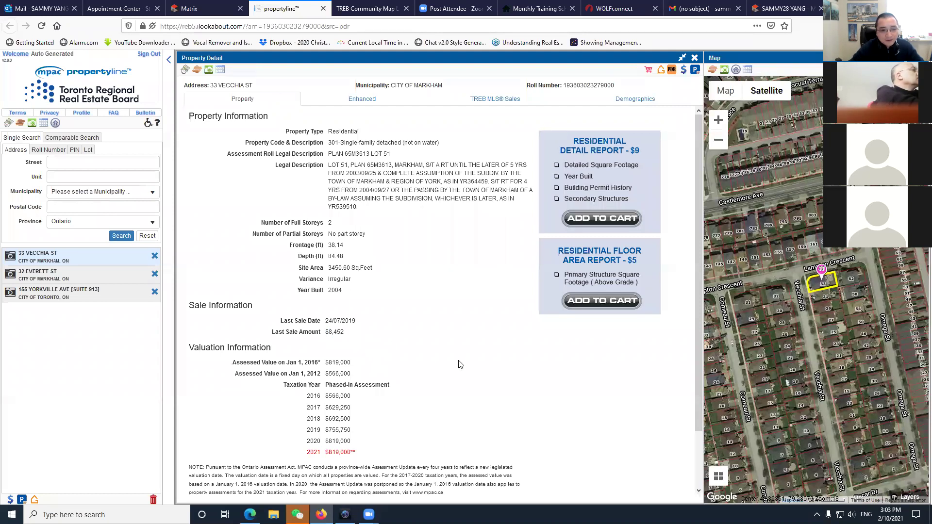
{"action": "left_click", "coordinate": [360, 344]}
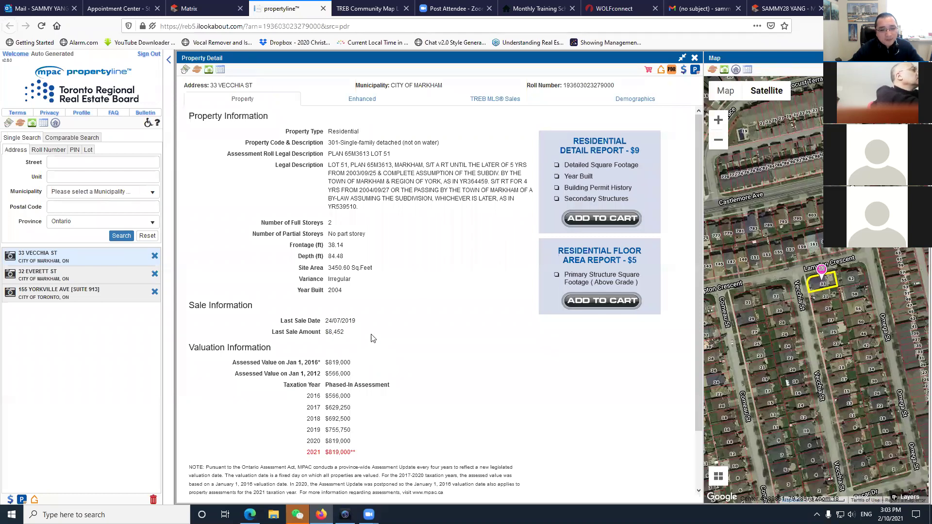
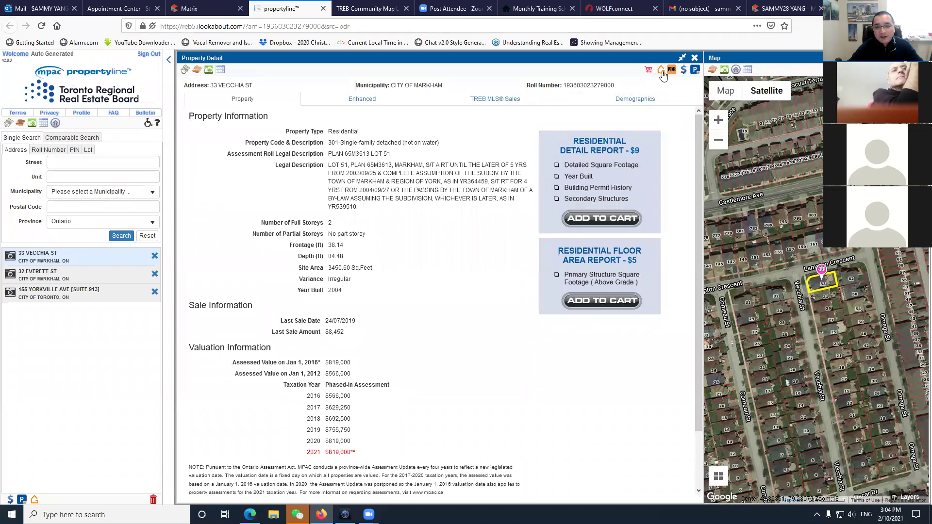
{"action": "left_click_drag", "start_coordinate": [336, 330], "coordinate": [324, 333]}
{"action": "left_click", "coordinate": [345, 334]}
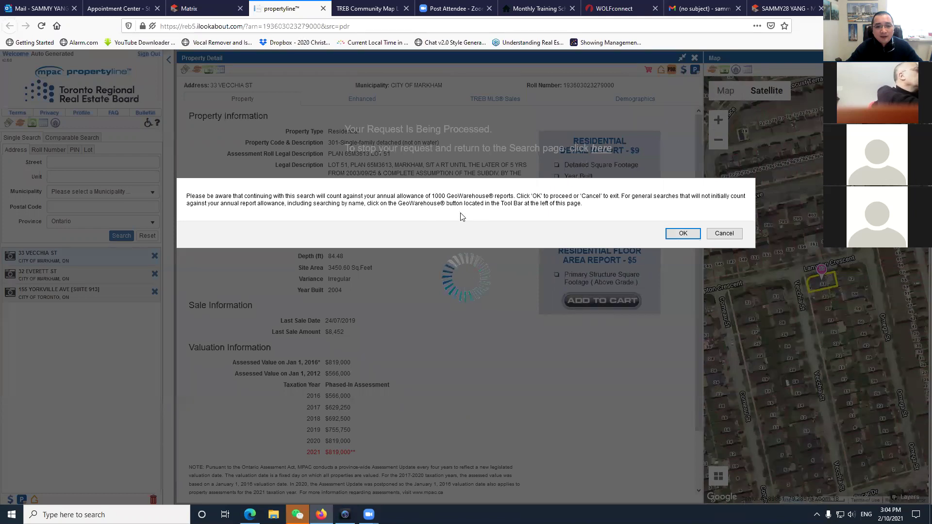
{"action": "left_click", "coordinate": [679, 235]}
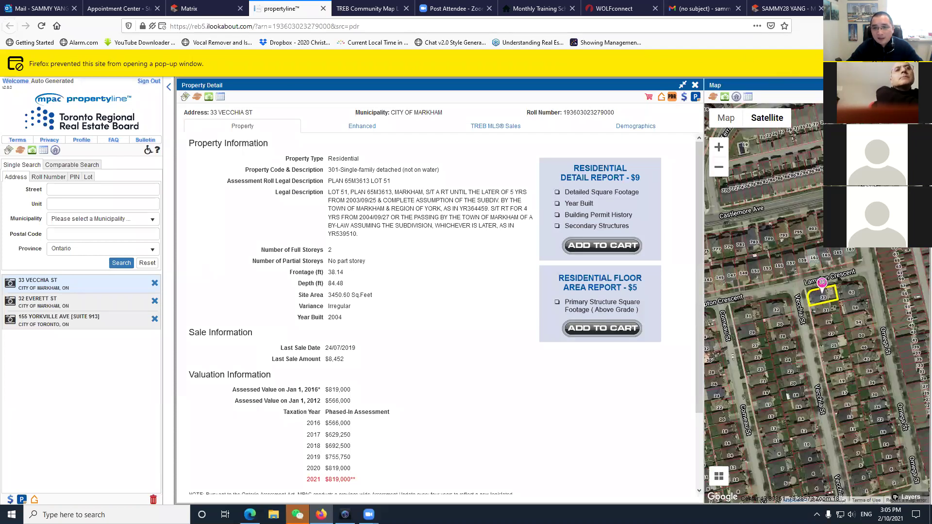
{"action": "left_click", "coordinate": [903, 64]}
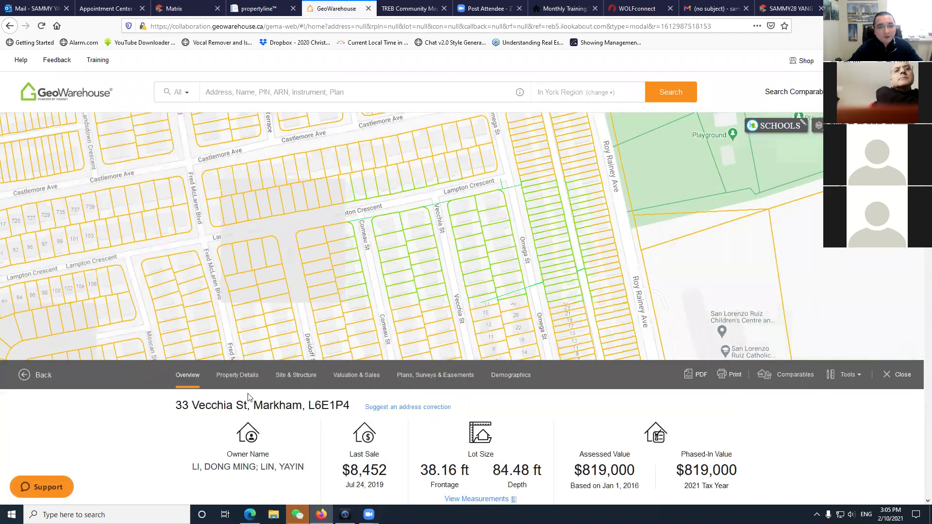
Review the property address heading and owner names in the GeoWarehouse Overview.
{"action": "left_click_drag", "start_coordinate": [177, 405], "coordinate": [351, 407]}
{"action": "scroll", "coordinate": [284, 424], "scroll_direction": "down", "scroll_amount": 2}
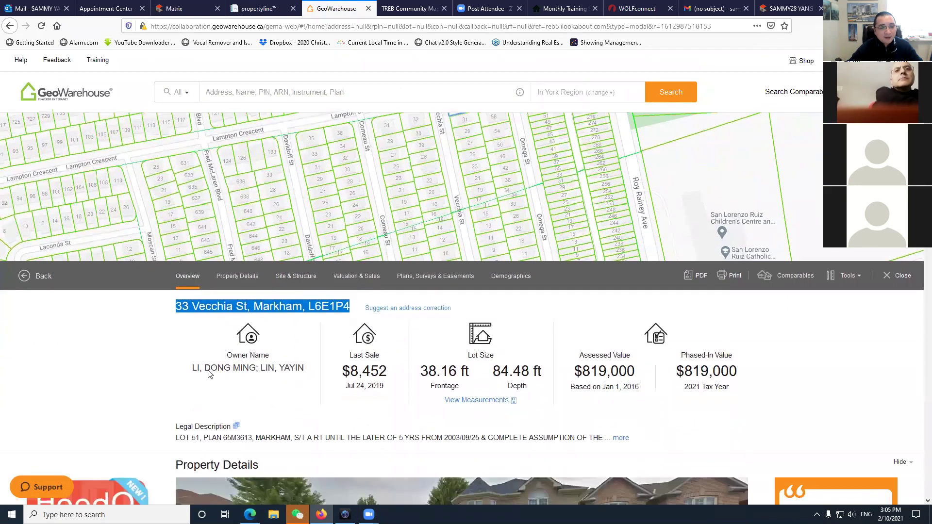
{"action": "triple_click", "coordinate": [208, 369]}
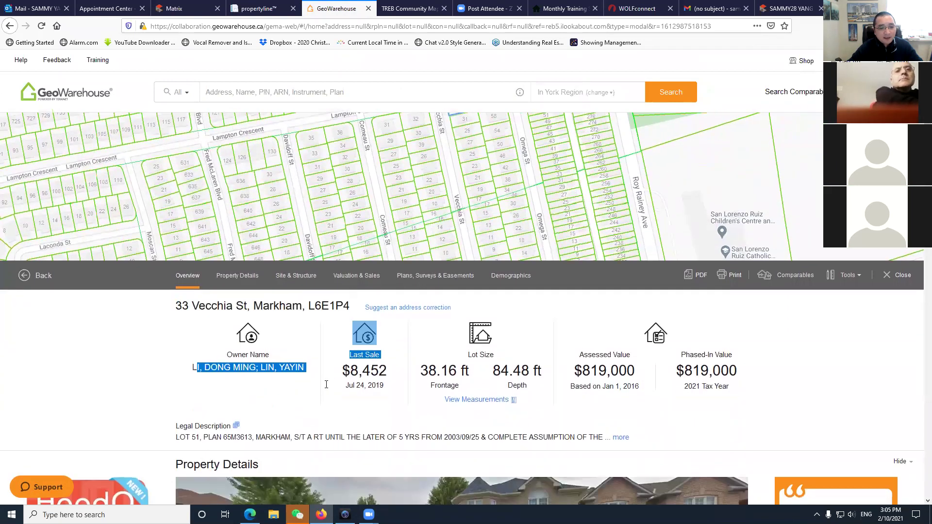
{"action": "scroll", "coordinate": [322, 391], "scroll_direction": "down", "scroll_amount": 10}
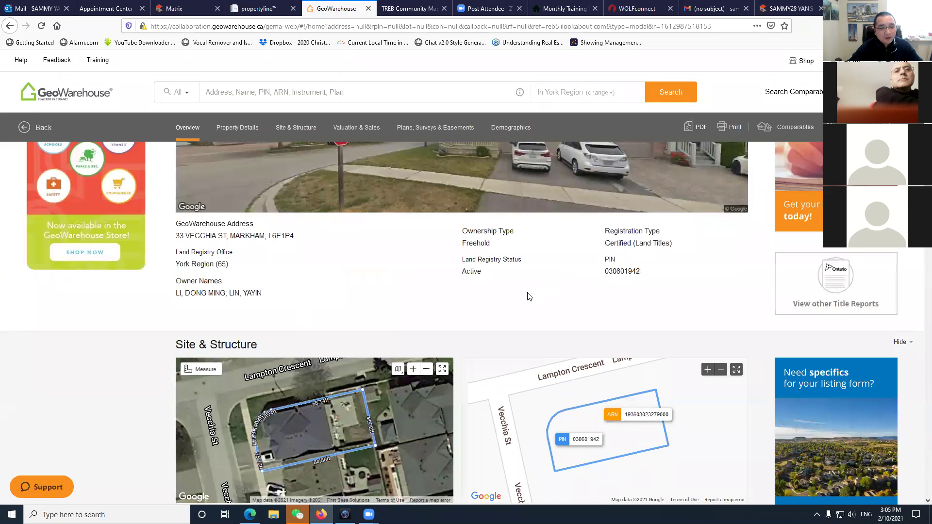
{"action": "scroll", "coordinate": [414, 387], "scroll_direction": "down", "scroll_amount": 5}
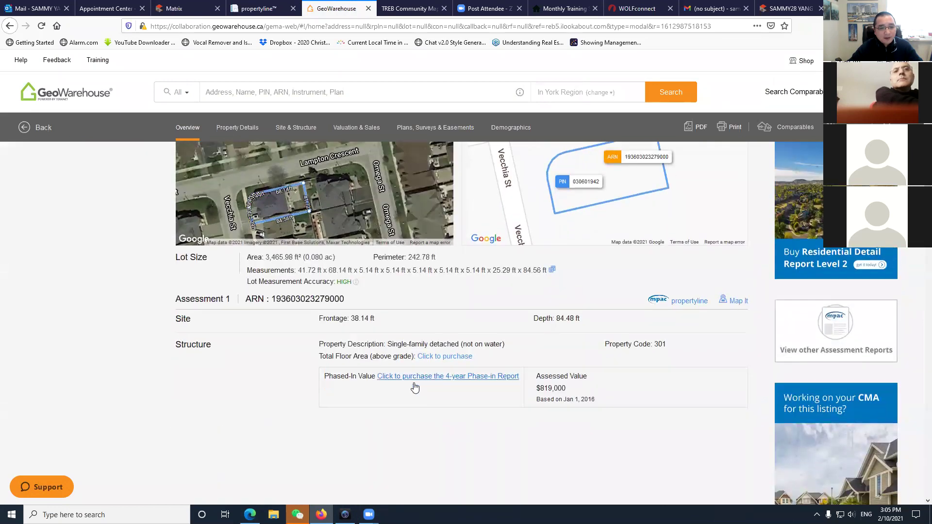
{"action": "scroll", "coordinate": [423, 398], "scroll_direction": "down", "scroll_amount": 7}
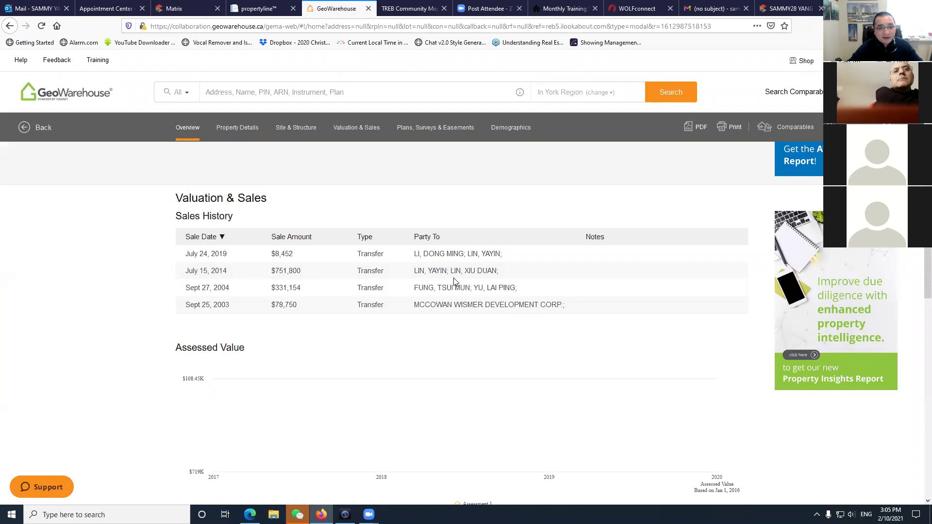
Examine the July 15, 2014 and July 24, 2019 sales in Valuation & Sales.
{"action": "left_click_drag", "start_coordinate": [417, 270], "coordinate": [525, 275]}
{"action": "left_click", "coordinate": [424, 282]}
{"action": "left_click_drag", "start_coordinate": [414, 273], "coordinate": [550, 281]}
{"action": "left_click", "coordinate": [295, 286]}
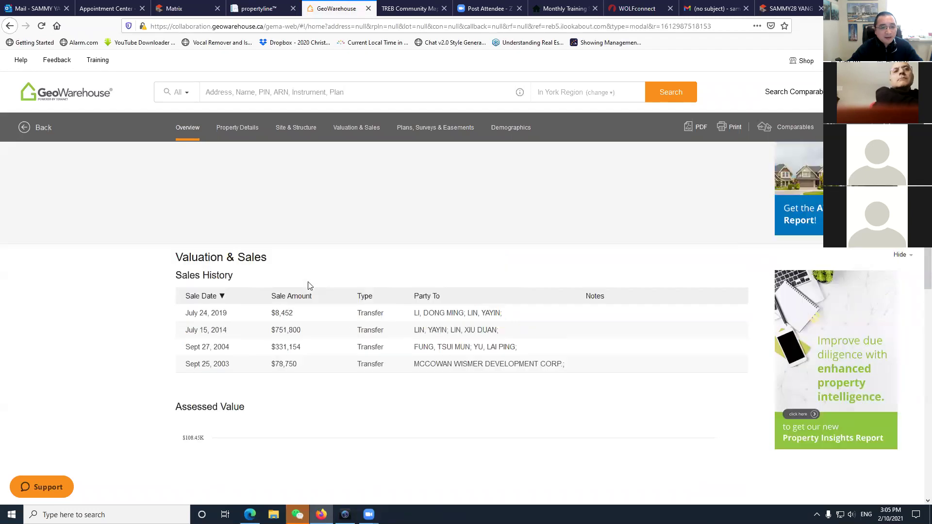
{"action": "left_click_drag", "start_coordinate": [281, 352], "coordinate": [514, 368]}
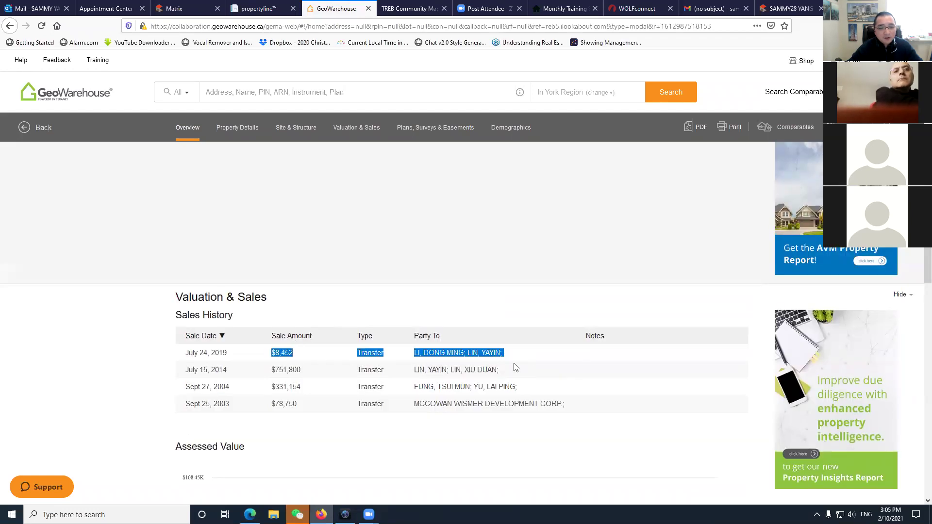
{"action": "left_click", "coordinate": [515, 368]}
{"action": "scroll", "coordinate": [233, 362], "scroll_direction": "down", "scroll_amount": 2}
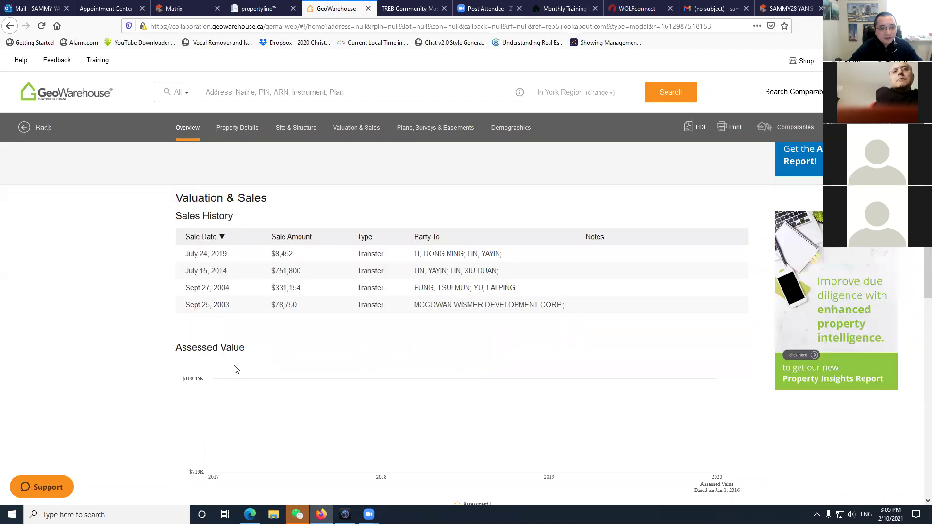
{"action": "scroll", "coordinate": [364, 404], "scroll_direction": "up", "scroll_amount": 5}
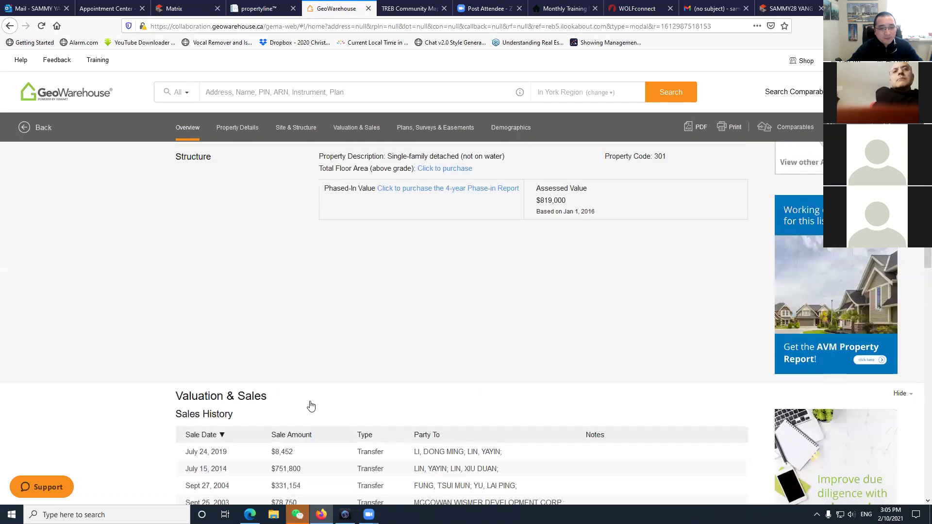
{"action": "scroll", "coordinate": [367, 405], "scroll_direction": "up", "scroll_amount": 1}
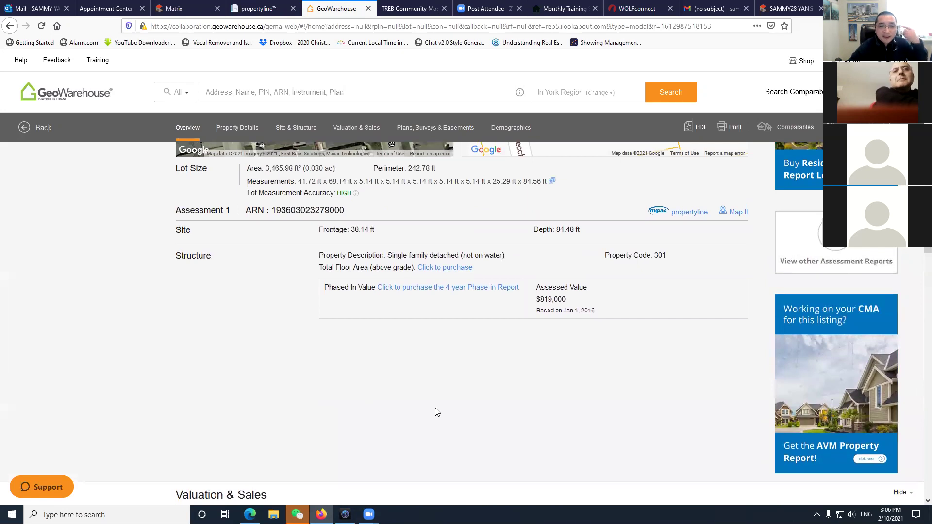
{"action": "scroll", "coordinate": [436, 411], "scroll_direction": "down", "scroll_amount": 1}
{"action": "scroll", "coordinate": [437, 411], "scroll_direction": "down", "scroll_amount": 1}
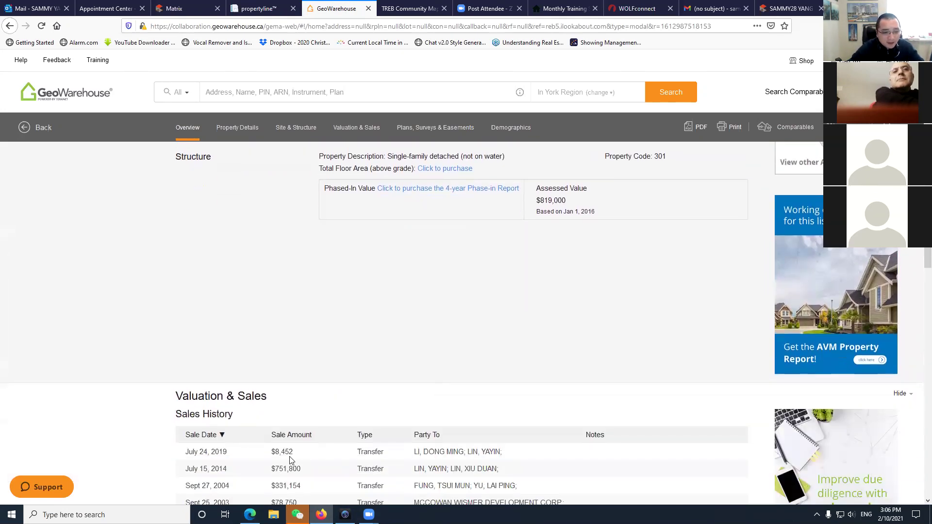
Check the 2014 and 2019 buyers' names, then close the GeoWarehouse report tab.
{"action": "left_click_drag", "start_coordinate": [271, 452], "coordinate": [536, 456]}
{"action": "left_click_drag", "start_coordinate": [415, 469], "coordinate": [510, 474]}
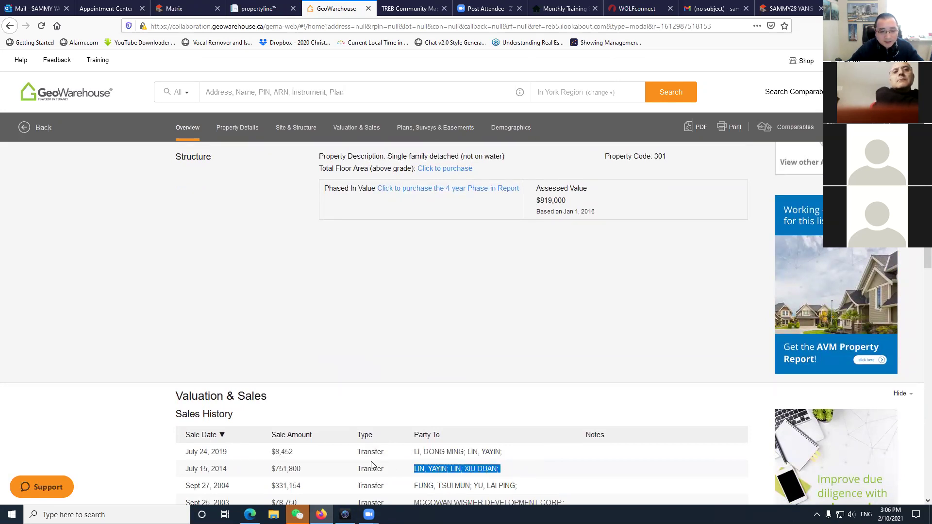
{"action": "left_click_drag", "start_coordinate": [415, 456], "coordinate": [505, 454]}
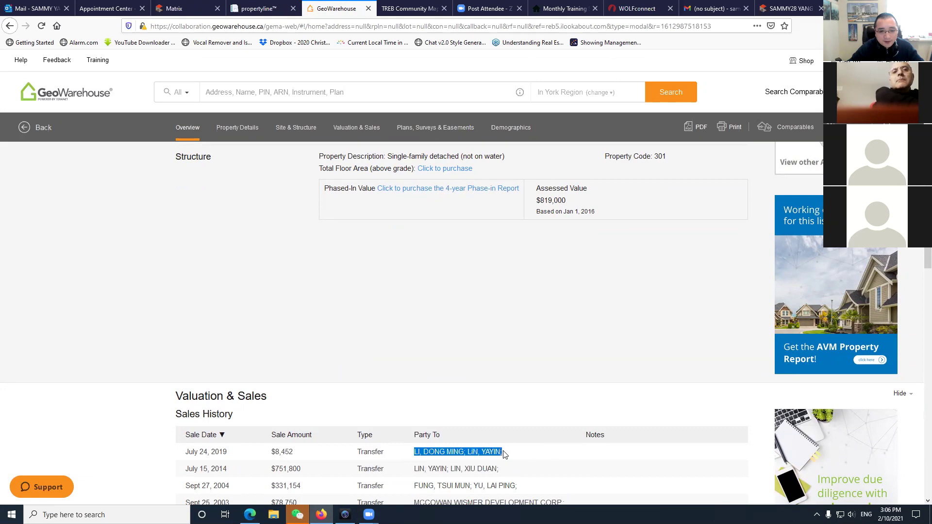
{"action": "left_click", "coordinate": [271, 459]}
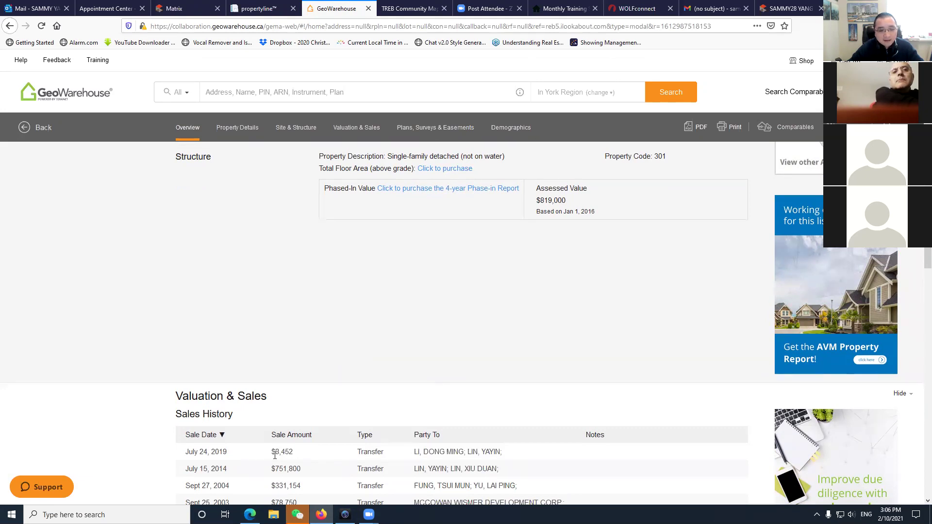
{"action": "scroll", "coordinate": [277, 453], "scroll_direction": "down", "scroll_amount": 2}
{"action": "scroll", "coordinate": [277, 460], "scroll_direction": "up", "scroll_amount": 6}
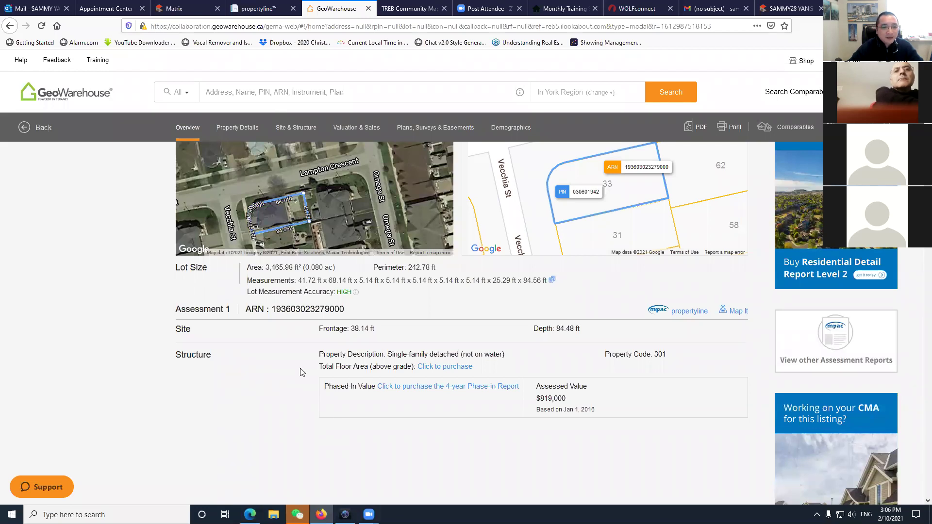
{"action": "scroll", "coordinate": [359, 421], "scroll_direction": "down", "scroll_amount": 2}
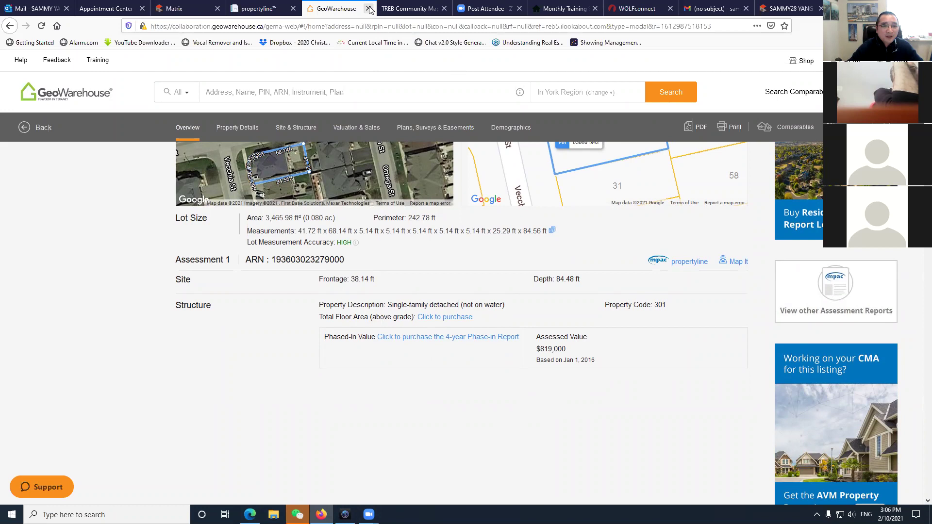
{"action": "key", "text": "ctrl+w"}
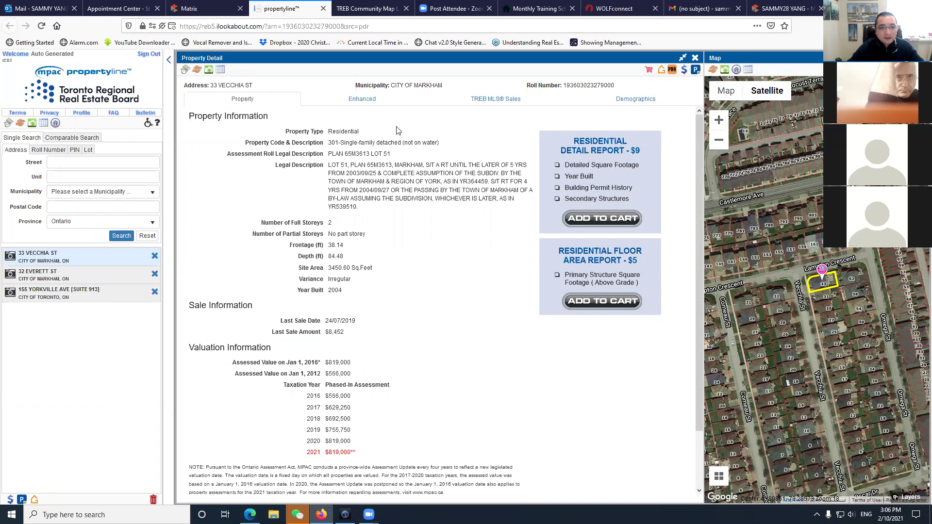
{"action": "left_click", "coordinate": [381, 99]}
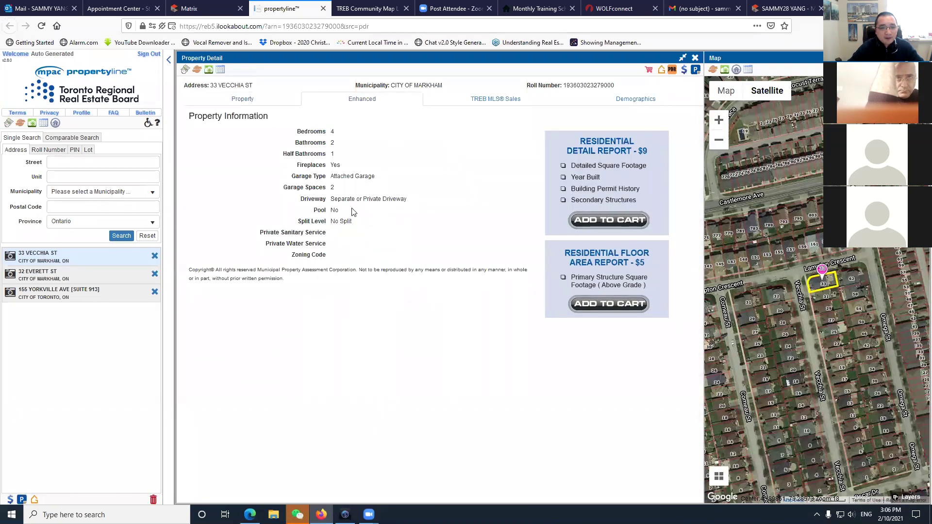
{"action": "left_click", "coordinate": [635, 99]}
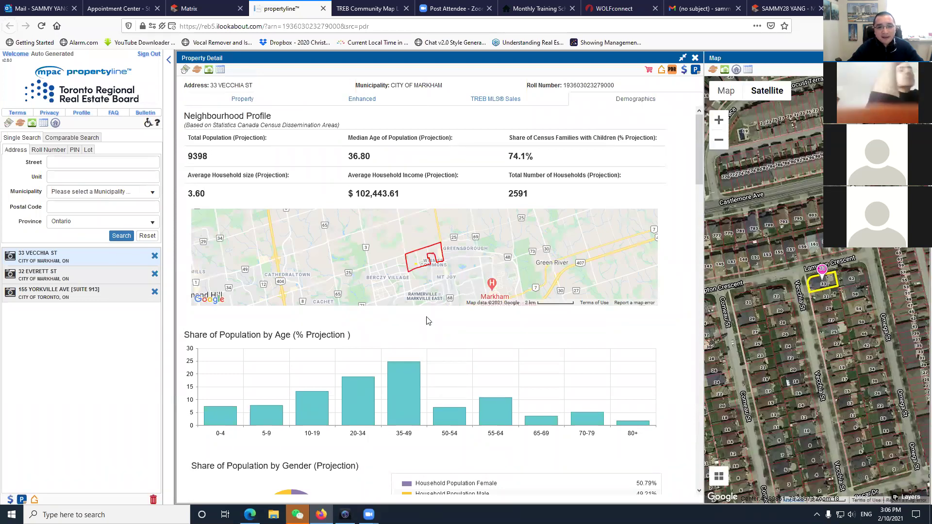
Review the average household income and the 5.09% rented tenure share.
{"action": "left_click_drag", "start_coordinate": [361, 194], "coordinate": [422, 199]}
{"action": "left_click", "coordinate": [434, 185]}
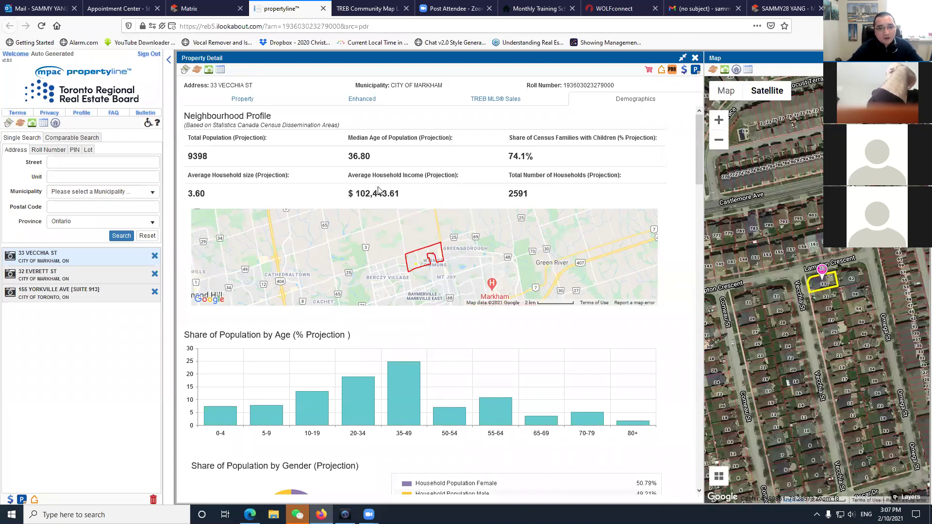
{"action": "scroll", "coordinate": [398, 291], "scroll_direction": "down", "scroll_amount": 6}
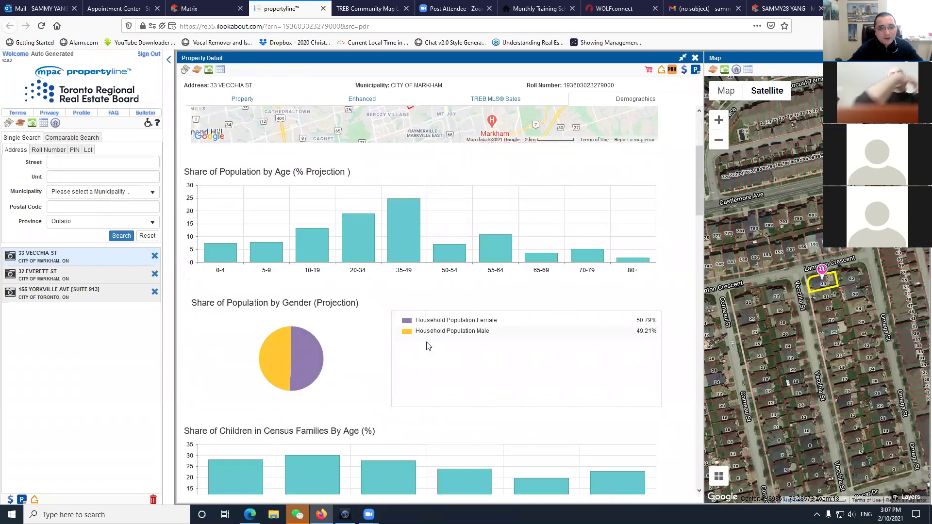
{"action": "scroll", "coordinate": [427, 347], "scroll_direction": "down", "scroll_amount": 4}
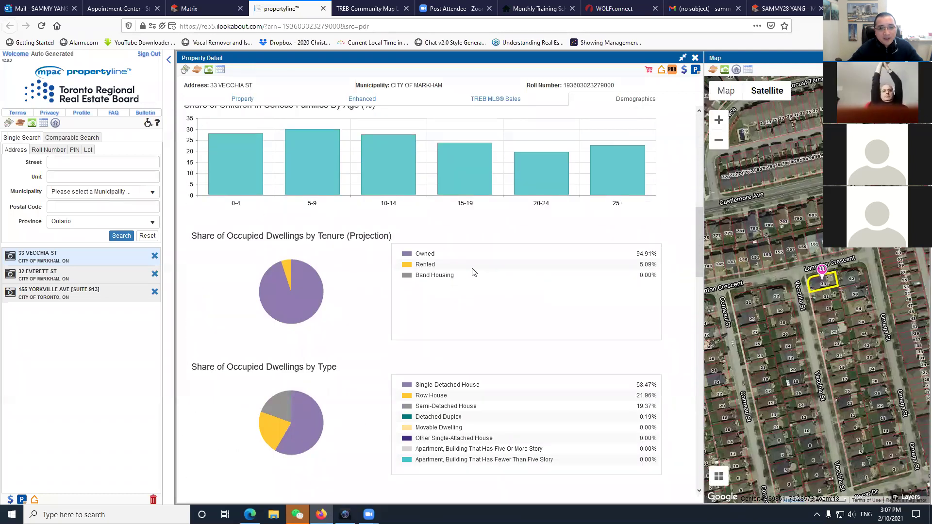
{"action": "left_click_drag", "start_coordinate": [417, 266], "coordinate": [653, 262]}
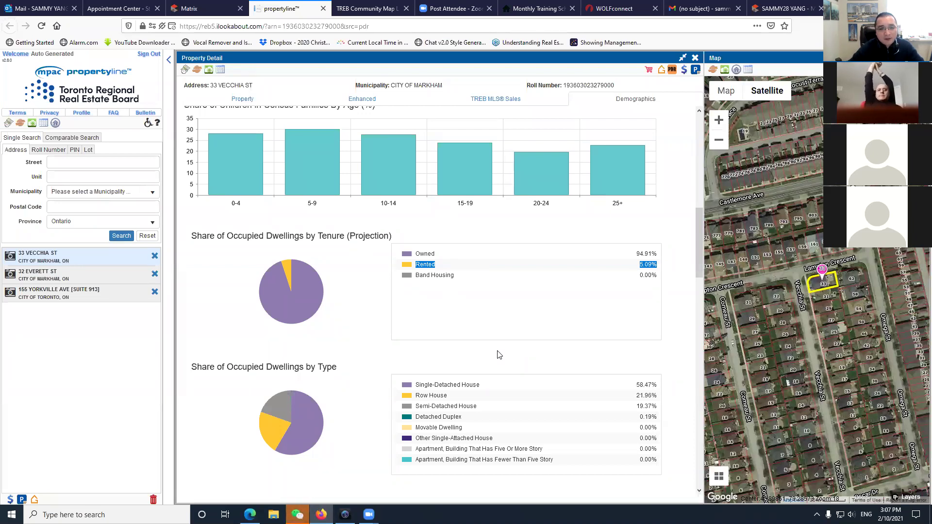
{"action": "left_click", "coordinate": [425, 267]}
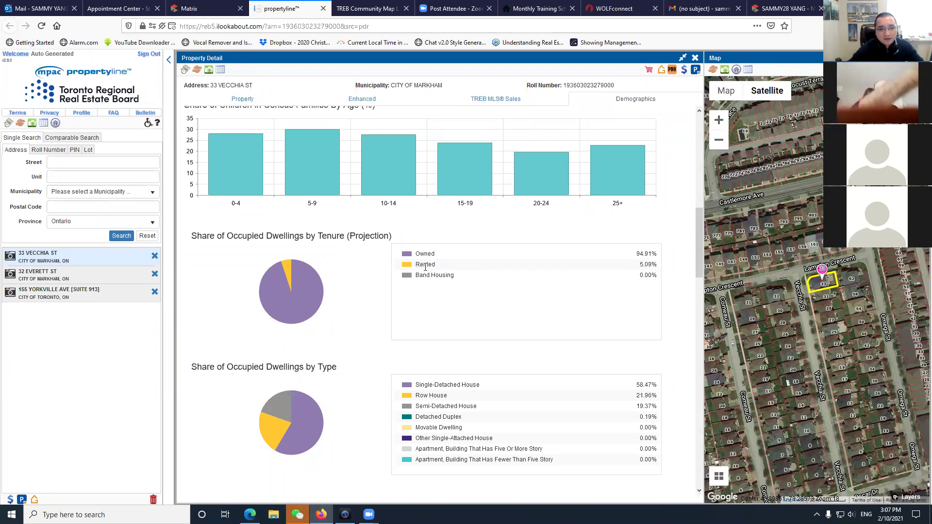
{"action": "scroll", "coordinate": [592, 319], "scroll_direction": "down", "scroll_amount": 6}
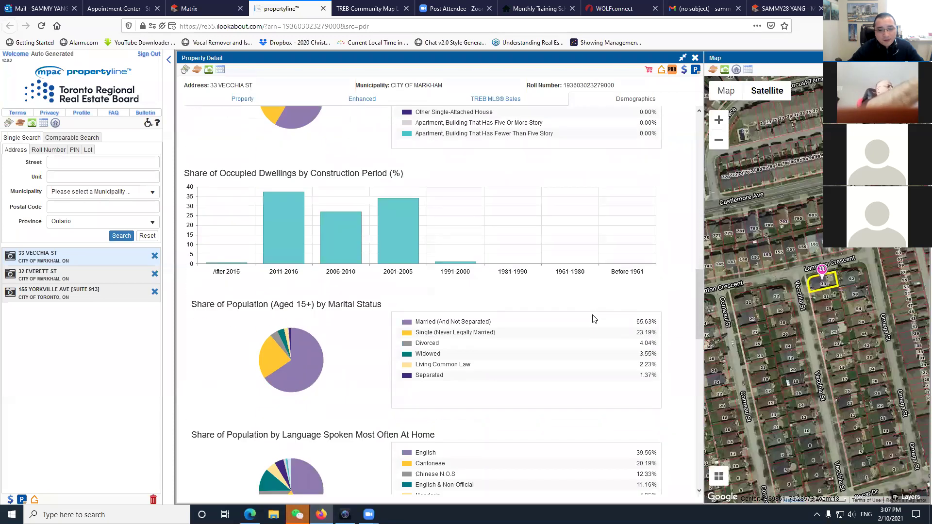
{"action": "scroll", "coordinate": [594, 319], "scroll_direction": "down", "scroll_amount": 5}
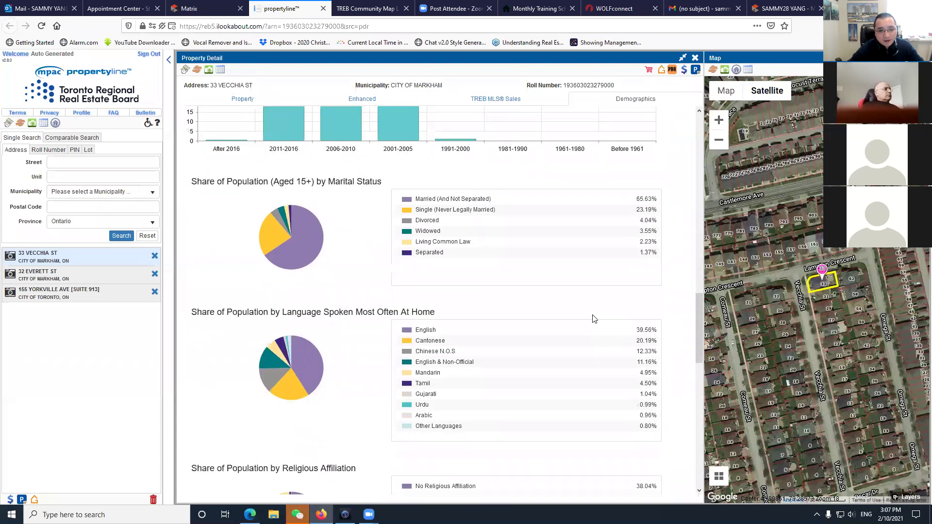
Examine the language breakdown, including English at 39.56% and Cantonese.
{"action": "double_click", "coordinate": [416, 210]}
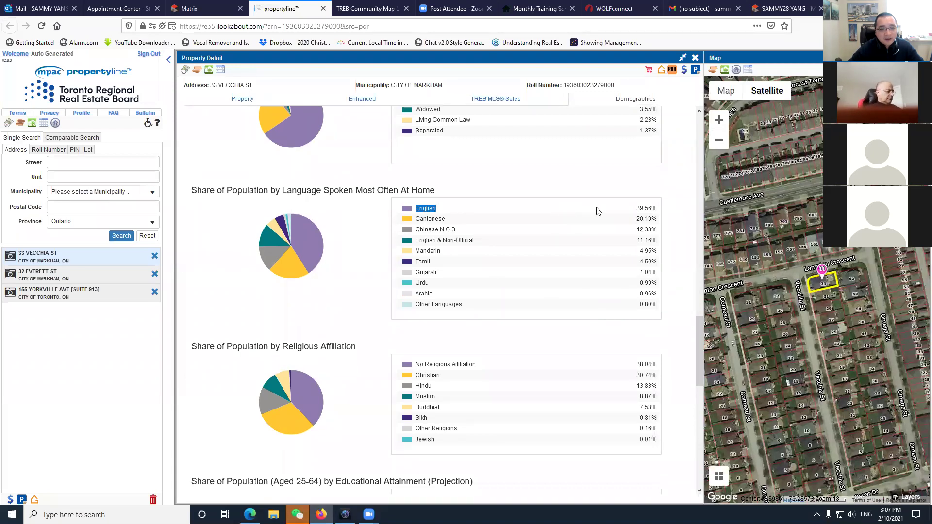
{"action": "left_click", "coordinate": [559, 224]}
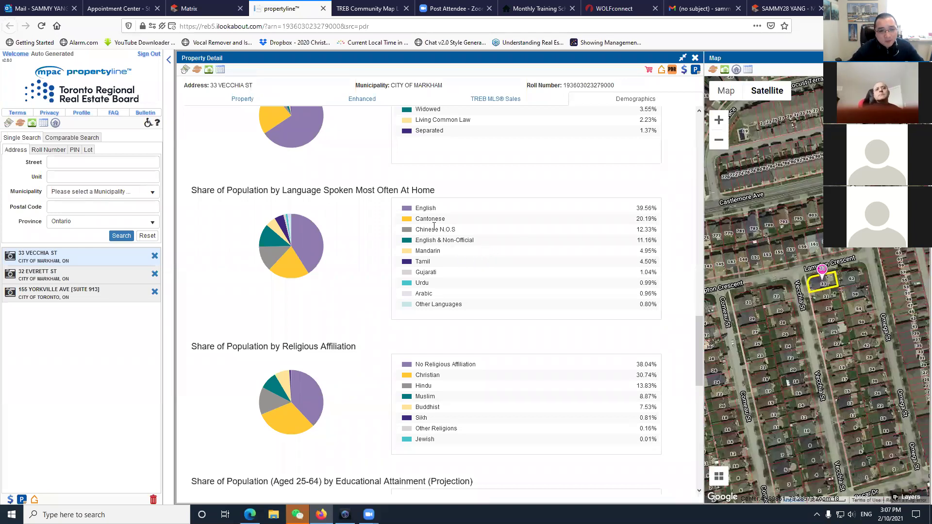
{"action": "left_click_drag", "start_coordinate": [635, 208], "coordinate": [660, 208]}
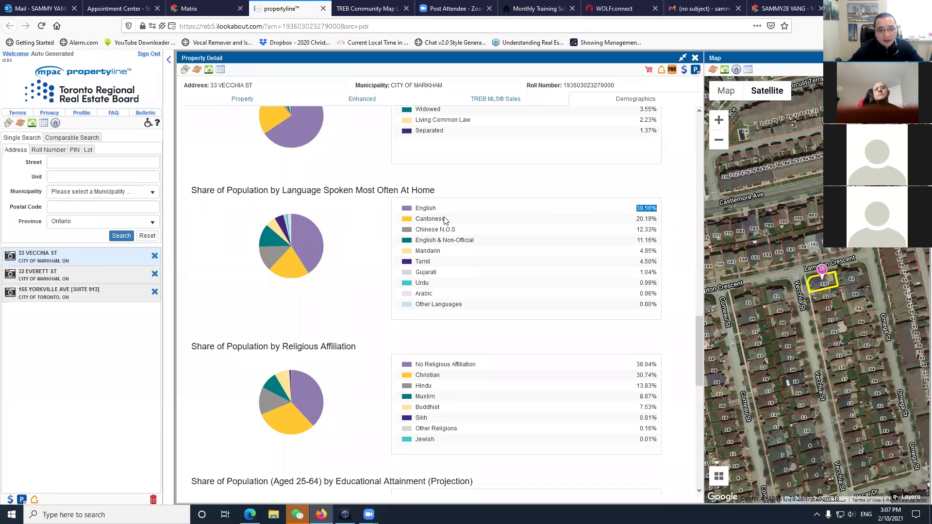
{"action": "left_click", "coordinate": [627, 232]}
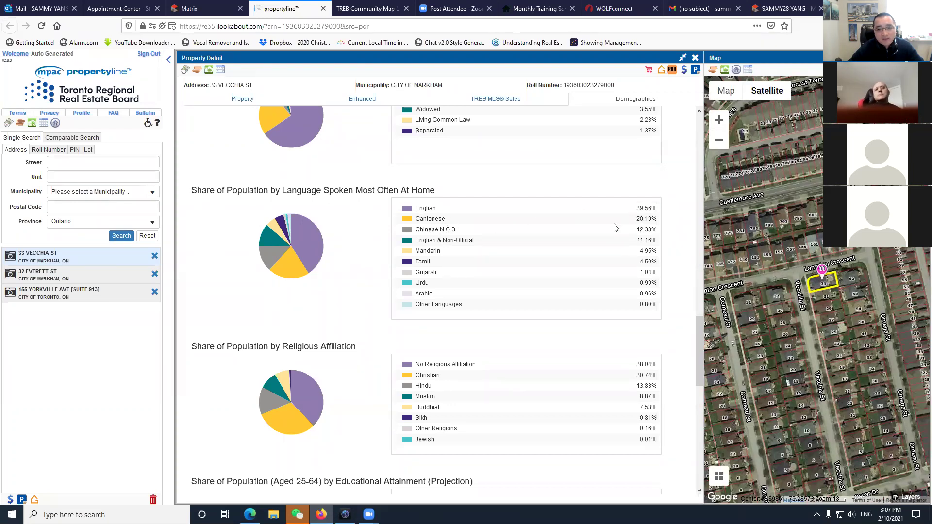
{"action": "double_click", "coordinate": [429, 222]}
{"action": "left_click", "coordinate": [481, 228]}
Recheck the Neighbourhood Profile household income, then close propertyline.
{"action": "scroll", "coordinate": [534, 353], "scroll_direction": "up", "scroll_amount": 15}
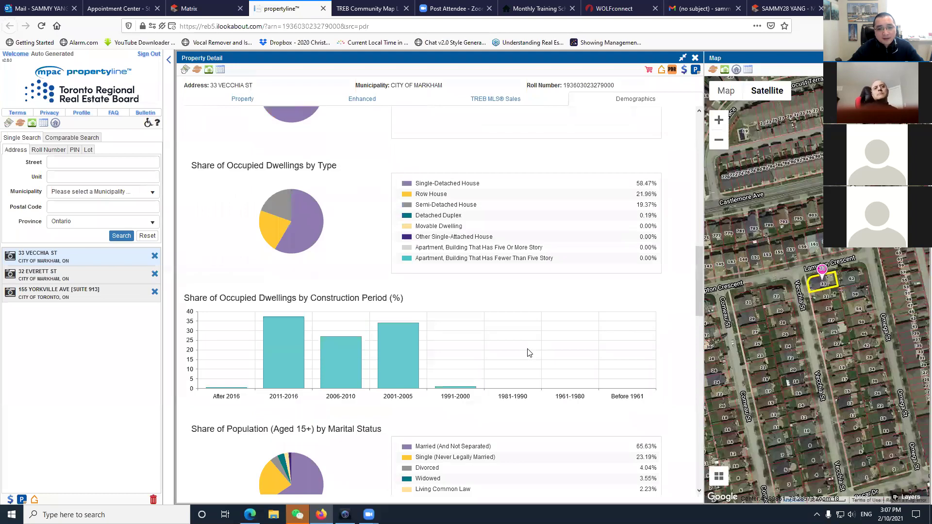
{"action": "scroll", "coordinate": [503, 331], "scroll_direction": "up", "scroll_amount": 3}
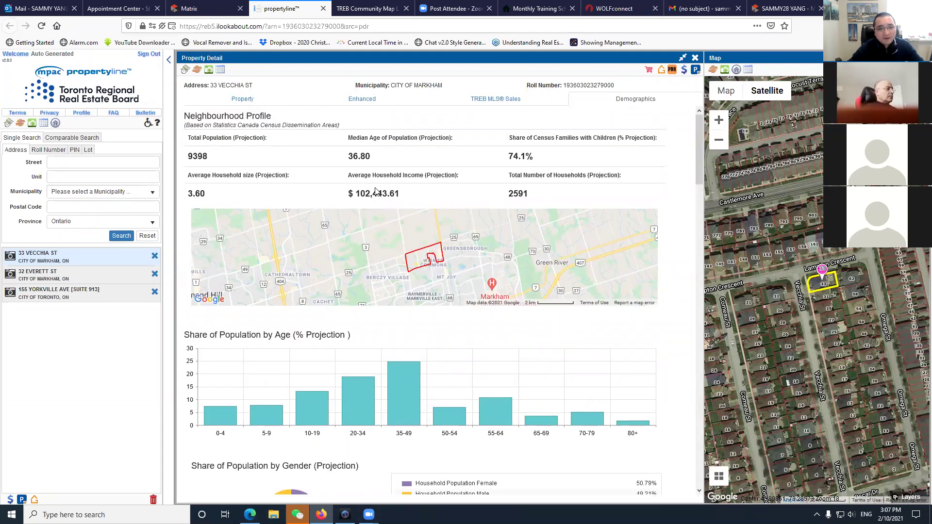
{"action": "left_click_drag", "start_coordinate": [358, 178], "coordinate": [416, 176]}
{"action": "left_click", "coordinate": [425, 176]}
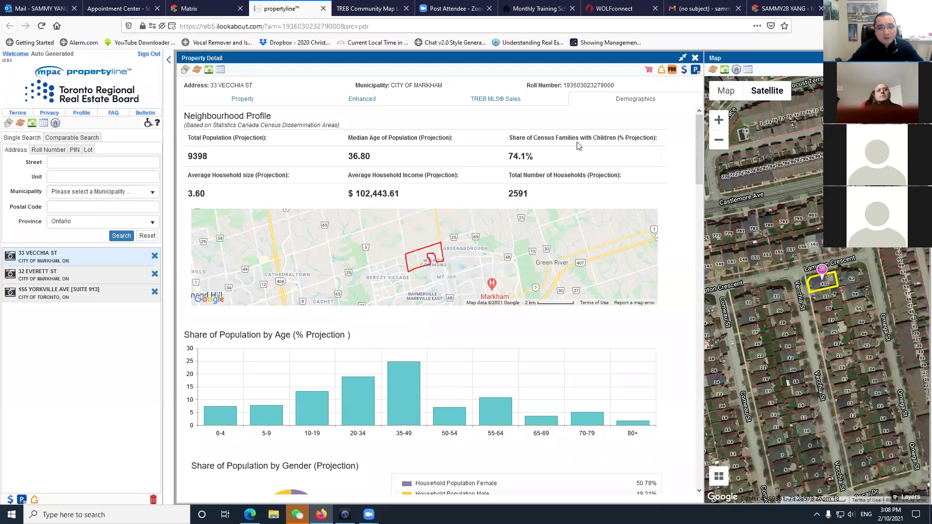
{"action": "left_click", "coordinate": [323, 8]}
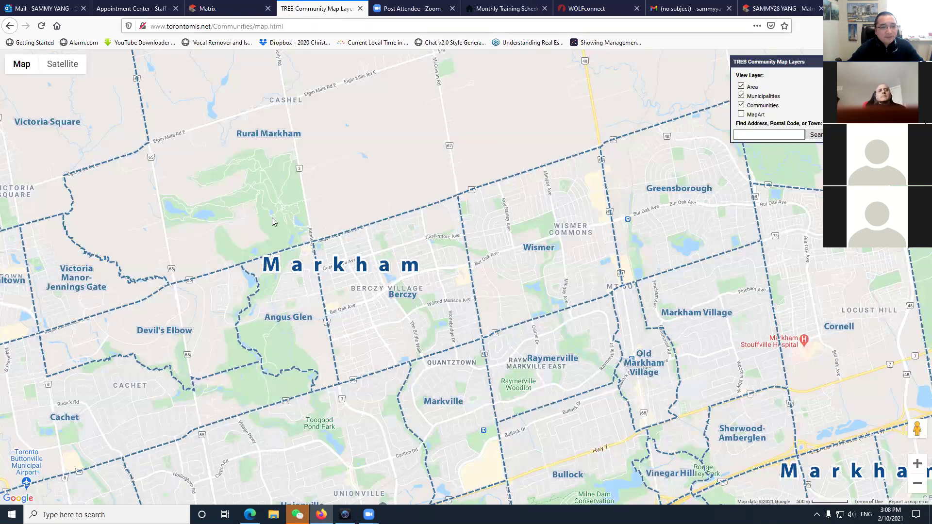
{"action": "key", "text": "ctrl+shift+Tab"}
{"action": "scroll", "coordinate": [239, 335], "scroll_direction": "down", "scroll_amount": 5}
{"action": "scroll", "coordinate": [240, 326], "scroll_direction": "up", "scroll_amount": 5}
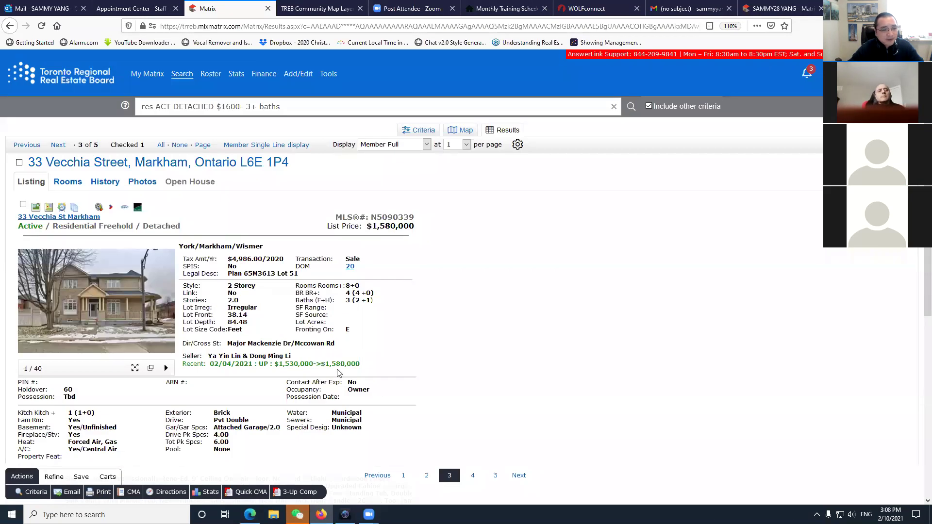
{"action": "scroll", "coordinate": [338, 372], "scroll_direction": "down", "scroll_amount": 5}
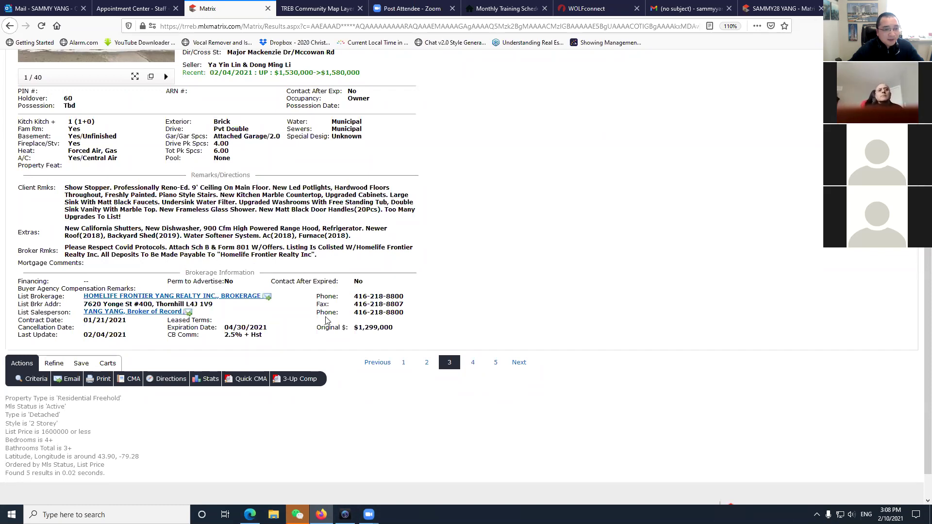
{"action": "scroll", "coordinate": [340, 306], "scroll_direction": "up", "scroll_amount": 6}
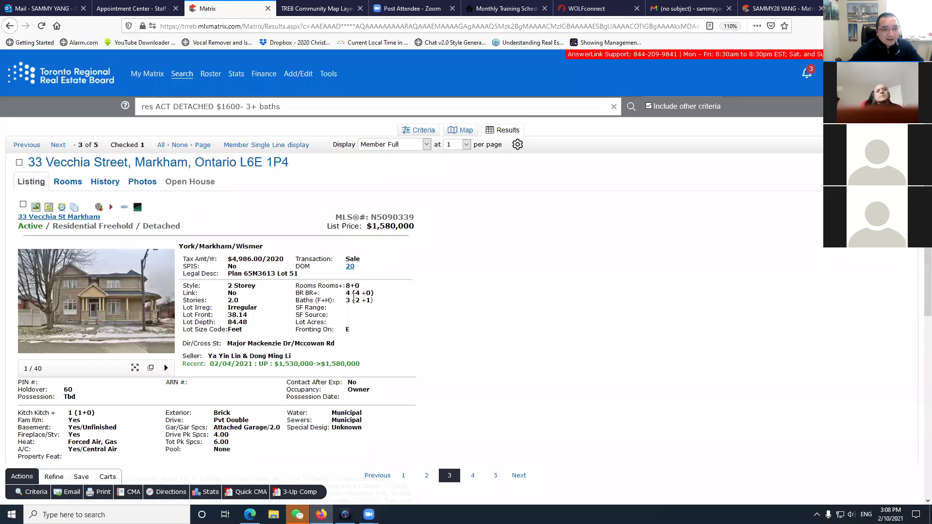
{"action": "left_click", "coordinate": [350, 268]}
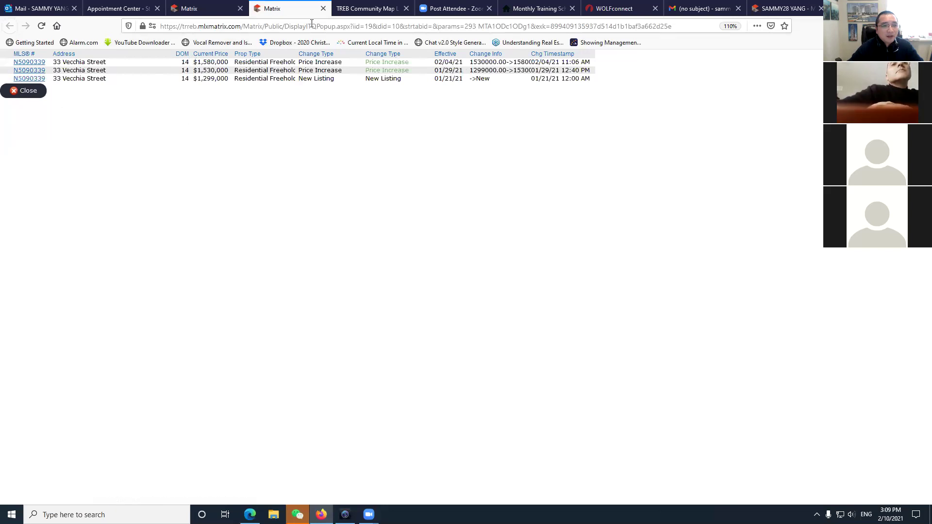
{"action": "left_click", "coordinate": [323, 8]}
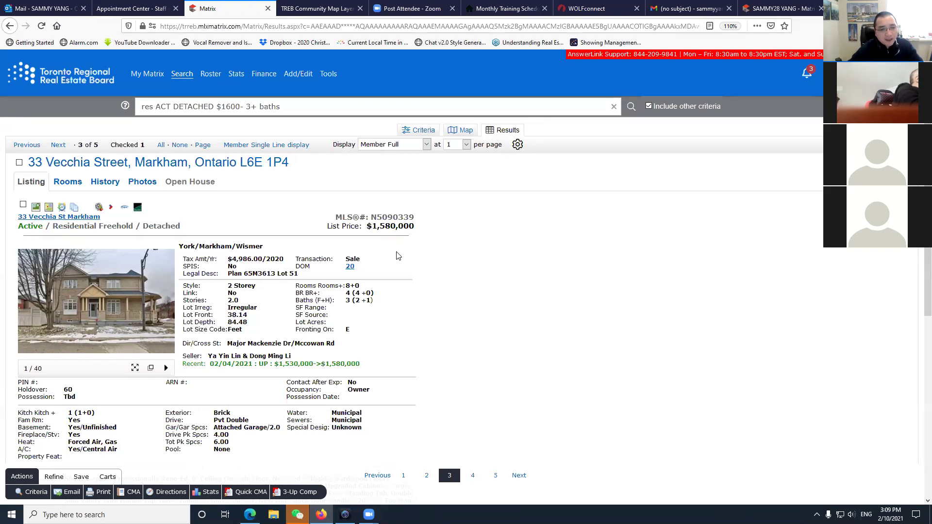
{"action": "left_click", "coordinate": [43, 196]}
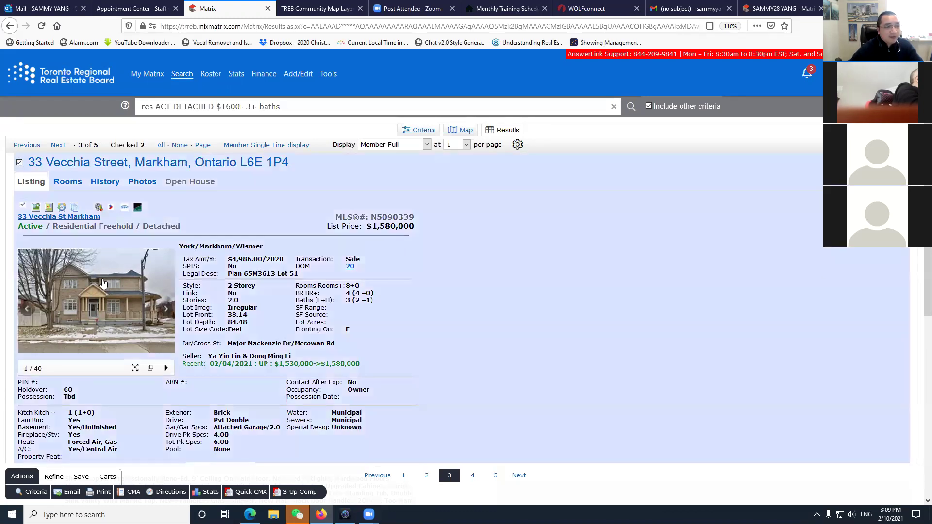
{"action": "left_click", "coordinate": [58, 144]}
{"action": "scroll", "coordinate": [242, 334], "scroll_direction": "down", "scroll_amount": 1}
{"action": "scroll", "coordinate": [242, 333], "scroll_direction": "down", "scroll_amount": 2}
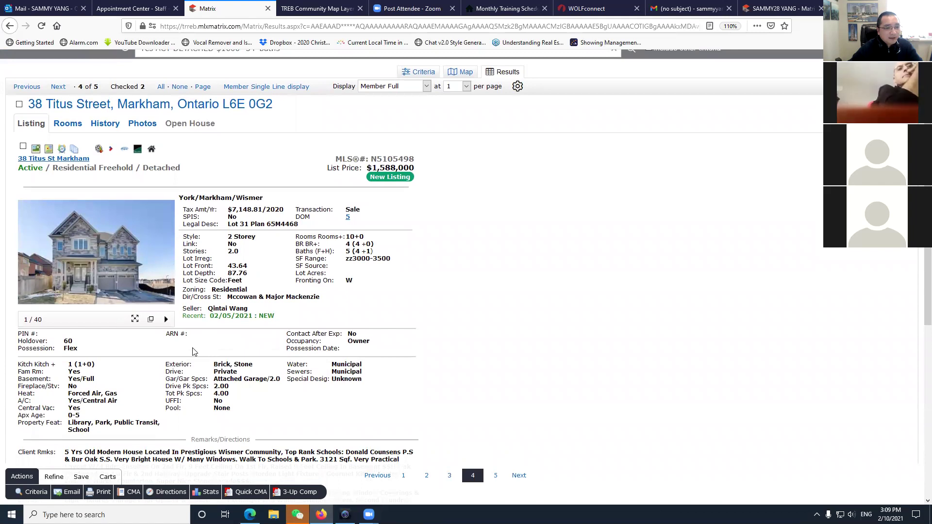
{"action": "scroll", "coordinate": [194, 349], "scroll_direction": "down", "scroll_amount": 3}
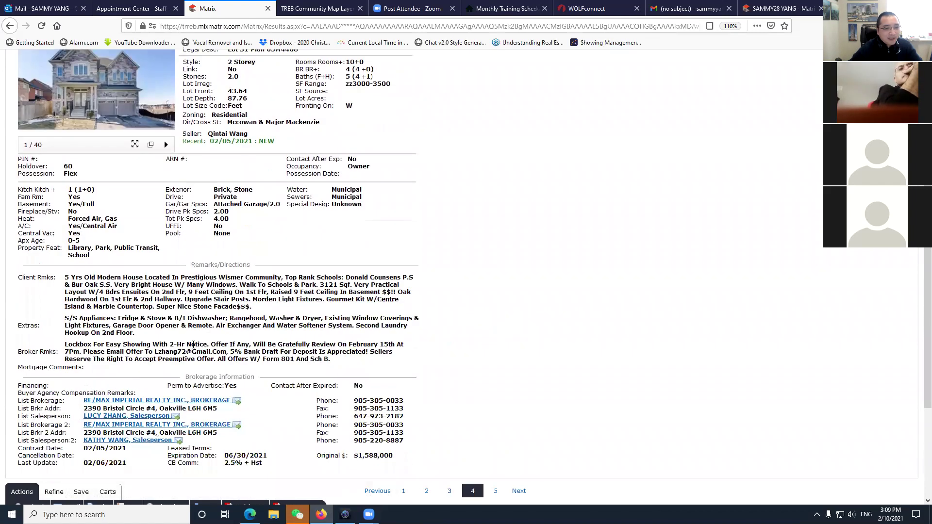
{"action": "scroll", "coordinate": [194, 344], "scroll_direction": "up", "scroll_amount": 4}
{"action": "left_click", "coordinate": [96, 310]}
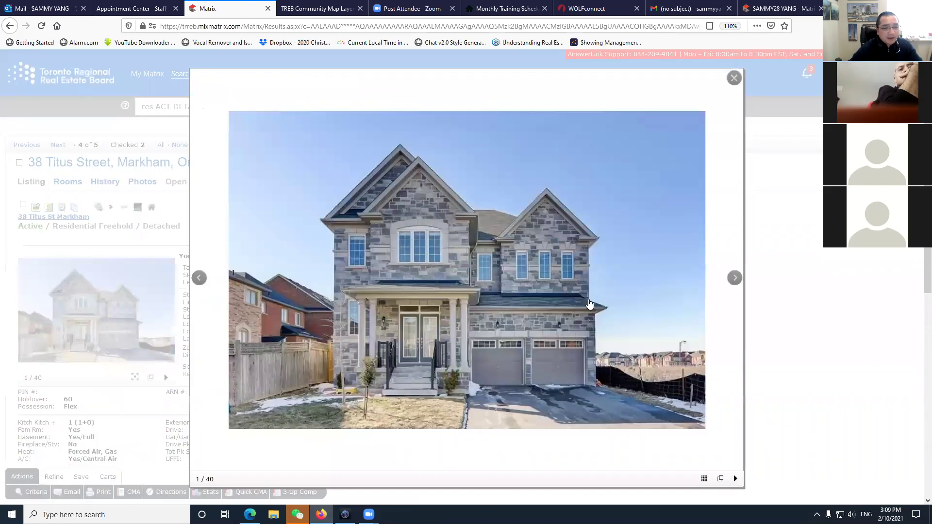
{"action": "left_click", "coordinate": [704, 479]}
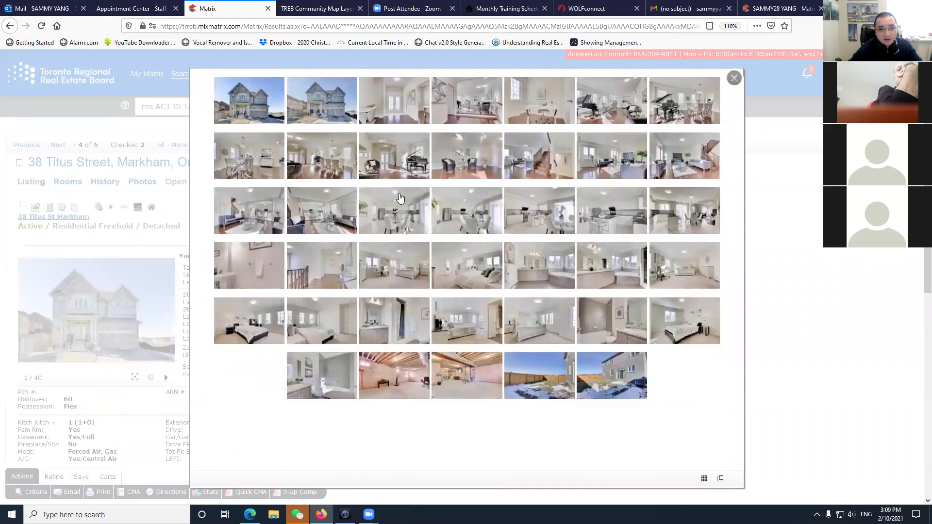
{"action": "scroll", "coordinate": [460, 344], "scroll_direction": "down", "scroll_amount": 2}
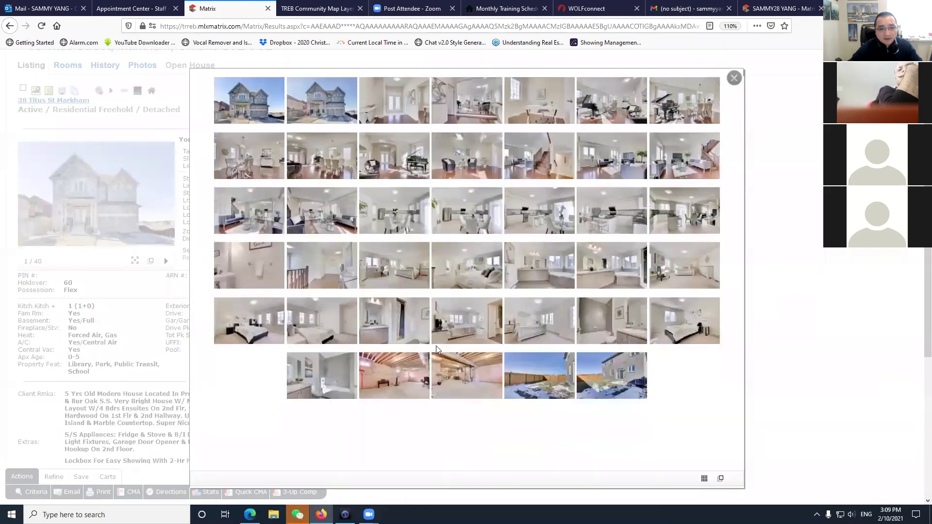
{"action": "scroll", "coordinate": [437, 347], "scroll_direction": "up", "scroll_amount": 2}
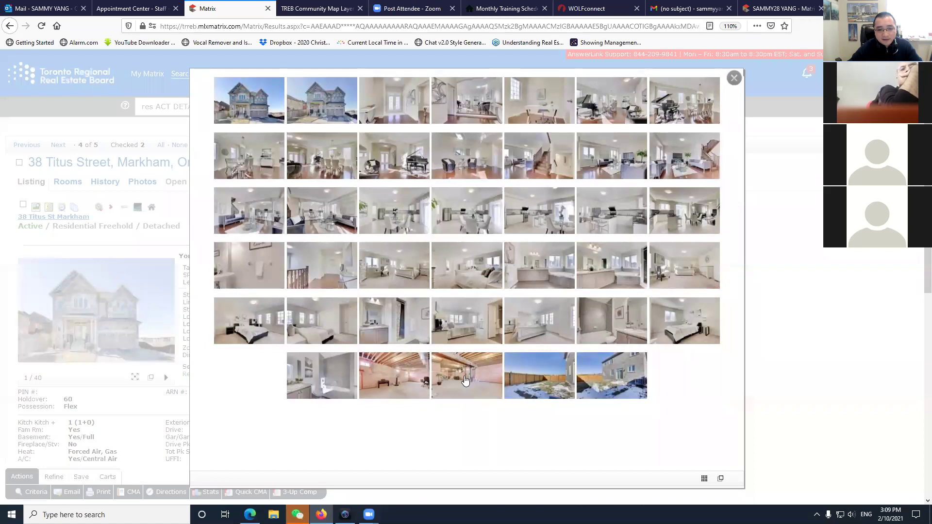
{"action": "left_click", "coordinate": [464, 381]}
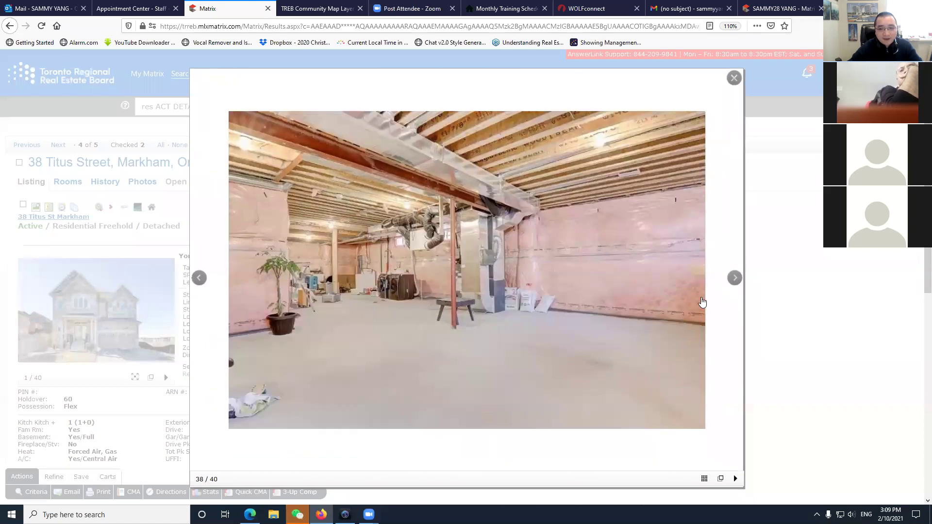
{"action": "left_click", "coordinate": [734, 278]}
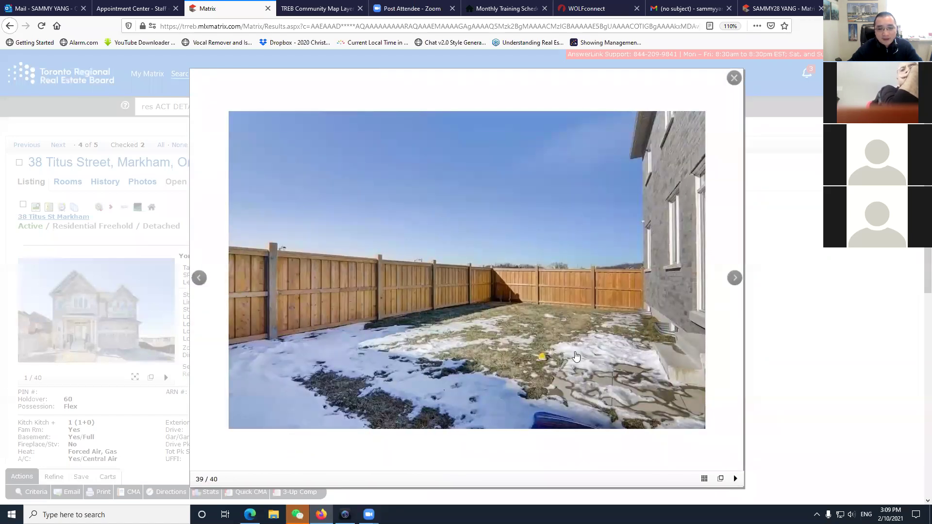
{"action": "left_click", "coordinate": [704, 479]}
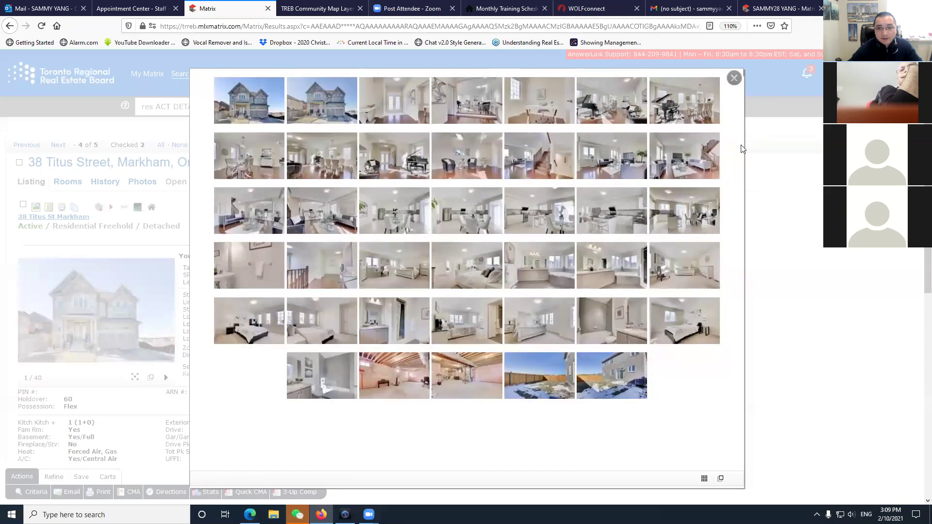
{"action": "left_click", "coordinate": [735, 78]}
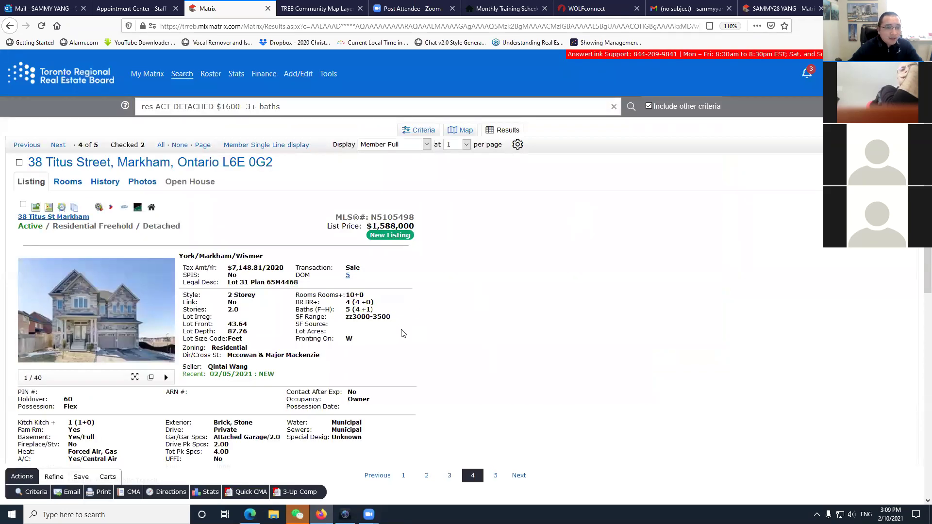
{"action": "scroll", "coordinate": [403, 334], "scroll_direction": "down", "scroll_amount": 2}
{"action": "left_click", "coordinate": [99, 154]}
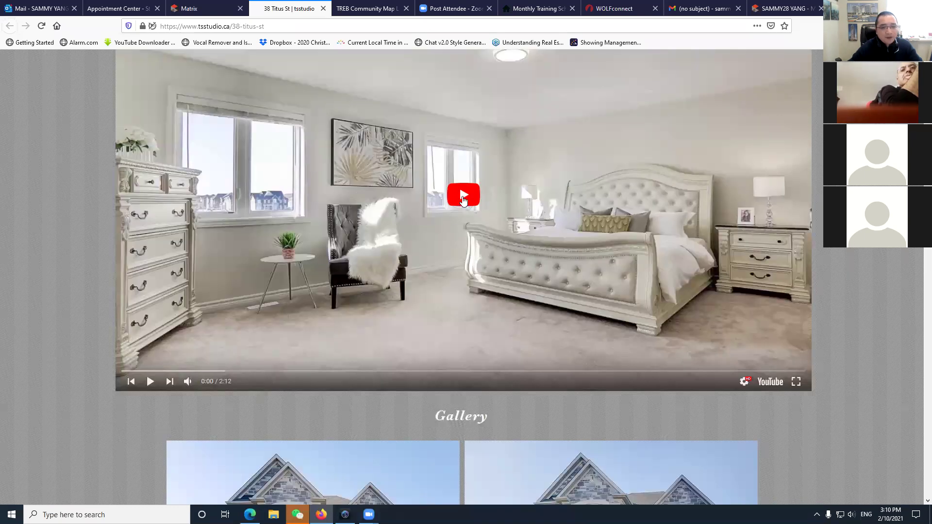
{"action": "left_click", "coordinate": [486, 372]}
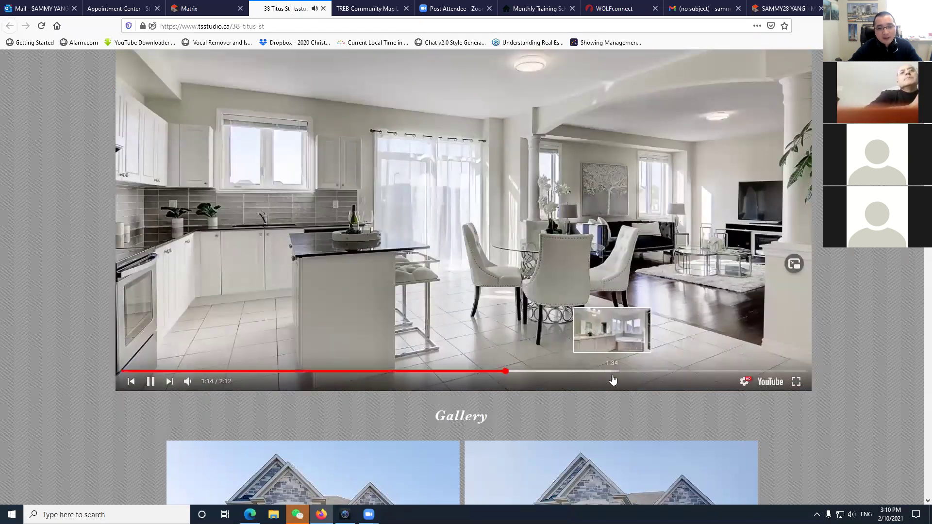
{"action": "left_click", "coordinate": [614, 371]}
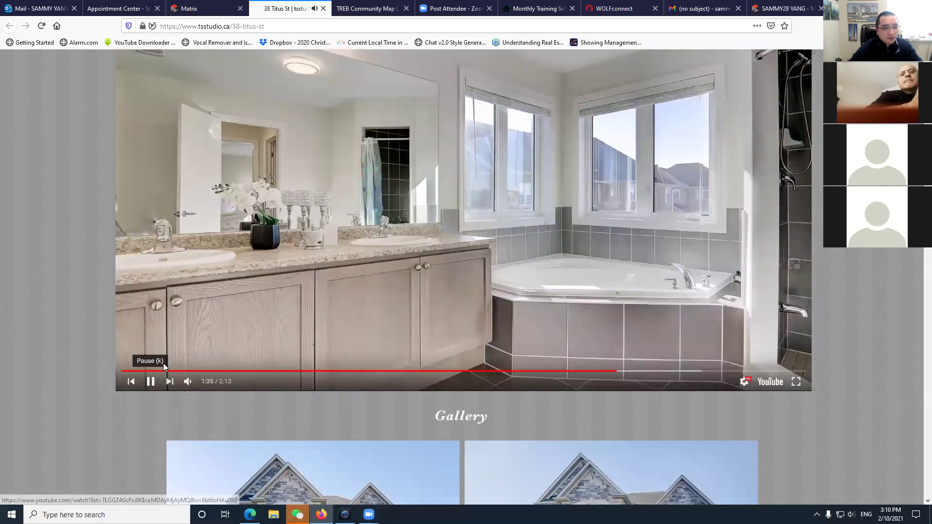
{"action": "left_click", "coordinate": [362, 288]}
Scroll through the tsstudio tour page, then close it to return to Matrix.
{"action": "scroll", "coordinate": [361, 287], "scroll_direction": "down", "scroll_amount": 5}
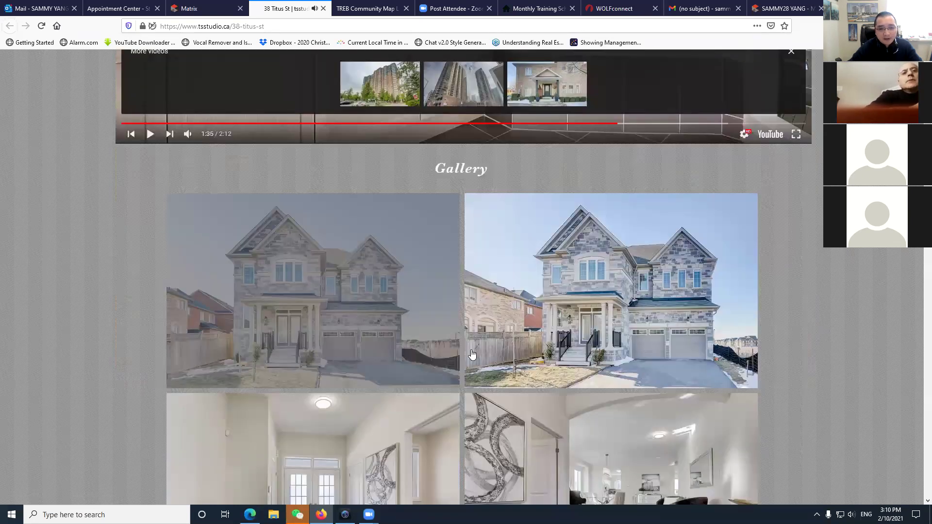
{"action": "scroll", "coordinate": [464, 357], "scroll_direction": "down", "scroll_amount": 8}
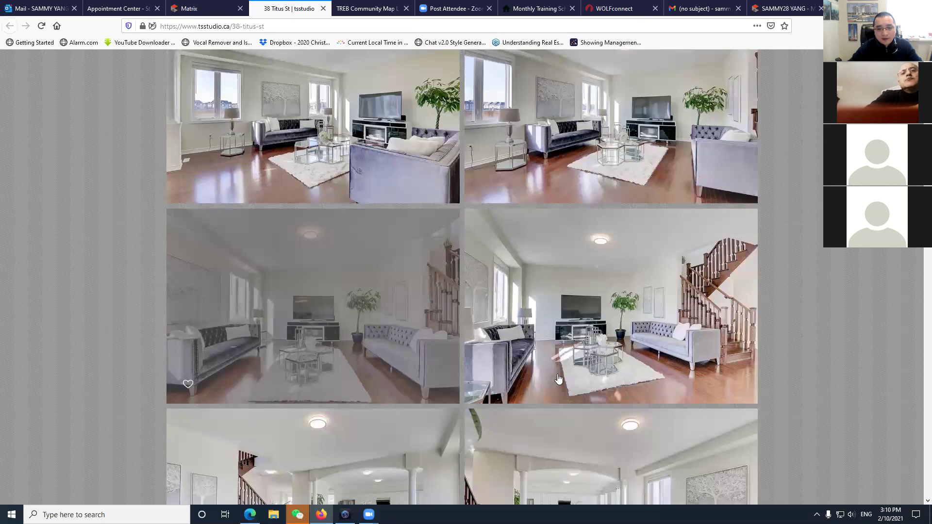
{"action": "scroll", "coordinate": [559, 381], "scroll_direction": "down", "scroll_amount": 9}
{"action": "scroll", "coordinate": [919, 342], "scroll_direction": "down", "scroll_amount": 4}
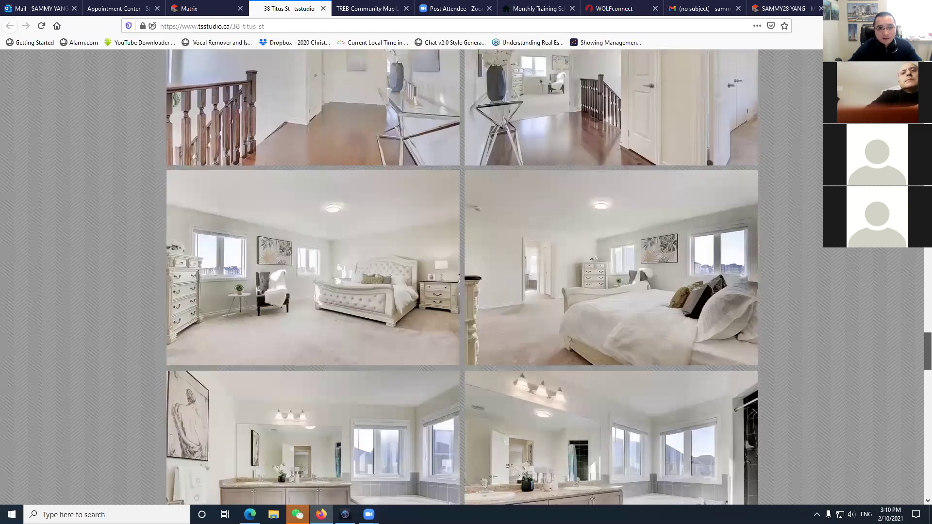
{"action": "scroll", "coordinate": [462, 277], "scroll_direction": "down", "scroll_amount": 15}
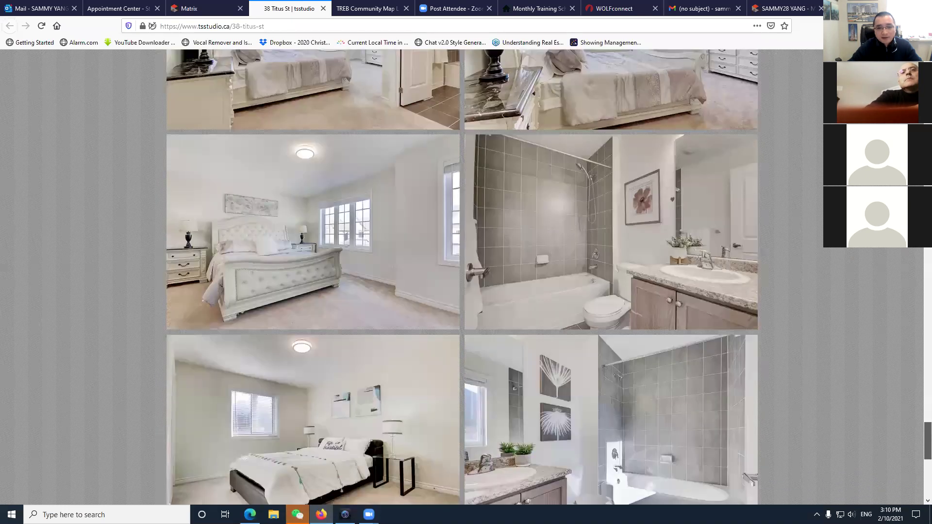
{"action": "scroll", "coordinate": [398, 87], "scroll_direction": "down", "scroll_amount": 5}
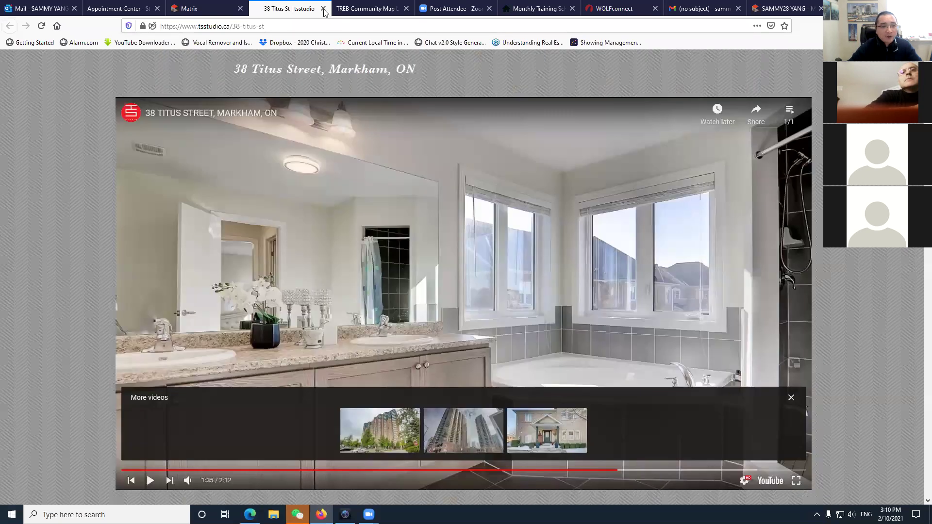
{"action": "left_click", "coordinate": [324, 9]}
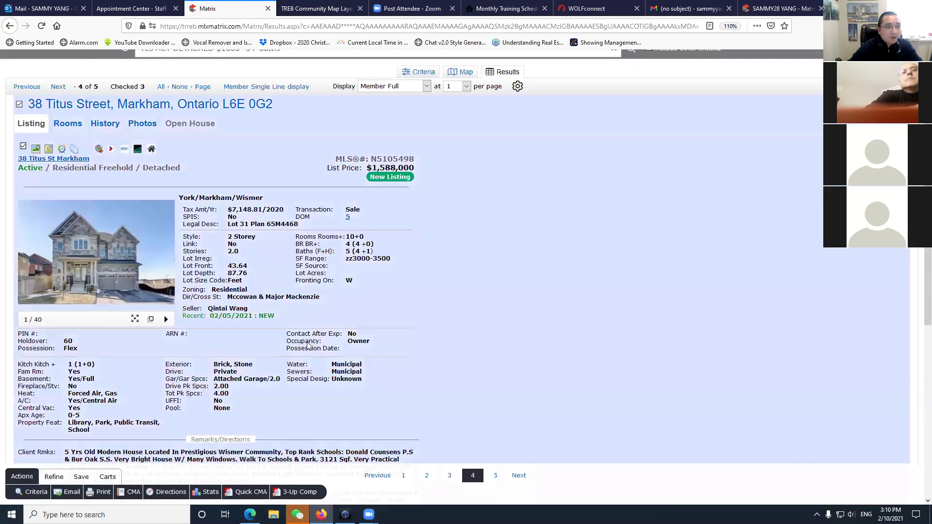
{"action": "left_click", "coordinate": [137, 149]}
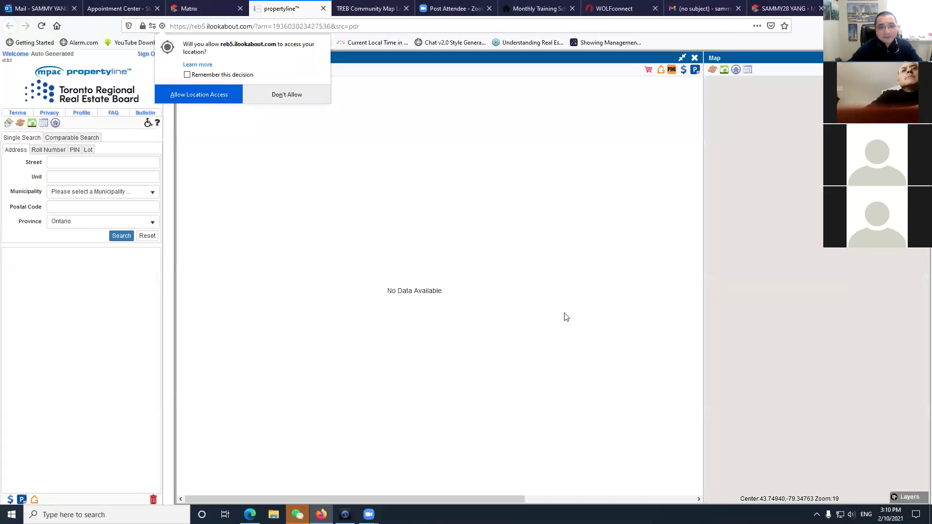
{"action": "left_click", "coordinate": [291, 100]}
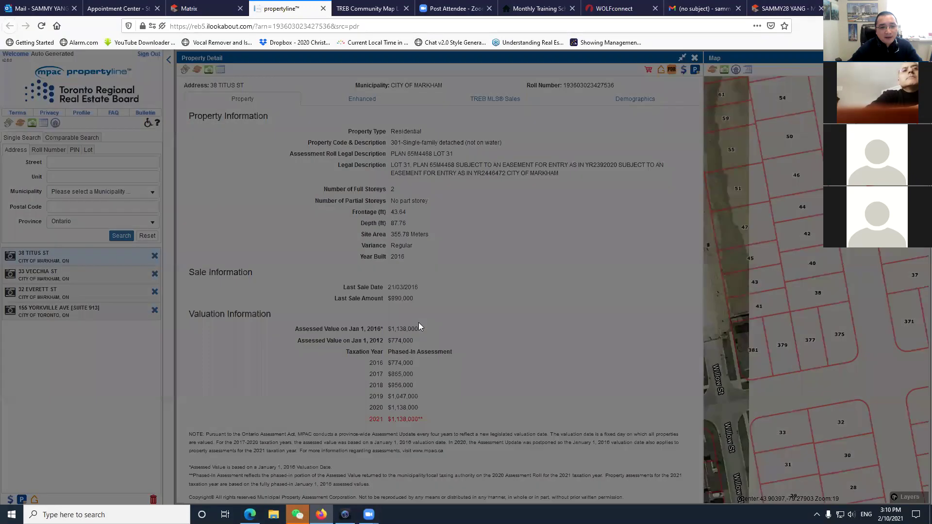
{"action": "left_click", "coordinate": [516, 196]}
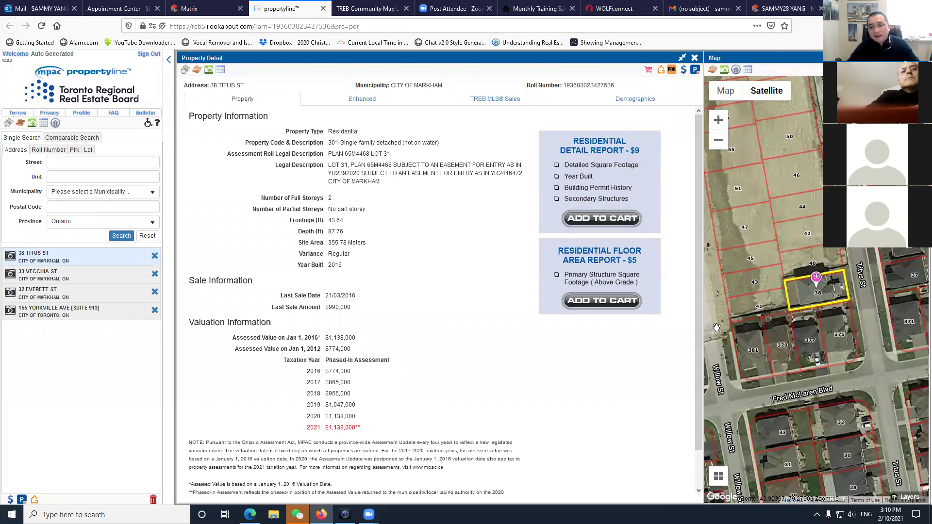
Review its 2016 build year, 21/03/2016 last sale, and Enhanced details.
{"action": "scroll", "coordinate": [739, 312], "scroll_direction": "down", "scroll_amount": 1}
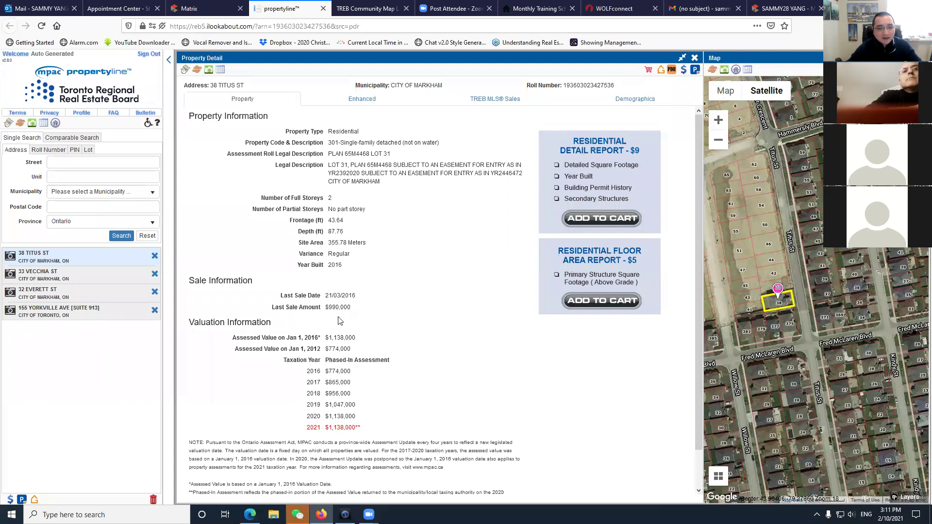
{"action": "left_click_drag", "start_coordinate": [336, 265], "coordinate": [363, 298]}
{"action": "left_click", "coordinate": [380, 329]}
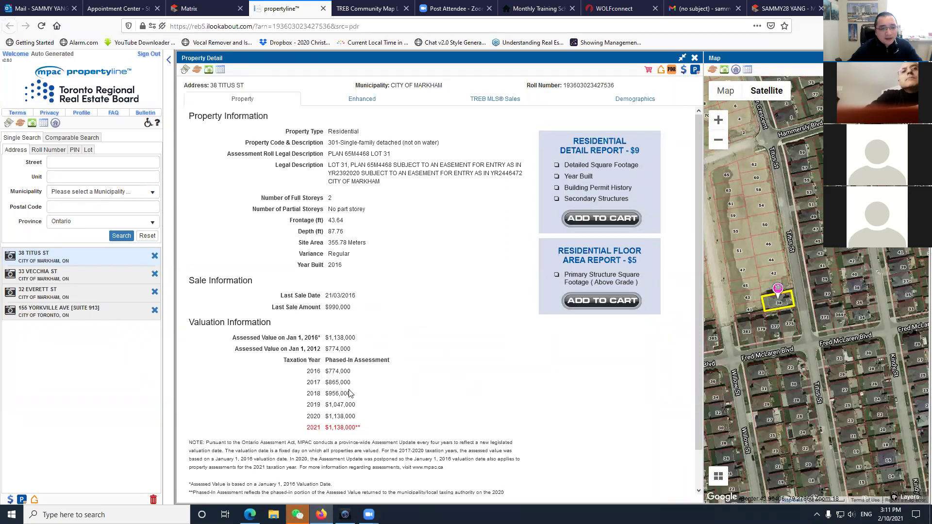
{"action": "left_click", "coordinate": [365, 103]}
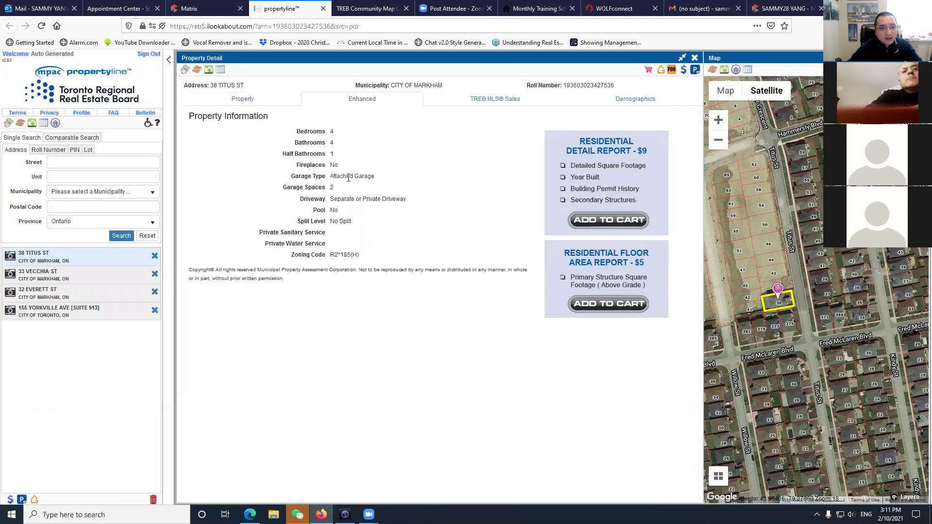
{"action": "left_click", "coordinate": [244, 99]}
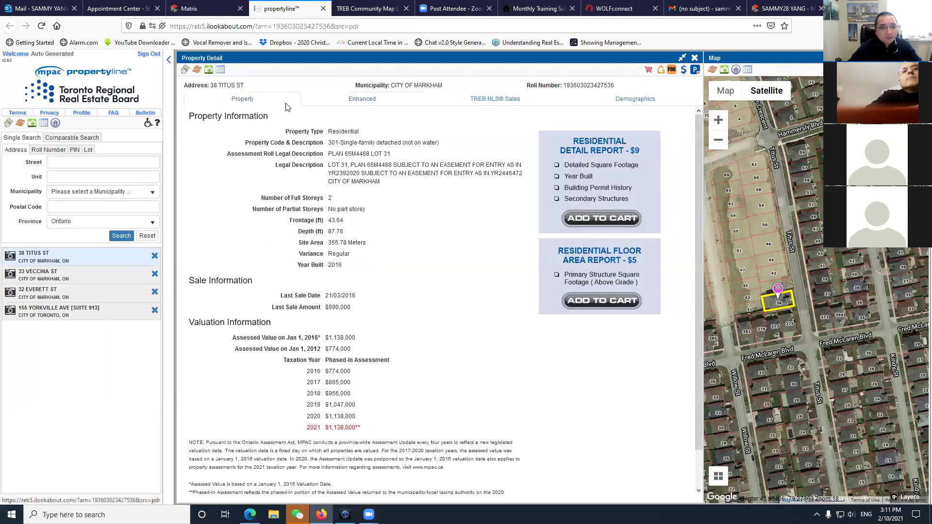
{"action": "left_click", "coordinate": [323, 8]}
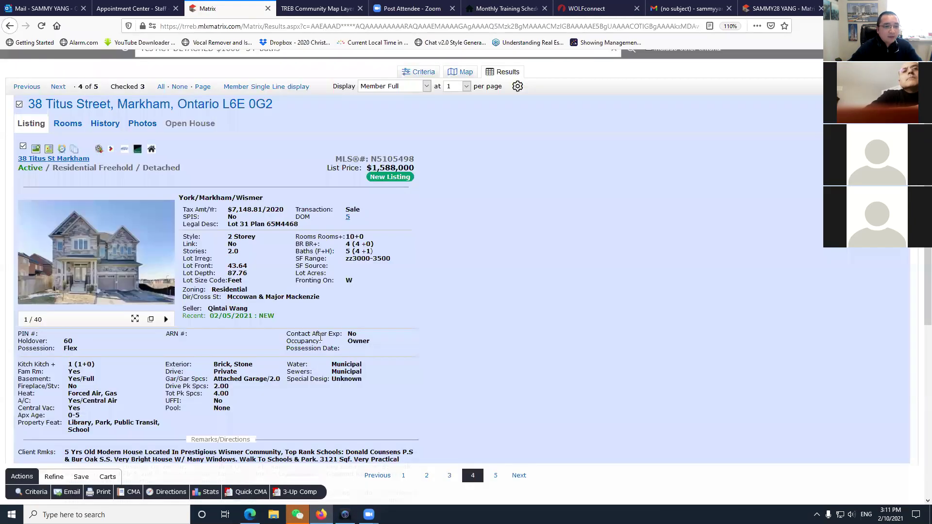
{"action": "scroll", "coordinate": [278, 393], "scroll_direction": "down", "scroll_amount": 6}
{"action": "scroll", "coordinate": [278, 393], "scroll_direction": "down", "scroll_amount": 2}
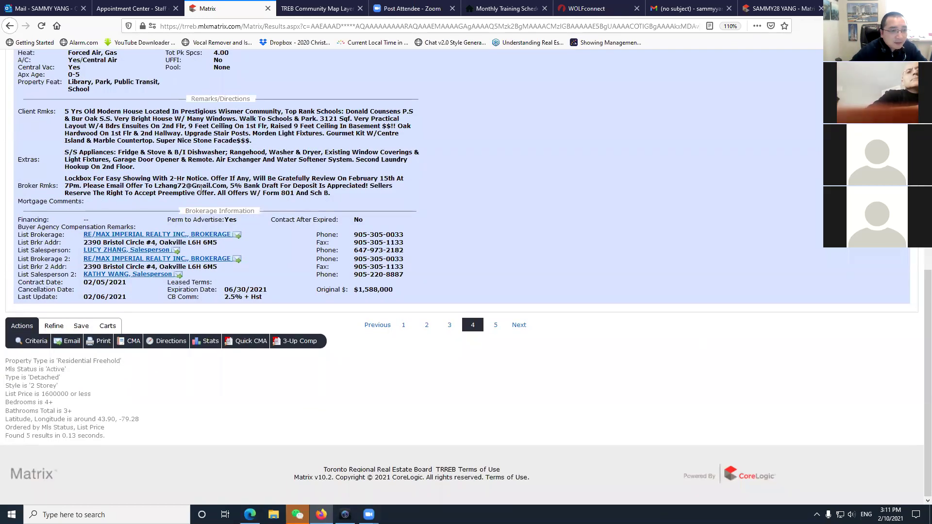
{"action": "left_click_drag", "start_coordinate": [358, 179], "coordinate": [402, 177]}
{"action": "left_click", "coordinate": [141, 196]}
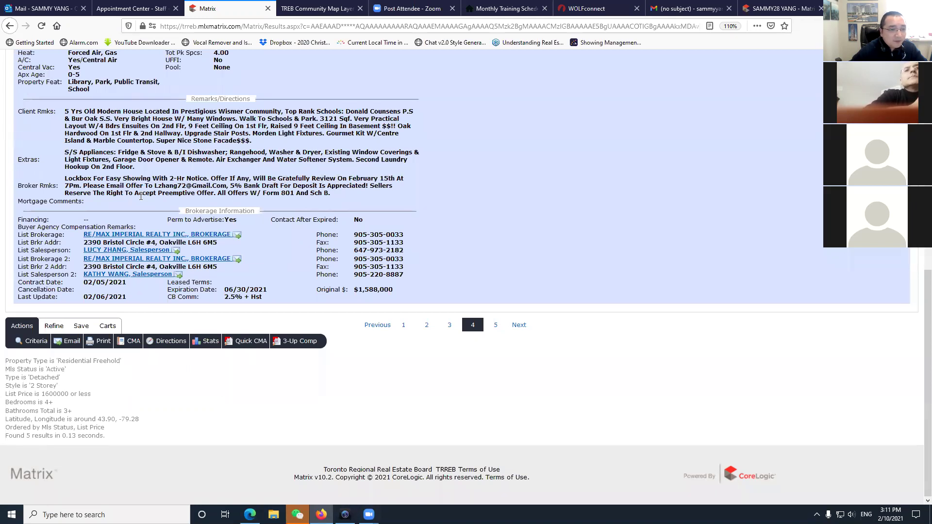
{"action": "scroll", "coordinate": [250, 316], "scroll_direction": "up", "scroll_amount": 15}
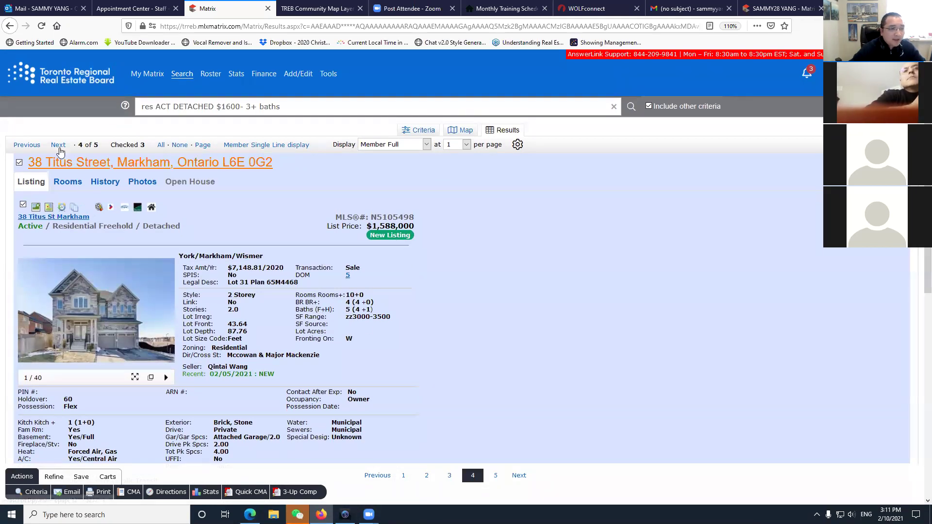
{"action": "key", "text": "Right"}
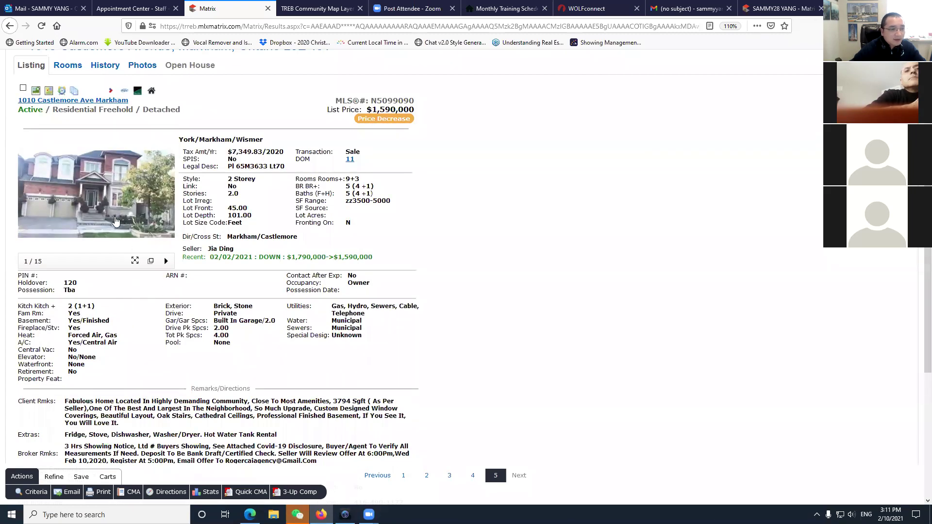
{"action": "left_click", "coordinate": [115, 222]}
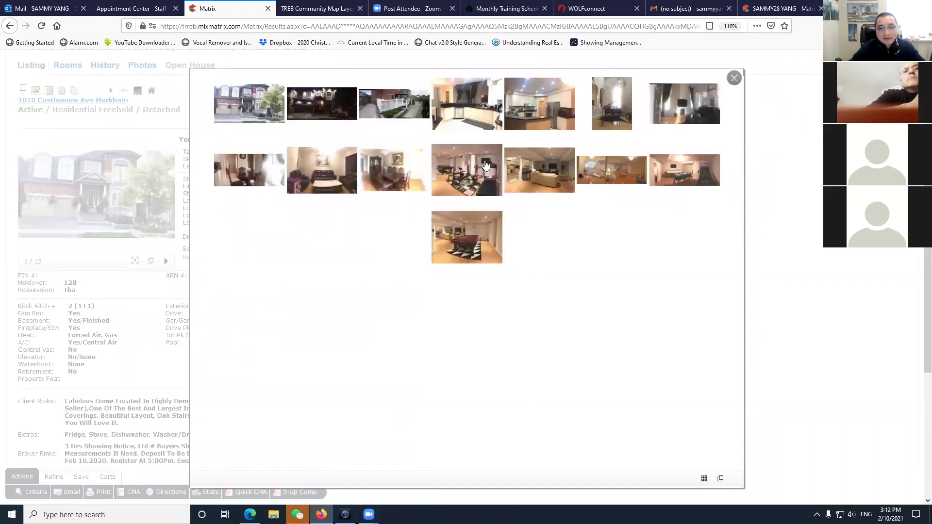
{"action": "left_click", "coordinate": [464, 245]}
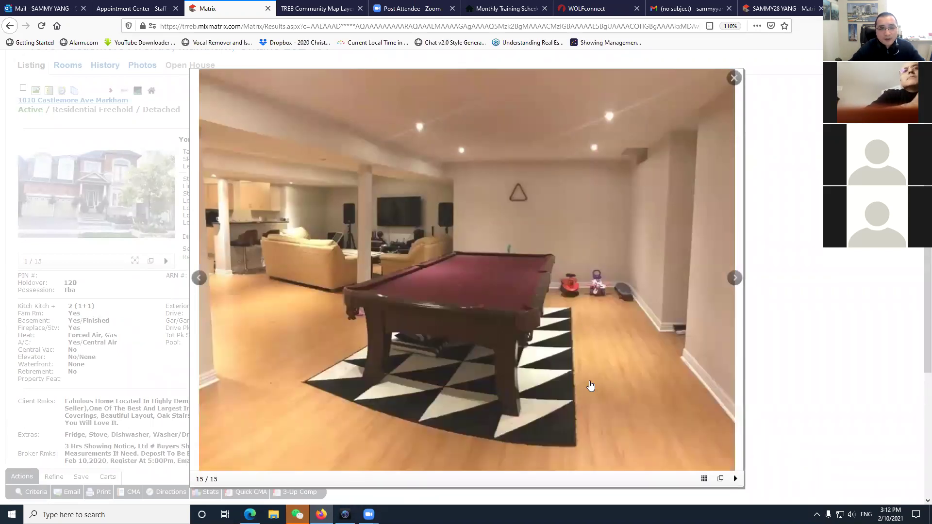
{"action": "left_click", "coordinate": [735, 79]}
{"action": "scroll", "coordinate": [256, 355], "scroll_direction": "down", "scroll_amount": 4}
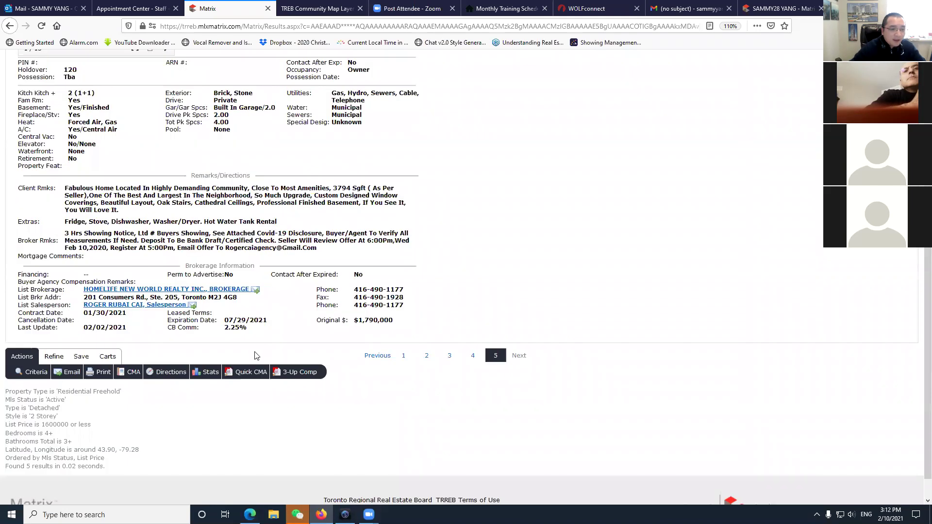
{"action": "scroll", "coordinate": [126, 291], "scroll_direction": "up", "scroll_amount": 6}
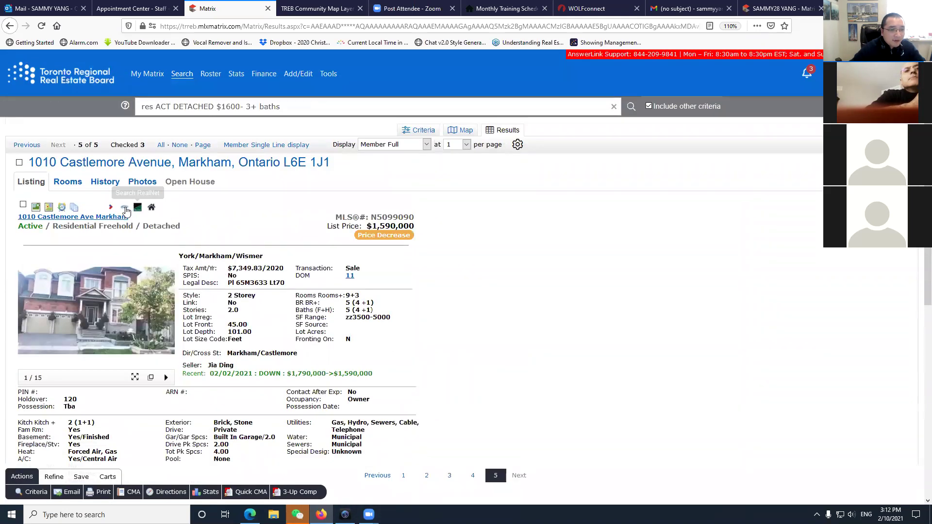
{"action": "left_click", "coordinate": [126, 209]}
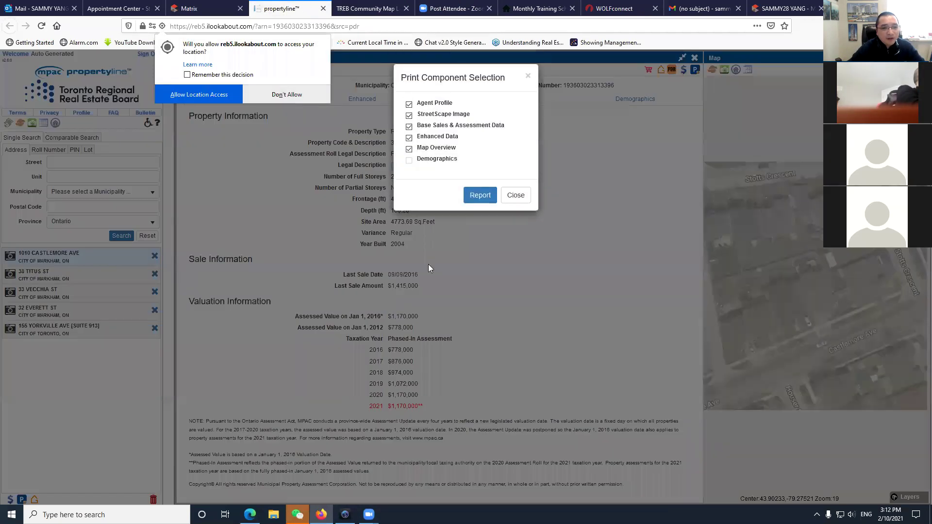
{"action": "left_click", "coordinate": [516, 181]}
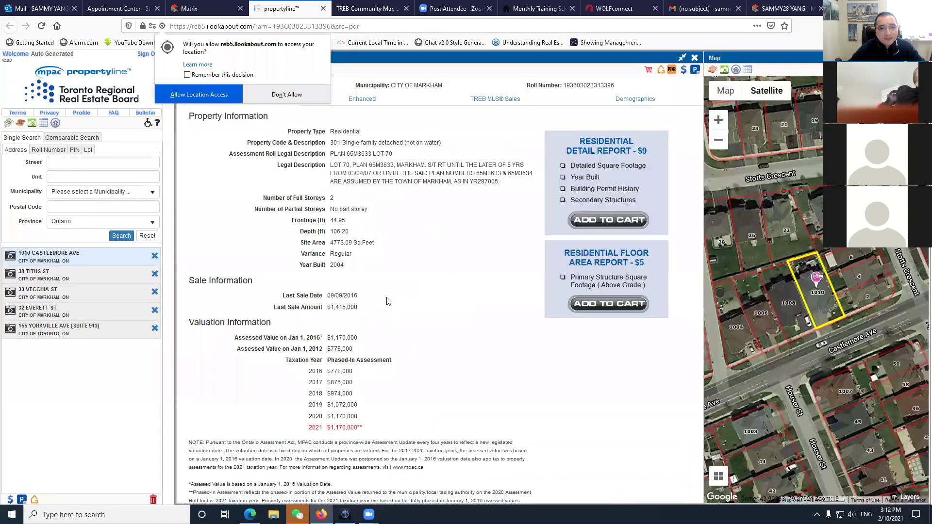
{"action": "left_click", "coordinate": [287, 95]}
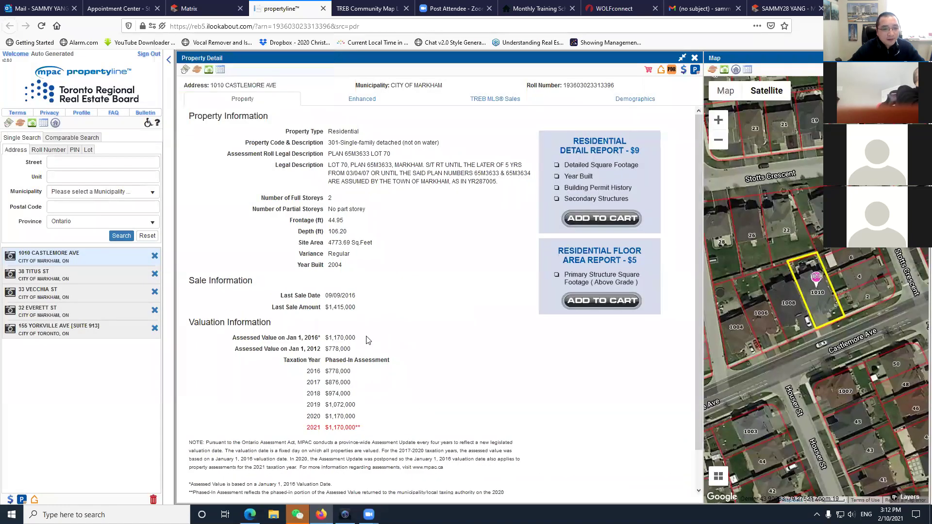
{"action": "left_click", "coordinate": [387, 284]}
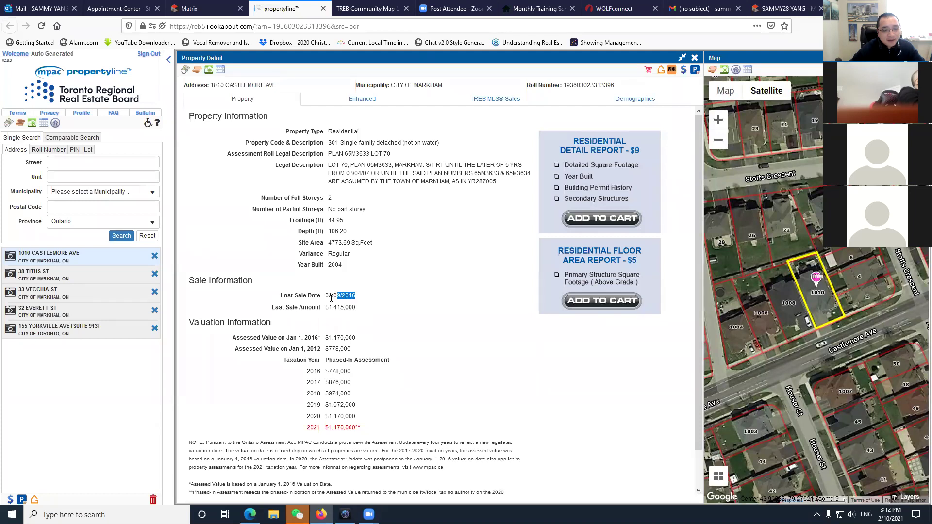
{"action": "left_click", "coordinate": [338, 314]}
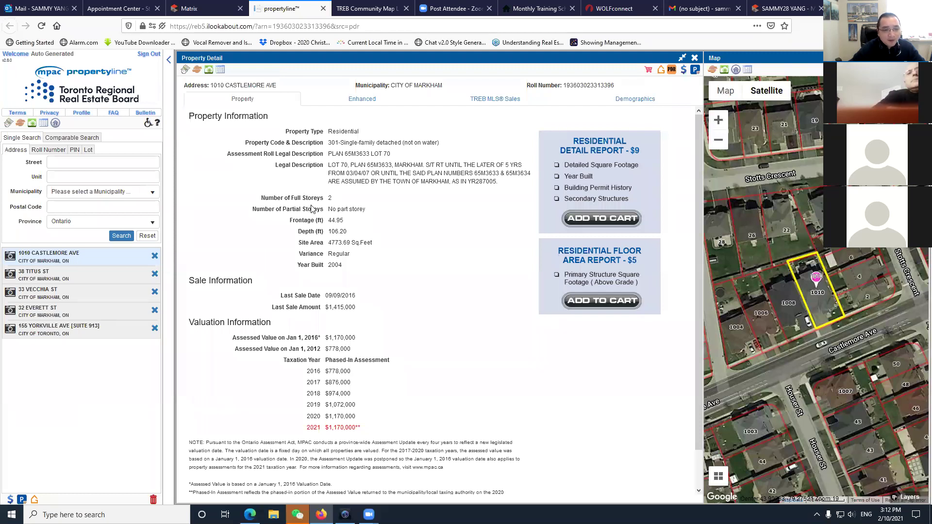
{"action": "left_click", "coordinate": [198, 12]}
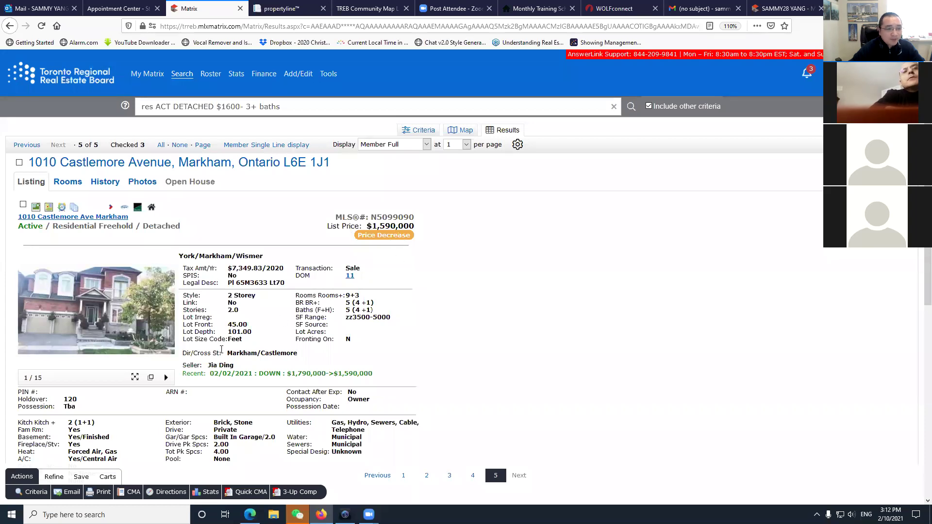
Review the offer date in the listing's broker remarks.
{"action": "scroll", "coordinate": [221, 353], "scroll_direction": "down", "scroll_amount": 5}
{"action": "left_click_drag", "start_coordinate": [68, 288], "coordinate": [206, 286]}
{"action": "left_click", "coordinate": [222, 293]}
Show all five results in Member Single Line display and start emailing the three checked listings.
{"action": "scroll", "coordinate": [160, 302], "scroll_direction": "up", "scroll_amount": 5}
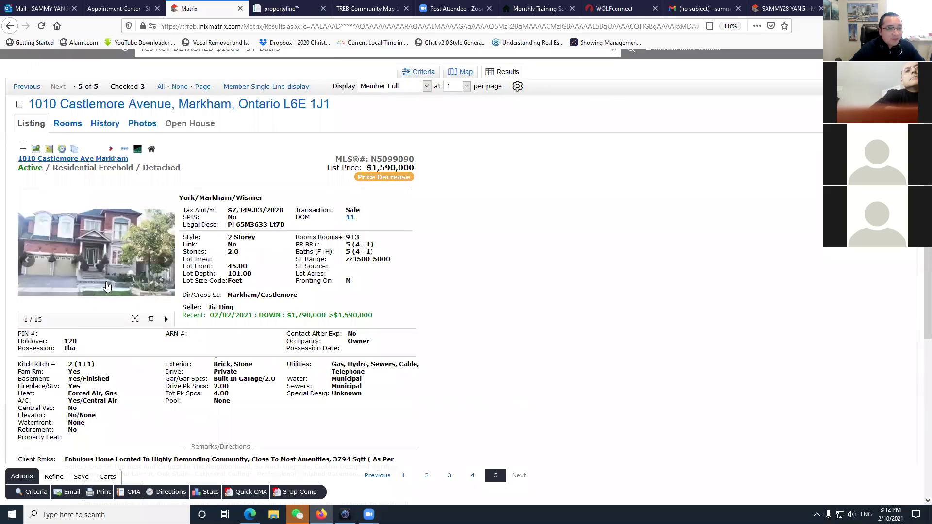
{"action": "scroll", "coordinate": [192, 364], "scroll_direction": "up", "scroll_amount": 2}
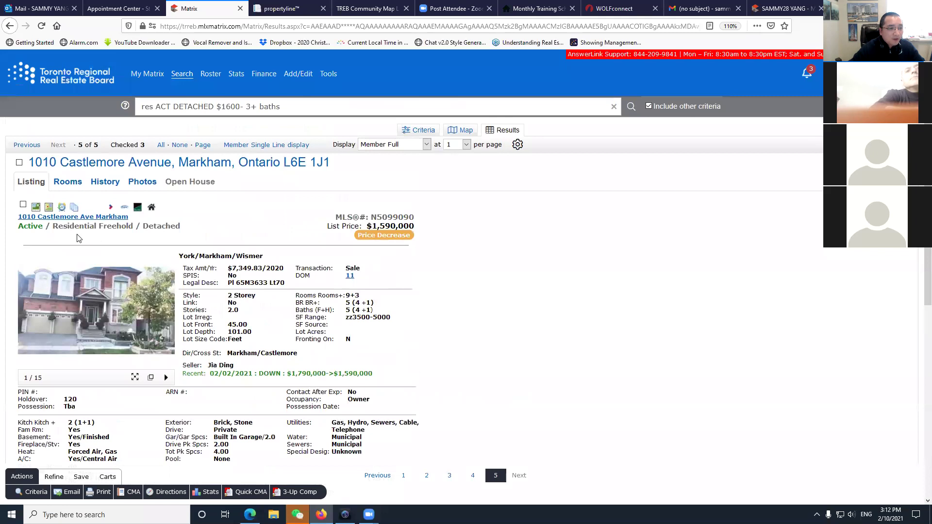
{"action": "left_click", "coordinate": [254, 145]}
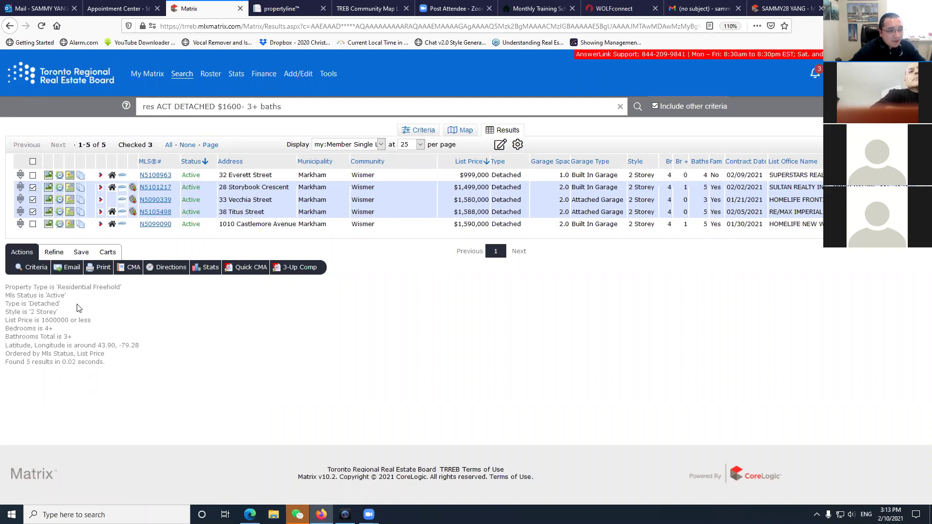
{"action": "left_click", "coordinate": [68, 267]}
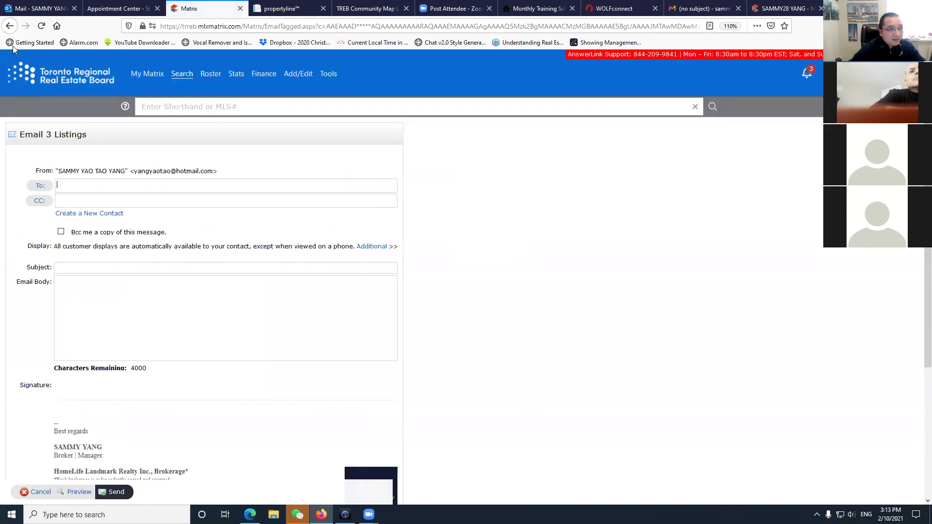
Restart the Email 3 Listings form and bring up the new-contact form.
{"action": "left_click", "coordinate": [40, 492]}
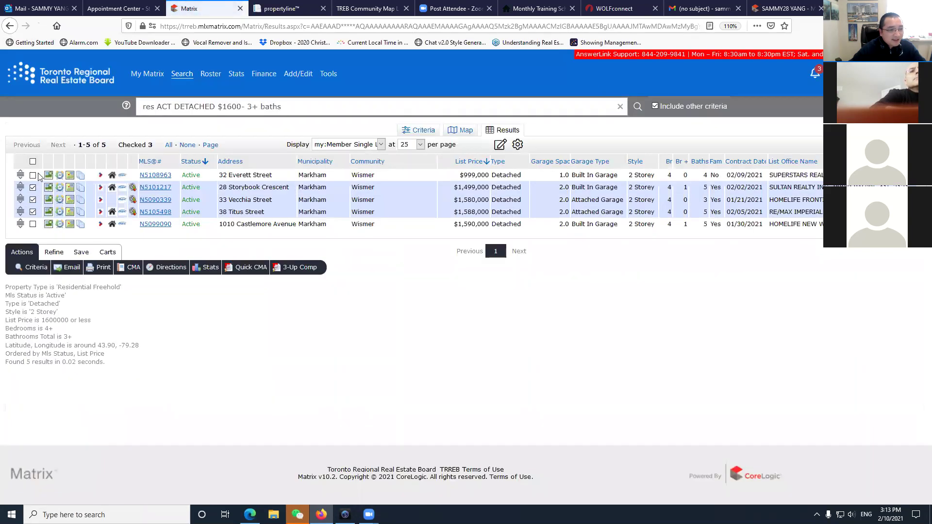
{"action": "left_click", "coordinate": [68, 270]}
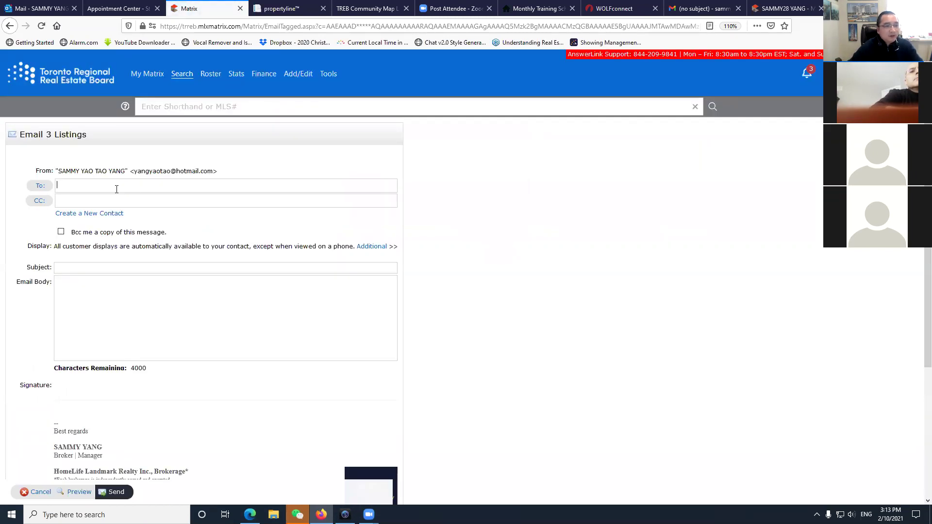
{"action": "left_click", "coordinate": [103, 214]}
Enter the contact's first name, last name and e-mail address, and save them as recipient.
{"action": "left_click", "coordinate": [407, 141]}
{"action": "key", "text": "BackSpace"}
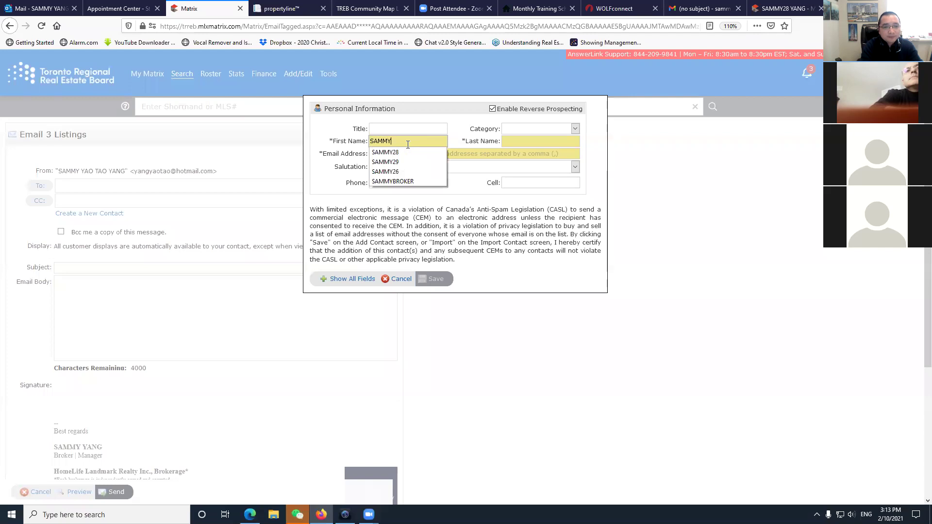
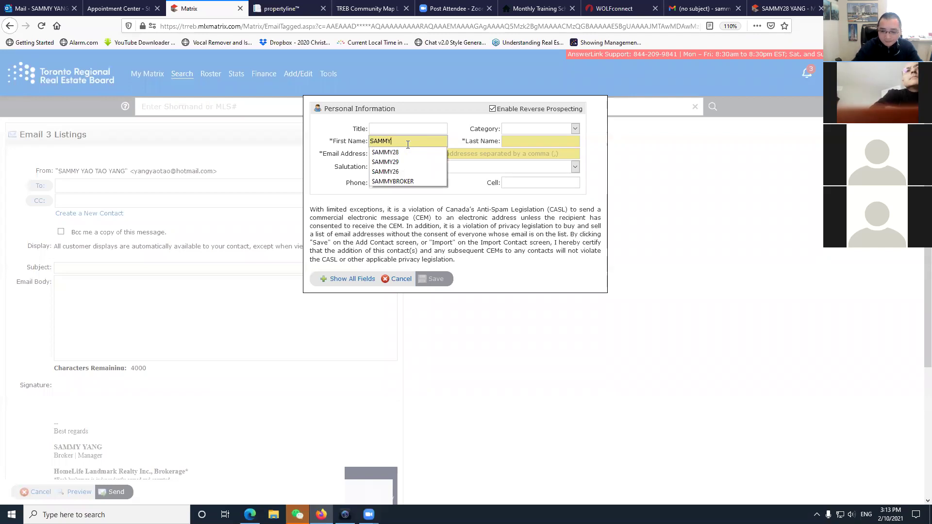
{"action": "key", "text": "Tab"}
{"action": "key", "text": "Tab"}
{"action": "left_click", "coordinate": [418, 164]}
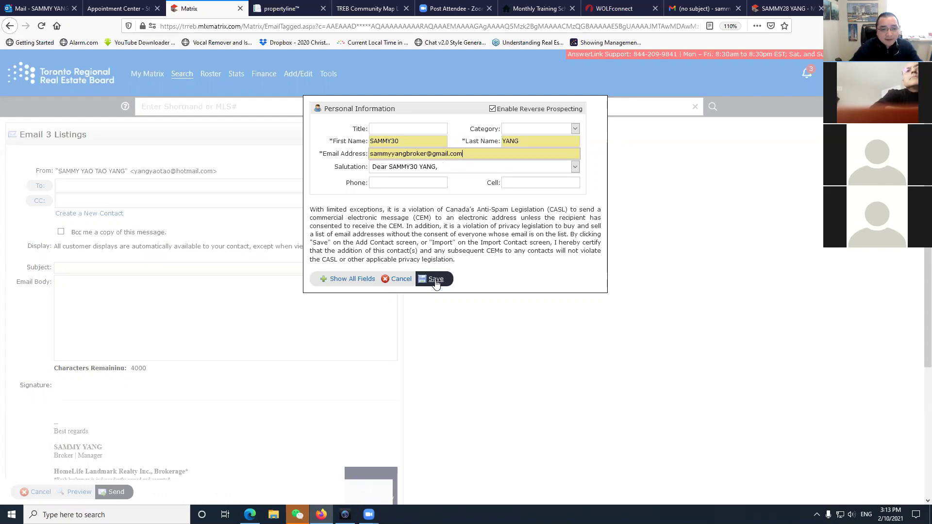
{"action": "left_click", "coordinate": [436, 281]}
{"action": "left_click", "coordinate": [112, 267]}
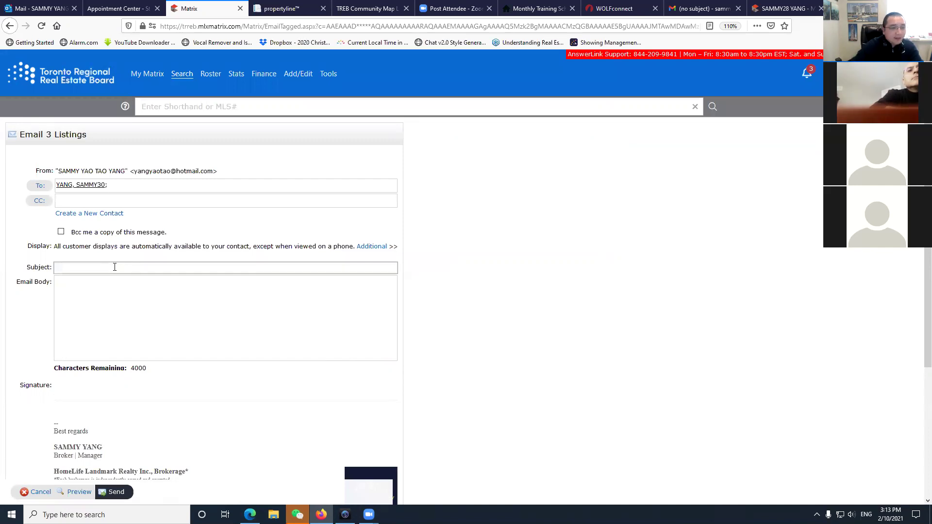
{"action": "scroll", "coordinate": [194, 361], "scroll_direction": "down", "scroll_amount": 4}
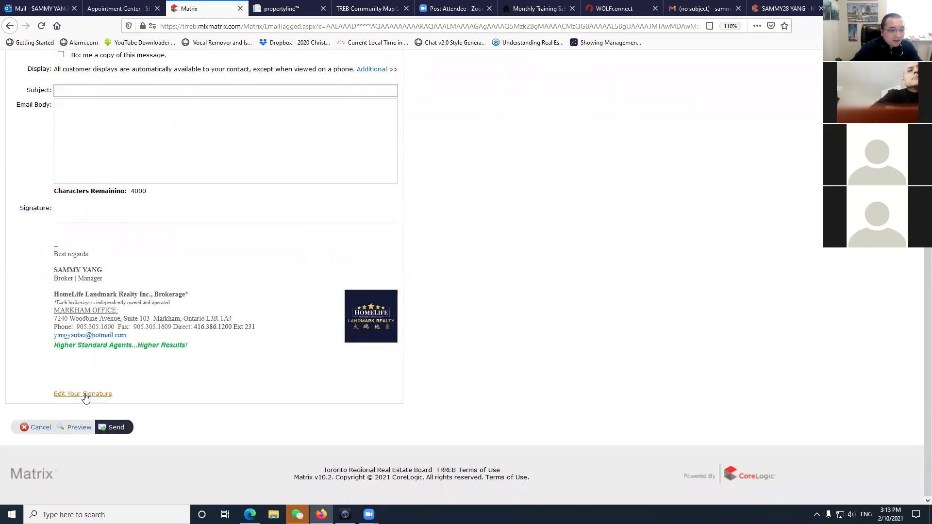
Preview the three-listing e-mail in the client portal, then send it to the new contact.
{"action": "left_click", "coordinate": [79, 427]}
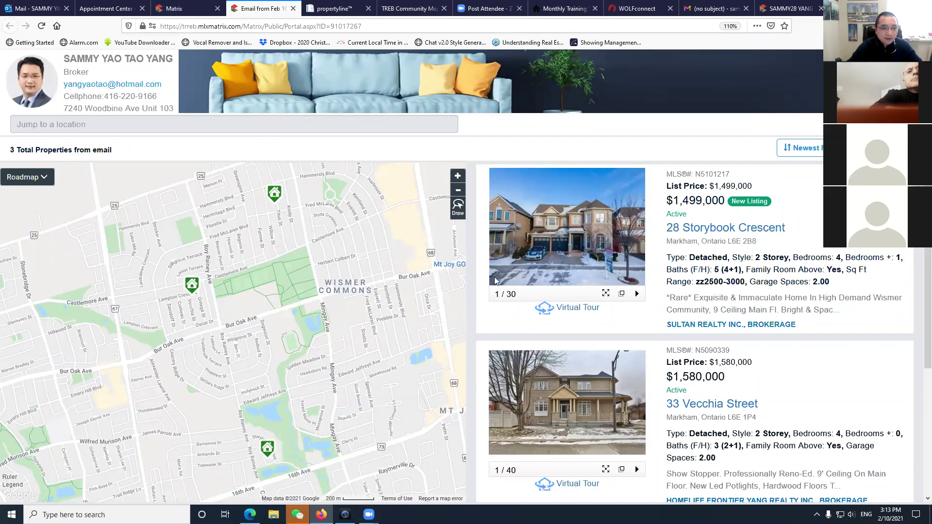
{"action": "scroll", "coordinate": [771, 329], "scroll_direction": "down", "scroll_amount": 2}
{"action": "scroll", "coordinate": [770, 329], "scroll_direction": "down", "scroll_amount": 1}
{"action": "scroll", "coordinate": [728, 291], "scroll_direction": "up", "scroll_amount": 3}
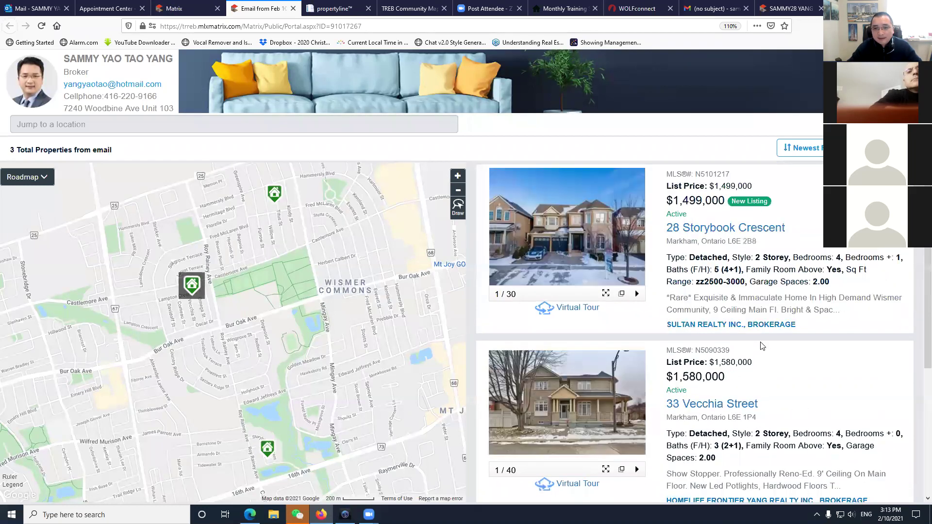
{"action": "left_click", "coordinate": [293, 9]}
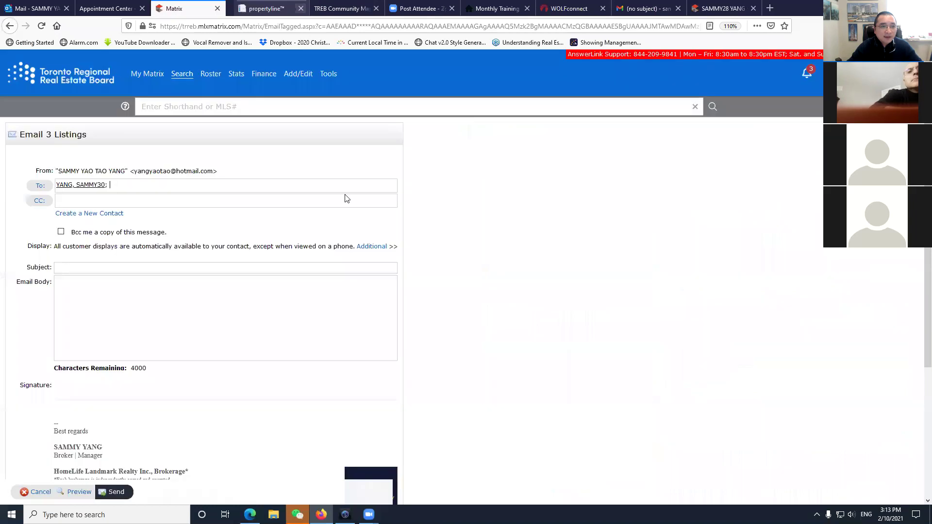
{"action": "left_click", "coordinate": [121, 494]}
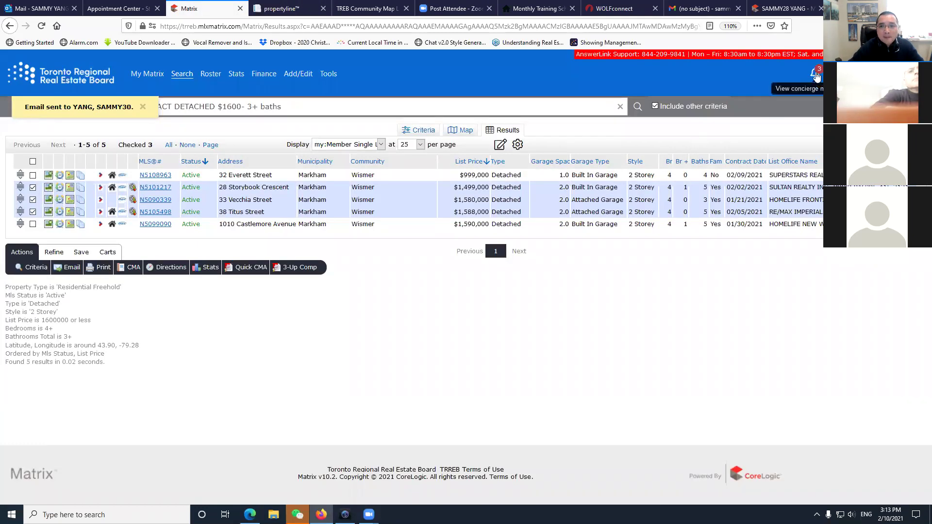
In Gmail, refresh the inbox, open the newest (no subject) listings e-mail and follow View All Listings.
{"action": "left_click", "coordinate": [699, 9]}
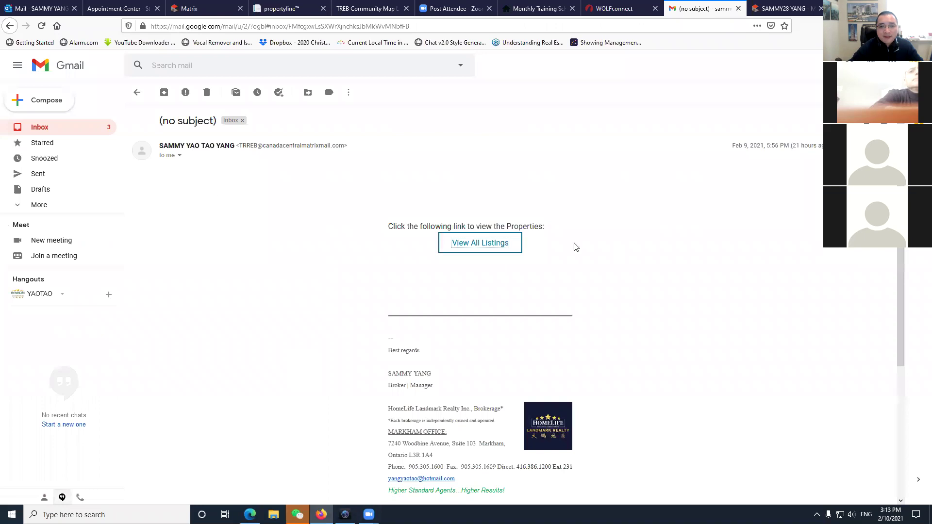
{"action": "left_click", "coordinate": [39, 127]}
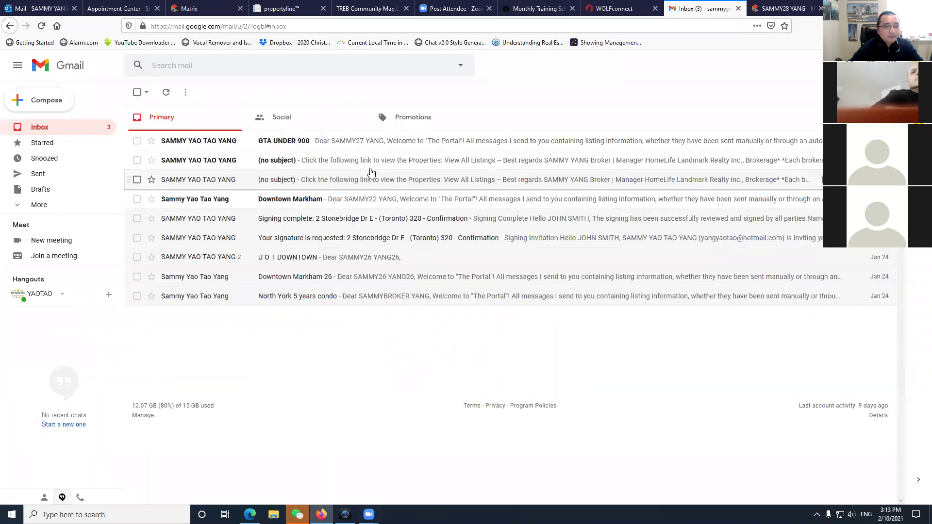
{"action": "left_click", "coordinate": [410, 117]}
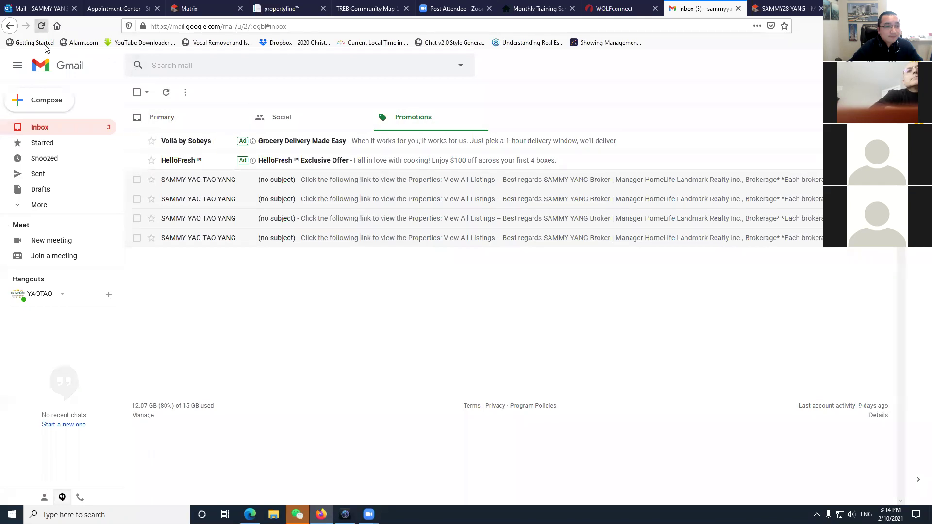
{"action": "left_click", "coordinate": [42, 26]}
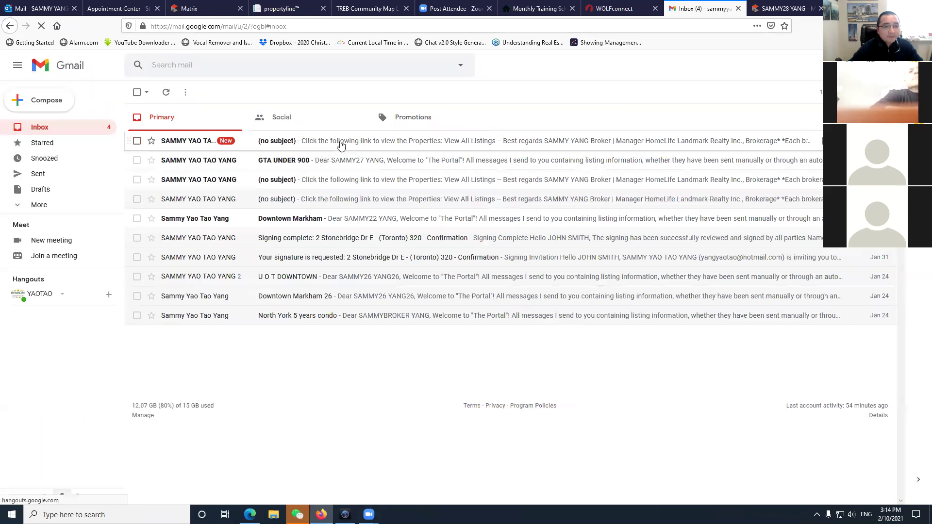
{"action": "left_click", "coordinate": [418, 208]}
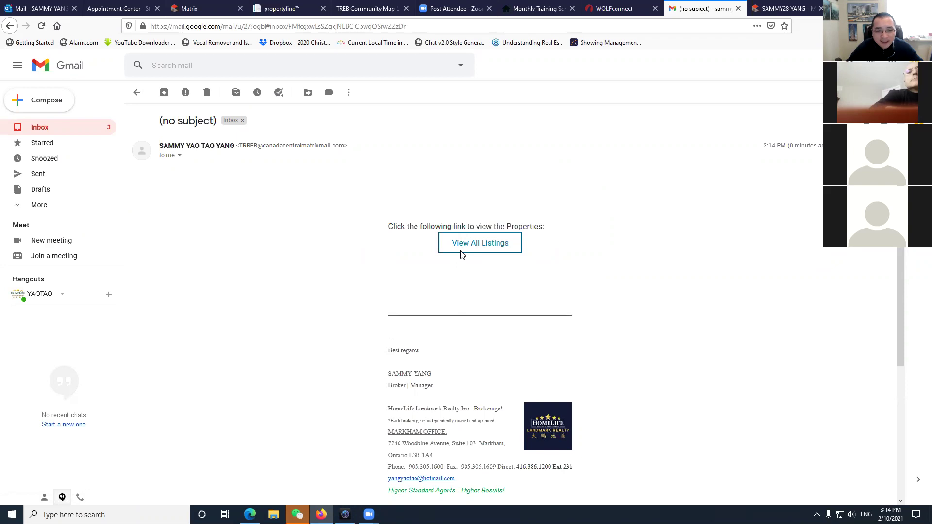
{"action": "left_click", "coordinate": [485, 249]}
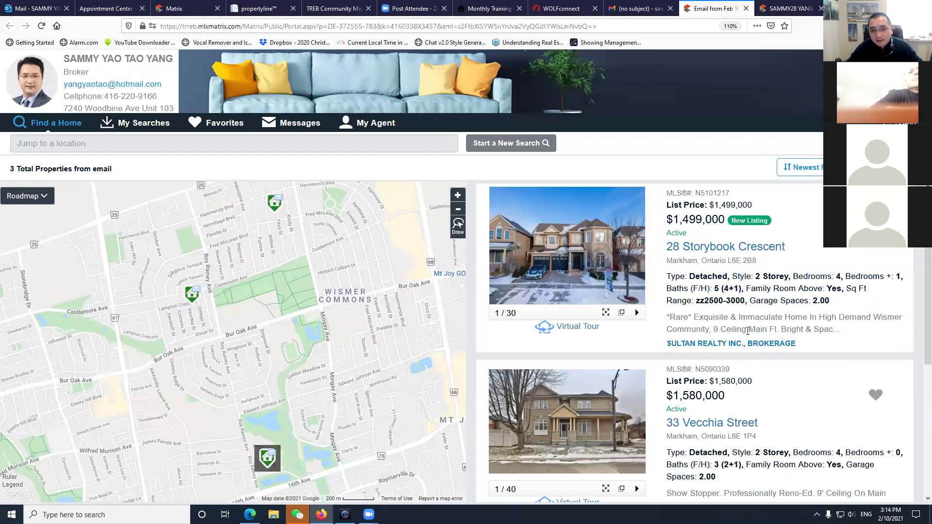
{"action": "scroll", "coordinate": [748, 331], "scroll_direction": "down", "scroll_amount": 3}
{"action": "scroll", "coordinate": [837, 299], "scroll_direction": "up", "scroll_amount": 3}
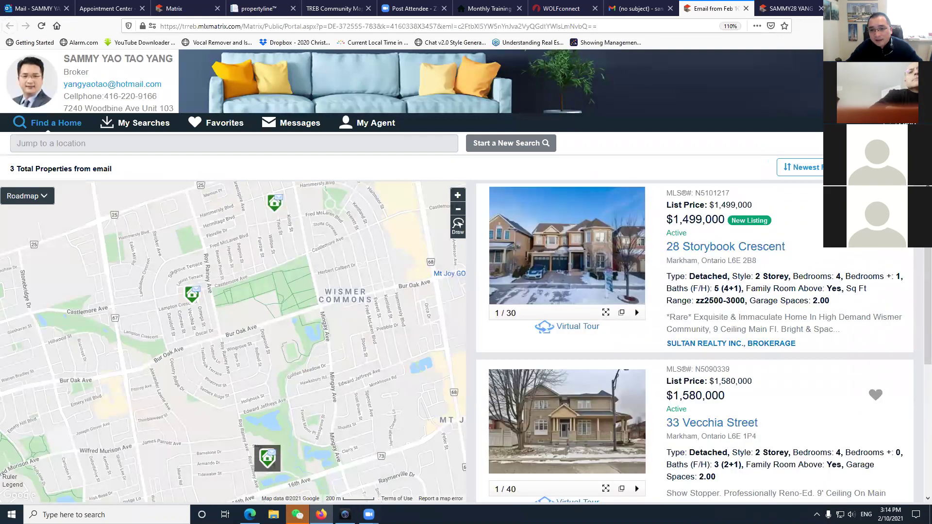
{"action": "mouse_move", "coordinate": [874, 219]}
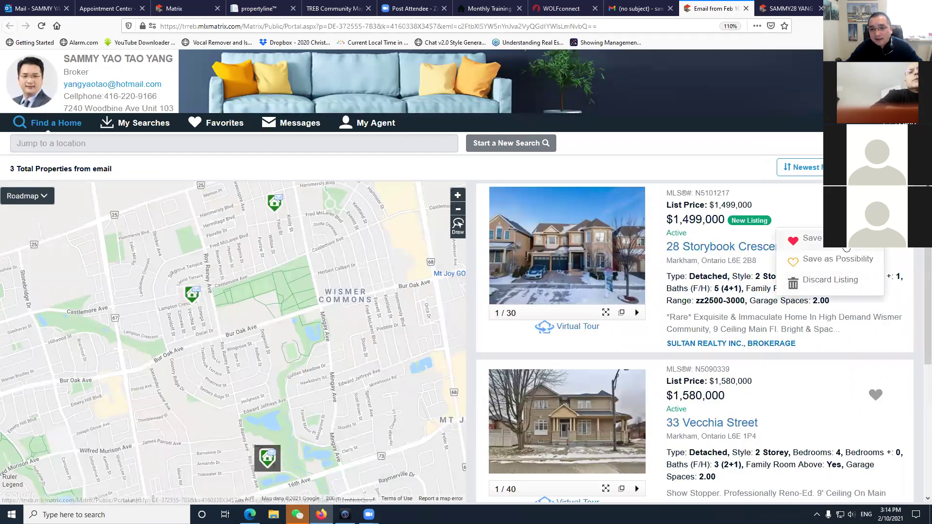
{"action": "left_click", "coordinate": [837, 260]}
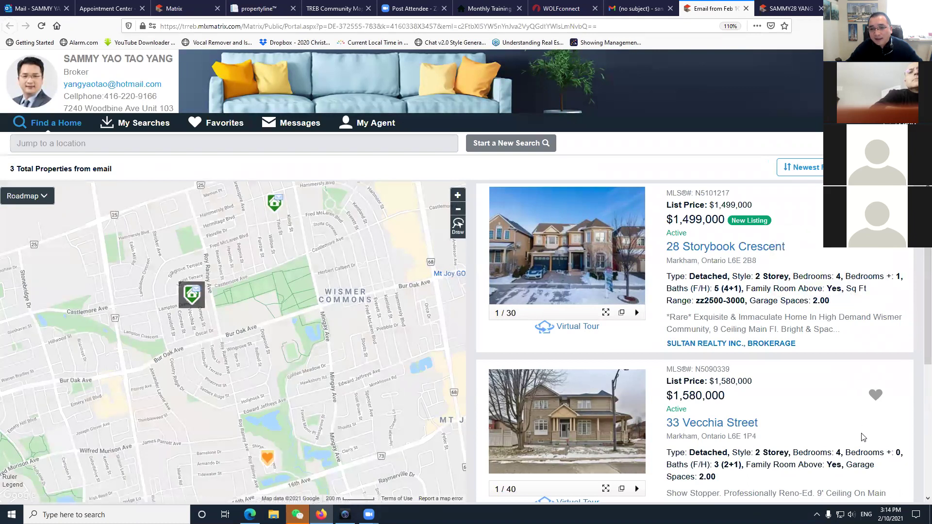
{"action": "mouse_move", "coordinate": [879, 397]}
{"action": "scroll", "coordinate": [879, 397], "scroll_direction": "down", "scroll_amount": 3}
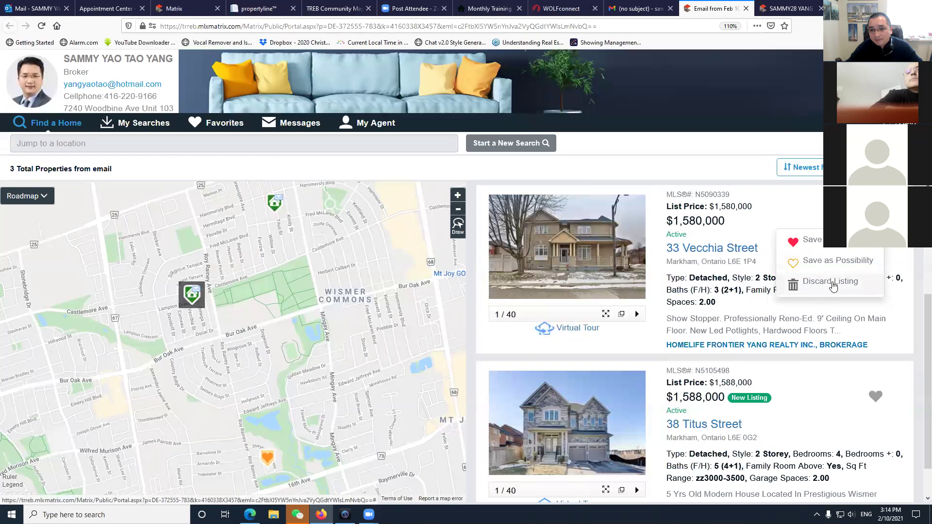
{"action": "left_click", "coordinate": [831, 284]}
{"action": "scroll", "coordinate": [875, 383], "scroll_direction": "down", "scroll_amount": 1}
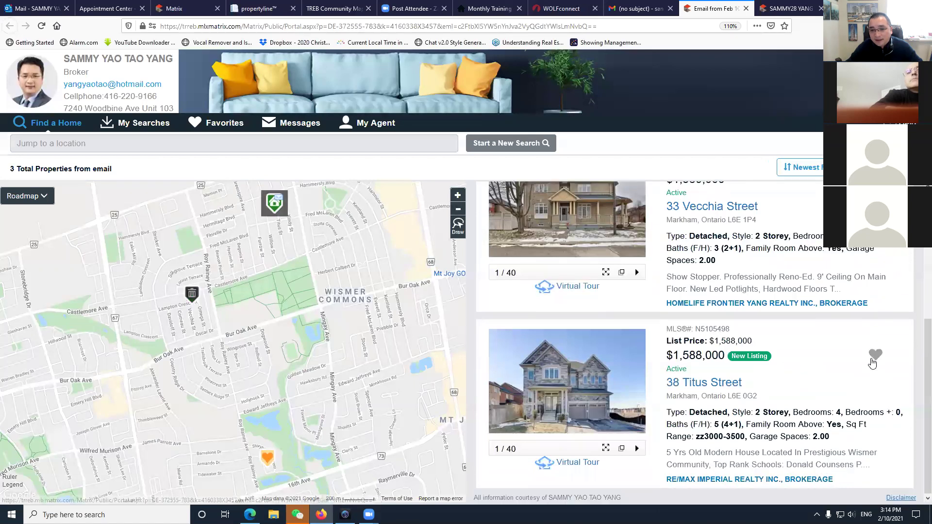
{"action": "mouse_move", "coordinate": [876, 357]}
{"action": "left_click", "coordinate": [856, 374]}
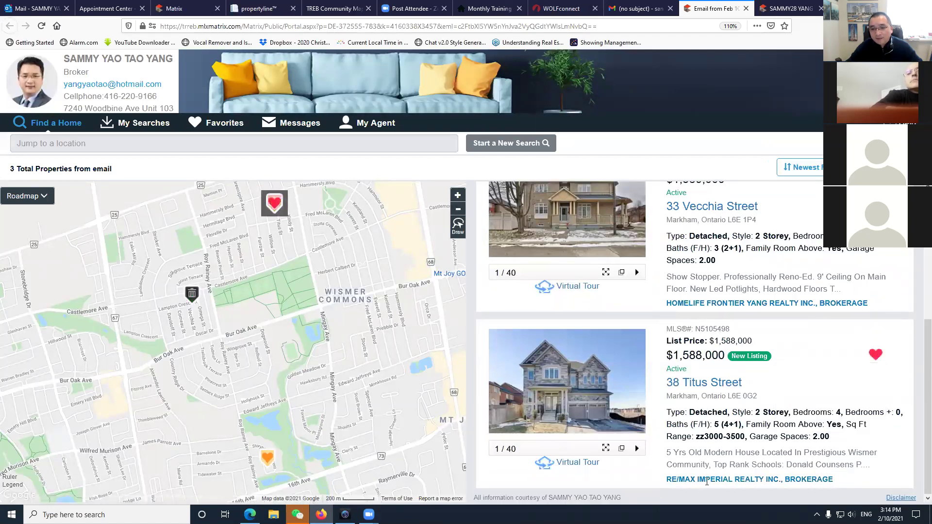
{"action": "scroll", "coordinate": [693, 288], "scroll_direction": "up", "scroll_amount": 4}
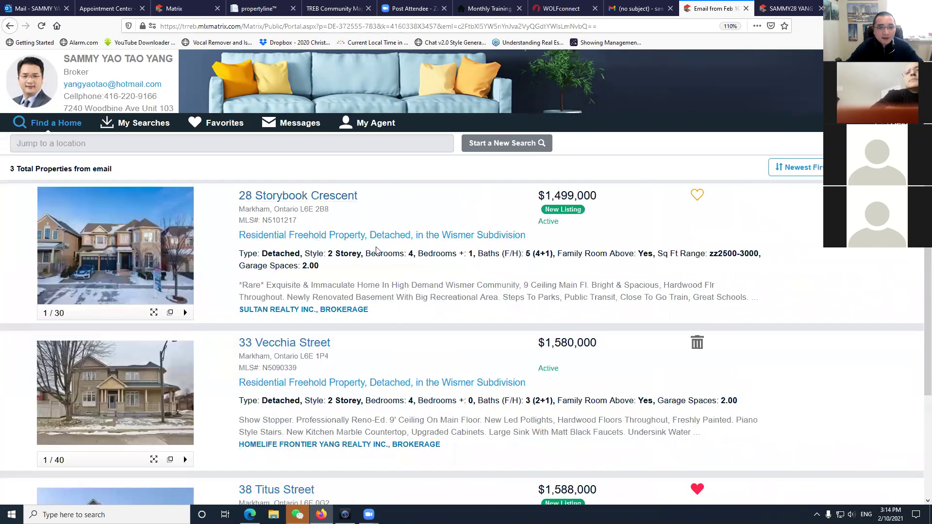
{"action": "left_click", "coordinate": [295, 197]}
{"action": "scroll", "coordinate": [148, 391], "scroll_direction": "down", "scroll_amount": 10}
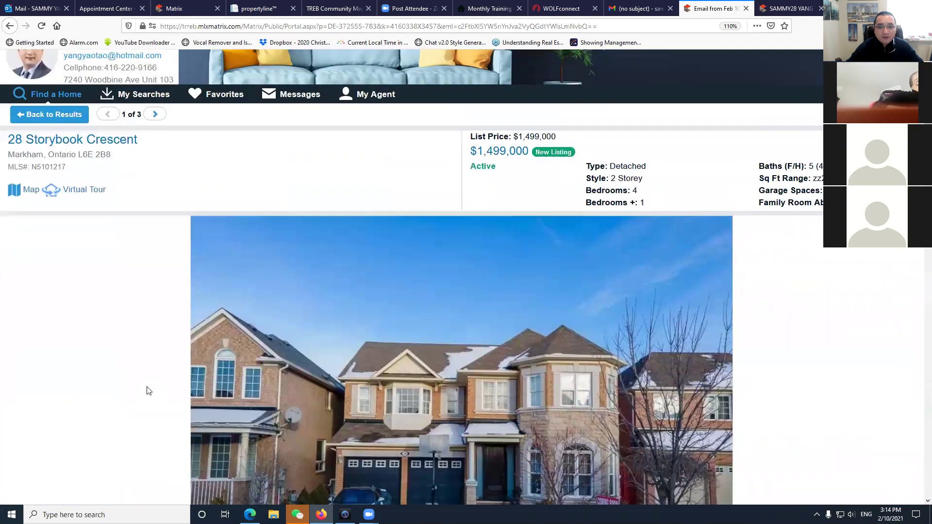
{"action": "scroll", "coordinate": [145, 390], "scroll_direction": "up", "scroll_amount": 6}
{"action": "scroll", "coordinate": [112, 335], "scroll_direction": "up", "scroll_amount": 3}
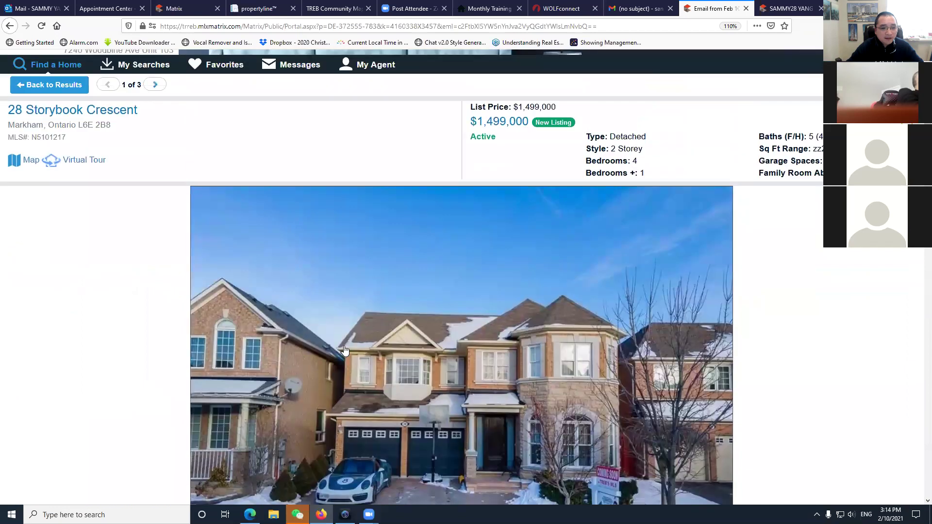
{"action": "scroll", "coordinate": [116, 284], "scroll_direction": "down", "scroll_amount": 9}
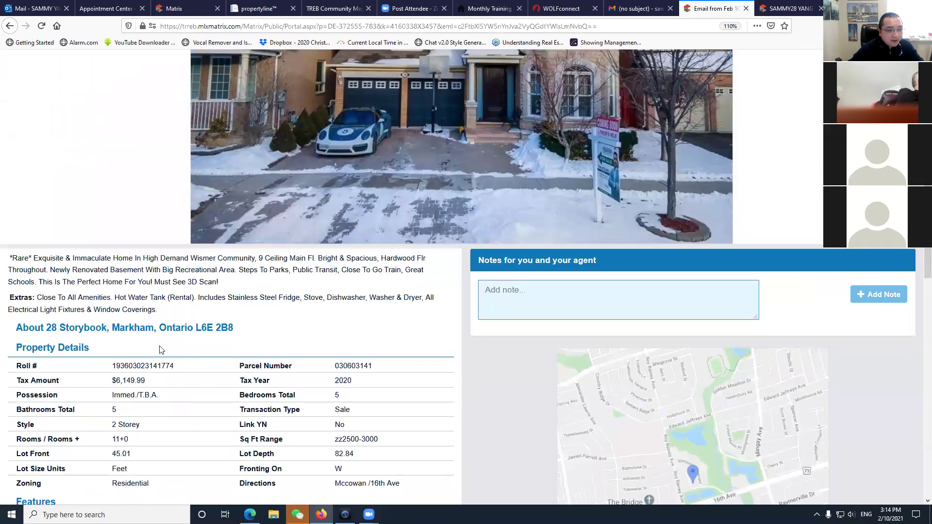
{"action": "scroll", "coordinate": [148, 359], "scroll_direction": "down", "scroll_amount": 2}
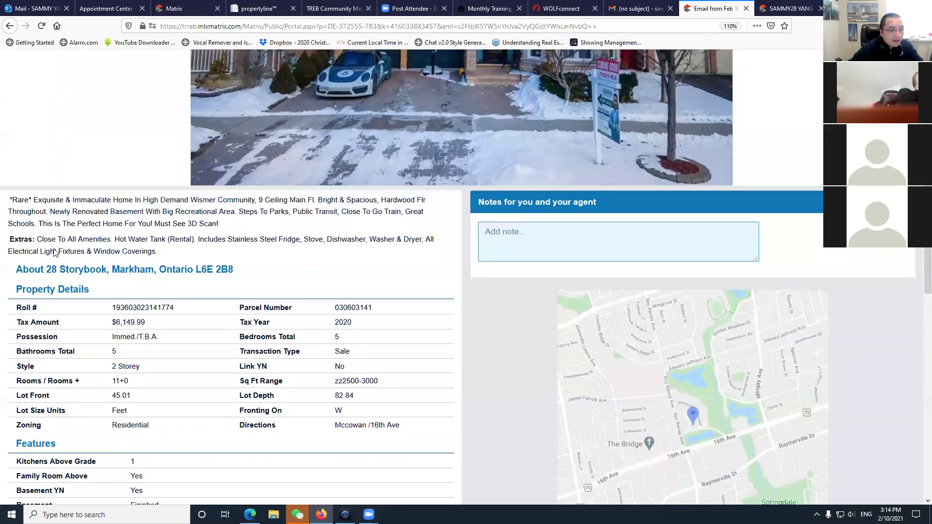
{"action": "scroll", "coordinate": [221, 272], "scroll_direction": "down", "scroll_amount": 6}
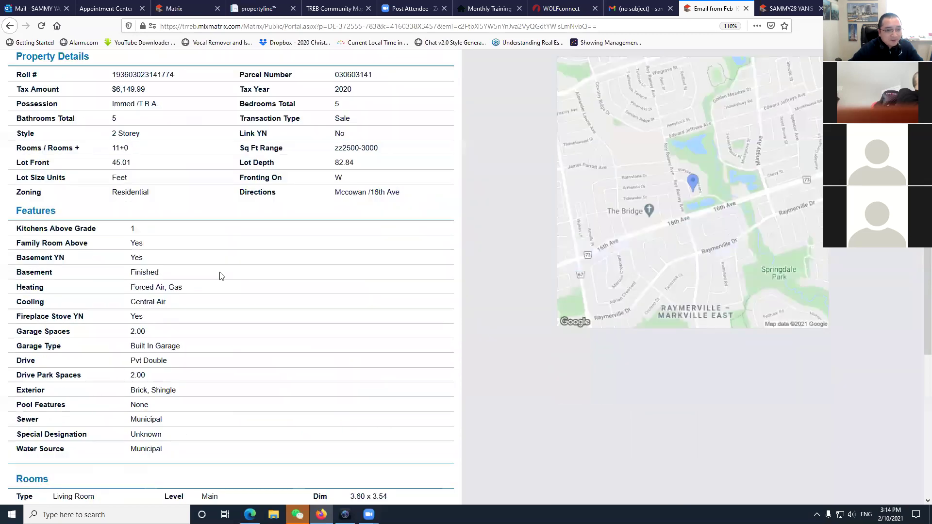
{"action": "scroll", "coordinate": [219, 276], "scroll_direction": "up", "scroll_amount": 12}
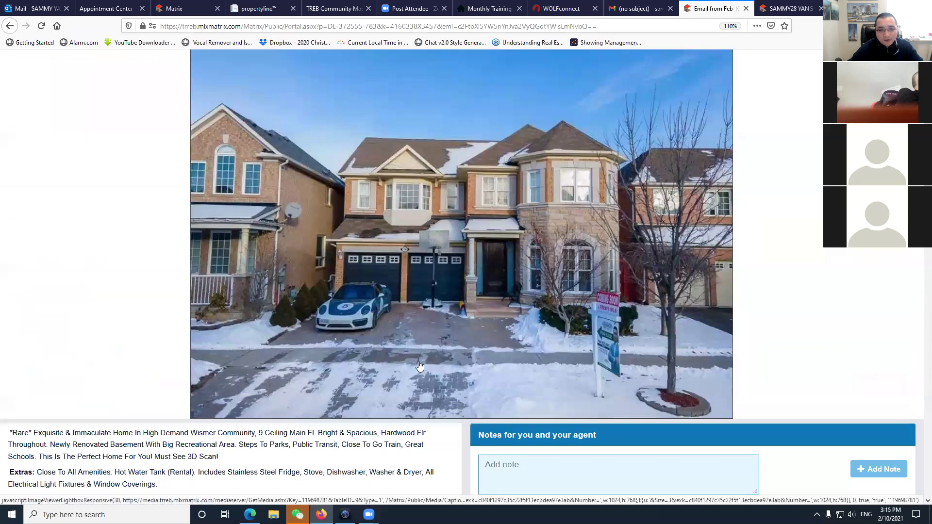
{"action": "scroll", "coordinate": [420, 365], "scroll_direction": "down", "scroll_amount": 3}
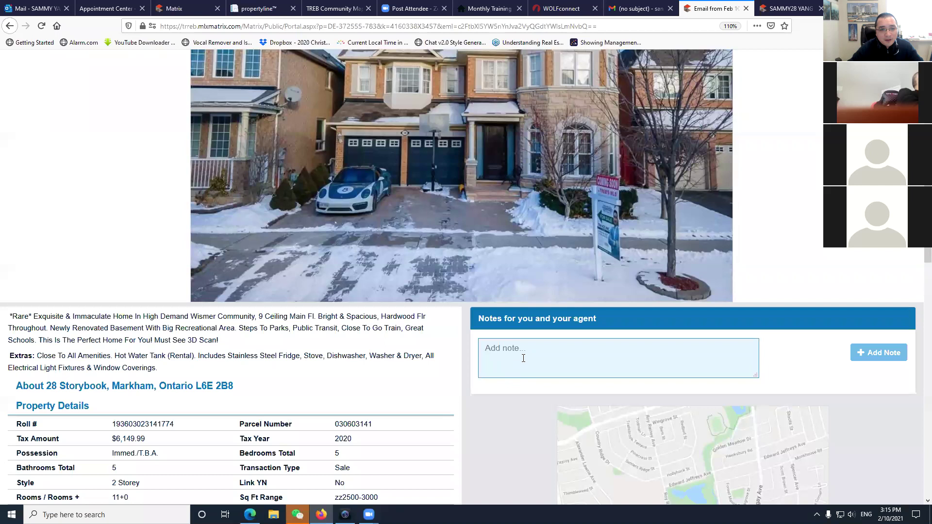
{"action": "scroll", "coordinate": [346, 402], "scroll_direction": "down", "scroll_amount": 20}
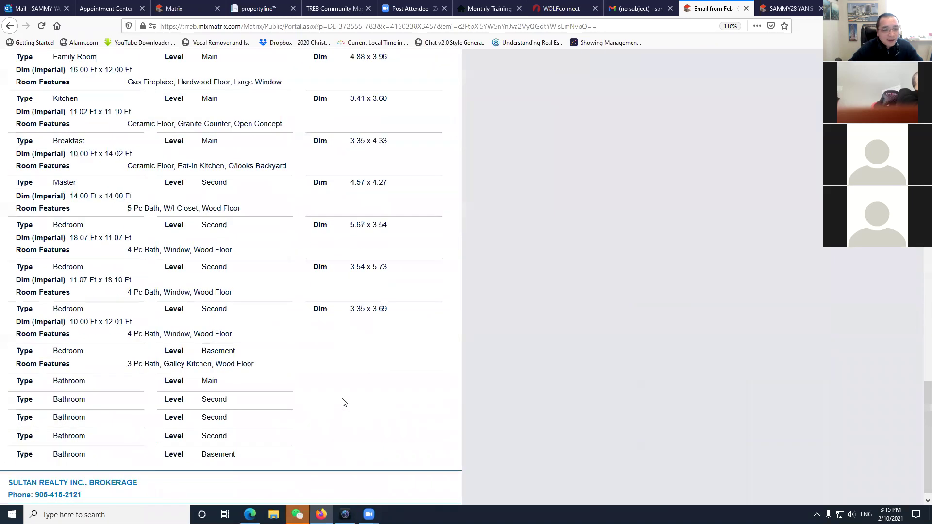
{"action": "scroll", "coordinate": [344, 400], "scroll_direction": "up", "scroll_amount": 20}
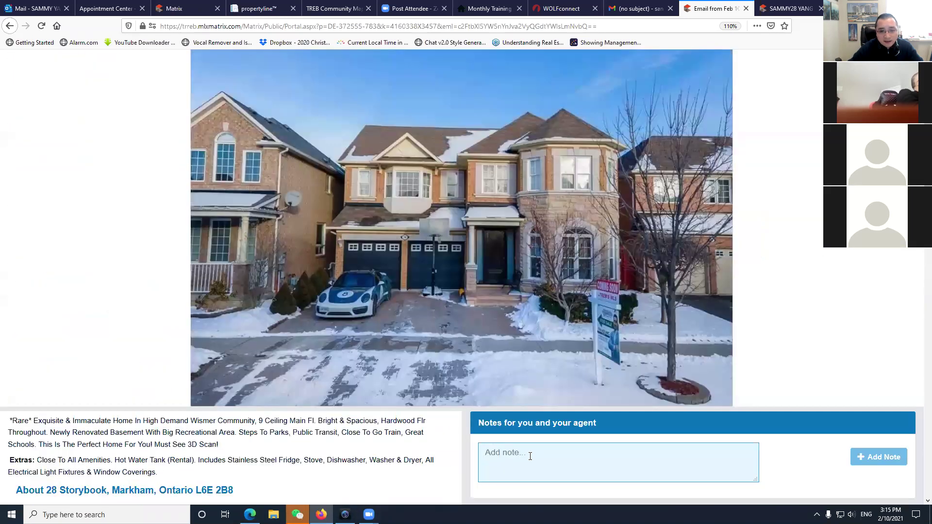
{"action": "left_click", "coordinate": [535, 453]}
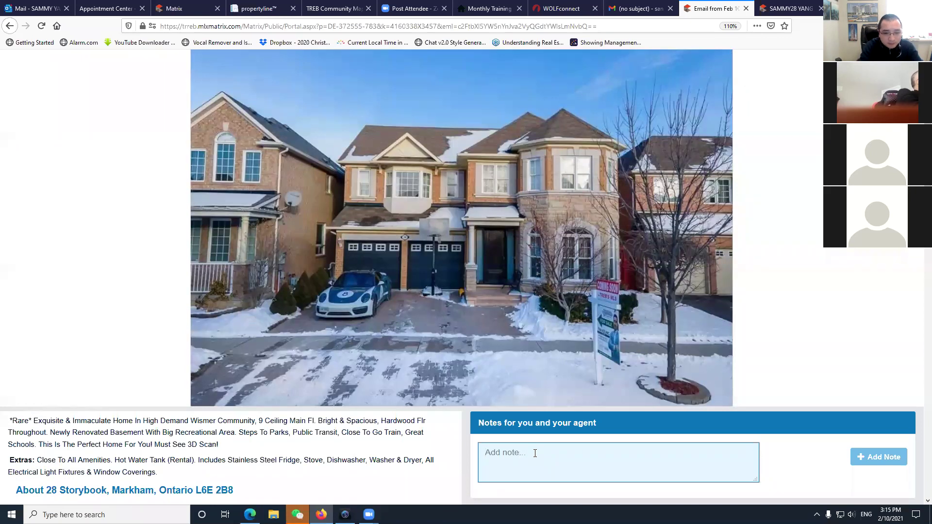
{"action": "type", "text": "when can i get closing day for this propety"}
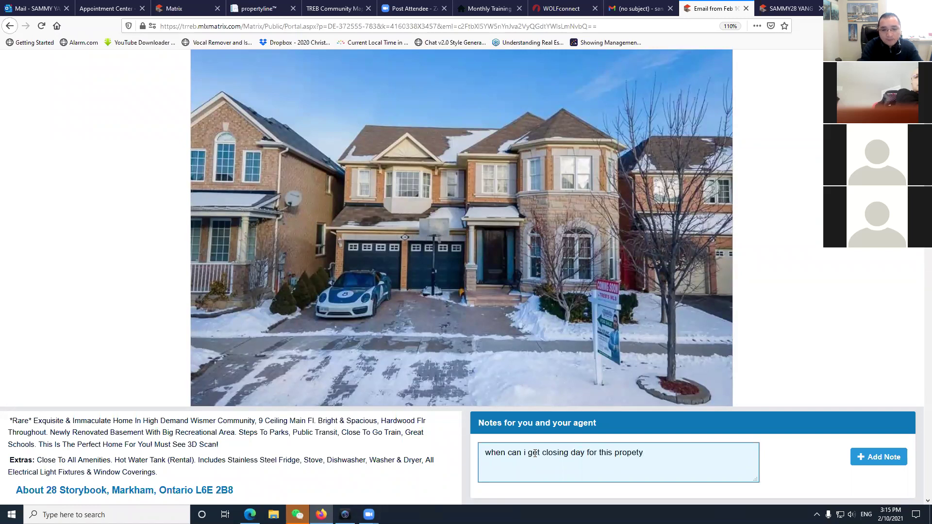
{"action": "left_click", "coordinate": [534, 453]}
{"action": "type", "text": "e"}
{"action": "key", "text": "End"}
{"action": "type", "text": "?"}
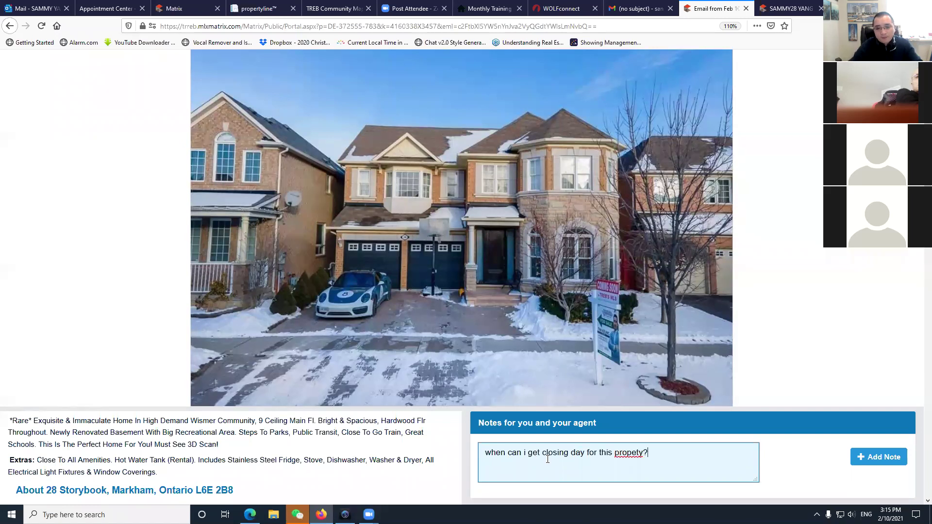
{"action": "right_click", "coordinate": [625, 454]}
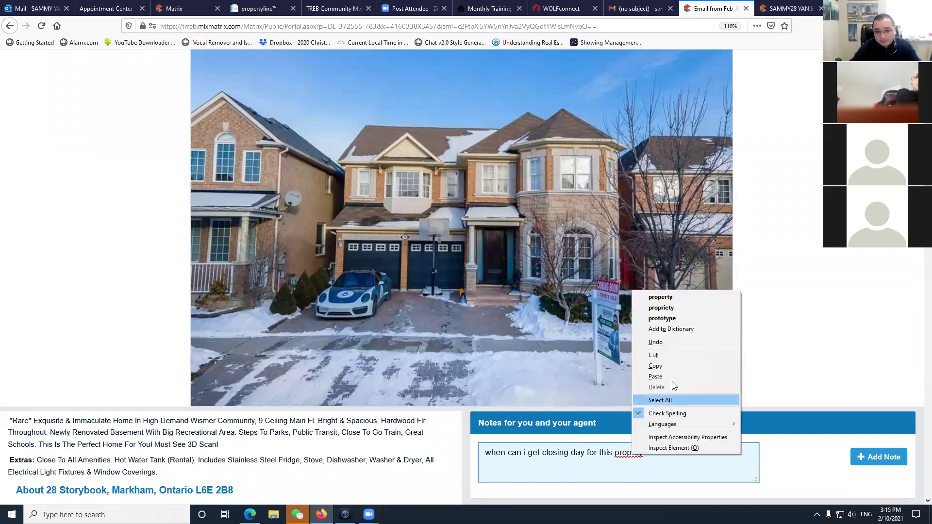
{"action": "left_click", "coordinate": [660, 297]}
{"action": "left_click", "coordinate": [896, 462]}
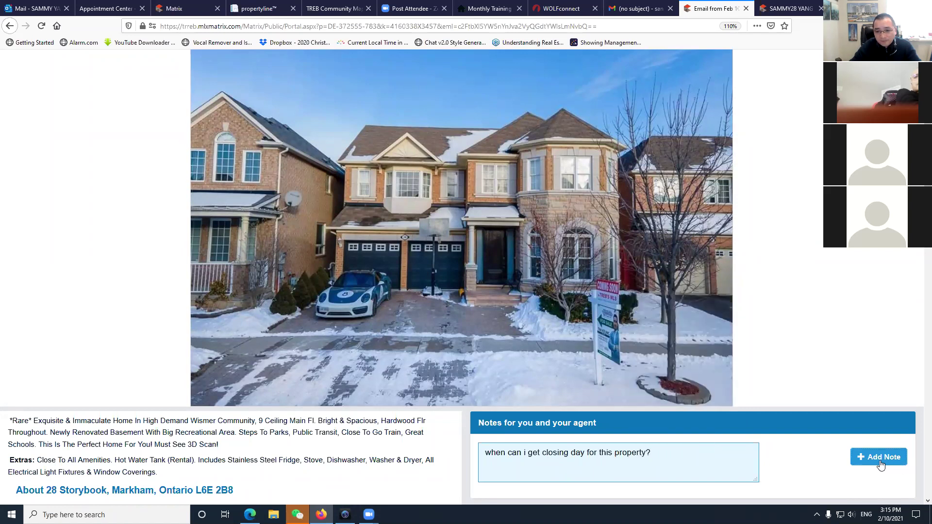
{"action": "scroll", "coordinate": [372, 472], "scroll_direction": "down", "scroll_amount": 3}
{"action": "scroll", "coordinate": [368, 470], "scroll_direction": "up", "scroll_amount": 5}
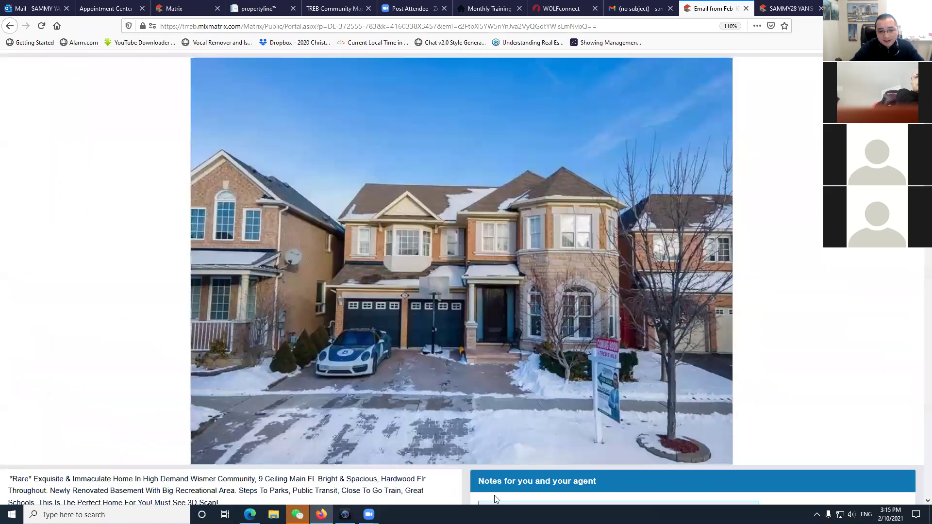
{"action": "scroll", "coordinate": [658, 333], "scroll_direction": "down", "scroll_amount": 3}
{"action": "scroll", "coordinate": [410, 400], "scroll_direction": "up", "scroll_amount": 6}
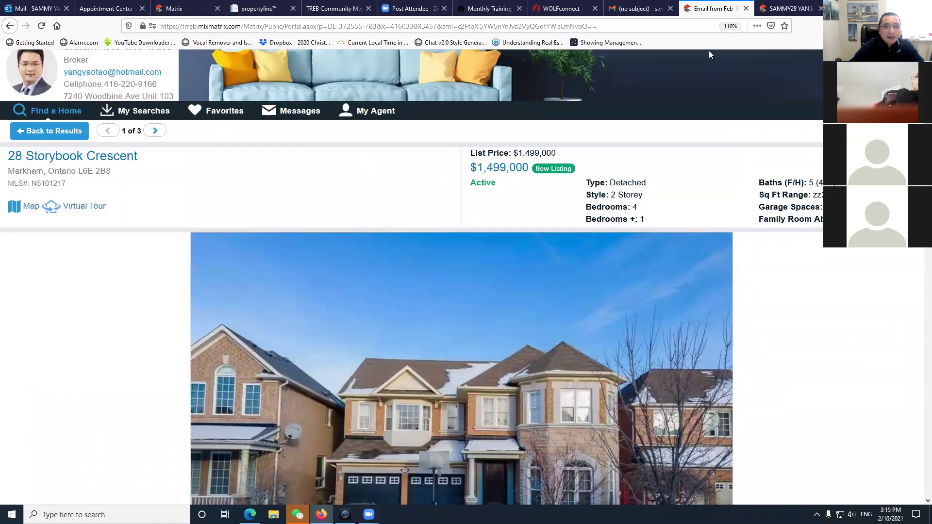
Close the portal tab, return to the Matrix results and show the Save, then Carts options.
{"action": "left_click", "coordinate": [746, 8]}
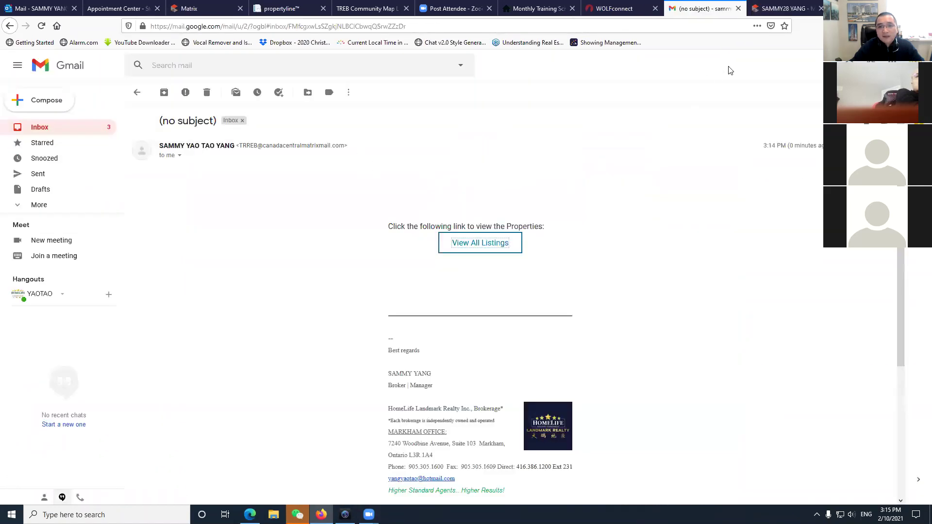
{"action": "left_click", "coordinate": [42, 8]}
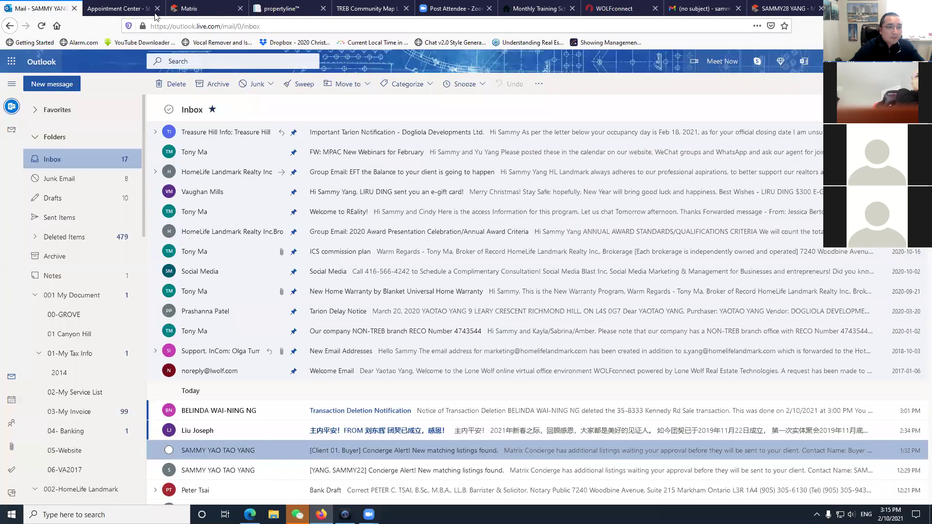
{"action": "left_click", "coordinate": [210, 5]}
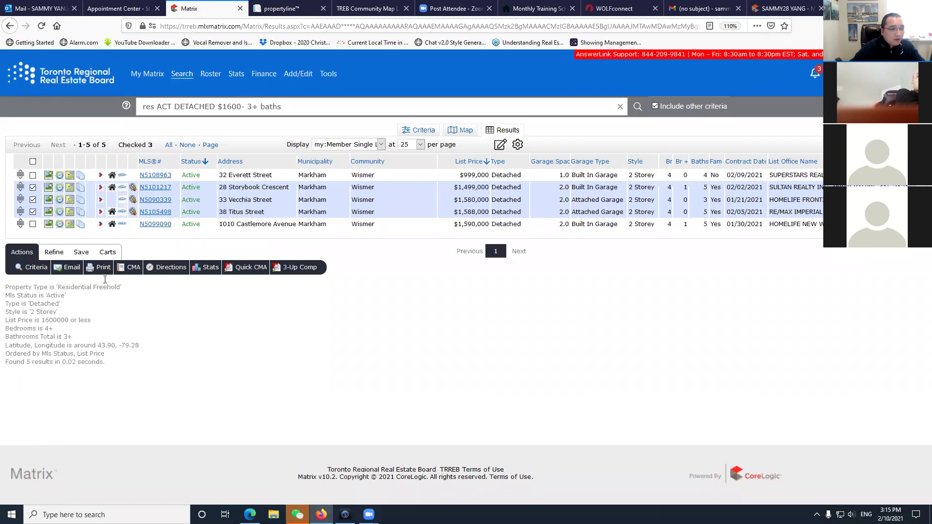
{"action": "left_click", "coordinate": [81, 253]}
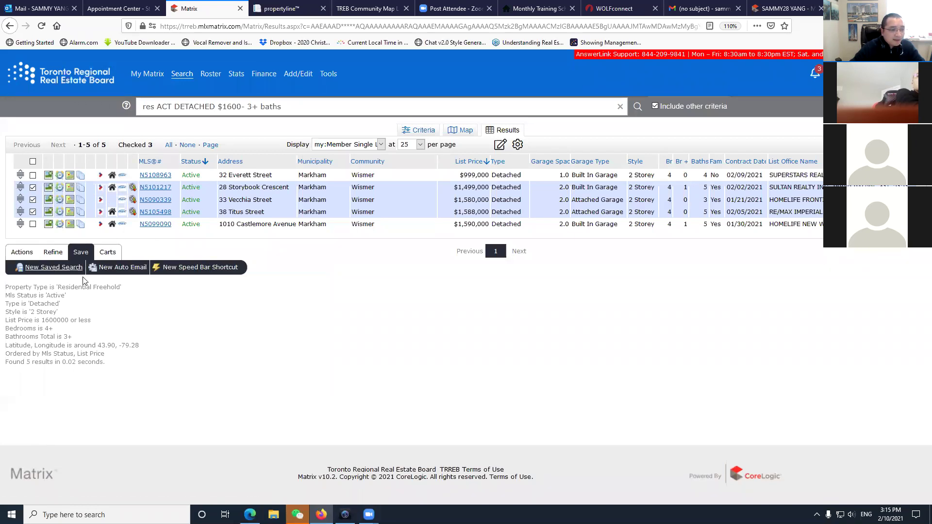
{"action": "left_click", "coordinate": [107, 253]}
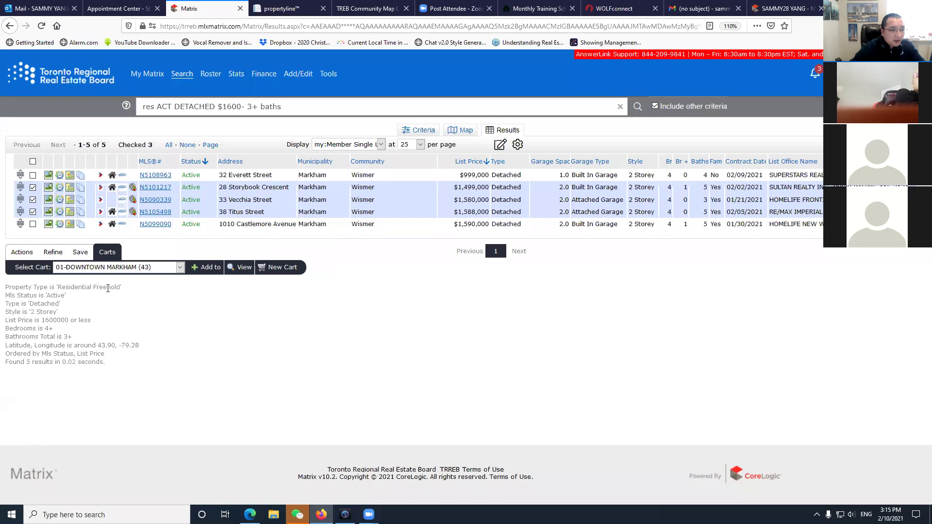
Add the three checked listings to the 01-DOWNTOWN MARKHAM cart.
{"action": "left_click", "coordinate": [204, 268]}
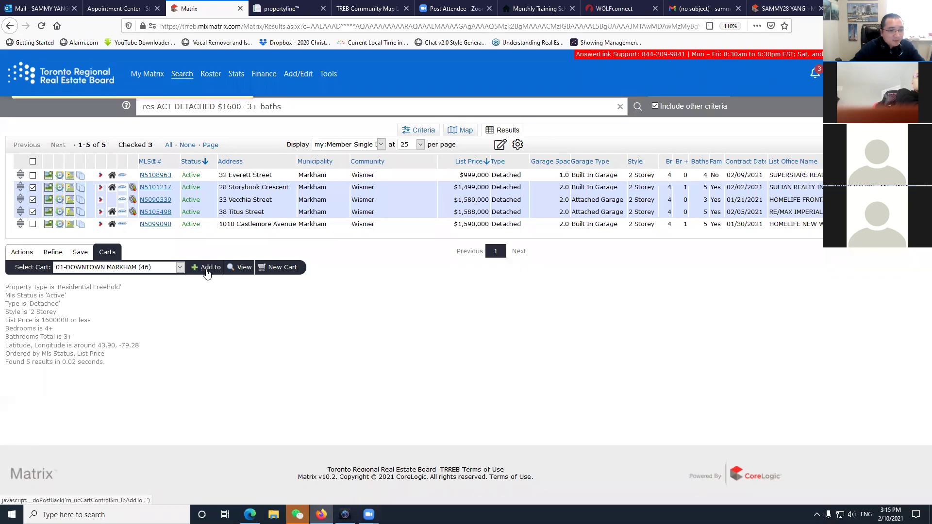
{"action": "left_click", "coordinate": [180, 267]}
{"action": "left_click", "coordinate": [179, 267]}
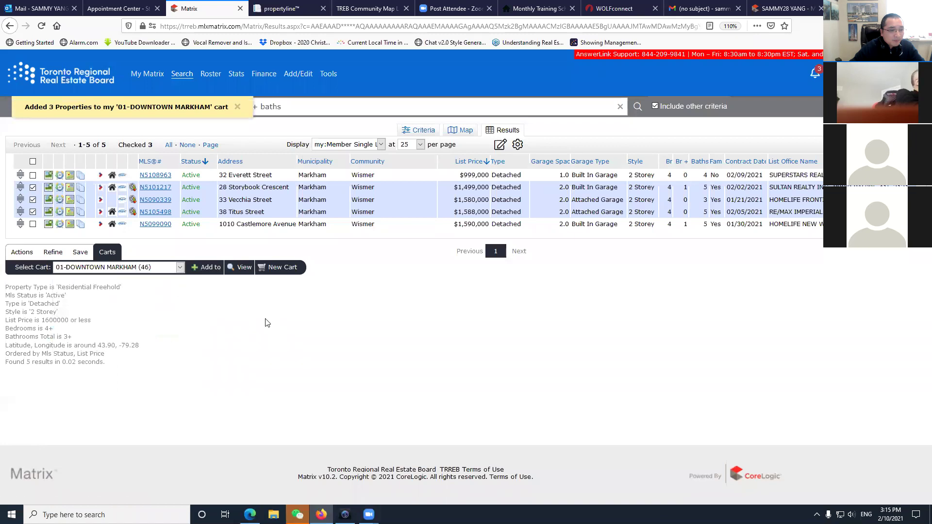
Create cart 'WISMER FOR CLIENT 30' linked to the new contact and add the three listings.
{"action": "left_click", "coordinate": [281, 267]}
{"action": "left_click", "coordinate": [385, 127]}
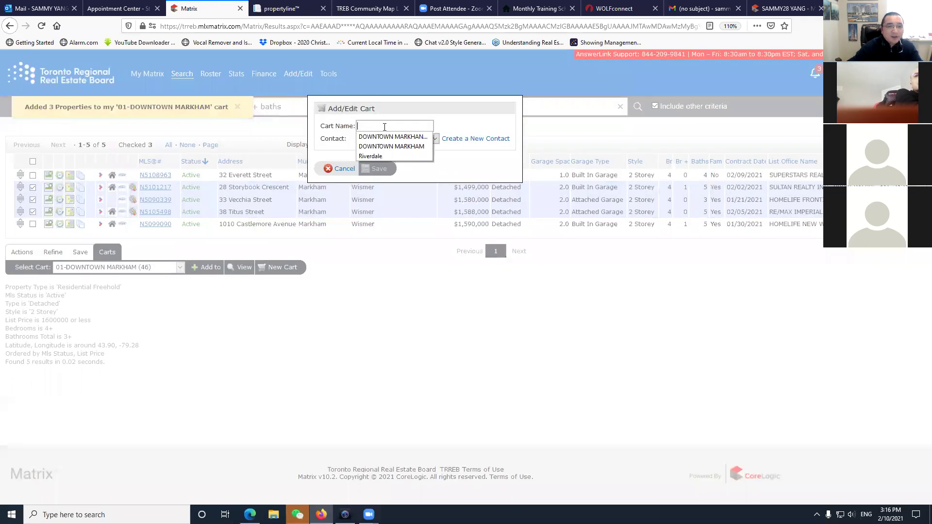
{"action": "type", "text": "WISS"}
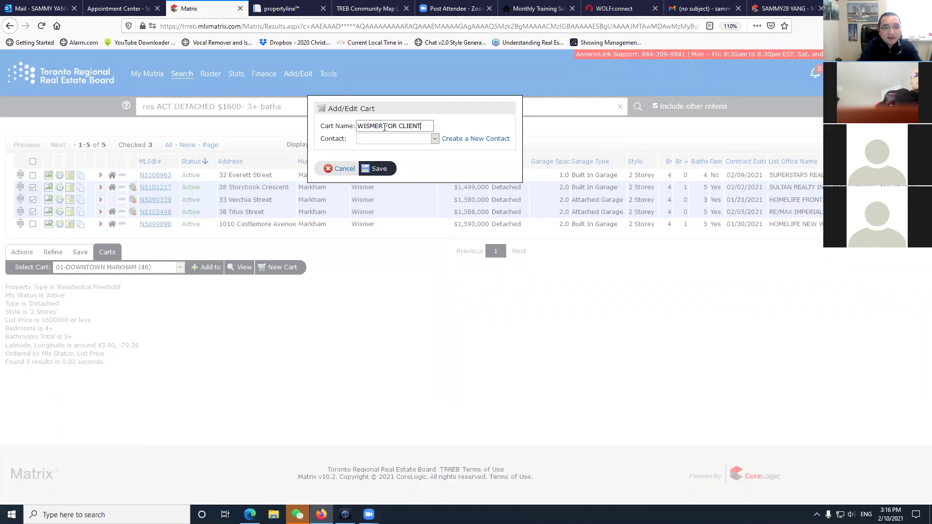
{"action": "type", "text": "30"}
{"action": "left_click", "coordinate": [435, 140]}
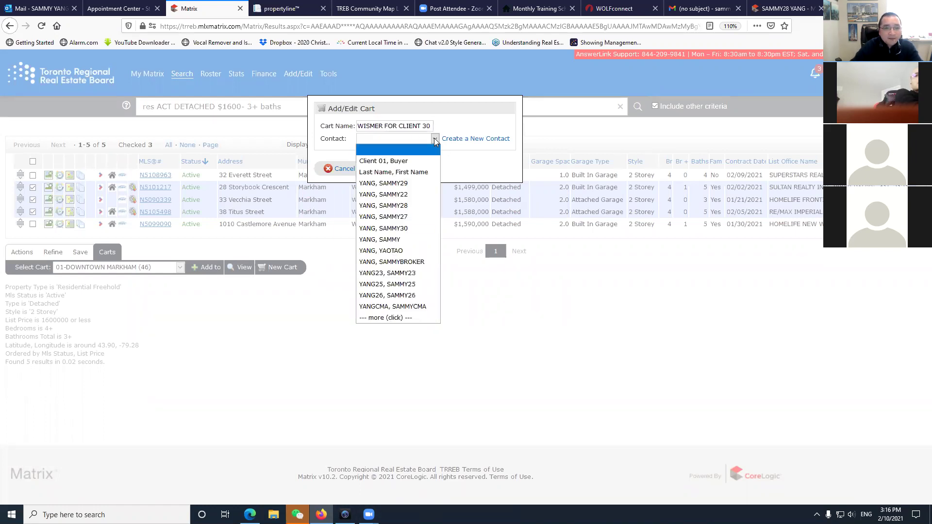
{"action": "left_click", "coordinate": [409, 229]}
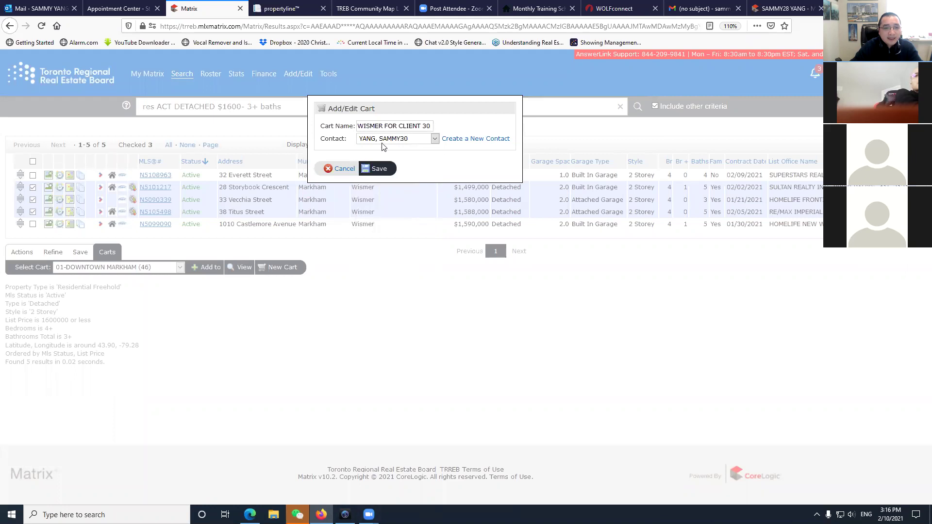
{"action": "left_click", "coordinate": [373, 172]}
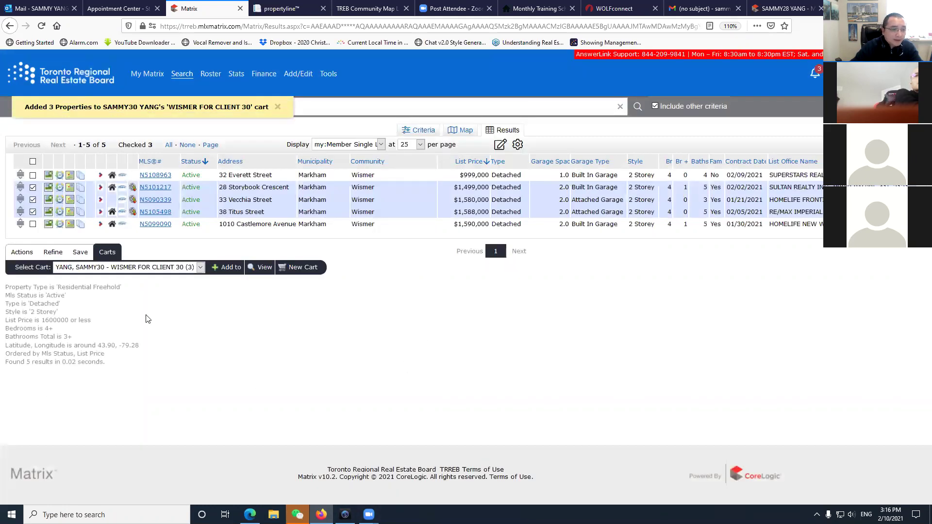
{"action": "left_click", "coordinate": [228, 267]}
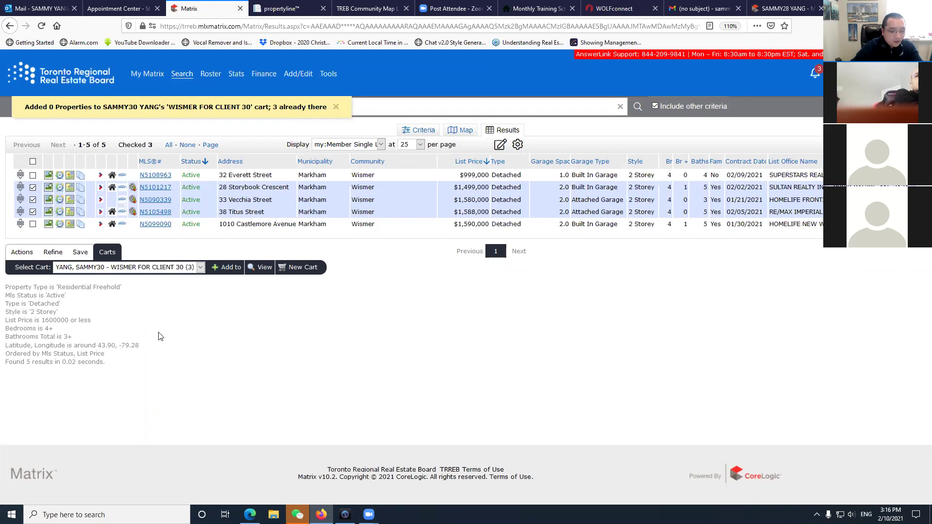
{"action": "left_click", "coordinate": [77, 81]}
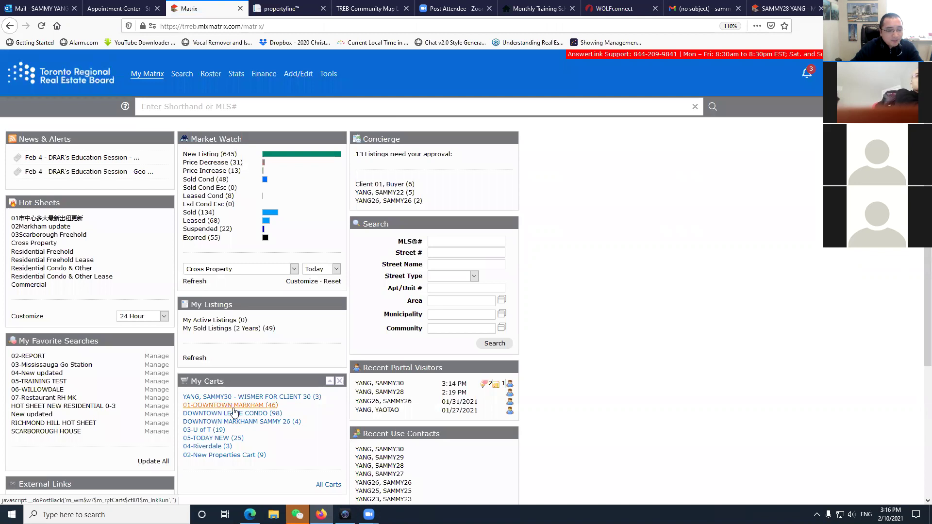
Scroll the home dashboard to My Carts and Recent Portal Visitors, showing the client's 3:14 PM visit.
{"action": "scroll", "coordinate": [693, 295], "scroll_direction": "down", "scroll_amount": 4}
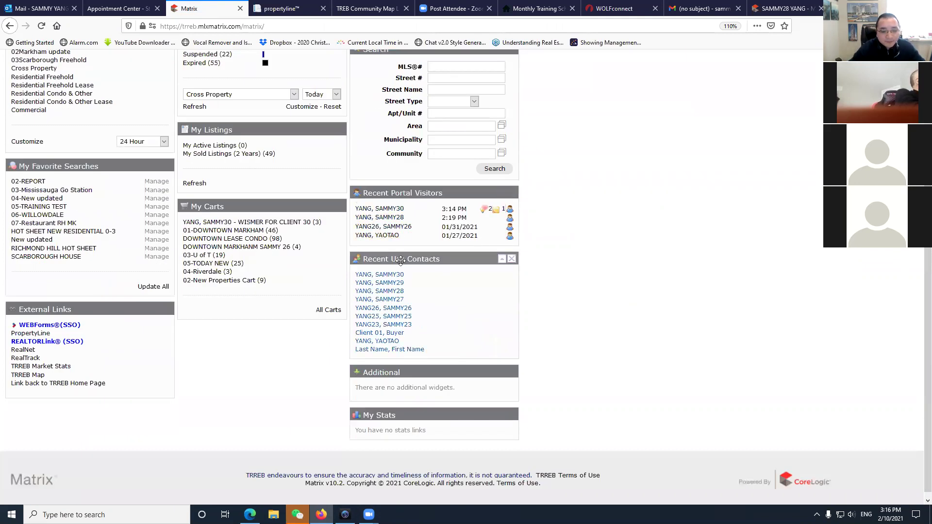
{"action": "scroll", "coordinate": [403, 272], "scroll_direction": "up", "scroll_amount": 3}
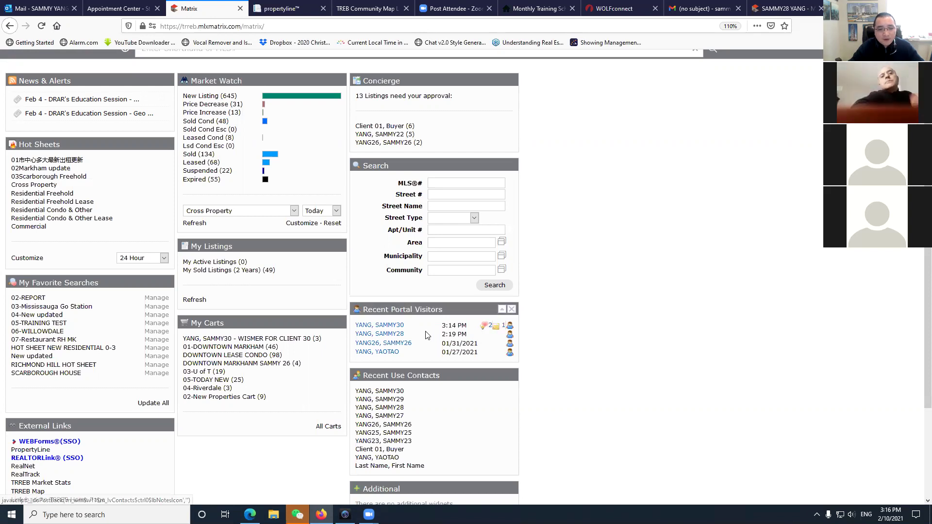
{"action": "left_click", "coordinate": [496, 329]}
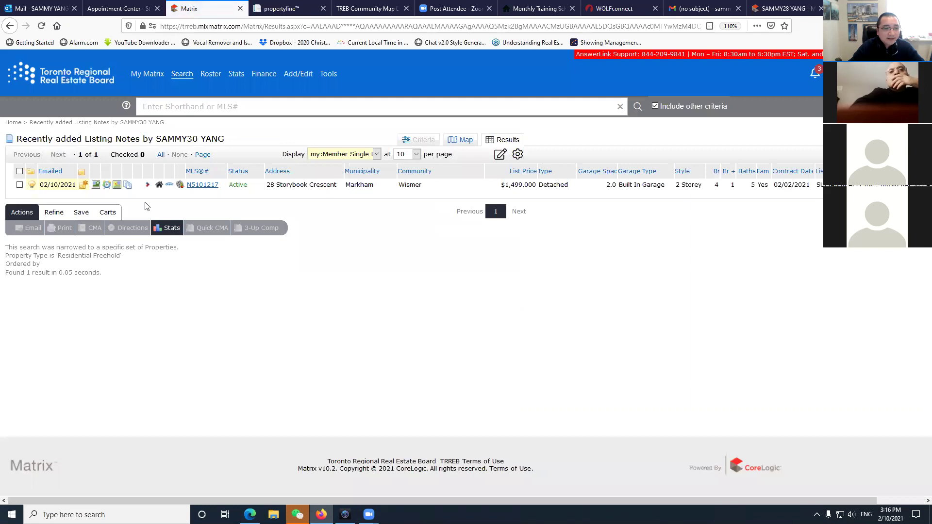
{"action": "left_click", "coordinate": [84, 186]}
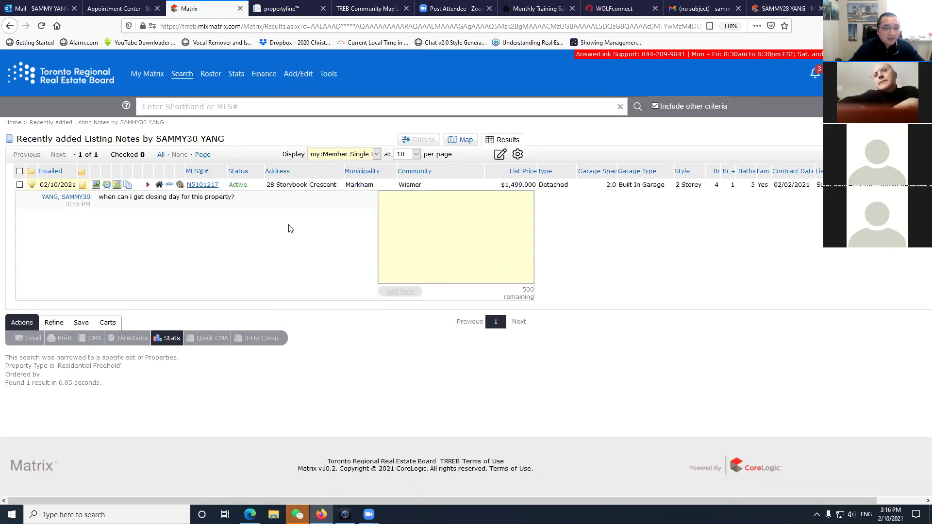
{"action": "left_click", "coordinate": [210, 186]}
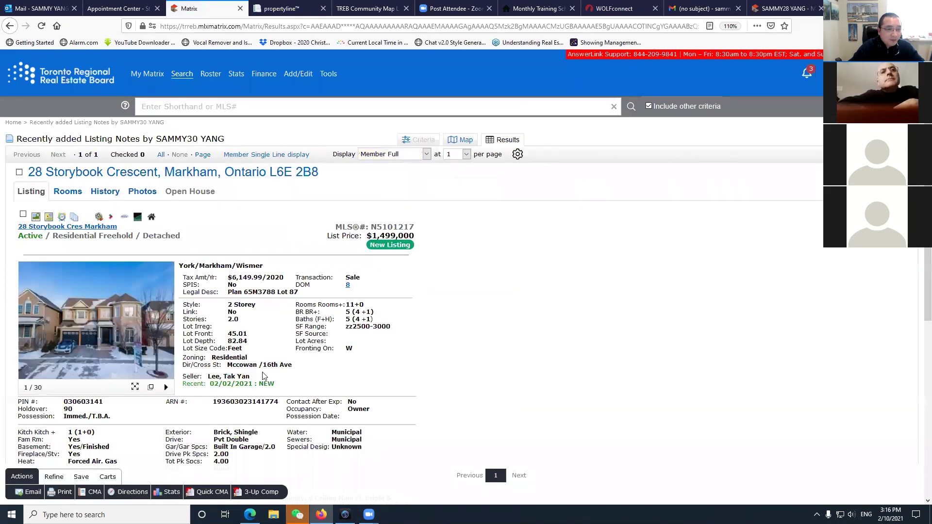
{"action": "scroll", "coordinate": [262, 377], "scroll_direction": "down", "scroll_amount": 5}
{"action": "scroll", "coordinate": [252, 340], "scroll_direction": "up", "scroll_amount": 3}
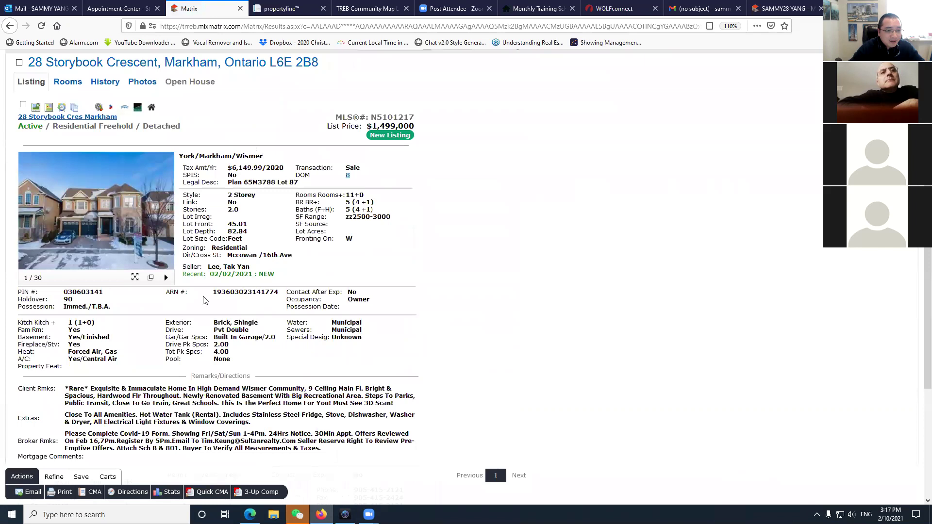
{"action": "left_click_drag", "start_coordinate": [62, 309], "coordinate": [178, 314]}
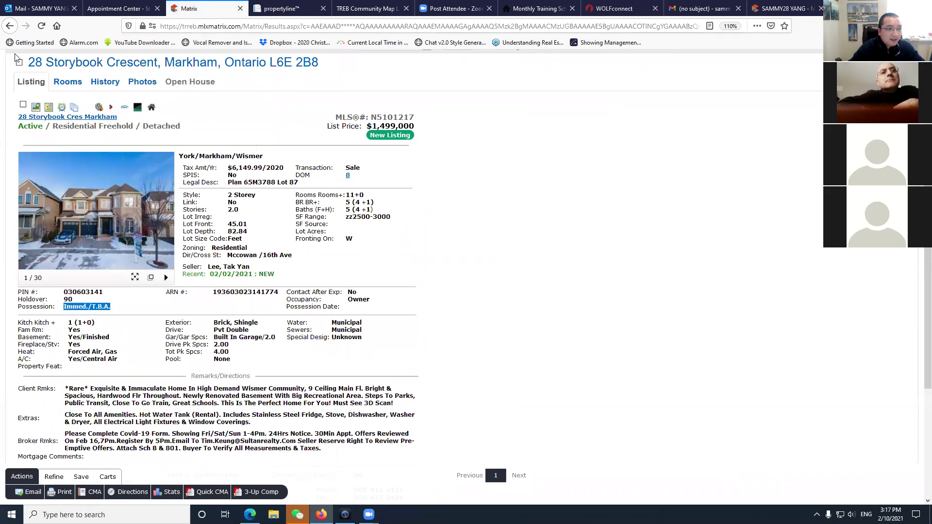
Post the reply note 'asap as you want' on the listing and return to My Matrix.
{"action": "left_click", "coordinate": [10, 26]}
{"action": "left_click", "coordinate": [83, 185]}
{"action": "type", "text": "asa"}
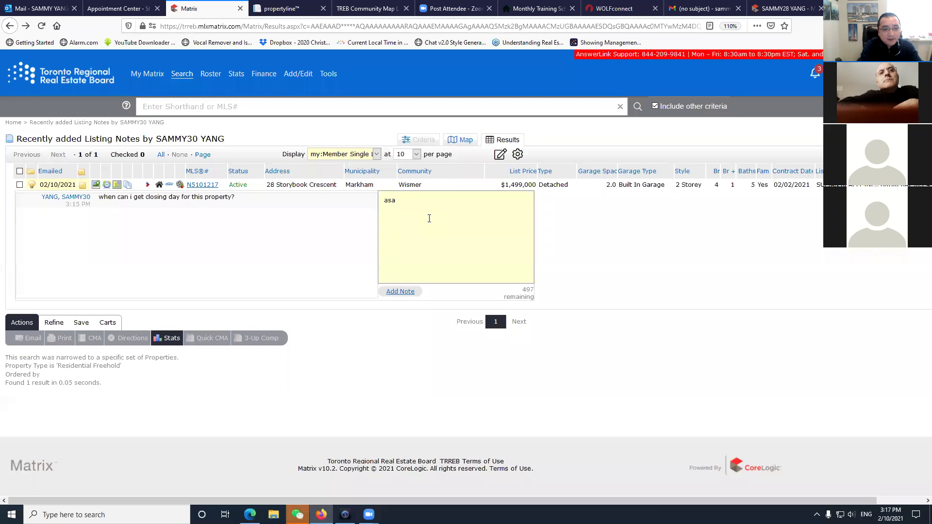
{"action": "type", "text": "p as your"}
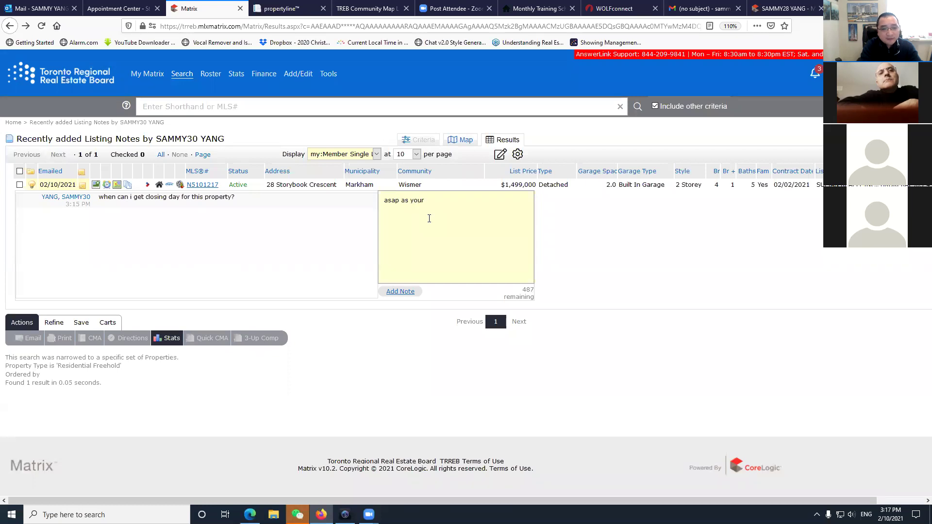
{"action": "left_click", "coordinate": [399, 292]}
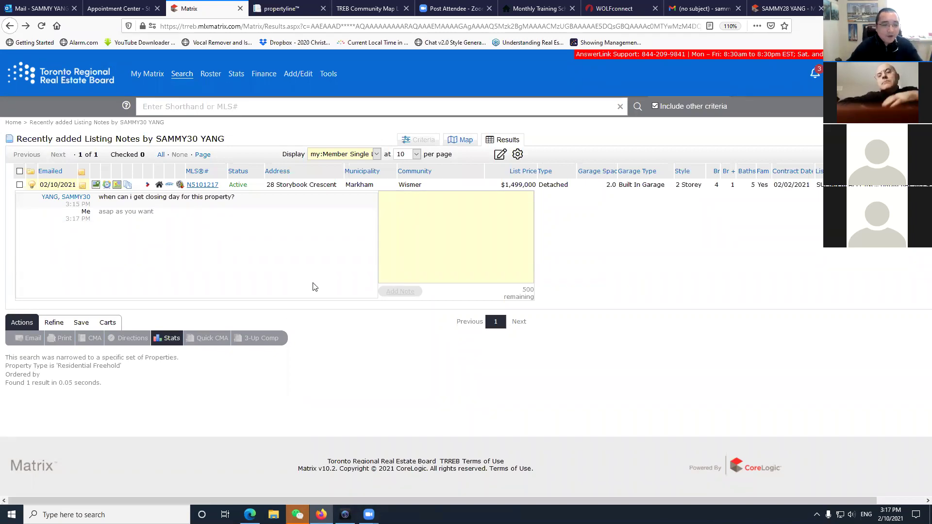
{"action": "left_click", "coordinate": [60, 83]}
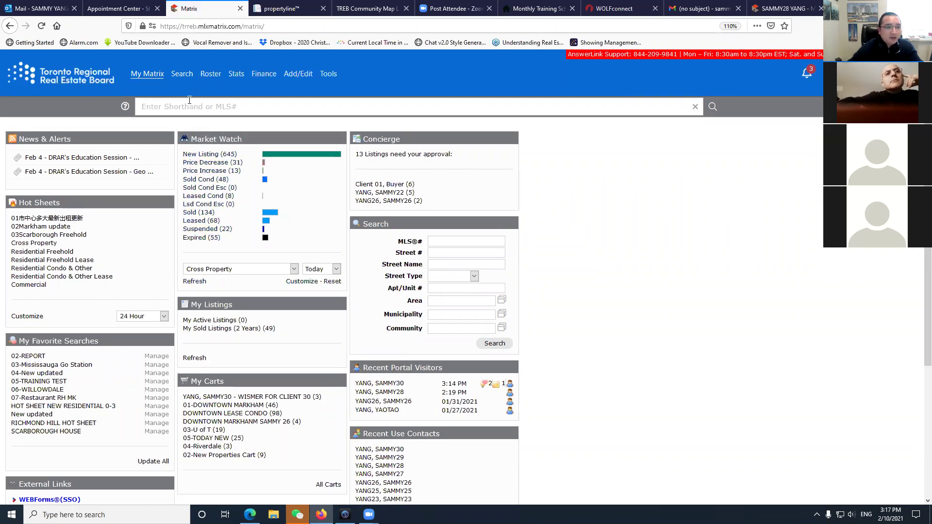
Start a Residential Condo & Other search from the Search menu.
{"action": "mouse_move", "coordinate": [177, 79]}
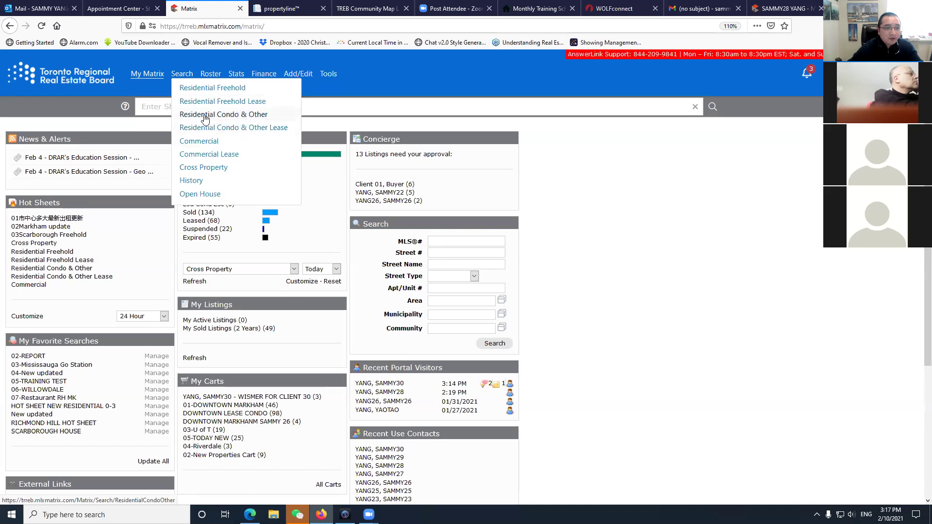
{"action": "left_click", "coordinate": [252, 116]}
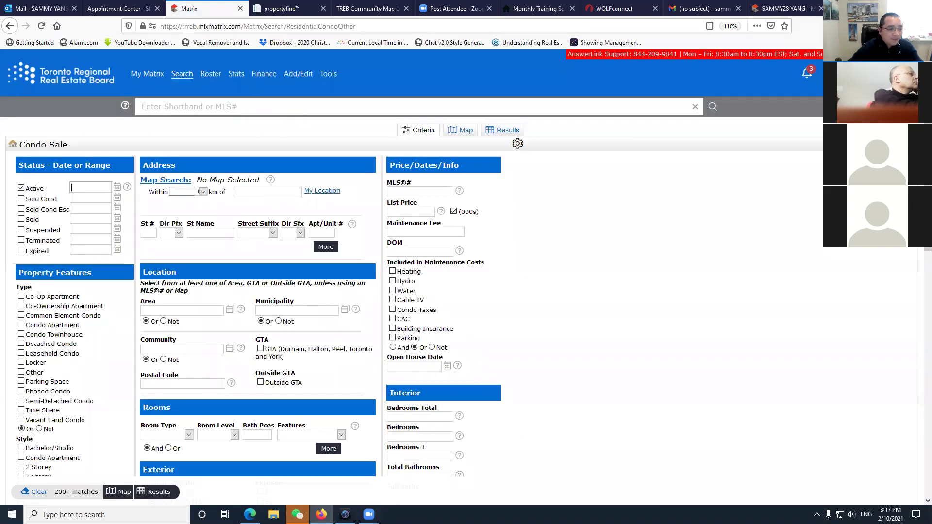
Limit the search to Condo Apartment type with a list price of 750- ($750K and up).
{"action": "left_click", "coordinate": [22, 327]}
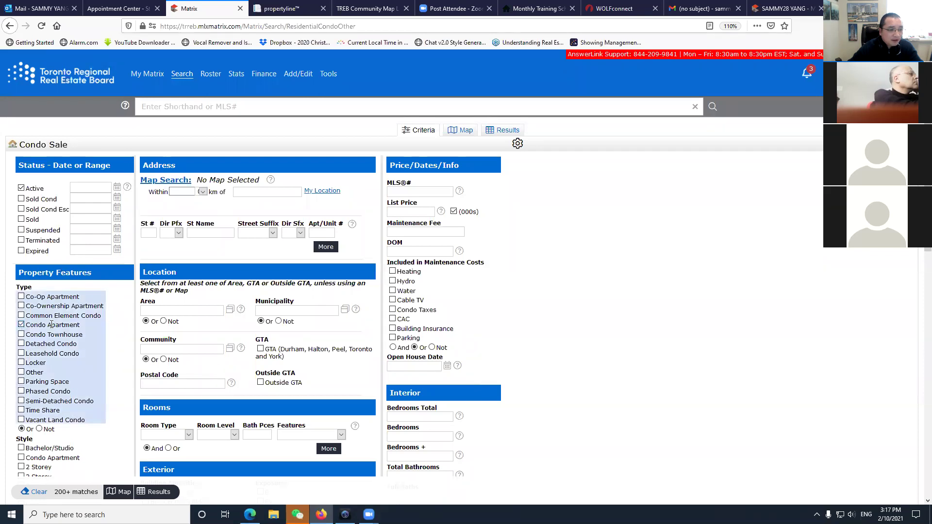
{"action": "scroll", "coordinate": [84, 328], "scroll_direction": "down", "scroll_amount": 3}
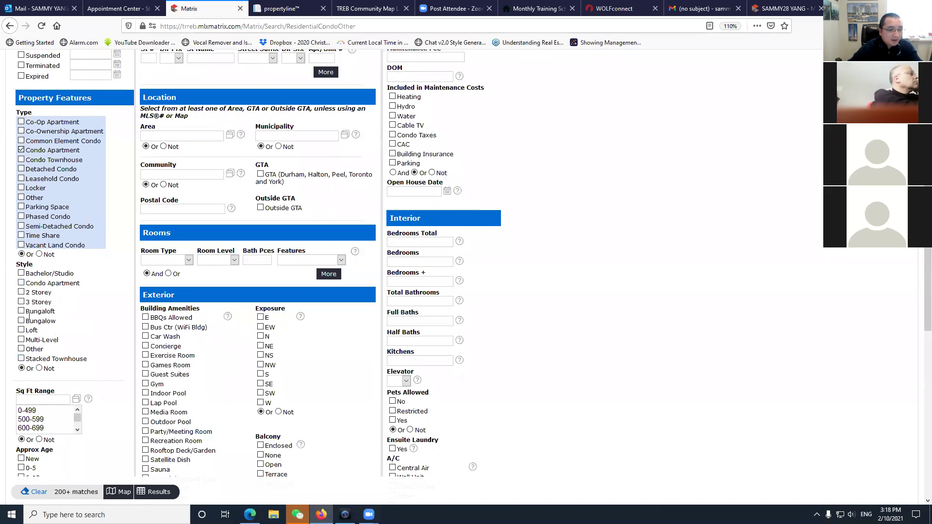
{"action": "scroll", "coordinate": [53, 333], "scroll_direction": "up", "scroll_amount": 3}
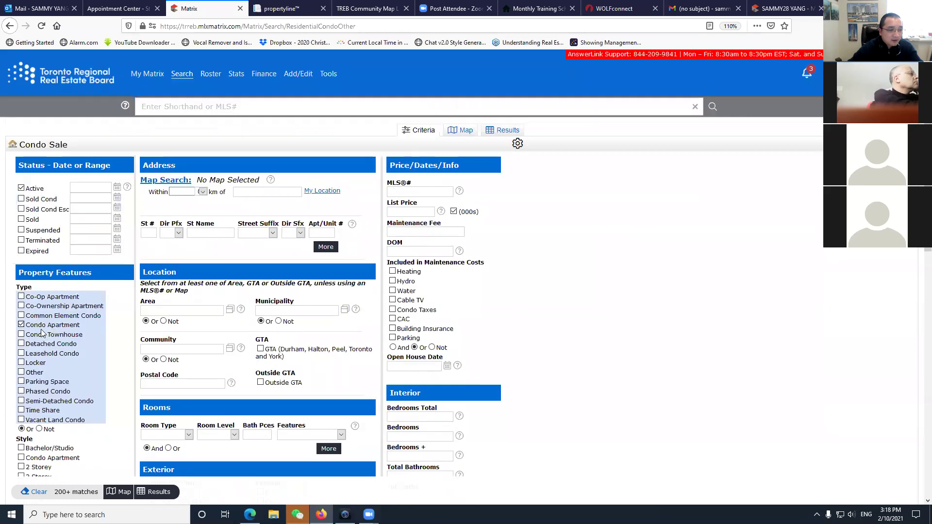
{"action": "scroll", "coordinate": [103, 320], "scroll_direction": "down", "scroll_amount": 3}
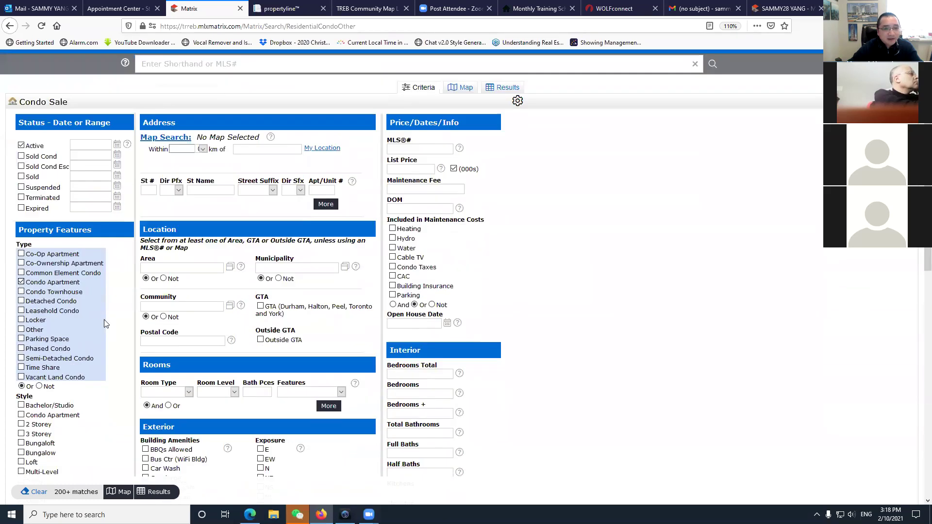
{"action": "scroll", "coordinate": [443, 352], "scroll_direction": "up", "scroll_amount": 2}
{"action": "scroll", "coordinate": [443, 355], "scroll_direction": "up", "scroll_amount": 1}
{"action": "left_click", "coordinate": [410, 212]}
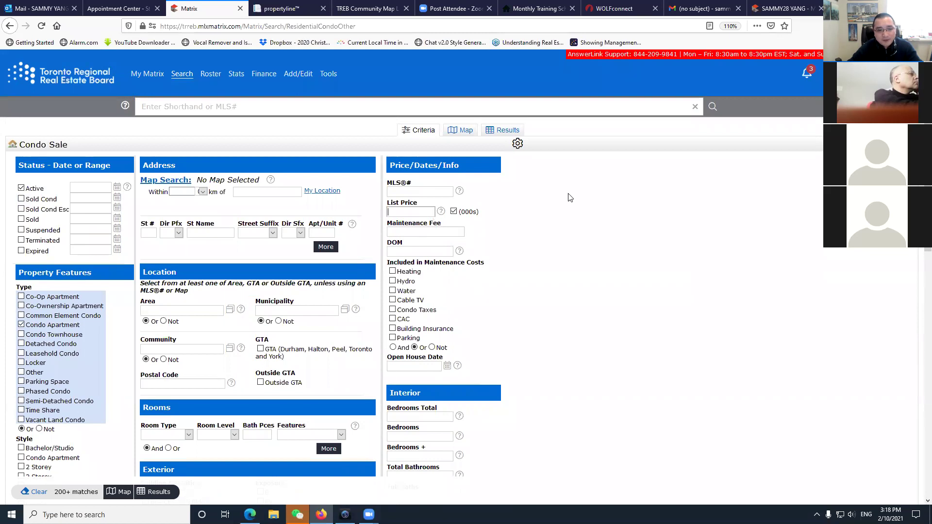
{"action": "type", "text": "6"}
{"action": "type", "text": "5"}
{"action": "key", "text": "BackSpace"}
{"action": "key", "text": "BackSpace"}
{"action": "type", "text": "750-"}
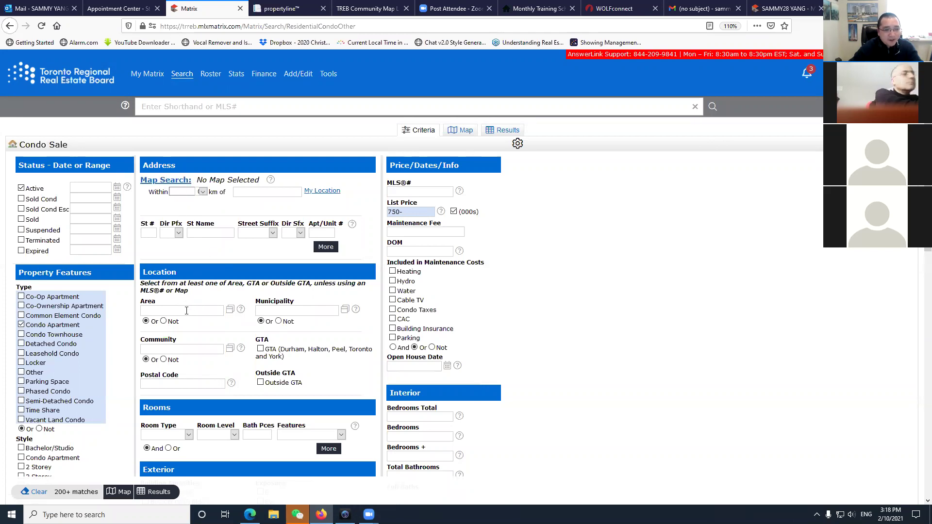
Try Toronto C07 and C14 as area criteria, clear them, and show results on the map.
{"action": "left_click", "coordinate": [209, 311]}
{"action": "type", "text": "t"}
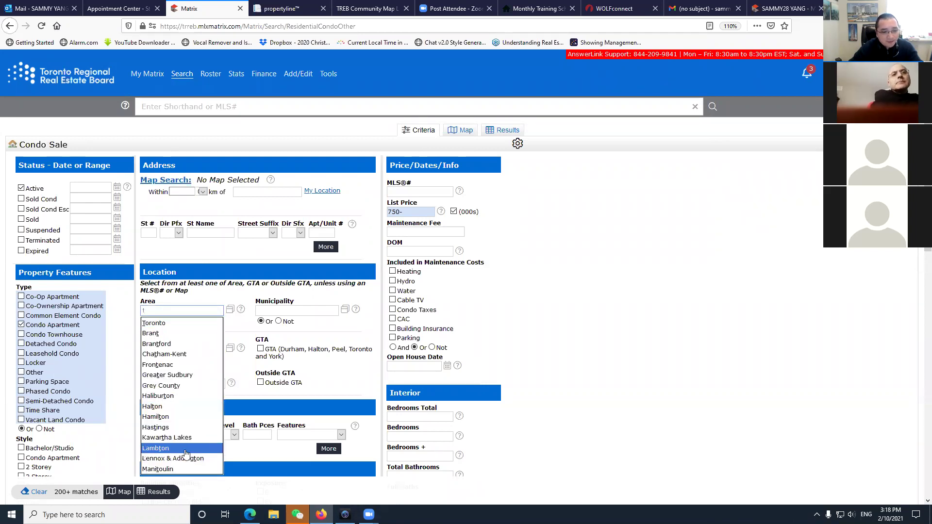
{"action": "left_click", "coordinate": [168, 326]}
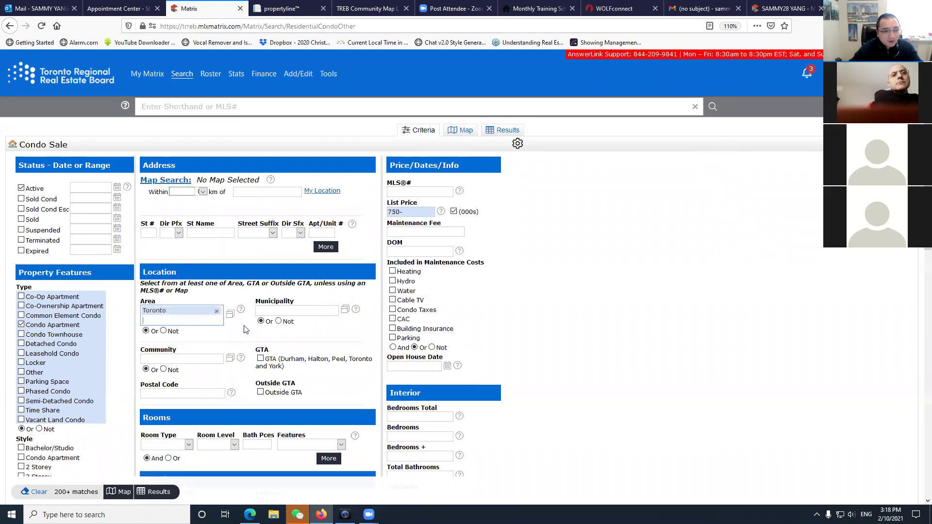
{"action": "left_click", "coordinate": [287, 313]}
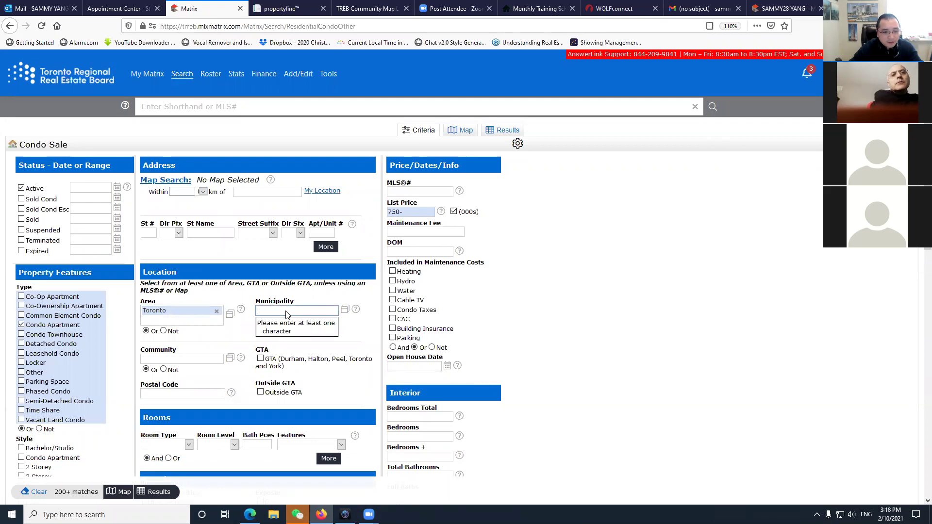
{"action": "type", "text": "c"}
{"action": "left_click", "coordinate": [306, 378]}
{"action": "type", "text": "c"}
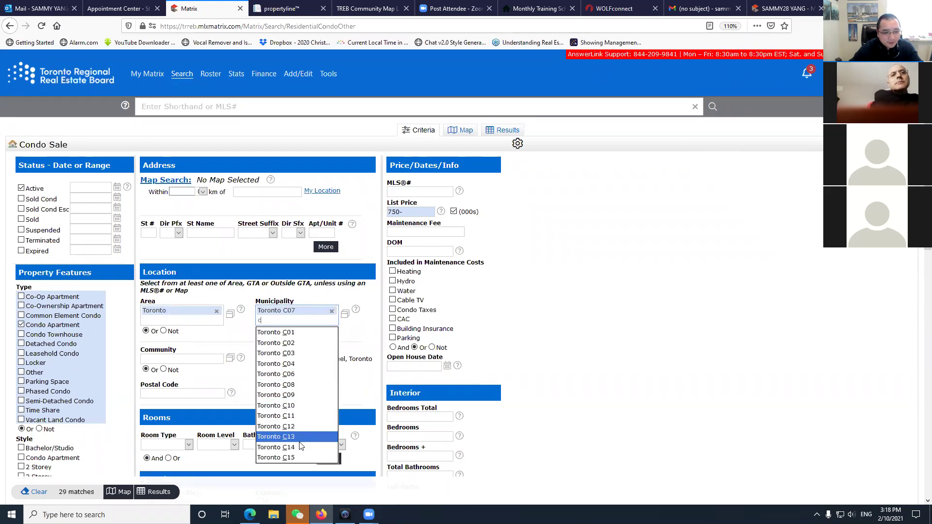
{"action": "left_click", "coordinate": [301, 447]}
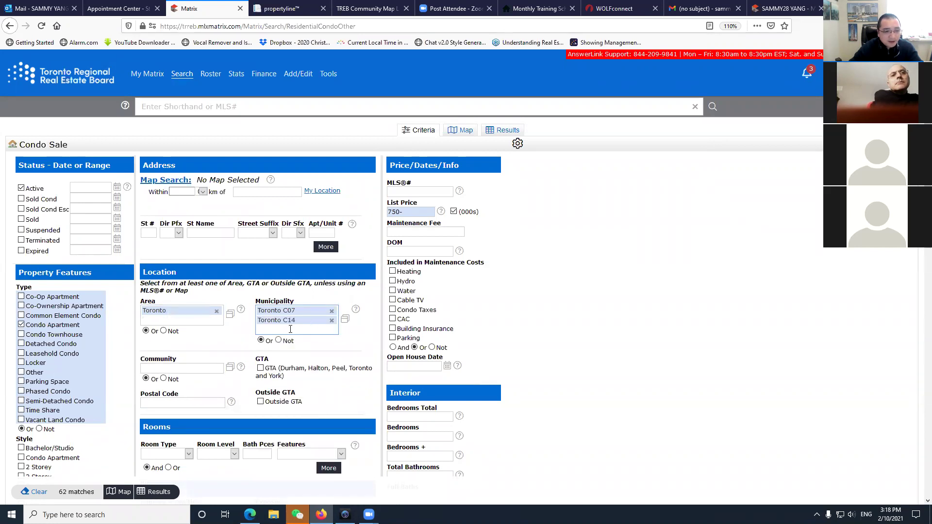
{"action": "left_click", "coordinate": [332, 320]}
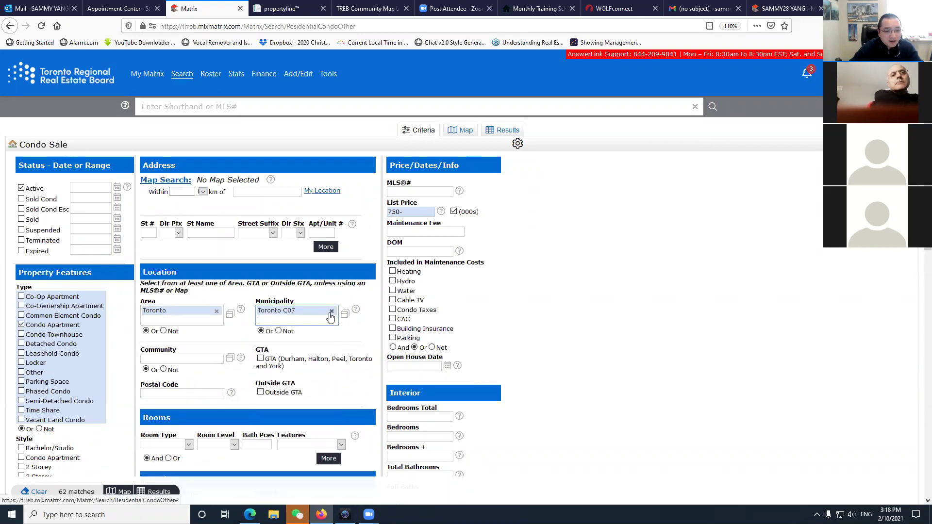
{"action": "left_click", "coordinate": [332, 310]}
{"action": "left_click", "coordinate": [217, 312]}
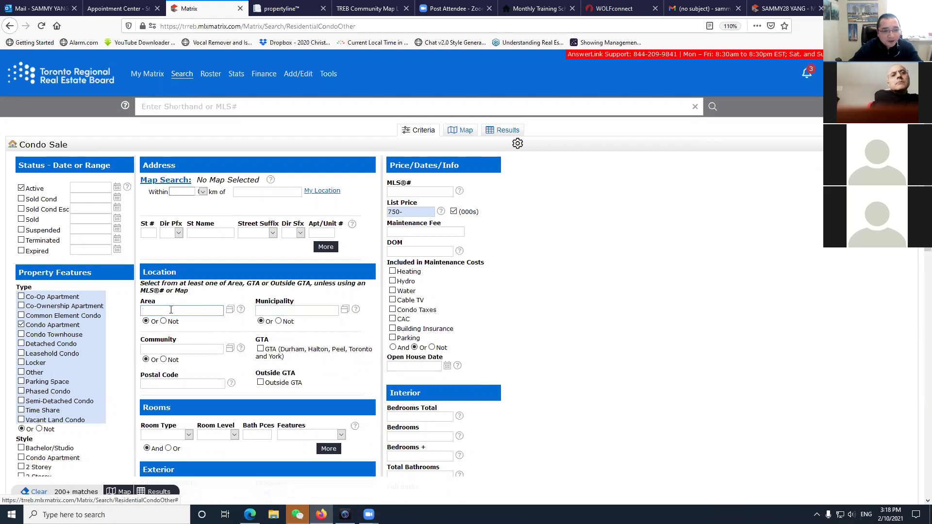
{"action": "left_click", "coordinate": [223, 287]}
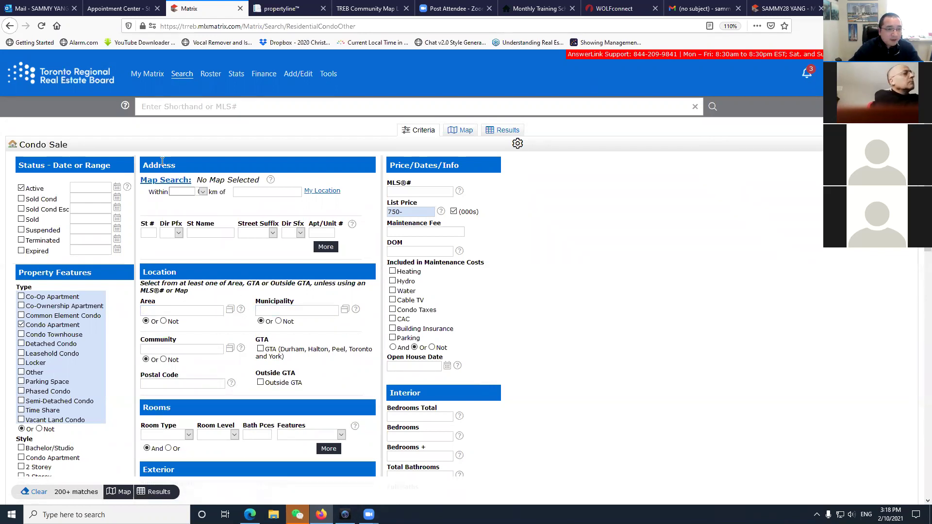
{"action": "left_click", "coordinate": [160, 186]}
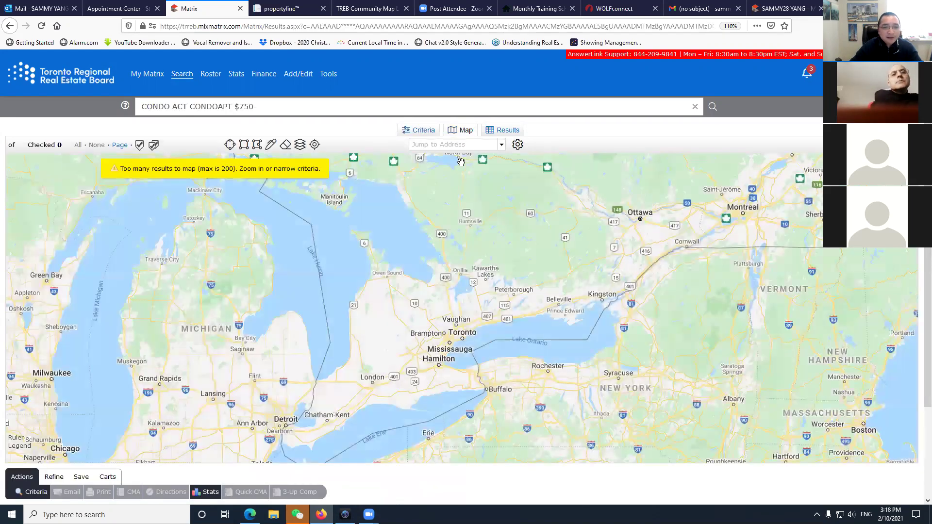
Jump the map to 'north york', then zoom in and pan to centre the Yonge listings.
{"action": "left_click", "coordinate": [466, 149]}
{"action": "type", "text": "no"}
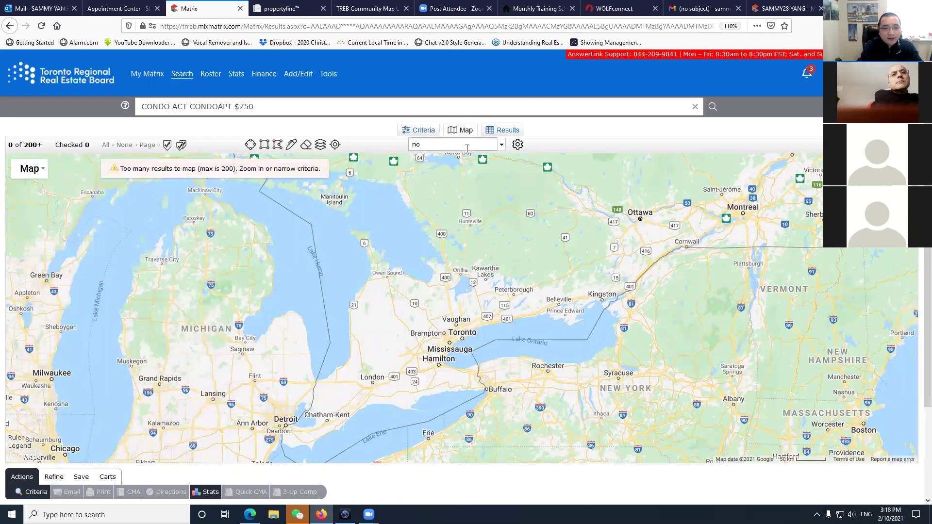
{"action": "type", "text": "rth york"}
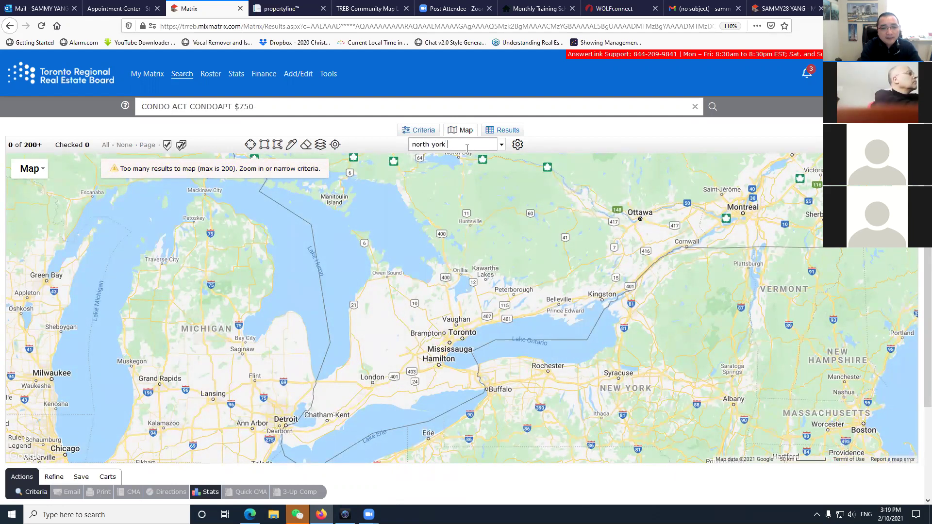
{"action": "key", "text": "Return"}
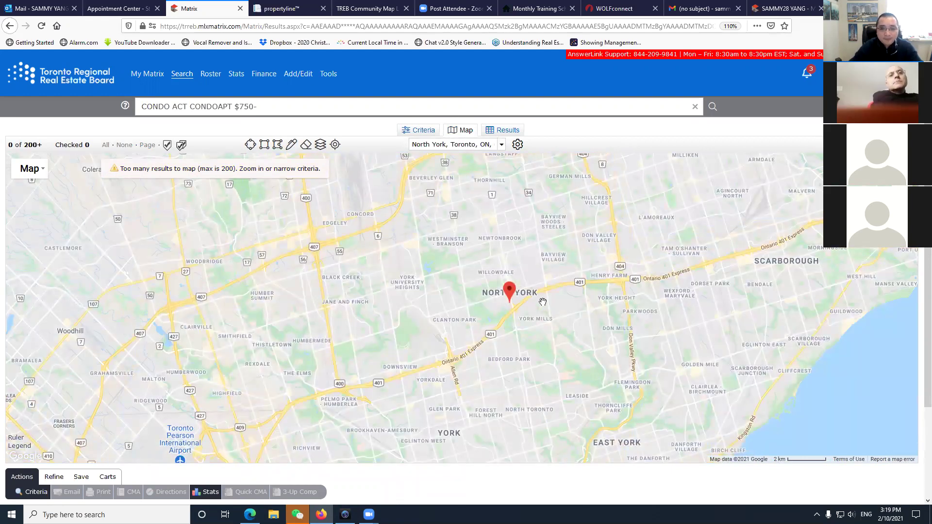
{"action": "scroll", "coordinate": [520, 310], "scroll_direction": "up", "scroll_amount": 1}
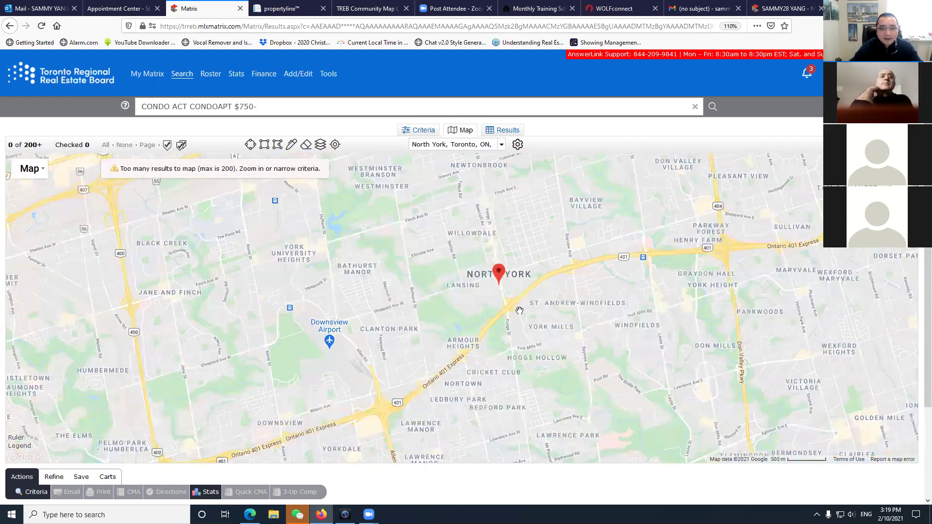
{"action": "scroll", "coordinate": [517, 306], "scroll_direction": "up", "scroll_amount": 1}
{"action": "left_click_drag", "start_coordinate": [475, 330], "coordinate": [423, 433]}
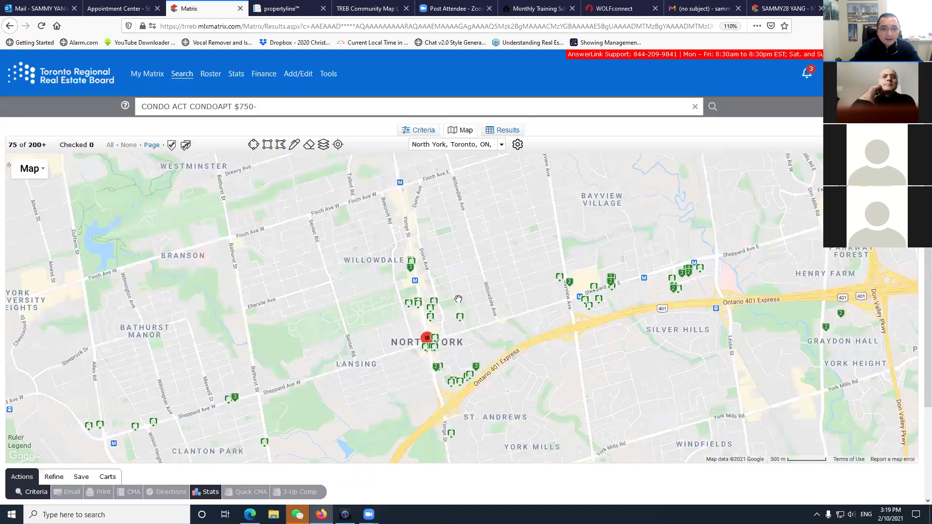
{"action": "left_click_drag", "start_coordinate": [437, 233], "coordinate": [408, 246]}
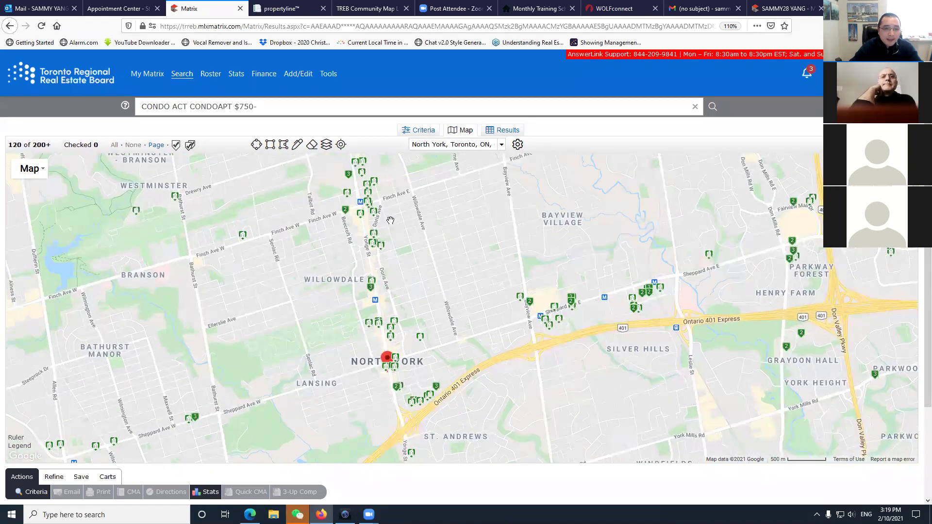
{"action": "mouse_move", "coordinate": [361, 217]}
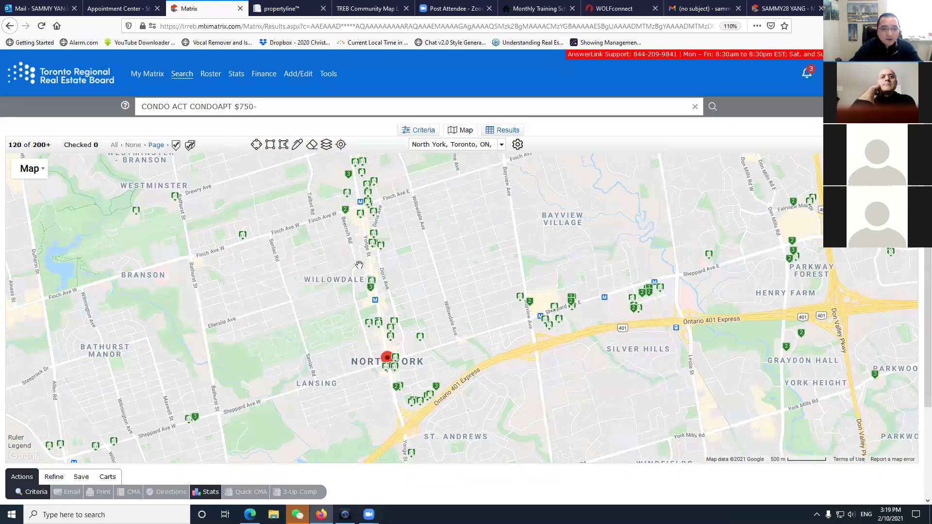
Draw a trial radius circle around Yonge and Finch, then delete it.
{"action": "left_click", "coordinate": [284, 144]}
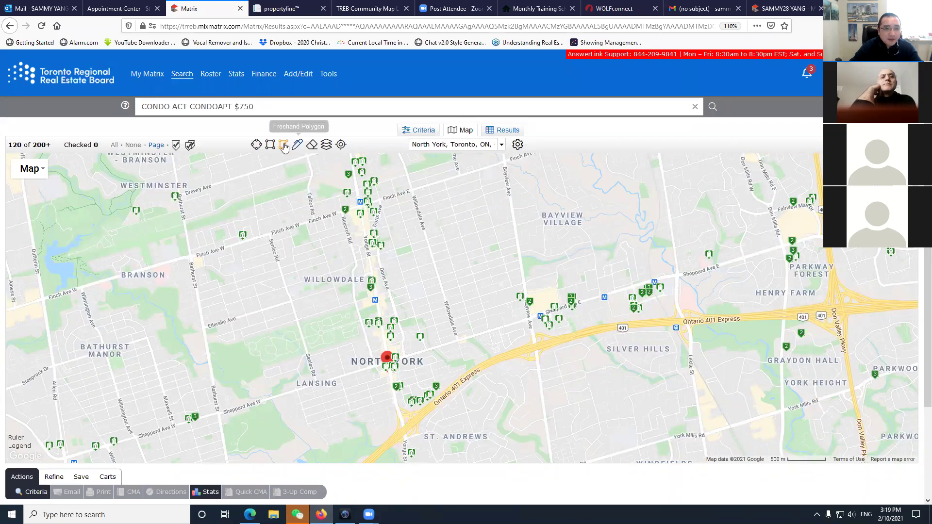
{"action": "left_click", "coordinate": [255, 144]}
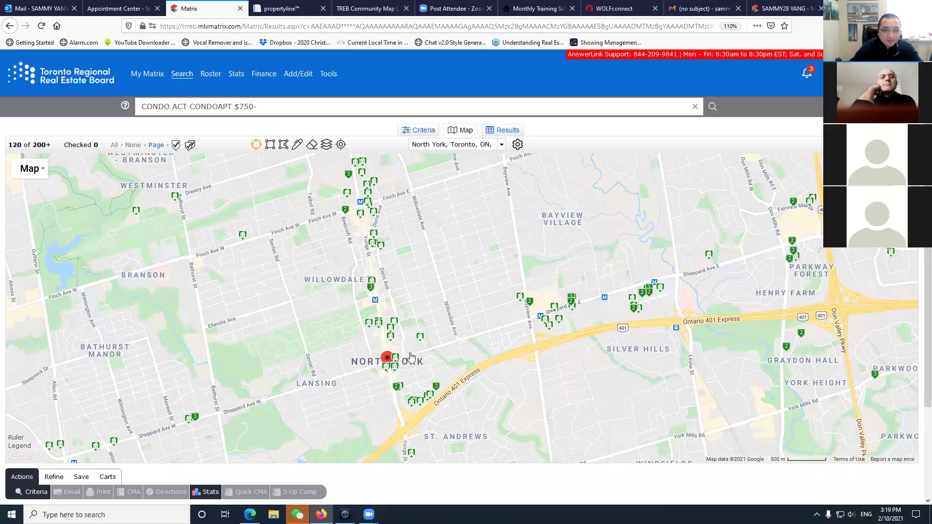
{"action": "scroll", "coordinate": [410, 357], "scroll_direction": "down", "scroll_amount": 1}
{"action": "scroll", "coordinate": [399, 347], "scroll_direction": "up", "scroll_amount": 1}
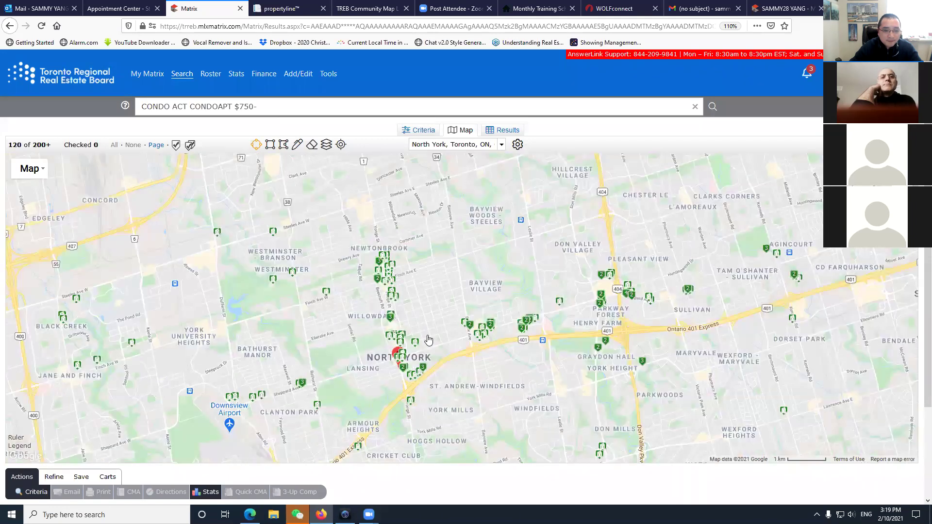
{"action": "left_click_drag", "start_coordinate": [392, 323], "coordinate": [404, 283]}
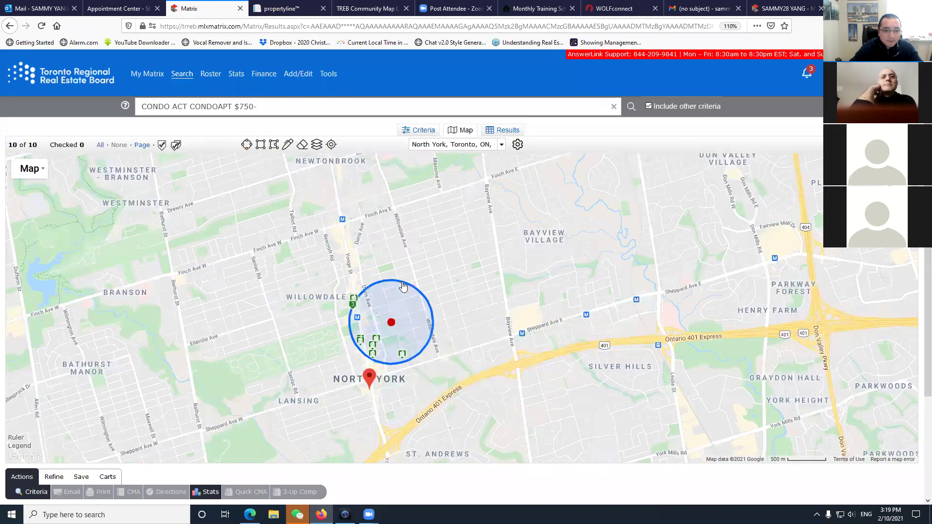
{"action": "left_click", "coordinate": [392, 324]}
{"action": "left_click", "coordinate": [362, 287]}
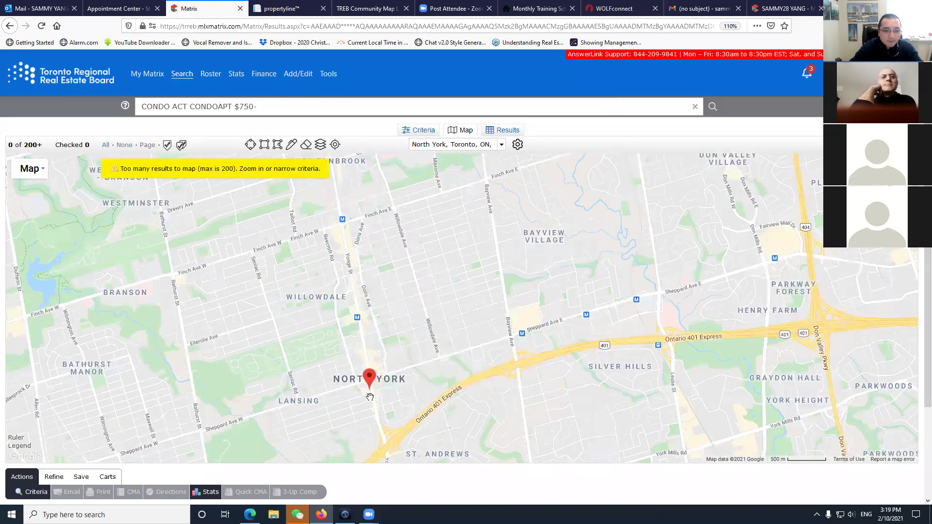
Draw a 0.81 km radius around Yonge and Sheppard and go to the Criteria tab.
{"action": "mouse_move", "coordinate": [369, 390]}
{"action": "scroll", "coordinate": [369, 389], "scroll_direction": "down", "scroll_amount": 1}
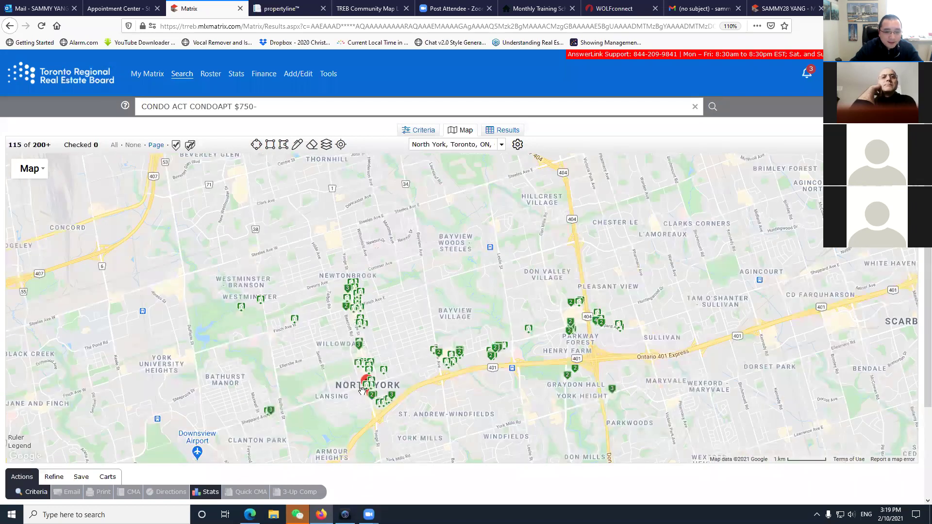
{"action": "scroll", "coordinate": [362, 390], "scroll_direction": "up", "scroll_amount": 2}
{"action": "mouse_move", "coordinate": [377, 367]}
{"action": "left_mouse_down"}
{"action": "mouse_move", "coordinate": [411, 371]}
{"action": "mouse_move", "coordinate": [317, 283]}
{"action": "mouse_move", "coordinate": [318, 248]}
{"action": "mouse_move", "coordinate": [401, 284]}
{"action": "mouse_move", "coordinate": [450, 289]}
{"action": "left_mouse_up"}
{"action": "left_click", "coordinate": [253, 144]}
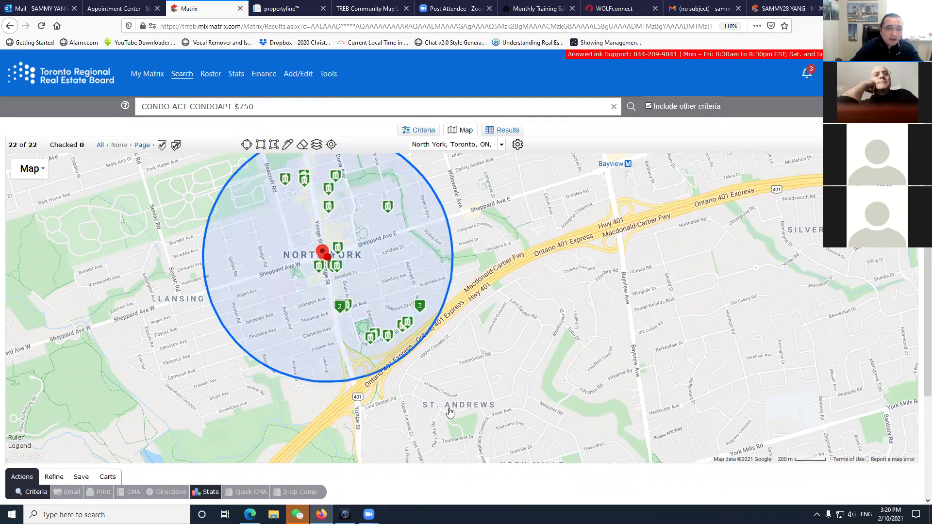
{"action": "mouse_move", "coordinate": [331, 275]}
{"action": "left_click", "coordinate": [364, 259]}
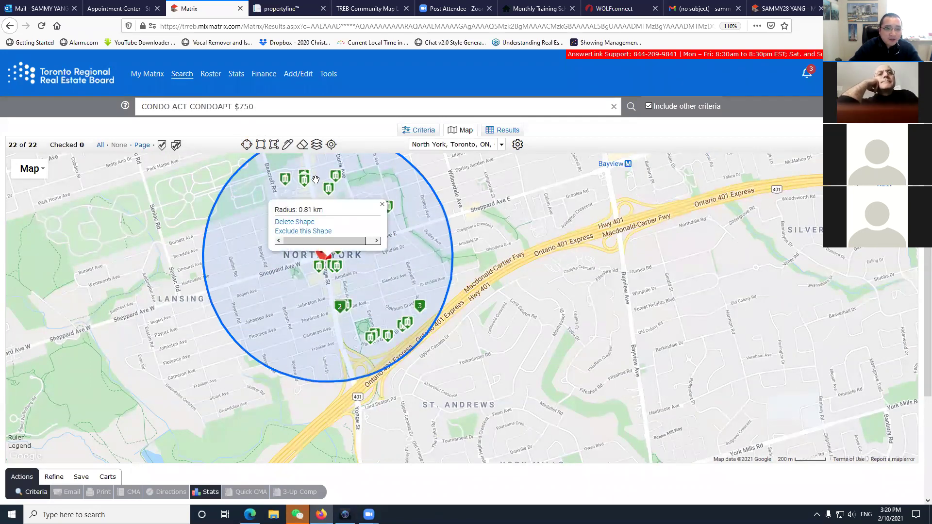
{"action": "left_click", "coordinate": [364, 258]}
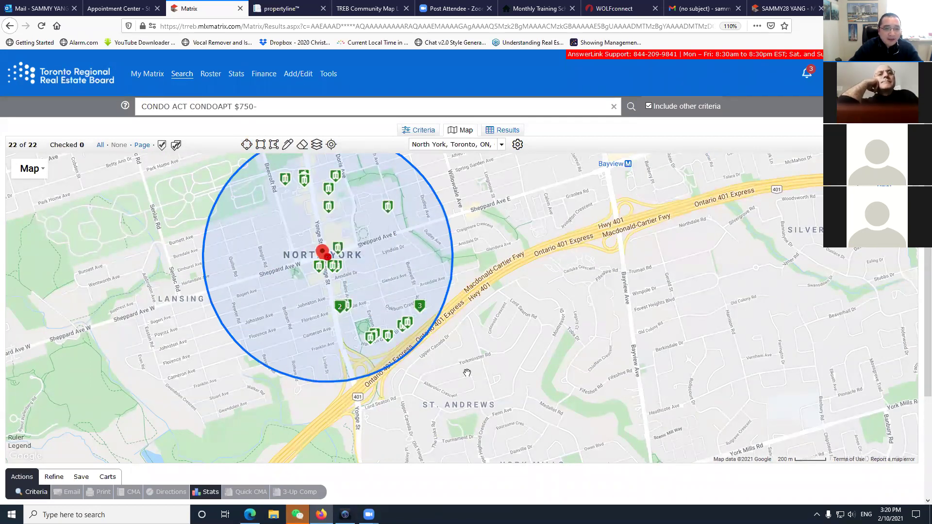
{"action": "left_click", "coordinate": [421, 132]}
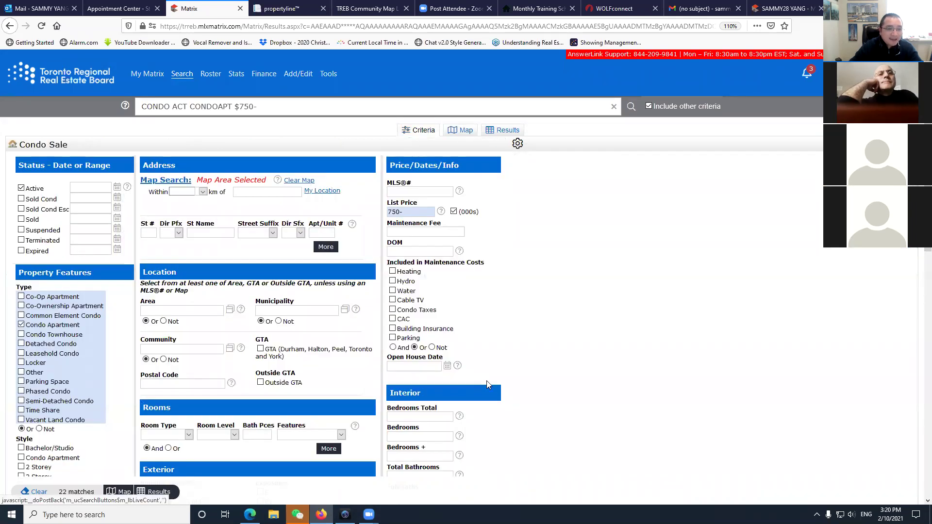
Enter 2 or fewer bedrooms, 2+ total bathrooms and 1 garage parking space, then view Results.
{"action": "scroll", "coordinate": [646, 394], "scroll_direction": "down", "scroll_amount": 5}
{"action": "left_click", "coordinate": [421, 205]}
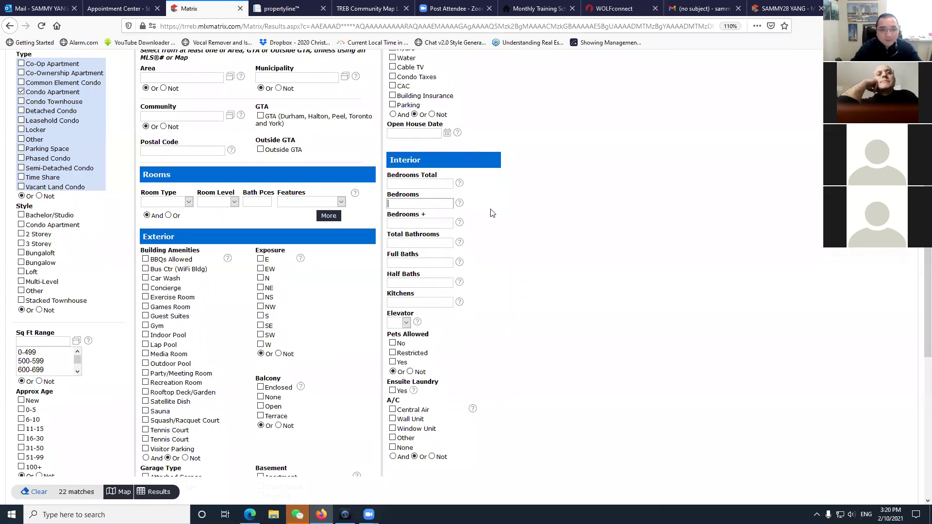
{"action": "type", "text": "2-"}
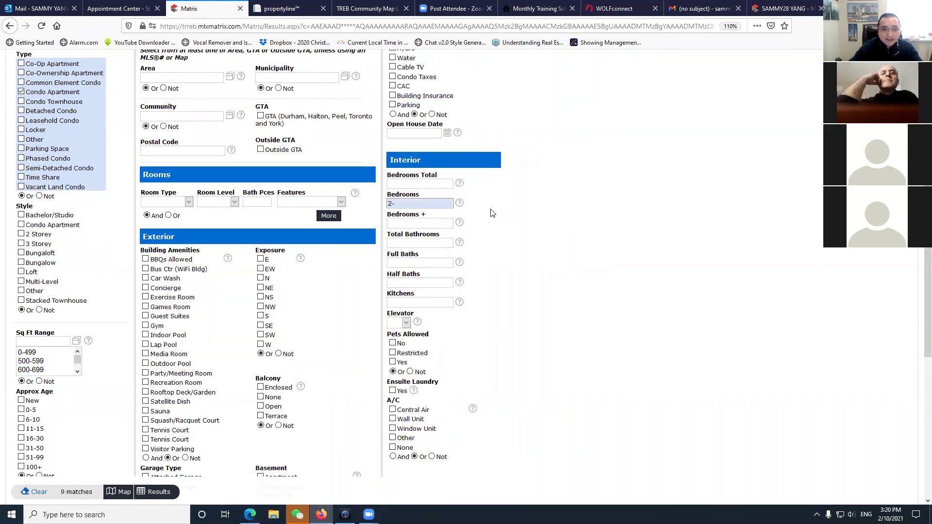
{"action": "left_click", "coordinate": [414, 244]}
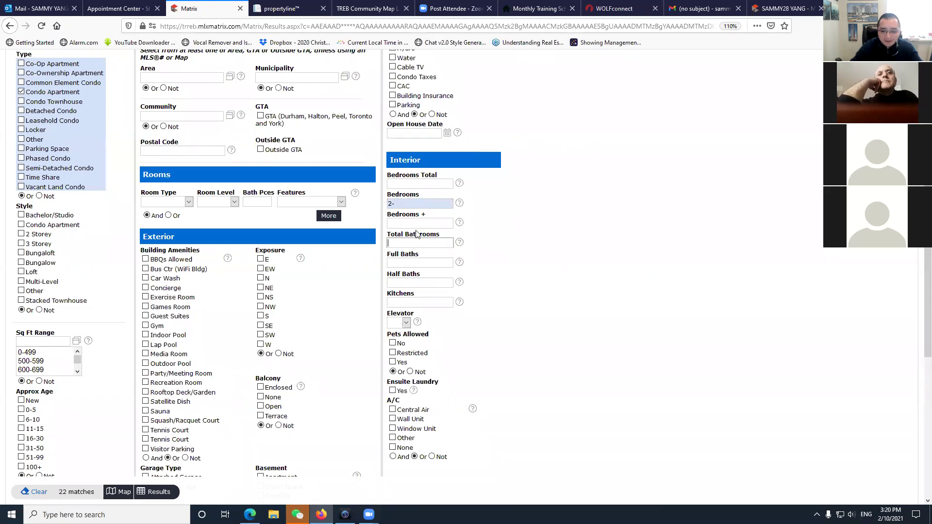
{"action": "type", "text": "2"}
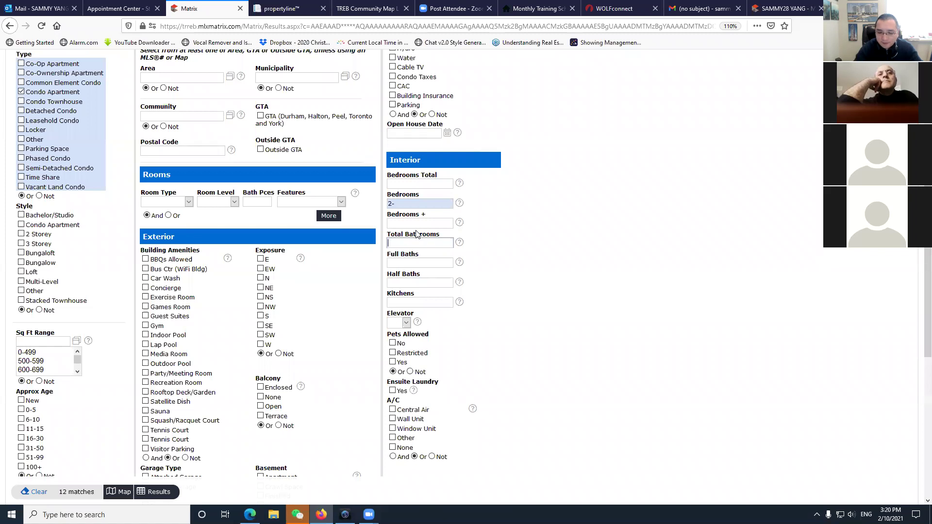
{"action": "type", "text": "+"}
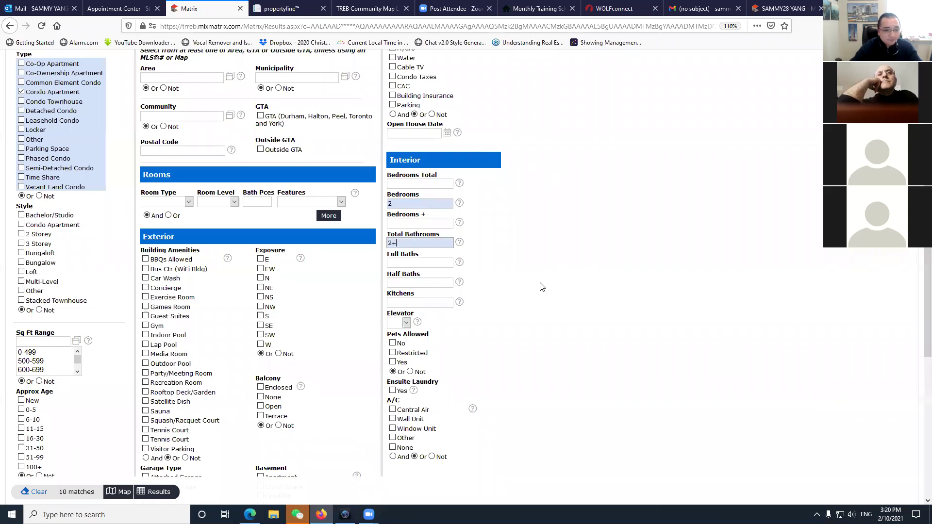
{"action": "scroll", "coordinate": [497, 352], "scroll_direction": "down", "scroll_amount": 2}
{"action": "scroll", "coordinate": [497, 352], "scroll_direction": "down", "scroll_amount": 5}
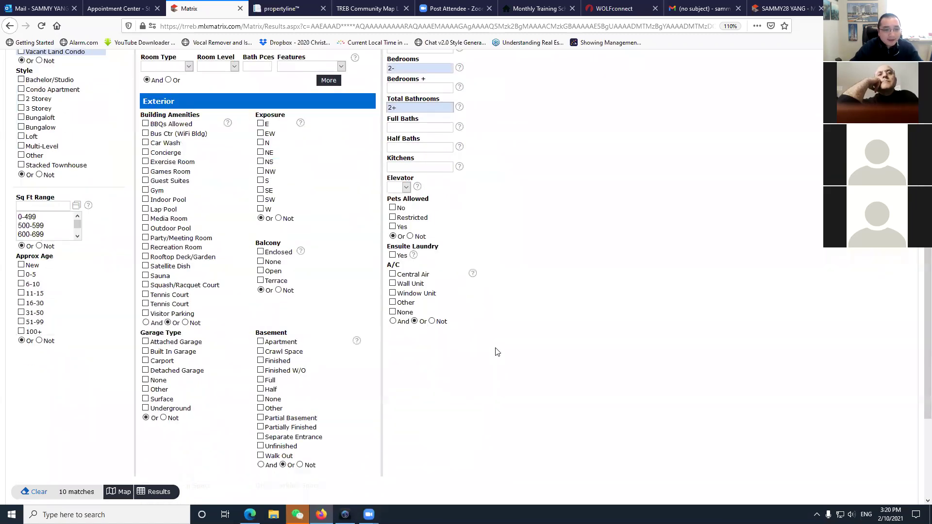
{"action": "left_click", "coordinate": [207, 323]}
{"action": "type", "text": "1"}
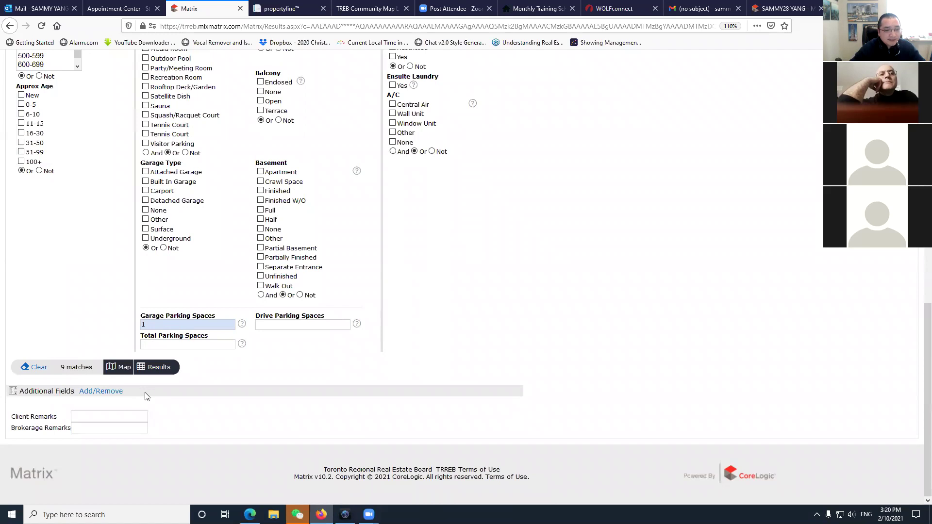
{"action": "left_click", "coordinate": [157, 369]}
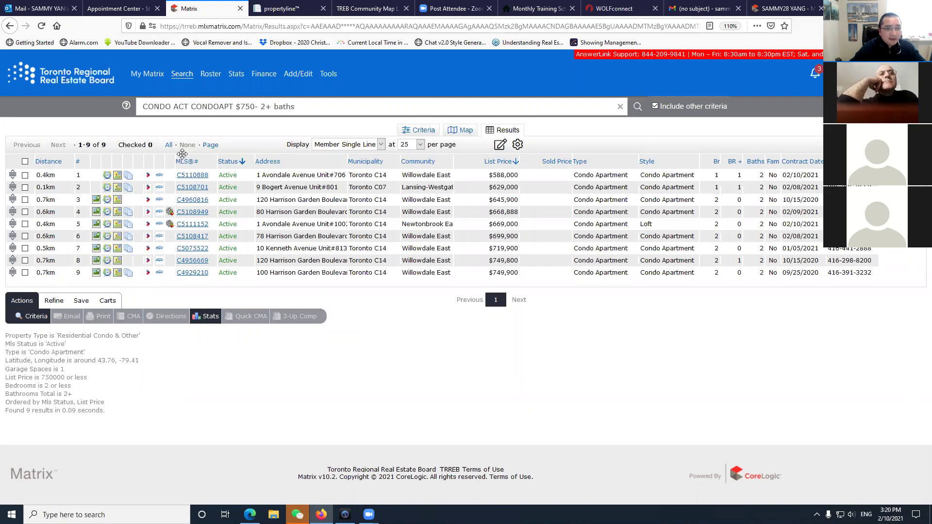
Sort the nine results by distance nearest-first, select all, and choose Save > New Auto Email.
{"action": "left_click", "coordinate": [47, 163]}
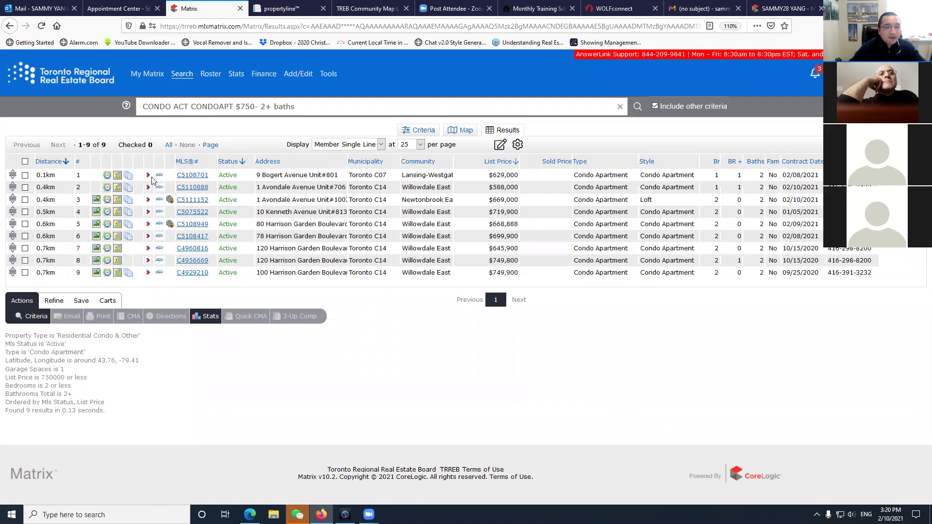
{"action": "left_click", "coordinate": [47, 163]}
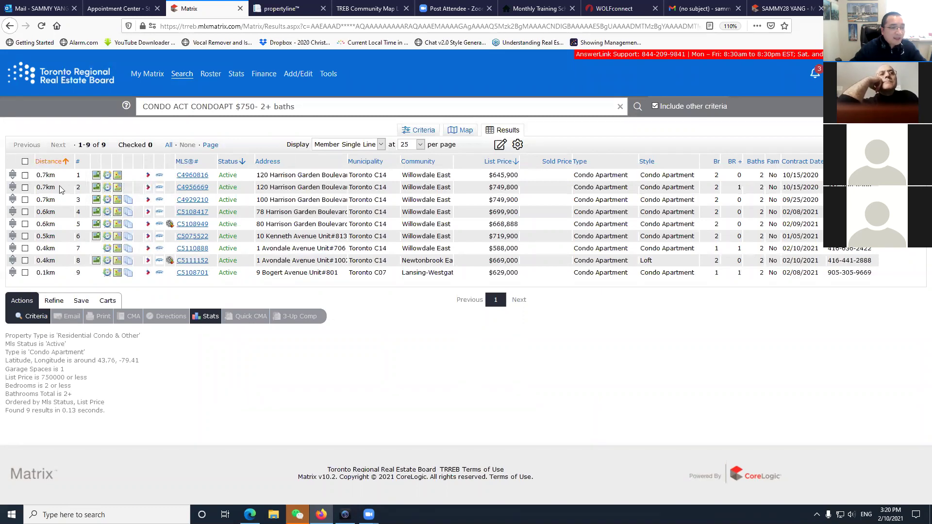
{"action": "left_click", "coordinate": [47, 164]}
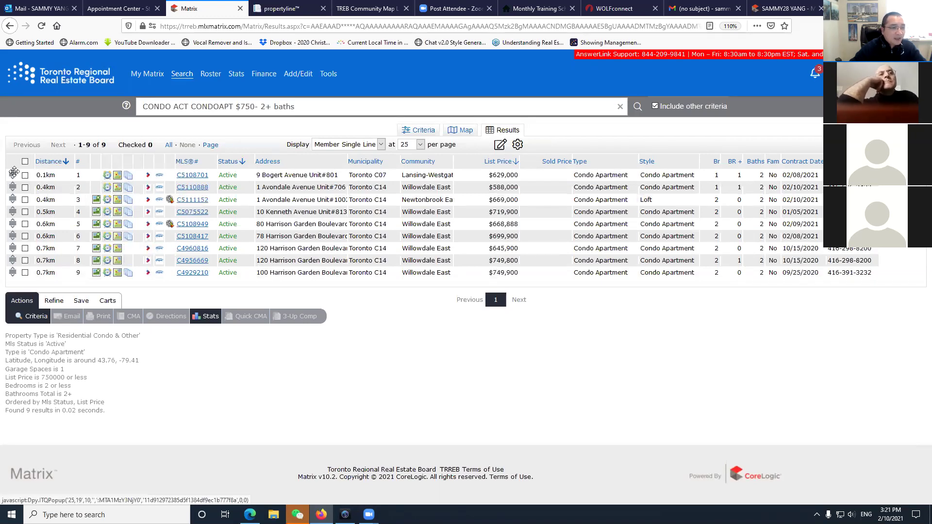
{"action": "left_click", "coordinate": [25, 161]}
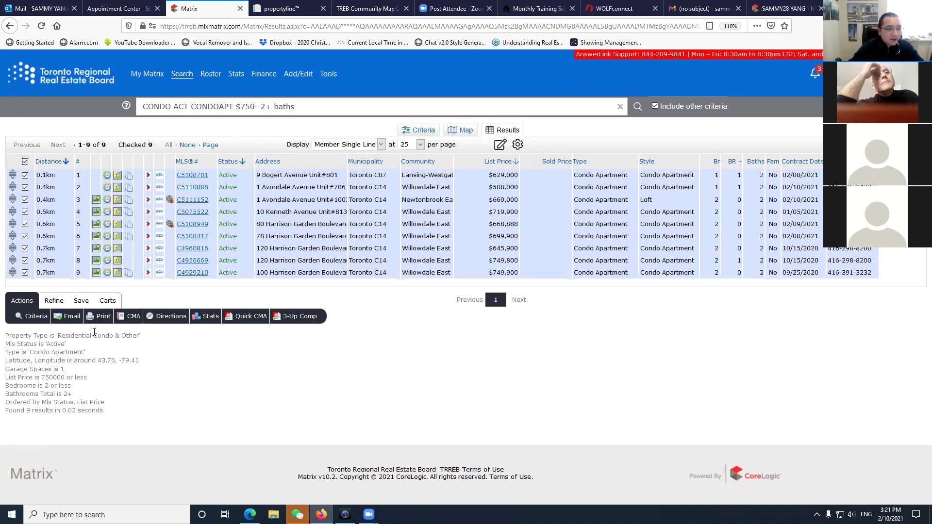
{"action": "left_click", "coordinate": [81, 301]}
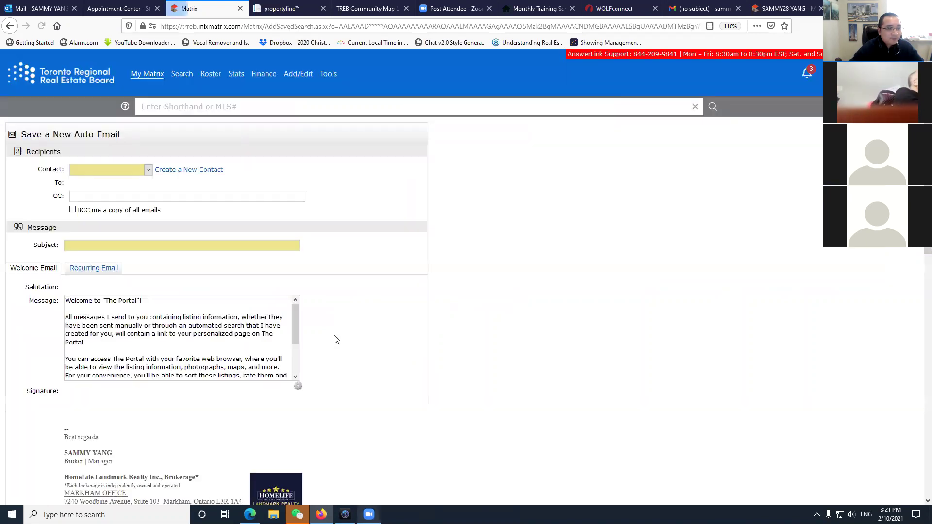
Use Create a New Contact to enter the contact's first name, last name and e-mail, then save.
{"action": "left_click", "coordinate": [161, 173]}
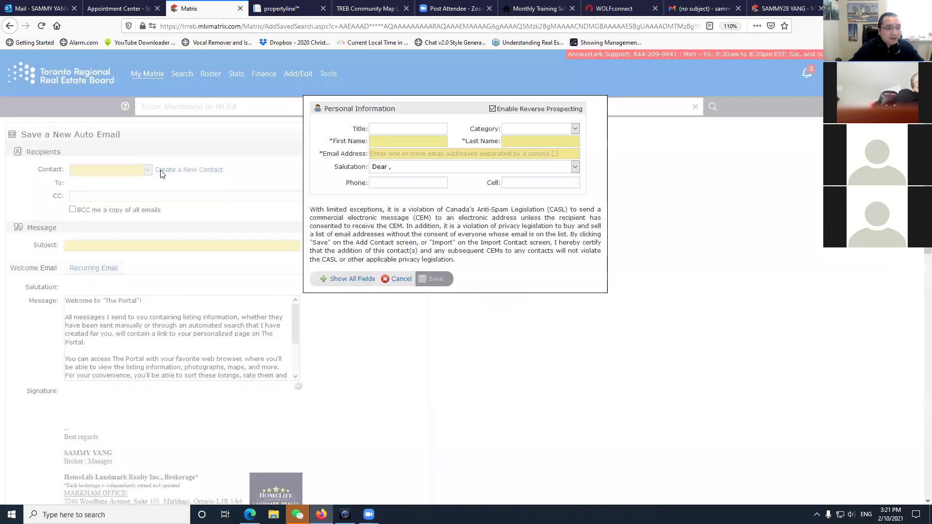
{"action": "left_click", "coordinate": [386, 145]}
{"action": "type", "text": "sam"}
{"action": "key", "text": "BackSpace"}
{"action": "key", "text": "BackSpace"}
{"action": "key", "text": "BackSpace"}
{"action": "type", "text": "SAMMY"}
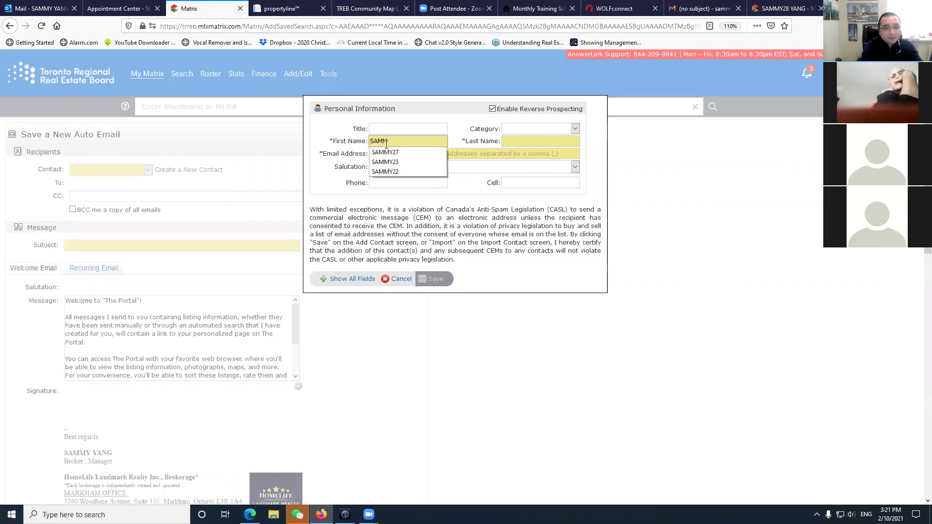
{"action": "type", "text": "31"}
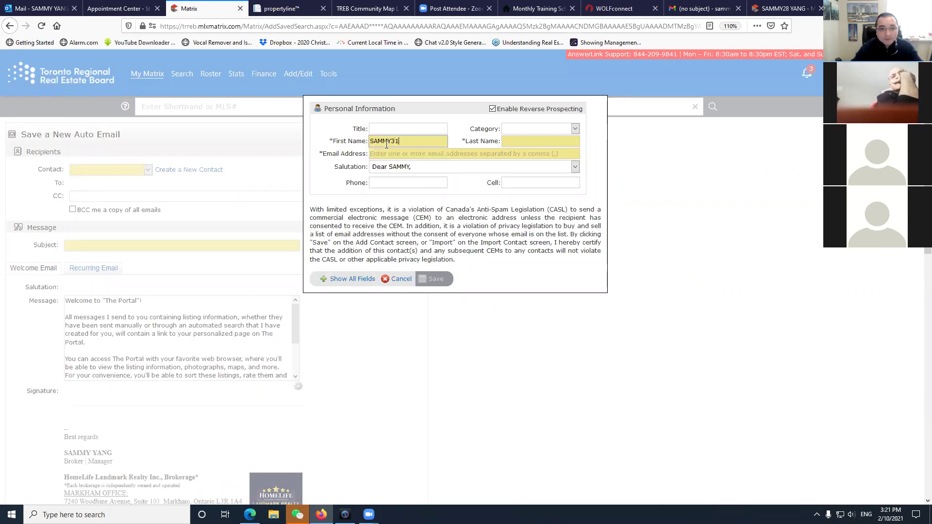
{"action": "left_click", "coordinate": [518, 142]}
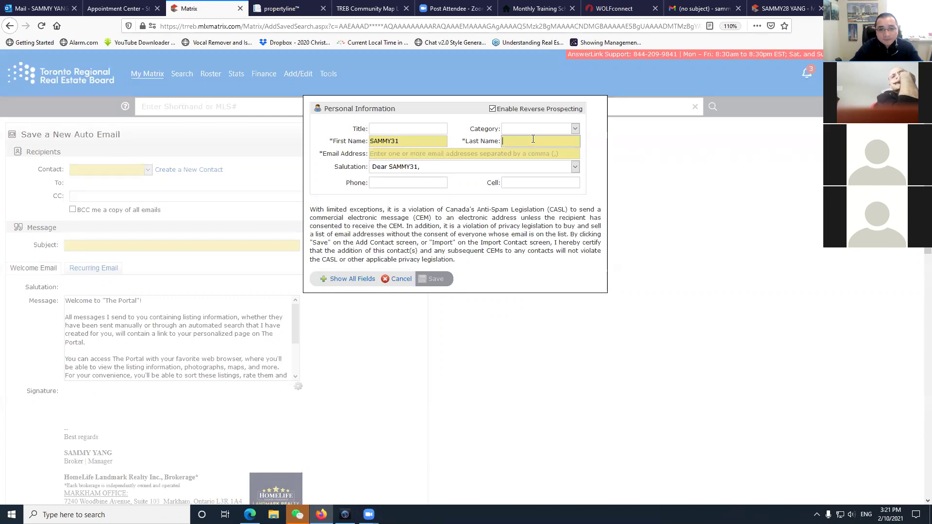
{"action": "type", "text": "Y"}
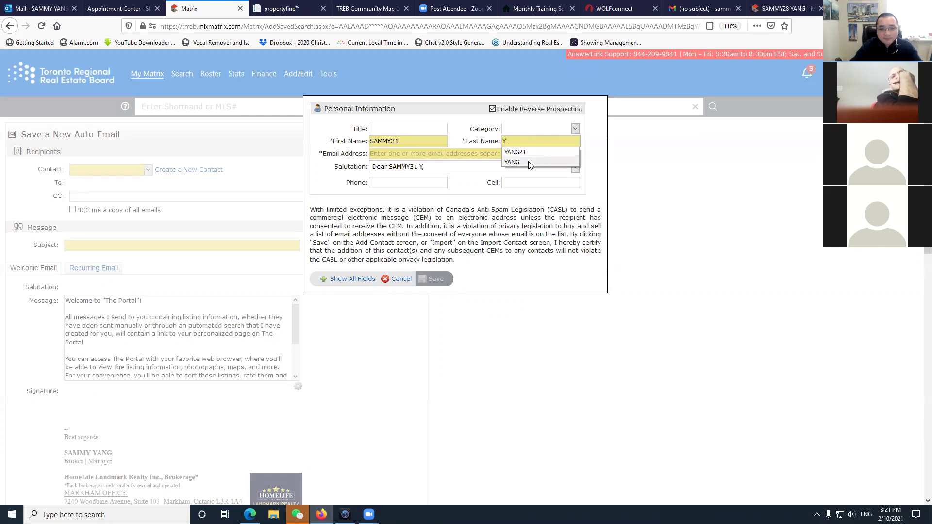
{"action": "left_click", "coordinate": [527, 163]}
{"action": "left_click", "coordinate": [436, 154]}
{"action": "left_click", "coordinate": [437, 166]}
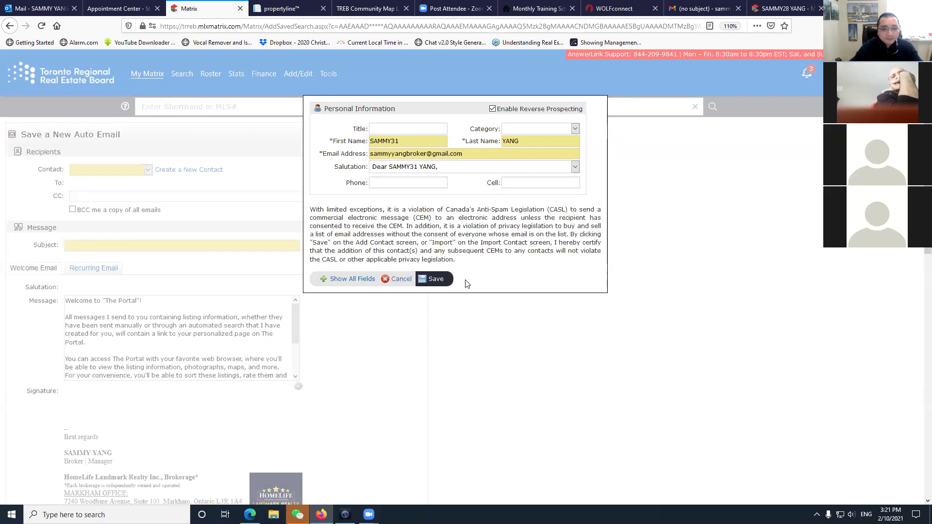
{"action": "left_click", "coordinate": [435, 278]}
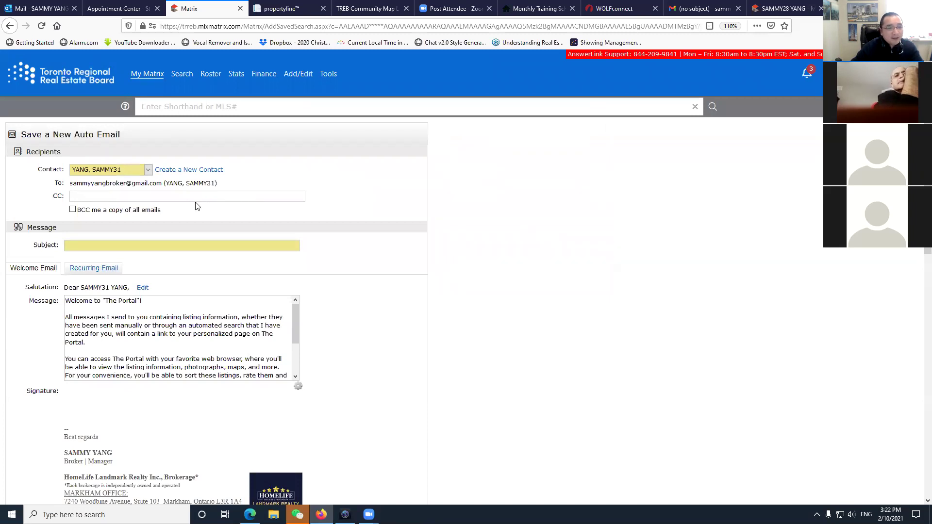
Give the auto email the subject 'YONGE AND SHEPPARD', schedule it ASAP, and save it.
{"action": "scroll", "coordinate": [124, 219], "scroll_direction": "down", "scroll_amount": 2}
{"action": "left_click", "coordinate": [180, 186]}
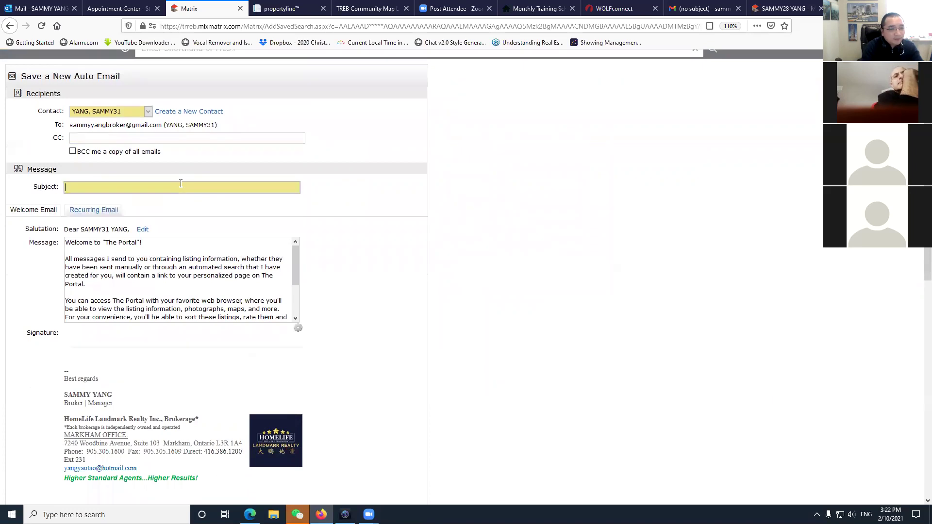
{"action": "type", "text": "YONGE"}
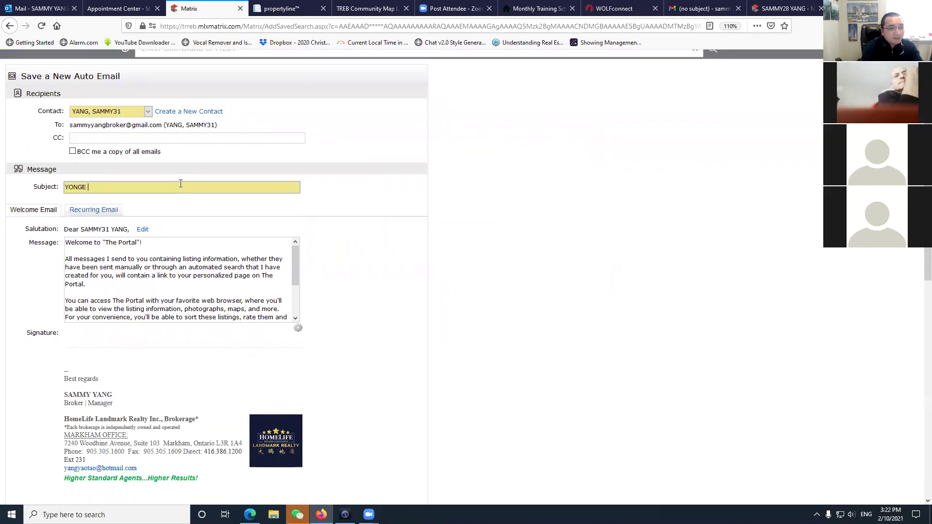
{"action": "type", "text": " AND SHEPPARD"}
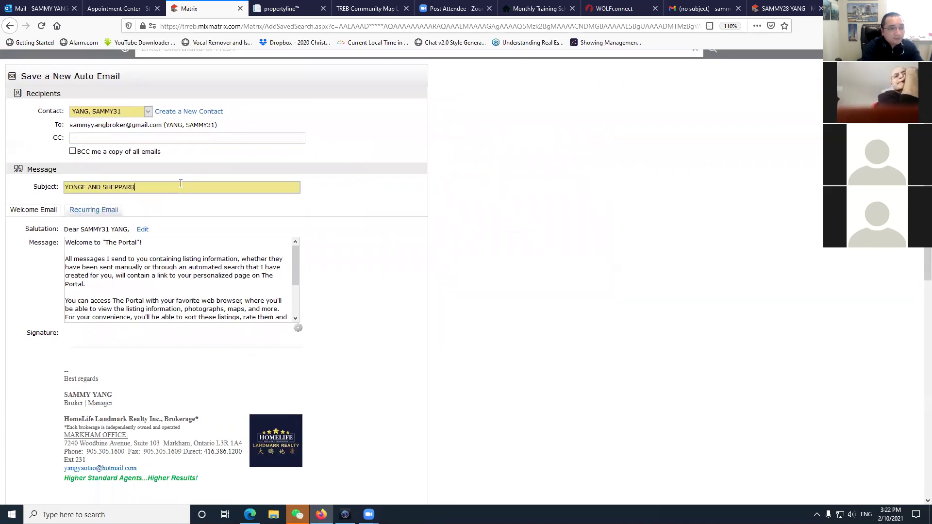
{"action": "scroll", "coordinate": [75, 309], "scroll_direction": "down", "scroll_amount": 2}
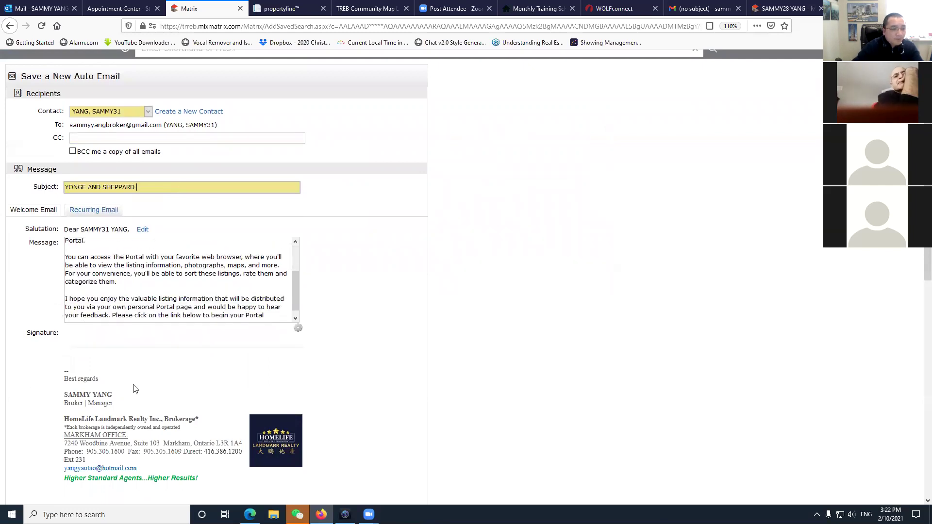
{"action": "scroll", "coordinate": [260, 371], "scroll_direction": "down", "scroll_amount": 4}
{"action": "scroll", "coordinate": [325, 319], "scroll_direction": "down", "scroll_amount": 4}
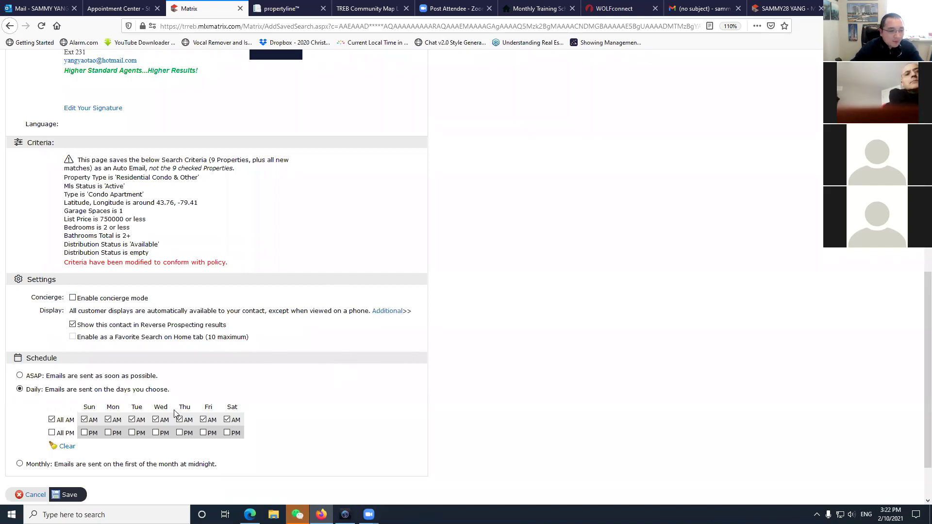
{"action": "scroll", "coordinate": [175, 413], "scroll_direction": "down", "scroll_amount": 2}
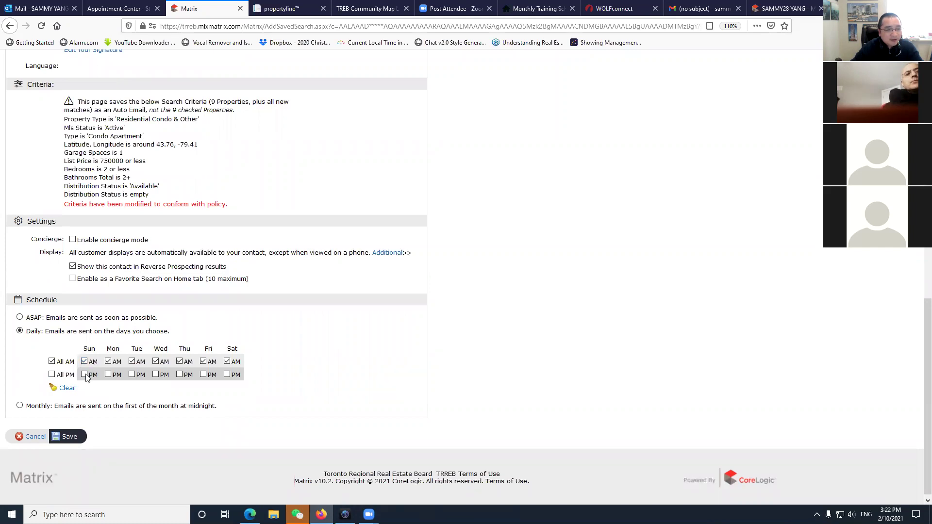
{"action": "left_click", "coordinate": [20, 318]}
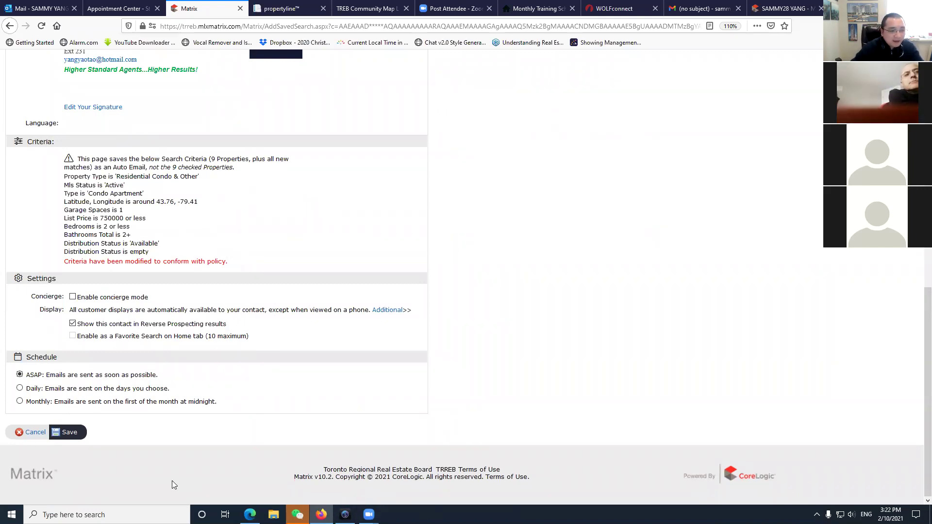
{"action": "left_click", "coordinate": [69, 432]}
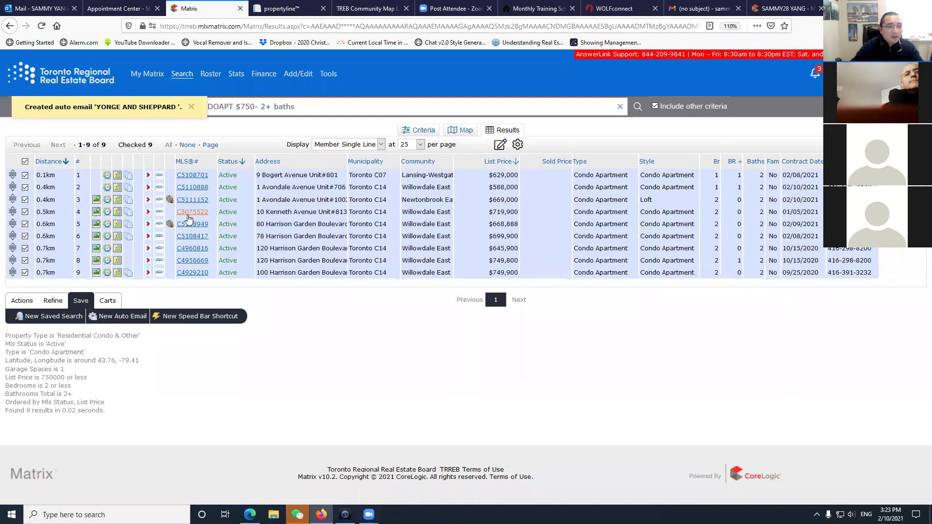
{"action": "left_click", "coordinate": [193, 176]}
{"action": "scroll", "coordinate": [316, 329], "scroll_direction": "down", "scroll_amount": 4}
{"action": "scroll", "coordinate": [301, 243], "scroll_direction": "up", "scroll_amount": 4}
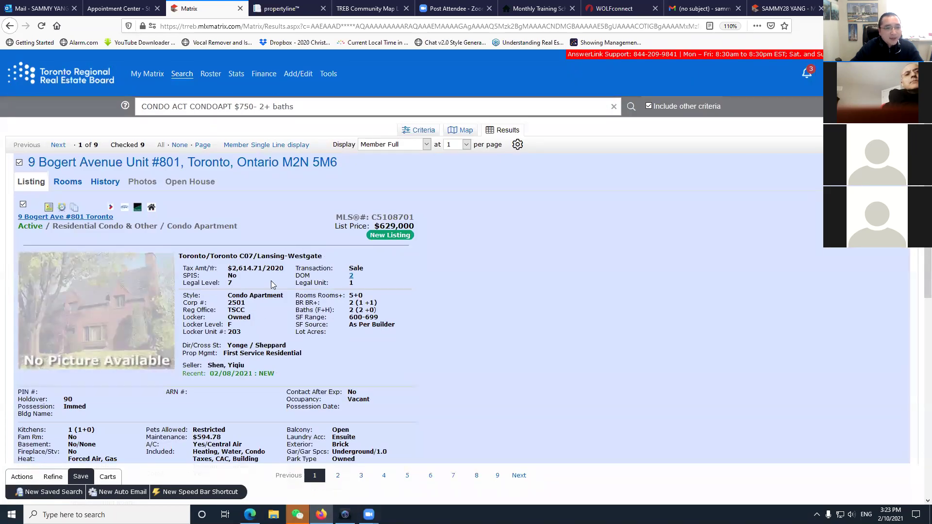
{"action": "scroll", "coordinate": [270, 280], "scroll_direction": "down", "scroll_amount": 7}
{"action": "scroll", "coordinate": [298, 315], "scroll_direction": "up", "scroll_amount": 7}
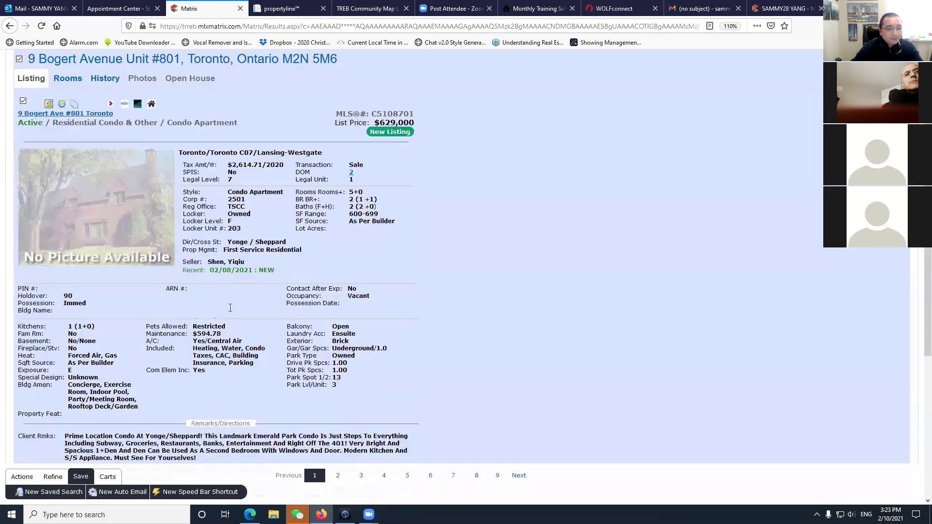
{"action": "mouse_move", "coordinate": [174, 76]}
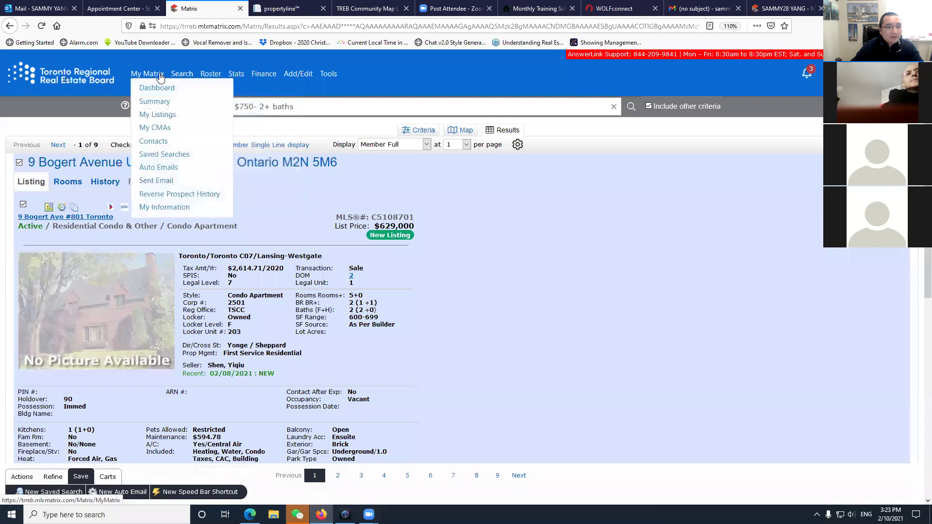
Open the Contacts list and show 100 contacts per page.
{"action": "left_click", "coordinate": [153, 141]}
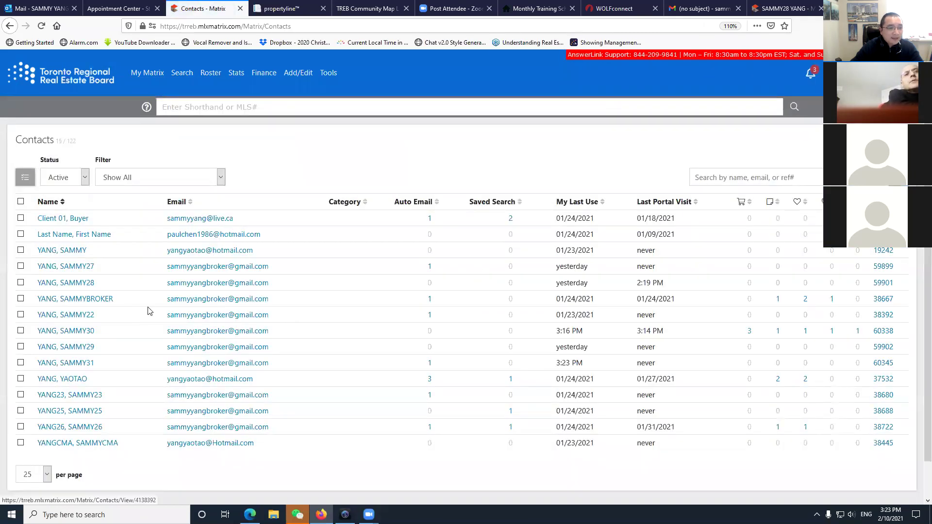
{"action": "scroll", "coordinate": [141, 292], "scroll_direction": "down", "scroll_amount": 1}
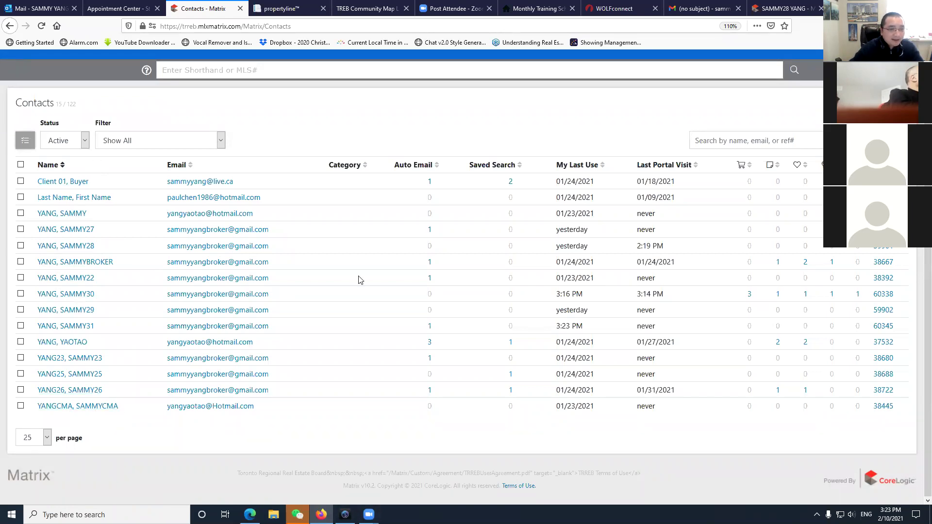
{"action": "left_click", "coordinate": [47, 438]}
{"action": "left_click", "coordinate": [29, 485]}
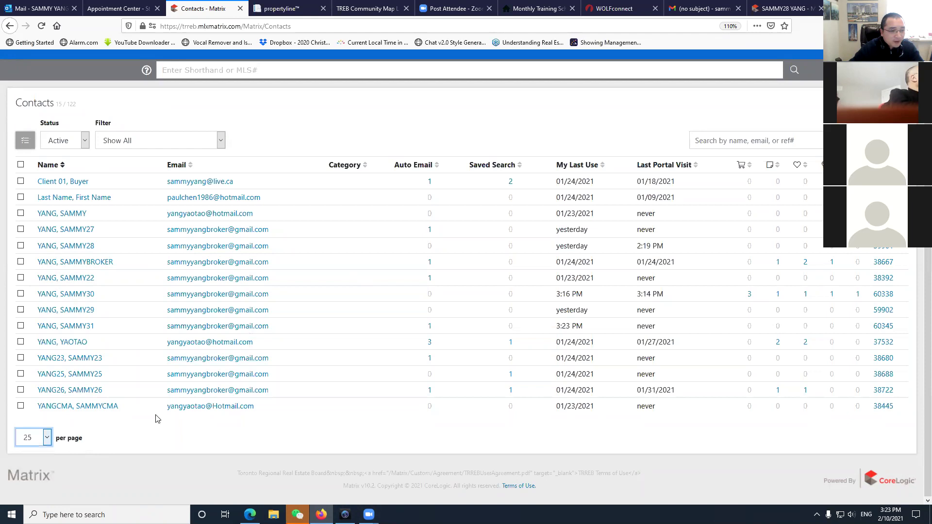
Switch the contact Status filter to All to review inactive contacts too.
{"action": "left_click", "coordinate": [85, 141]}
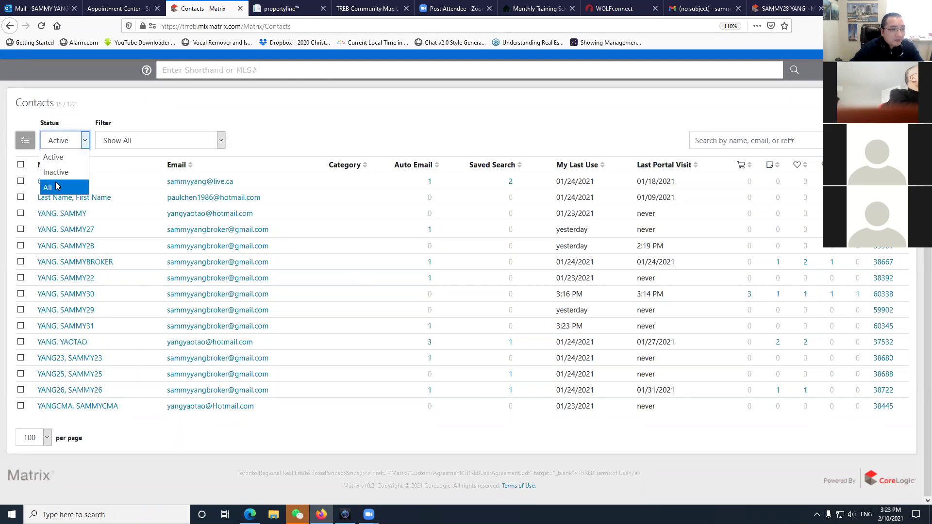
{"action": "left_click", "coordinate": [51, 188]}
{"action": "scroll", "coordinate": [191, 357], "scroll_direction": "down", "scroll_amount": 5}
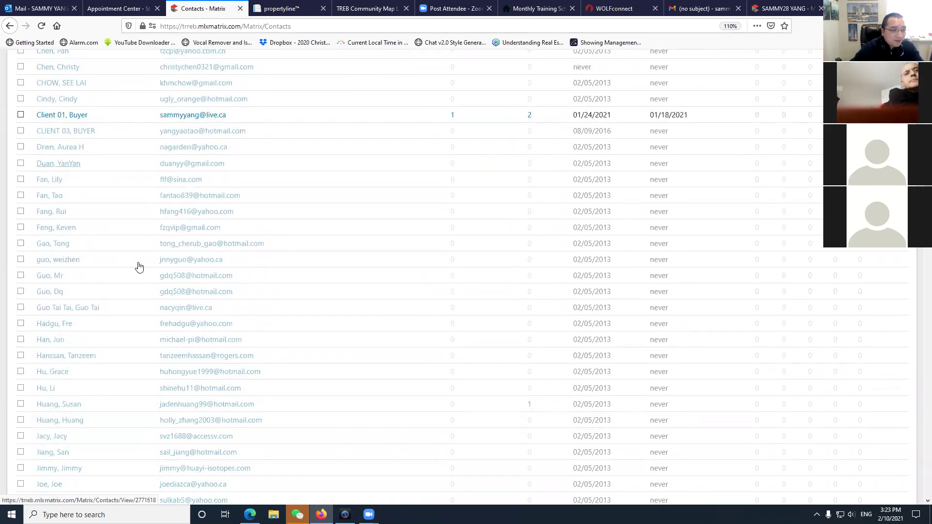
{"action": "scroll", "coordinate": [146, 270], "scroll_direction": "up", "scroll_amount": 5}
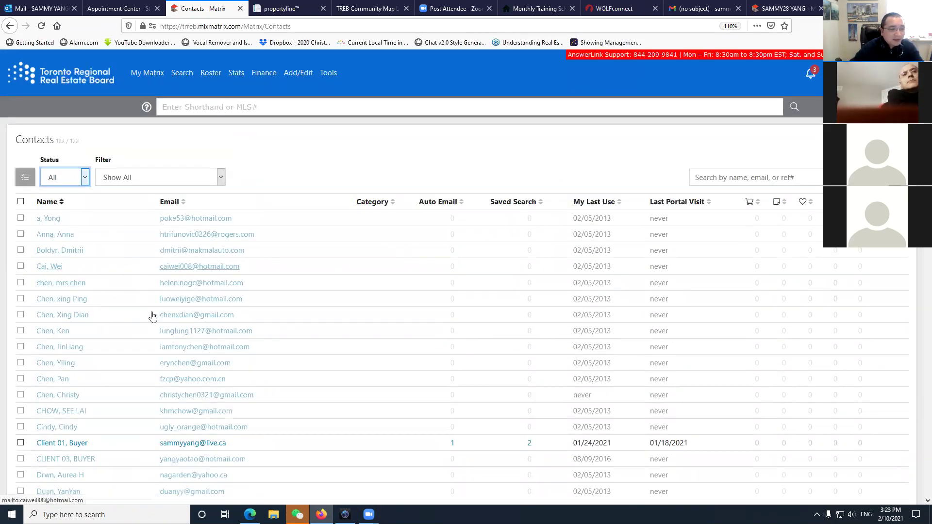
{"action": "scroll", "coordinate": [160, 323], "scroll_direction": "down", "scroll_amount": 6}
{"action": "scroll", "coordinate": [162, 326], "scroll_direction": "up", "scroll_amount": 6}
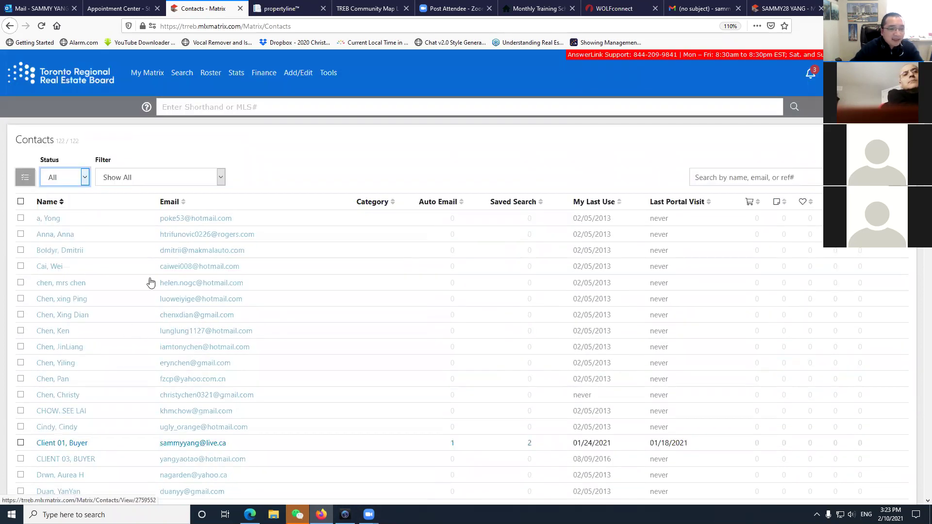
{"action": "scroll", "coordinate": [220, 416], "scroll_direction": "down", "scroll_amount": 2}
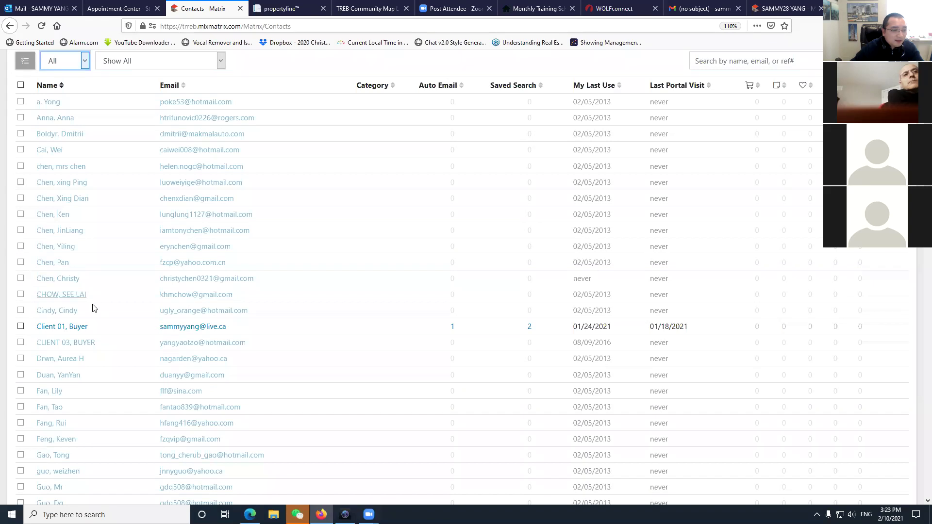
{"action": "scroll", "coordinate": [92, 309], "scroll_direction": "down", "scroll_amount": 3}
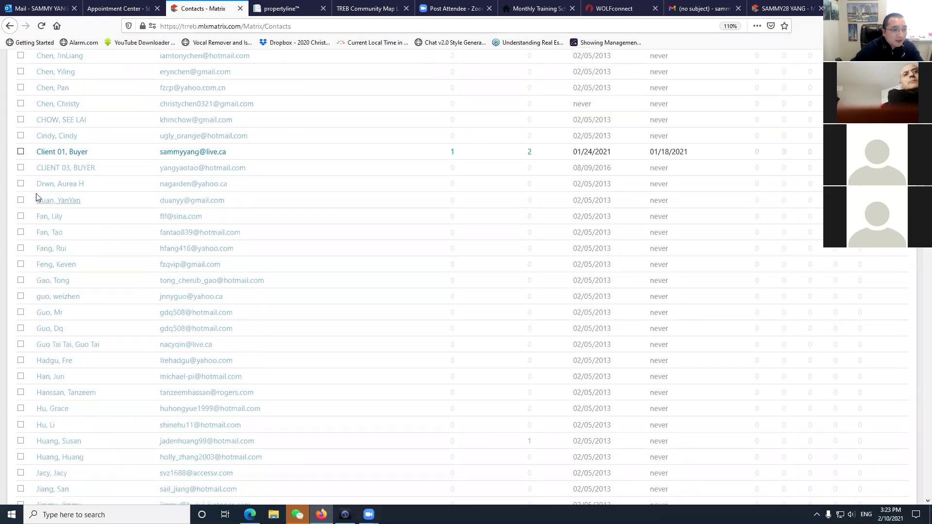
Mark the sample buyer client contact and set the Status filter back to Active.
{"action": "left_click", "coordinate": [20, 152]}
{"action": "scroll", "coordinate": [58, 237], "scroll_direction": "up", "scroll_amount": 6}
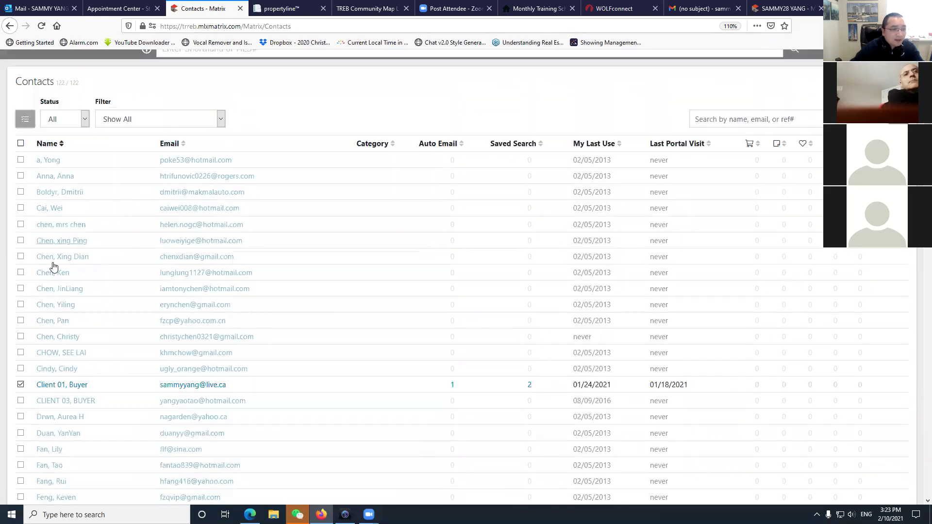
{"action": "left_click", "coordinate": [85, 178]}
{"action": "left_click", "coordinate": [57, 193]}
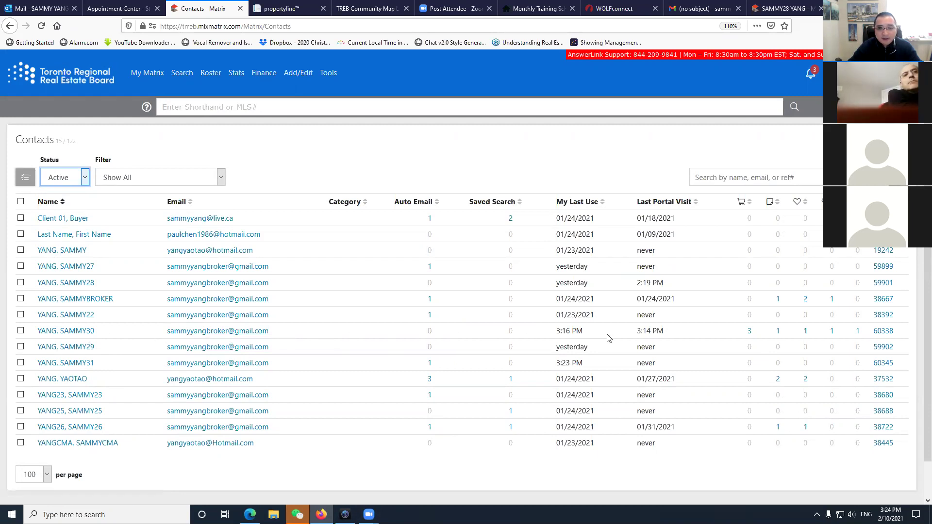
{"action": "left_click", "coordinate": [750, 332]}
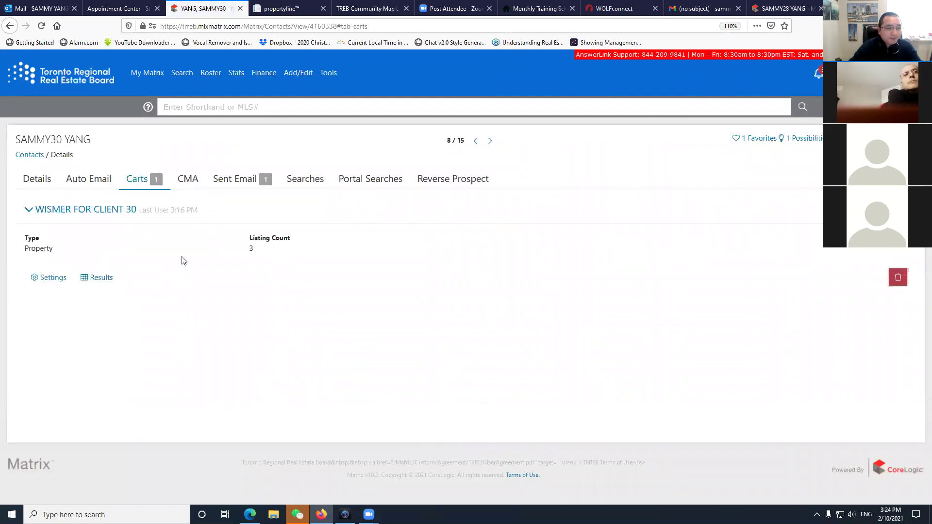
{"action": "left_click", "coordinate": [242, 180]}
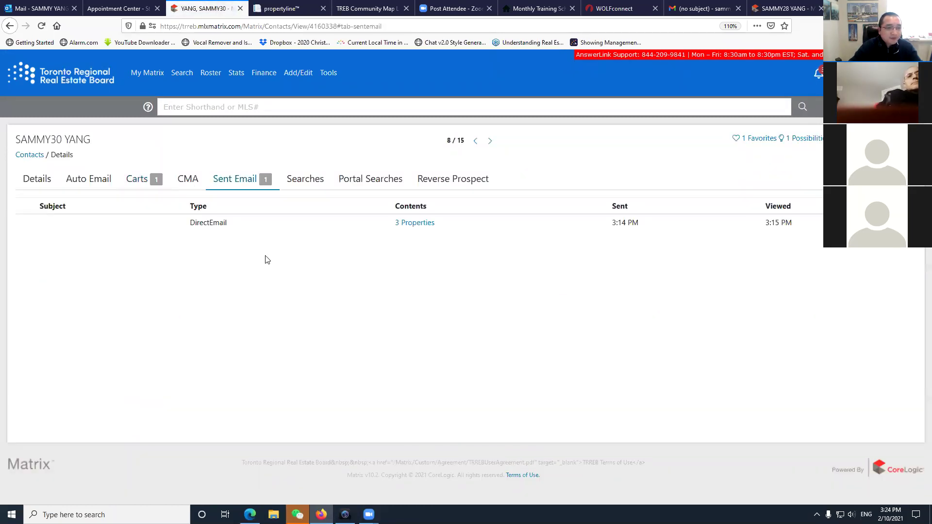
{"action": "left_click", "coordinate": [415, 224]}
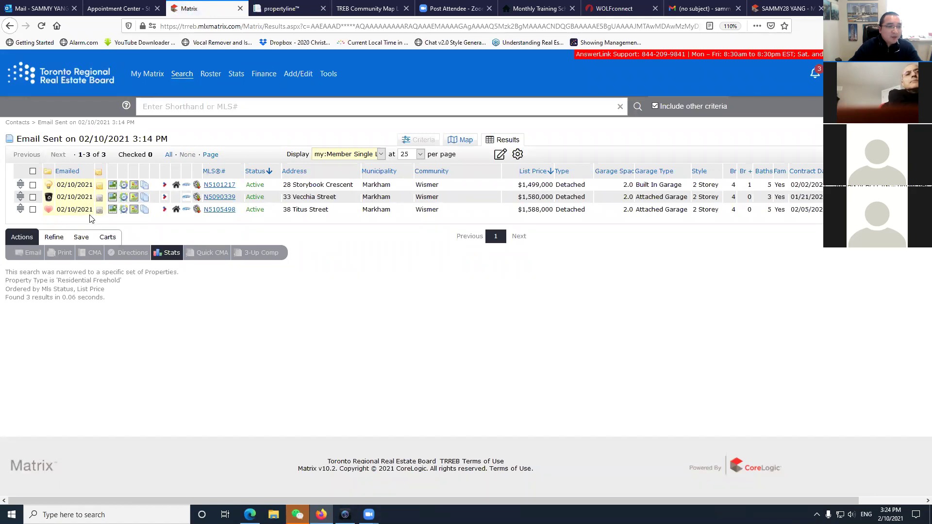
{"action": "mouse_move", "coordinate": [158, 68]}
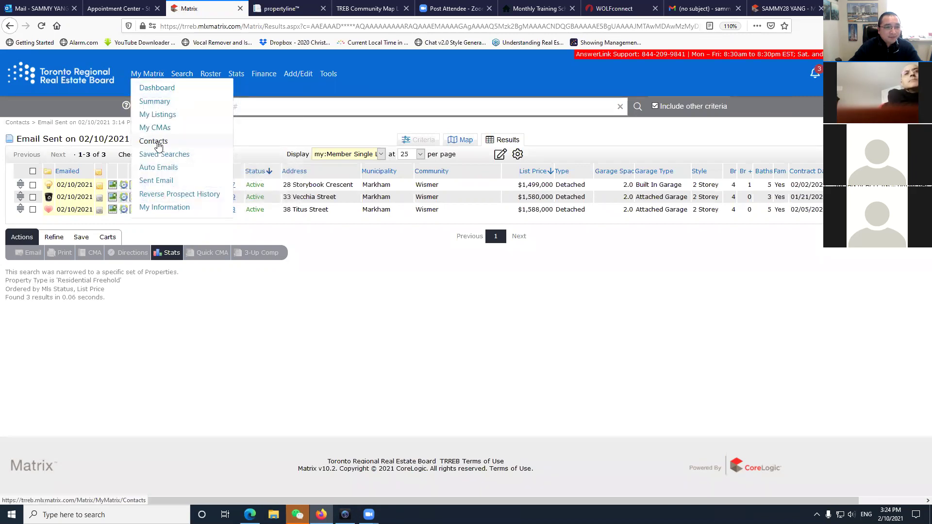
{"action": "left_click", "coordinate": [154, 141]}
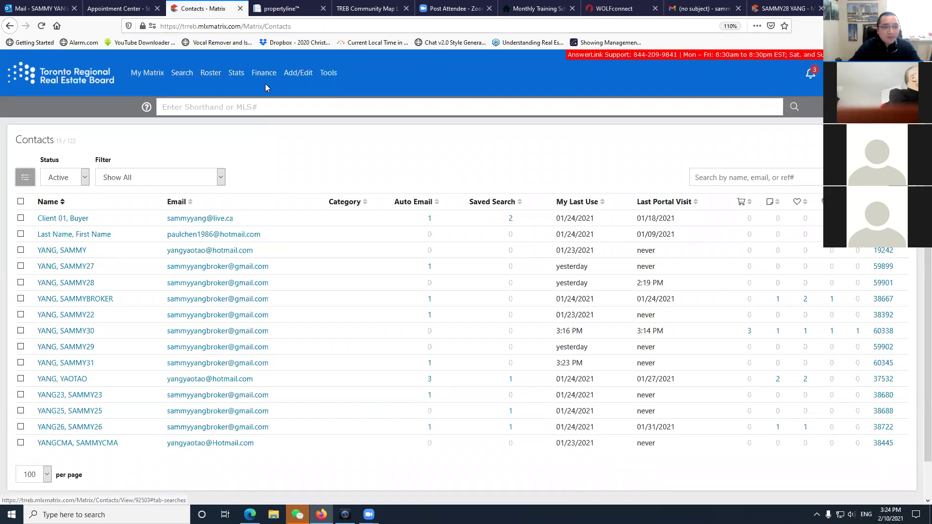
Return to the My Matrix dashboard and look over its panels.
{"action": "left_click", "coordinate": [147, 72]}
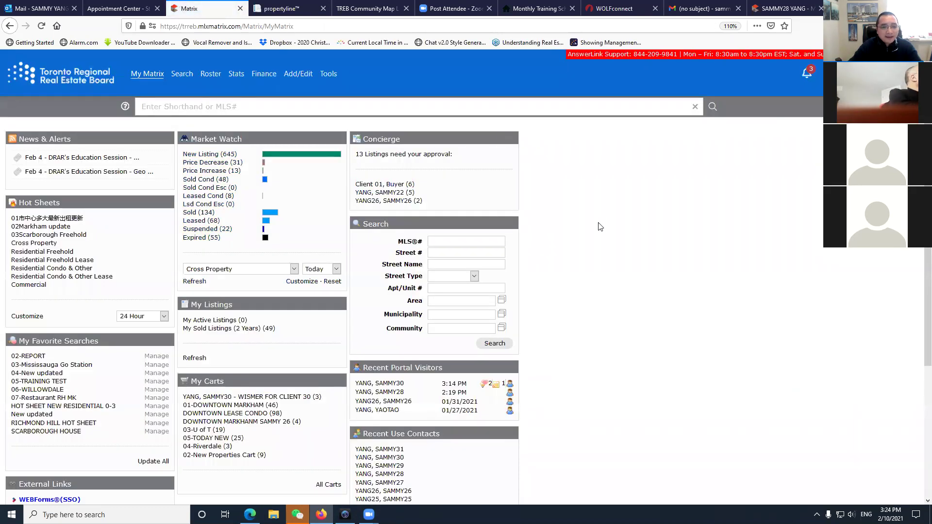
{"action": "scroll", "coordinate": [366, 289], "scroll_direction": "down", "scroll_amount": 3}
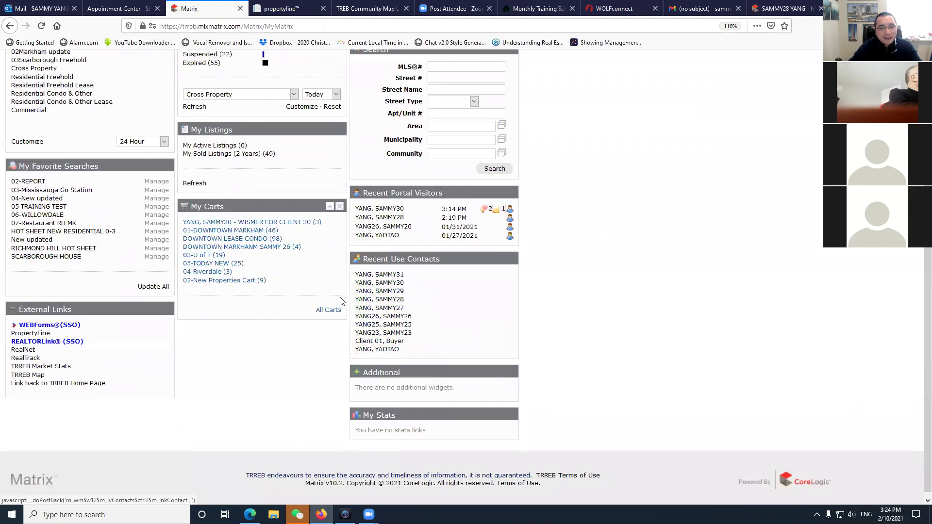
{"action": "scroll", "coordinate": [316, 272], "scroll_direction": "up", "scroll_amount": 3}
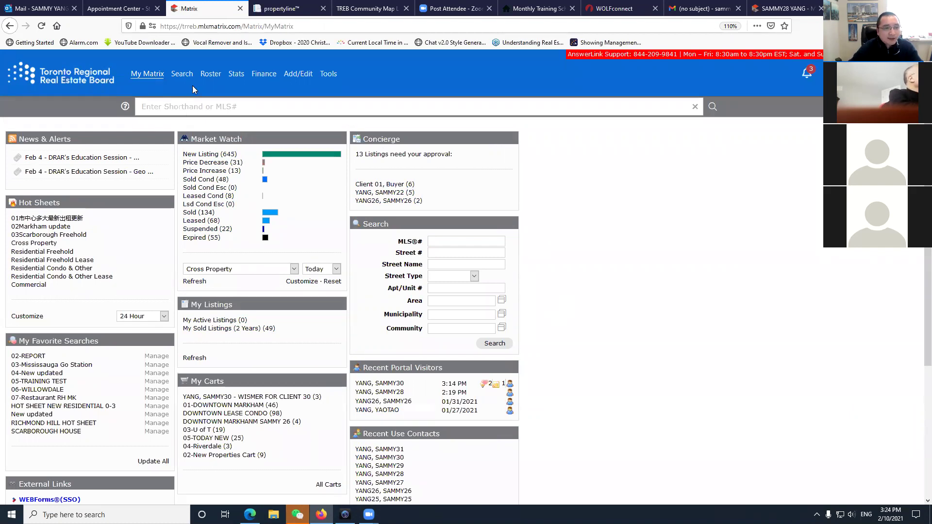
{"action": "mouse_move", "coordinate": [185, 77]}
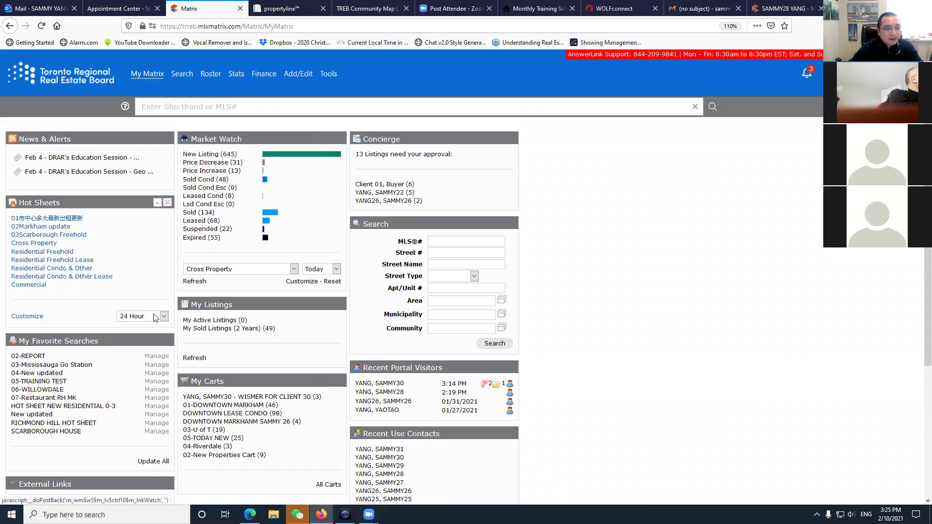
Open the most recent portal visitor's details, then go back to the My Matrix dashboard.
{"action": "scroll", "coordinate": [156, 318], "scroll_direction": "down", "scroll_amount": 3}
{"action": "scroll", "coordinate": [262, 340], "scroll_direction": "up", "scroll_amount": 3}
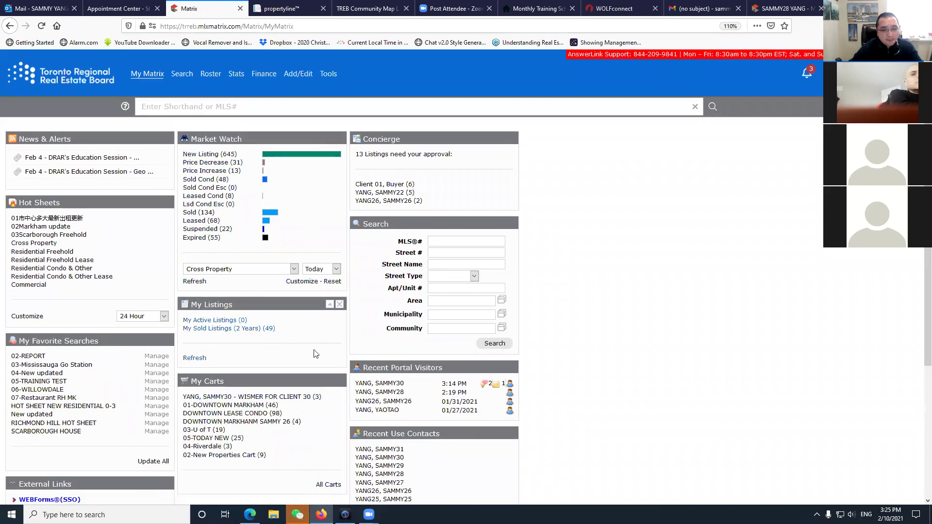
{"action": "scroll", "coordinate": [389, 379], "scroll_direction": "down", "scroll_amount": 3}
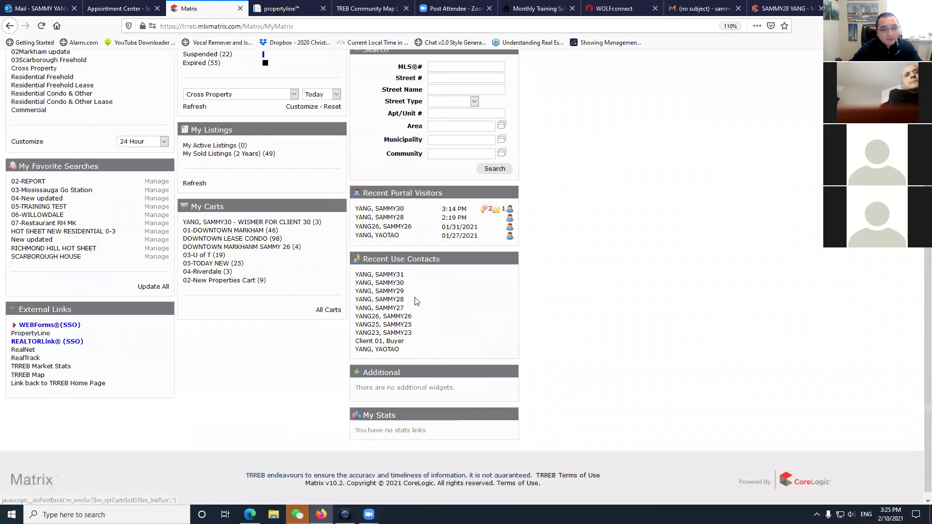
{"action": "left_click", "coordinate": [380, 210]}
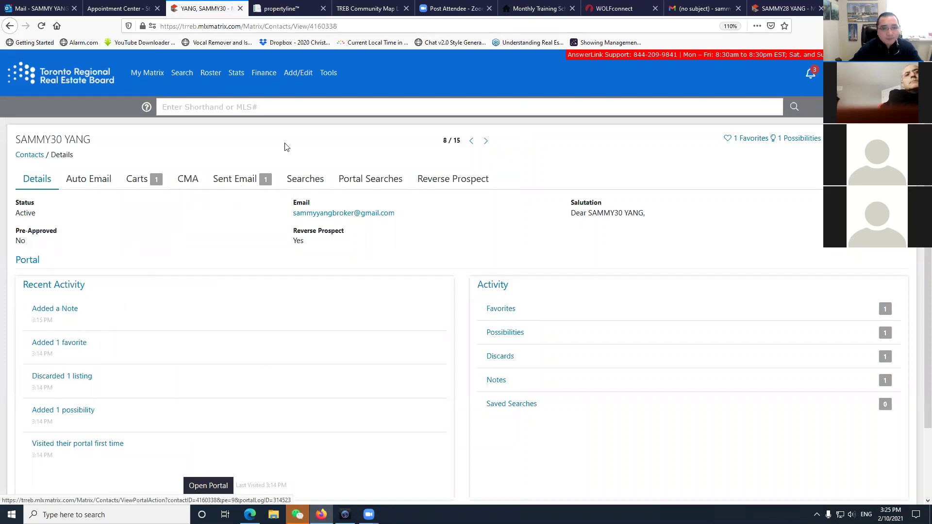
{"action": "left_click", "coordinate": [147, 73]}
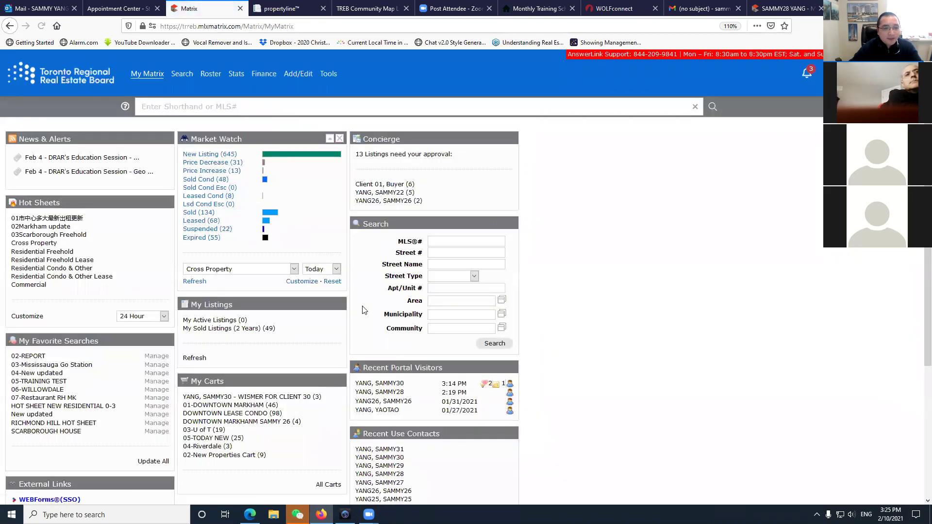
Search Residential Freehold listings with List Price 1500, getting 20 matches.
{"action": "mouse_move", "coordinate": [183, 74]}
{"action": "left_click", "coordinate": [186, 92]}
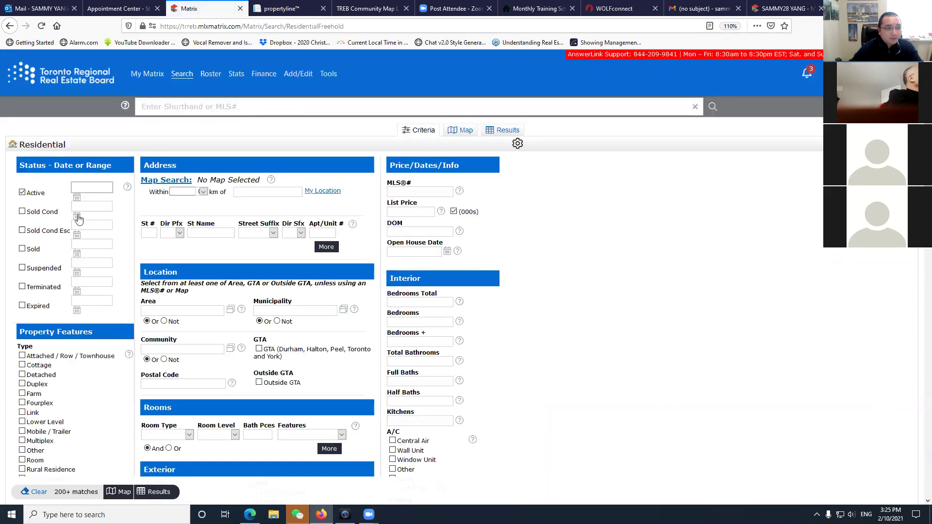
{"action": "left_click", "coordinate": [422, 215]}
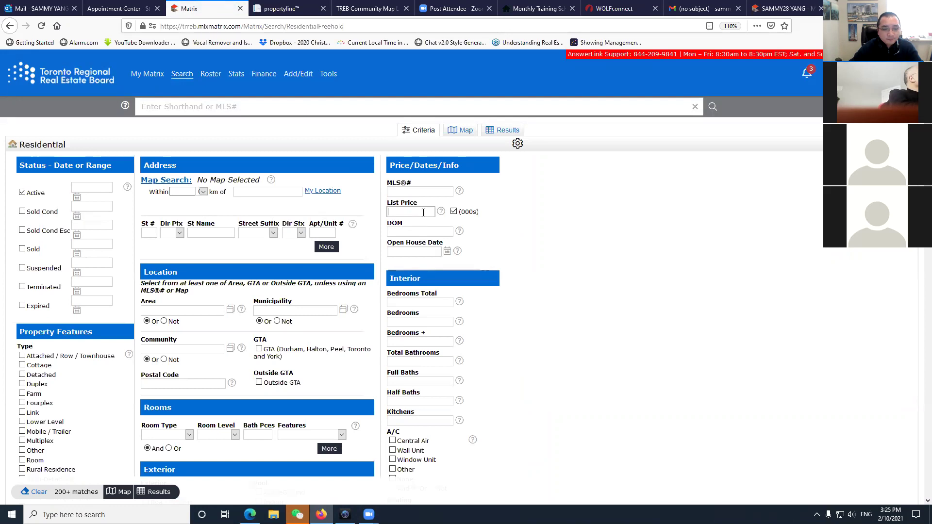
{"action": "type", "text": "1500"}
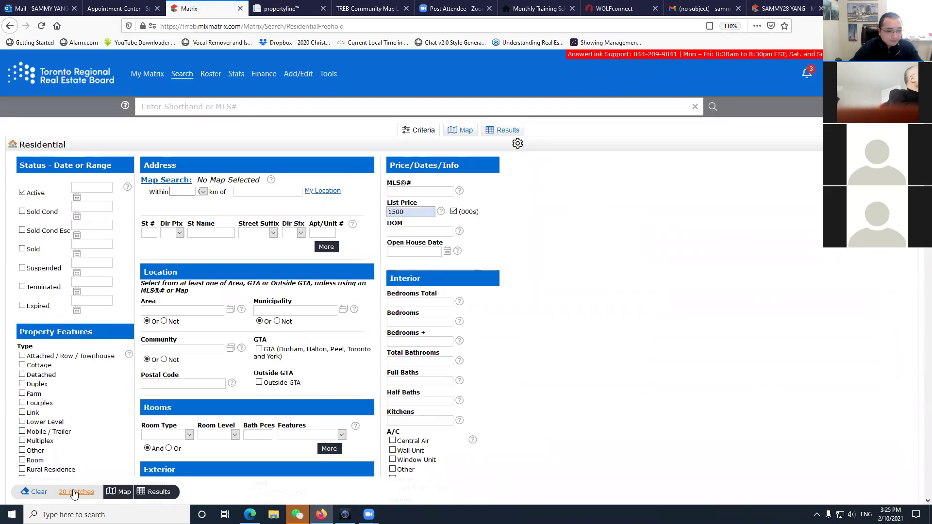
{"action": "left_click", "coordinate": [174, 492]}
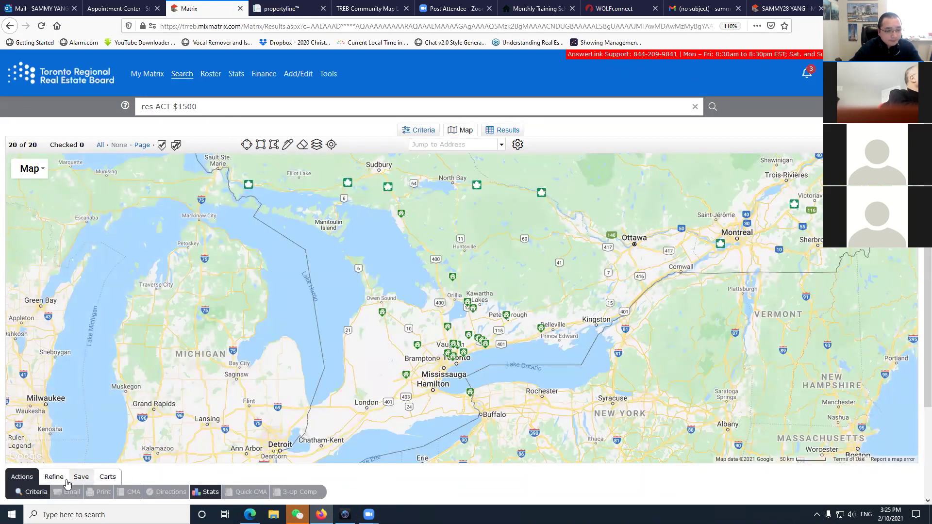
{"action": "left_click", "coordinate": [33, 492]}
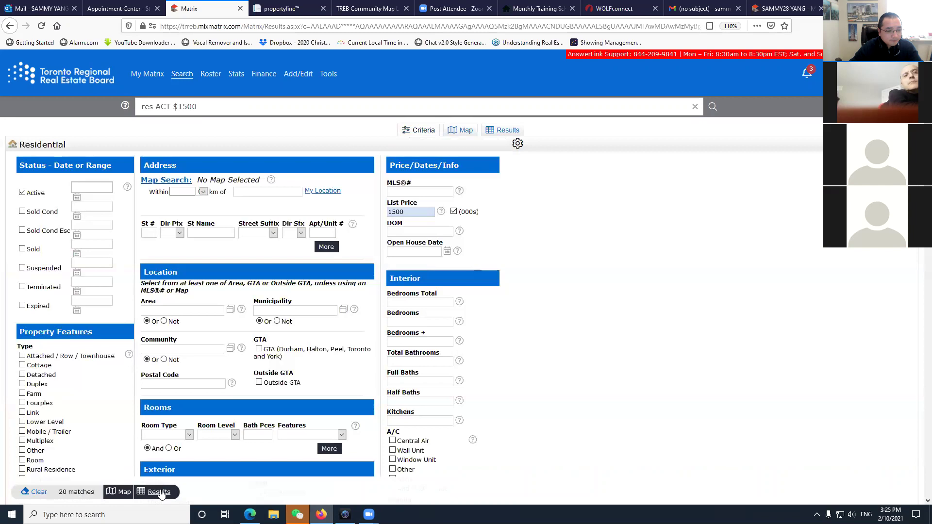
{"action": "left_click", "coordinate": [155, 491]}
{"action": "left_click", "coordinate": [160, 297]}
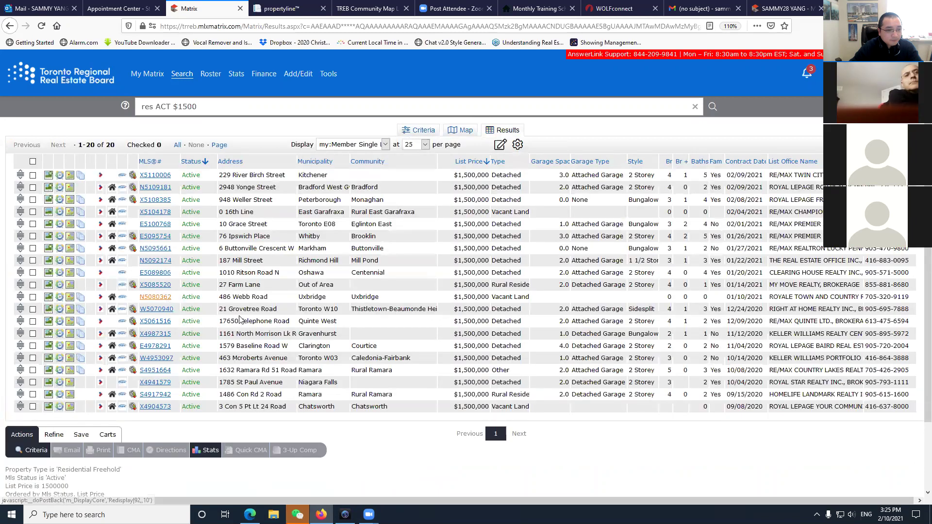
{"action": "scroll", "coordinate": [278, 282], "scroll_direction": "down", "scroll_amount": 5}
{"action": "scroll", "coordinate": [278, 282], "scroll_direction": "up", "scroll_amount": 4}
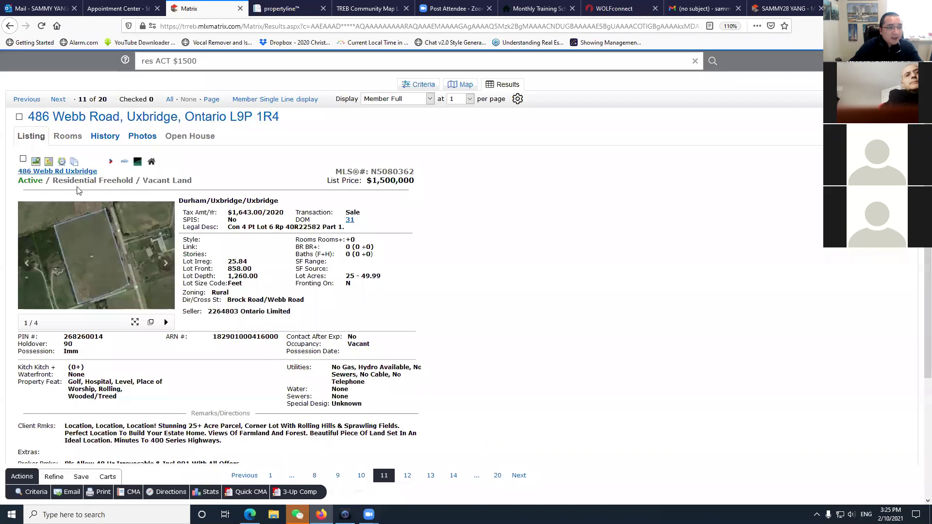
{"action": "left_click", "coordinate": [57, 100]}
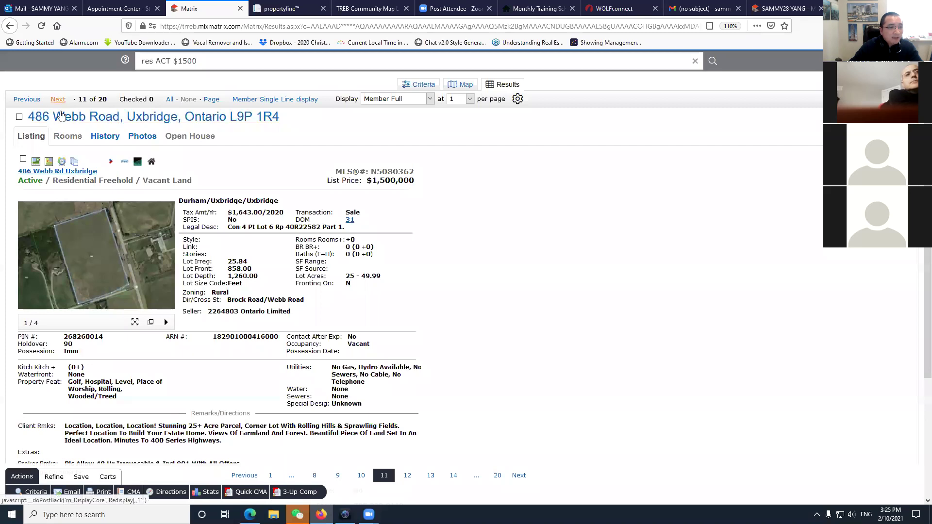
{"action": "scroll", "coordinate": [260, 366], "scroll_direction": "down", "scroll_amount": 3}
{"action": "scroll", "coordinate": [260, 366], "scroll_direction": "down", "scroll_amount": 3}
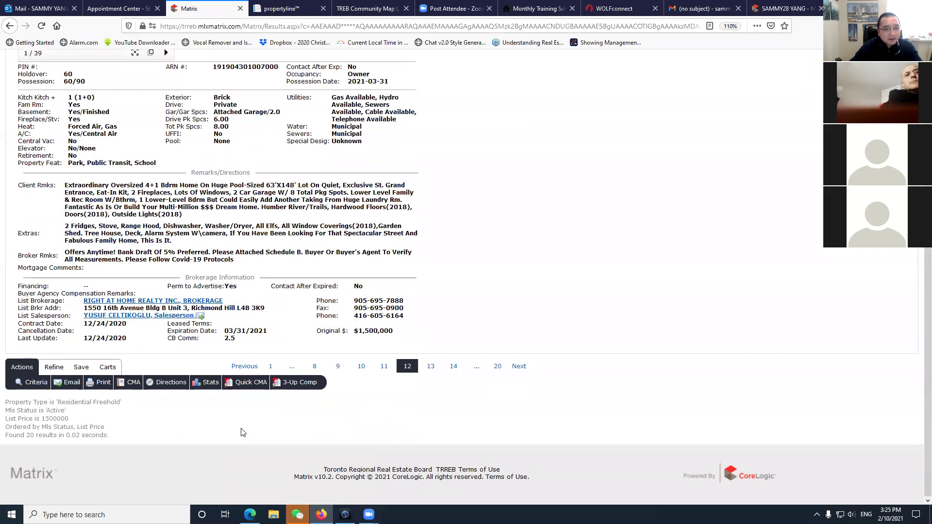
{"action": "scroll", "coordinate": [239, 434], "scroll_direction": "up", "scroll_amount": 6}
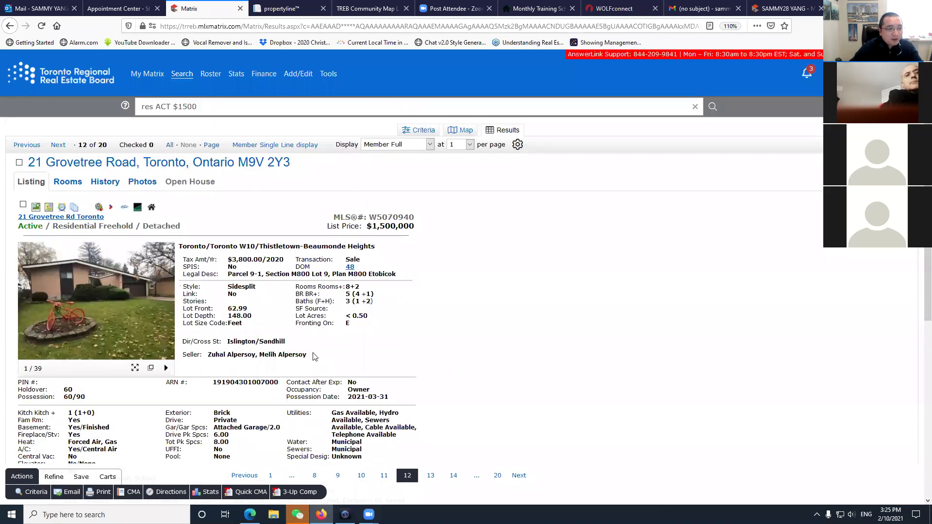
{"action": "scroll", "coordinate": [306, 362], "scroll_direction": "down", "scroll_amount": 5}
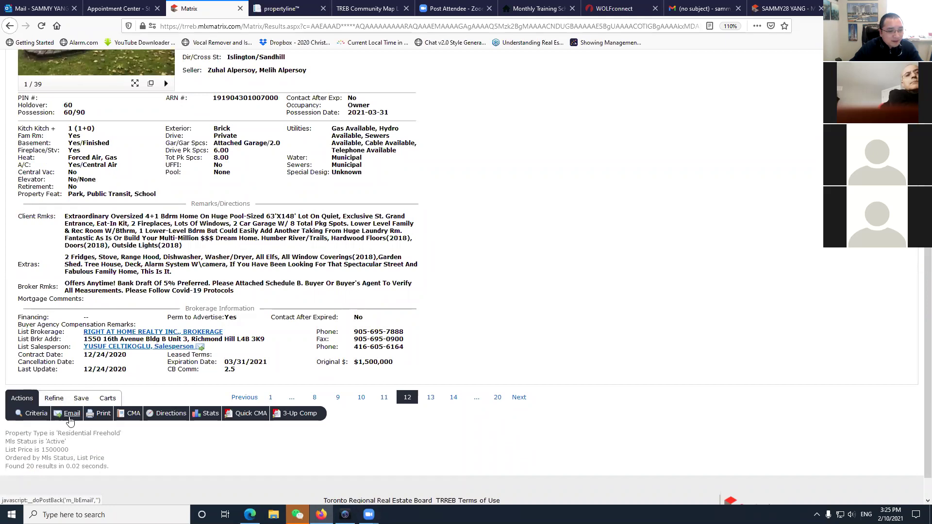
{"action": "left_click", "coordinate": [97, 415]}
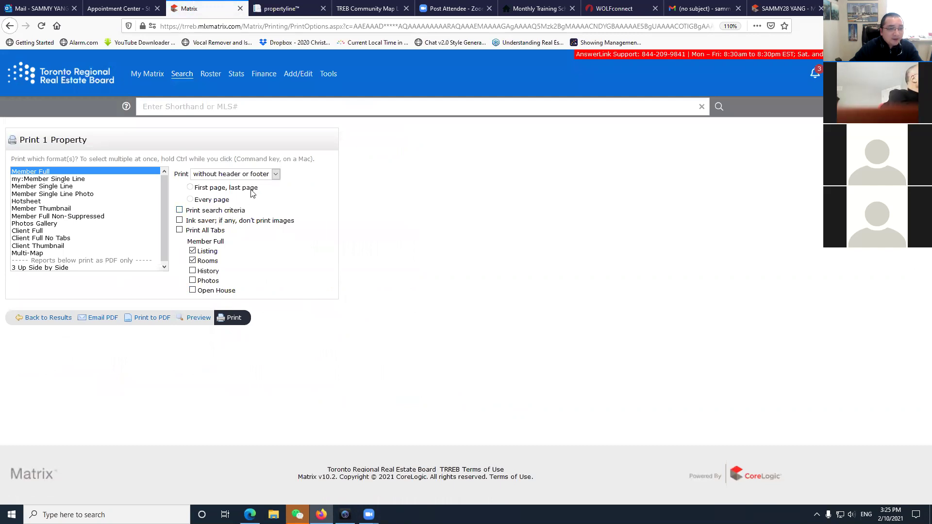
{"action": "left_click", "coordinate": [267, 176]}
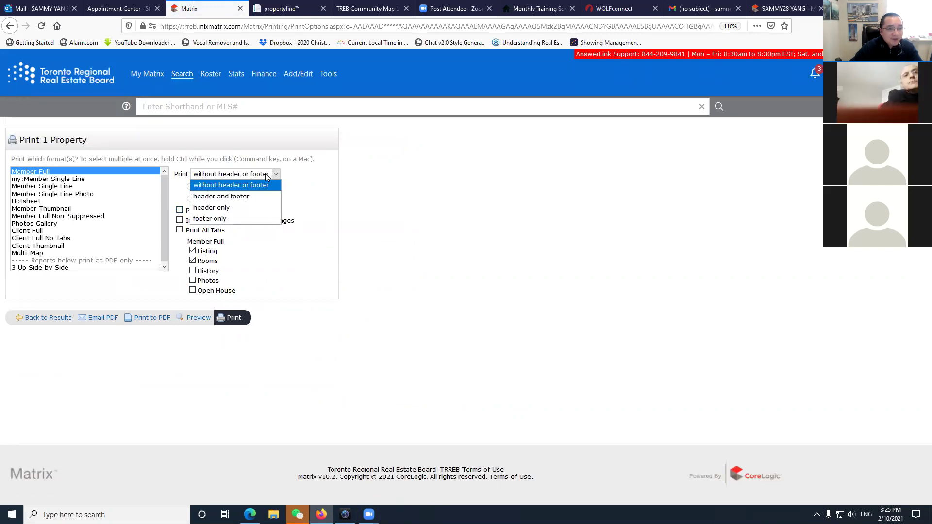
{"action": "left_click", "coordinate": [257, 188]}
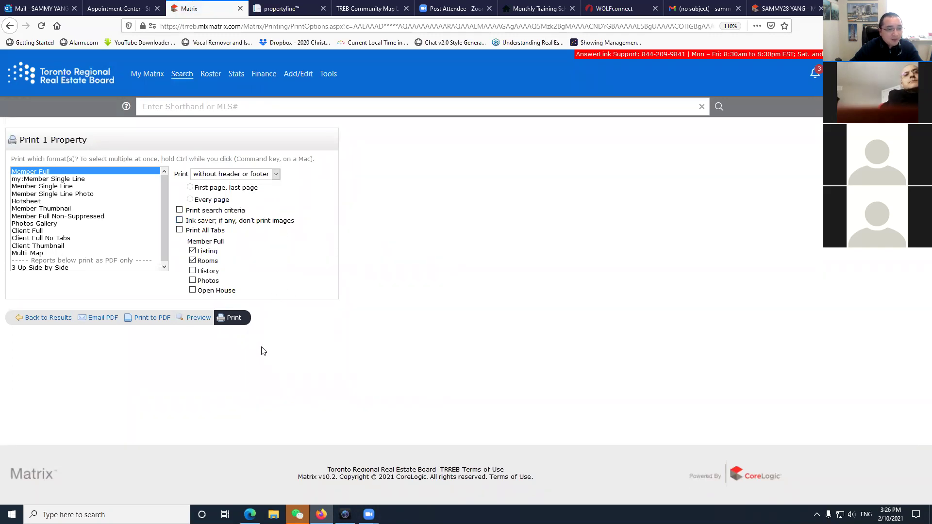
{"action": "left_click", "coordinate": [195, 320]}
{"action": "scroll", "coordinate": [224, 357], "scroll_direction": "down", "scroll_amount": 5}
{"action": "scroll", "coordinate": [224, 357], "scroll_direction": "up", "scroll_amount": 5}
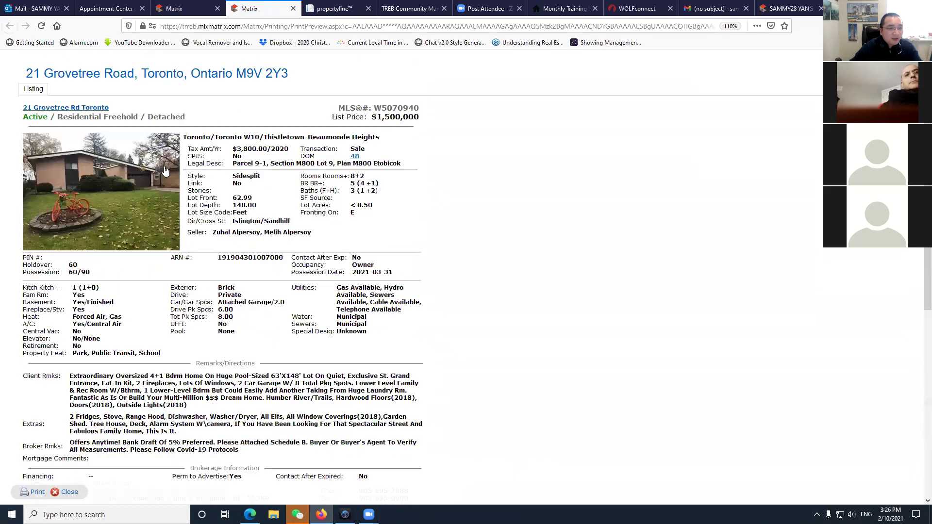
{"action": "scroll", "coordinate": [111, 148], "scroll_direction": "down", "scroll_amount": 5}
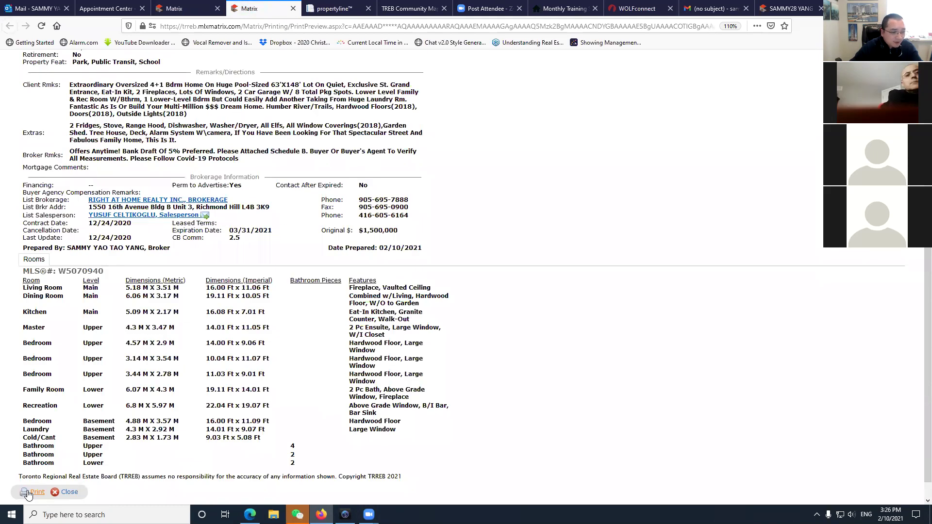
{"action": "left_click", "coordinate": [60, 494]}
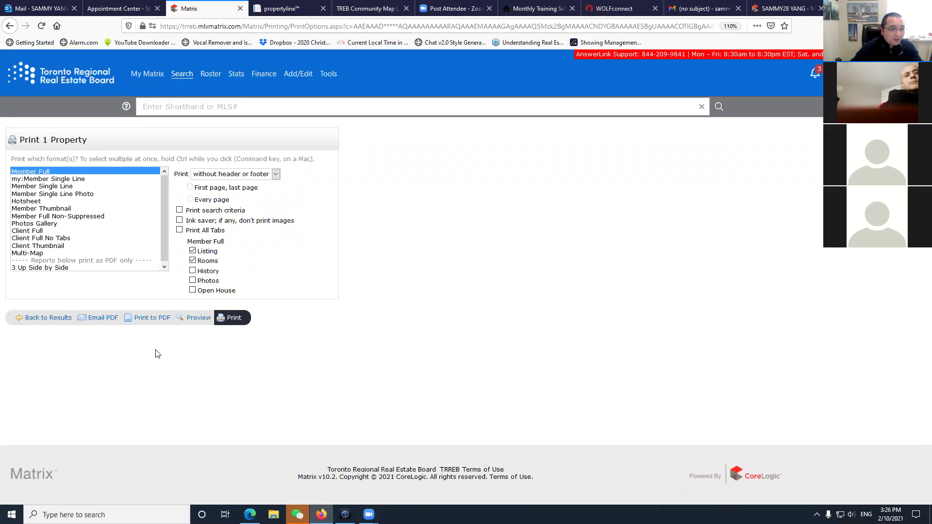
Go back to the results, then through Search to the My Matrix dashboard.
{"action": "left_click", "coordinate": [48, 318]}
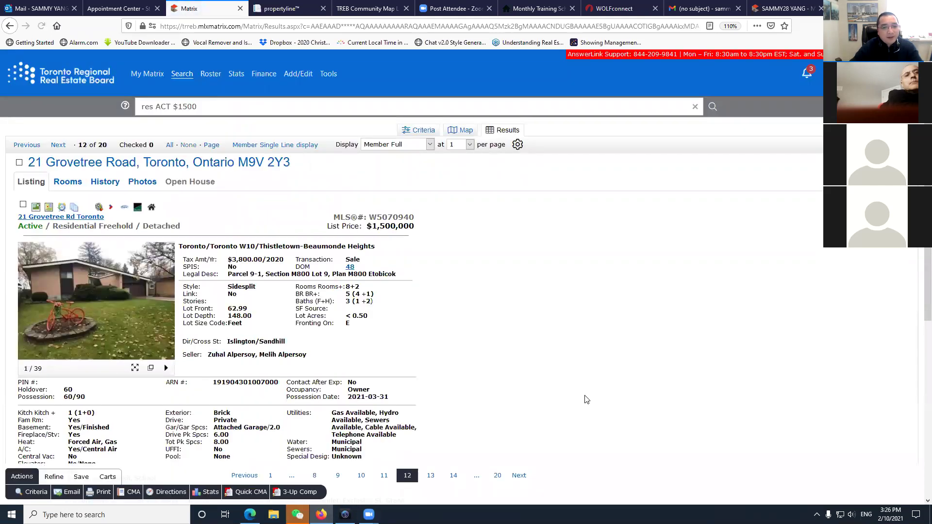
{"action": "left_click", "coordinate": [189, 78]}
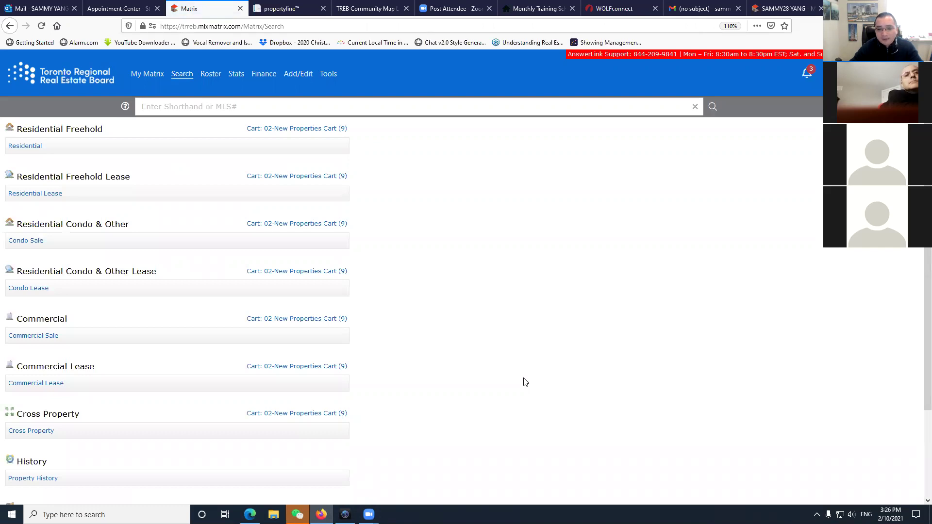
{"action": "left_click", "coordinate": [147, 74]}
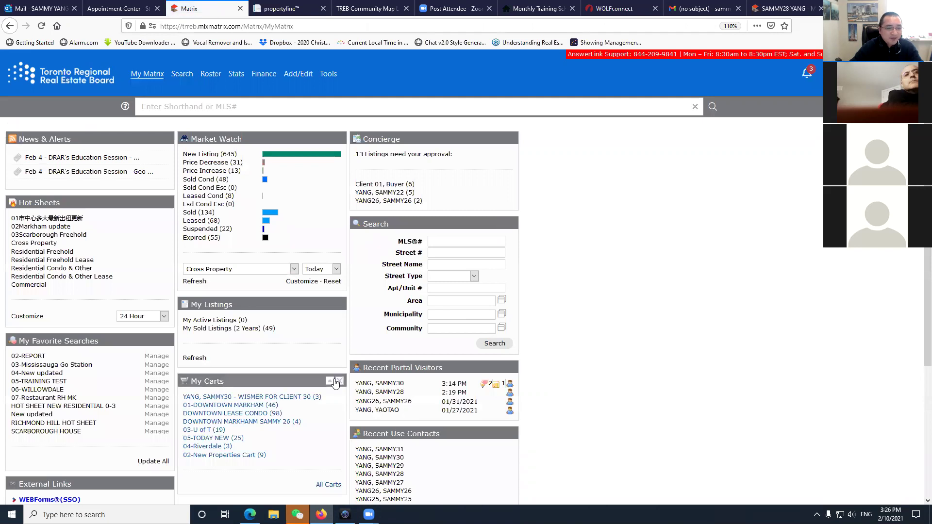
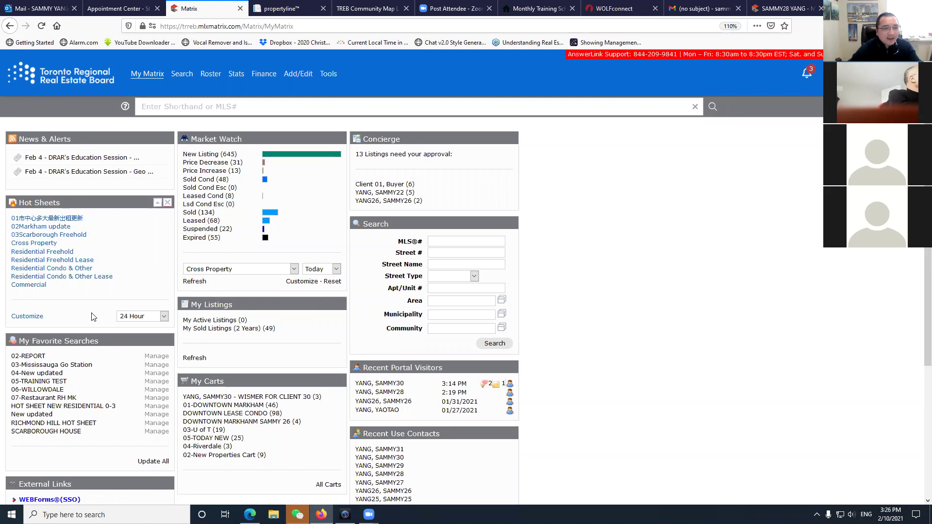
Remove the hot sheet 01市中心多大最新出租更新 via Customize, deleting it and confirming.
{"action": "left_click", "coordinate": [27, 318]}
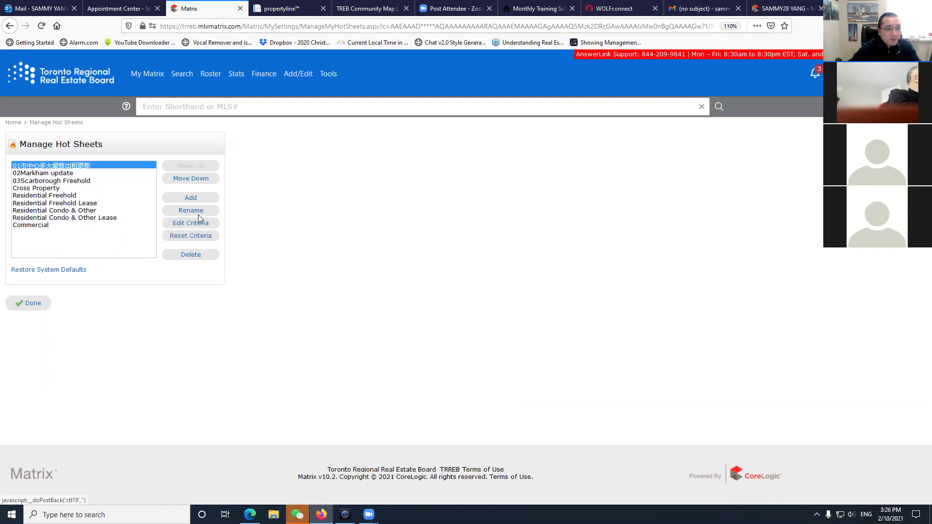
{"action": "left_click", "coordinate": [194, 255]}
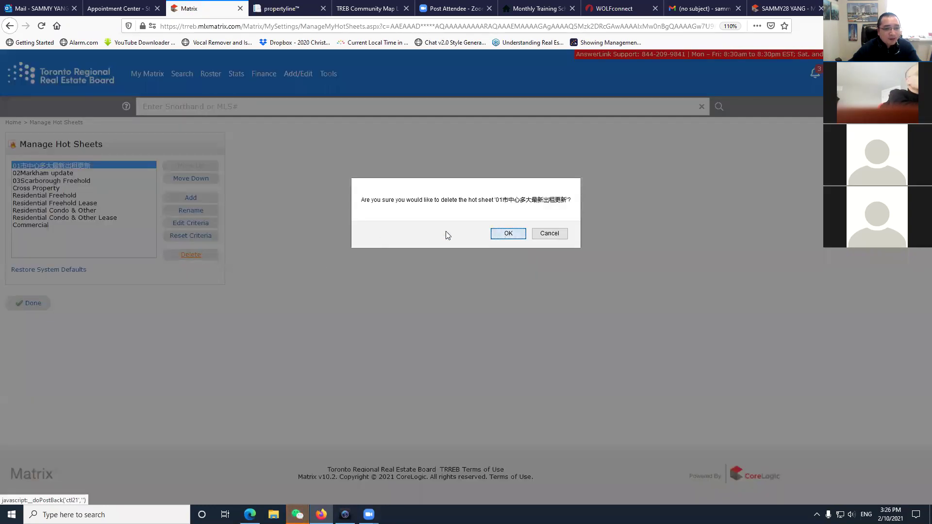
{"action": "key", "text": "Return"}
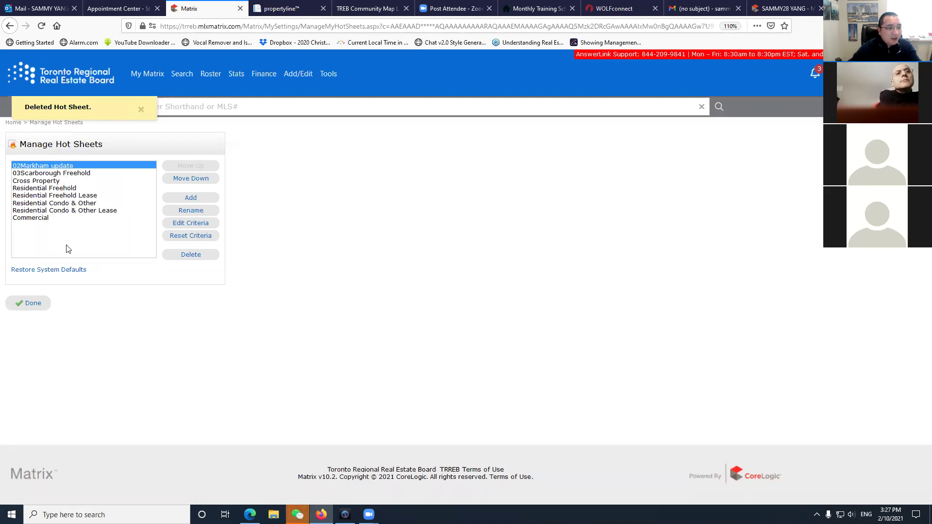
Add a Residential Freehold hot sheet named MARKHAM WISMER, save it, and open its criteria.
{"action": "left_click", "coordinate": [195, 199]}
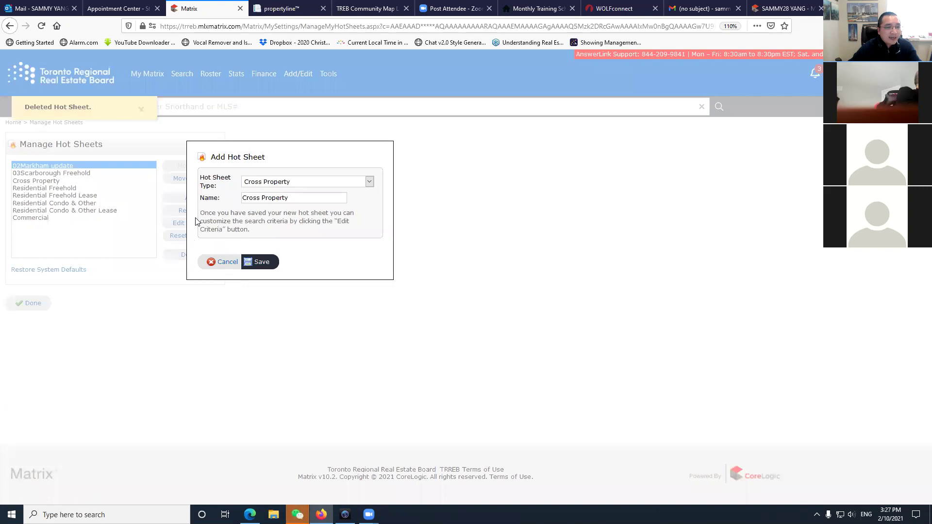
{"action": "left_click", "coordinate": [223, 261]}
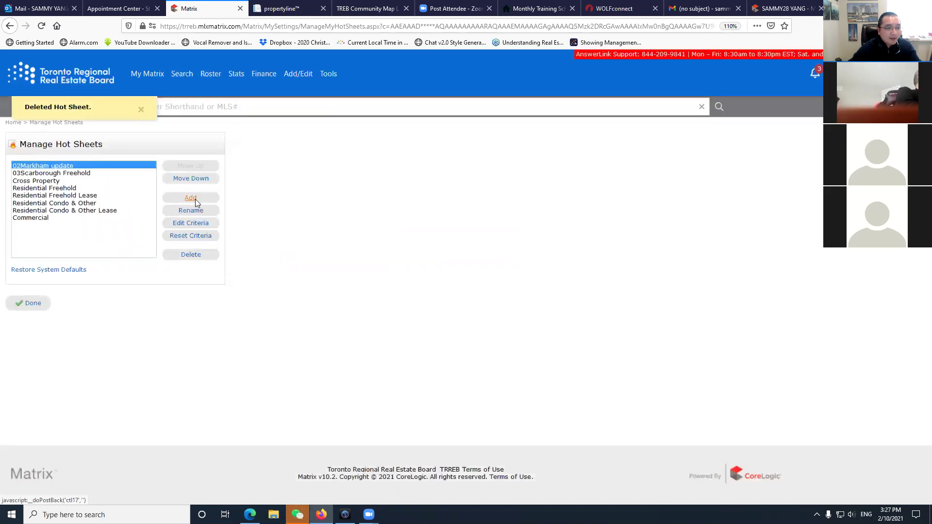
{"action": "left_click", "coordinate": [195, 199]}
{"action": "left_click", "coordinate": [318, 183]}
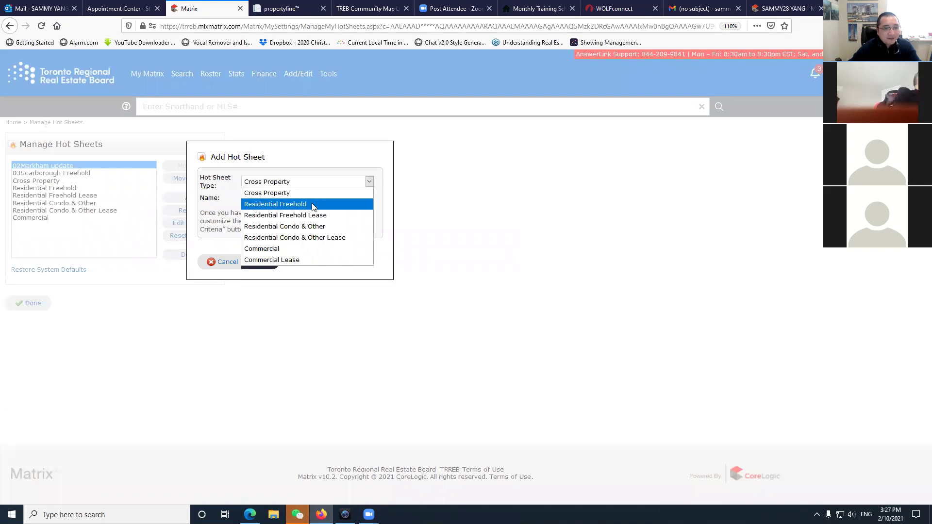
{"action": "left_click", "coordinate": [313, 204]}
{"action": "left_click_drag", "start_coordinate": [313, 200], "coordinate": [40, 226]}
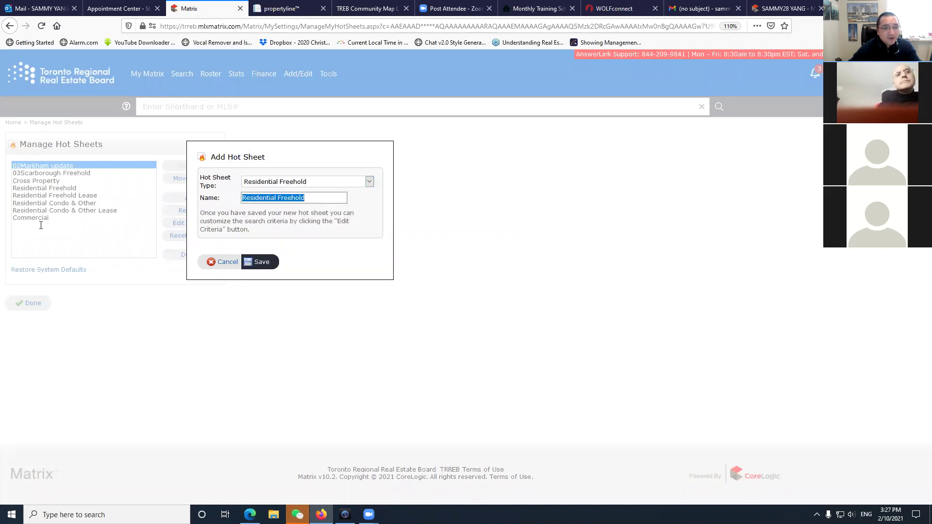
{"action": "type", "text": "mark"}
{"action": "key", "text": "BackSpace"}
{"action": "key", "text": "BackSpace"}
{"action": "key", "text": "BackSpace"}
{"action": "key", "text": "BackSpace"}
{"action": "type", "text": "MARKHAM WISMER"}
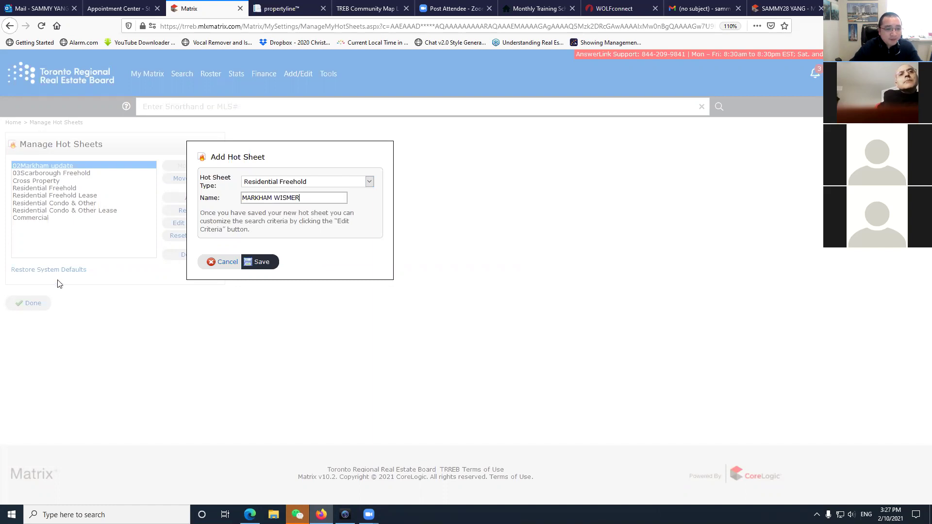
{"action": "left_click", "coordinate": [258, 263]}
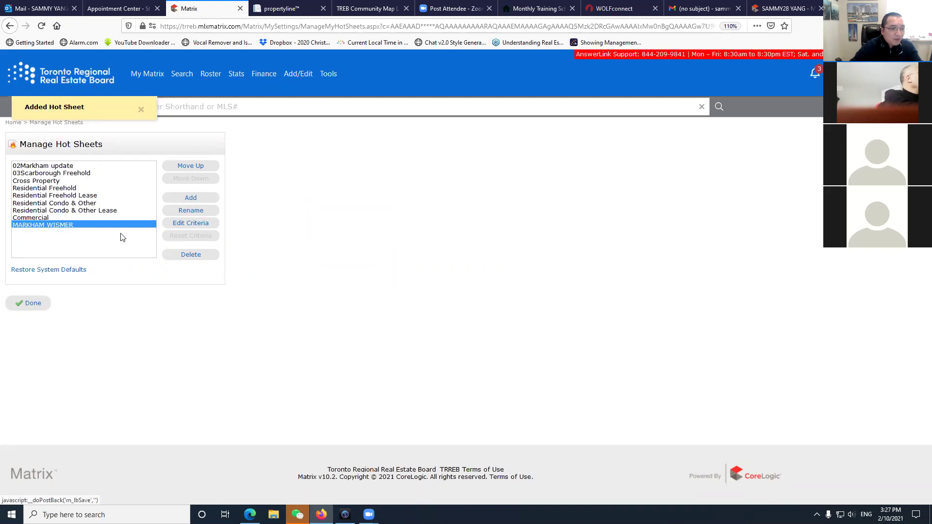
{"action": "left_click", "coordinate": [201, 229]}
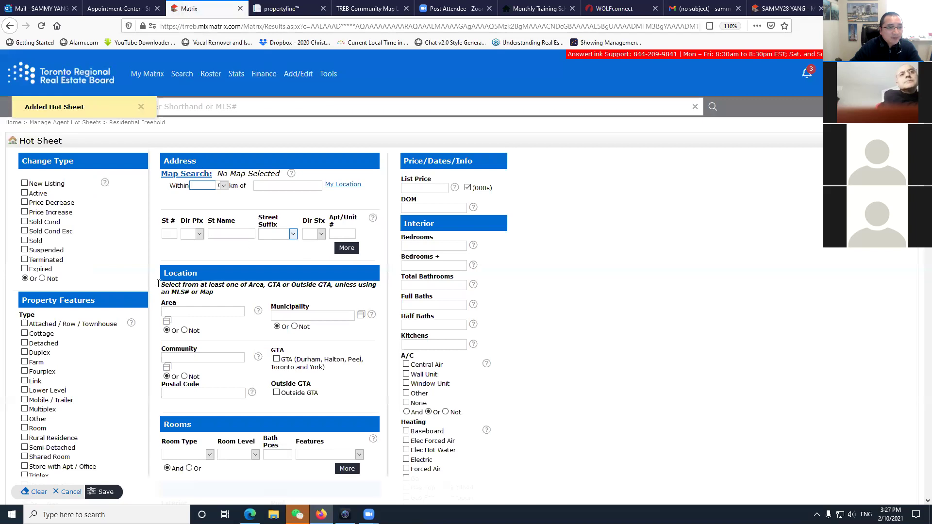
Include New and Active listings with list price from 1600 and 4+ bedrooms.
{"action": "left_click", "coordinate": [27, 193]}
{"action": "left_click", "coordinate": [25, 184]}
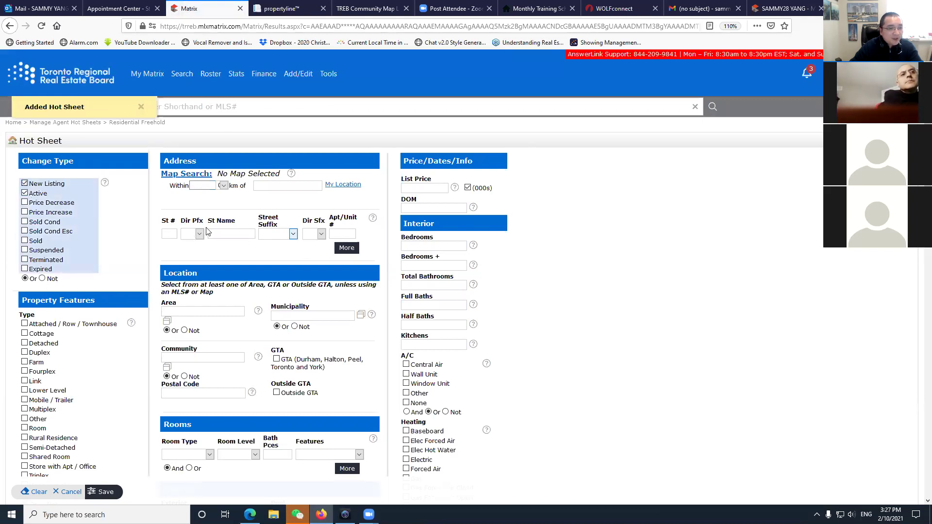
{"action": "left_click", "coordinate": [192, 173]}
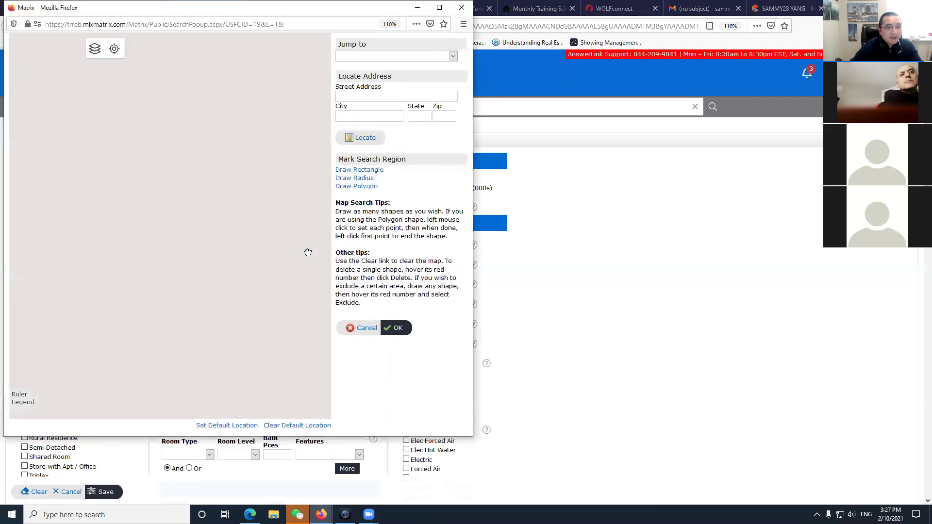
{"action": "left_click", "coordinate": [461, 7]}
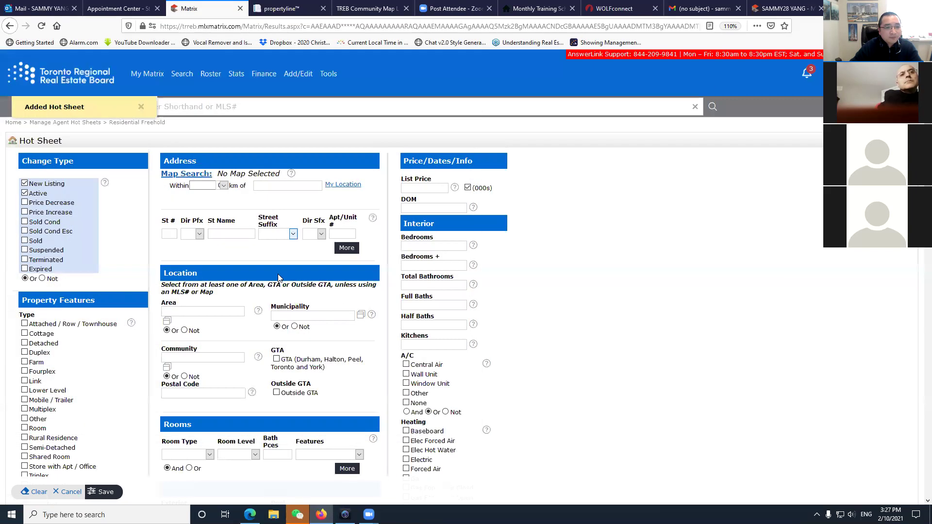
{"action": "left_click", "coordinate": [434, 192]}
{"action": "type", "text": "1600-"}
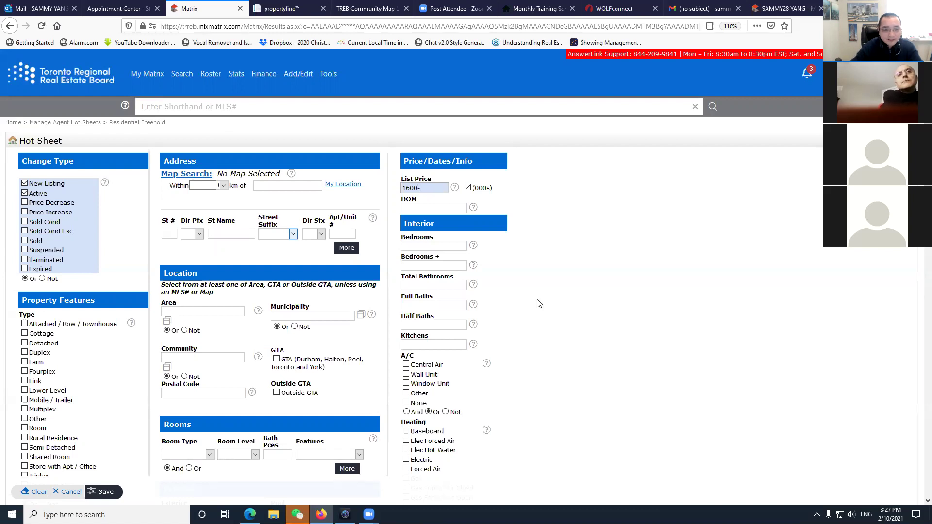
{"action": "left_click", "coordinate": [426, 246]}
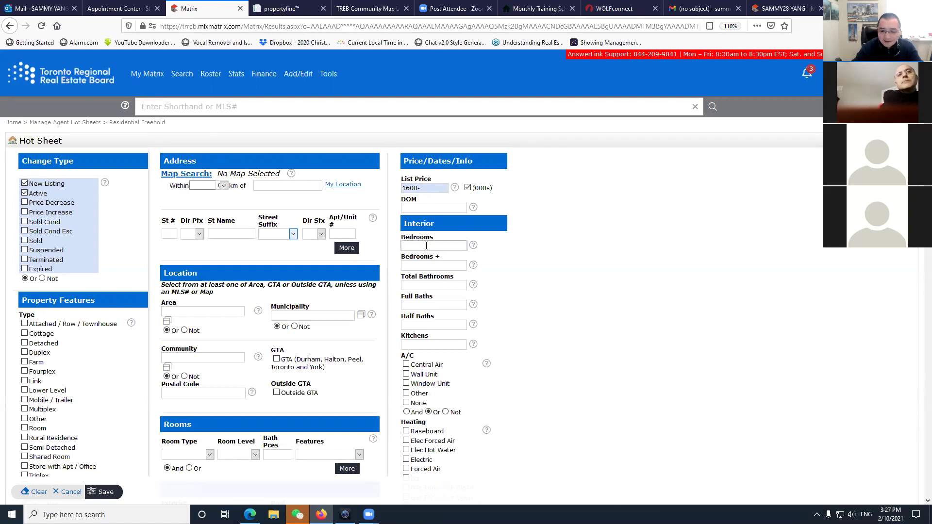
{"action": "type", "text": "4-"}
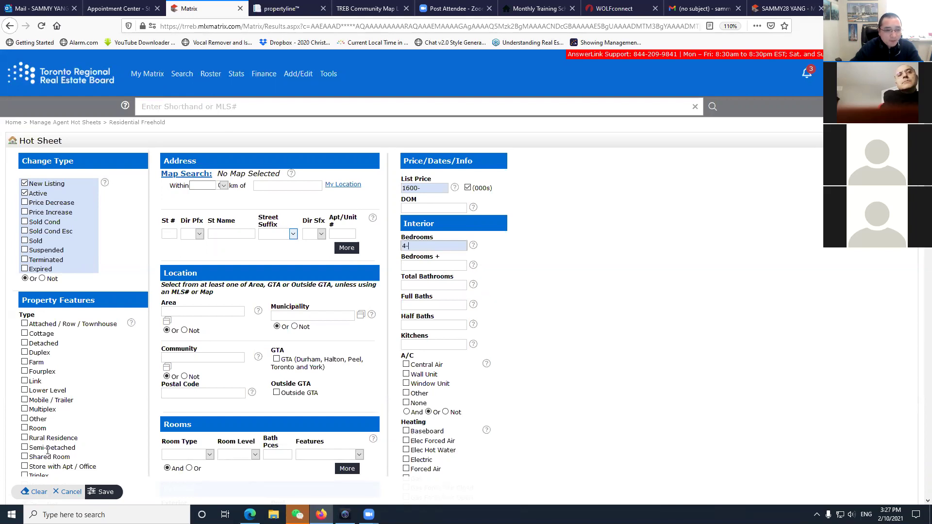
Restrict the property type to Detached and the style to 2 Storey.
{"action": "scroll", "coordinate": [48, 451], "scroll_direction": "down", "scroll_amount": 5}
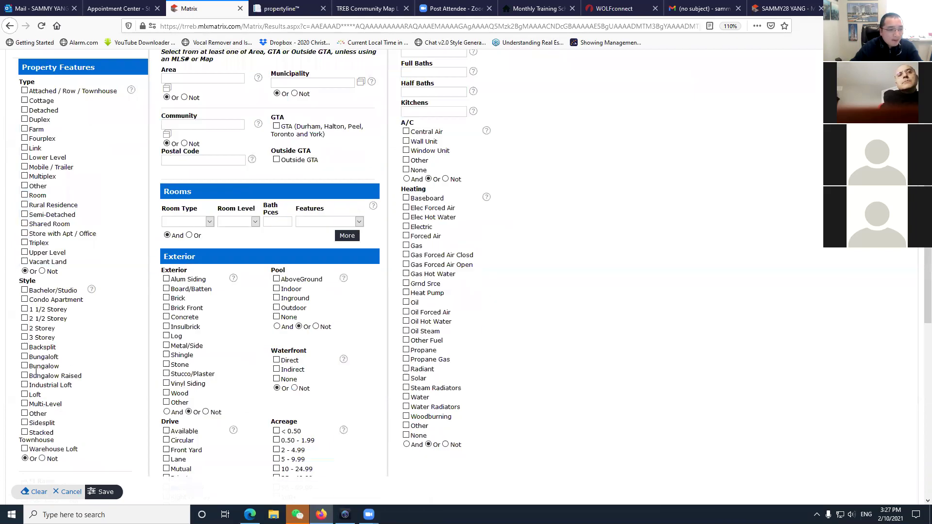
{"action": "left_click", "coordinate": [24, 111]}
{"action": "left_click", "coordinate": [24, 329]}
{"action": "scroll", "coordinate": [245, 457], "scroll_direction": "down", "scroll_amount": 9}
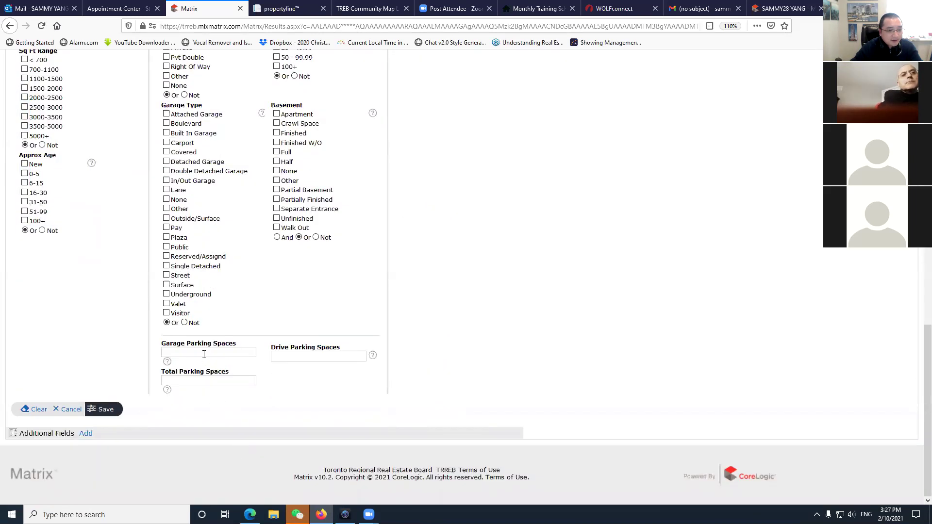
{"action": "scroll", "coordinate": [493, 357], "scroll_direction": "up", "scroll_amount": 8}
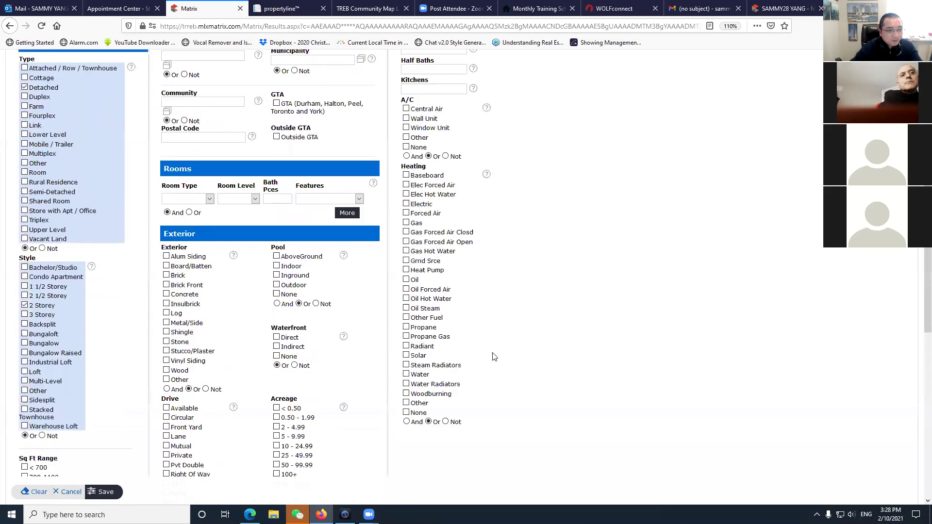
{"action": "scroll", "coordinate": [493, 357], "scroll_direction": "up", "scroll_amount": 5}
Open the map search, enlarge it, and zoom in on Wismer Commons in Markham.
{"action": "left_click", "coordinate": [191, 177]}
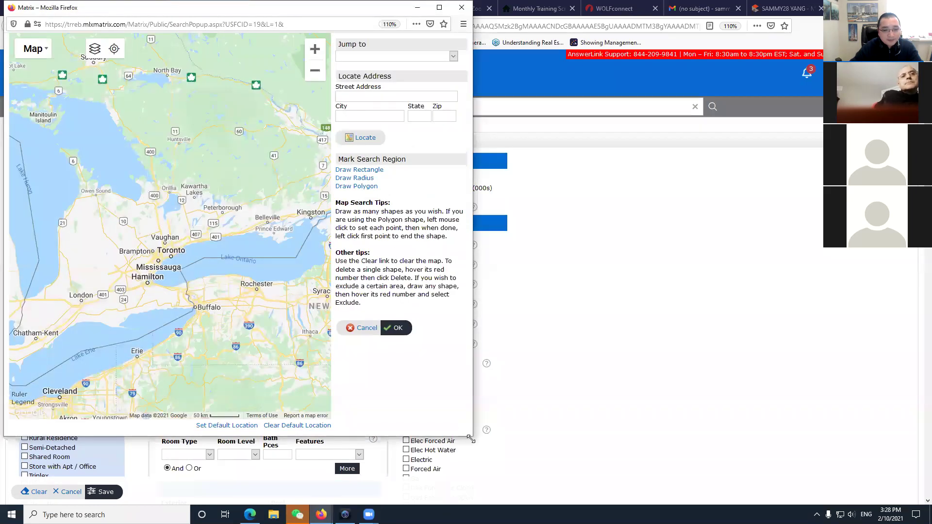
{"action": "left_click_drag", "start_coordinate": [470, 439], "coordinate": [730, 487]}
{"action": "scroll", "coordinate": [448, 208], "scroll_direction": "up", "scroll_amount": 4}
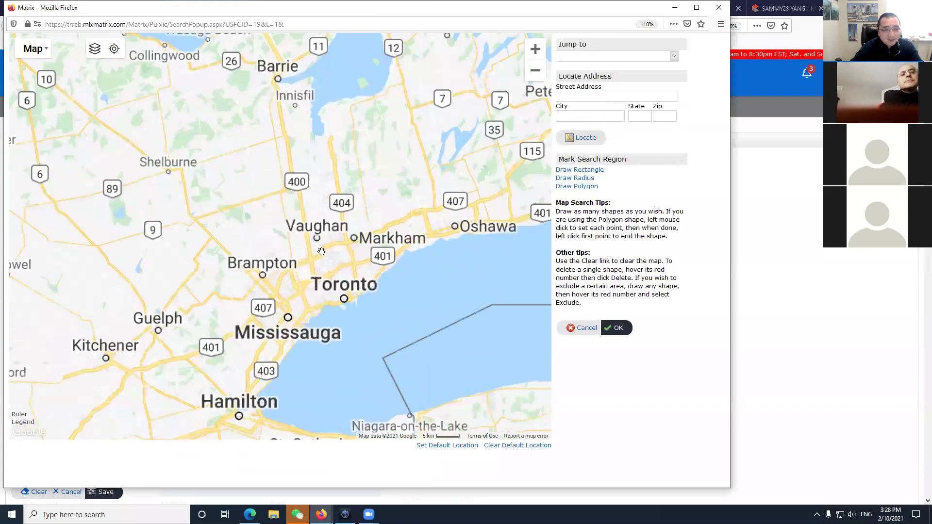
{"action": "scroll", "coordinate": [447, 208], "scroll_direction": "up", "scroll_amount": 2}
{"action": "left_click_drag", "start_coordinate": [474, 202], "coordinate": [197, 297]}
{"action": "scroll", "coordinate": [260, 302], "scroll_direction": "up", "scroll_amount": 2}
{"action": "scroll", "coordinate": [370, 248], "scroll_direction": "up", "scroll_amount": 2}
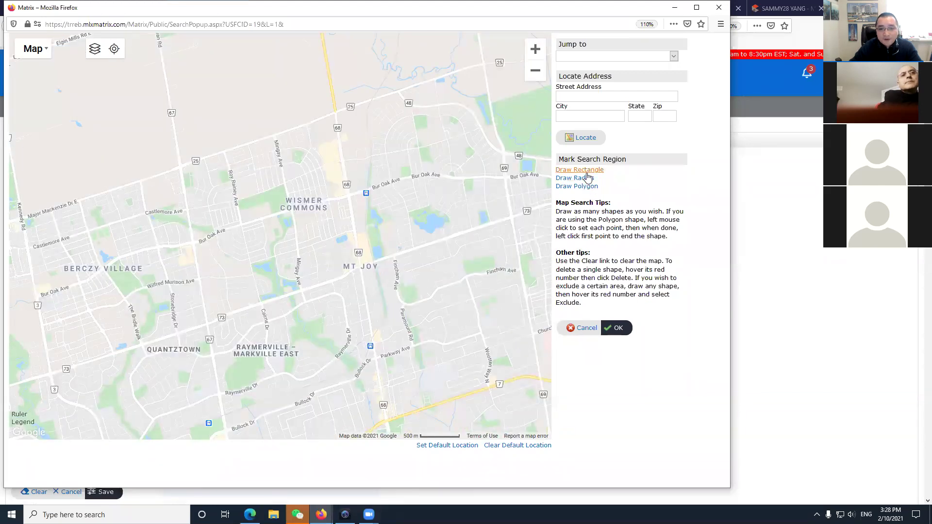
Draw a four-corner polygon around Wismer Commons and accept it as the search area.
{"action": "left_click", "coordinate": [586, 188]}
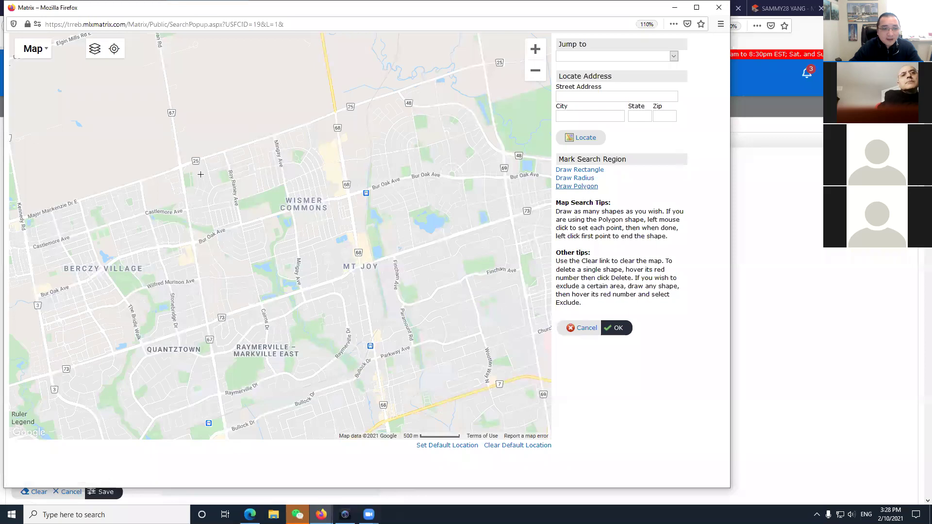
{"action": "left_click_drag", "start_coordinate": [183, 166], "coordinate": [227, 164]}
{"action": "left_click", "coordinate": [223, 162]}
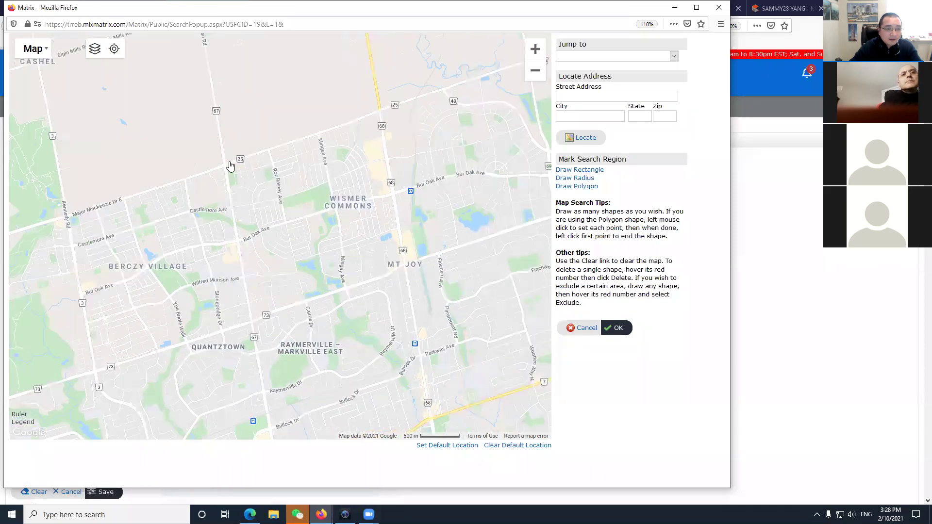
{"action": "left_click", "coordinate": [375, 111]}
{"action": "left_click", "coordinate": [402, 264]}
{"action": "left_click", "coordinate": [249, 318]}
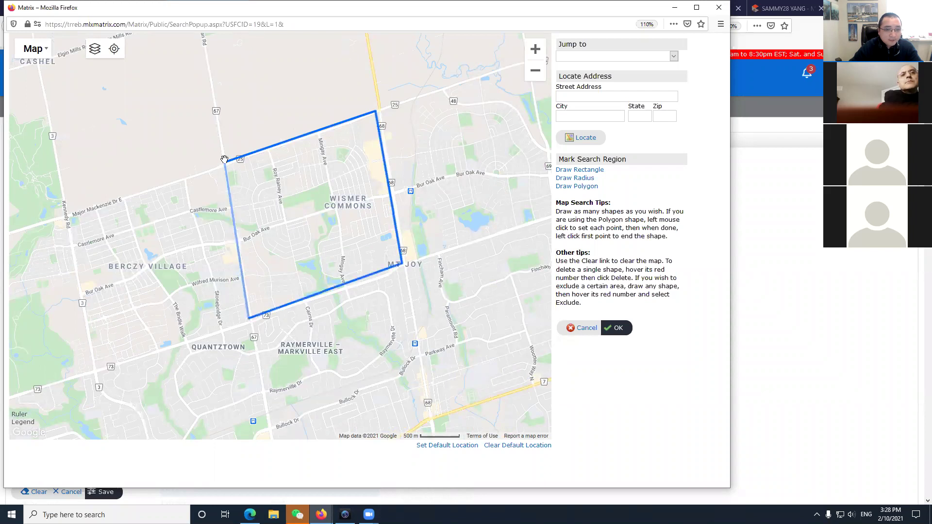
{"action": "left_click", "coordinate": [223, 161]}
{"action": "left_click", "coordinate": [616, 330]}
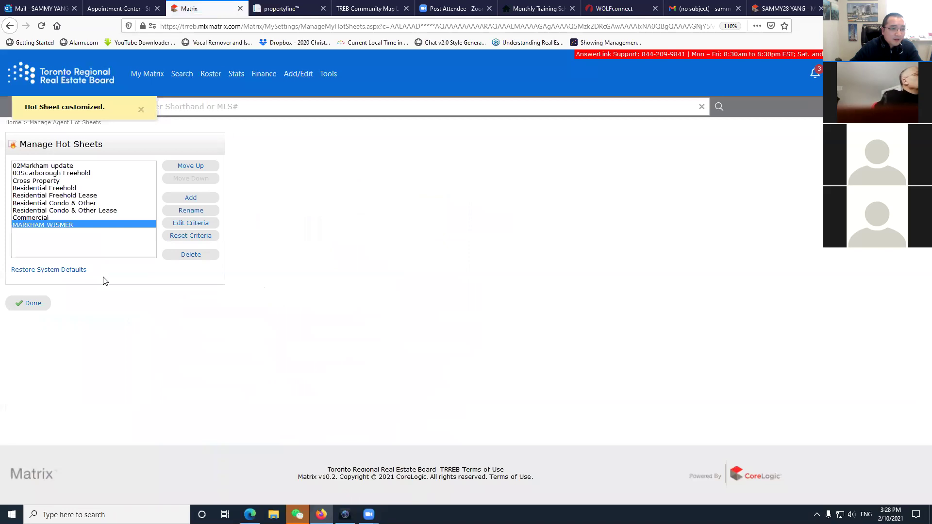
{"action": "left_click", "coordinate": [30, 303]}
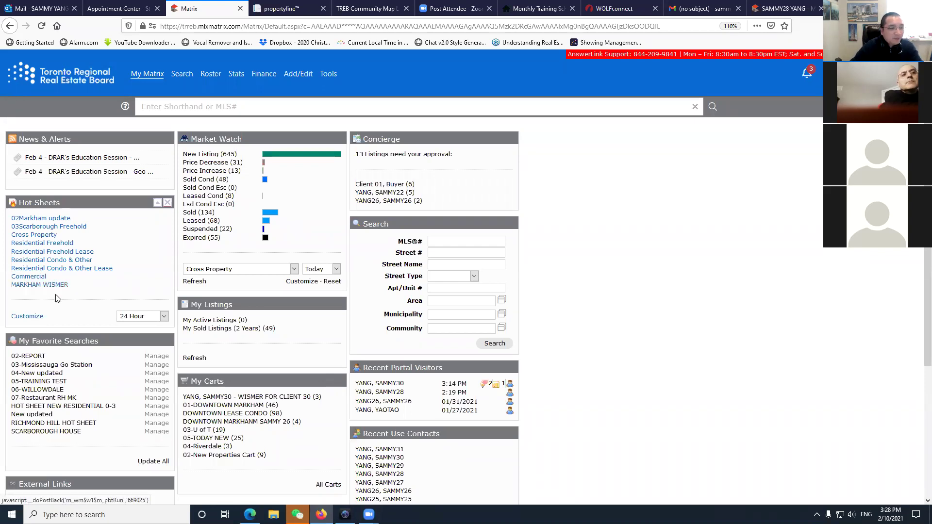
{"action": "left_click", "coordinate": [165, 317]}
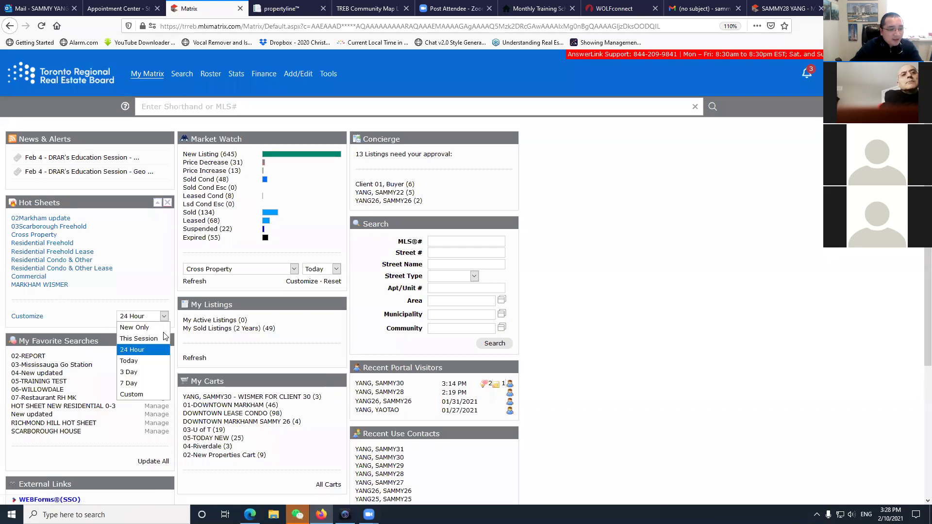
{"action": "left_click", "coordinate": [142, 352]}
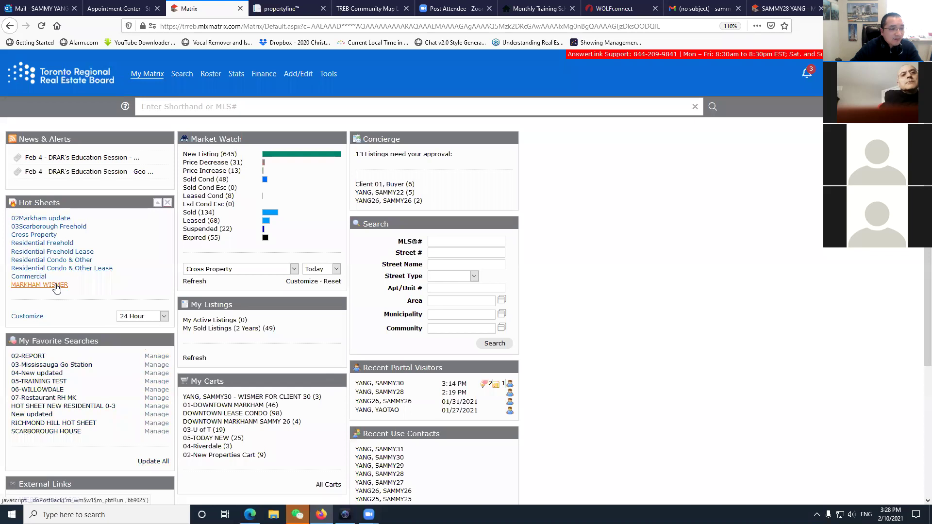
{"action": "left_click", "coordinate": [32, 287]}
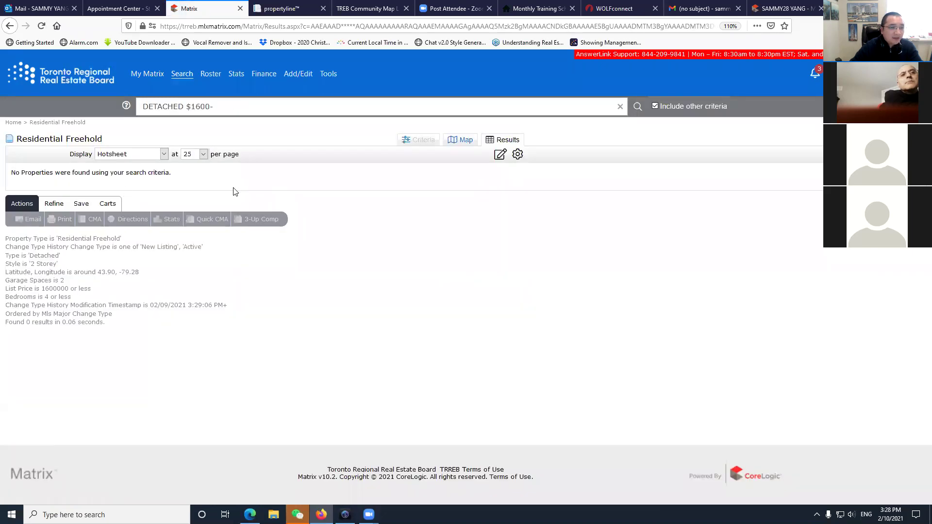
{"action": "left_click", "coordinate": [203, 155]}
{"action": "left_click", "coordinate": [244, 179]}
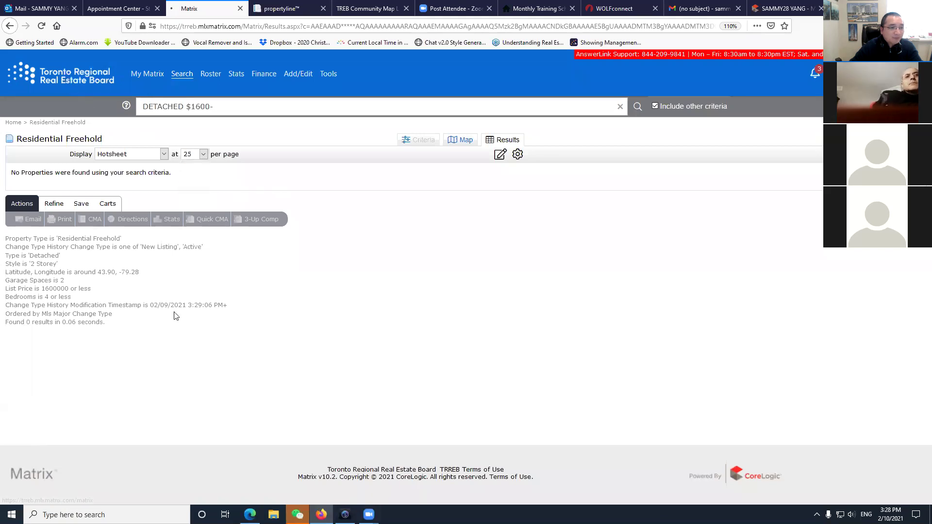
{"action": "key", "text": "alt+Left"}
Rerun MARKHAM WISMER with the Today and then 3 Day periods, finding no results.
{"action": "left_click", "coordinate": [160, 318]}
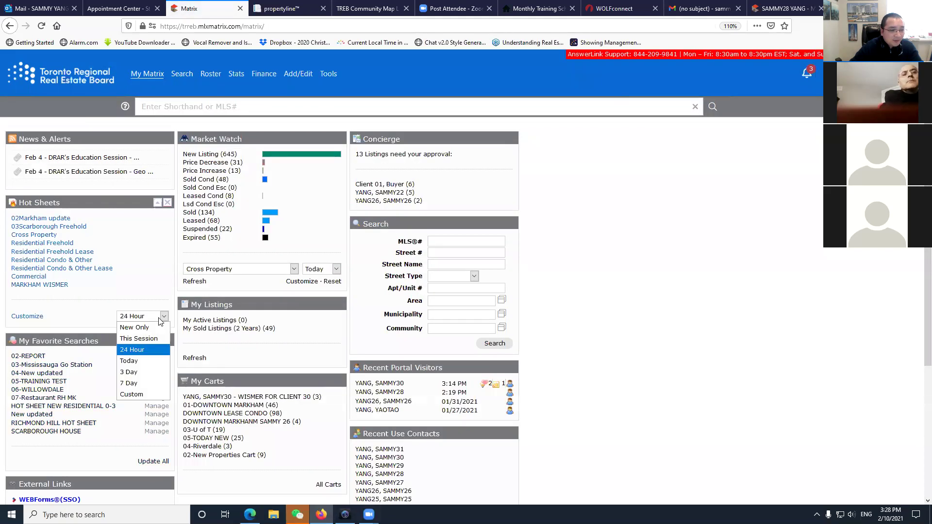
{"action": "left_click", "coordinate": [141, 360]}
{"action": "left_click", "coordinate": [46, 286]}
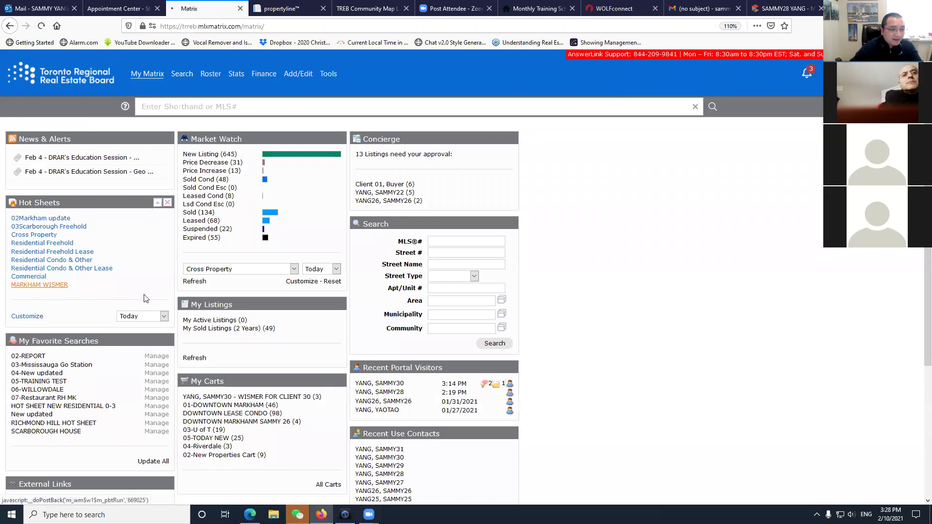
{"action": "key", "text": "alt+Left"}
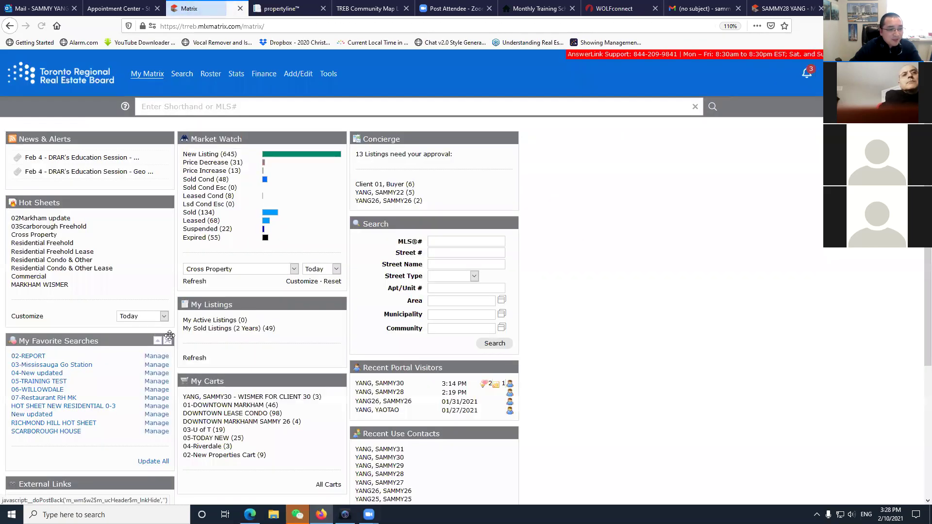
{"action": "left_click", "coordinate": [160, 316]}
{"action": "left_click", "coordinate": [140, 372]}
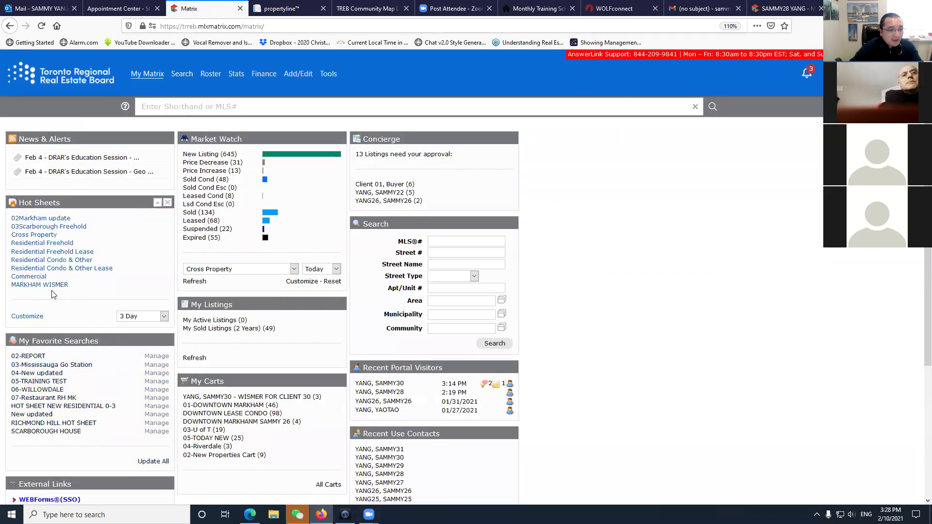
{"action": "left_click", "coordinate": [39, 285]}
{"action": "key", "text": "alt+Left"}
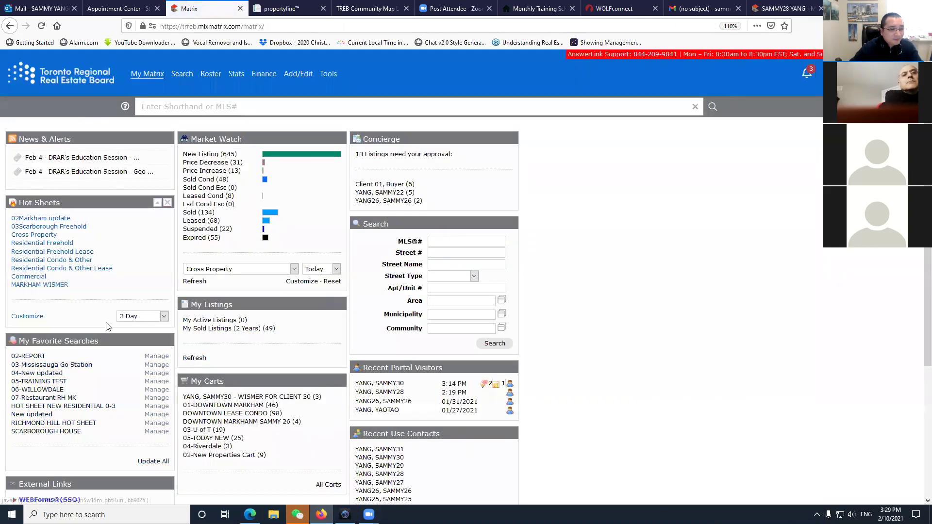
{"action": "left_click", "coordinate": [161, 317]}
{"action": "left_click", "coordinate": [141, 381]}
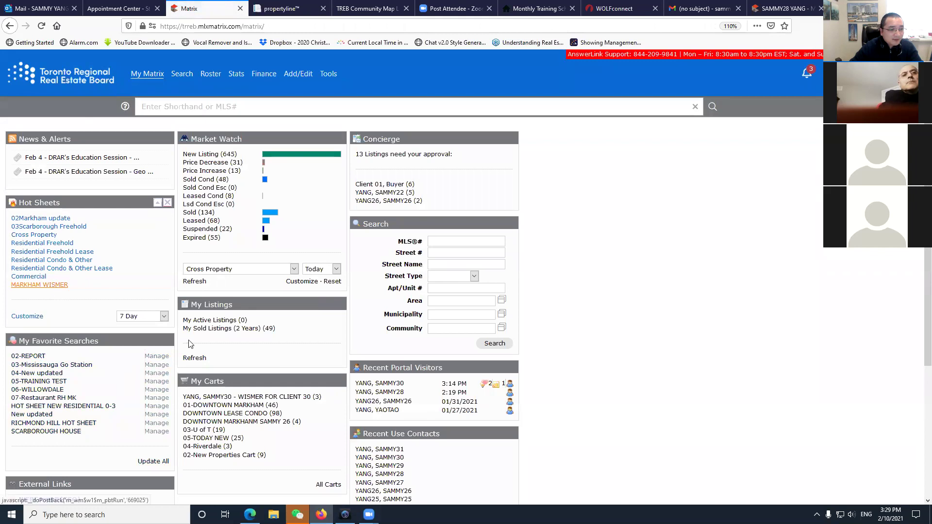
{"action": "left_click", "coordinate": [49, 285]}
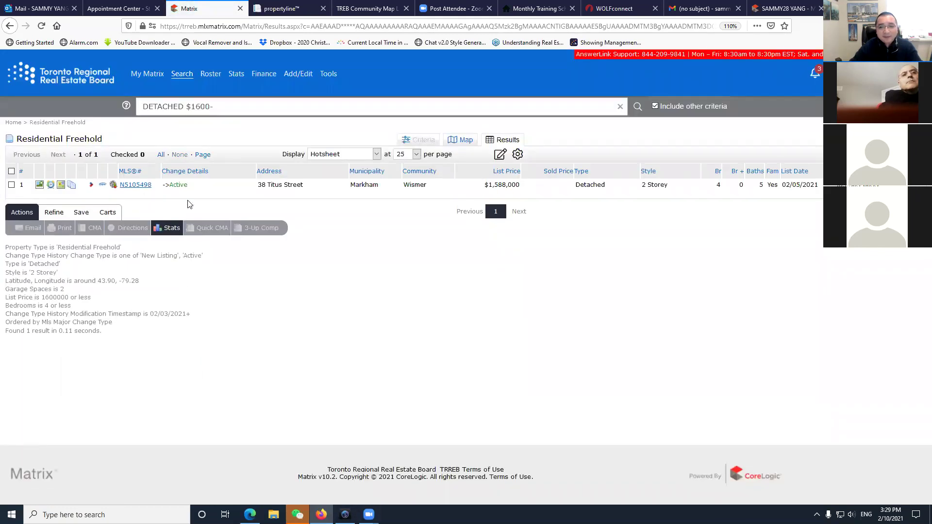
{"action": "left_click", "coordinate": [61, 78]}
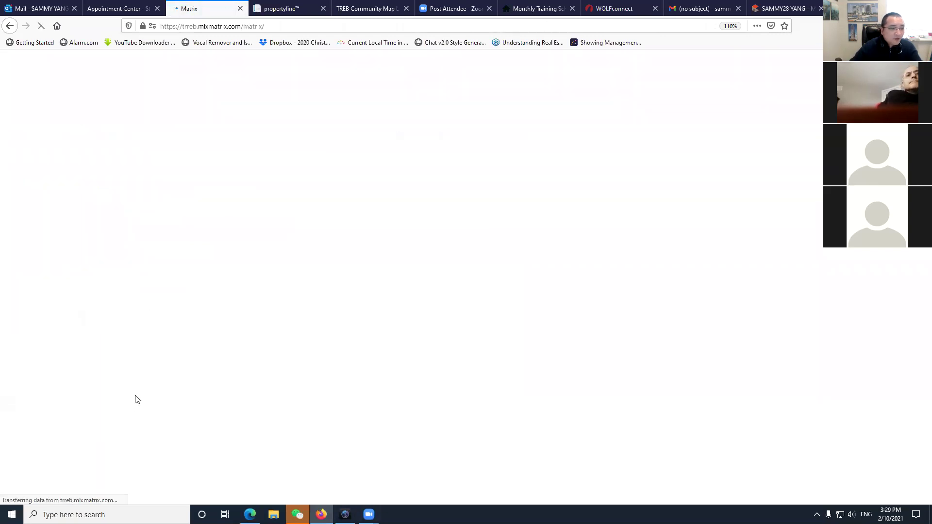
{"action": "left_click", "coordinate": [27, 316]}
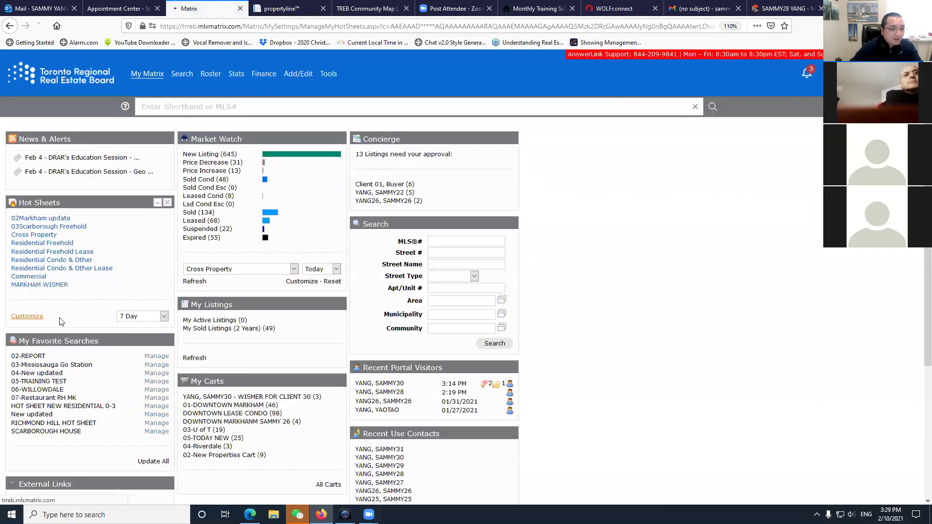
{"action": "left_click", "coordinate": [55, 226]}
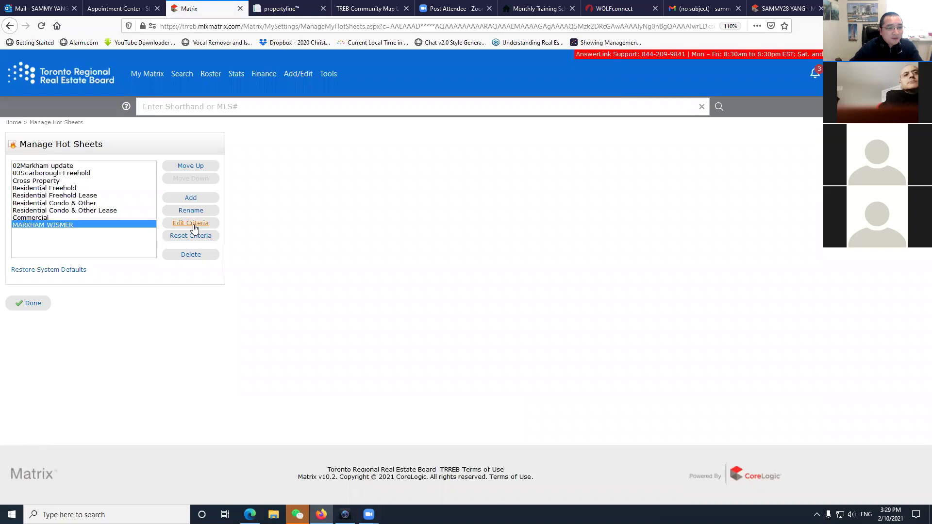
{"action": "left_click", "coordinate": [192, 224]}
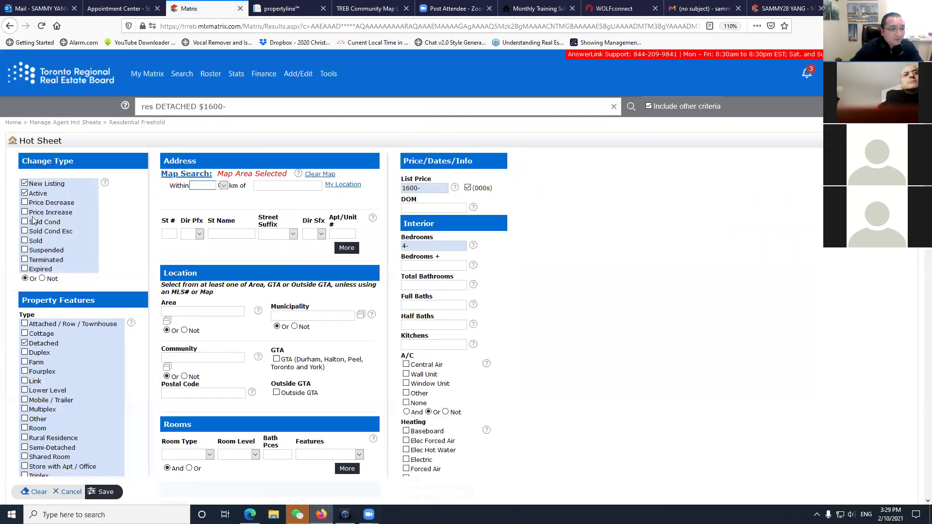
{"action": "scroll", "coordinate": [148, 297], "scroll_direction": "down", "scroll_amount": 3}
{"action": "scroll", "coordinate": [534, 326], "scroll_direction": "up", "scroll_amount": 3}
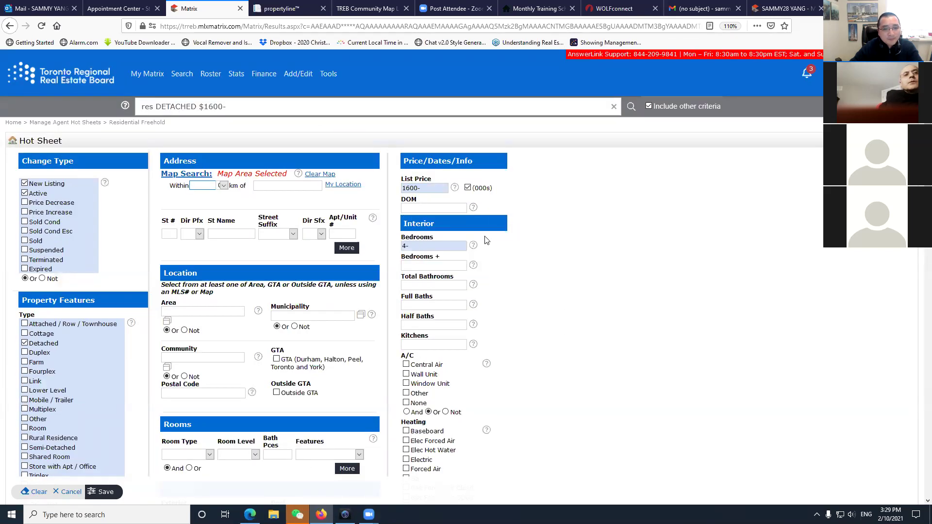
{"action": "scroll", "coordinate": [189, 368], "scroll_direction": "down", "scroll_amount": 12}
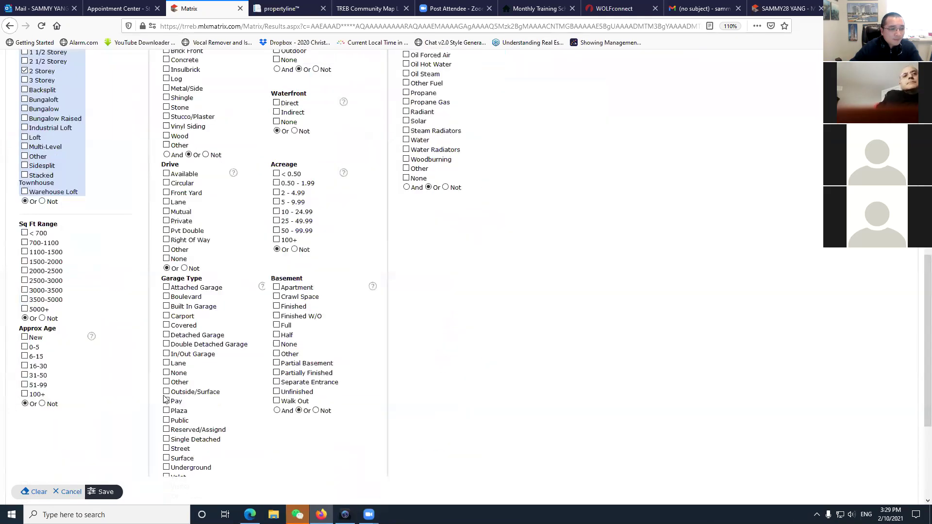
{"action": "scroll", "coordinate": [146, 413], "scroll_direction": "up", "scroll_amount": 15}
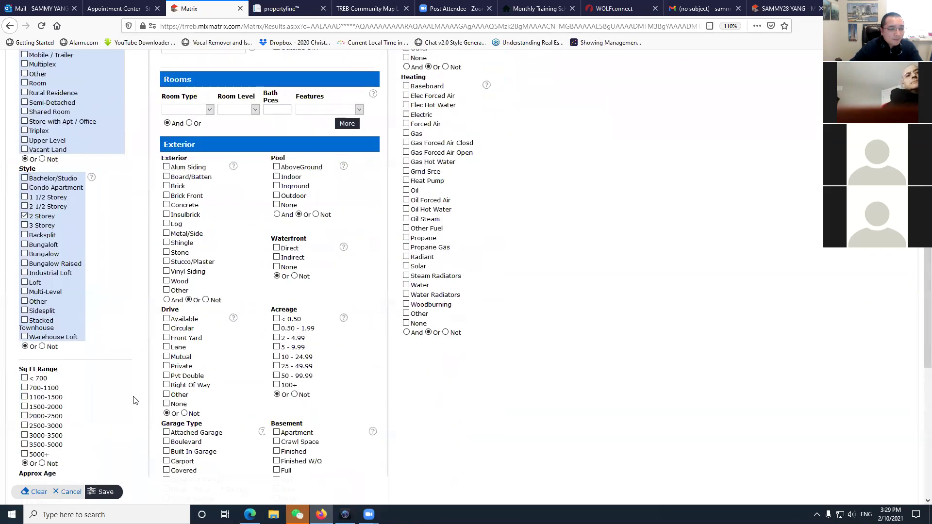
{"action": "left_click", "coordinate": [25, 202]}
{"action": "left_click", "coordinate": [24, 213]}
{"action": "left_click", "coordinate": [102, 492]}
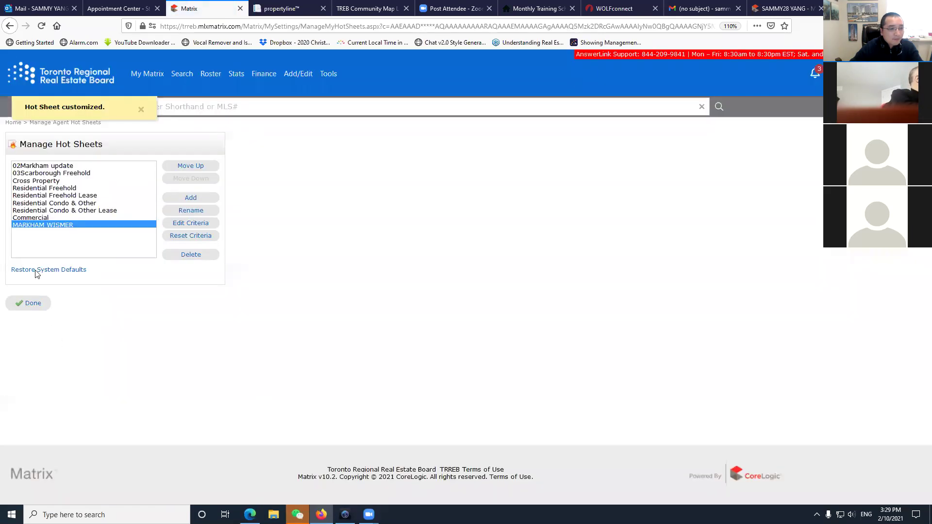
{"action": "left_click", "coordinate": [46, 312]}
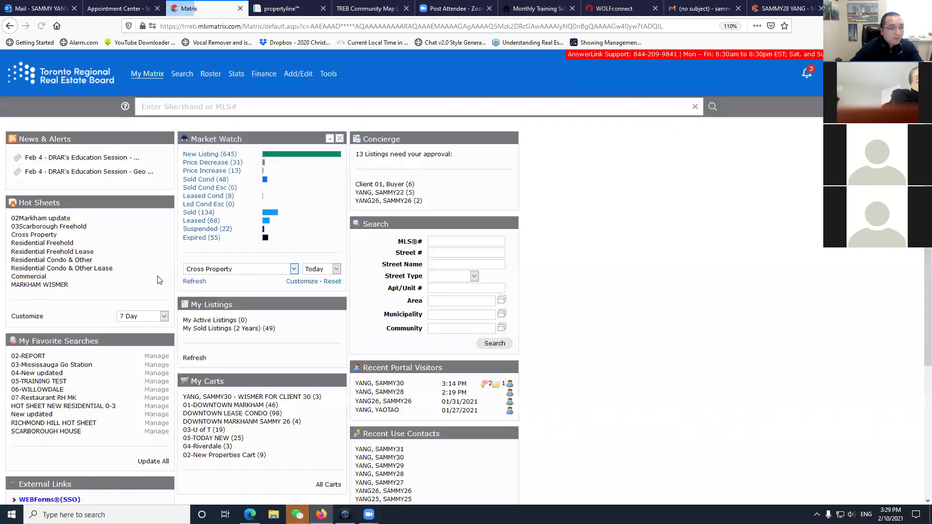
{"action": "left_click", "coordinate": [158, 318]}
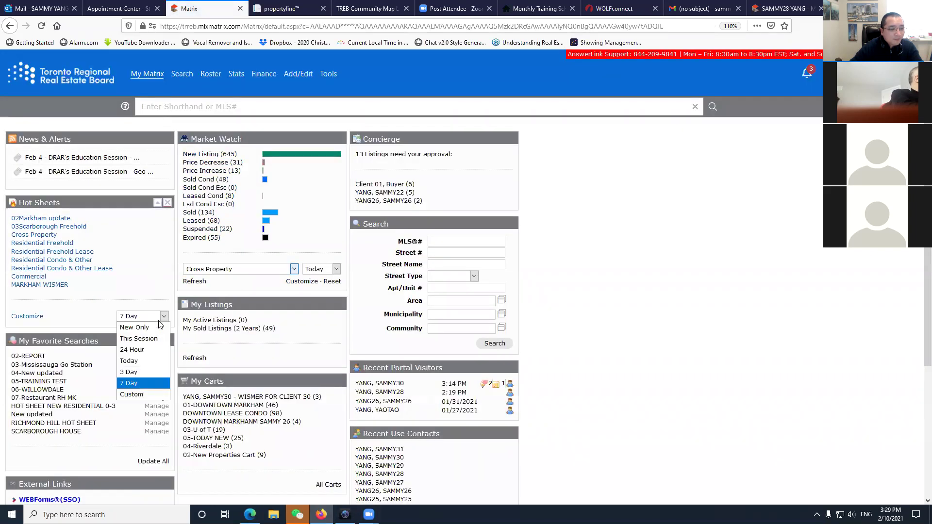
{"action": "left_click", "coordinate": [140, 350]}
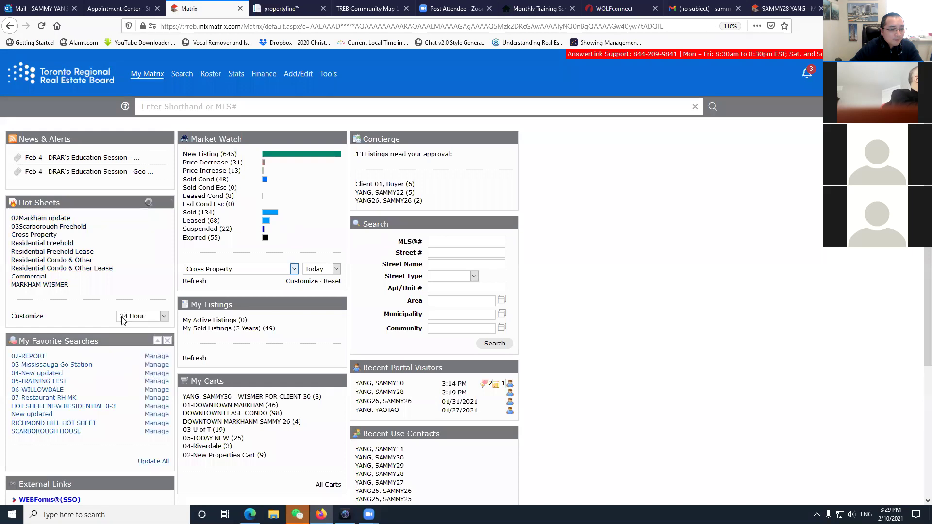
{"action": "left_click", "coordinate": [45, 288]}
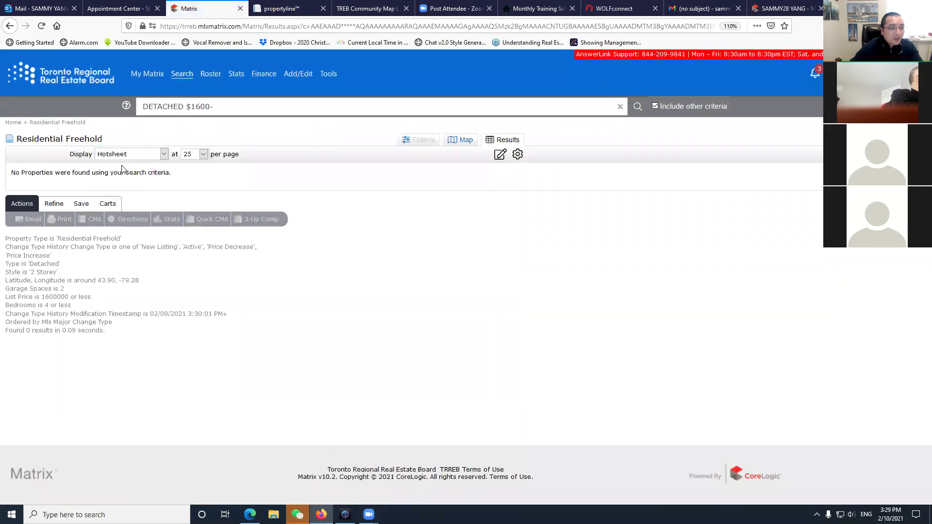
{"action": "key", "text": "alt+Left"}
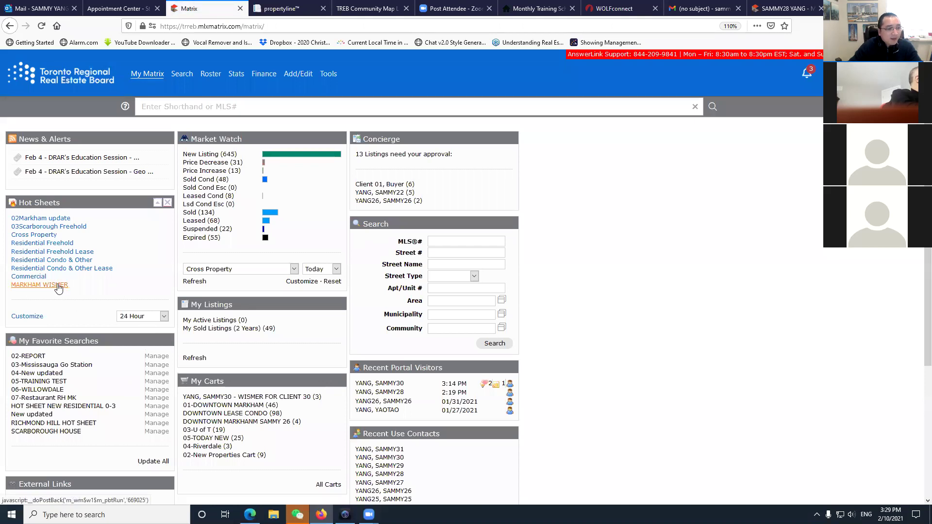
Move MARKHAM WISMER up the Manage Hot Sheets list, above 02Markham update.
{"action": "left_click", "coordinate": [31, 317]}
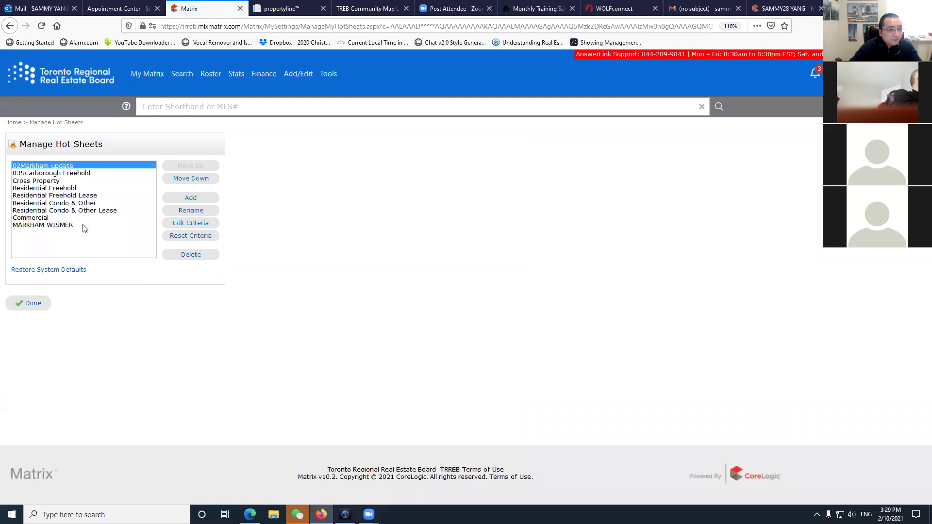
{"action": "left_click", "coordinate": [67, 227]}
{"action": "left_click", "coordinate": [192, 166]}
{"action": "left_click", "coordinate": [192, 166]}
{"action": "left_click", "coordinate": [192, 166]}
{"action": "left_click", "coordinate": [192, 166]}
{"action": "left_click", "coordinate": [192, 166]}
{"action": "left_click", "coordinate": [192, 166]}
{"action": "left_click", "coordinate": [192, 166]}
{"action": "left_click", "coordinate": [193, 166]}
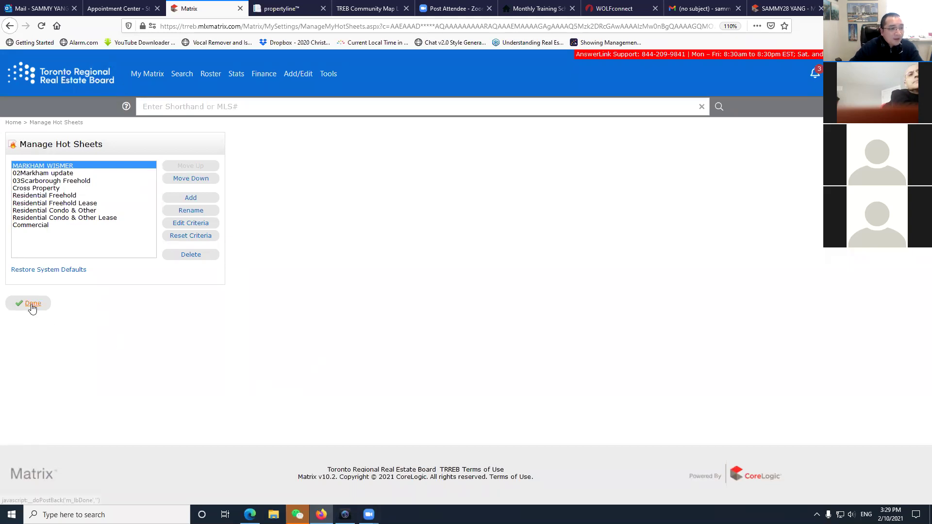
{"action": "left_click", "coordinate": [30, 305]}
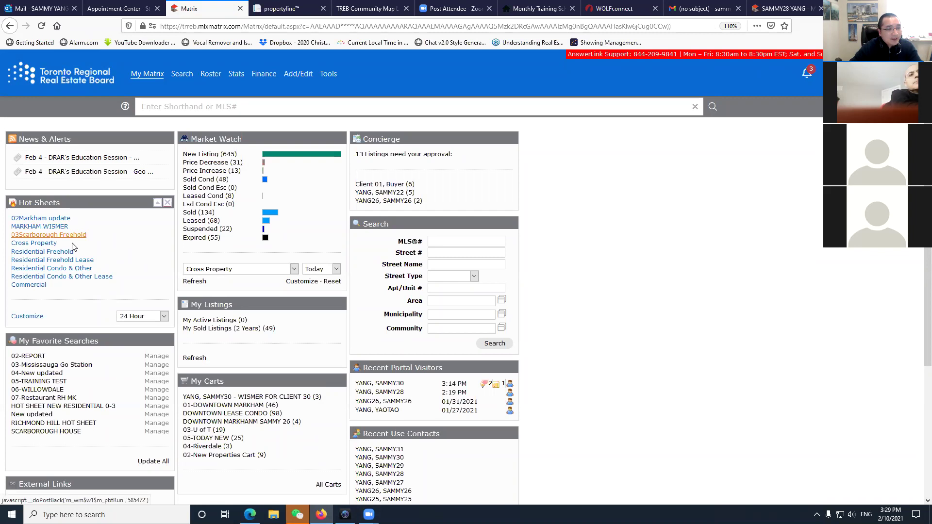
Run 03Scarborough Freehold and set the hot sheet period to This Session.
{"action": "left_click", "coordinate": [49, 234]}
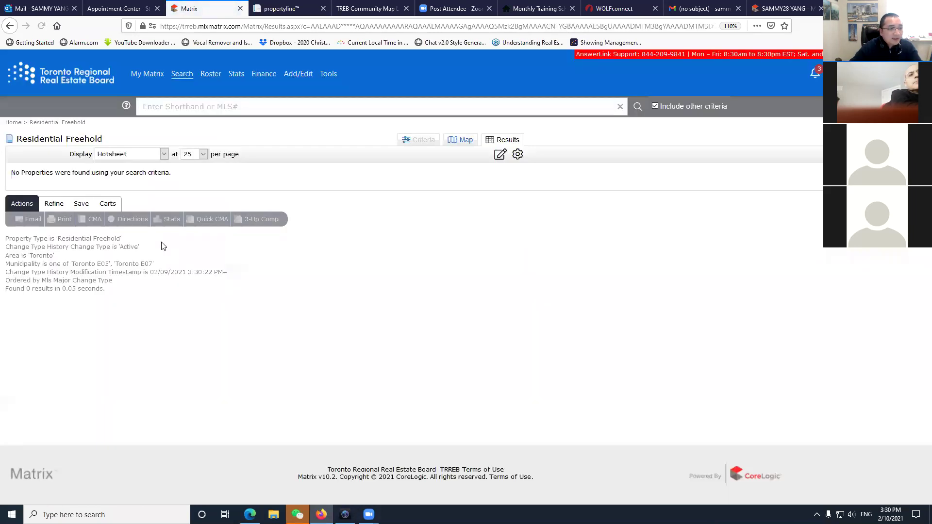
{"action": "left_click", "coordinate": [68, 66]}
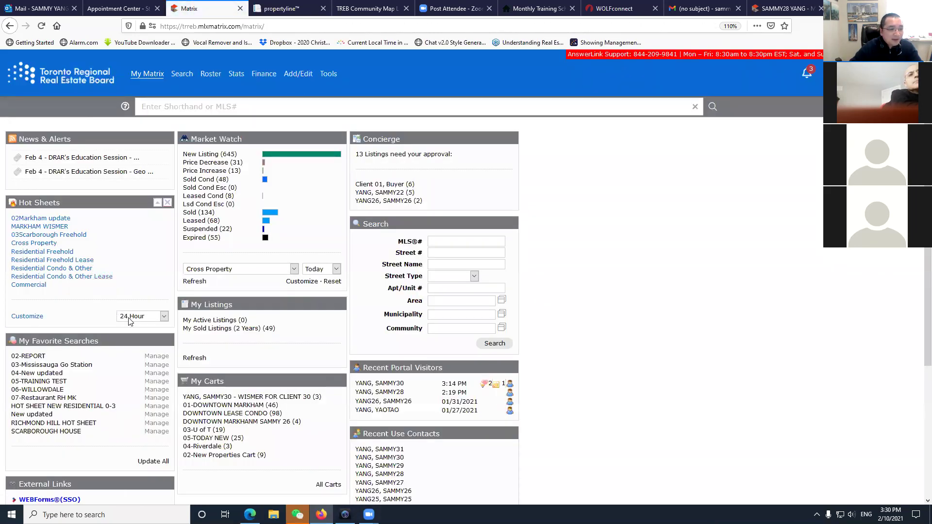
{"action": "left_click", "coordinate": [141, 319]}
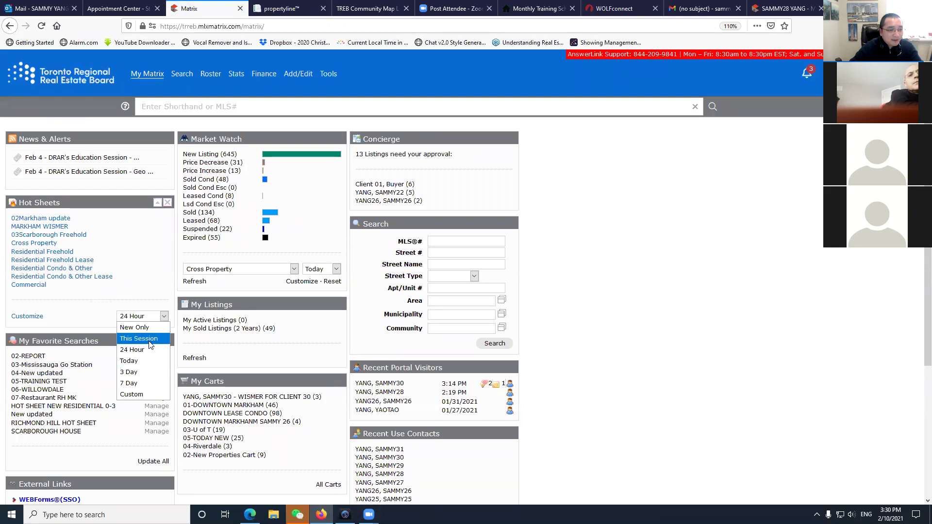
{"action": "left_click", "coordinate": [150, 340]}
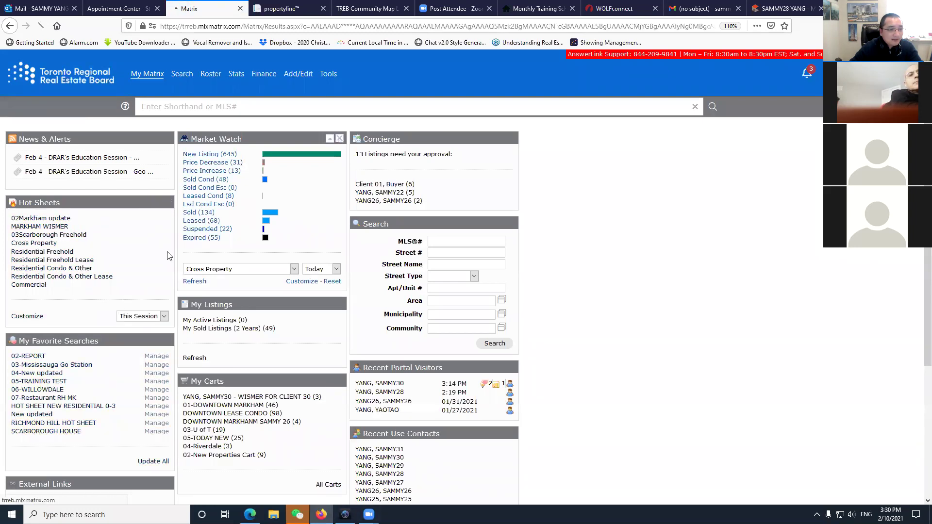
{"action": "scroll", "coordinate": [225, 257], "scroll_direction": "down", "scroll_amount": 2}
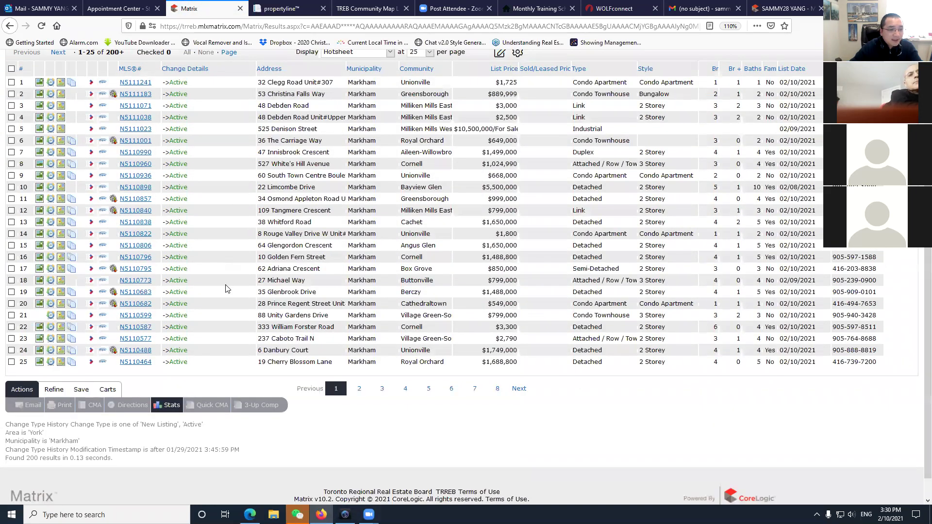
{"action": "scroll", "coordinate": [225, 289], "scroll_direction": "up", "scroll_amount": 2}
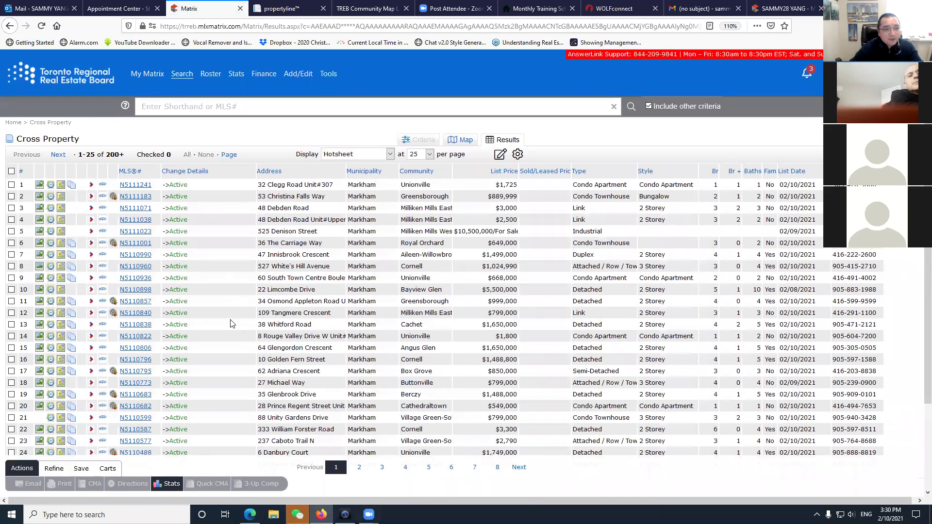
{"action": "left_click", "coordinate": [70, 85]}
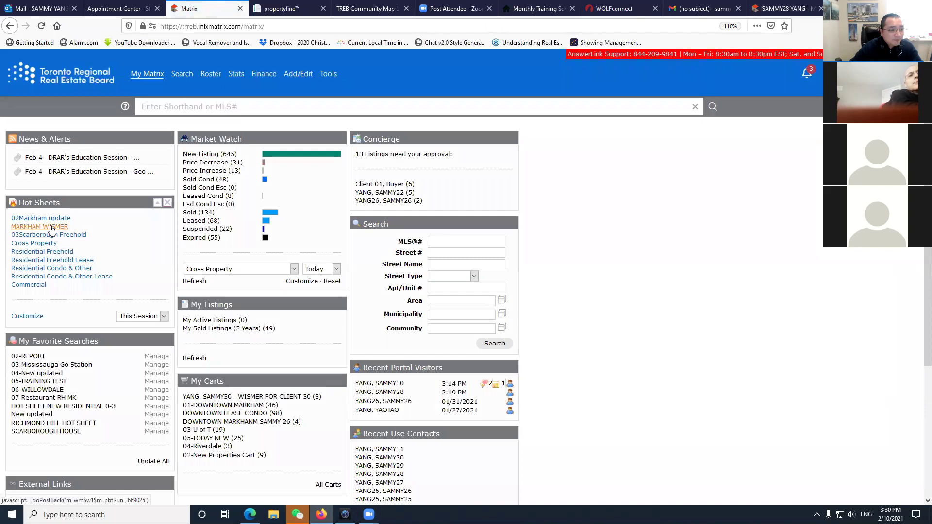
Check the 03Scarborough Freehold and Residential Freehold results, then set the period to Custom.
{"action": "left_click", "coordinate": [51, 235]}
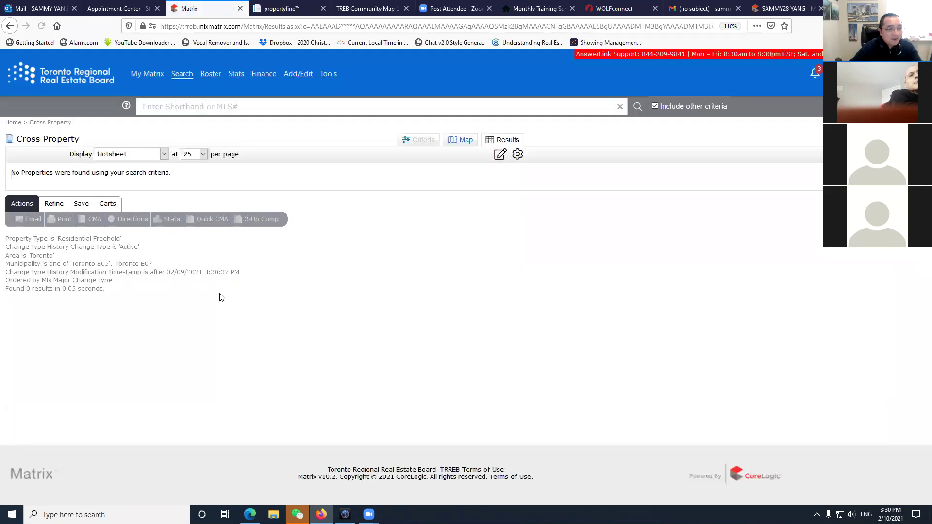
{"action": "left_click", "coordinate": [54, 82]}
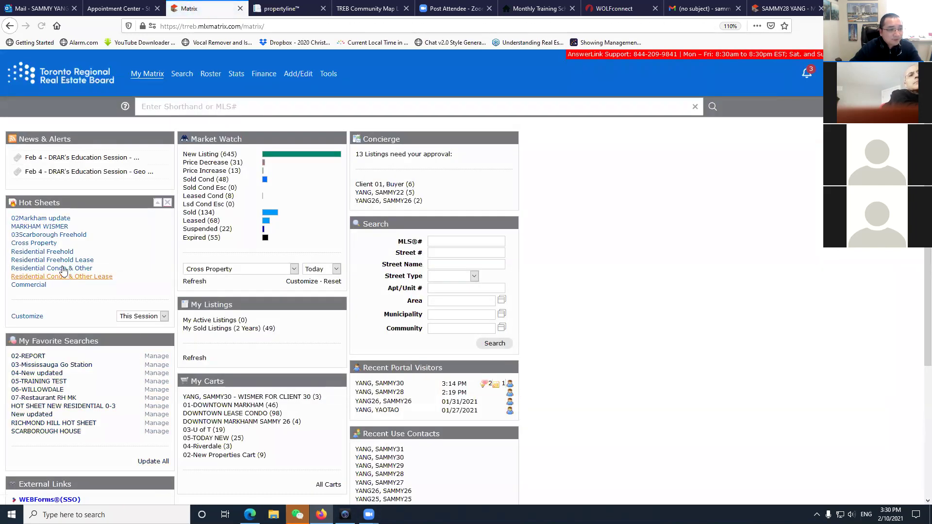
{"action": "left_click", "coordinate": [49, 252]}
{"action": "left_click", "coordinate": [81, 85]}
{"action": "left_click", "coordinate": [147, 316]}
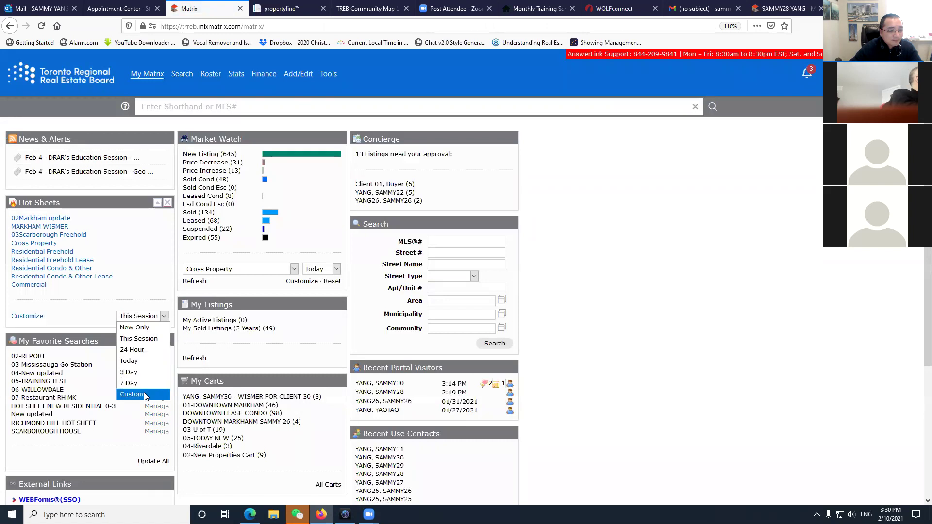
{"action": "left_click", "coordinate": [129, 339]}
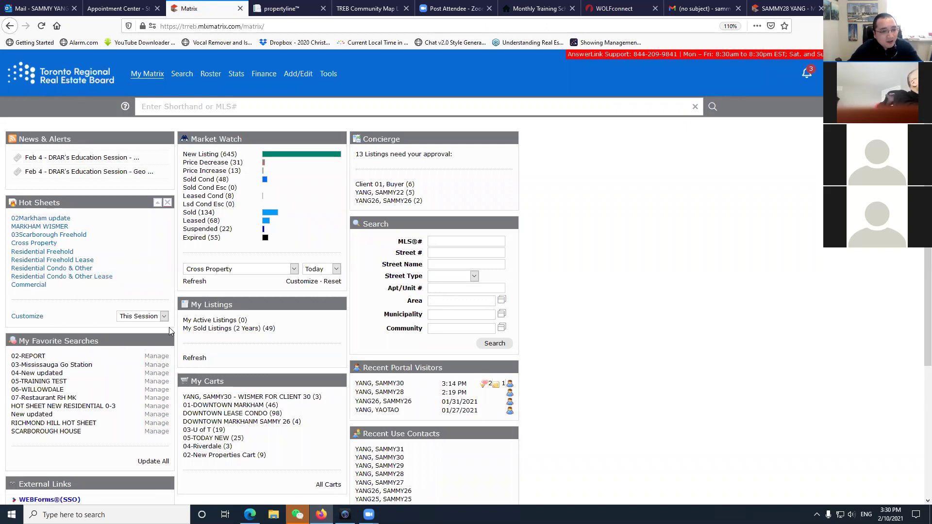
{"action": "left_click", "coordinate": [155, 318]}
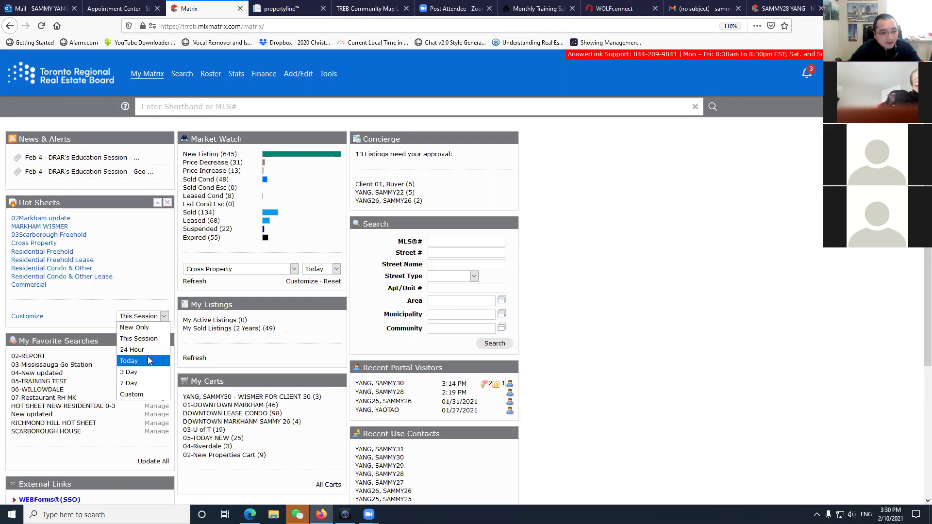
{"action": "left_click", "coordinate": [145, 393]}
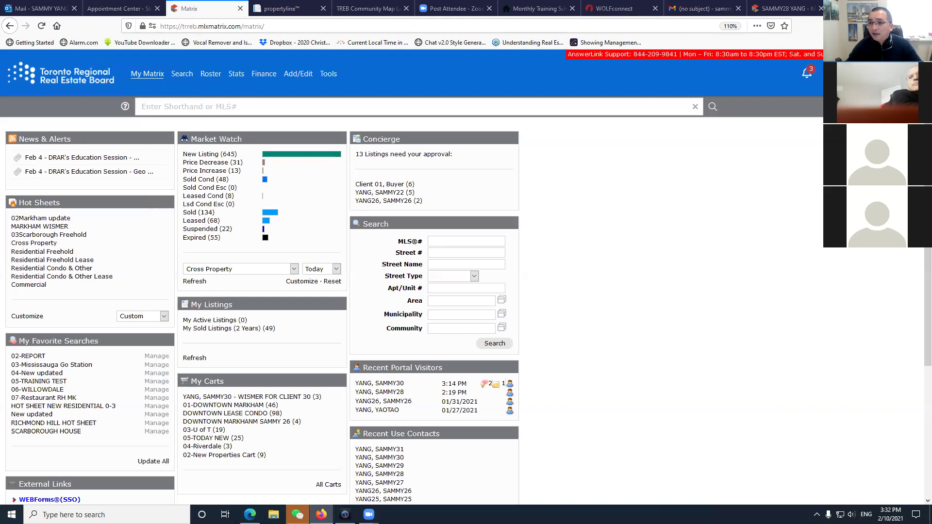
Open My Information from the My Matrix menu and highlight the First Name value.
{"action": "mouse_move", "coordinate": [140, 77]}
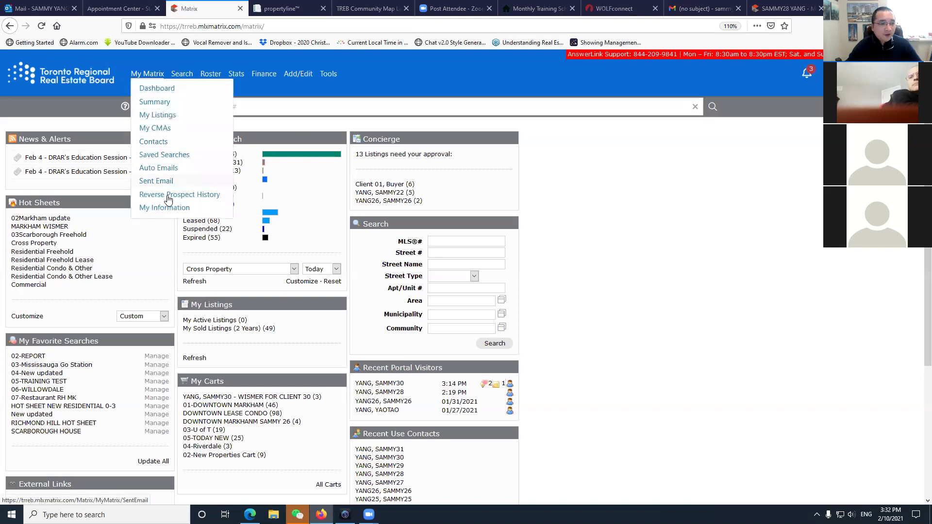
{"action": "left_click", "coordinate": [158, 208]}
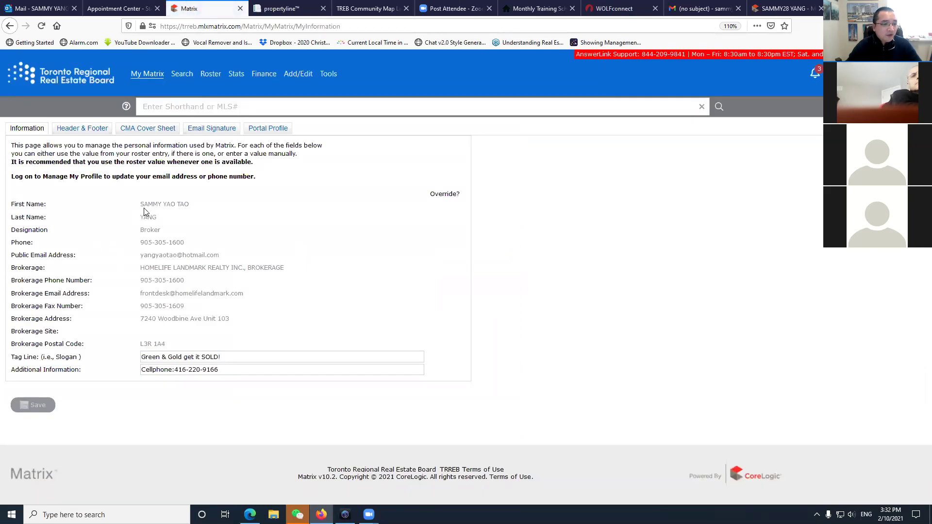
{"action": "left_click_drag", "start_coordinate": [141, 204], "coordinate": [192, 204]}
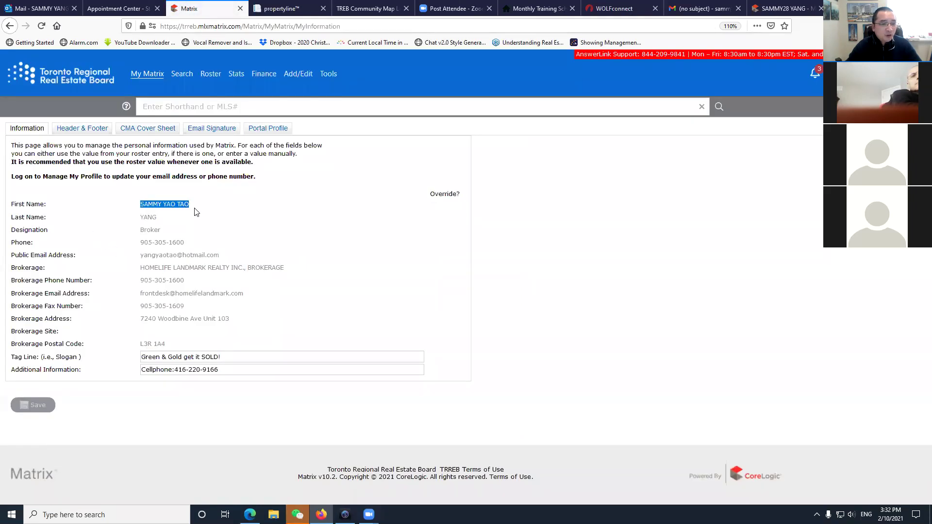
{"action": "left_click", "coordinate": [160, 221]}
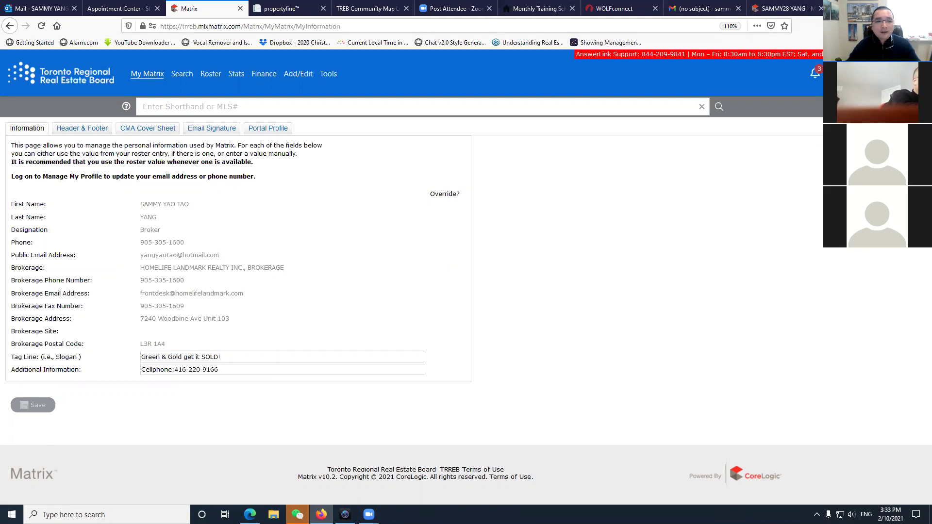
Open the RECO website (reco.on.ca) in a new browser tab.
{"action": "key", "text": "ctrl+t"}
{"action": "type", "text": "R"}
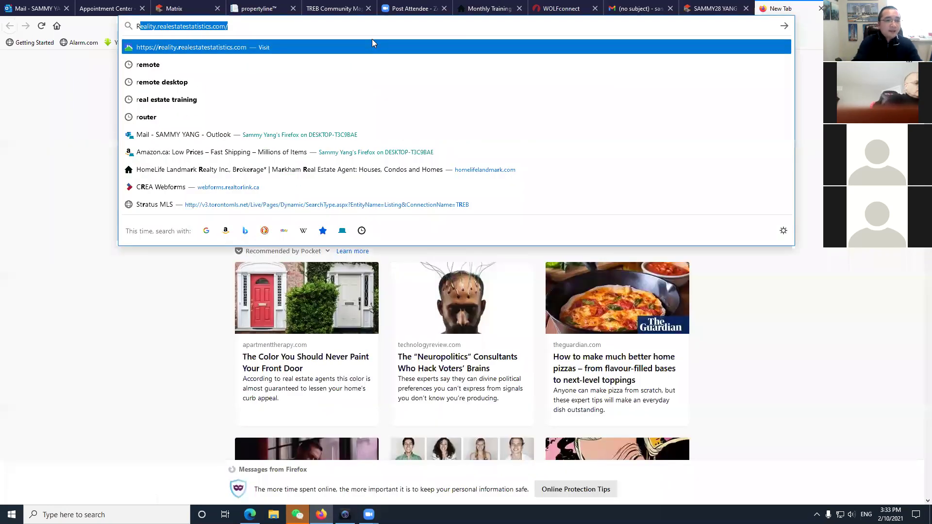
{"action": "key", "text": "BackSpace"}
{"action": "key", "text": "BackSpace"}
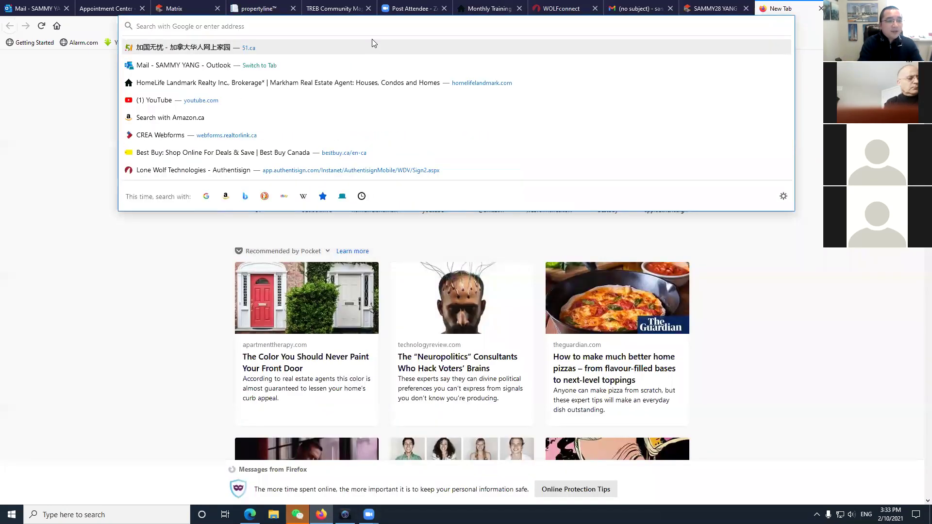
{"action": "type", "text": "reco.on.ca/"}
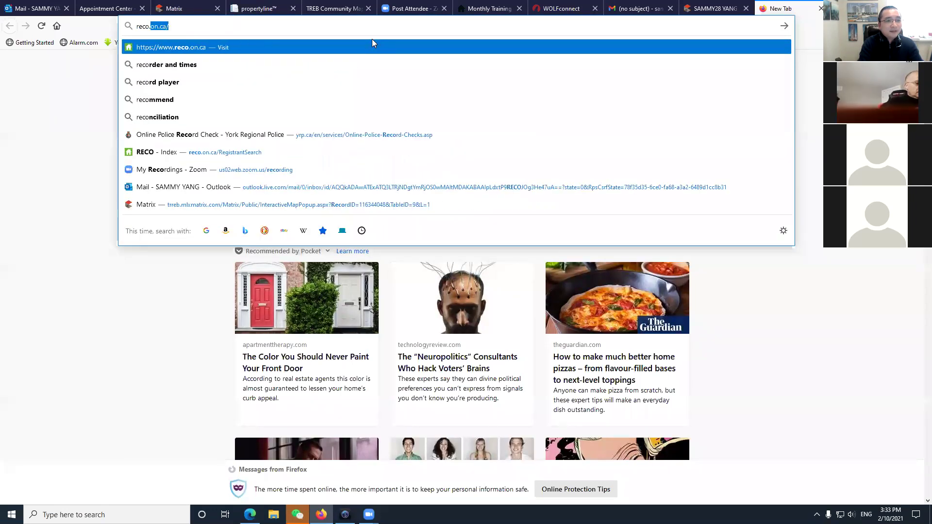
{"action": "key", "text": "Return"}
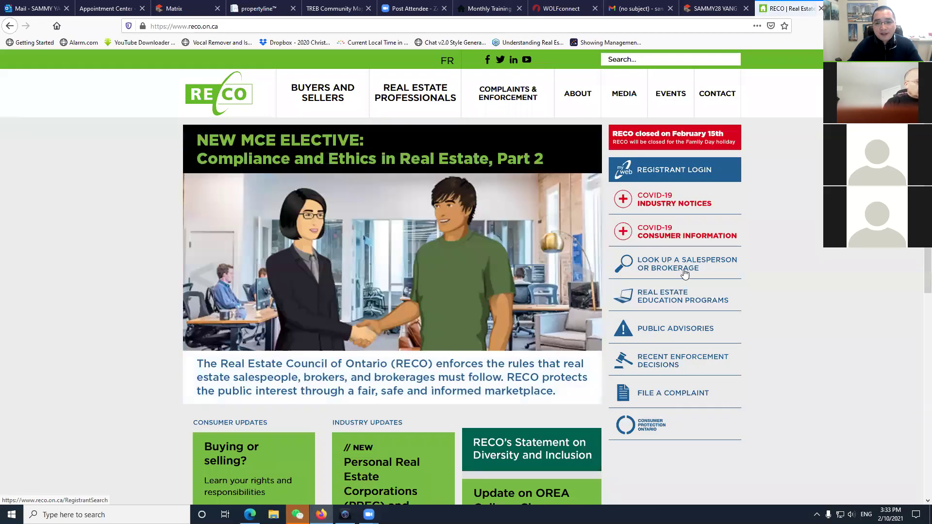
Search RECO's salesperson lookup by the broker's first and last name.
{"action": "left_click", "coordinate": [684, 274]}
{"action": "scroll", "coordinate": [398, 321], "scroll_direction": "down", "scroll_amount": 3}
{"action": "left_click", "coordinate": [259, 289]}
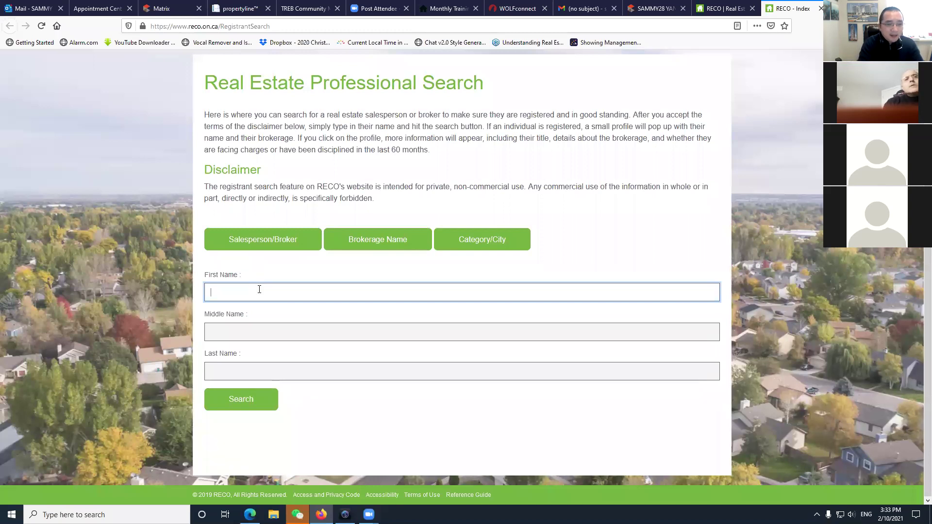
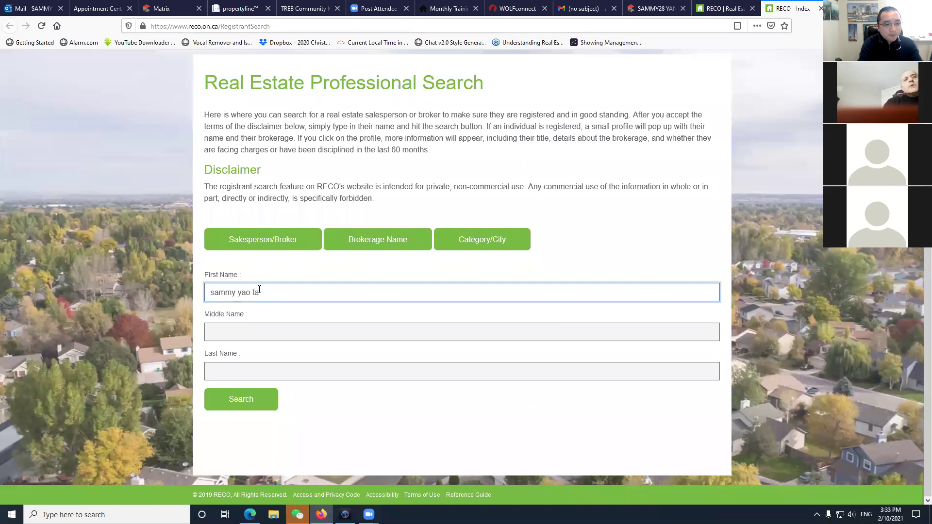
{"action": "key", "text": "Tab"}
{"action": "key", "text": "Tab"}
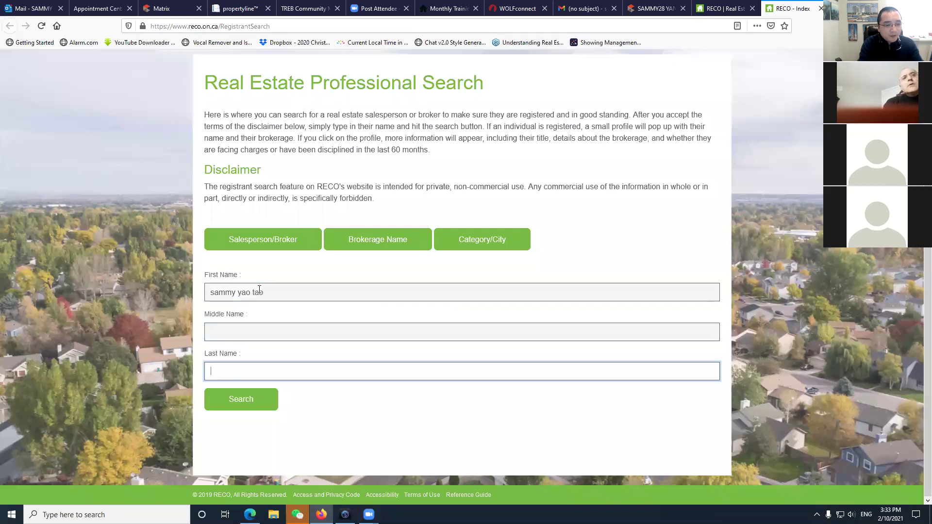
{"action": "key", "text": "Return"}
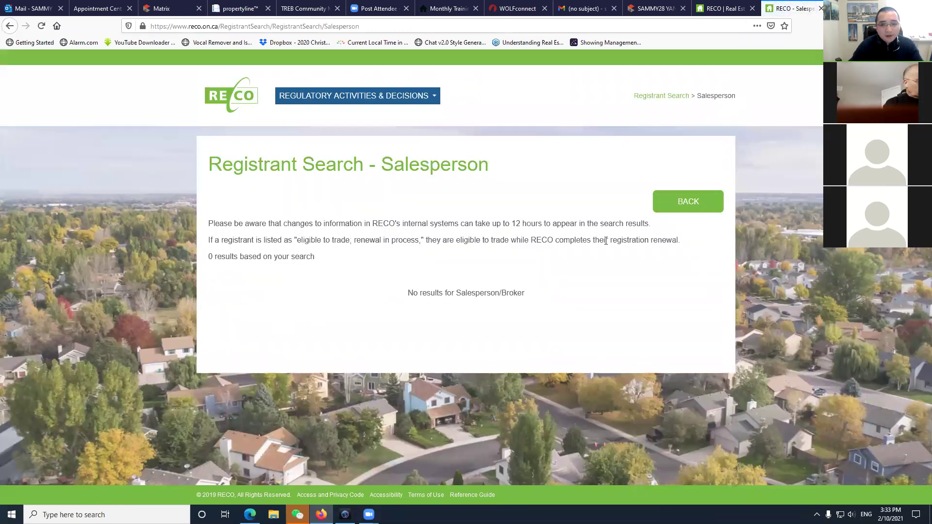
Correct the first name, rerun the search, and expand the registered Broker record expiring 2021/05/09.
{"action": "left_click", "coordinate": [661, 201]}
{"action": "left_click", "coordinate": [251, 292]}
{"action": "key", "text": "BackSpace"}
{"action": "left_click", "coordinate": [267, 399]}
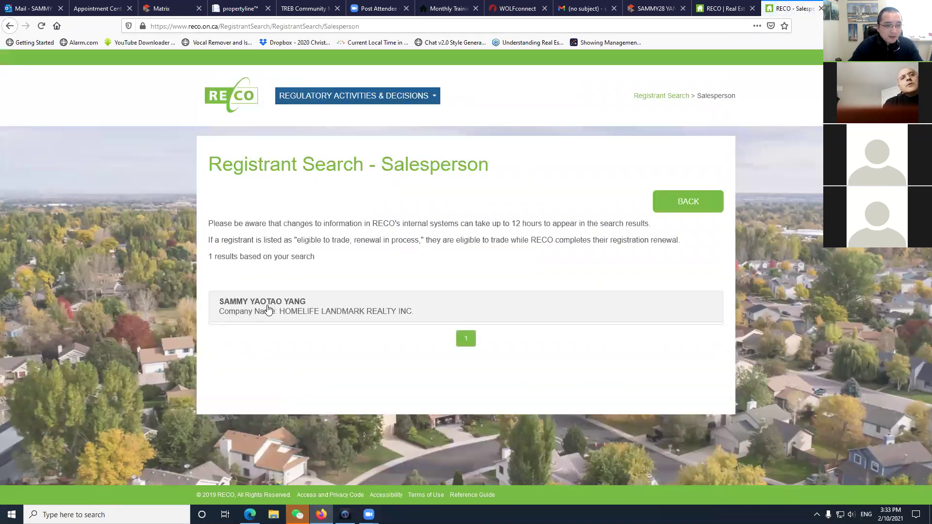
{"action": "left_click", "coordinate": [268, 309]}
{"action": "scroll", "coordinate": [278, 340], "scroll_direction": "down", "scroll_amount": 2}
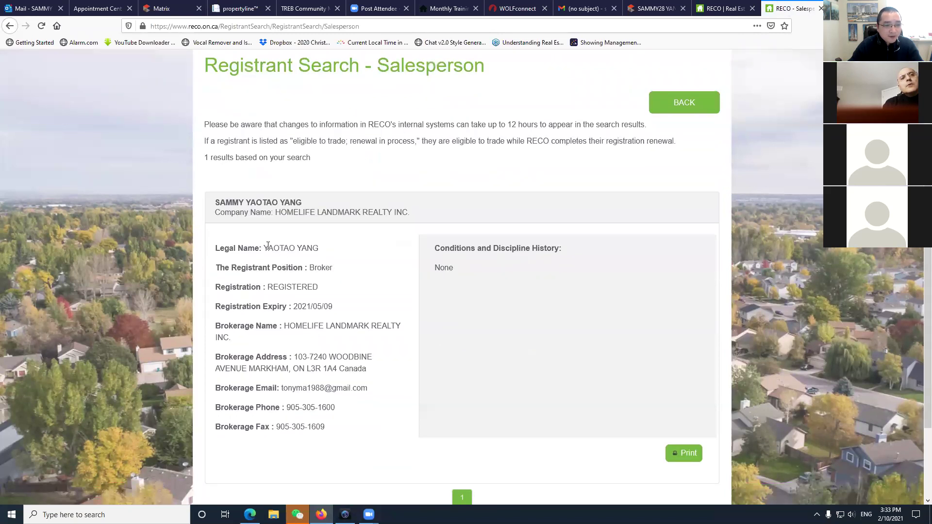
{"action": "left_click_drag", "start_coordinate": [291, 246], "coordinate": [323, 248]}
{"action": "left_click", "coordinate": [375, 251]}
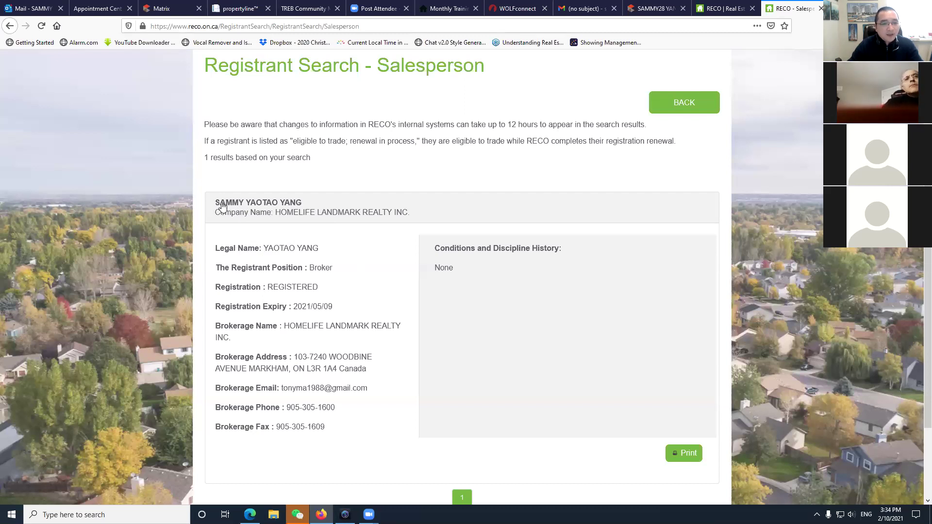
Check the other tabs, review the agent's name on My Information, then show the RECO result.
{"action": "left_click", "coordinate": [305, 8]}
{"action": "left_click", "coordinate": [239, 9]}
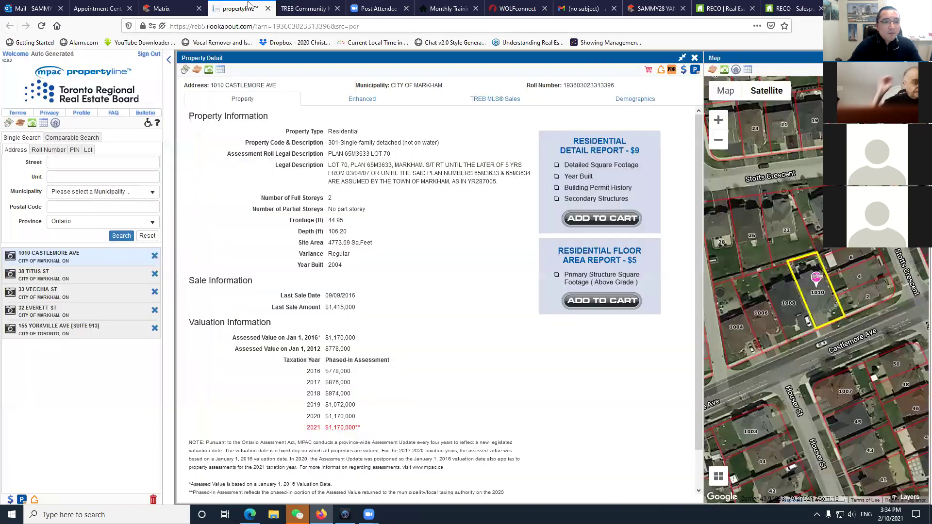
{"action": "left_click", "coordinate": [172, 10]}
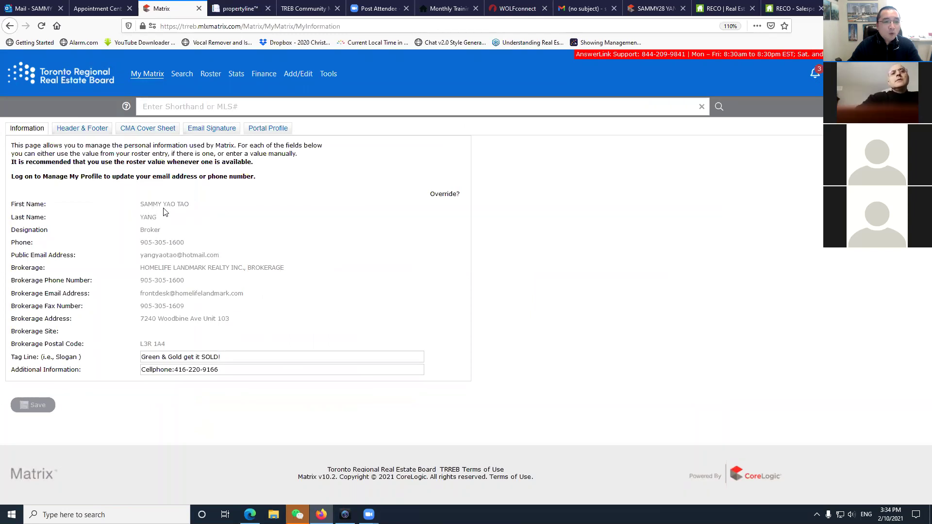
{"action": "triple_click", "coordinate": [166, 204]}
{"action": "left_click", "coordinate": [334, 308]}
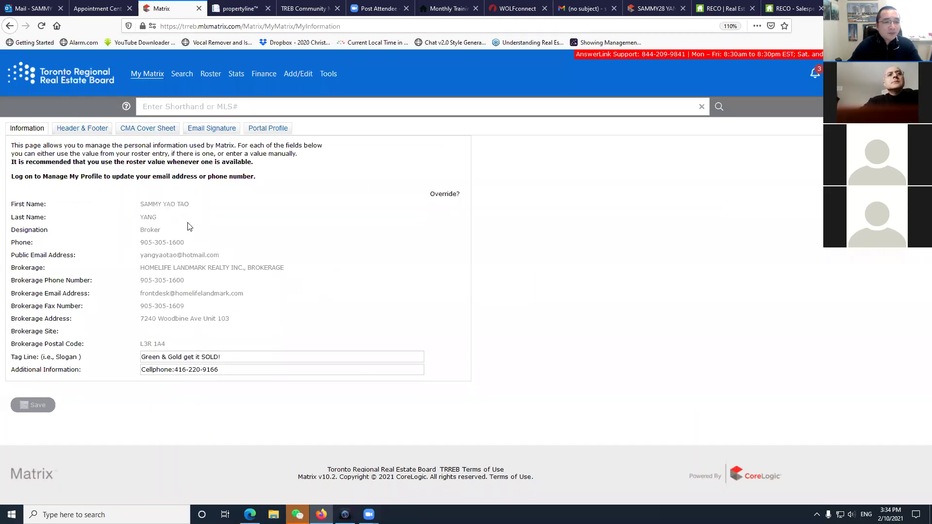
{"action": "left_click_drag", "start_coordinate": [164, 204], "coordinate": [187, 218]}
{"action": "left_click", "coordinate": [210, 222]}
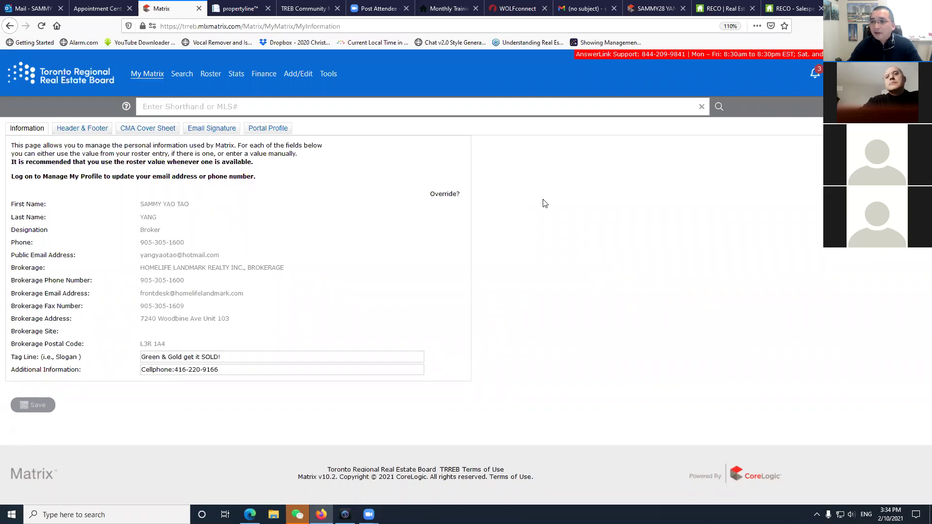
{"action": "left_click", "coordinate": [789, 8]}
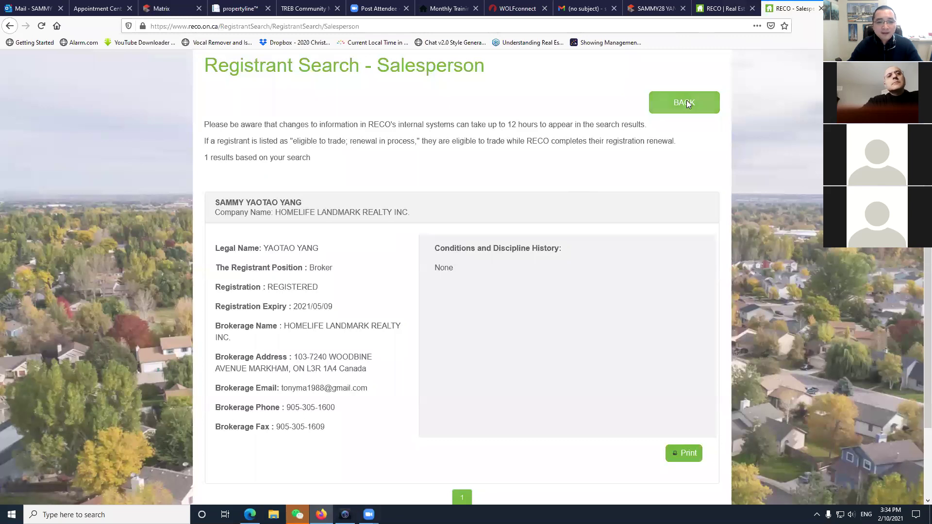
Search RECO for a colleague's first and last name, then close Matrix and show the TREB map.
{"action": "left_click", "coordinate": [695, 101]}
{"action": "triple_click", "coordinate": [270, 294]}
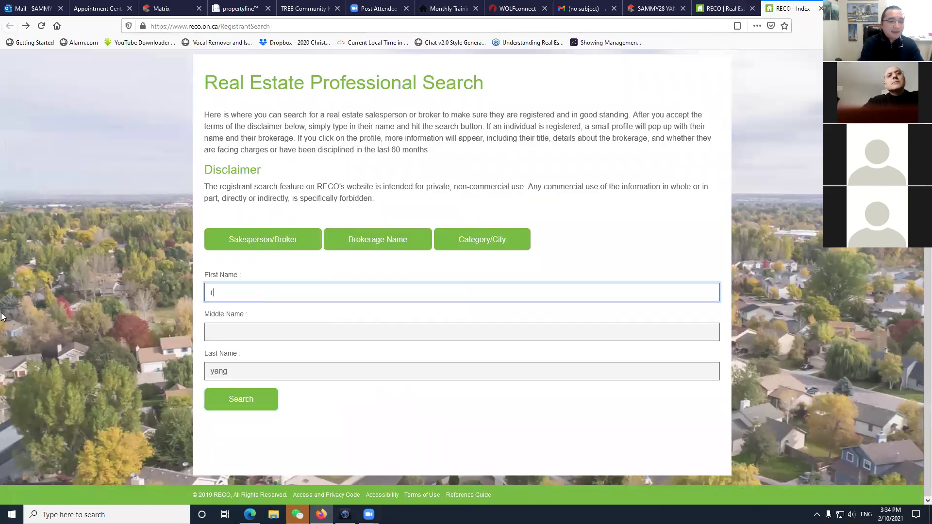
{"action": "key", "text": "Tab"}
{"action": "key", "text": "Tab"}
{"action": "key", "text": "Return"}
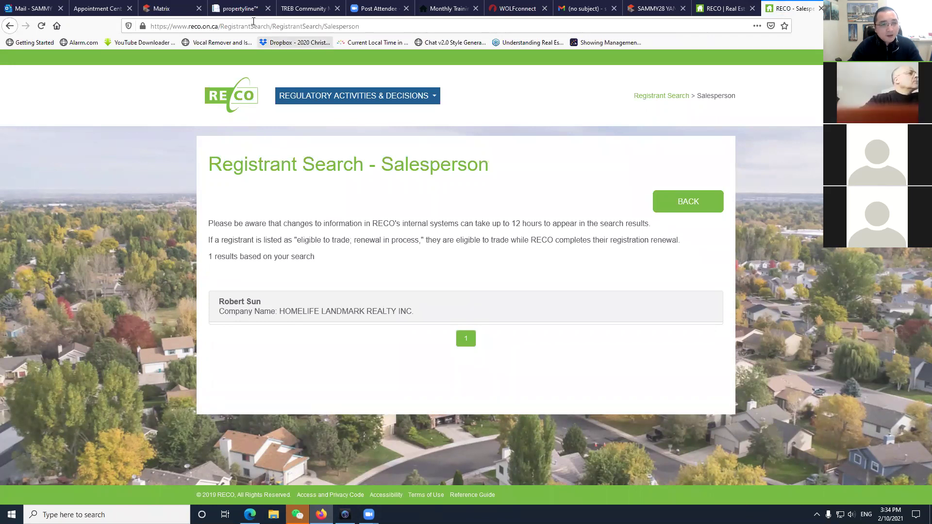
{"action": "left_click", "coordinate": [198, 8]}
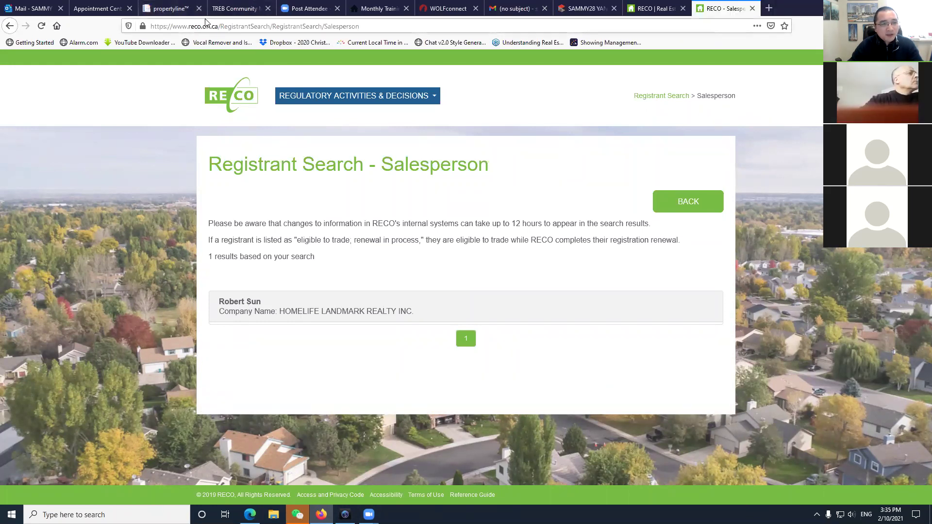
{"action": "left_click", "coordinate": [238, 8]}
{"action": "left_click", "coordinate": [236, 26]}
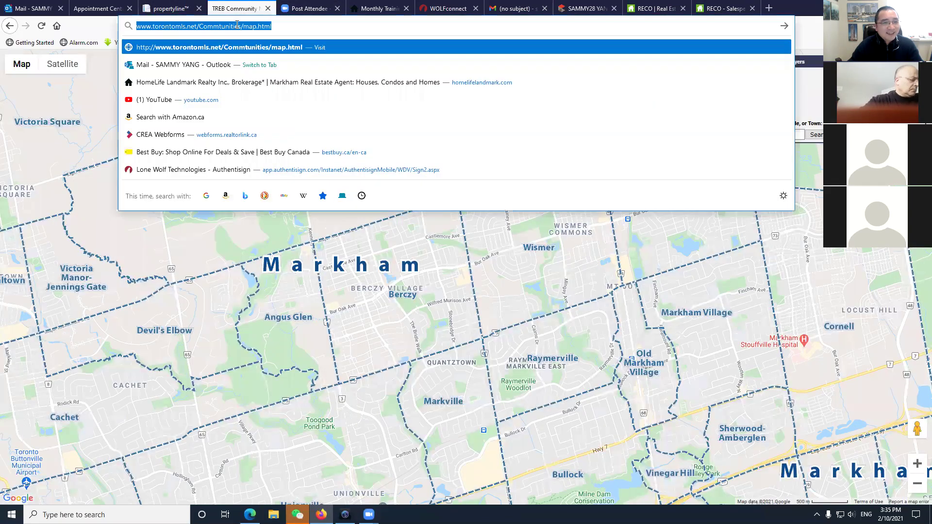
{"action": "key", "text": "Return"}
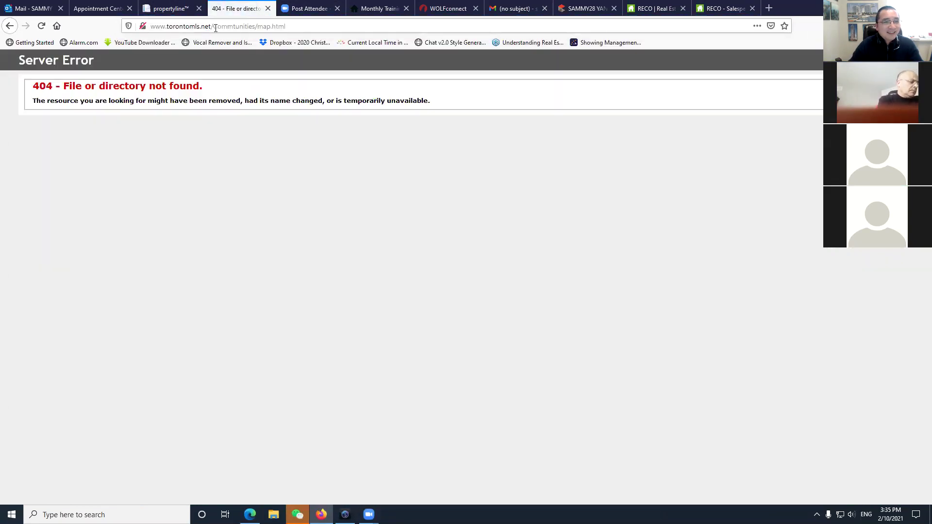
{"action": "left_click", "coordinate": [216, 28]}
{"action": "left_click_drag", "start_coordinate": [214, 27], "coordinate": [308, 28]}
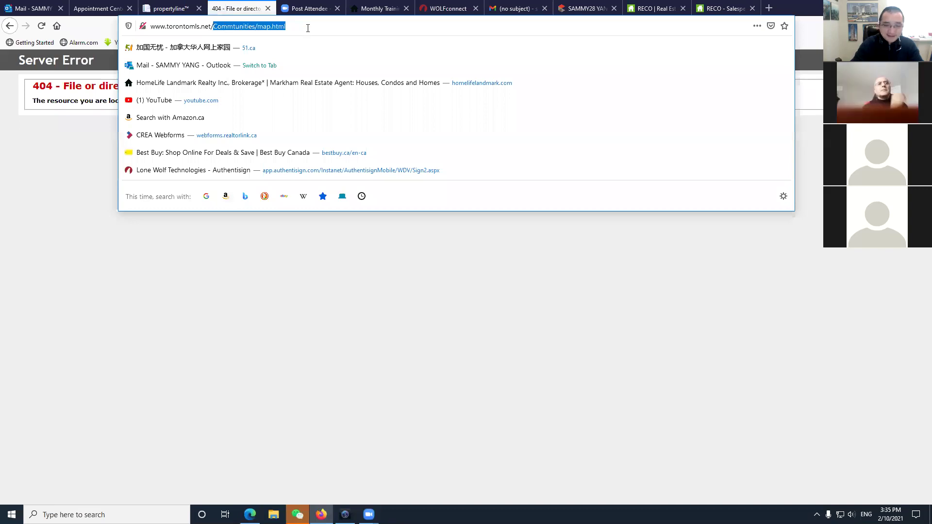
{"action": "key", "text": "BackSpace"}
{"action": "key", "text": "Return"}
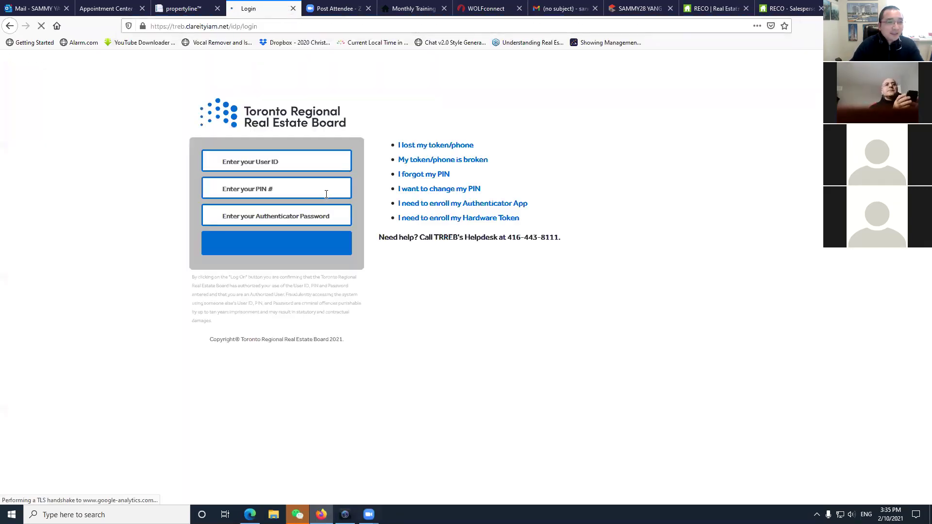
Log on with the user ID, PIN and authenticator password.
{"action": "left_click", "coordinate": [319, 177]}
{"action": "type", "text": "sa"}
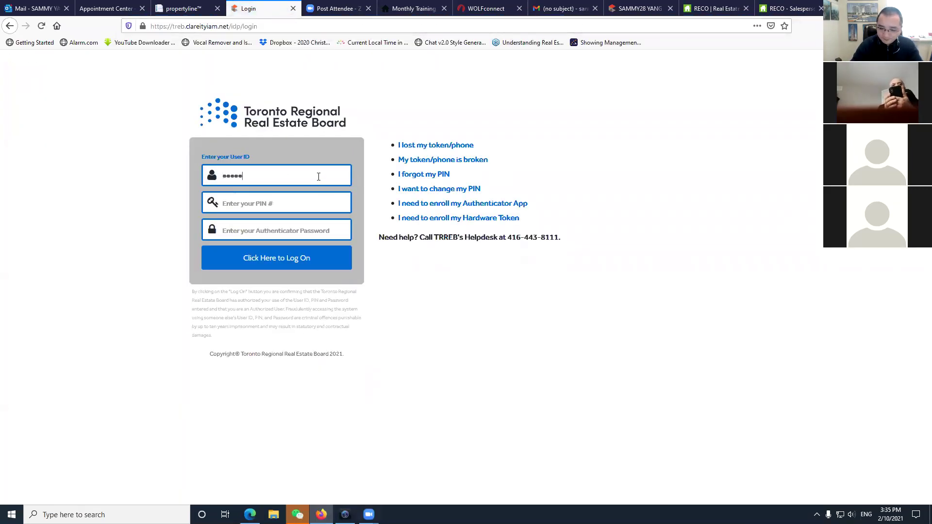
{"action": "type", "text": "••"}
{"action": "key", "text": "Tab"}
{"action": "type", "text": "••••"}
{"action": "key", "text": "Tab"}
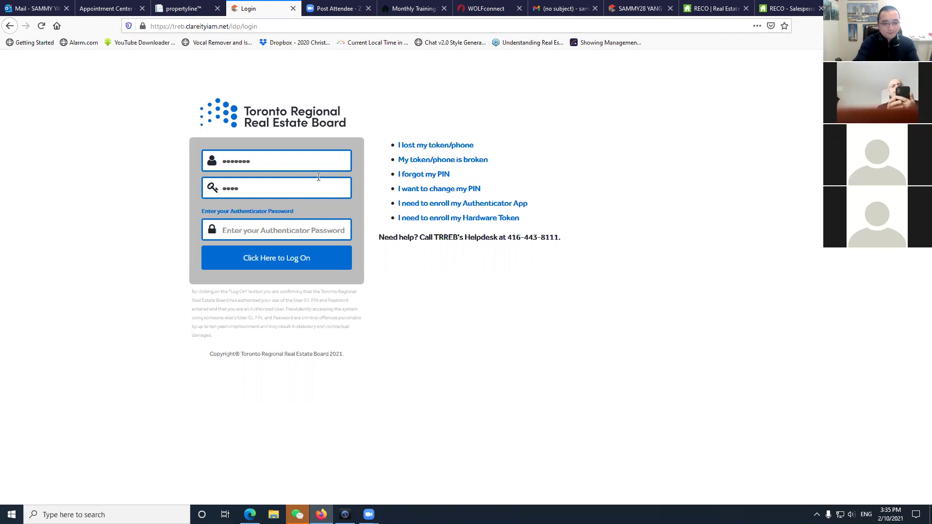
{"action": "type", "text": "••••••"}
{"action": "key", "text": "Return"}
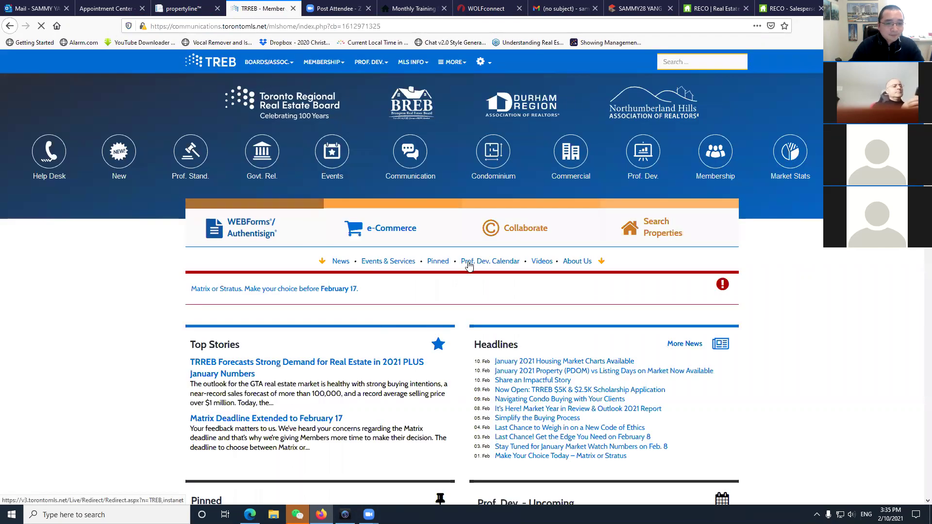
Open Matrix and run an 'ag' shorthand roster search for the salesperson, fixing the misspelled name.
{"action": "left_click", "coordinate": [570, 241]}
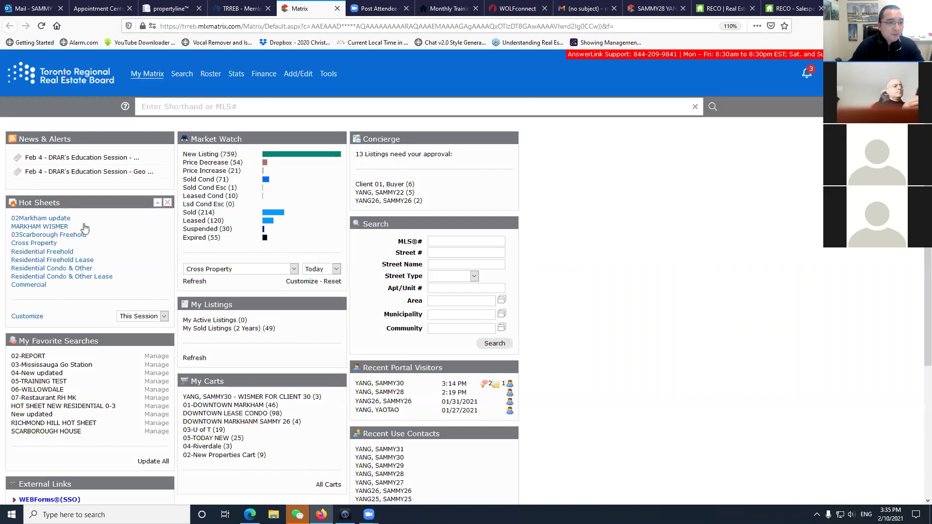
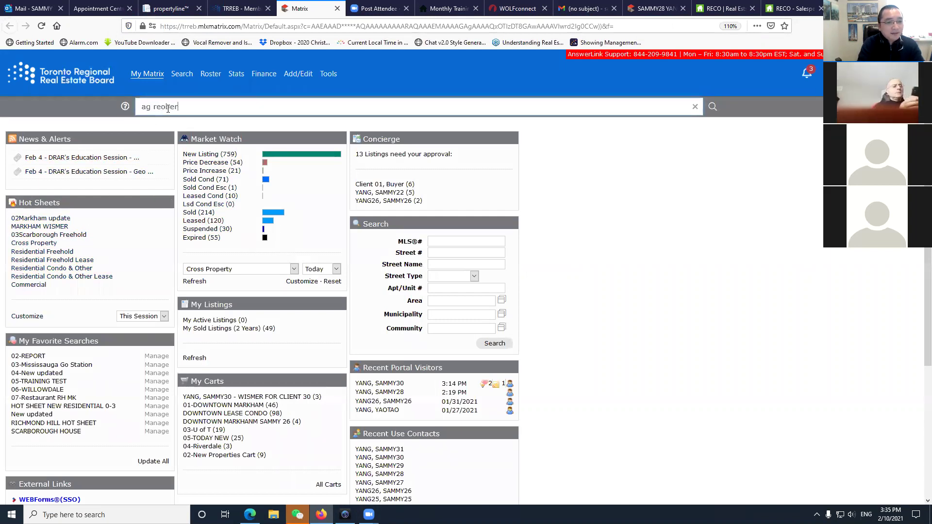
{"action": "key", "text": "Return"}
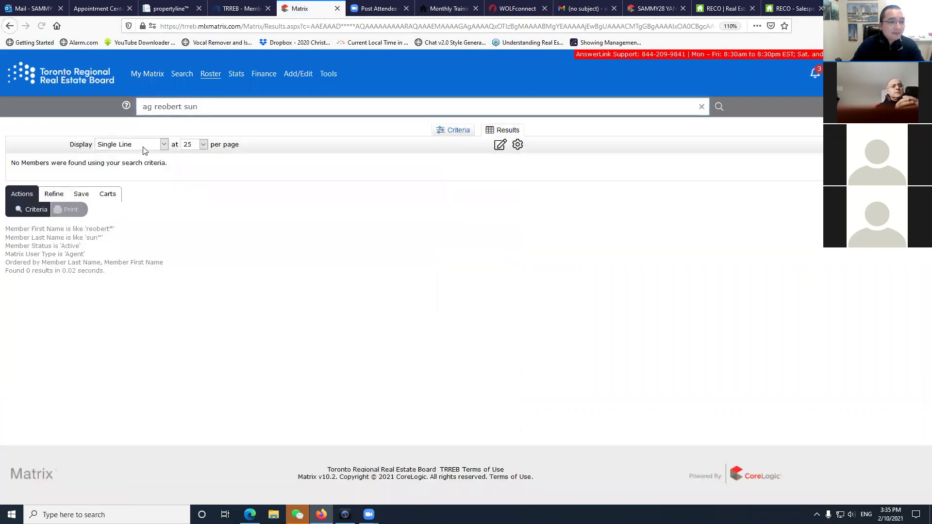
{"action": "key", "text": "Delete"}
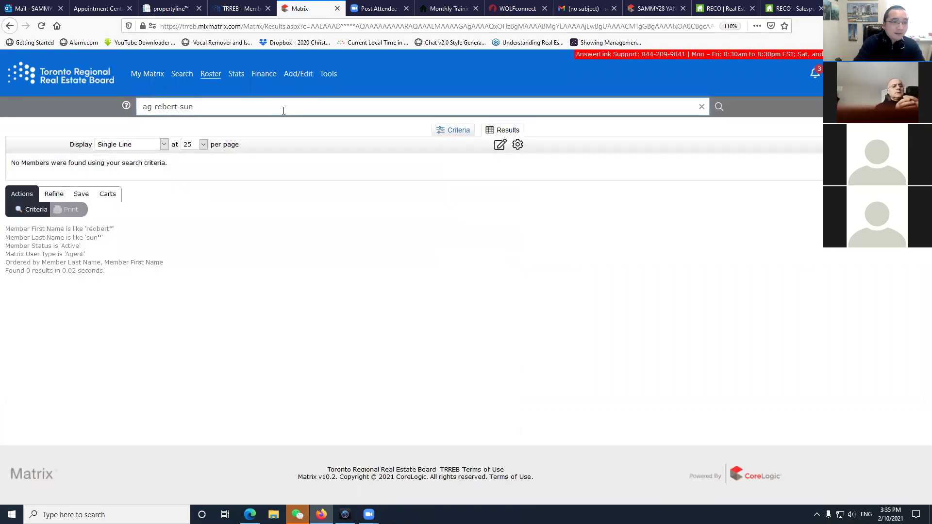
{"action": "key", "text": "Return"}
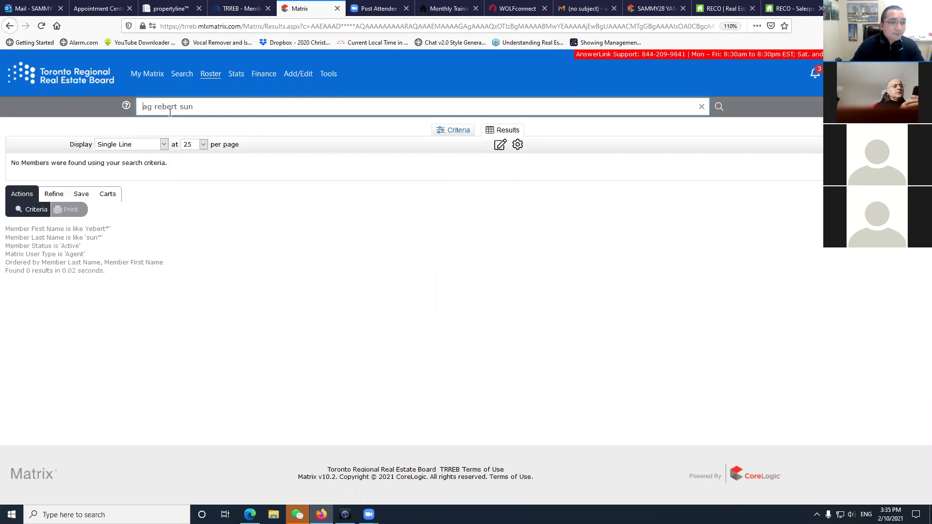
{"action": "left_click_drag", "start_coordinate": [171, 106], "coordinate": [261, 102]}
{"action": "type", "text": "r"}
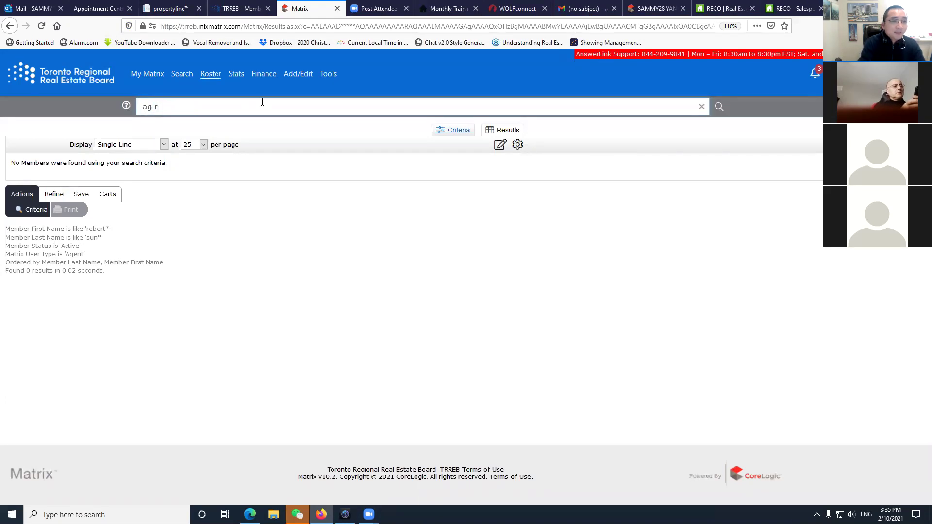
Check the agent's name spelling against the RECO result, then return to Matrix.
{"action": "left_click", "coordinate": [789, 8]}
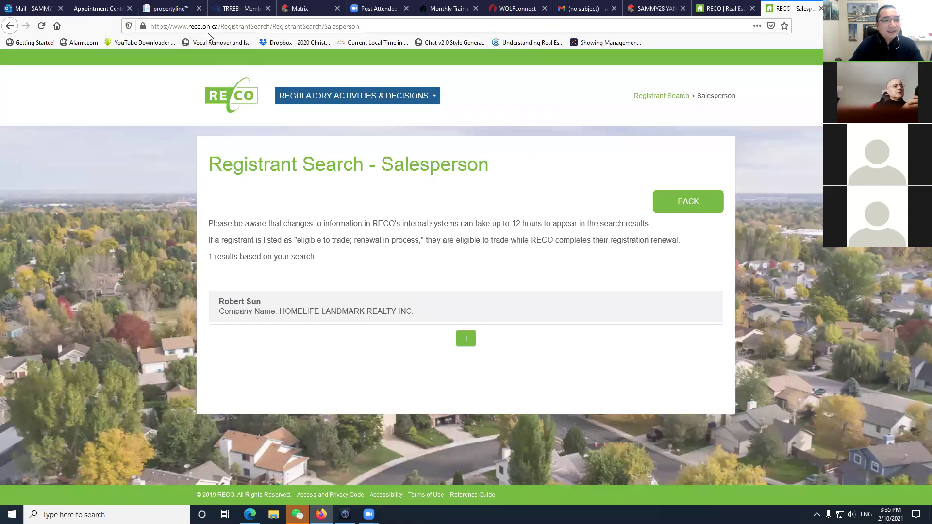
{"action": "left_click", "coordinate": [232, 10]}
{"action": "left_click", "coordinate": [171, 8]}
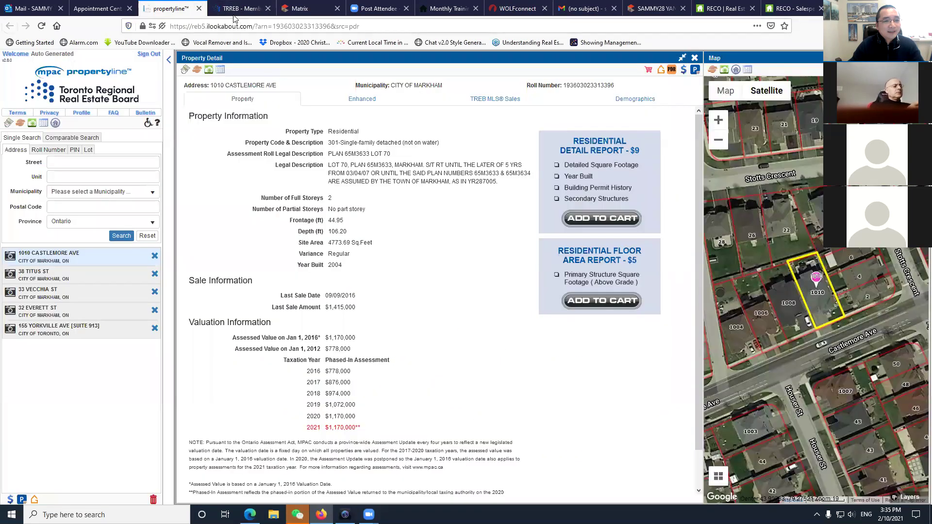
{"action": "left_click", "coordinate": [236, 9]}
{"action": "left_click", "coordinate": [285, 11]}
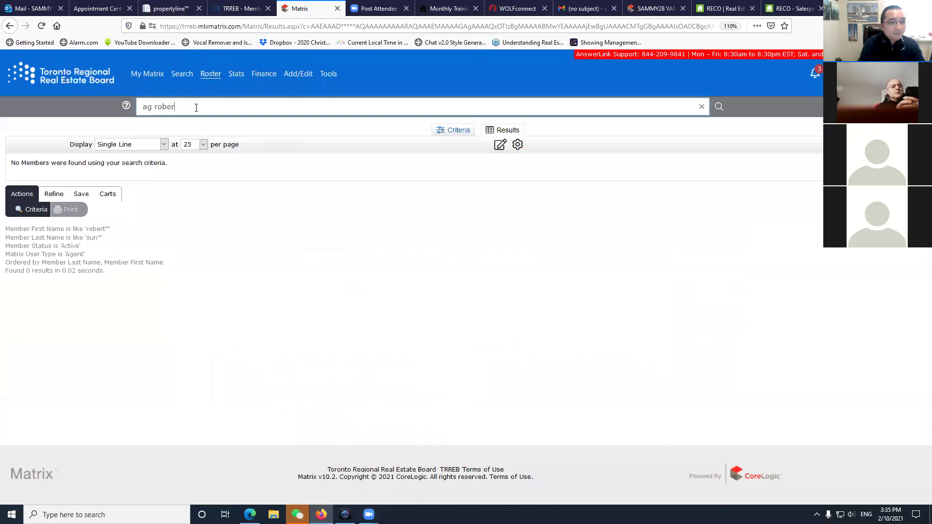
Run the corrected agent search, view the full contact card, and return to My Matrix.
{"action": "type", "text": "un"}
{"action": "key", "text": "Return"}
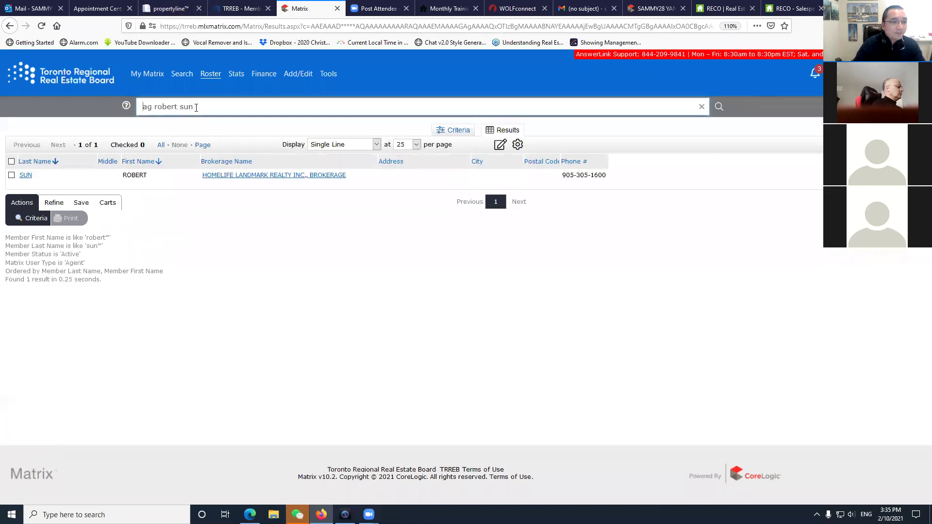
{"action": "left_click", "coordinate": [26, 175]}
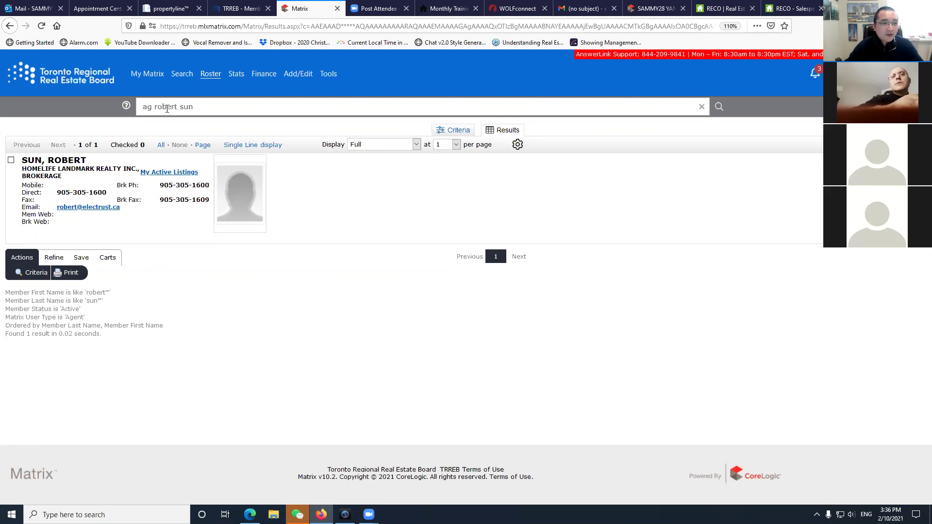
{"action": "left_click", "coordinate": [147, 74]}
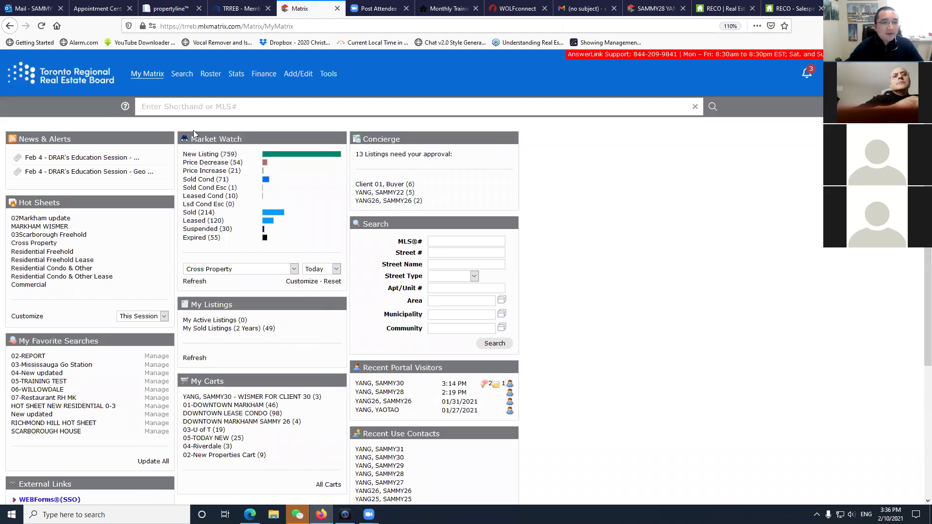
Start a Residential Freehold search limited to detached homes and show it on the map.
{"action": "mouse_move", "coordinate": [182, 77]}
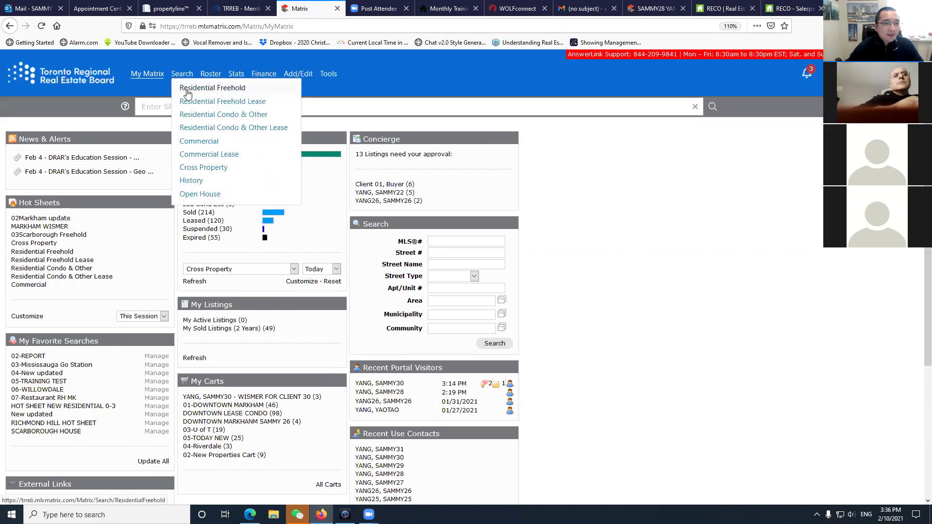
{"action": "left_click", "coordinate": [187, 92]}
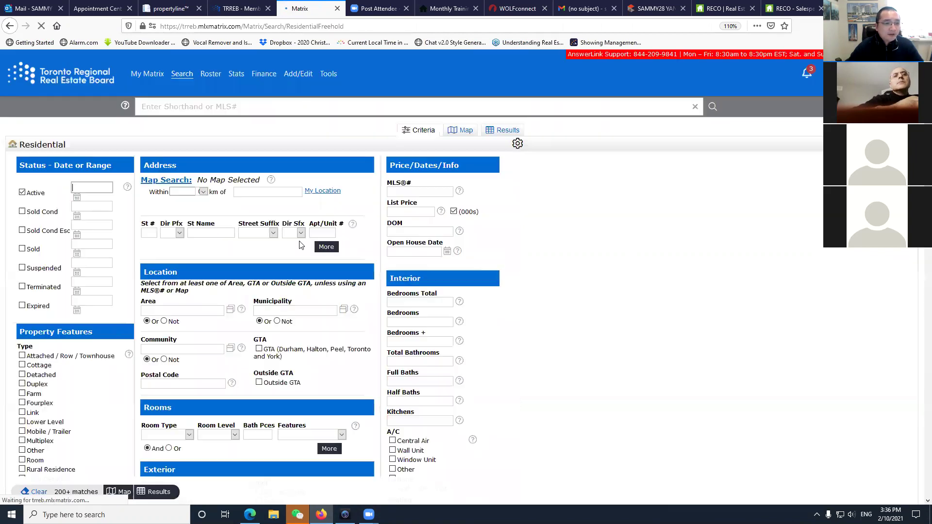
{"action": "left_click", "coordinate": [22, 374]}
{"action": "left_click", "coordinate": [172, 181]}
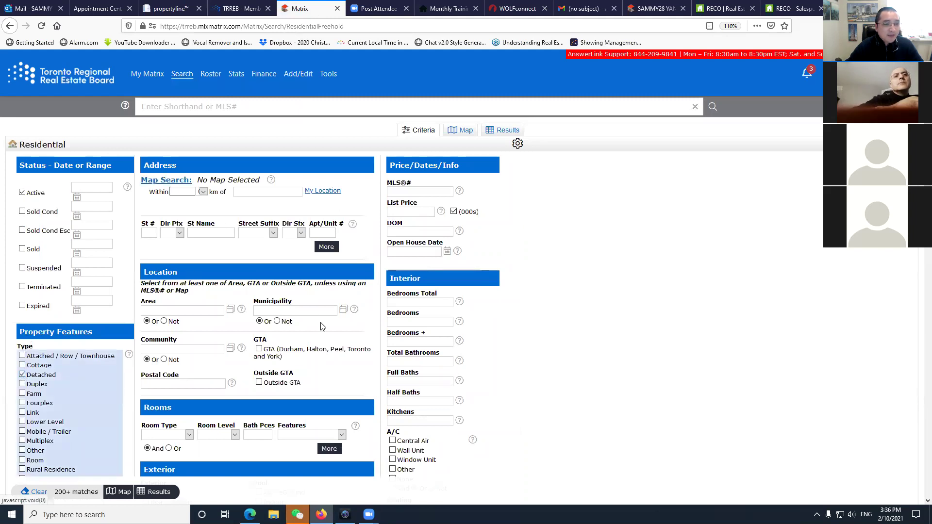
Zoom and pan the map from Kitchener-Waterloo across to Hamilton Mountain until listings load.
{"action": "scroll", "coordinate": [445, 359], "scroll_direction": "up", "scroll_amount": 4}
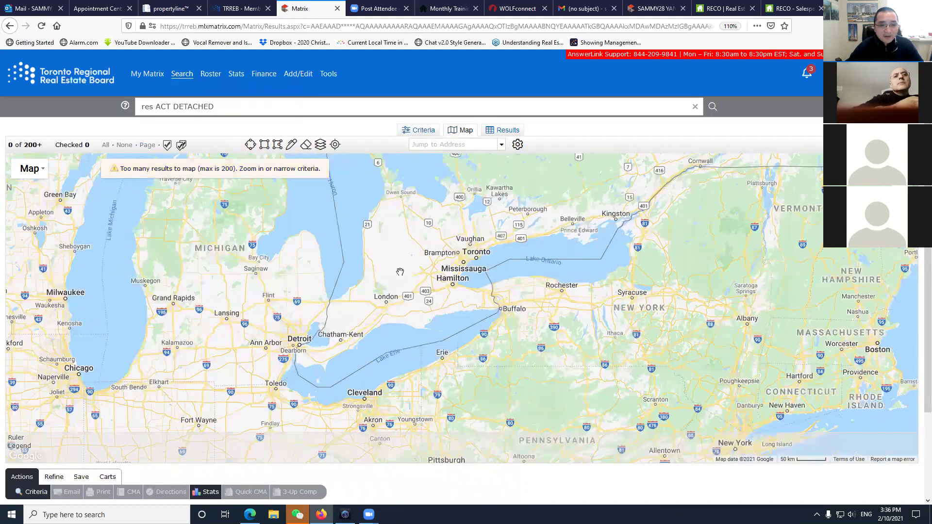
{"action": "scroll", "coordinate": [501, 301], "scroll_direction": "up", "scroll_amount": 2}
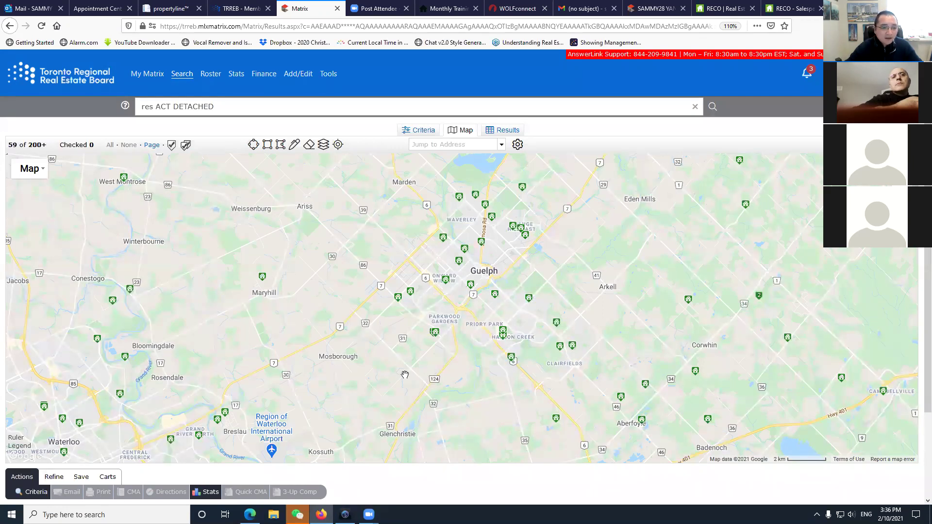
{"action": "scroll", "coordinate": [405, 375], "scroll_direction": "down", "scroll_amount": 1}
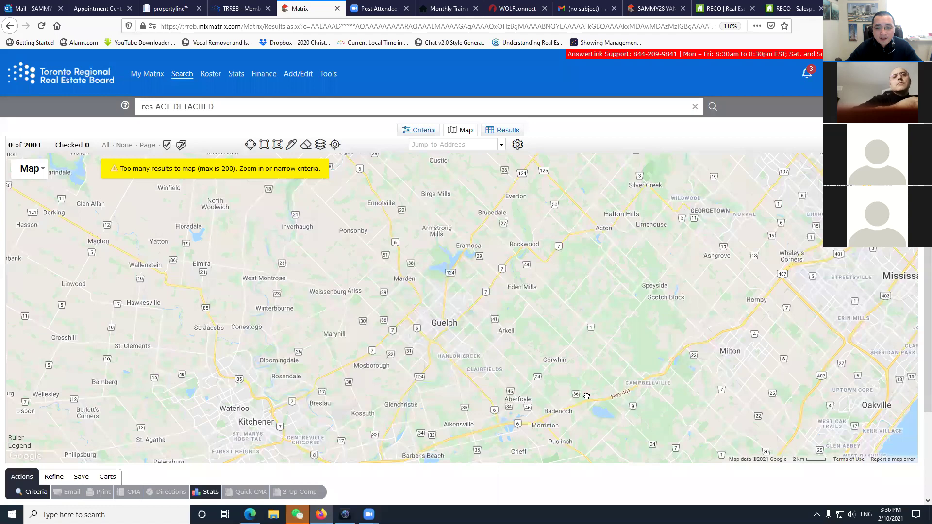
{"action": "scroll", "coordinate": [249, 388], "scroll_direction": "up", "scroll_amount": 1}
{"action": "scroll", "coordinate": [313, 365], "scroll_direction": "up", "scroll_amount": 1}
{"action": "left_click_drag", "start_coordinate": [293, 199], "coordinate": [386, 274]}
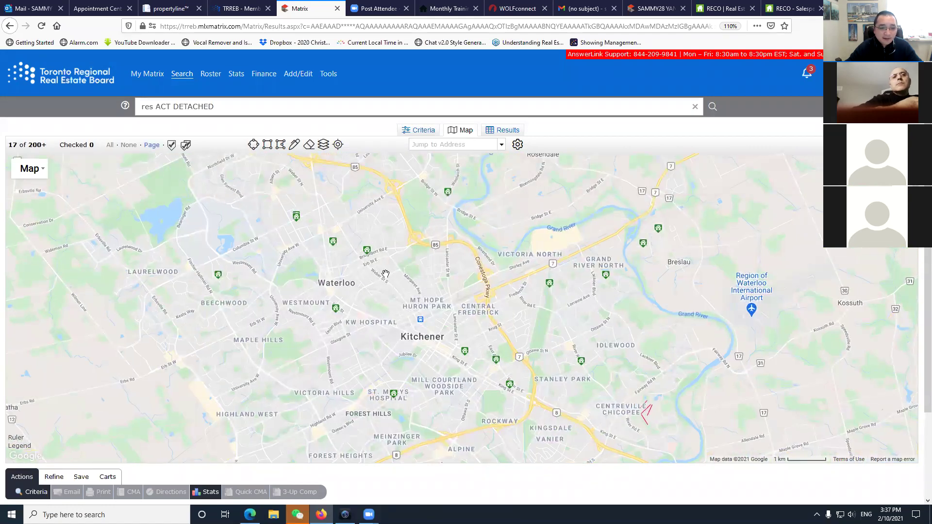
{"action": "left_click_drag", "start_coordinate": [752, 309], "coordinate": [205, 303]}
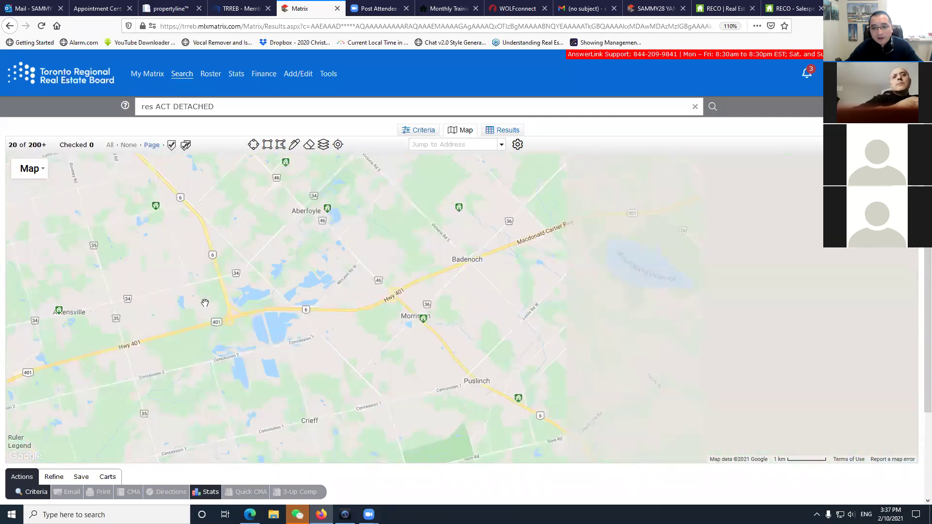
{"action": "scroll", "coordinate": [534, 385], "scroll_direction": "down", "scroll_amount": 2}
{"action": "left_click_drag", "start_coordinate": [651, 380], "coordinate": [577, 160]}
{"action": "left_click_drag", "start_coordinate": [310, 389], "coordinate": [476, 359]}
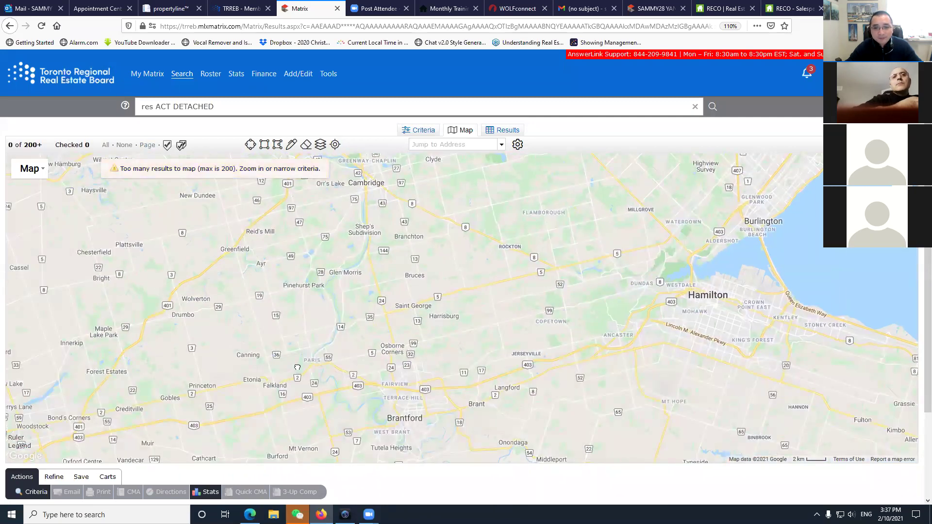
{"action": "left_click_drag", "start_coordinate": [675, 313], "coordinate": [268, 330]}
{"action": "scroll", "coordinate": [610, 336], "scroll_direction": "up", "scroll_amount": 3}
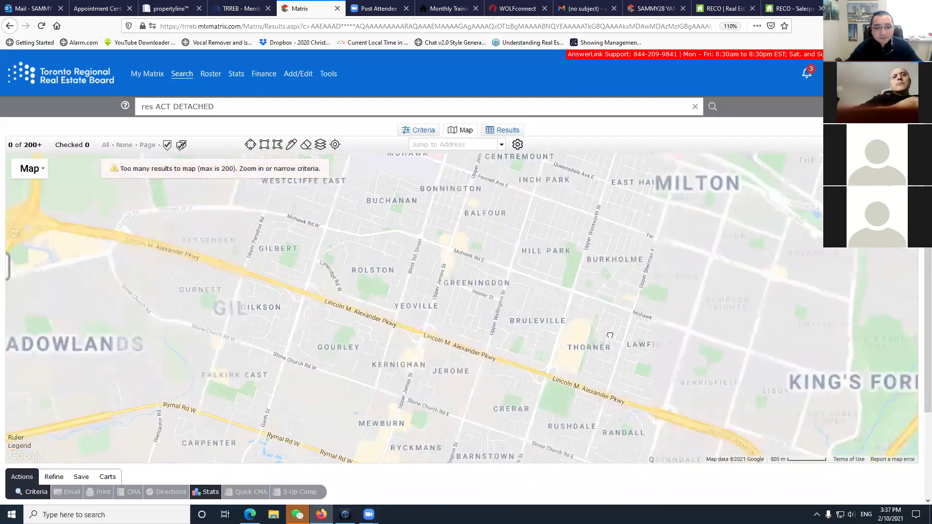
{"action": "left_click_drag", "start_coordinate": [542, 298], "coordinate": [589, 383]}
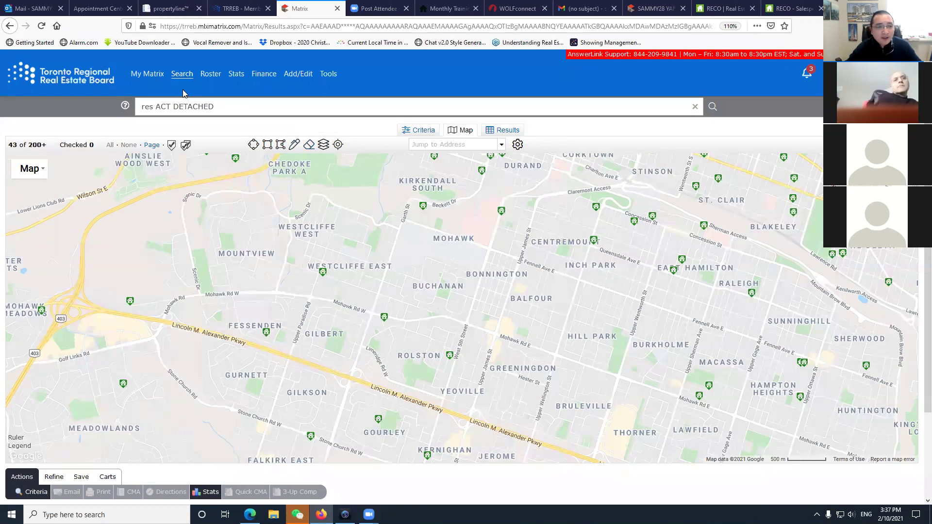
{"action": "mouse_move", "coordinate": [182, 78]}
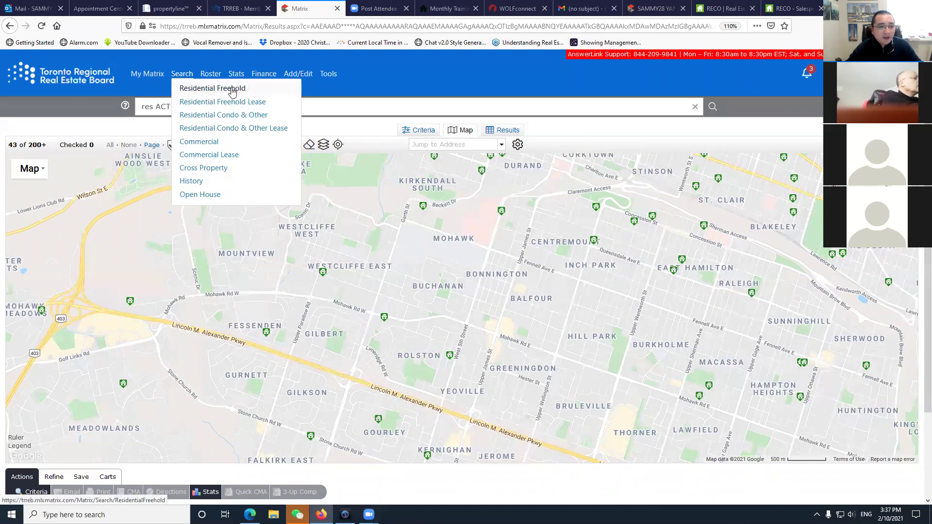
Start a new Residential Freehold search with Sold status instead of Active.
{"action": "left_click", "coordinate": [232, 89]}
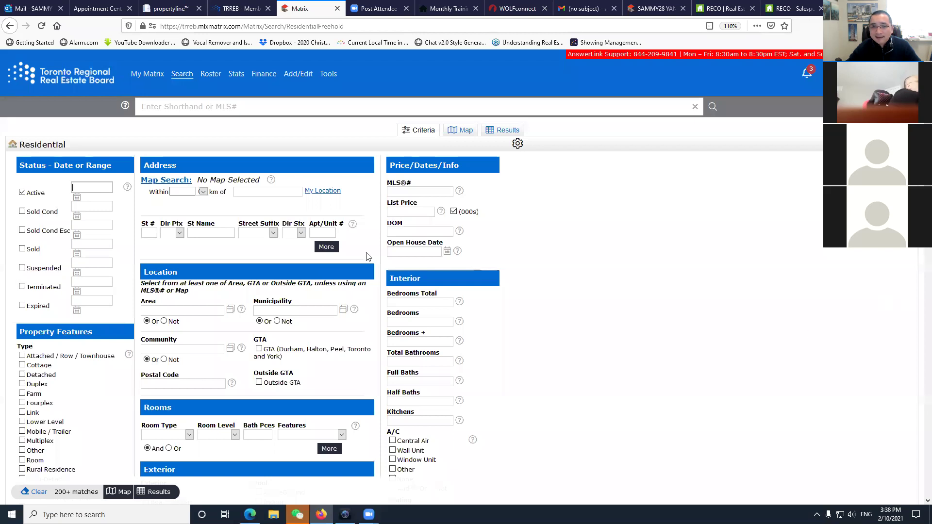
{"action": "left_click", "coordinate": [22, 193]}
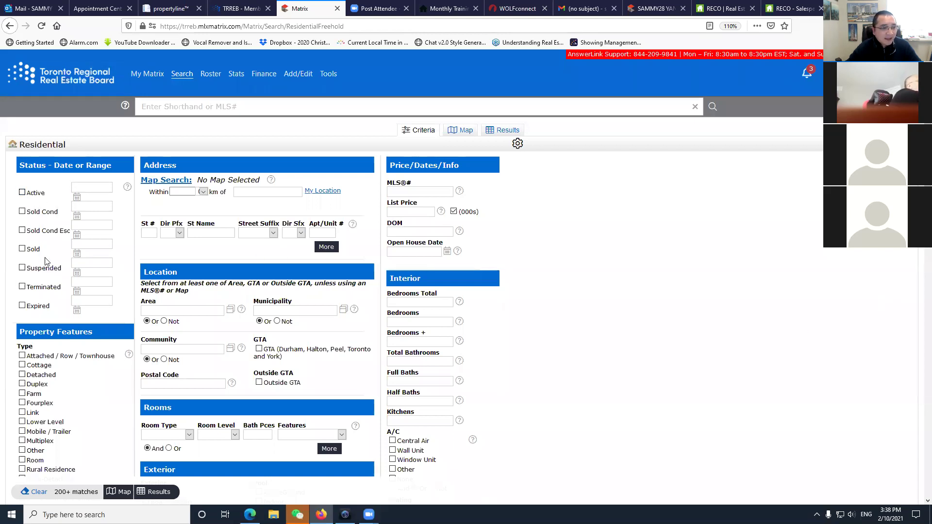
{"action": "left_click", "coordinate": [22, 249]}
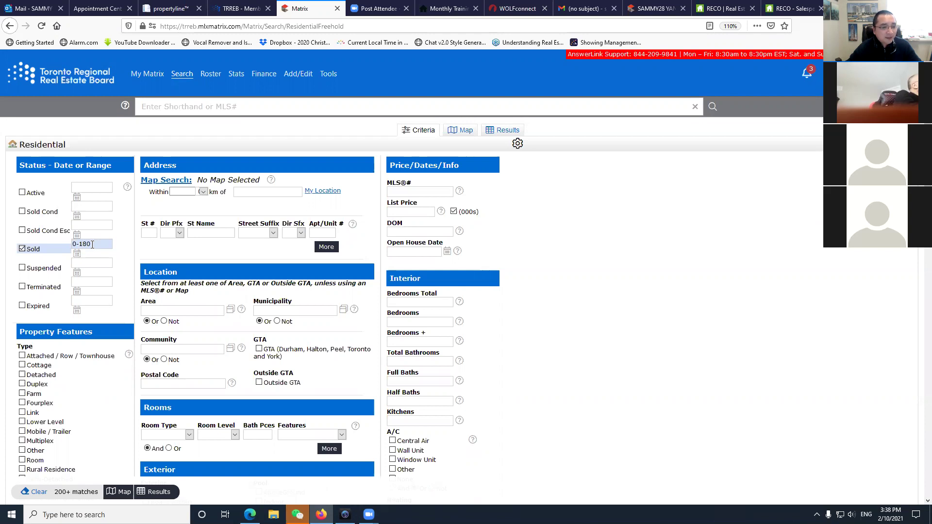
Try a January 1 to February 10, 2021 sold range in the calendar, then clear the field.
{"action": "left_click", "coordinate": [76, 254]}
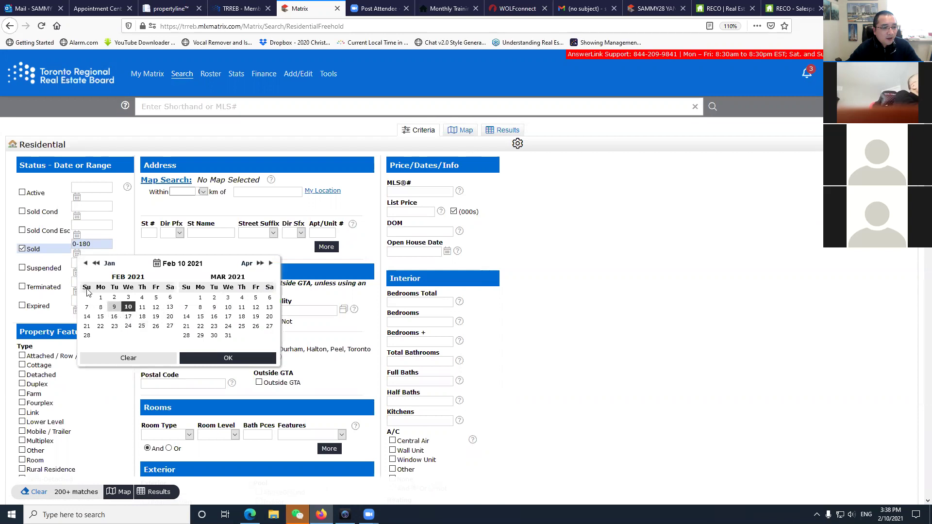
{"action": "left_click", "coordinate": [127, 308]}
{"action": "left_click", "coordinate": [121, 307]}
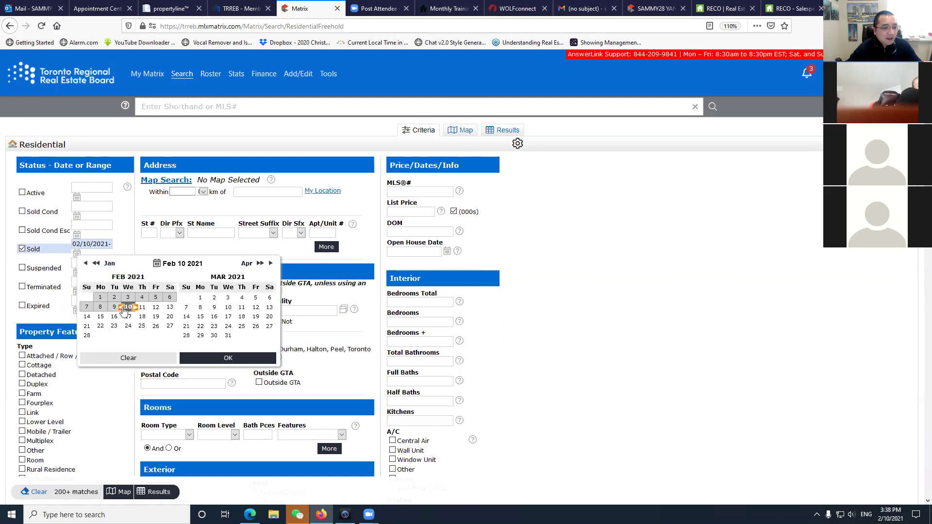
{"action": "left_click", "coordinate": [124, 309]}
{"action": "left_click", "coordinate": [123, 309]}
{"action": "left_click", "coordinate": [89, 264]}
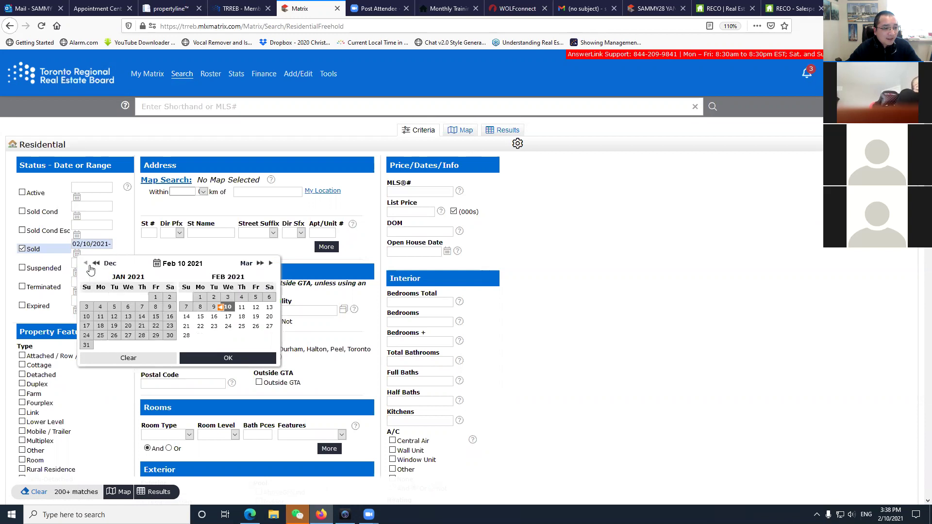
{"action": "left_click", "coordinate": [155, 297]}
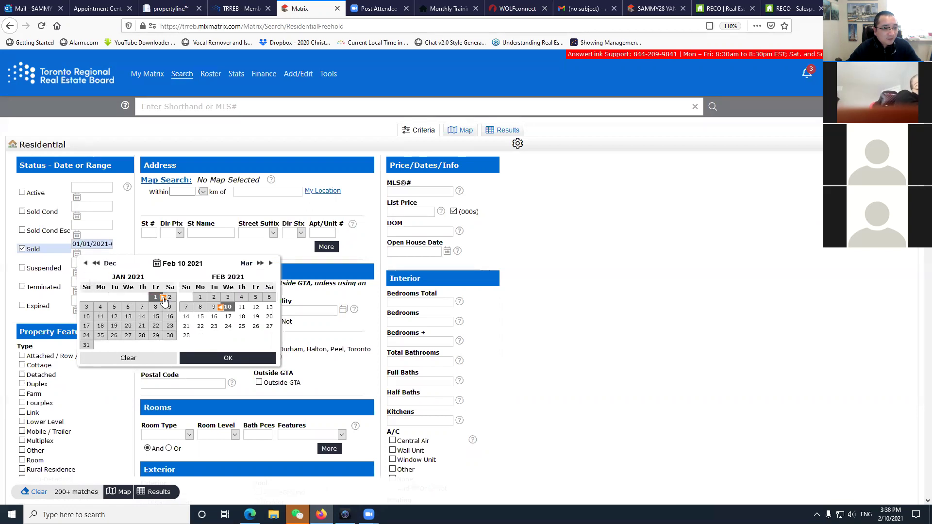
{"action": "left_click", "coordinate": [222, 308]}
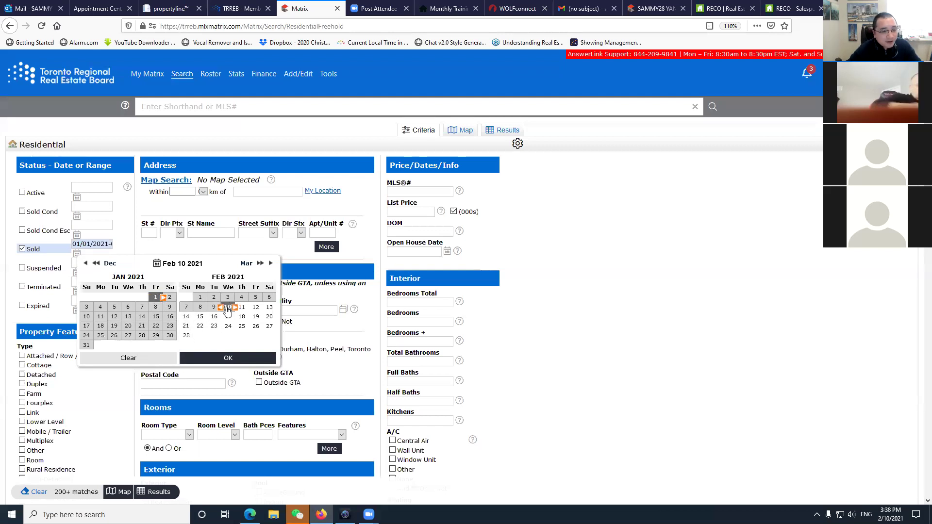
{"action": "left_click", "coordinate": [116, 247]}
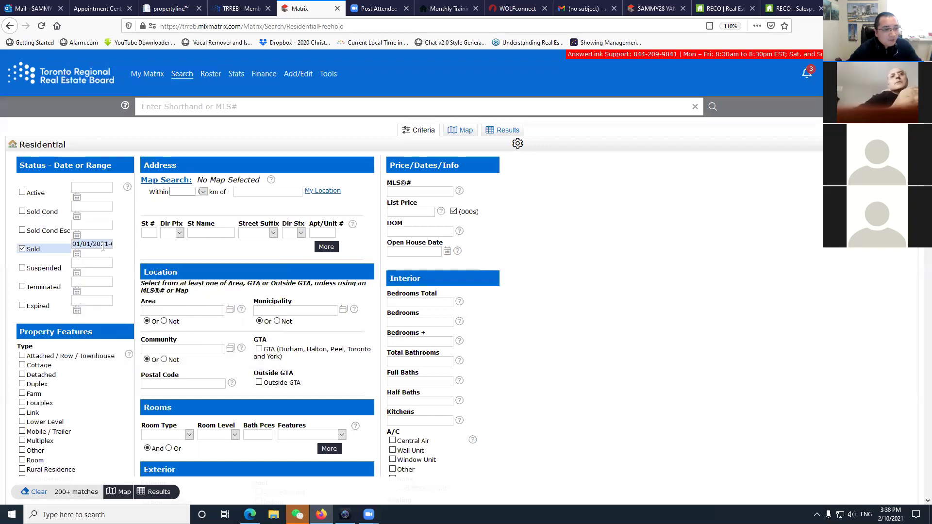
{"action": "double_click", "coordinate": [103, 245]}
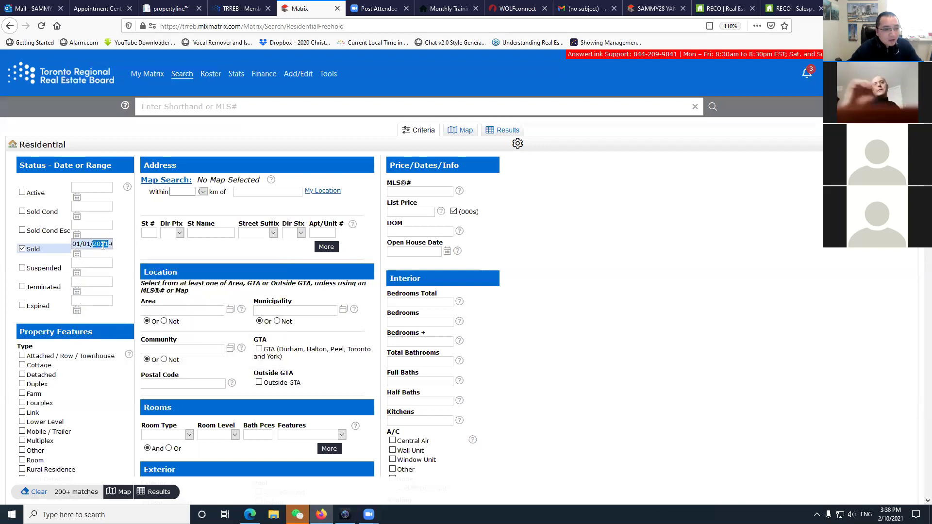
{"action": "key", "text": "ctrl+a"}
{"action": "key", "text": "BackSpace"}
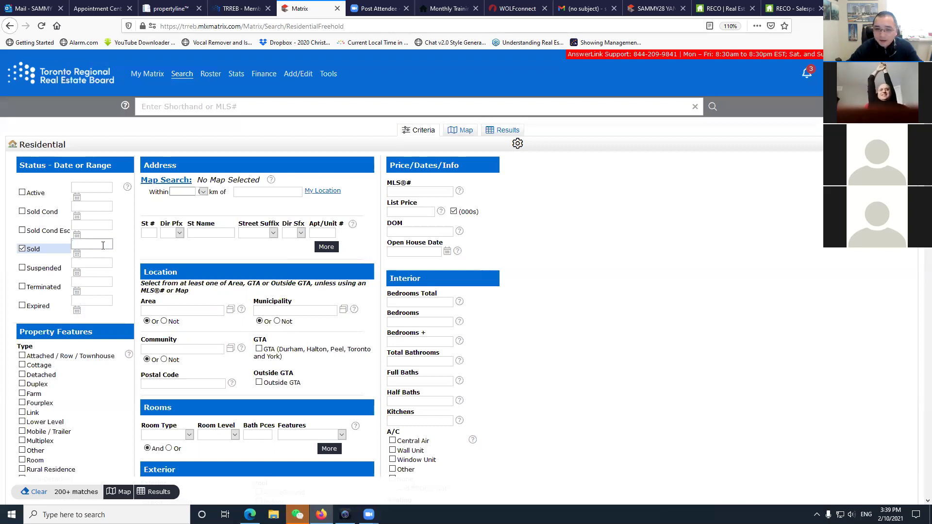
Set the sold date range to 0-60 days and the Area to York.
{"action": "type", "text": "0-60"}
{"action": "left_click", "coordinate": [270, 410]}
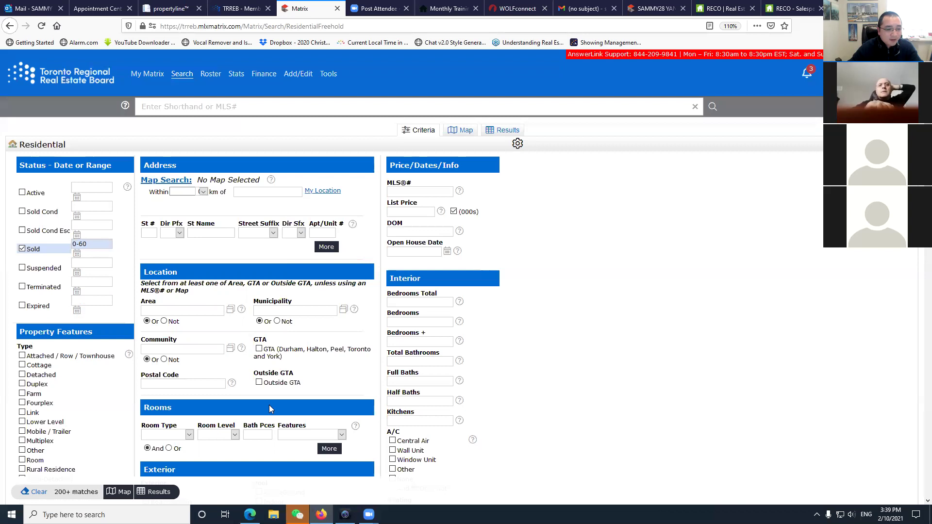
{"action": "left_click", "coordinate": [189, 310]}
{"action": "left_click", "coordinate": [189, 312]}
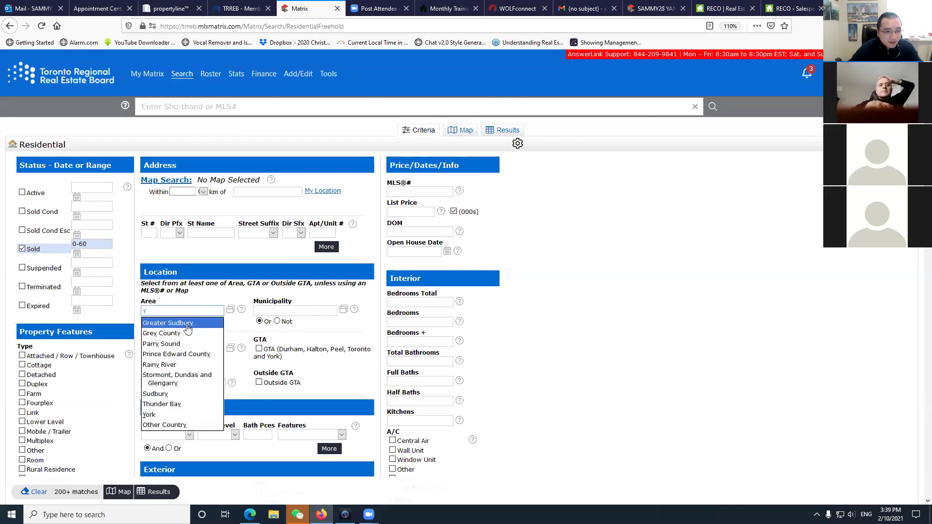
{"action": "left_click", "coordinate": [175, 424]}
Set the Municipality to Markham and the Community to Wismer.
{"action": "left_click", "coordinate": [279, 313]}
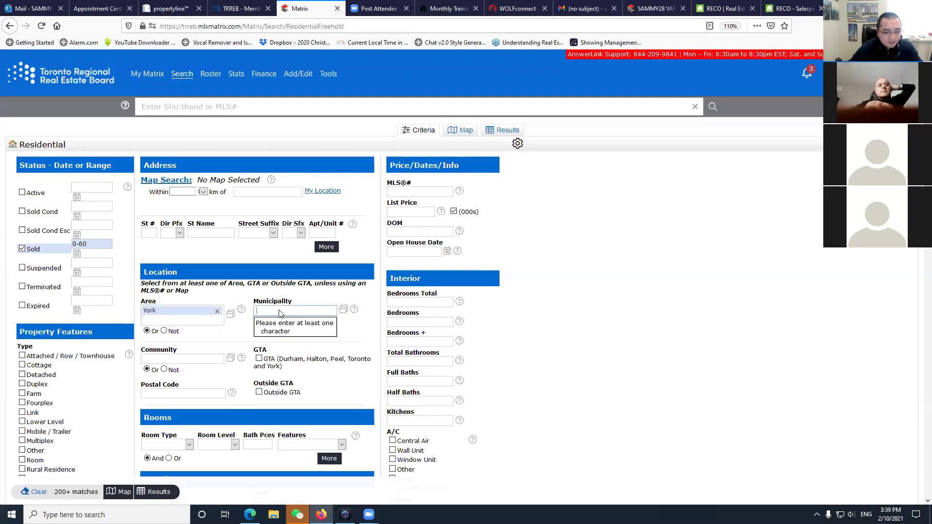
{"action": "type", "text": "m"}
{"action": "left_click", "coordinate": [273, 333]}
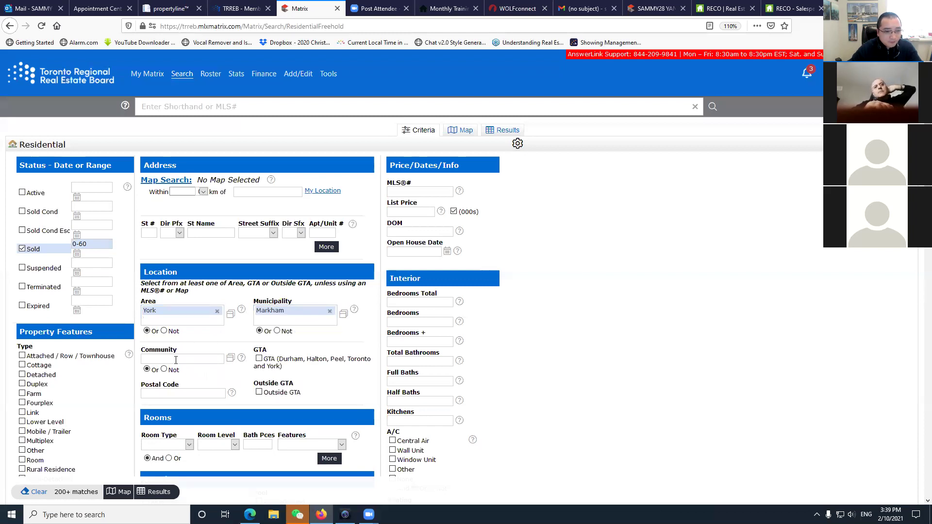
{"action": "left_click", "coordinate": [182, 360]}
{"action": "type", "text": "w"}
{"action": "left_click", "coordinate": [160, 484]}
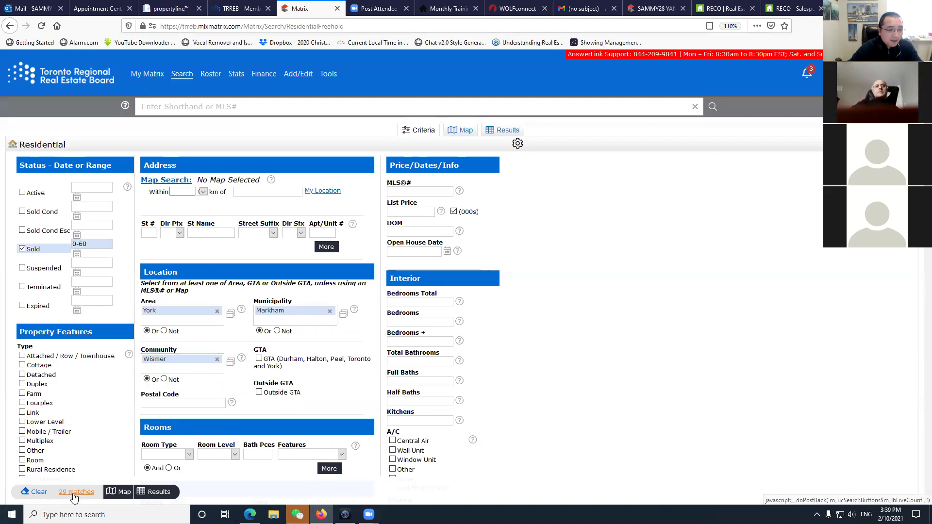
Require 4 bedrooms and show the 18 matching sold listings.
{"action": "scroll", "coordinate": [490, 316], "scroll_direction": "down", "scroll_amount": 3}
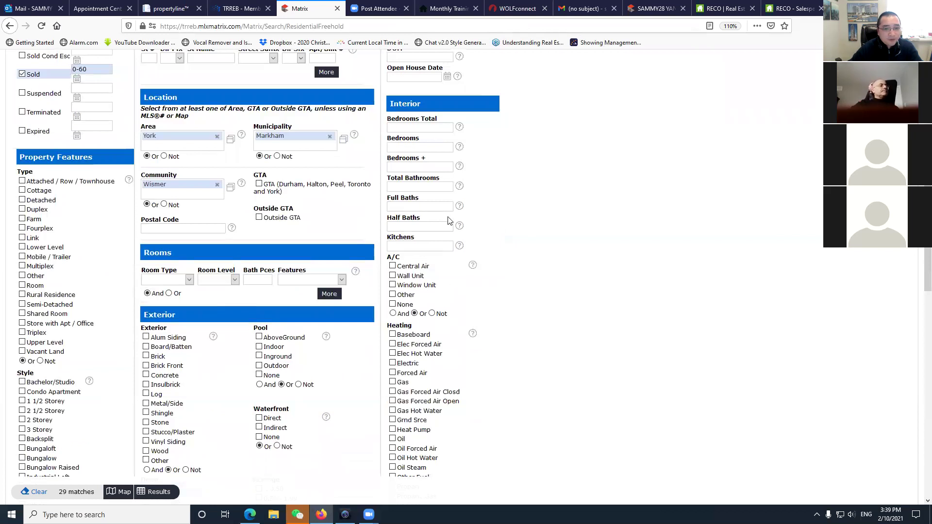
{"action": "scroll", "coordinate": [449, 221], "scroll_direction": "up", "scroll_amount": 2}
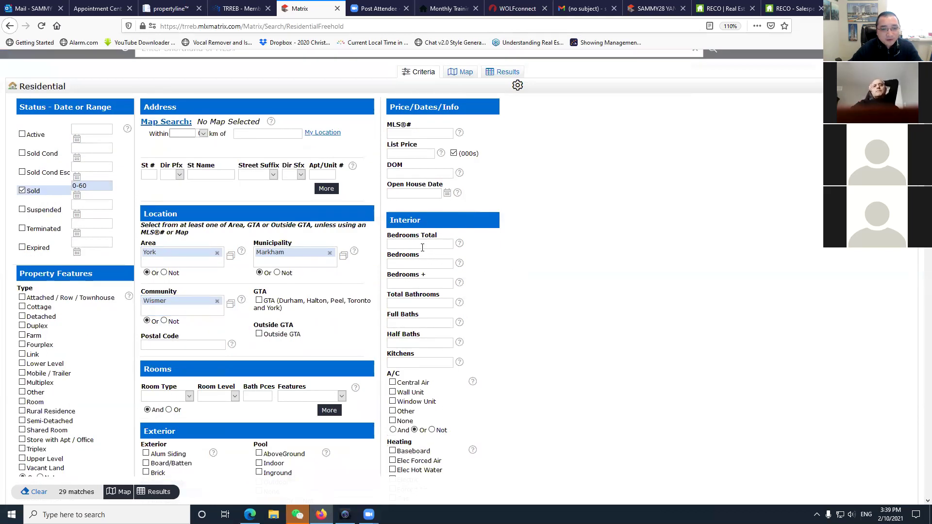
{"action": "left_click", "coordinate": [416, 263]}
{"action": "type", "text": "4+"}
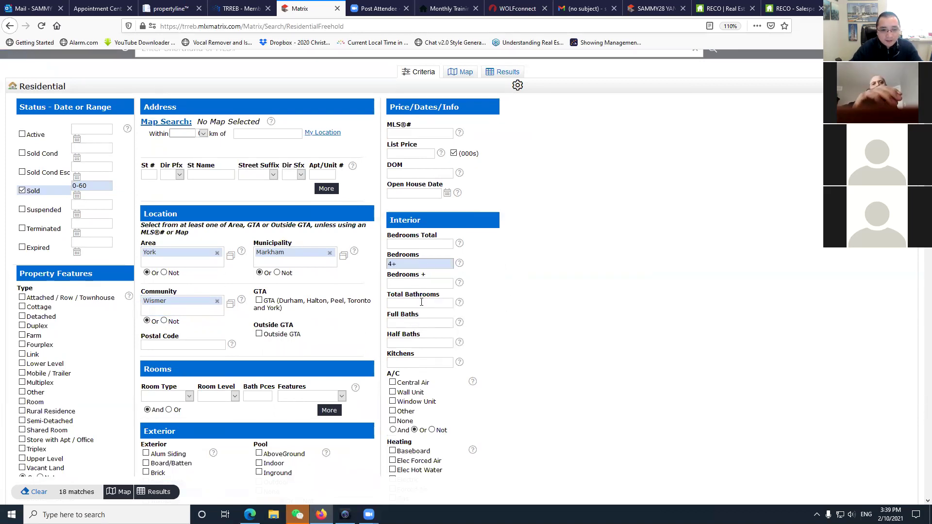
{"action": "scroll", "coordinate": [579, 330], "scroll_direction": "down", "scroll_amount": 3}
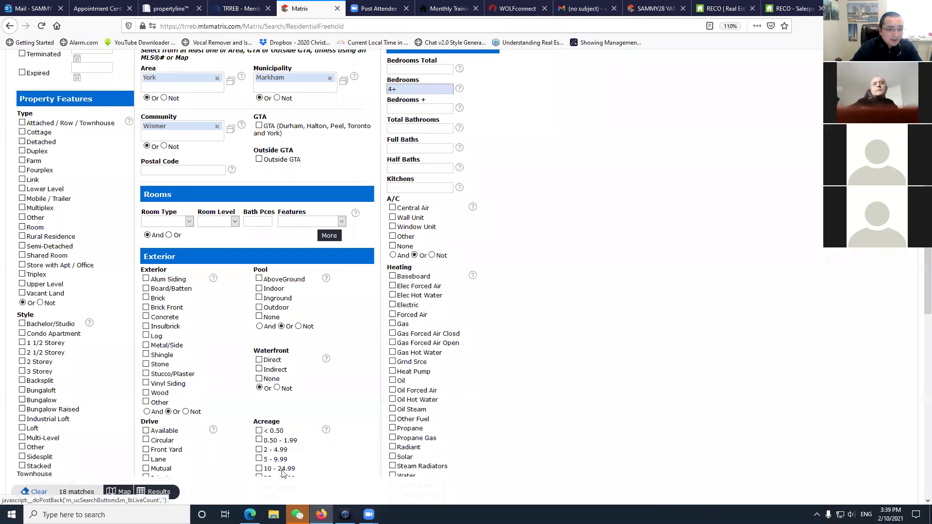
{"action": "left_click", "coordinate": [159, 494]}
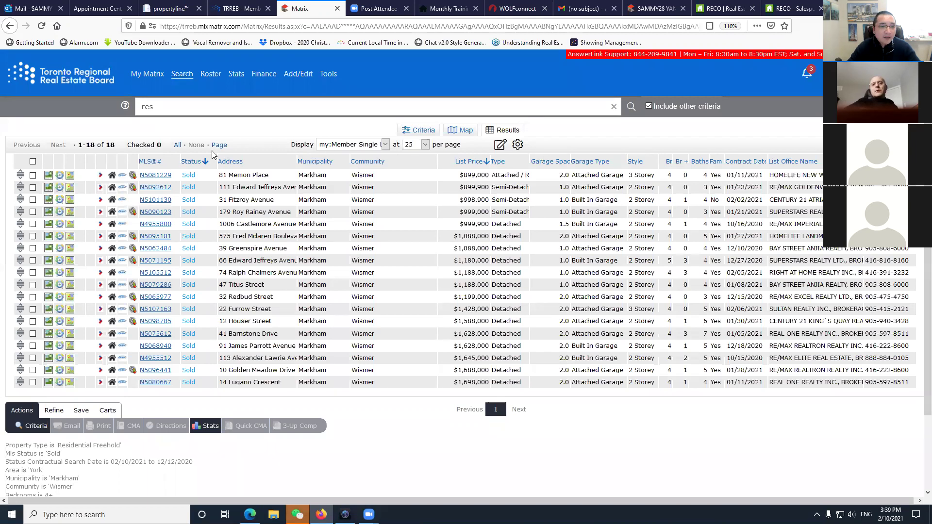
Check all 18 listings, start a new auto email, and create a new contact.
{"action": "left_click", "coordinate": [33, 161]}
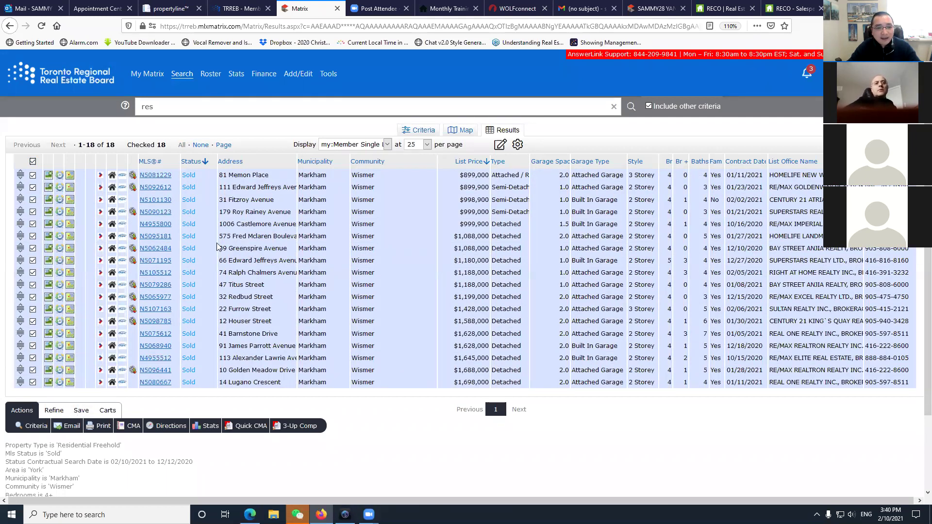
{"action": "left_click", "coordinate": [79, 411]}
{"action": "left_click", "coordinate": [122, 429]}
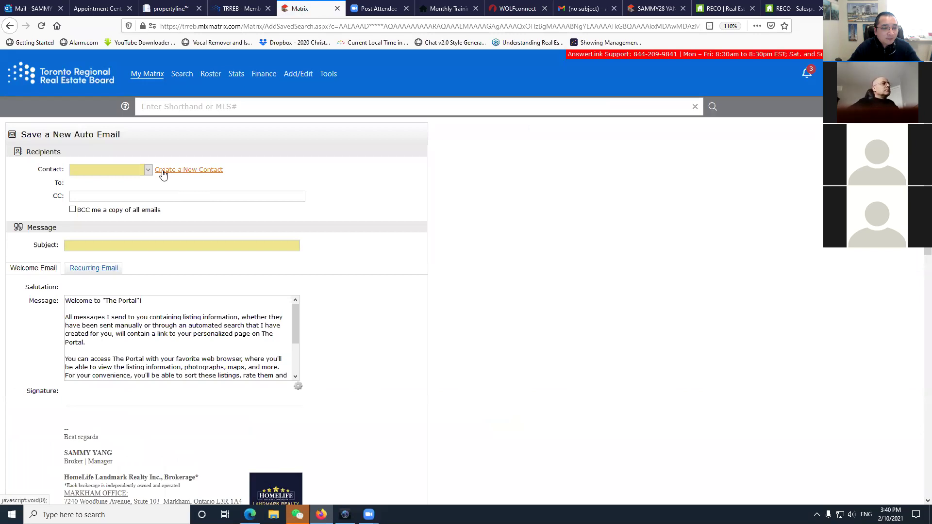
{"action": "left_click", "coordinate": [163, 171]}
Enter the new contact's first and last name from the suggestions.
{"action": "left_click", "coordinate": [437, 140]}
{"action": "type", "text": "s"}
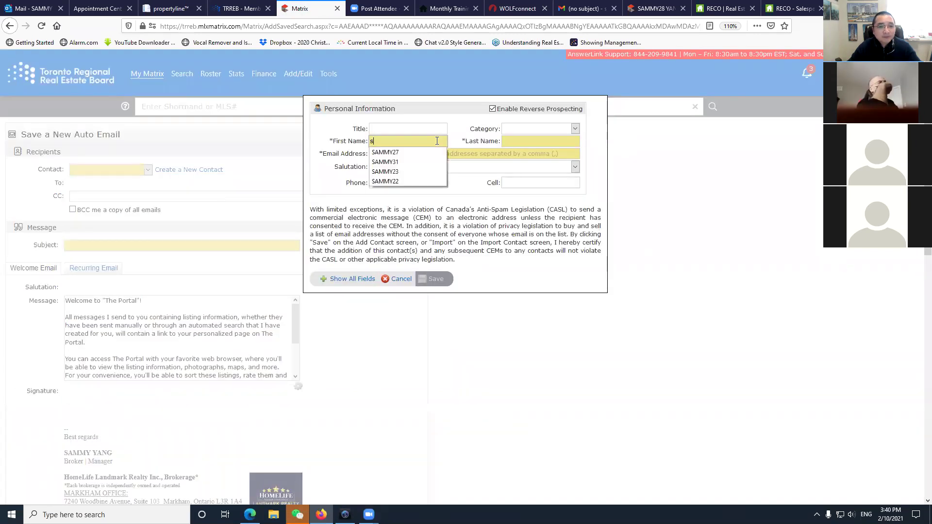
{"action": "left_click", "coordinate": [409, 161]}
{"action": "left_click", "coordinate": [405, 145]}
{"action": "key", "text": "BackSpace"}
{"action": "type", "text": "2"}
{"action": "left_click", "coordinate": [511, 141]}
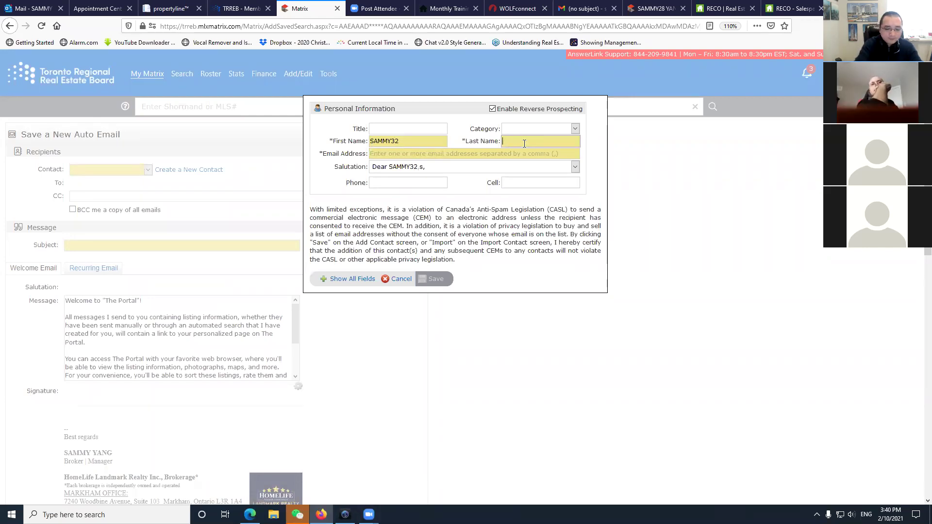
{"action": "type", "text": "y"}
{"action": "left_click", "coordinate": [518, 151]}
Add the contact's e-mail, save the contact, and set the subject to WISMER SOLD.
{"action": "key", "text": "Tab"}
{"action": "type", "text": "s"}
{"action": "left_click", "coordinate": [469, 165]}
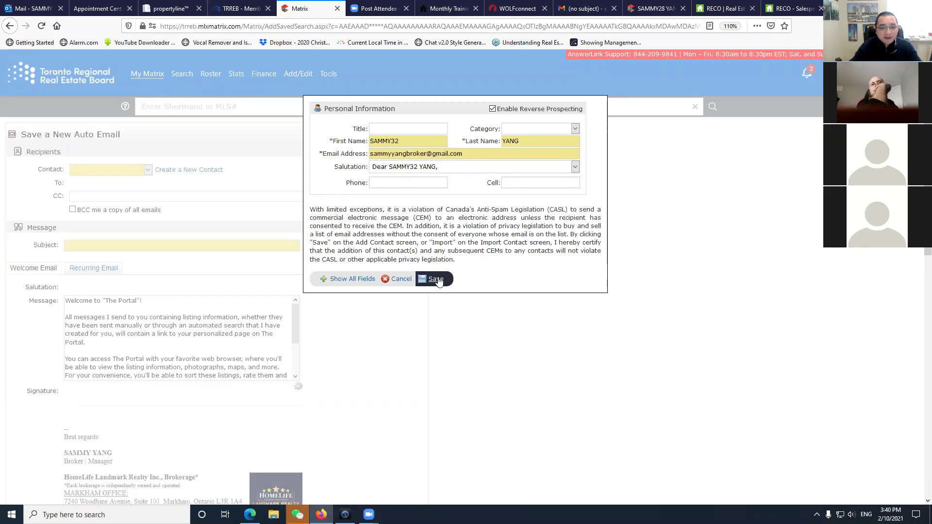
{"action": "left_click", "coordinate": [436, 280]}
{"action": "left_click", "coordinate": [183, 244]}
{"action": "type", "text": "WISMER SOLD"}
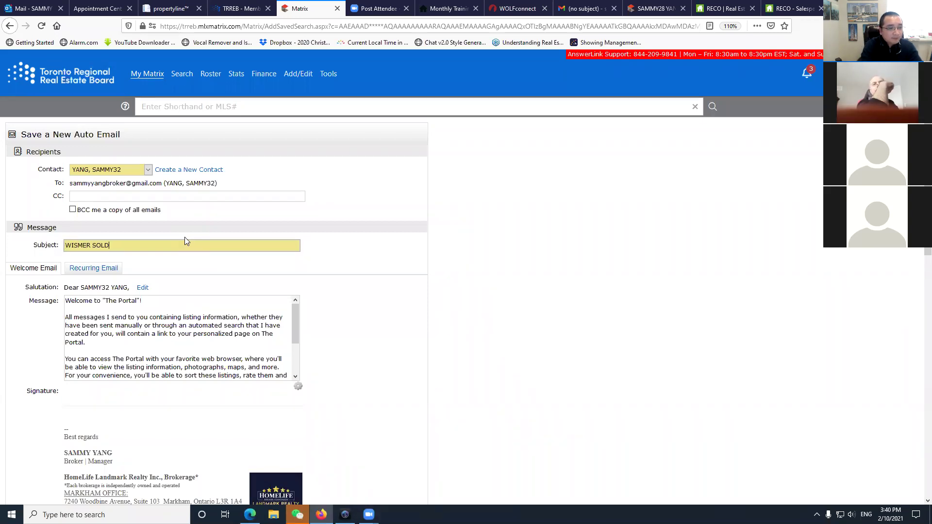
Schedule the WISMER SOLD auto email to send ASAP and save it.
{"action": "scroll", "coordinate": [184, 241], "scroll_direction": "down", "scroll_amount": 10}
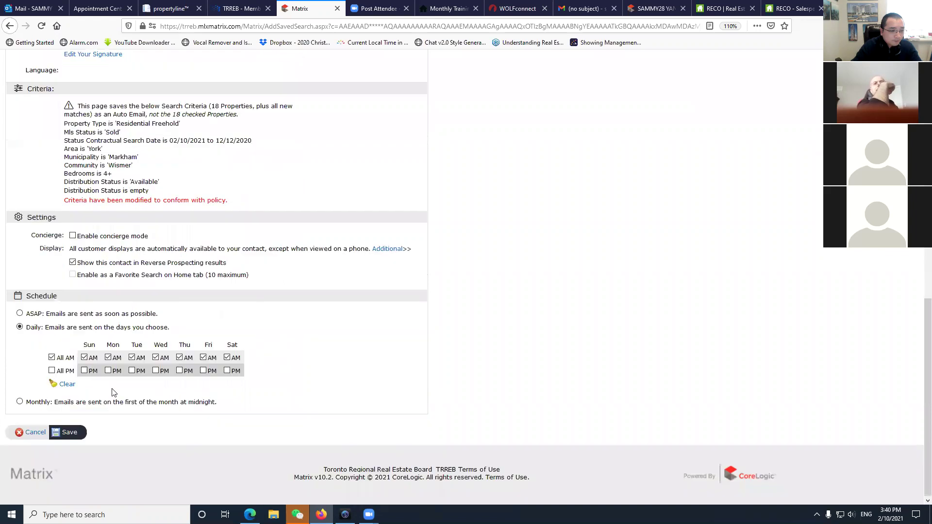
{"action": "left_click", "coordinate": [28, 315]}
{"action": "left_click", "coordinate": [68, 436]}
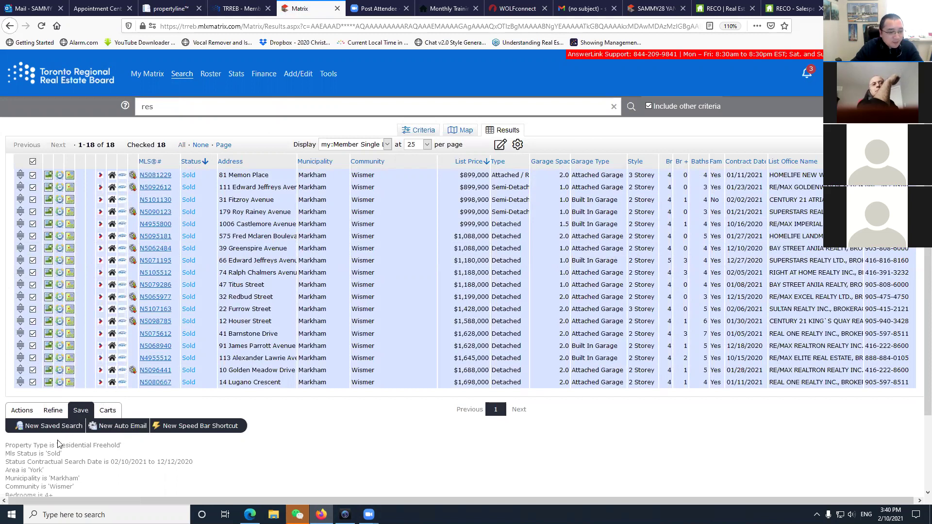
Create a New Saved Search named 'WISMER SOLD WITHIN 60 DAYS' for the 18 results.
{"action": "left_click", "coordinate": [51, 426]}
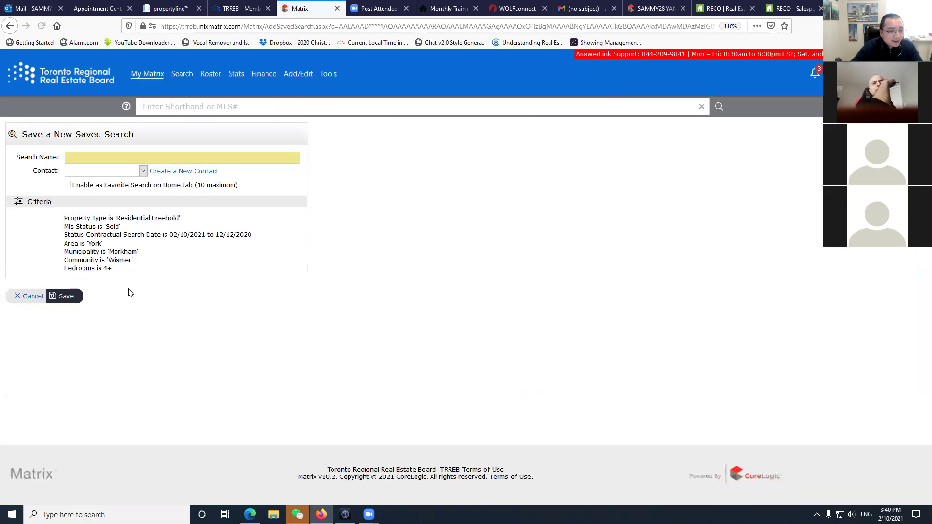
{"action": "left_click", "coordinate": [95, 156]}
{"action": "type", "text": "W"}
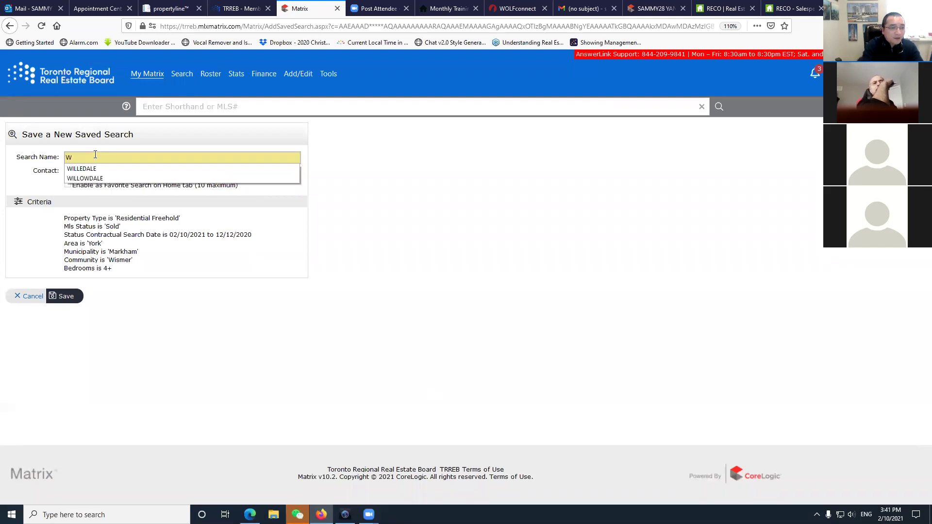
{"action": "type", "text": "ISMER SOLD WITHIN"}
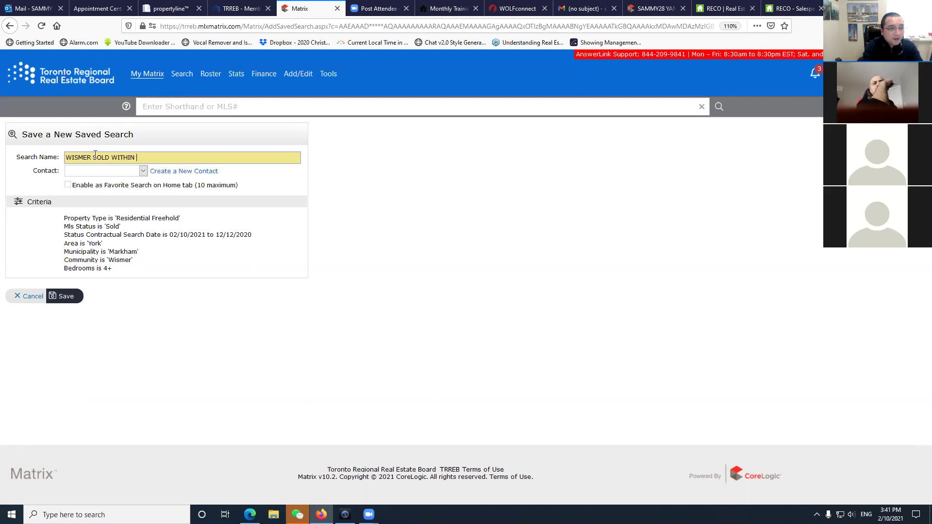
{"action": "type", "text": "60D"}
{"action": "key", "text": "BackSpace"}
{"action": "type", "text": "DAYS"}
{"action": "left_click", "coordinate": [68, 184]}
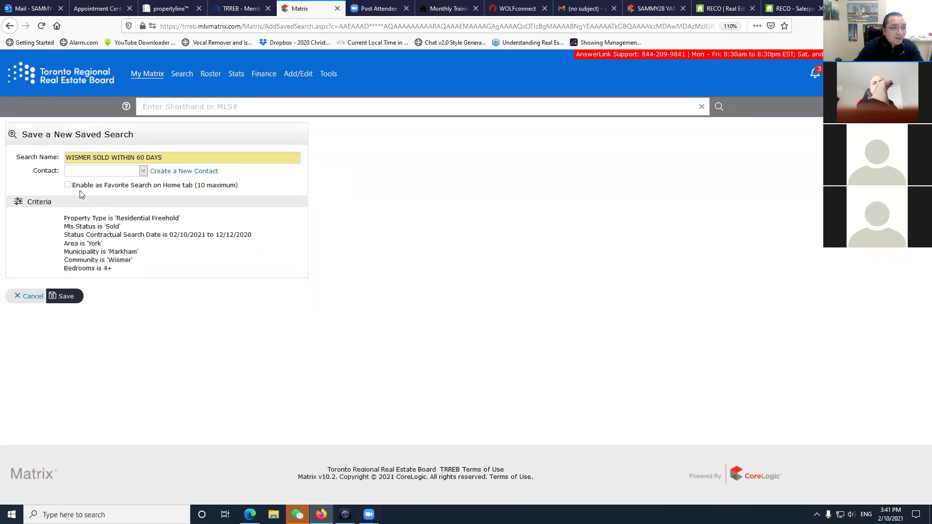
{"action": "left_click", "coordinate": [78, 302]}
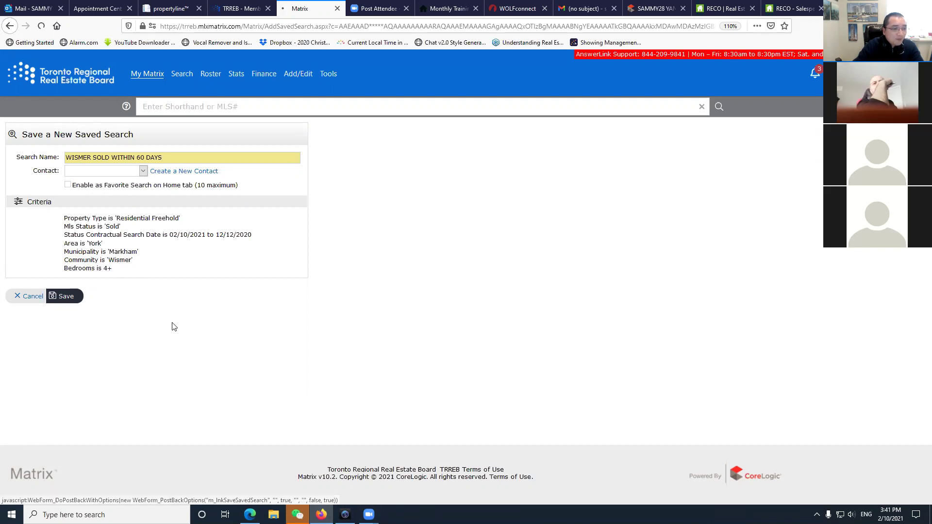
{"action": "mouse_move", "coordinate": [157, 80]}
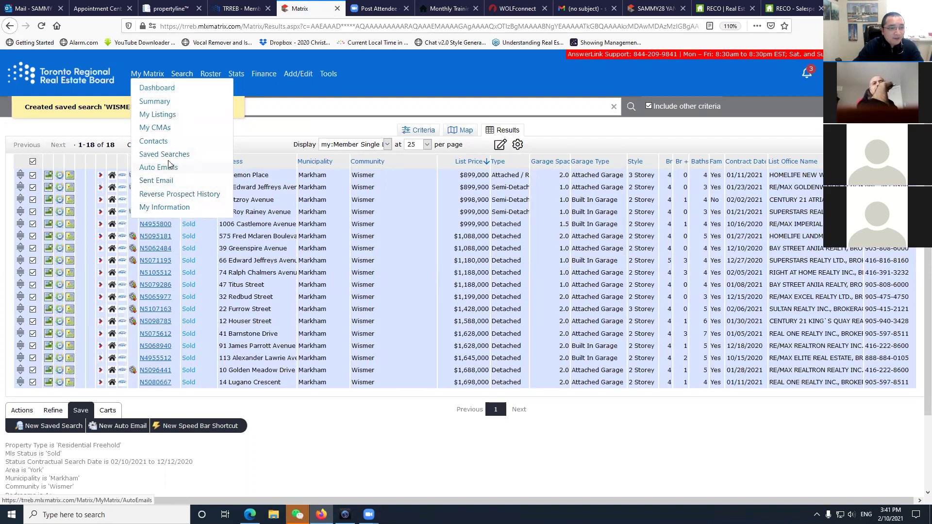
Run the WISMER SOLD WITHIN 60 DAYS saved search to view its results.
{"action": "left_click", "coordinate": [167, 154]}
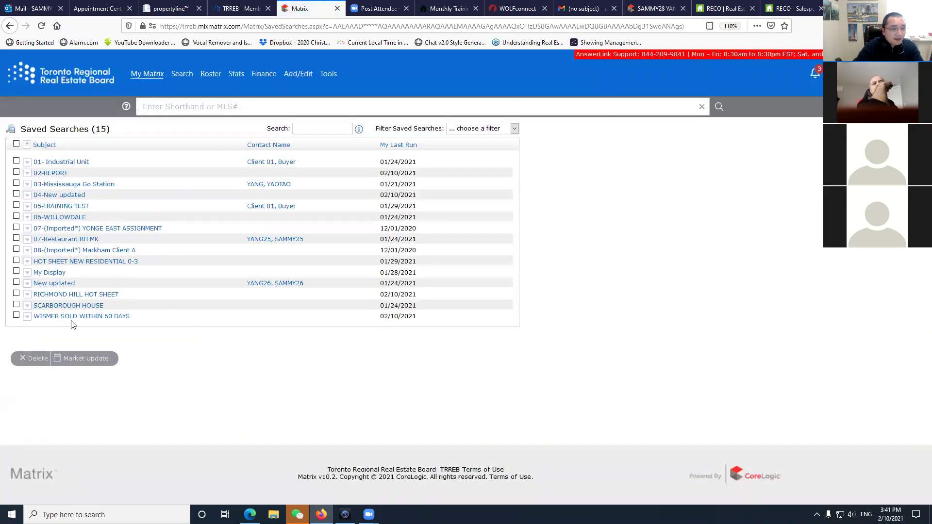
{"action": "left_click", "coordinate": [60, 319]}
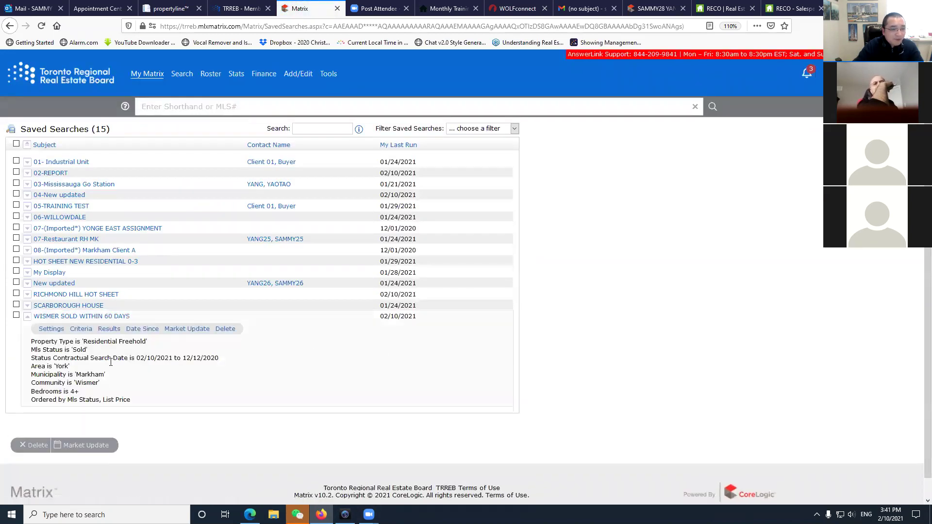
{"action": "left_click", "coordinate": [109, 329]}
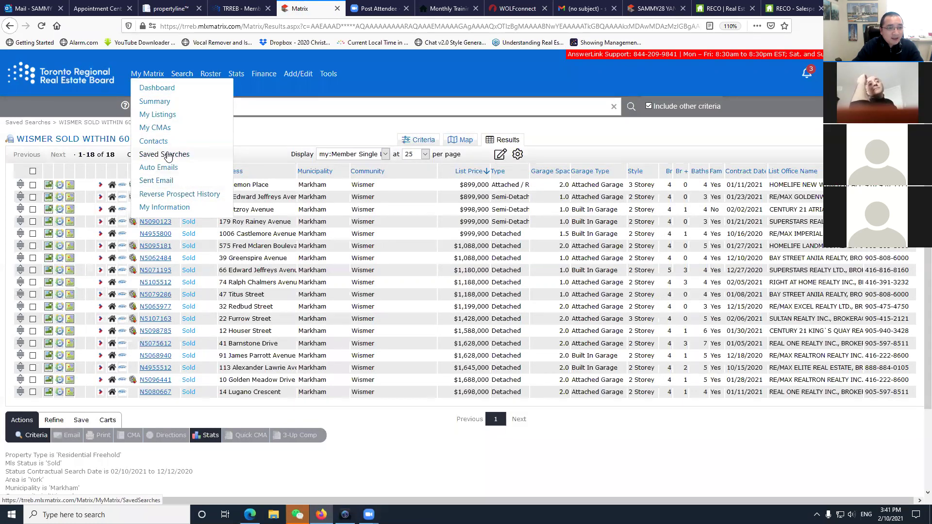
View the WISMER SOLD WITHIN 60 DAYS search settings, then return to My Matrix.
{"action": "left_click", "coordinate": [160, 155]}
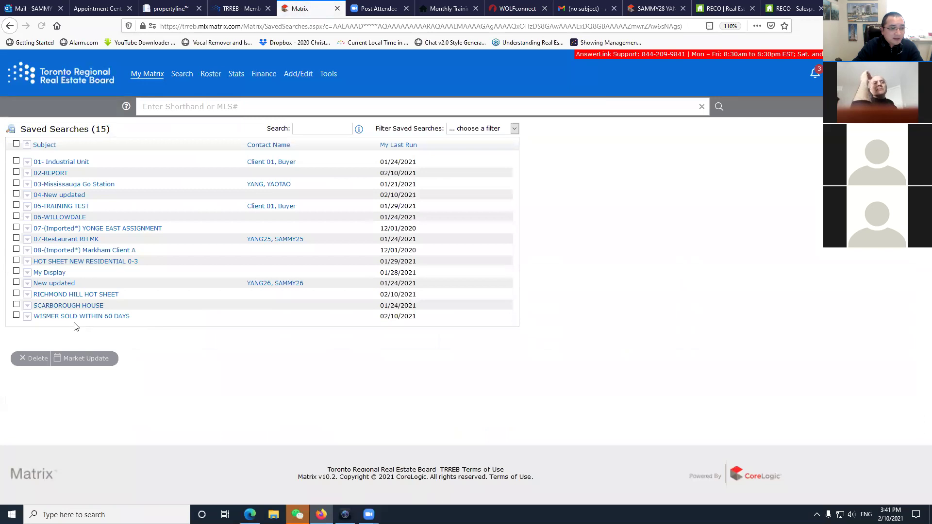
{"action": "left_click", "coordinate": [56, 316]}
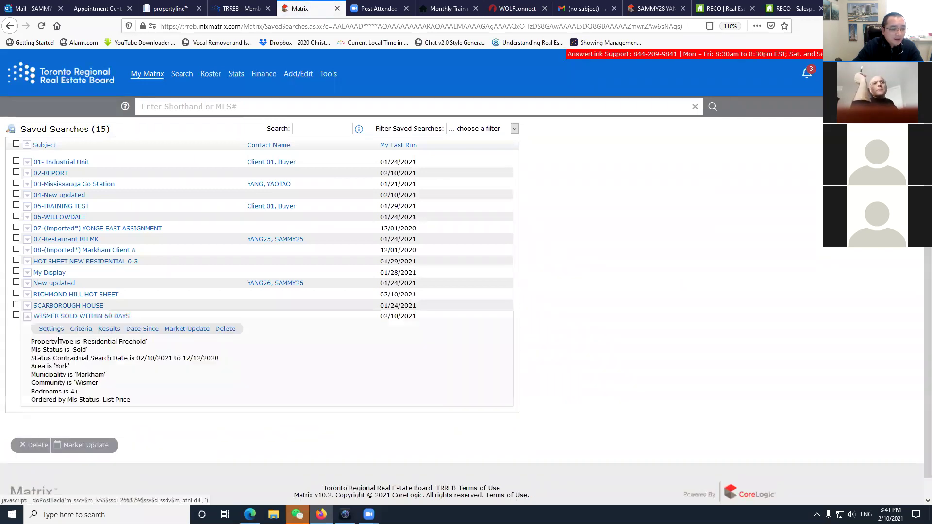
{"action": "left_click", "coordinate": [51, 328]}
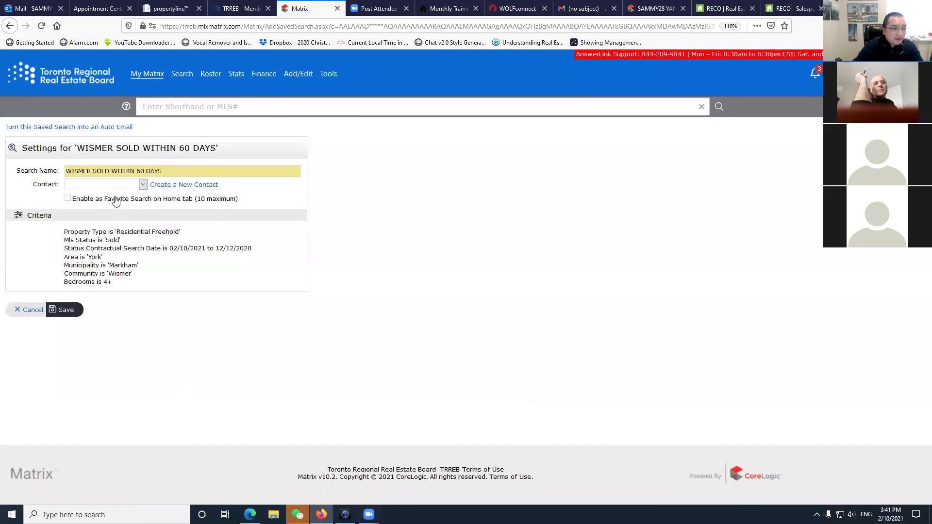
{"action": "left_click", "coordinate": [147, 73]}
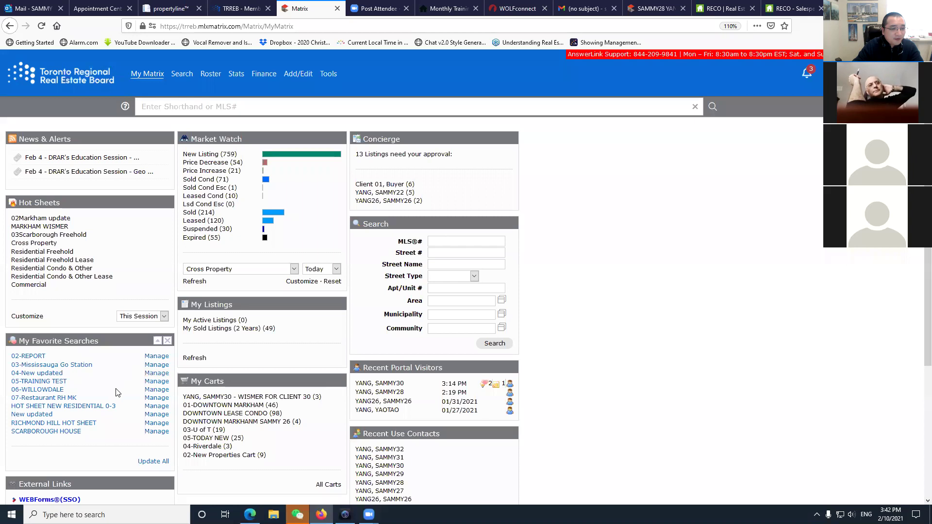
Set Market Watch to Residential Freehold over 24 Hour and open the Price Decrease (10) listings.
{"action": "scroll", "coordinate": [117, 395], "scroll_direction": "down", "scroll_amount": 1}
{"action": "scroll", "coordinate": [116, 395], "scroll_direction": "down", "scroll_amount": 2}
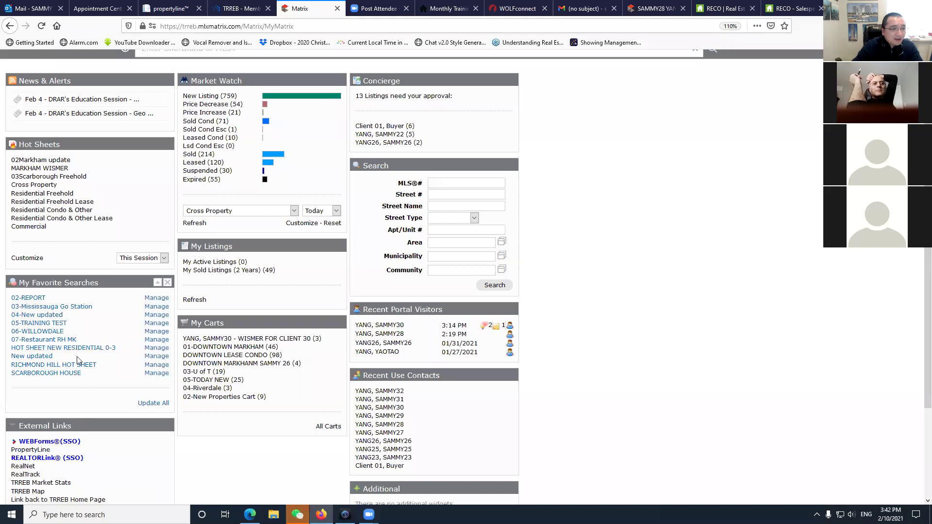
{"action": "scroll", "coordinate": [156, 129], "scroll_direction": "up", "scroll_amount": 2}
{"action": "mouse_move", "coordinate": [159, 79]}
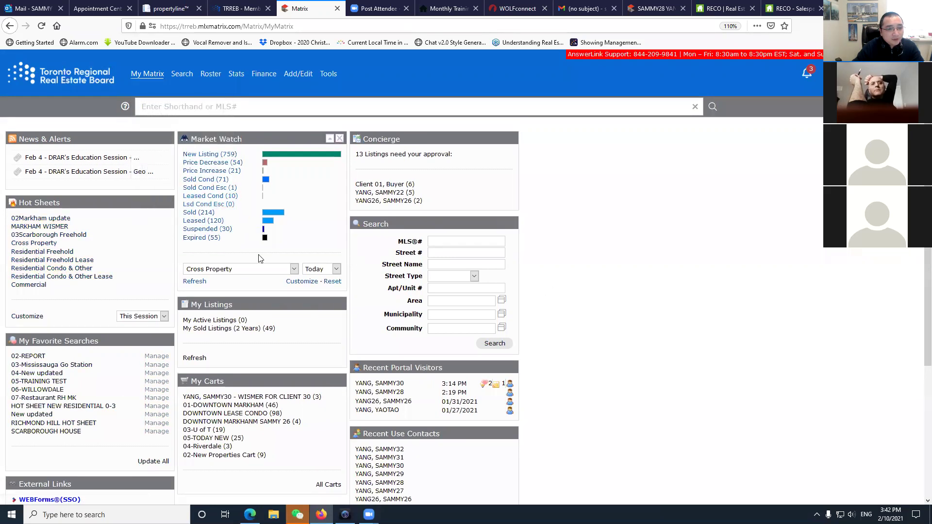
{"action": "left_click", "coordinate": [272, 269]}
{"action": "left_click", "coordinate": [255, 293]}
{"action": "left_click", "coordinate": [336, 269]}
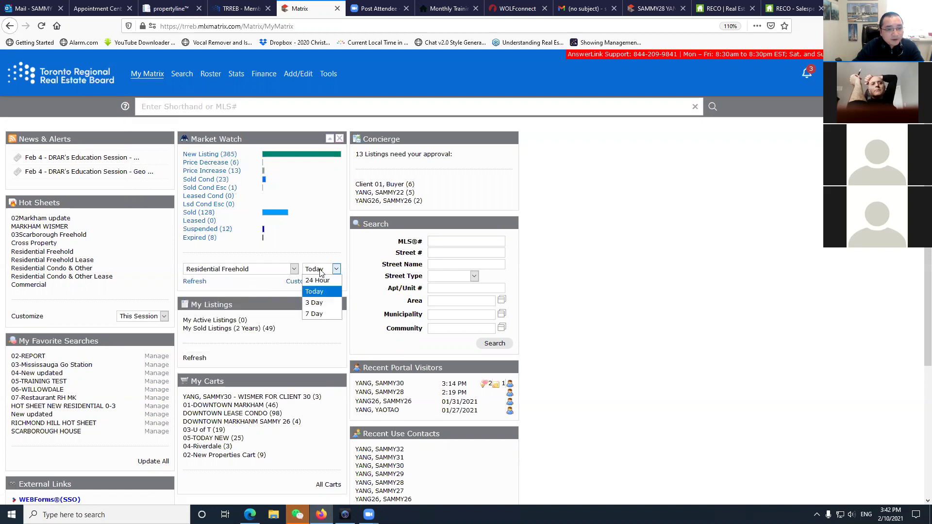
{"action": "left_click", "coordinate": [320, 281]}
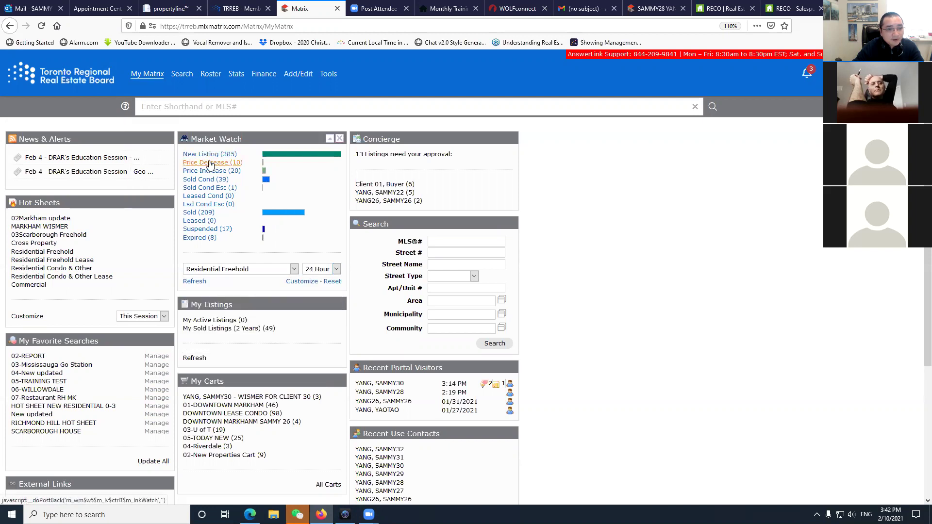
{"action": "left_click", "coordinate": [210, 164]}
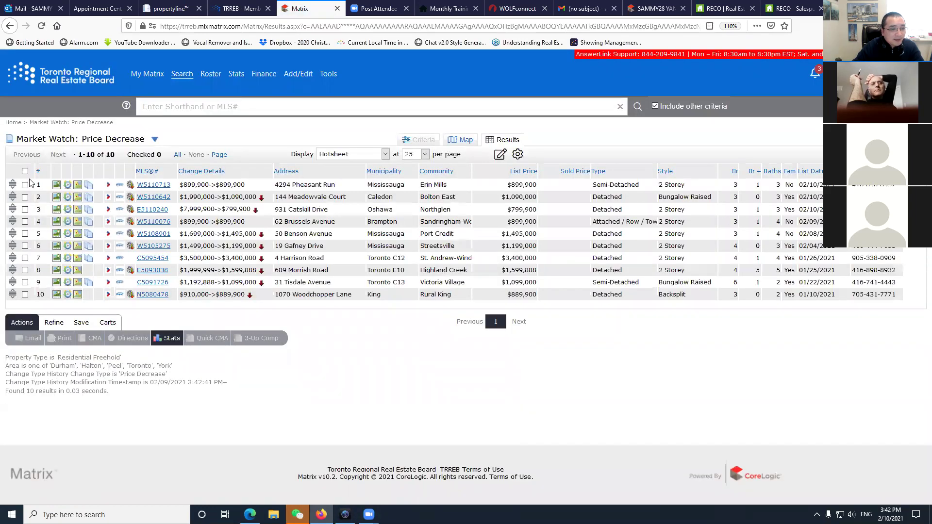
Select all ten listings and save the search as the speed bar shortcut /SPEEDBAR.
{"action": "left_click", "coordinate": [25, 171]}
{"action": "left_click", "coordinate": [80, 323]}
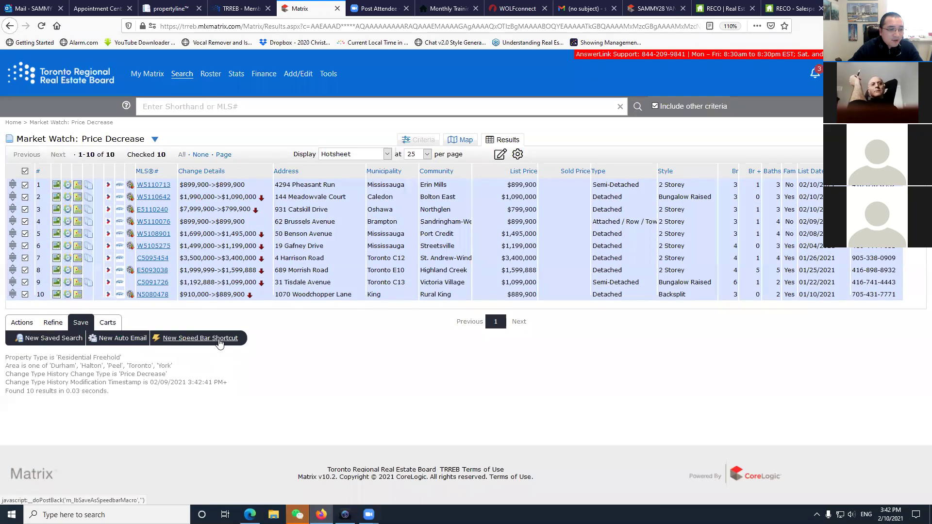
{"action": "left_click", "coordinate": [221, 339]}
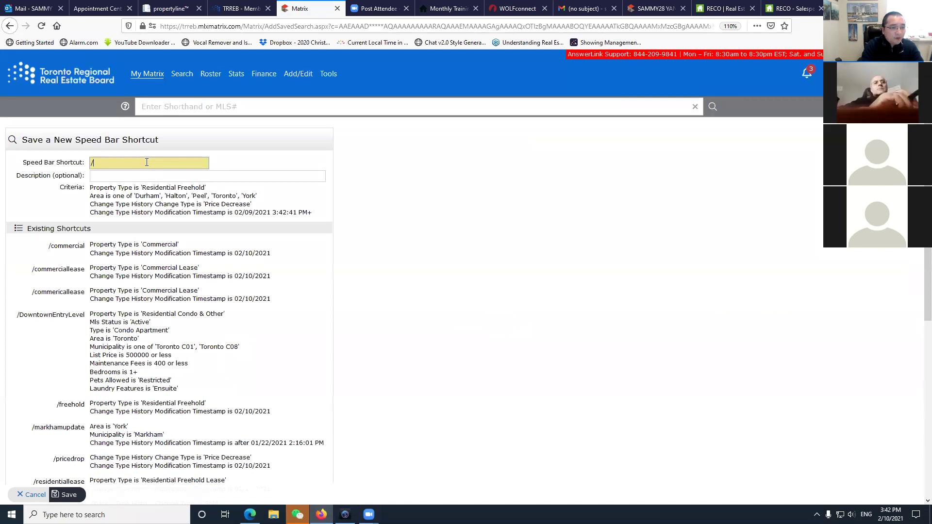
{"action": "type", "text": "SPEEDBAR"}
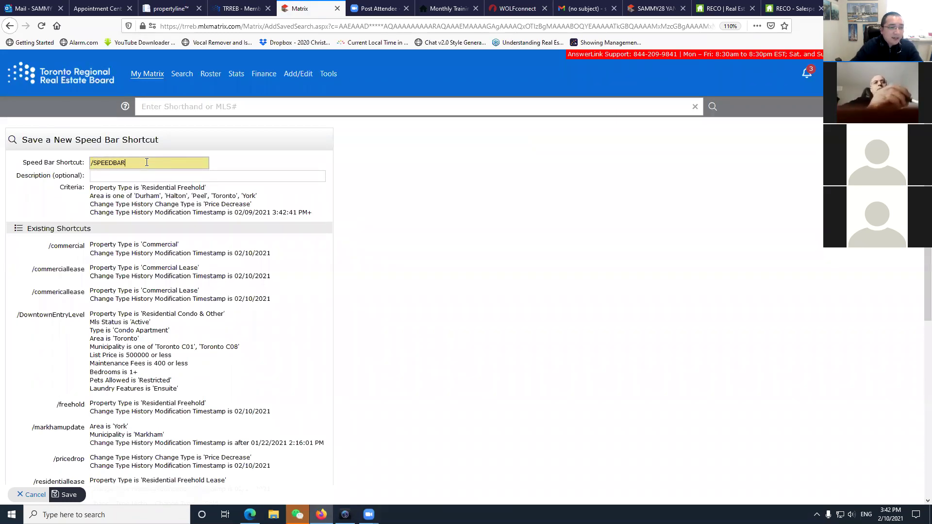
{"action": "left_click", "coordinate": [68, 496]}
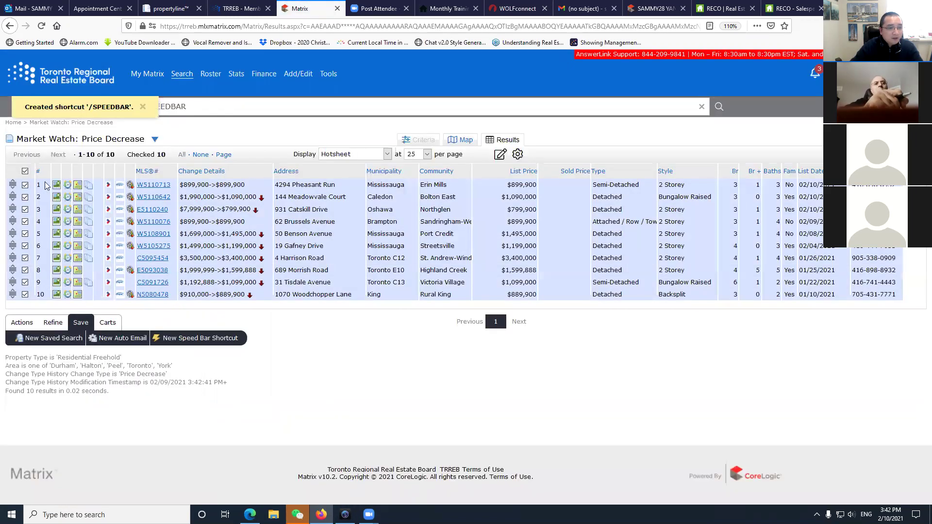
Run /SPEEDBAR from the home speed bar and show the Carts options for its 10 results.
{"action": "left_click", "coordinate": [97, 80]}
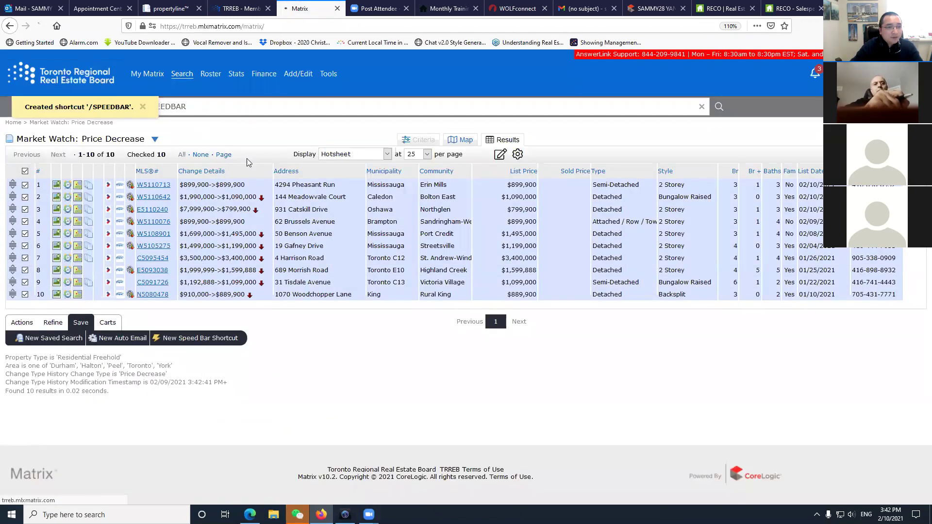
{"action": "left_click", "coordinate": [211, 107]}
{"action": "type", "text": "/"}
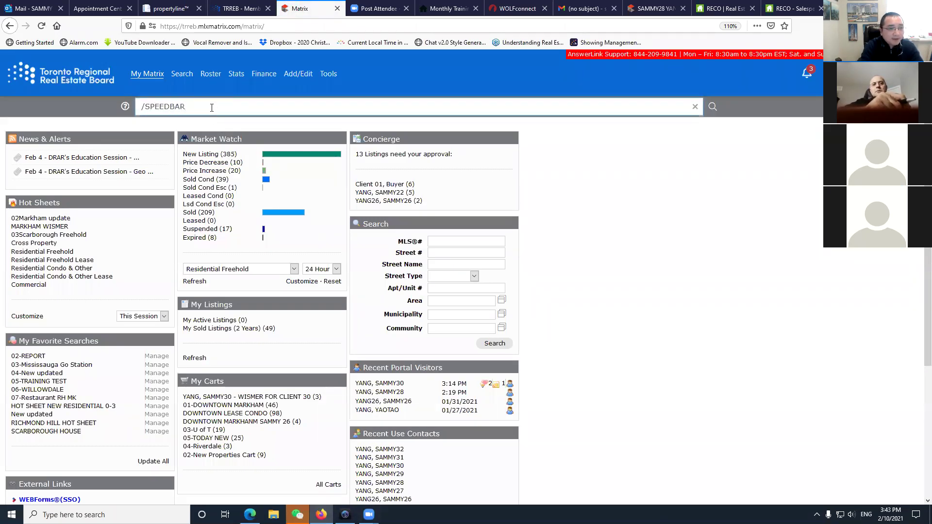
{"action": "type", "text": "SPEEDBAR"}
{"action": "key", "text": "Return"}
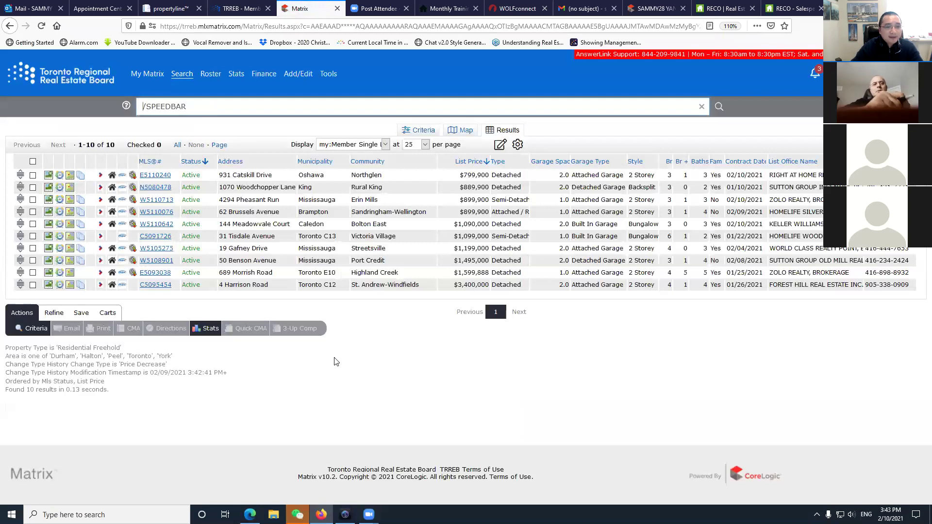
{"action": "left_click", "coordinate": [81, 313]}
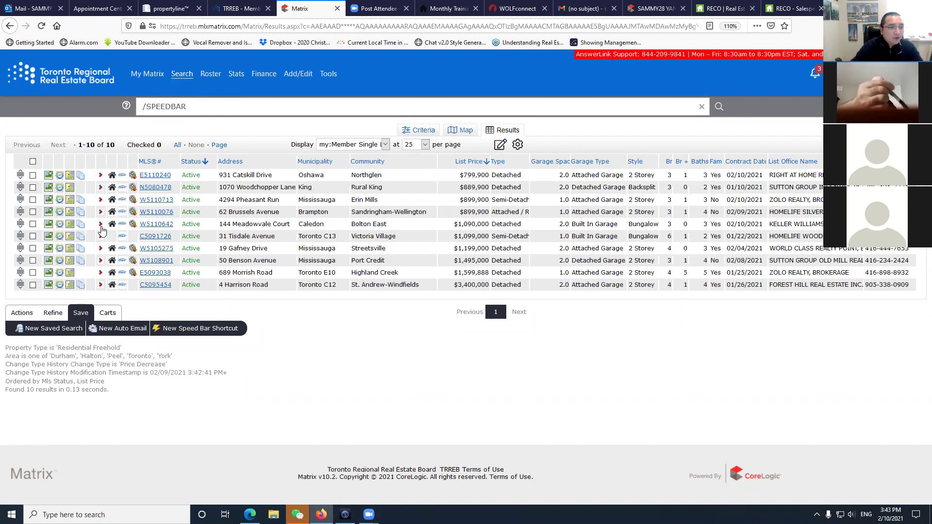
{"action": "left_click", "coordinate": [107, 313]}
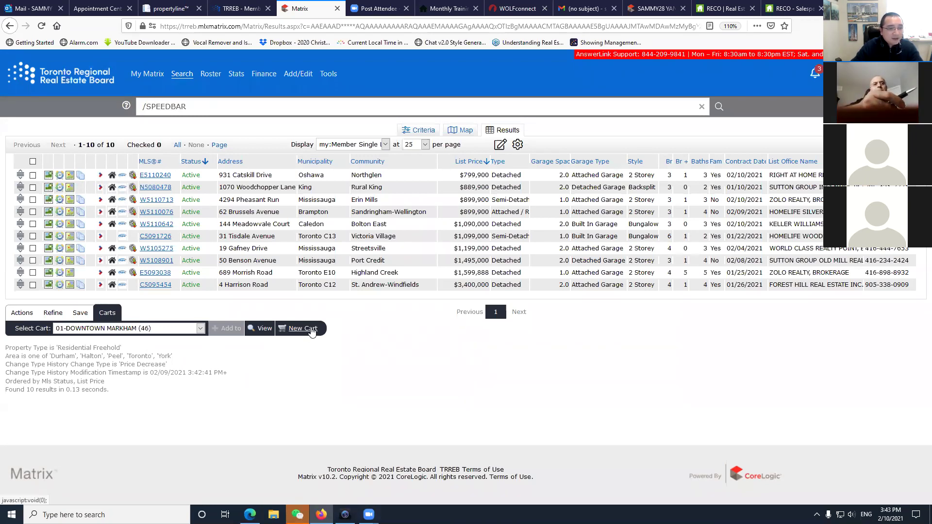
Select all 10 listings and add them to a new cart named SPEED.
{"action": "left_click", "coordinate": [32, 161]}
{"action": "left_click", "coordinate": [311, 332]}
{"action": "type", "text": "W"}
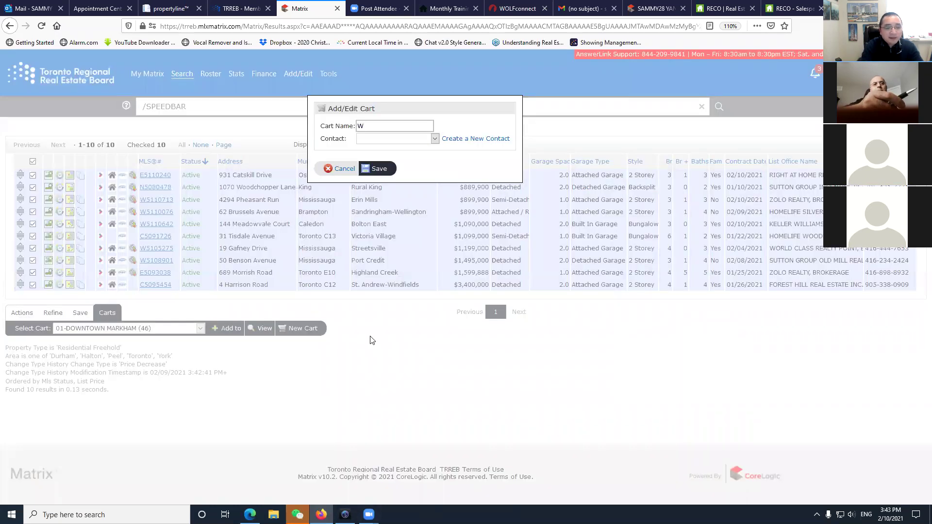
{"action": "type", "text": "ISMER 60"}
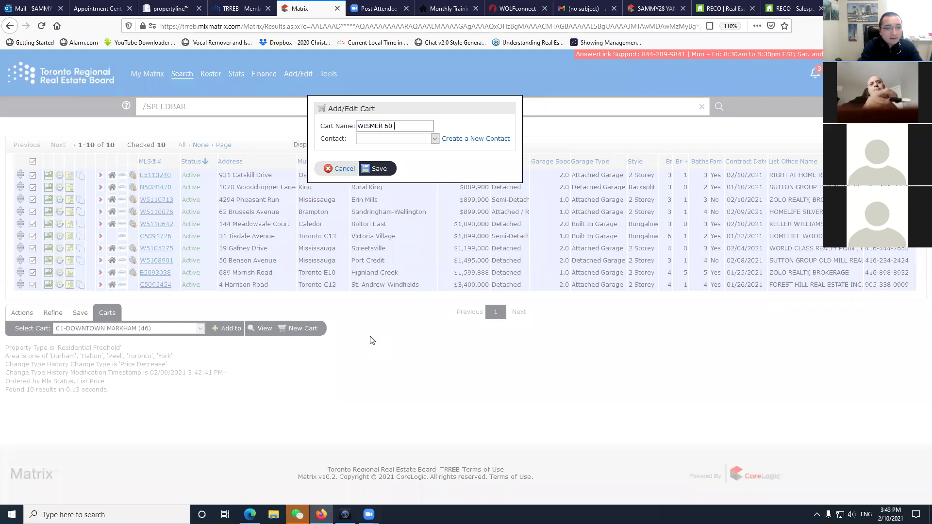
{"action": "key", "text": "BackSpace"}
{"action": "key", "text": "BackSpace"}
{"action": "key", "text": "BackSpace"}
{"action": "key", "text": "BackSpace"}
{"action": "key", "text": "BackSpace"}
{"action": "key", "text": "BackSpace"}
{"action": "key", "text": "BackSpace"}
{"action": "key", "text": "BackSpace"}
{"action": "key", "text": "BackSpace"}
{"action": "type", "text": "SPEED"}
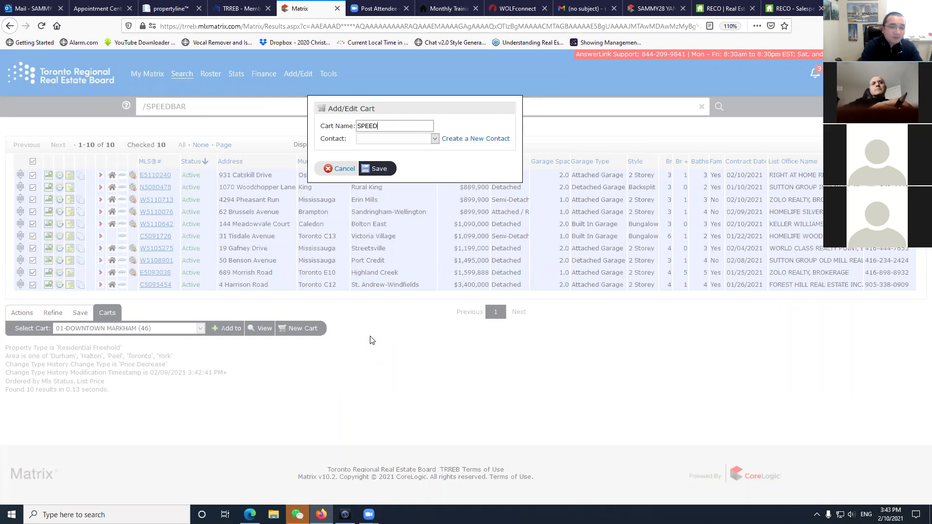
{"action": "left_click", "coordinate": [384, 171]}
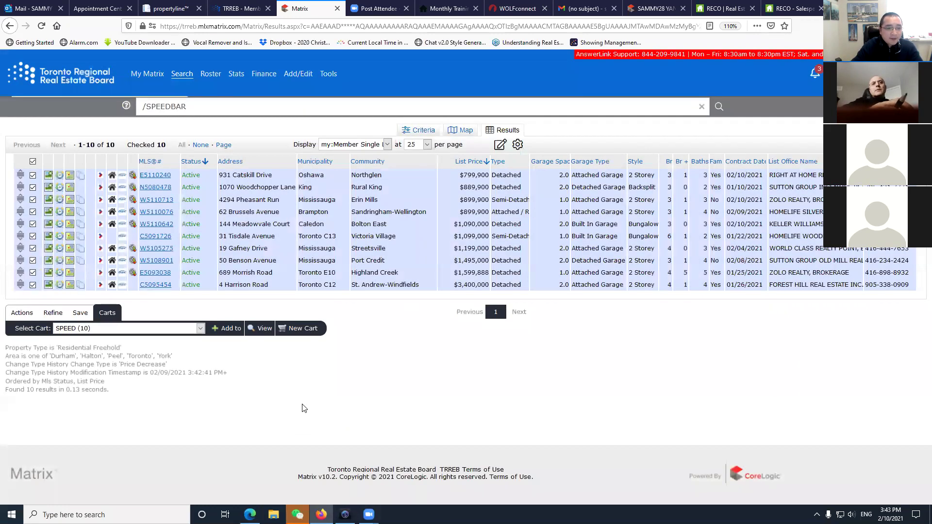
{"action": "left_click", "coordinate": [221, 328]}
{"action": "left_click", "coordinate": [140, 330]}
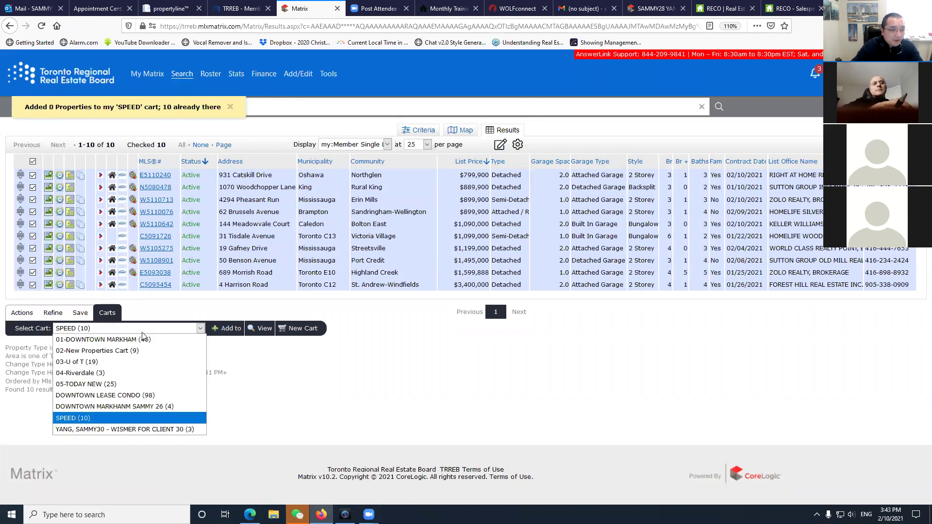
{"action": "left_click", "coordinate": [97, 420]}
{"action": "left_click", "coordinate": [99, 332]}
{"action": "left_click", "coordinate": [93, 422]}
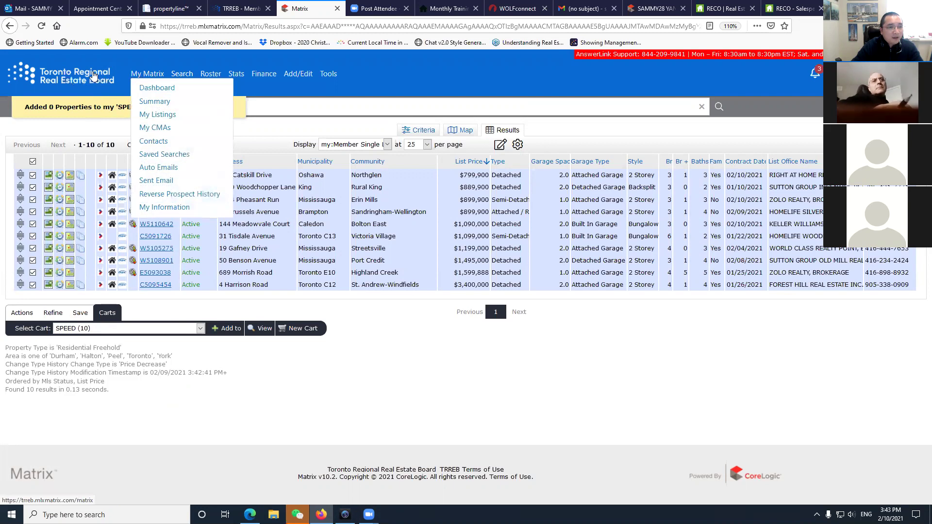
Select all 20 Market Watch Price Increase listings and add them to the SPEED cart.
{"action": "left_click", "coordinate": [147, 73]}
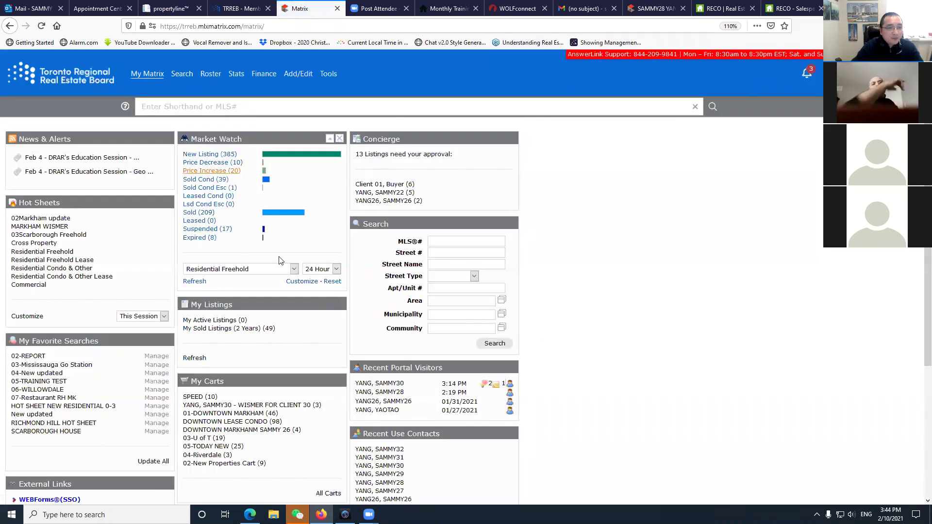
{"action": "left_click", "coordinate": [209, 176]}
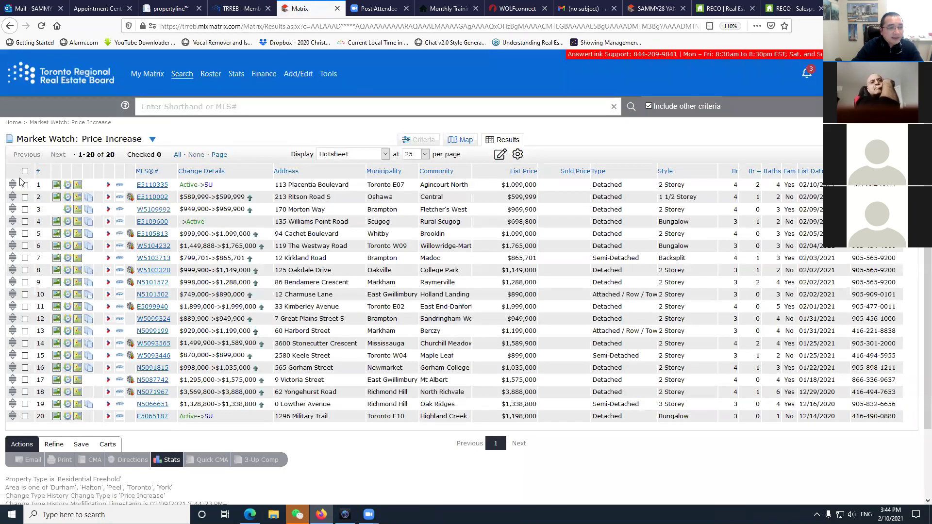
{"action": "left_click", "coordinate": [25, 171]}
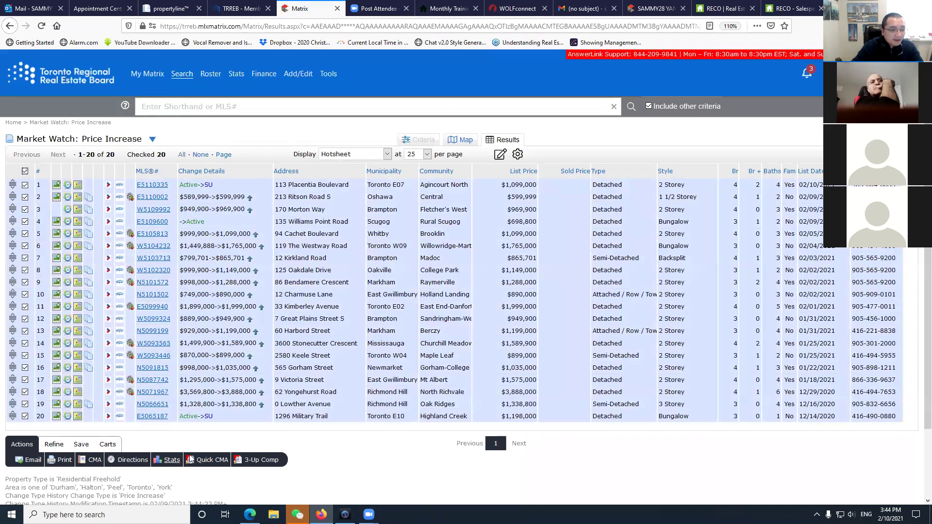
{"action": "scroll", "coordinate": [181, 449], "scroll_direction": "down", "scroll_amount": 2}
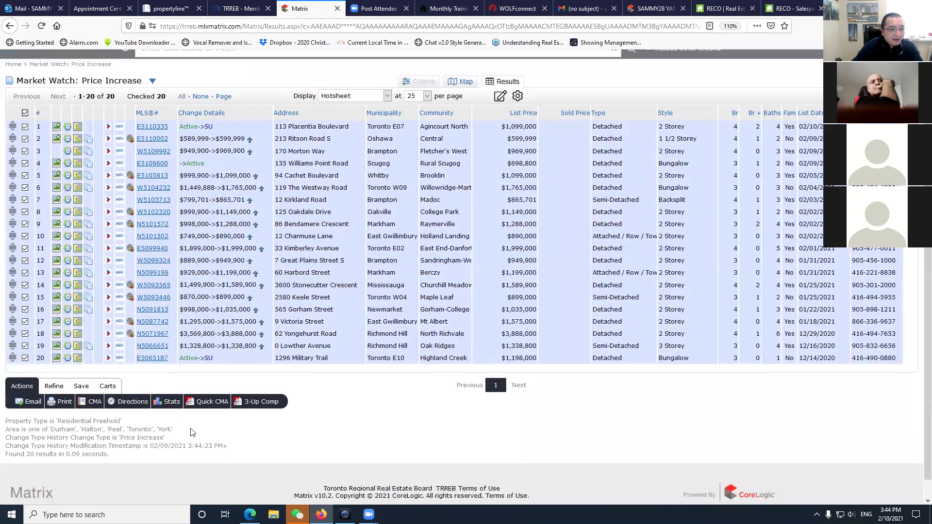
{"action": "left_click", "coordinate": [107, 386]}
{"action": "left_click", "coordinate": [202, 405]}
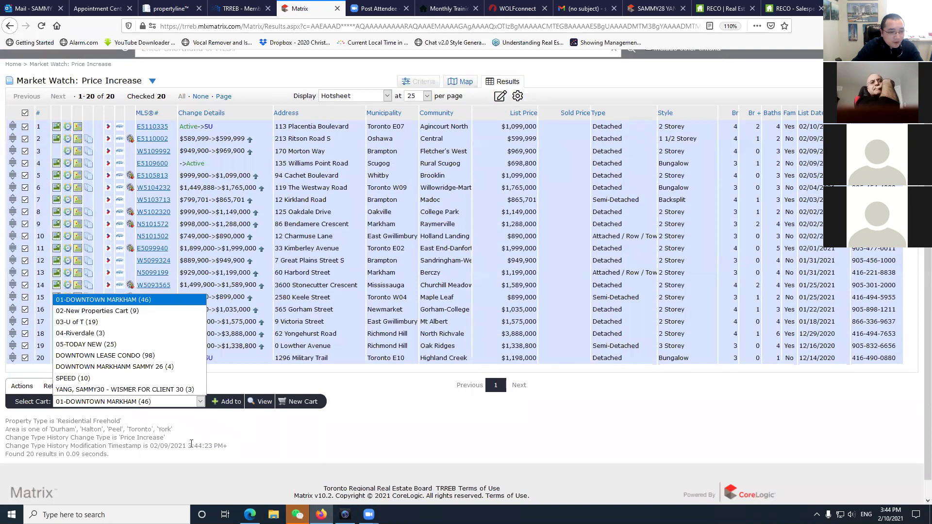
{"action": "left_click", "coordinate": [85, 378]}
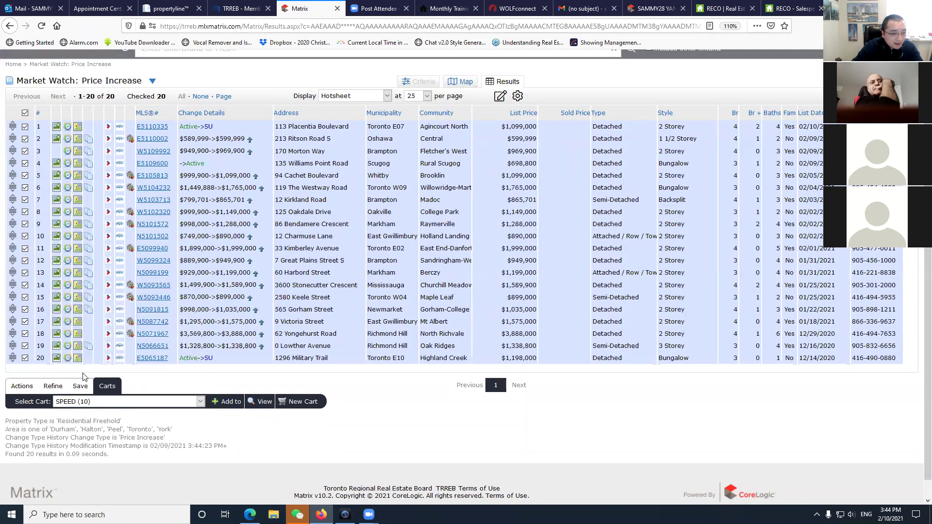
{"action": "left_click", "coordinate": [116, 402]}
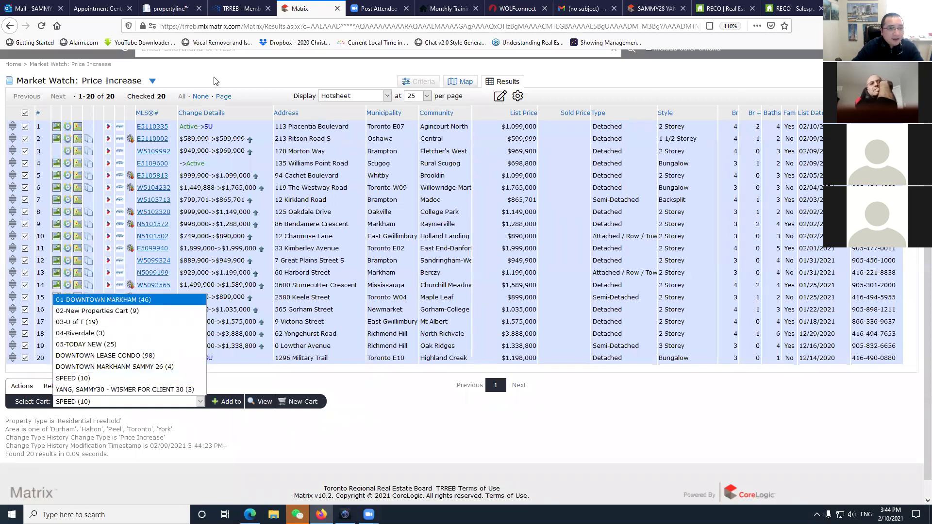
{"action": "left_click", "coordinate": [261, 440]}
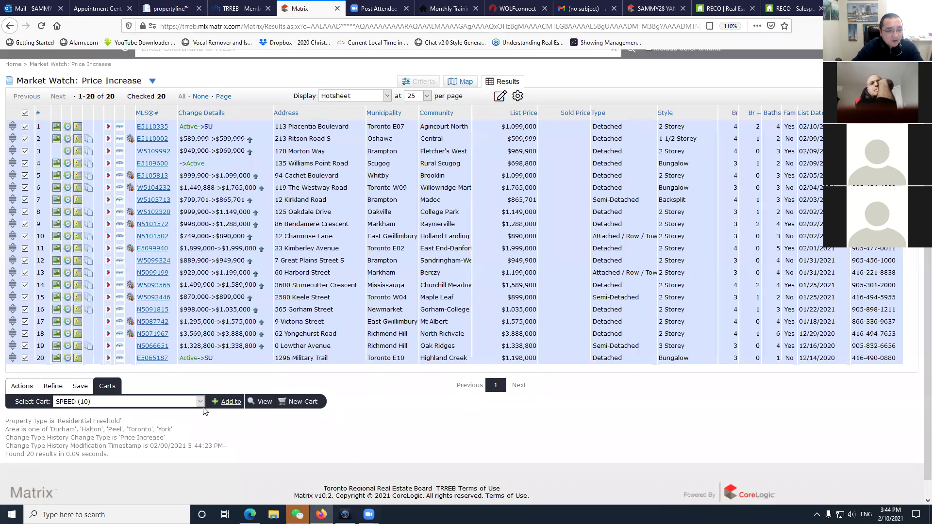
{"action": "left_click", "coordinate": [227, 402]}
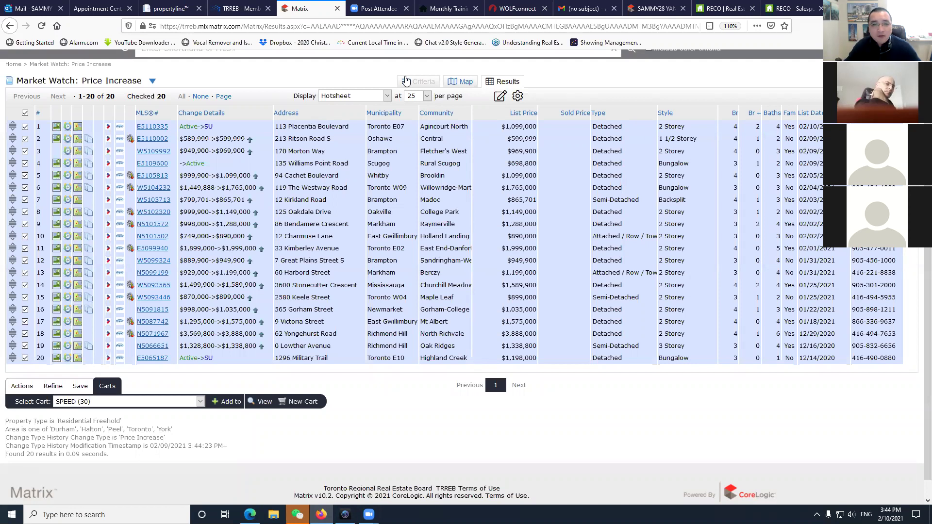
{"action": "scroll", "coordinate": [293, 86], "scroll_direction": "up", "scroll_amount": 2}
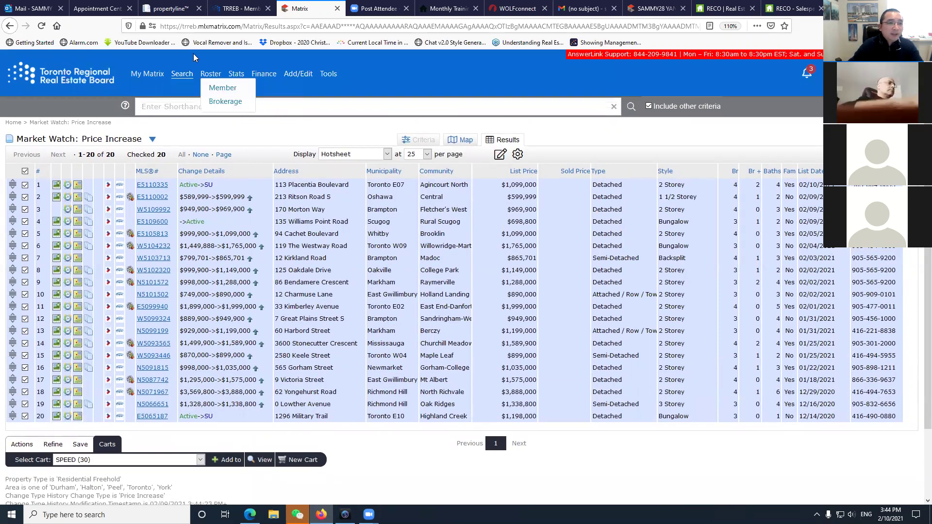
Duplicate the Matrix browser tab and take the new copy to the My Matrix home page.
{"action": "right_click", "coordinate": [313, 13]}
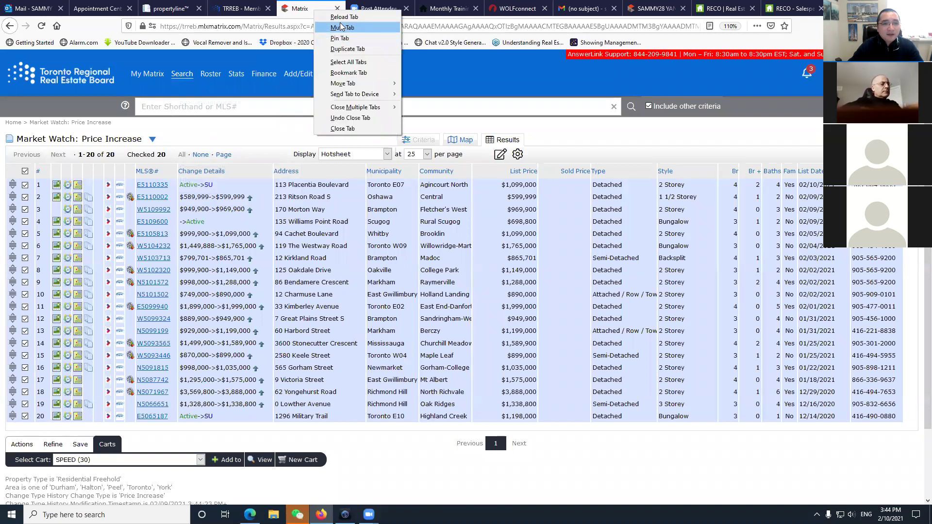
{"action": "left_click", "coordinate": [371, 50]}
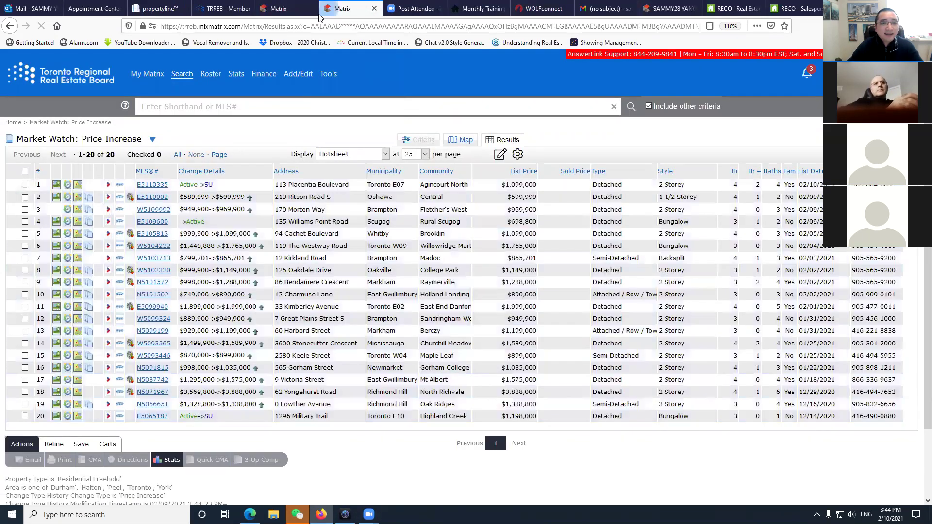
{"action": "left_click", "coordinate": [279, 9]}
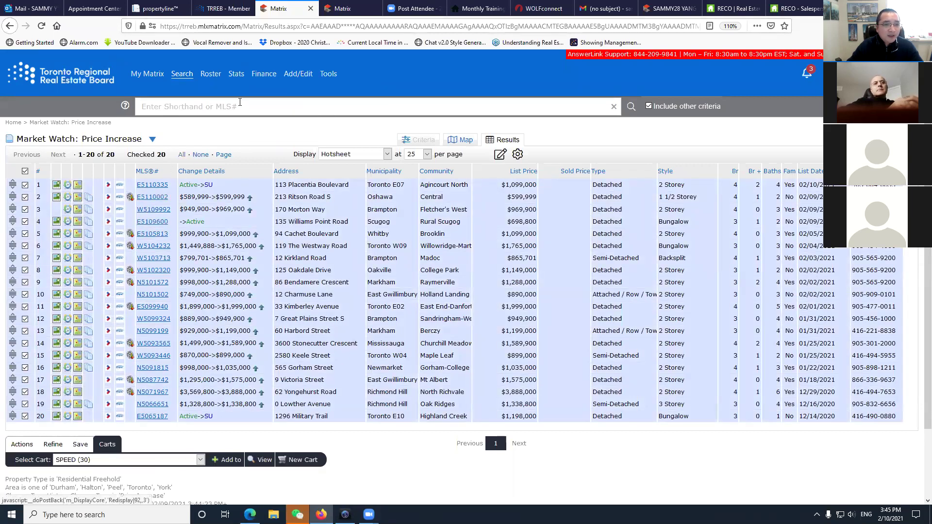
{"action": "left_click", "coordinate": [340, 8]}
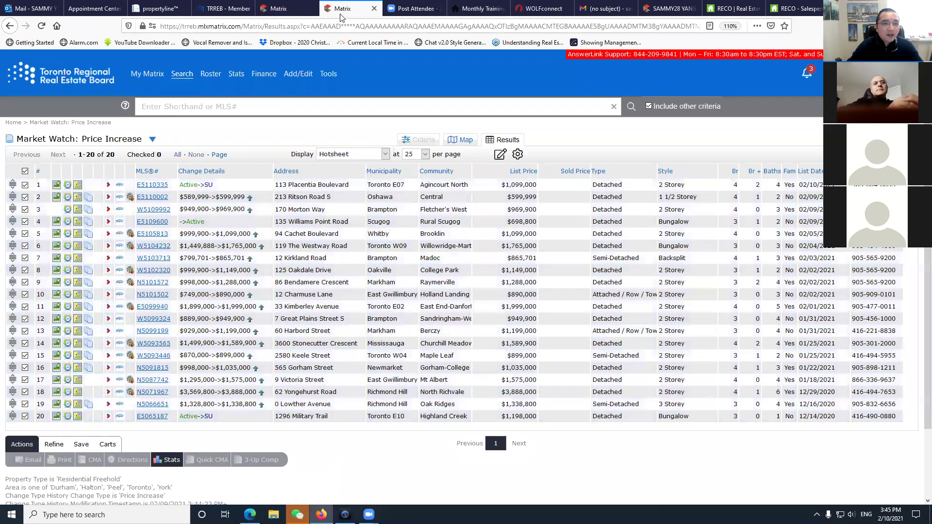
{"action": "left_click", "coordinate": [92, 77]}
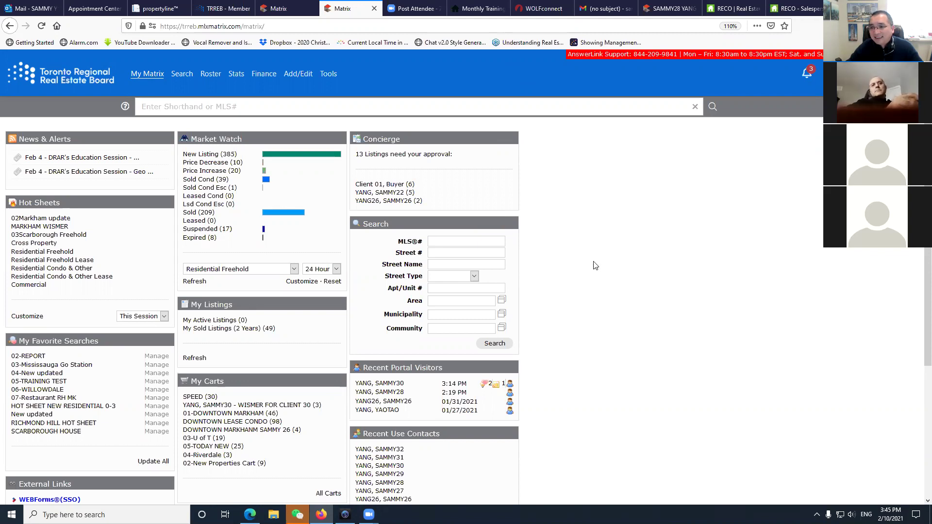
Scroll the My Matrix home page to check the Carts panel, with SPEED at 30 properties.
{"action": "scroll", "coordinate": [595, 266], "scroll_direction": "down", "scroll_amount": 3}
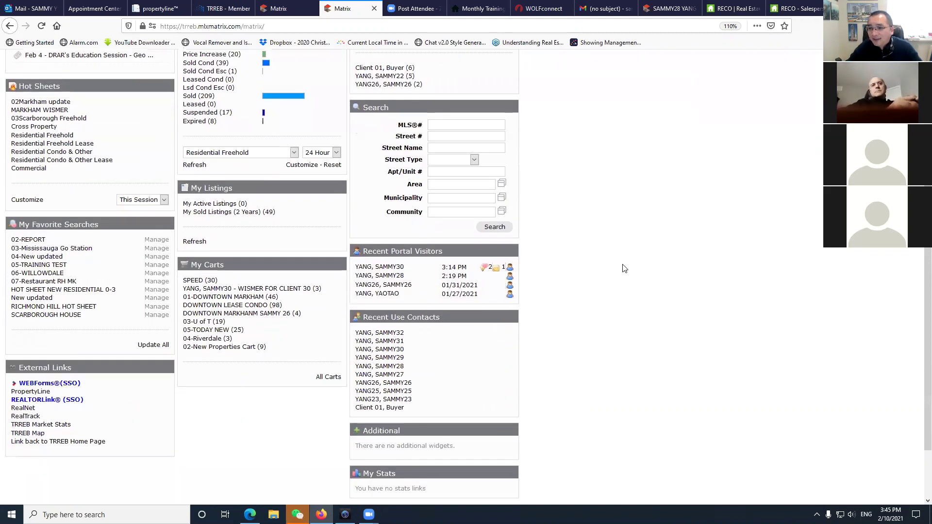
{"action": "scroll", "coordinate": [623, 266], "scroll_direction": "up", "scroll_amount": 1}
{"action": "scroll", "coordinate": [623, 265], "scroll_direction": "up", "scroll_amount": 1}
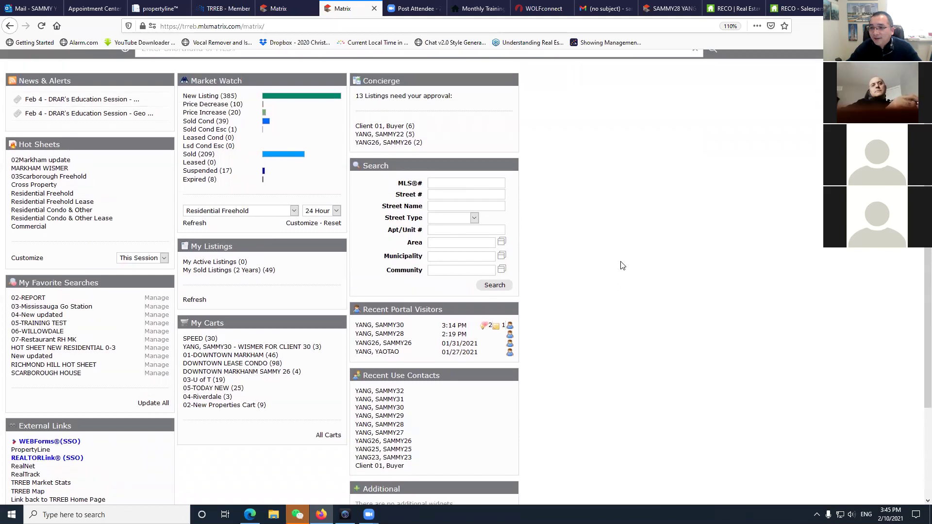
{"action": "scroll", "coordinate": [611, 262], "scroll_direction": "down", "scroll_amount": 2}
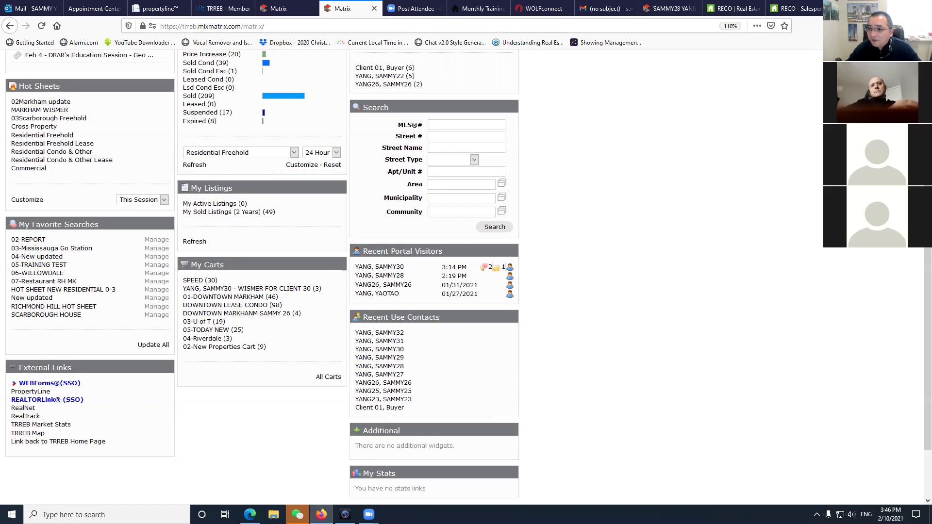
{"action": "scroll", "coordinate": [614, 291], "scroll_direction": "up", "scroll_amount": 4}
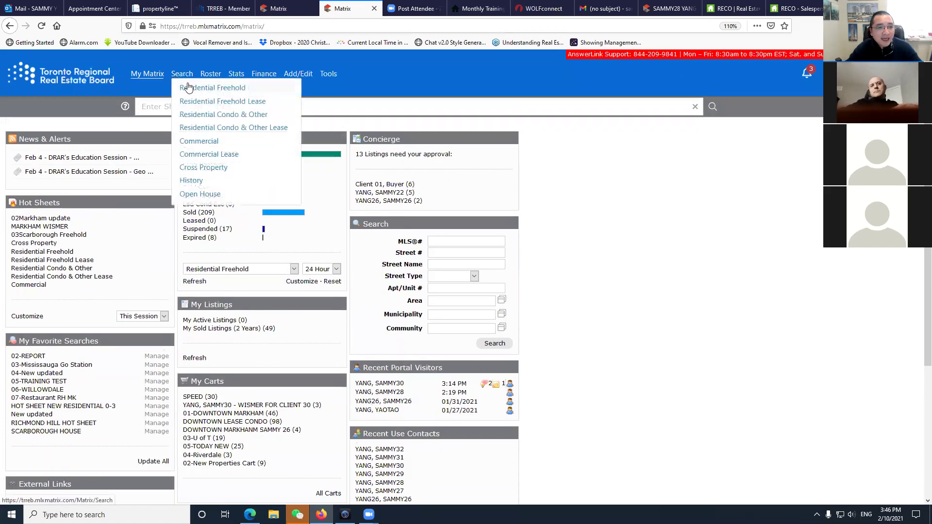
Show active Residential Freehold results on the map and pan north to Thunder Bay.
{"action": "left_click", "coordinate": [189, 88]}
{"action": "left_click", "coordinate": [166, 180]}
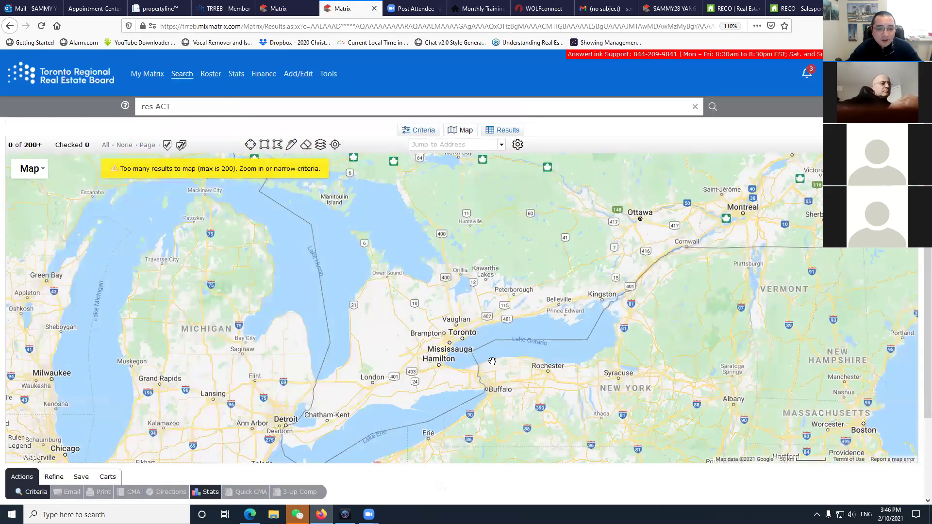
{"action": "scroll", "coordinate": [467, 362], "scroll_direction": "up", "scroll_amount": 2}
{"action": "left_click_drag", "start_coordinate": [467, 362], "coordinate": [491, 284]}
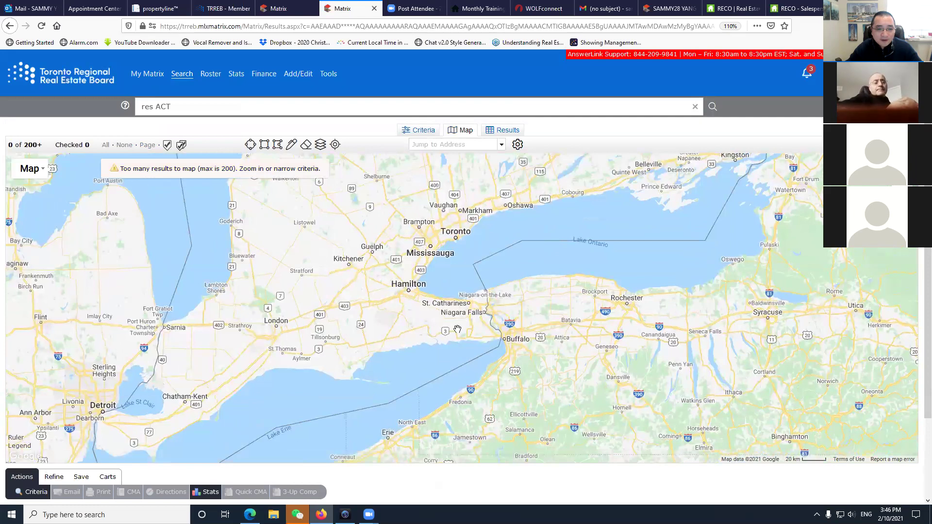
{"action": "scroll", "coordinate": [419, 306], "scroll_direction": "down", "scroll_amount": 2}
{"action": "left_click_drag", "start_coordinate": [383, 266], "coordinate": [449, 410]}
{"action": "left_click_drag", "start_coordinate": [377, 286], "coordinate": [549, 328]}
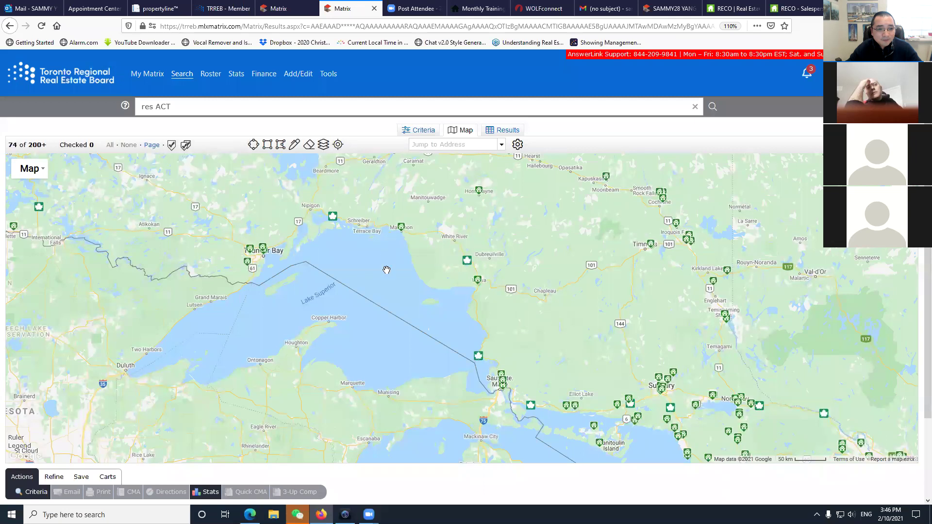
{"action": "left_click_drag", "start_coordinate": [283, 255], "coordinate": [324, 239]}
Zoom into Thunder Bay and centre the map on the lone house marker.
{"action": "scroll", "coordinate": [291, 239], "scroll_direction": "up", "scroll_amount": 2}
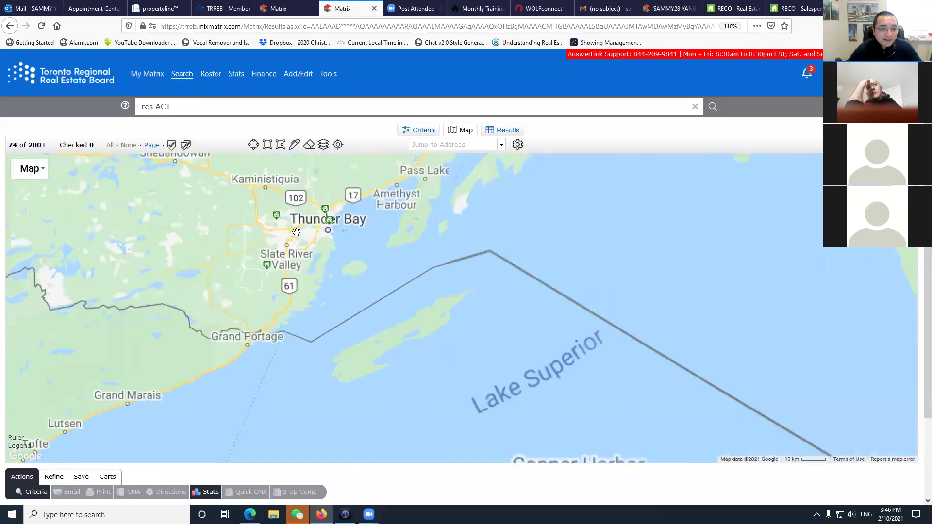
{"action": "scroll", "coordinate": [349, 280], "scroll_direction": "down", "scroll_amount": 1}
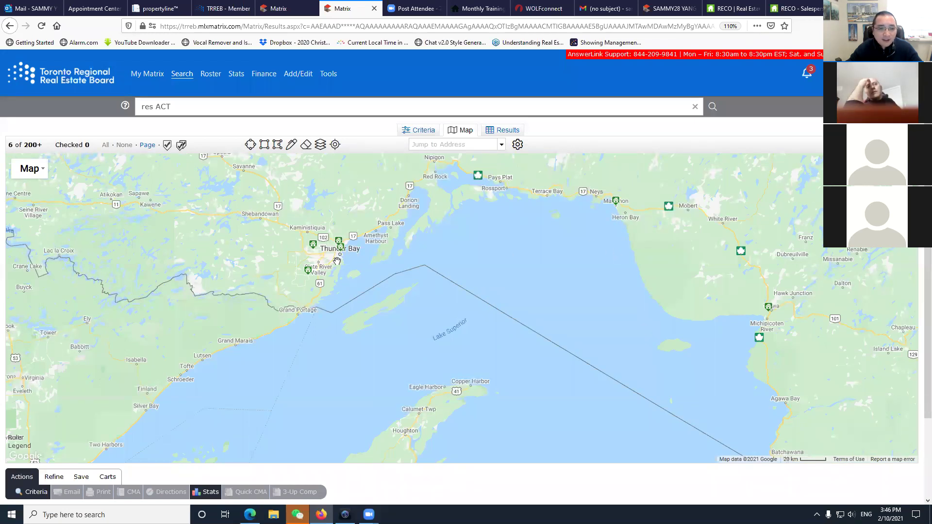
{"action": "scroll", "coordinate": [330, 260], "scroll_direction": "up", "scroll_amount": 1}
{"action": "scroll", "coordinate": [330, 261], "scroll_direction": "up", "scroll_amount": 3}
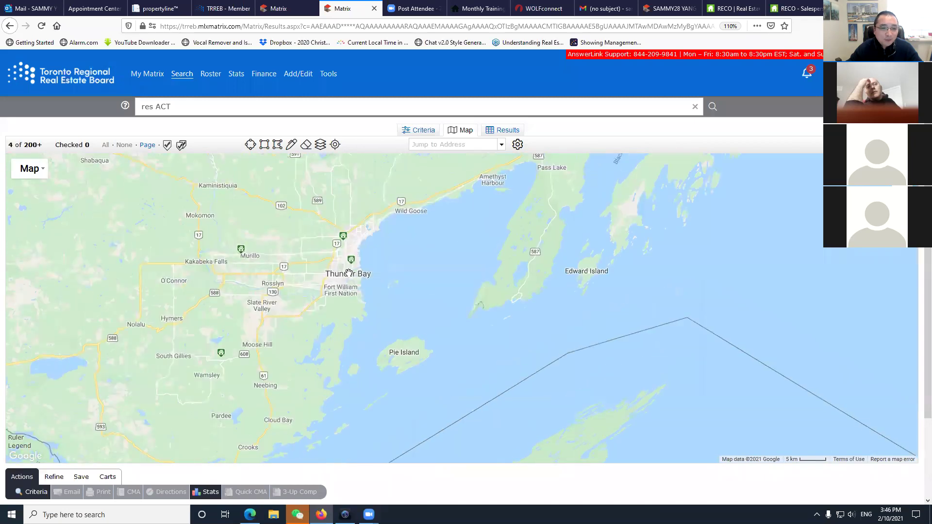
{"action": "scroll", "coordinate": [351, 273], "scroll_direction": "up", "scroll_amount": 1}
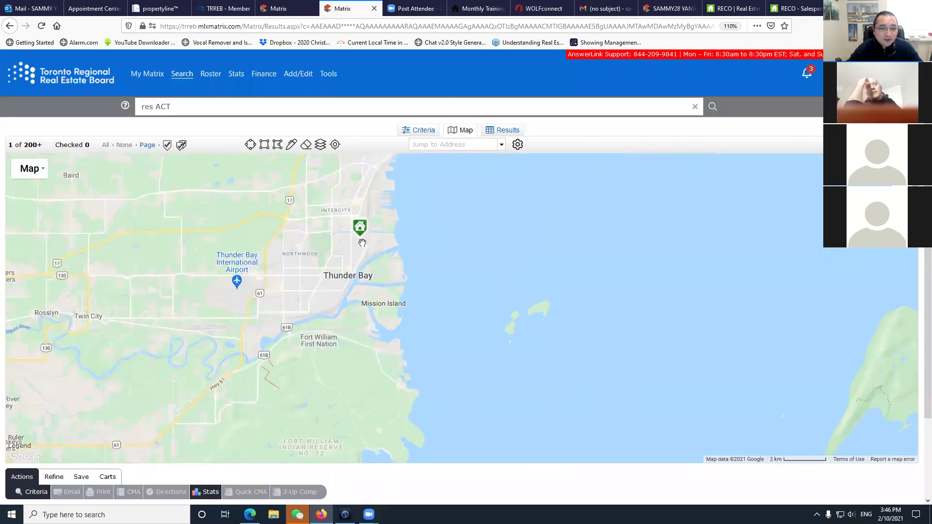
{"action": "scroll", "coordinate": [360, 228], "scroll_direction": "up", "scroll_amount": 1}
{"action": "scroll", "coordinate": [360, 228], "scroll_direction": "up", "scroll_amount": 1}
{"action": "scroll", "coordinate": [331, 280], "scroll_direction": "up", "scroll_amount": 1}
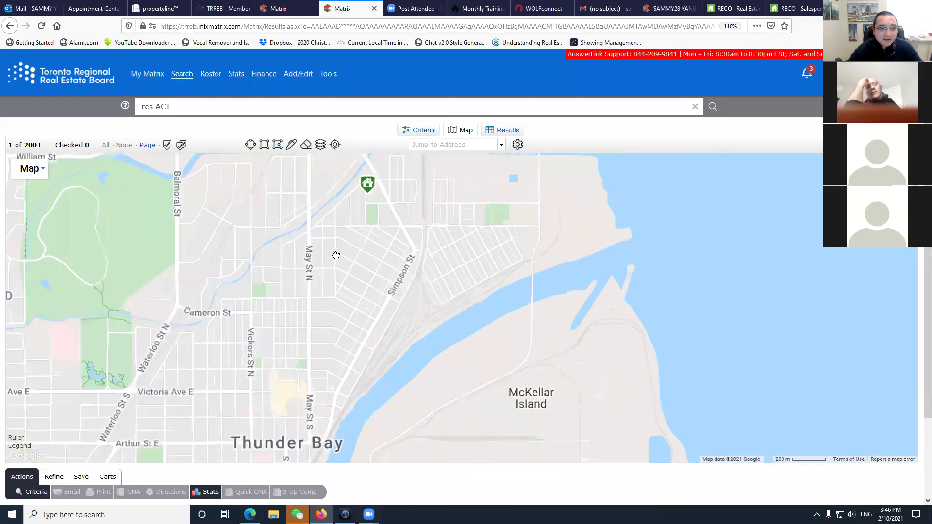
{"action": "left_click_drag", "start_coordinate": [331, 280], "coordinate": [298, 335]}
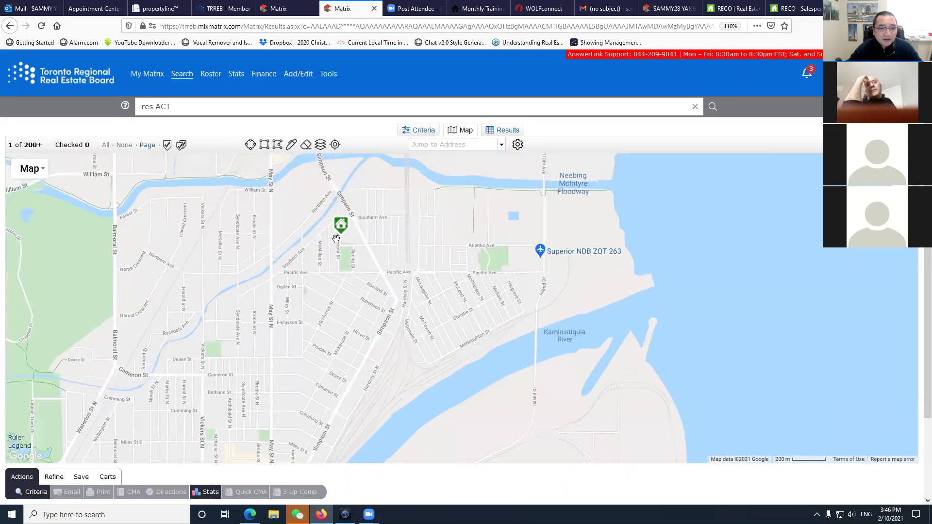
{"action": "mouse_move", "coordinate": [341, 226]}
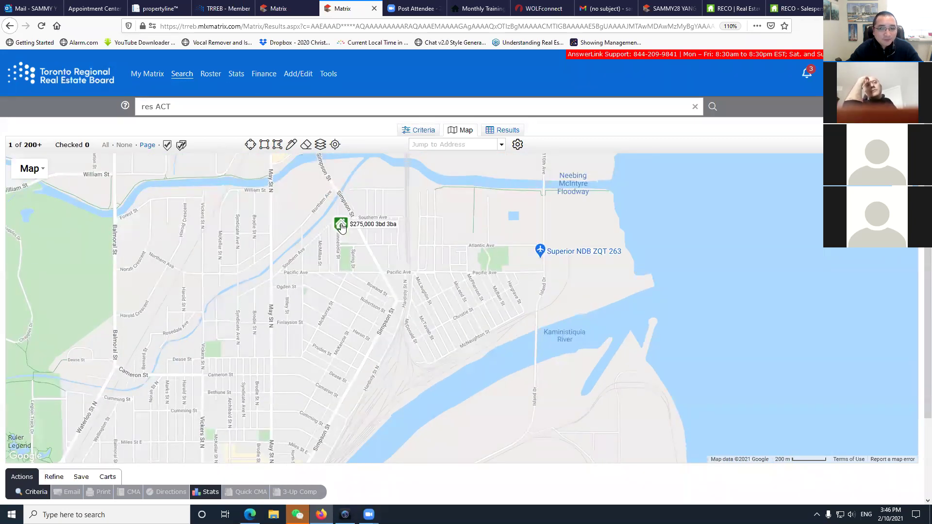
{"action": "left_click", "coordinate": [341, 227]}
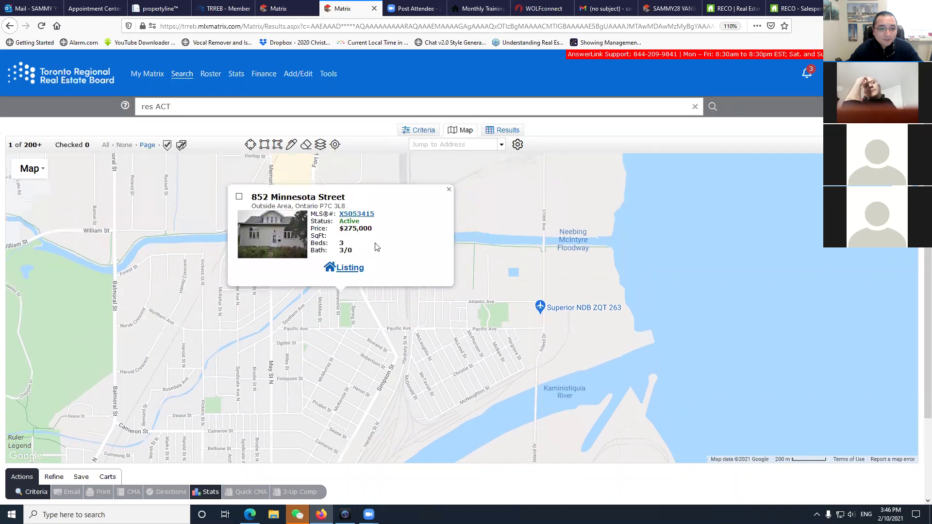
{"action": "left_click", "coordinate": [357, 214]}
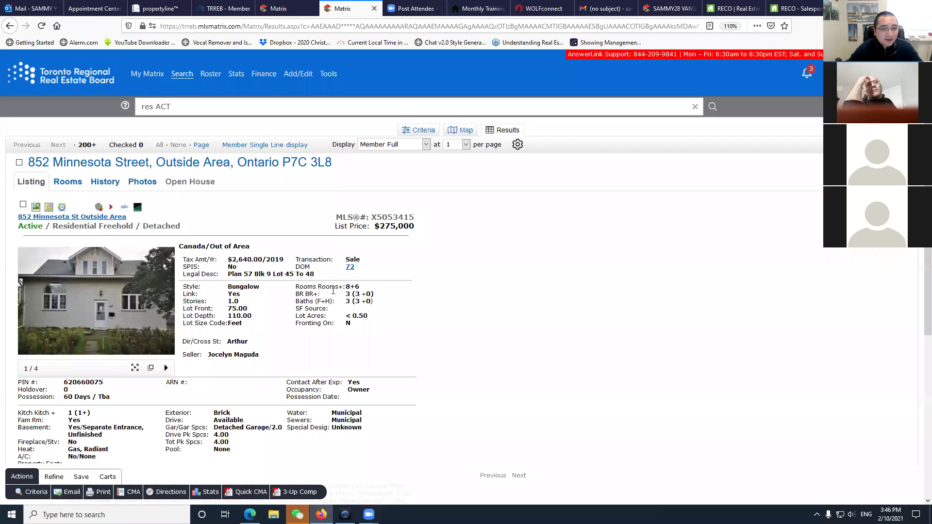
{"action": "scroll", "coordinate": [333, 290], "scroll_direction": "down", "scroll_amount": 1}
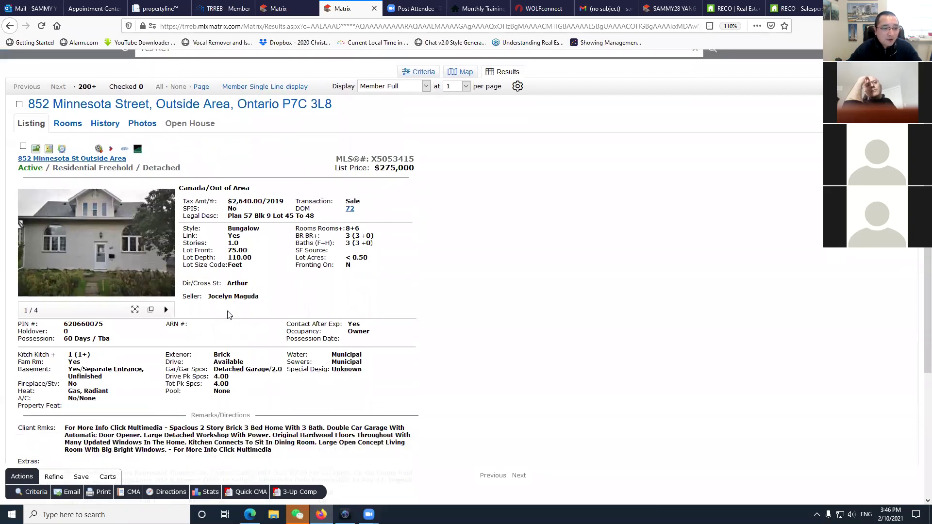
{"action": "scroll", "coordinate": [316, 198], "scroll_direction": "up", "scroll_amount": 1}
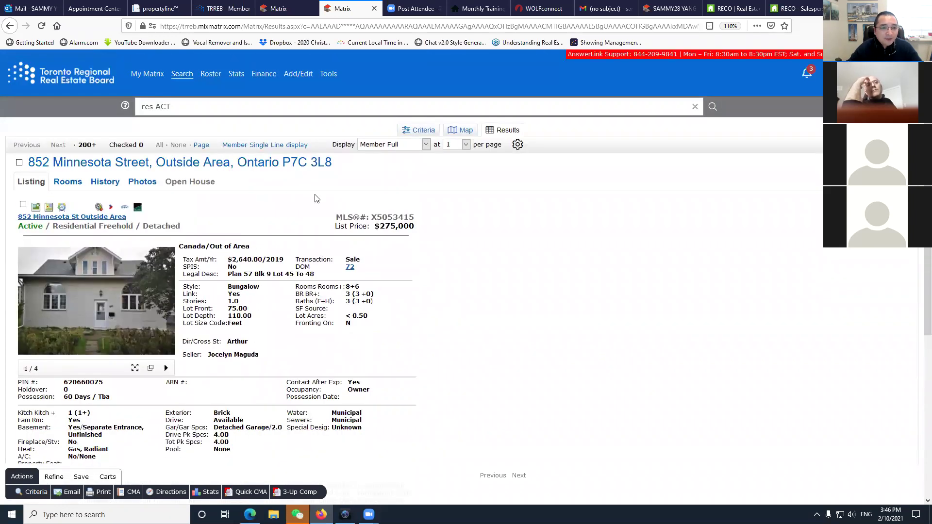
Open the System Links page, launch WEBForms SSO in a new tab, then close it.
{"action": "left_click", "coordinate": [325, 77]}
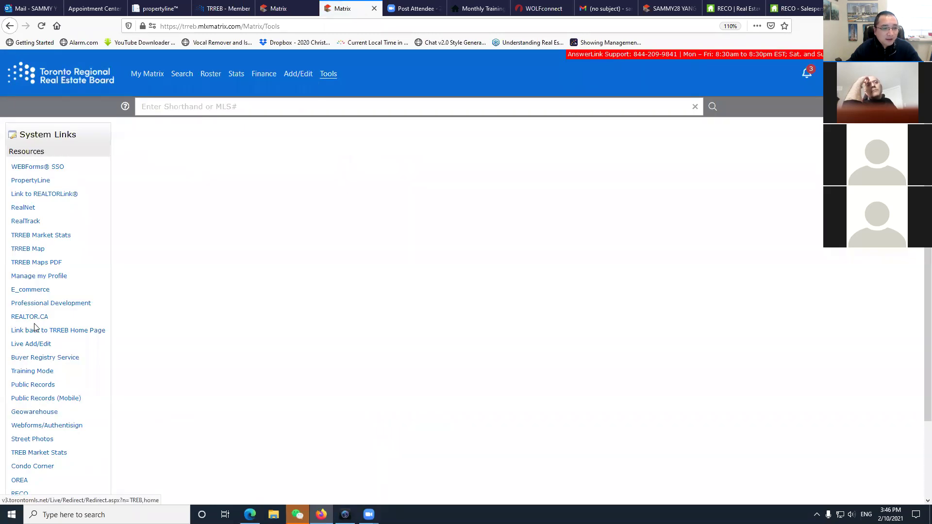
{"action": "left_click", "coordinate": [42, 168]}
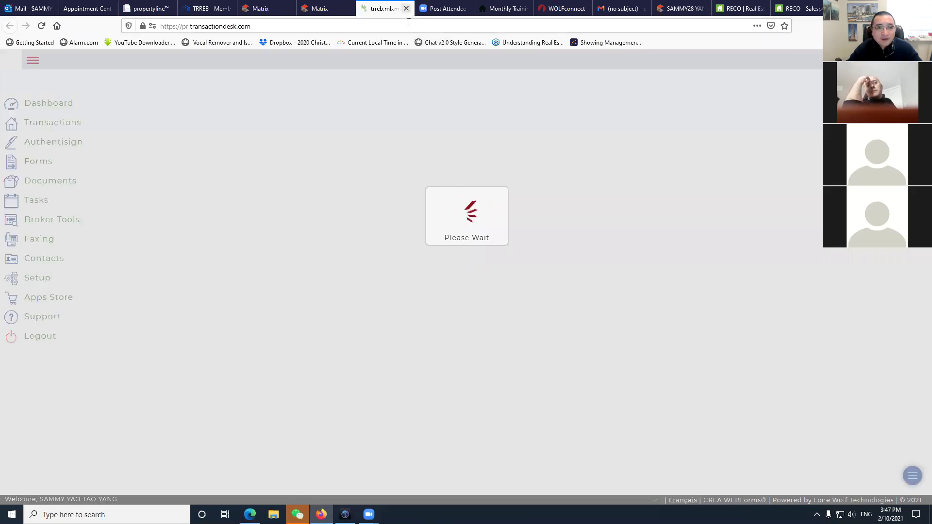
{"action": "key", "text": "ctrl+w"}
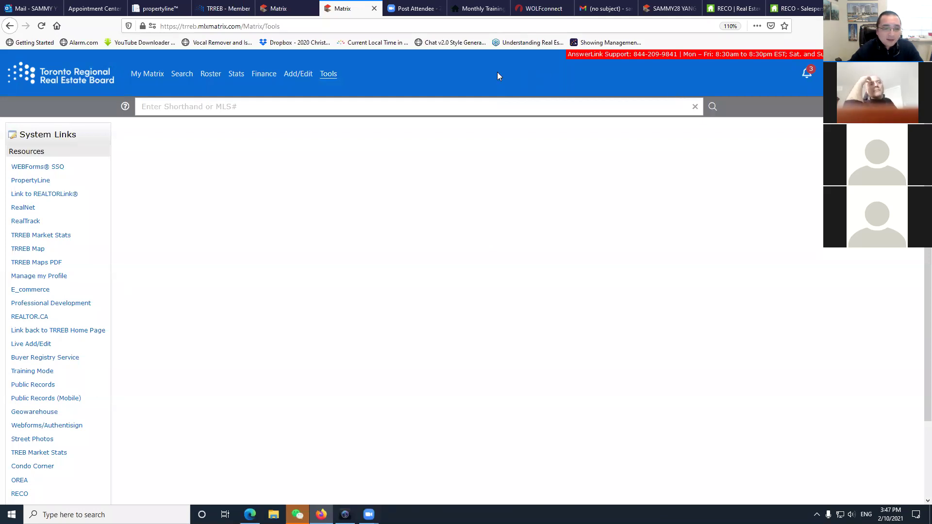
Run the shorthand search ACT $900-910 to find active listings priced $900–910K.
{"action": "left_click", "coordinate": [203, 107]}
{"action": "type", "text": "A"}
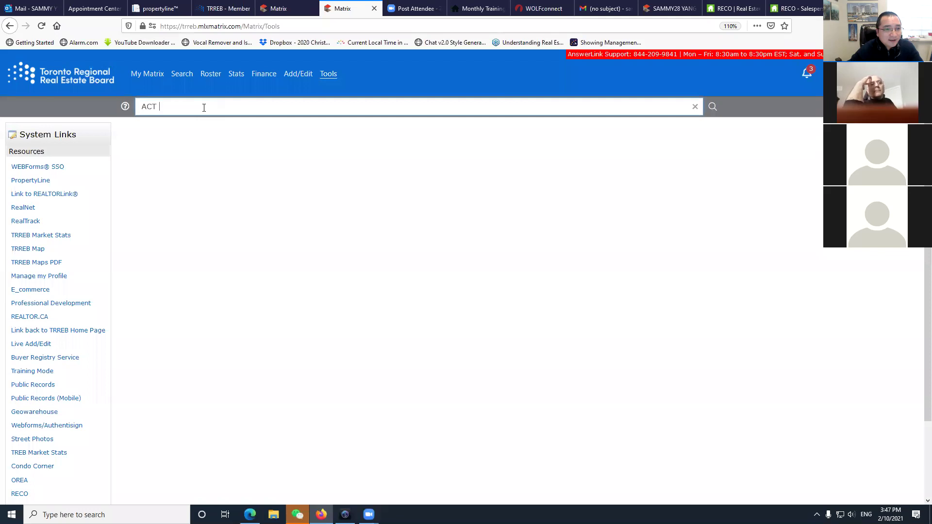
{"action": "type", "text": "CT "}
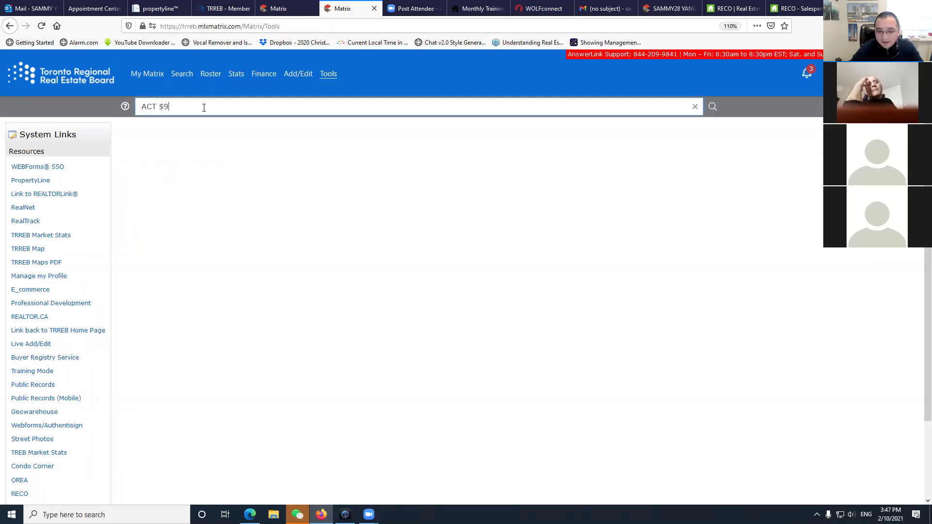
{"action": "type", "text": "$900-9"}
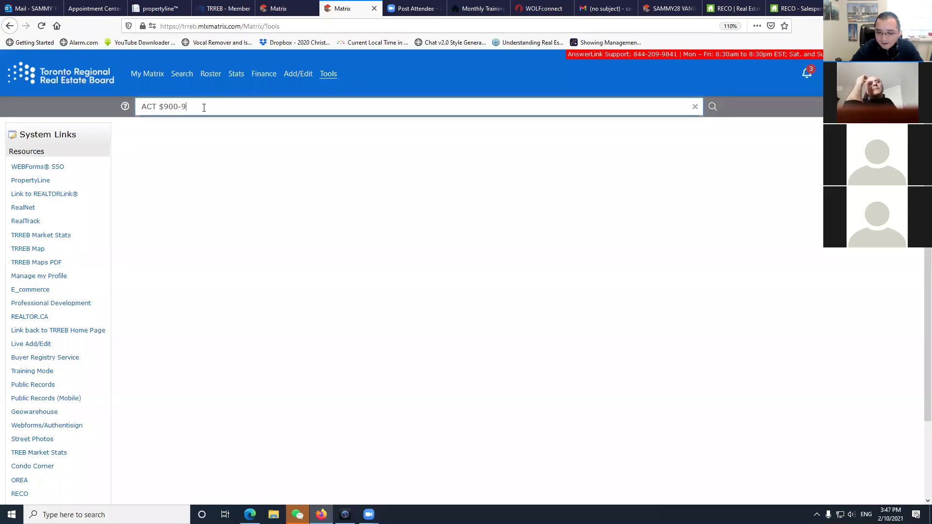
{"action": "type", "text": "10"}
{"action": "key", "text": "Return"}
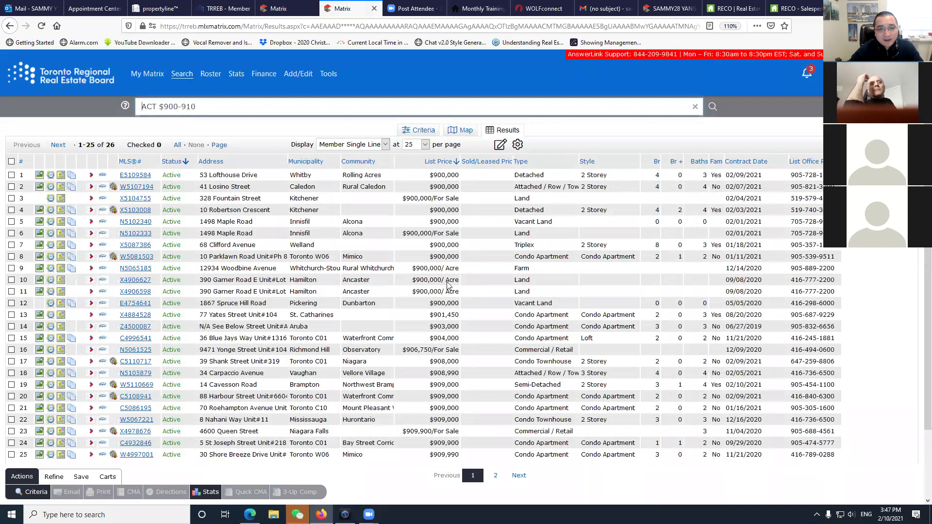
From My Matrix, look up a roster agent with the shorthand 'ag' plus the agent's name, then return home.
{"action": "left_click", "coordinate": [199, 115]}
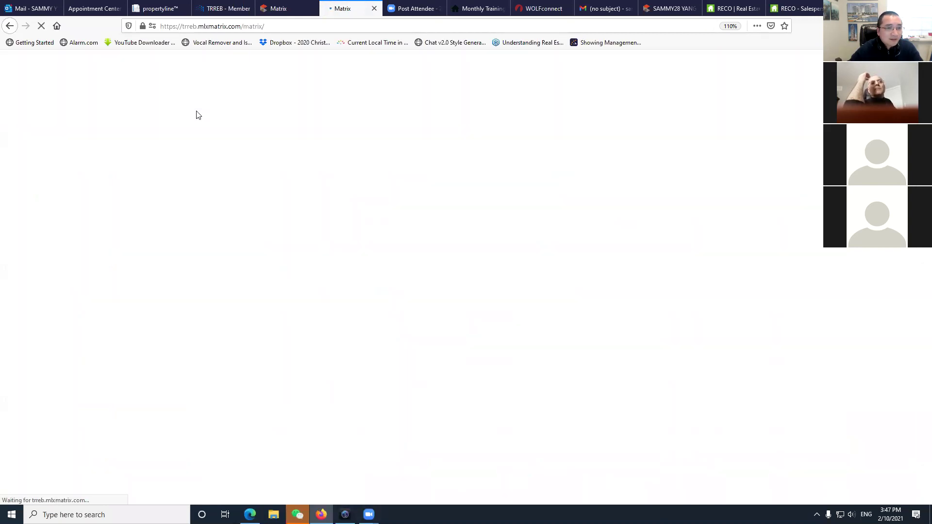
{"action": "left_click", "coordinate": [196, 108]}
{"action": "type", "text": "SG"}
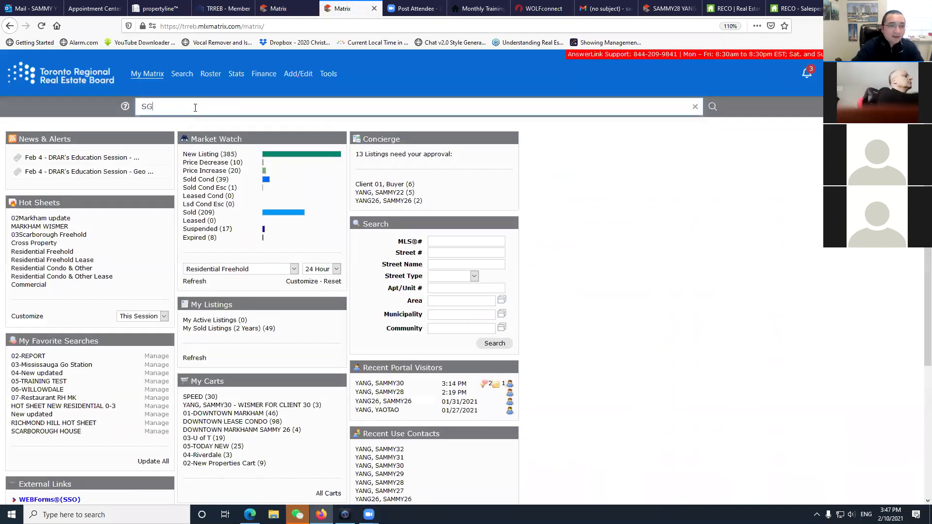
{"action": "key", "text": "BackSpace"}
{"action": "key", "text": "BackSpace"}
{"action": "key", "text": "Return"}
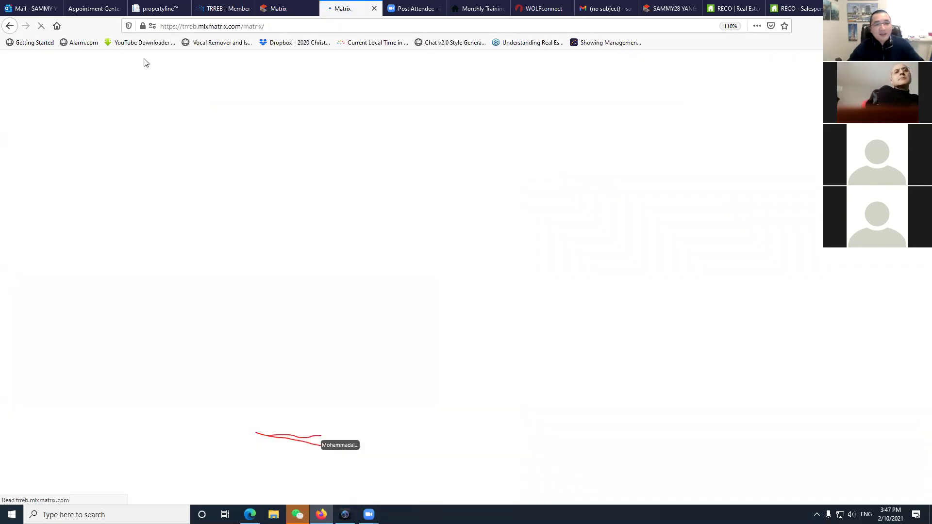
{"action": "left_click", "coordinate": [47, 75]}
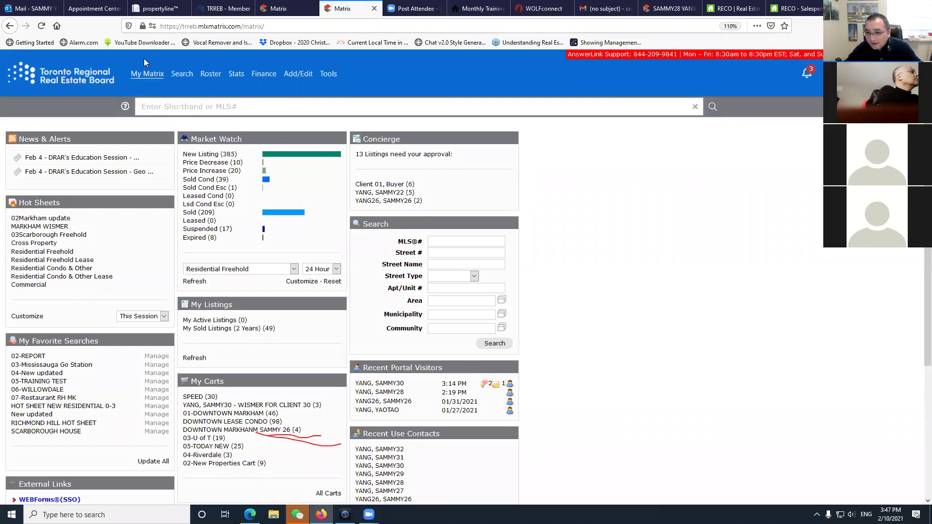